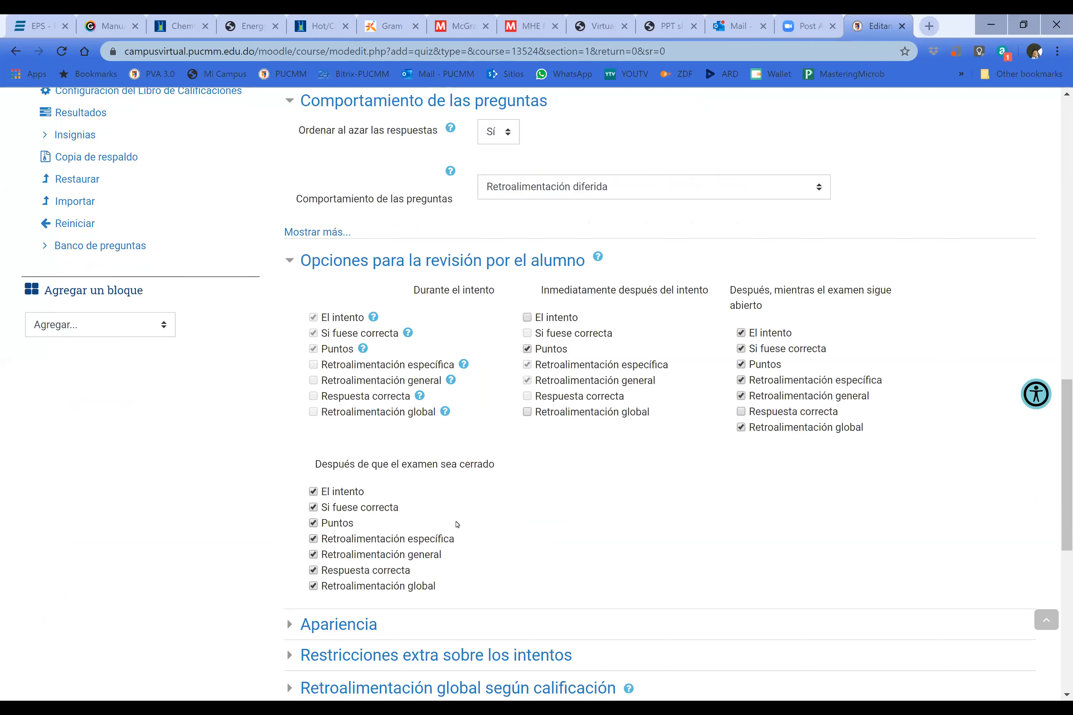
Expand the Apariencia section and examine the choices for the user image and the decimal places in grades
scroll(457, 525, "down", 5)
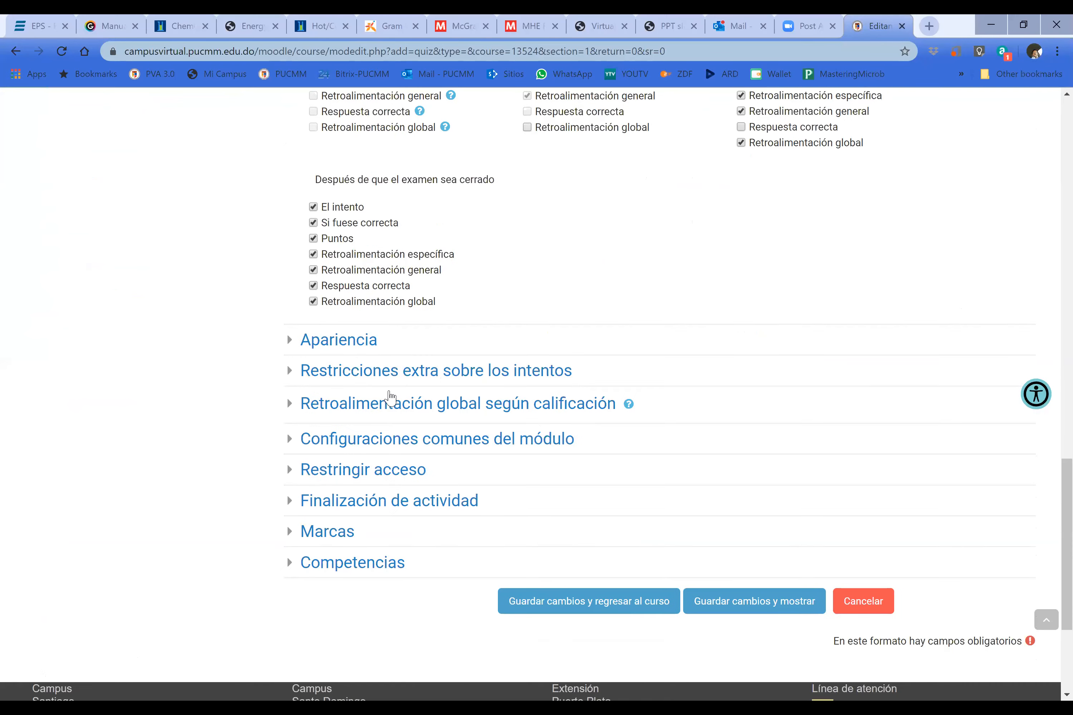
left_click(369, 350)
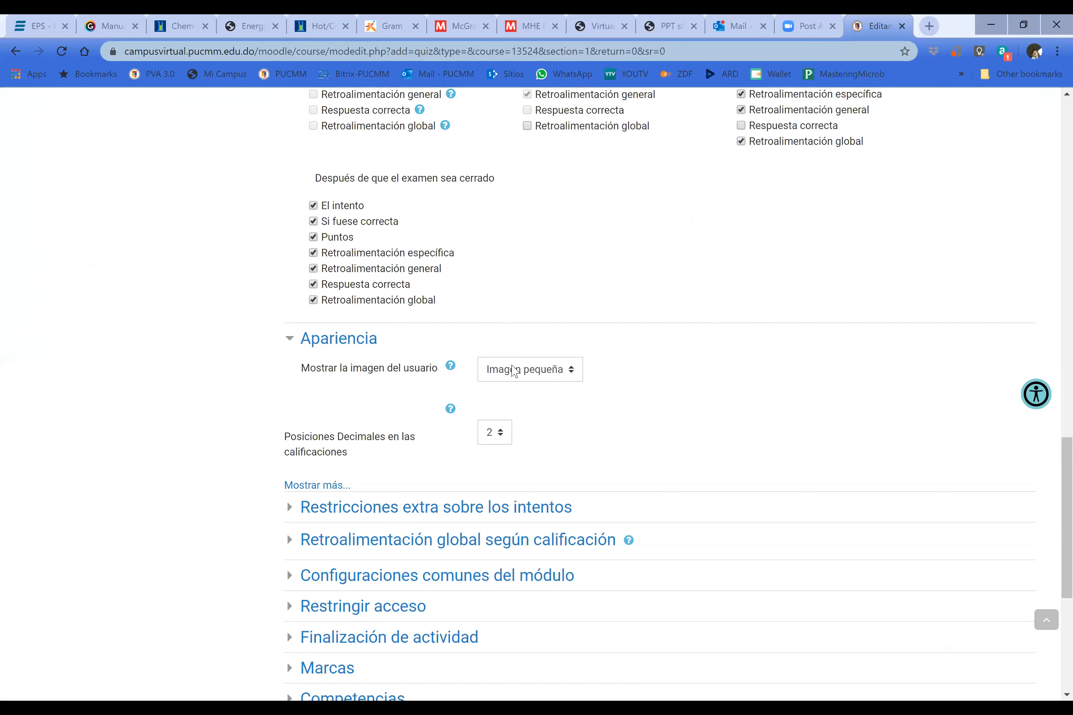
left_click(572, 376)
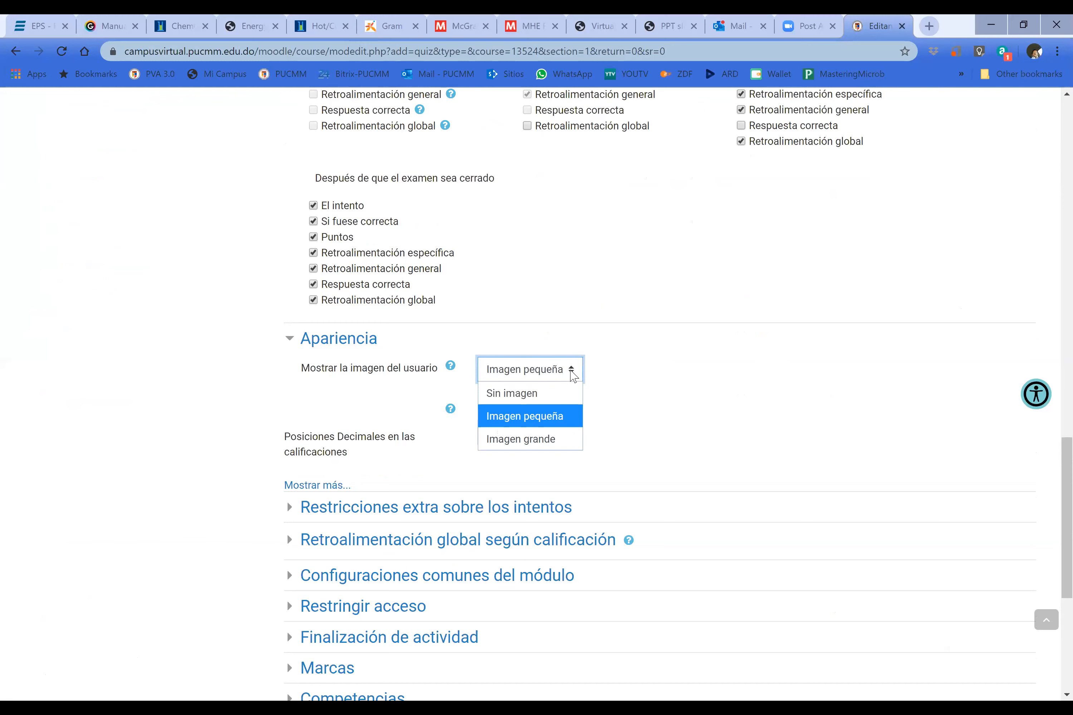
left_click(573, 376)
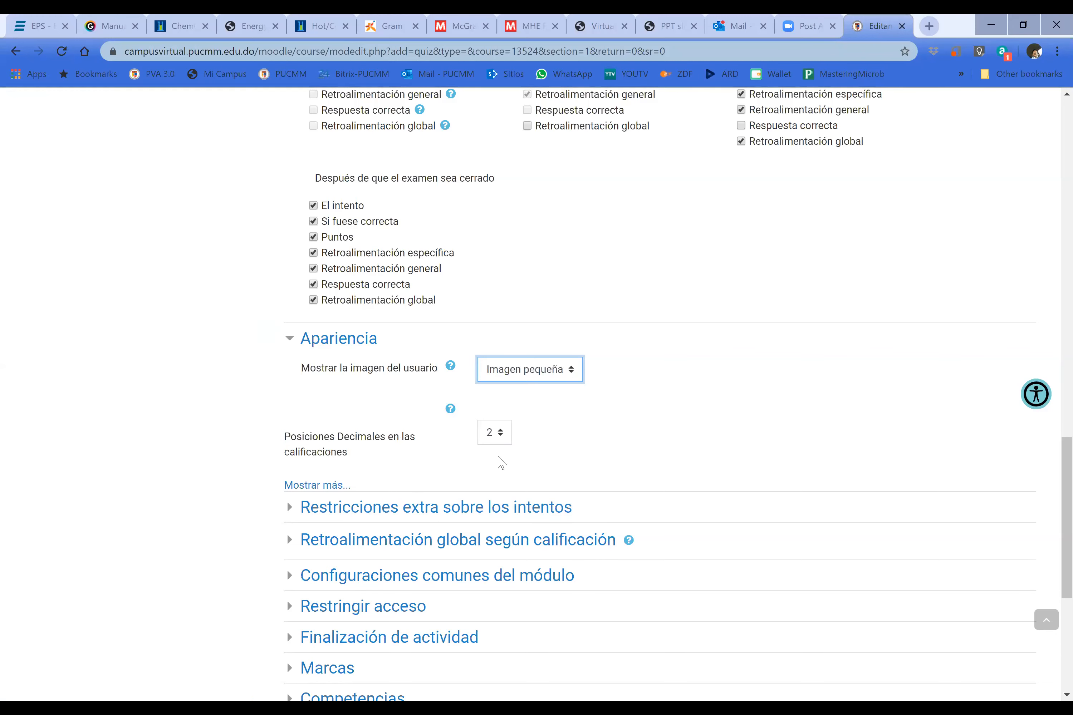
left_click(503, 439)
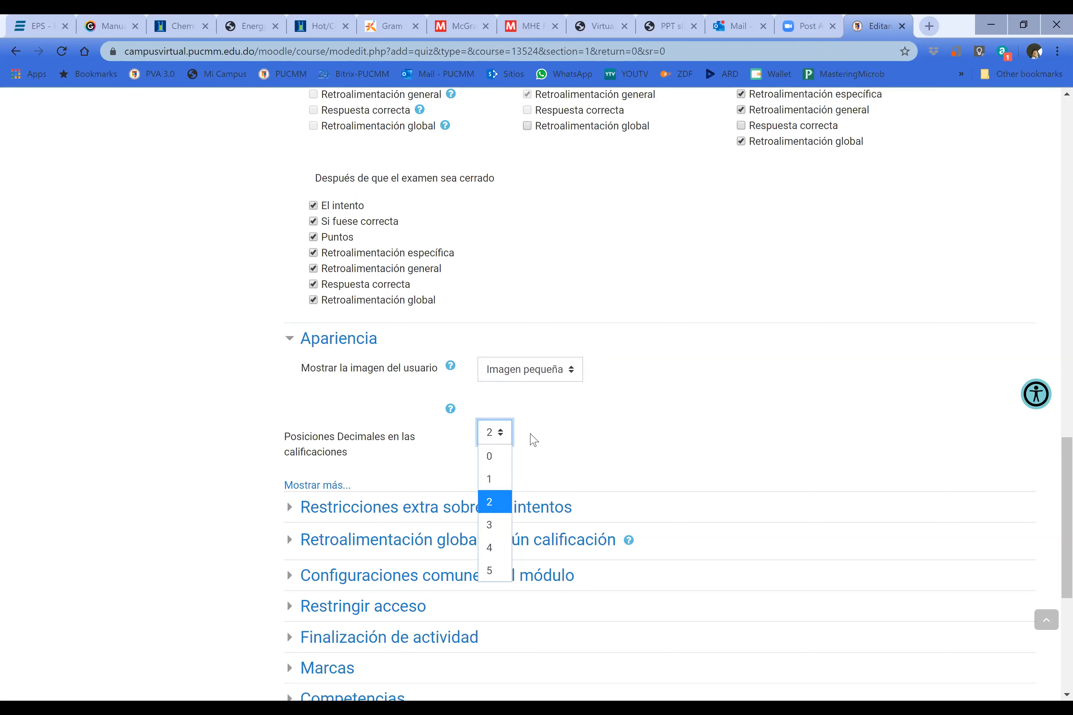
left_click(545, 455)
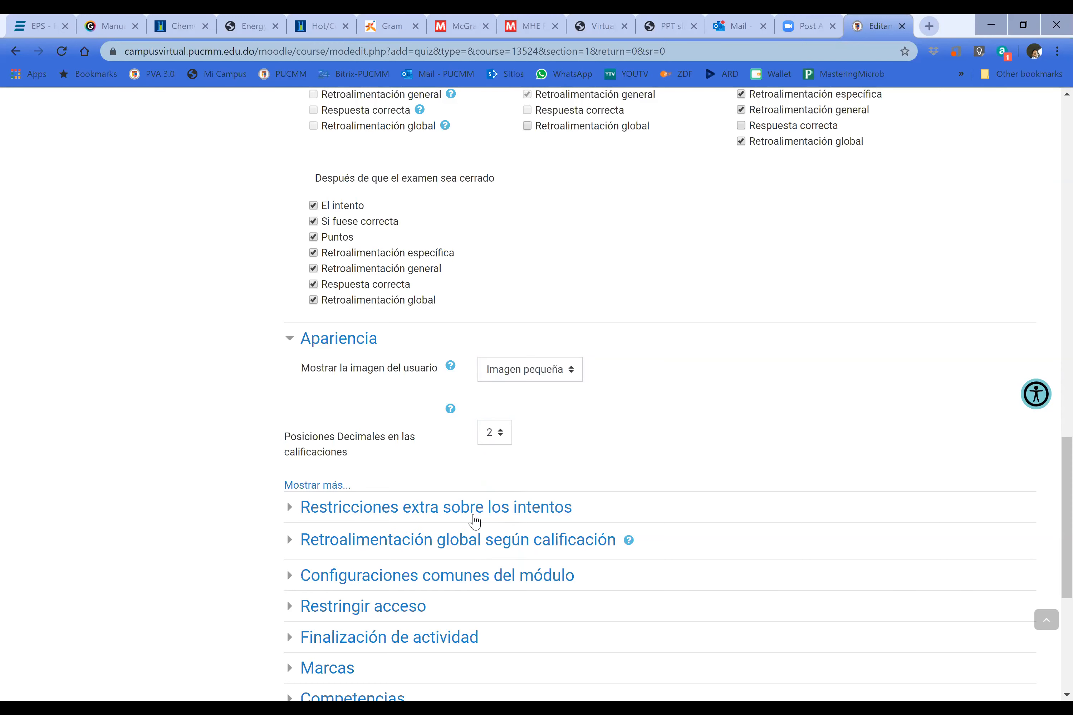
Expand Restricciones extra sobre los intentos and Retroalimentación global según calificación to examine their fields
left_click(477, 512)
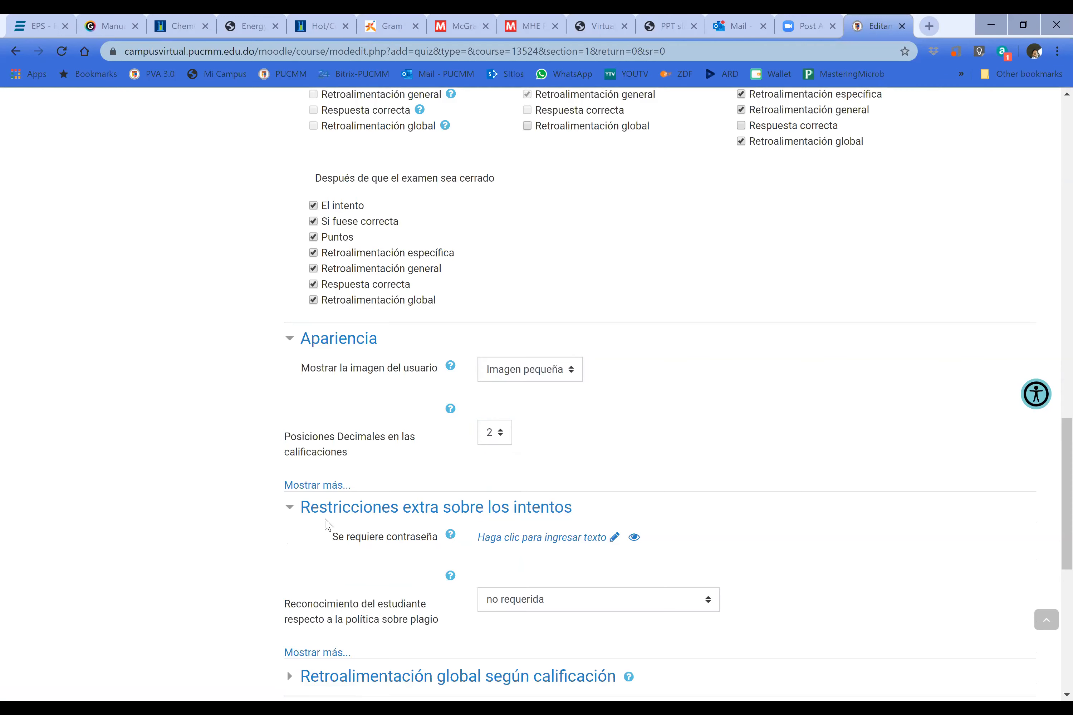
scroll(329, 520, "down", 3)
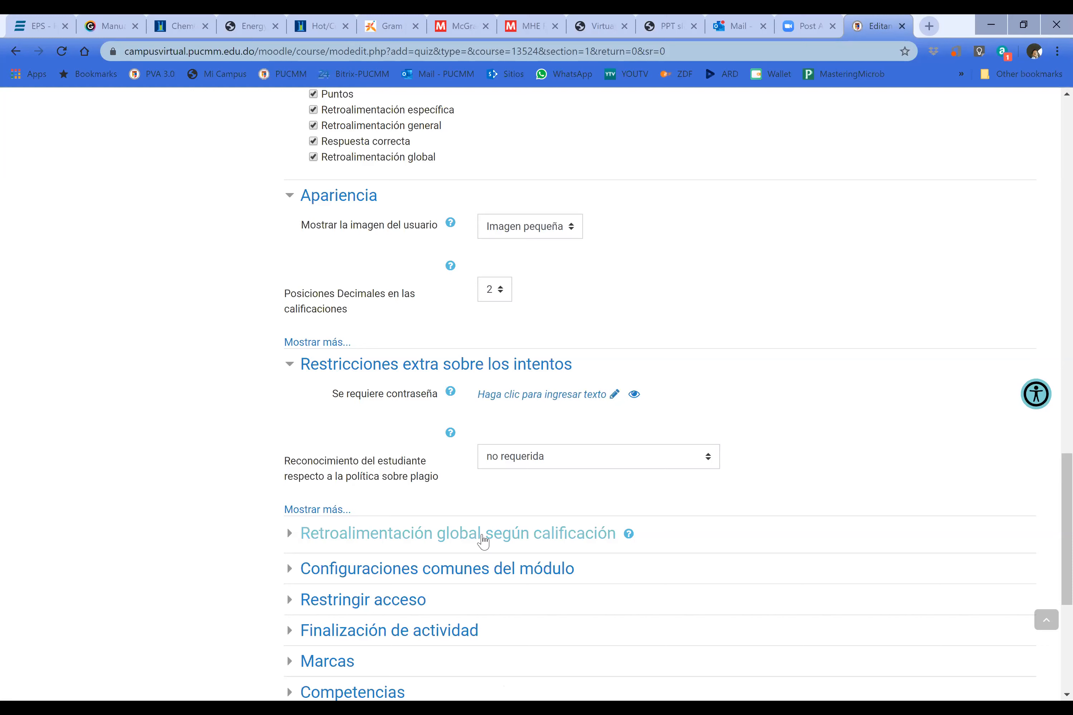
left_click(483, 541)
scroll(554, 420, "down", 5)
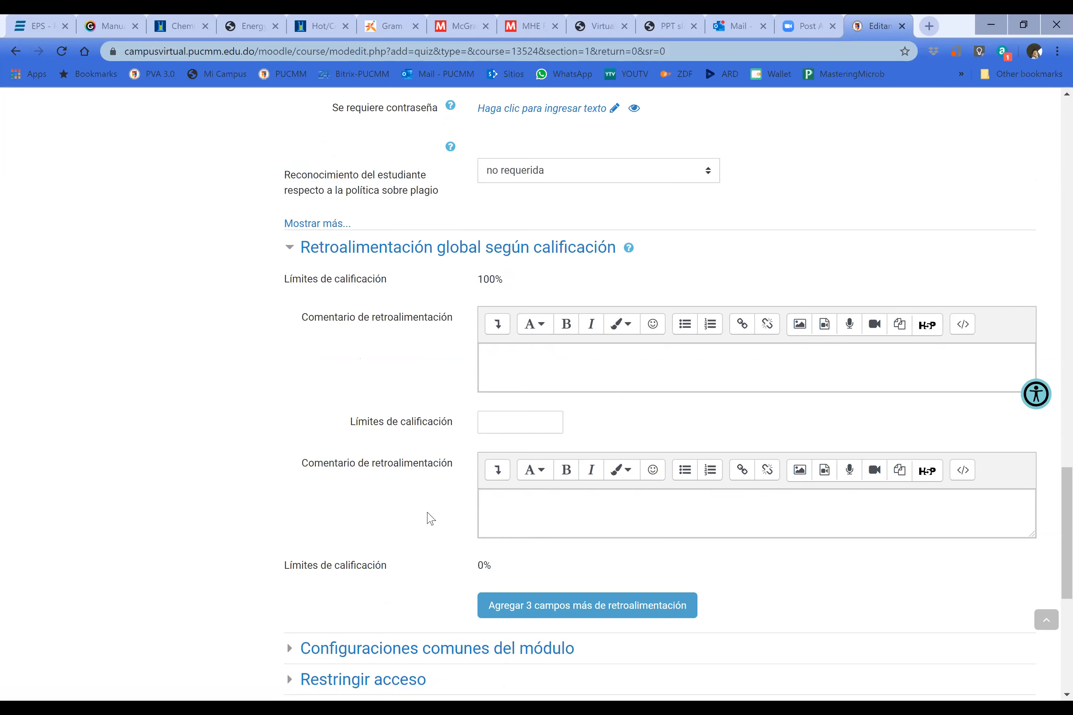
Expand Configuraciones comunes del módulo, review the availability choices and select Mostrar en página del curso
scroll(430, 519, "down", 5)
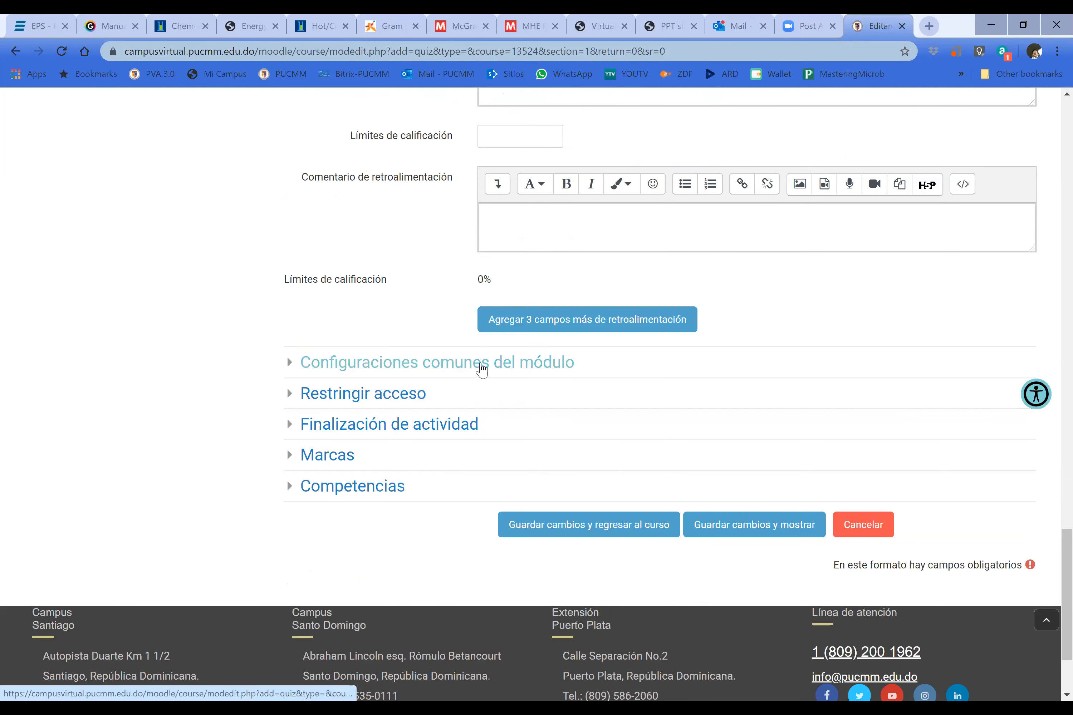
left_click(481, 370)
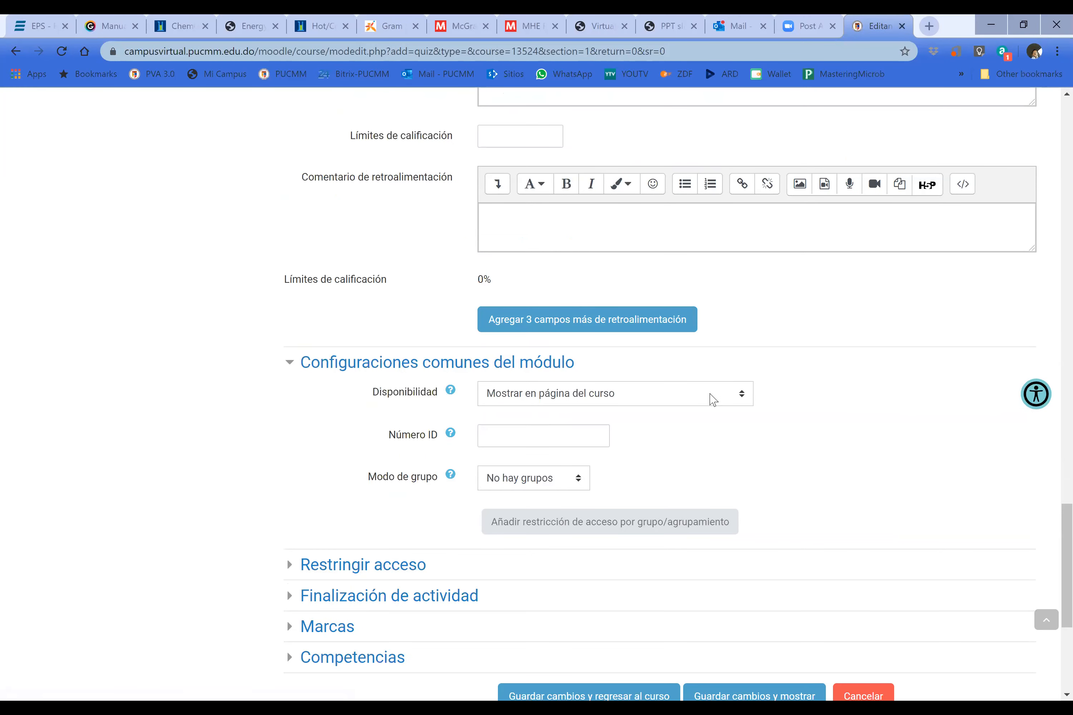
left_click(744, 398)
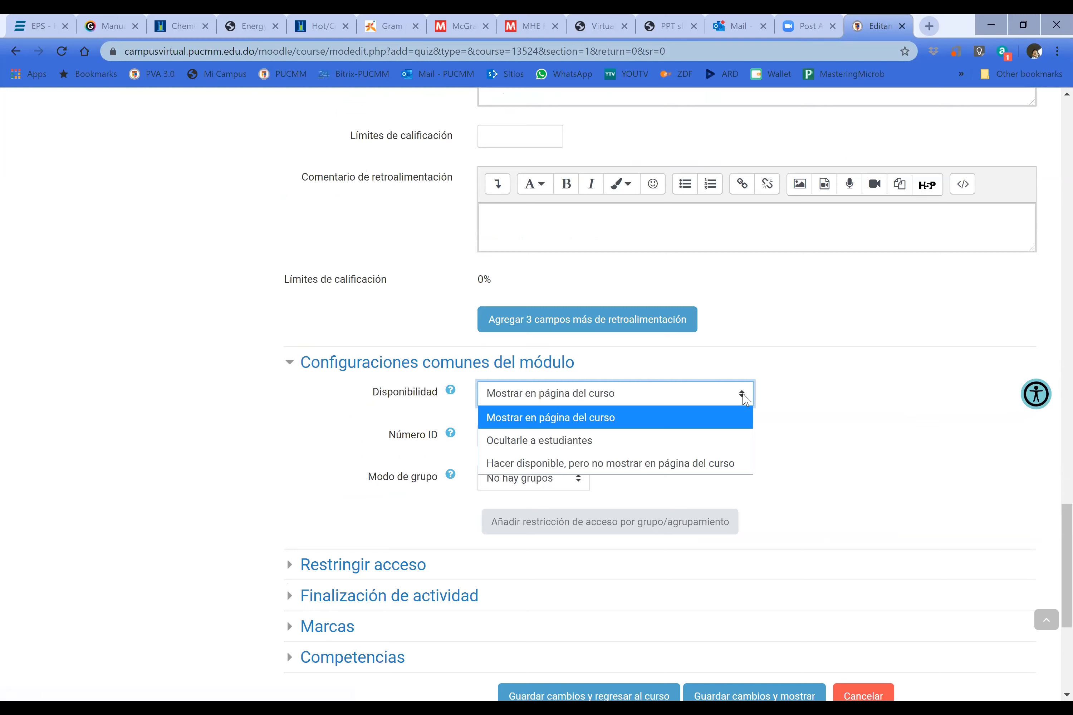
left_click(744, 399)
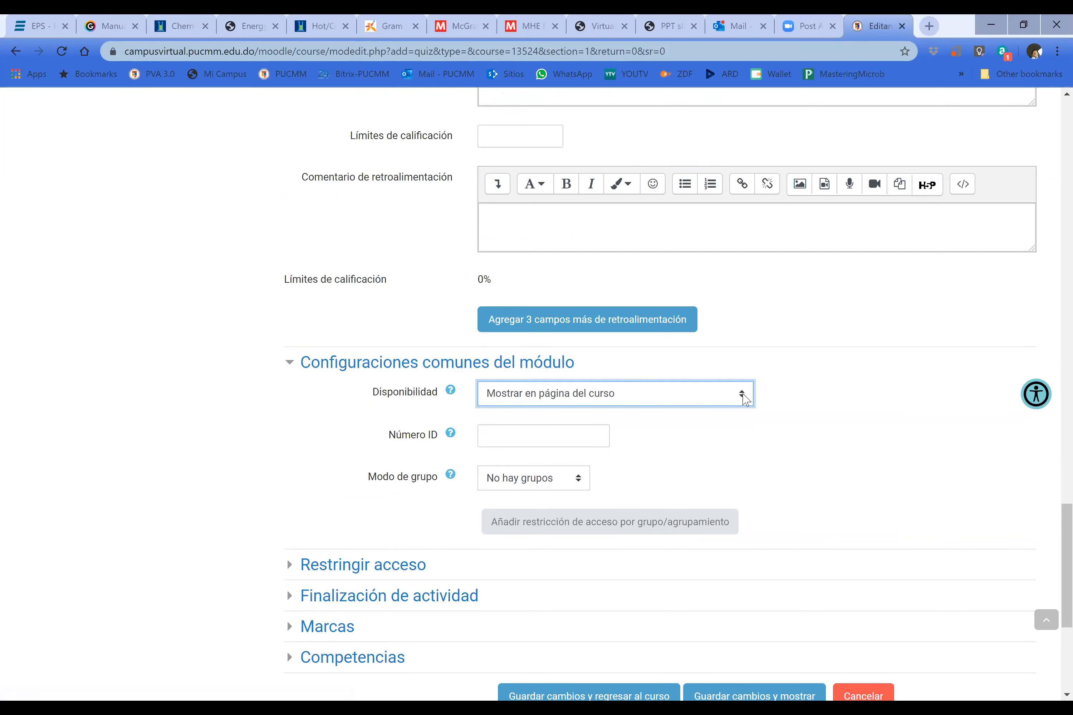
left_click(745, 399)
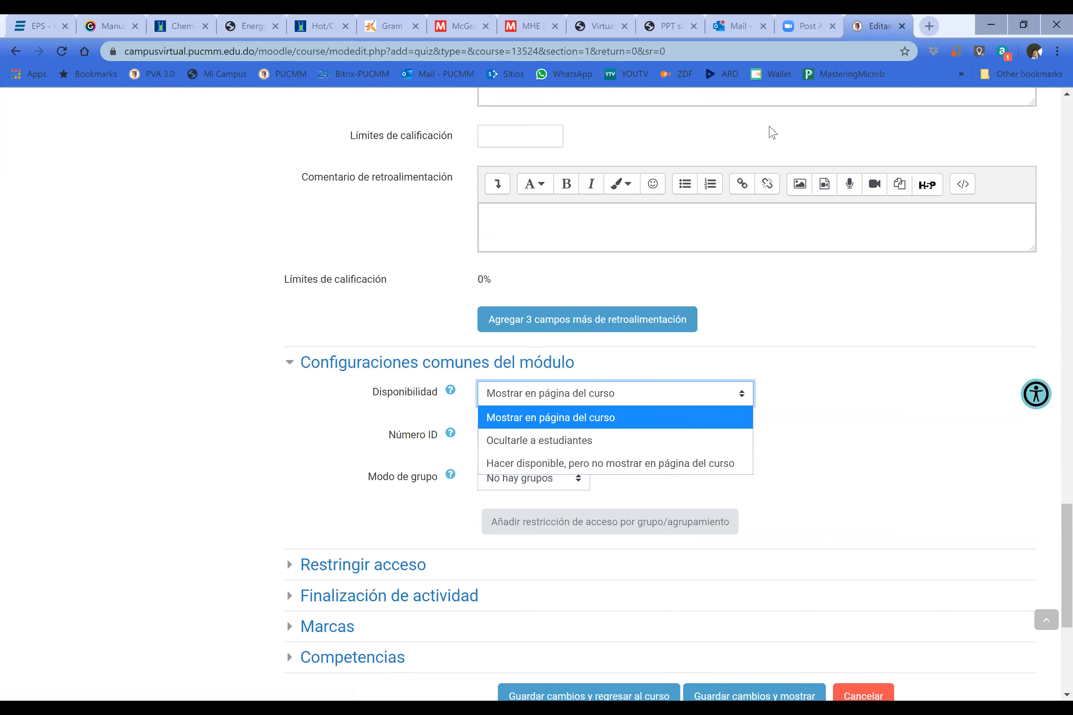
left_click(644, 380)
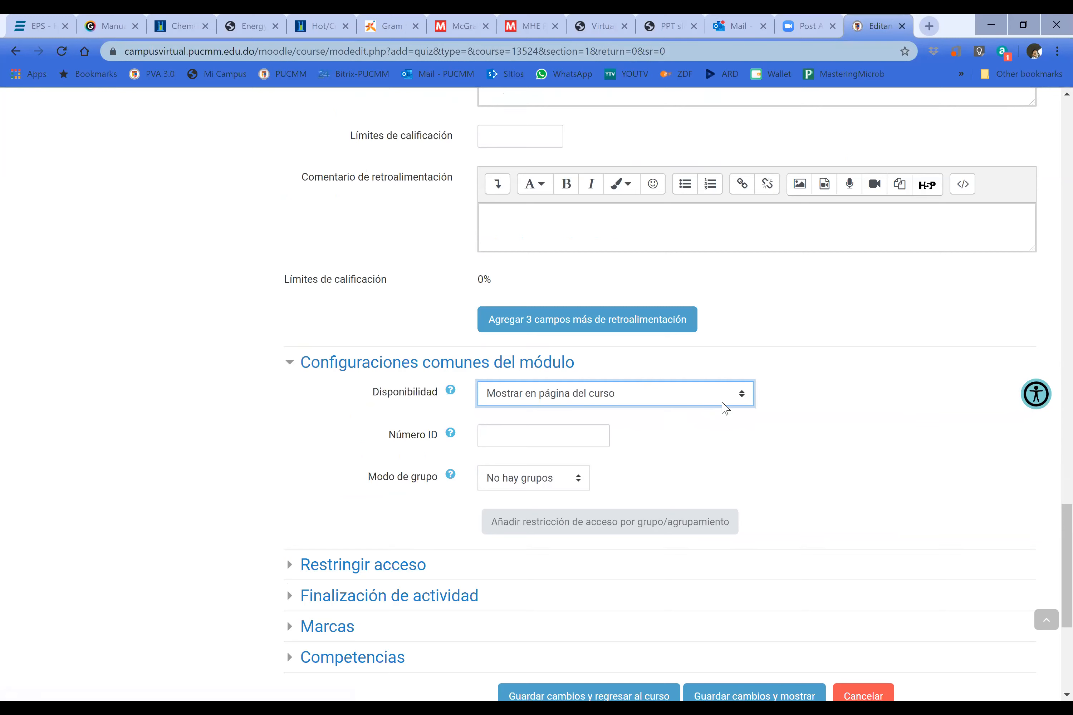
left_click(740, 399)
left_click(623, 426)
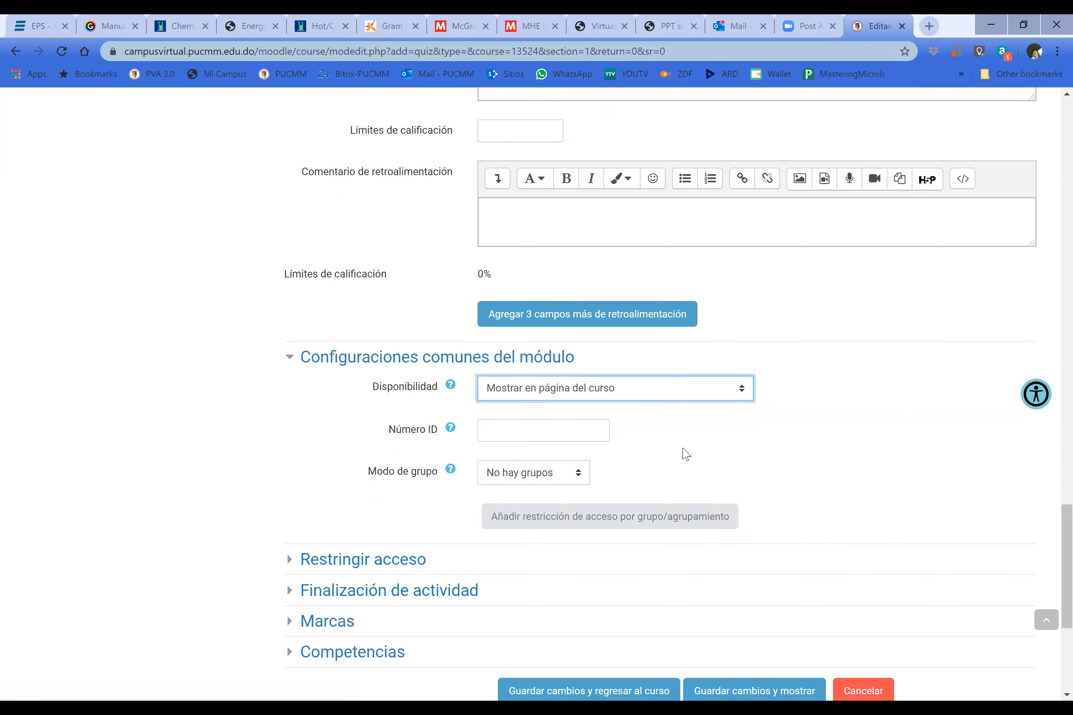
Expand the Restringir acceso section and check the available access restrictions without adding one
scroll(665, 453, "down", 3)
left_click(398, 426)
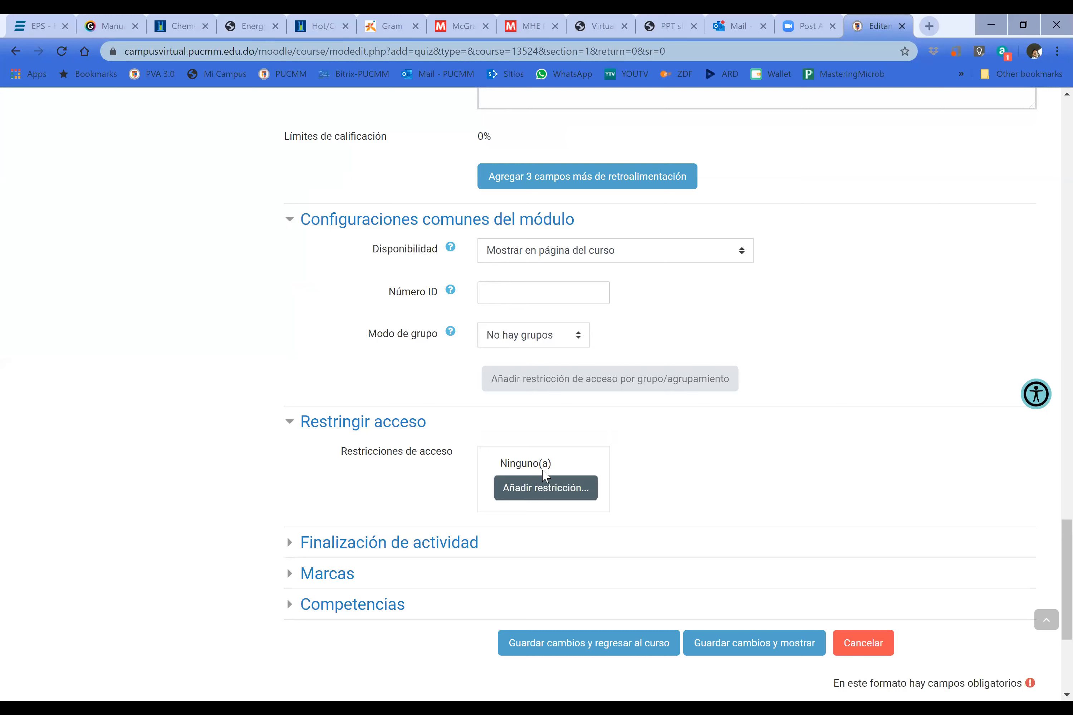
left_click(544, 491)
Expand the Finalización de actividad section and examine the completion tracking choices
scroll(426, 502, "down", 3)
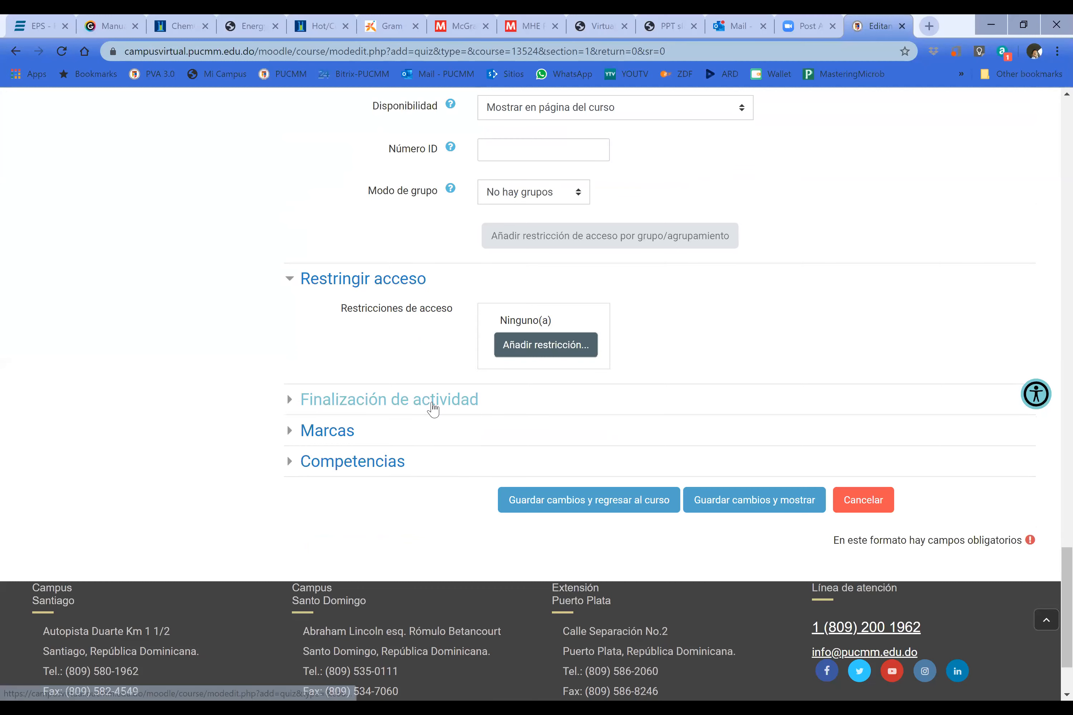
left_click(433, 409)
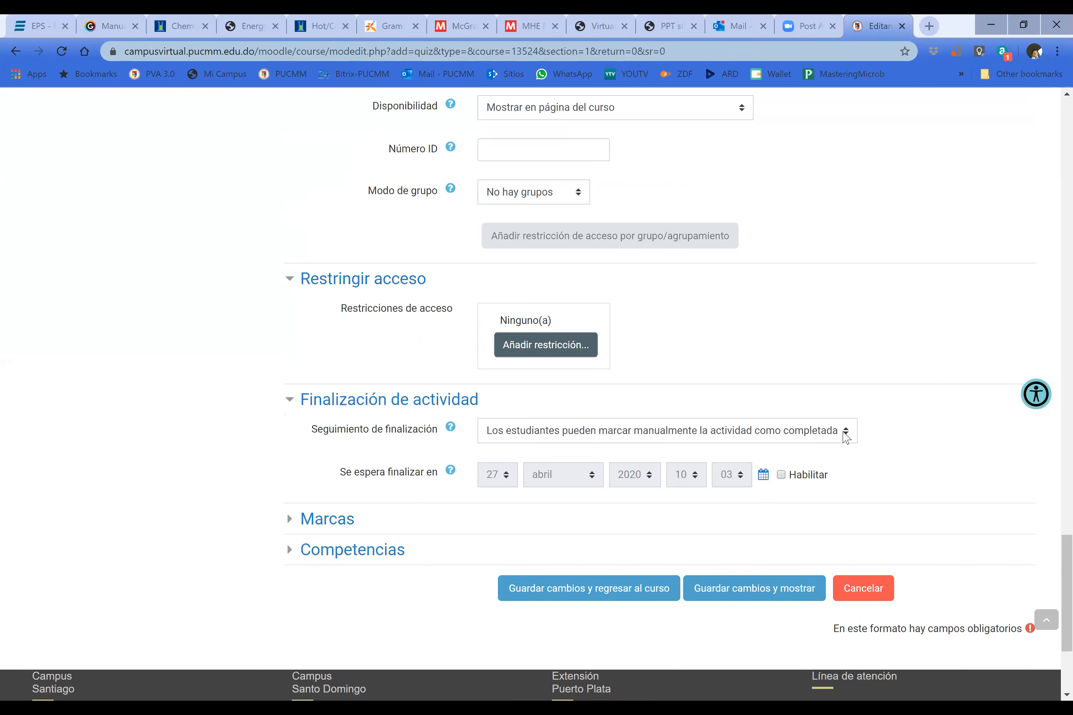
left_click(846, 438)
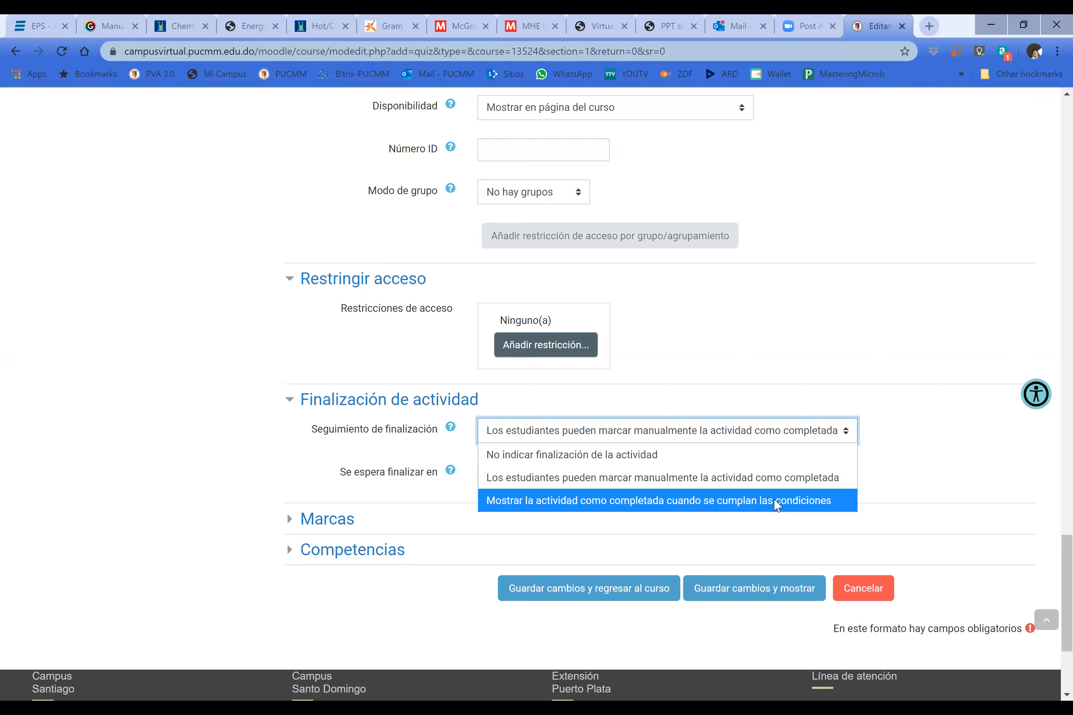
left_click(881, 476)
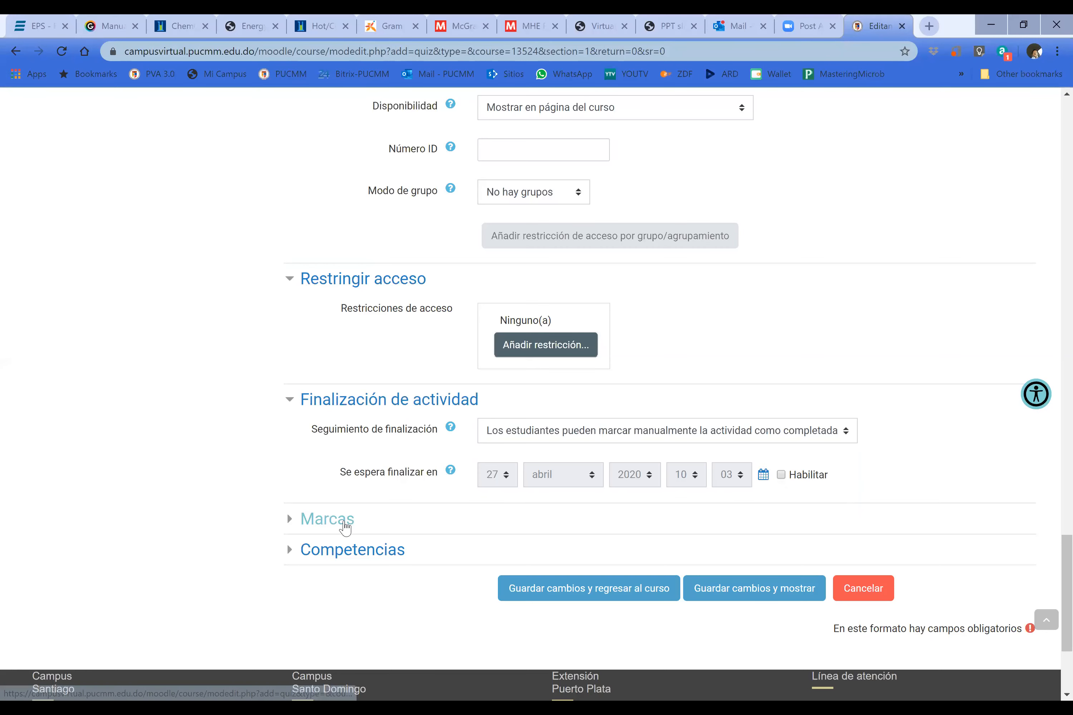
Expand the Marcas and Competencias sections to examine their fields, and collapse Competencias again
left_click(345, 527)
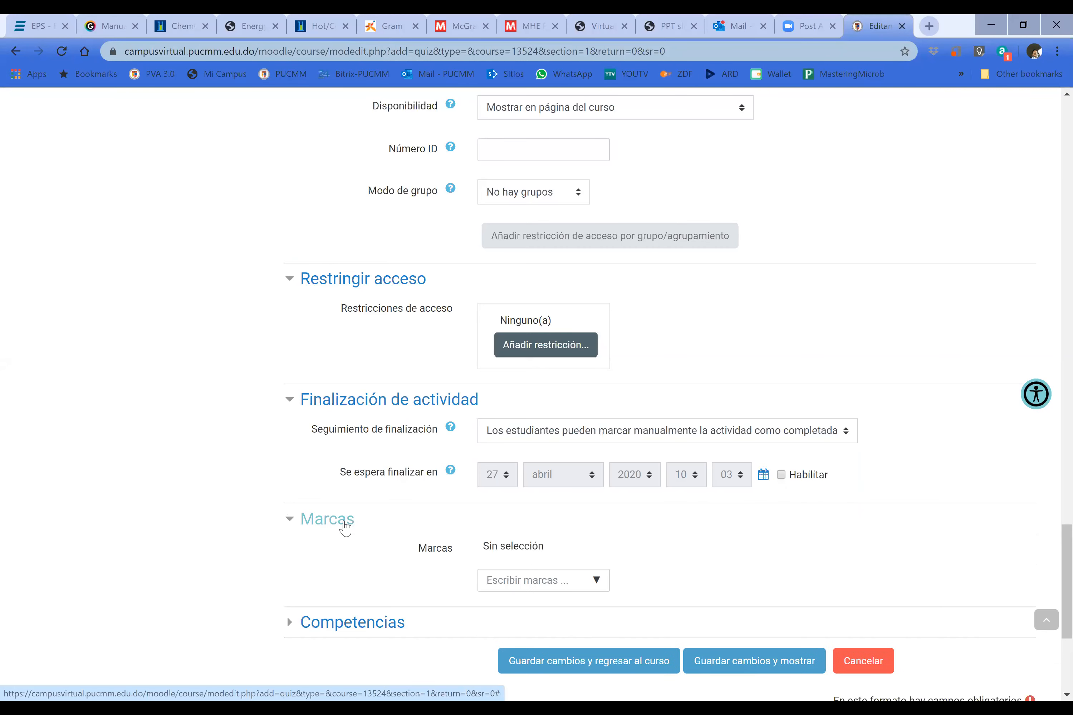
scroll(346, 527, "down", 3)
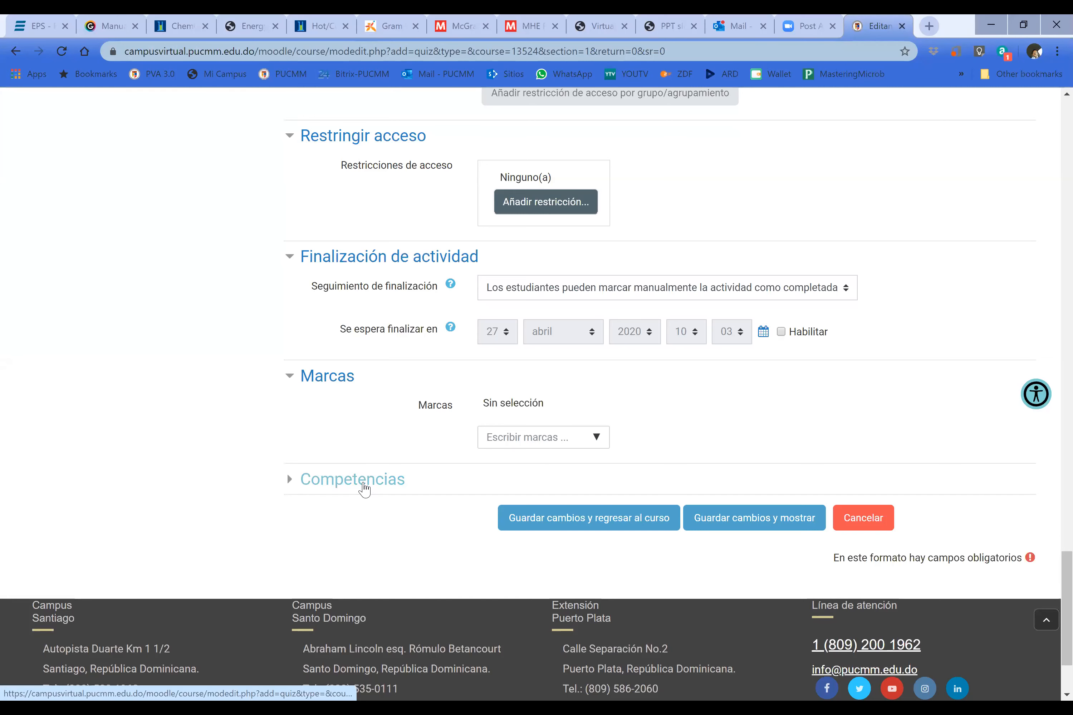
left_click(365, 488)
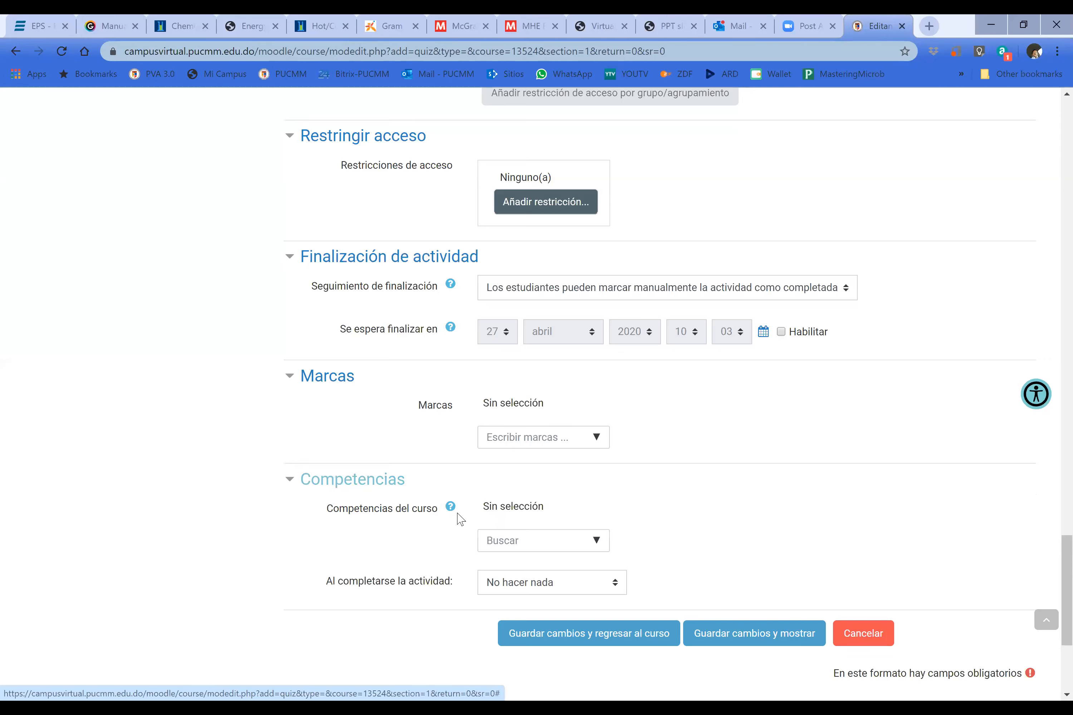
left_click(387, 486)
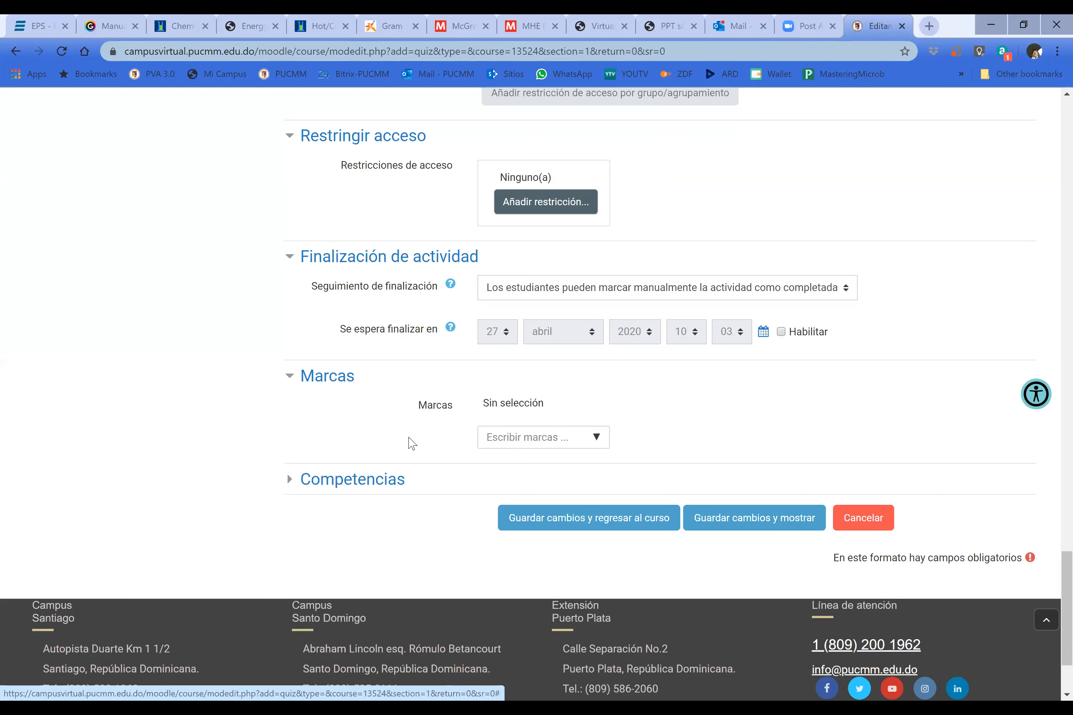
Return to the start of the form and review the exam's name, description and time settings
scroll(409, 444, "up", 10)
scroll(410, 439, "up", 20)
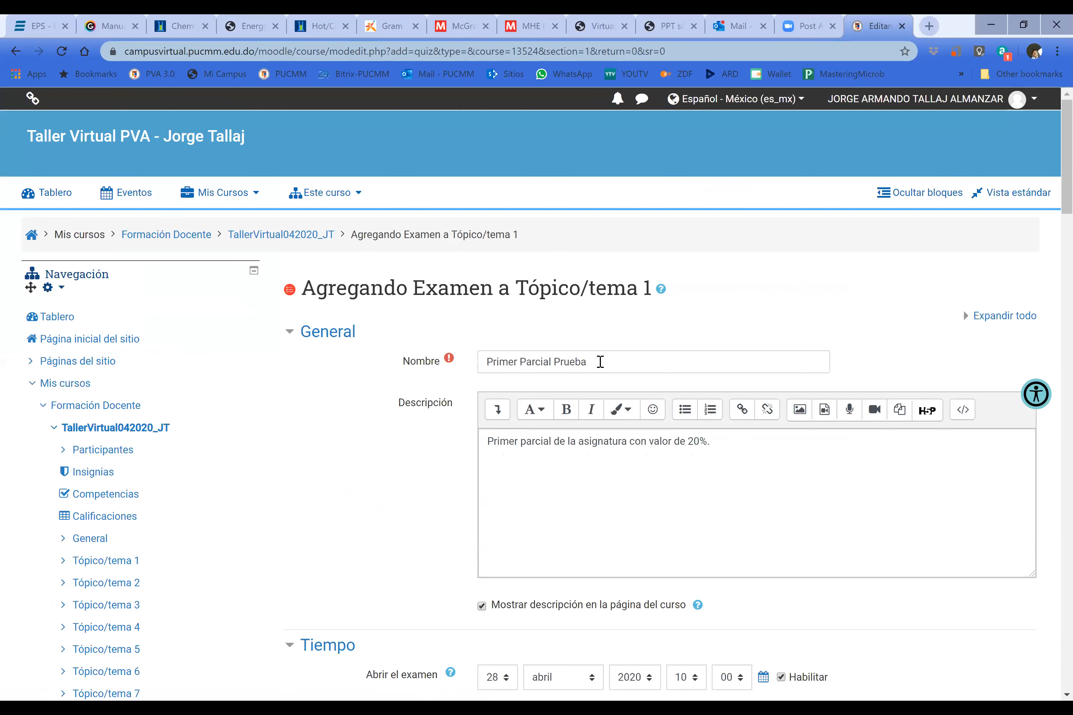
left_click_drag(597, 362, 467, 369)
scroll(489, 323, "down", 4)
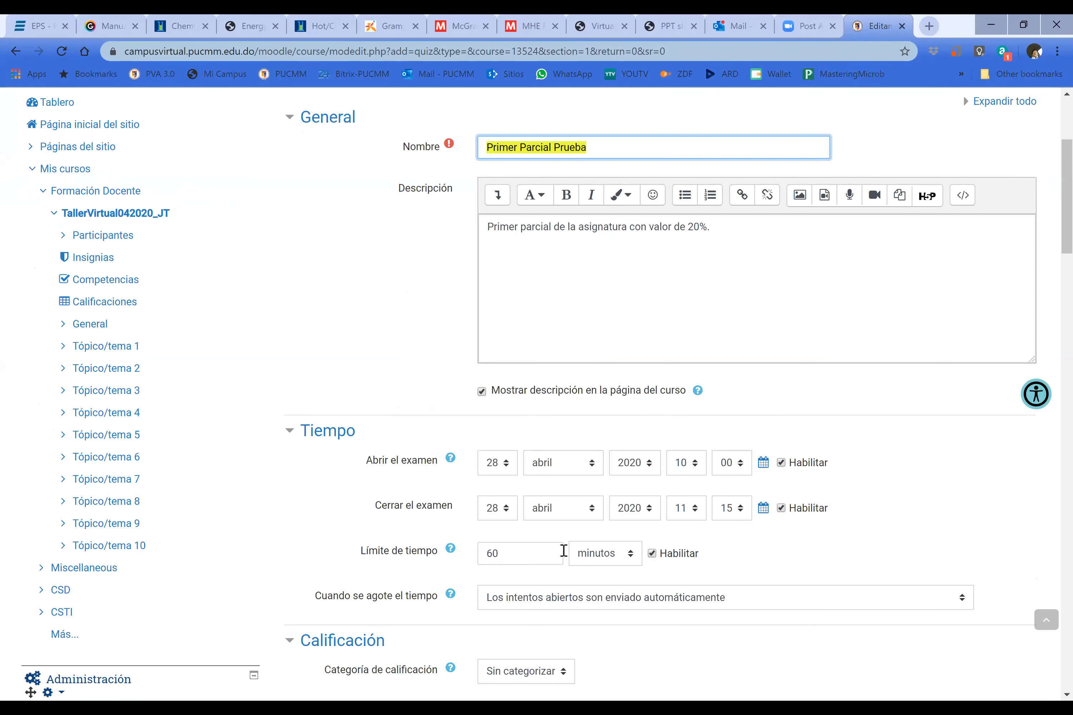
scroll(563, 551, "down", 2)
Set the exam layout to start a new page every 5 questions (Cada 5 preguntas)
scroll(564, 551, "down", 7)
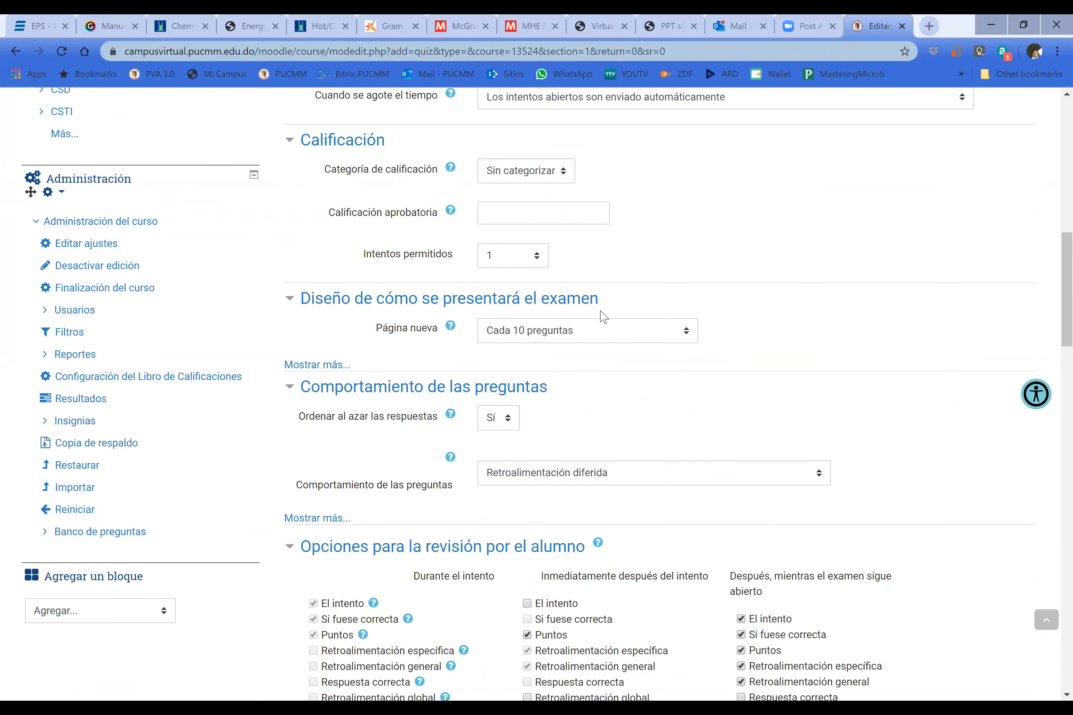
left_click(689, 339)
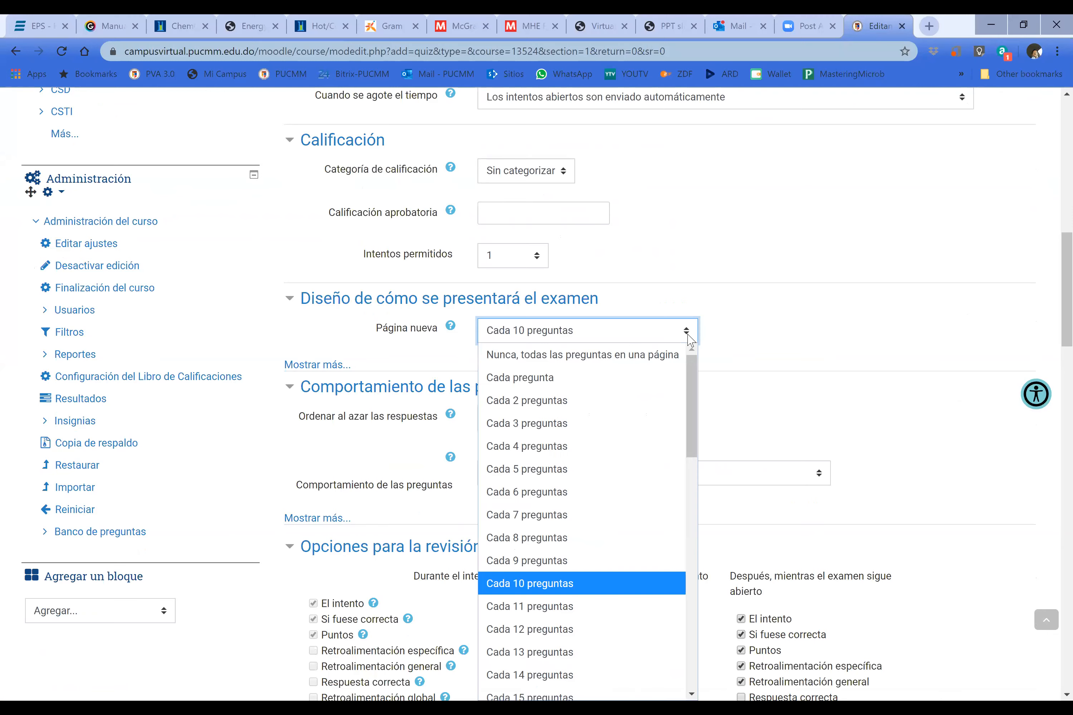
left_click(596, 468)
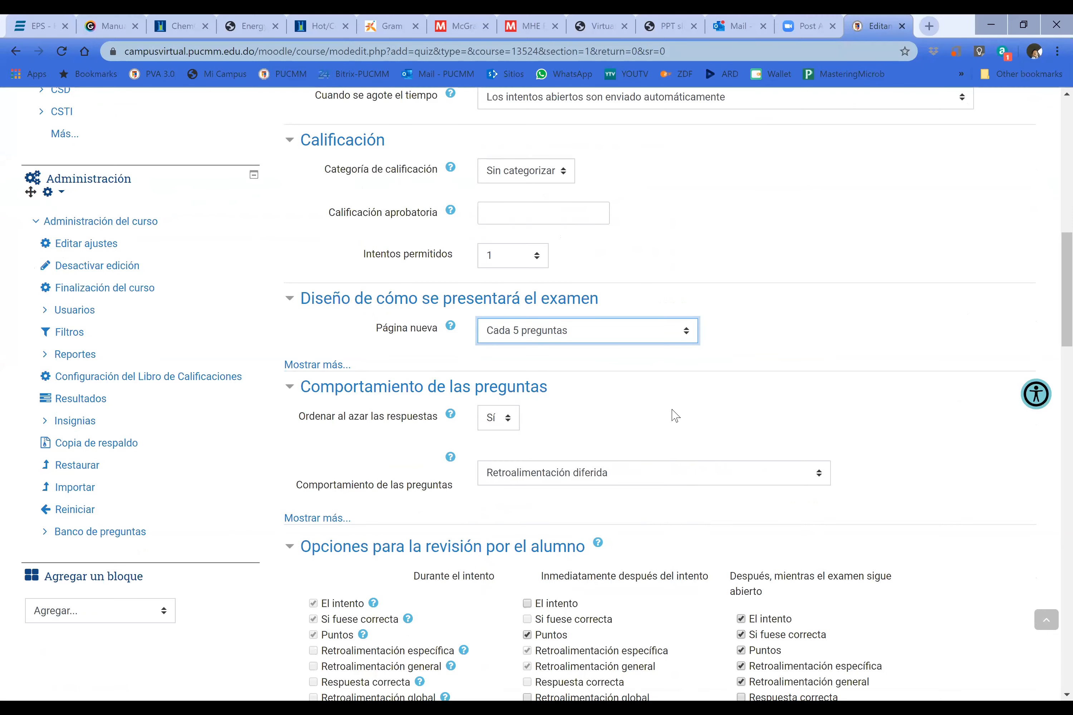
Review the question behaviour, student review options, appearance, overall feedback and common module settings
scroll(675, 416, "down", 1)
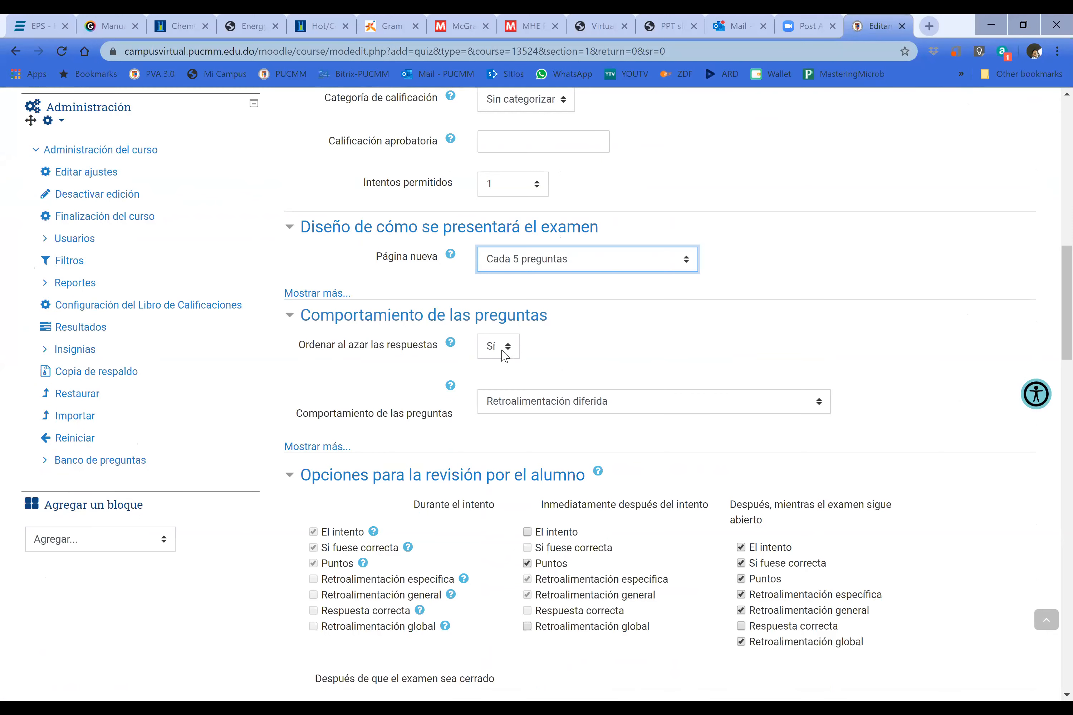
scroll(497, 358, "down", 1)
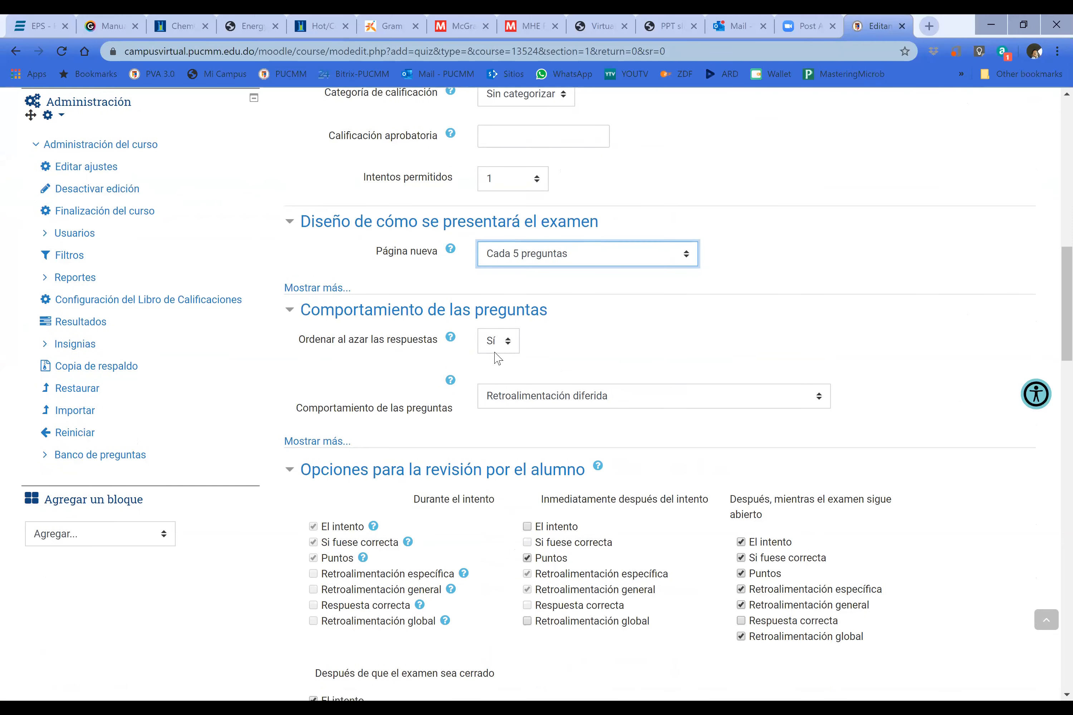
scroll(497, 358, "down", 4)
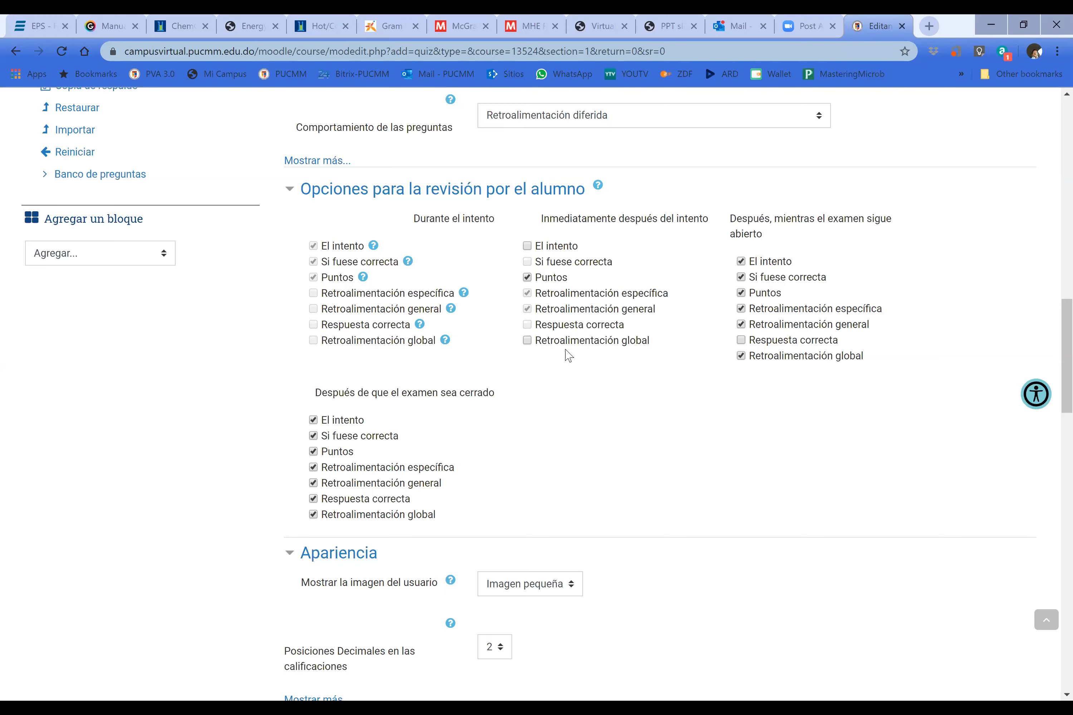
scroll(568, 356, "down", 15)
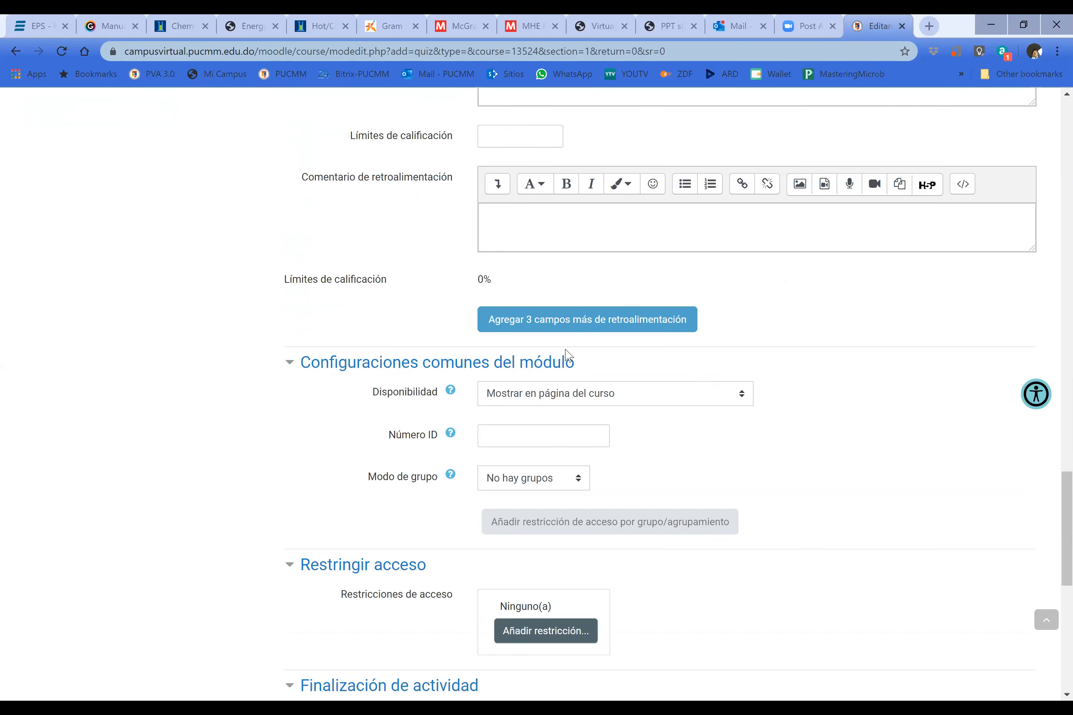
scroll(484, 366, "up", 4)
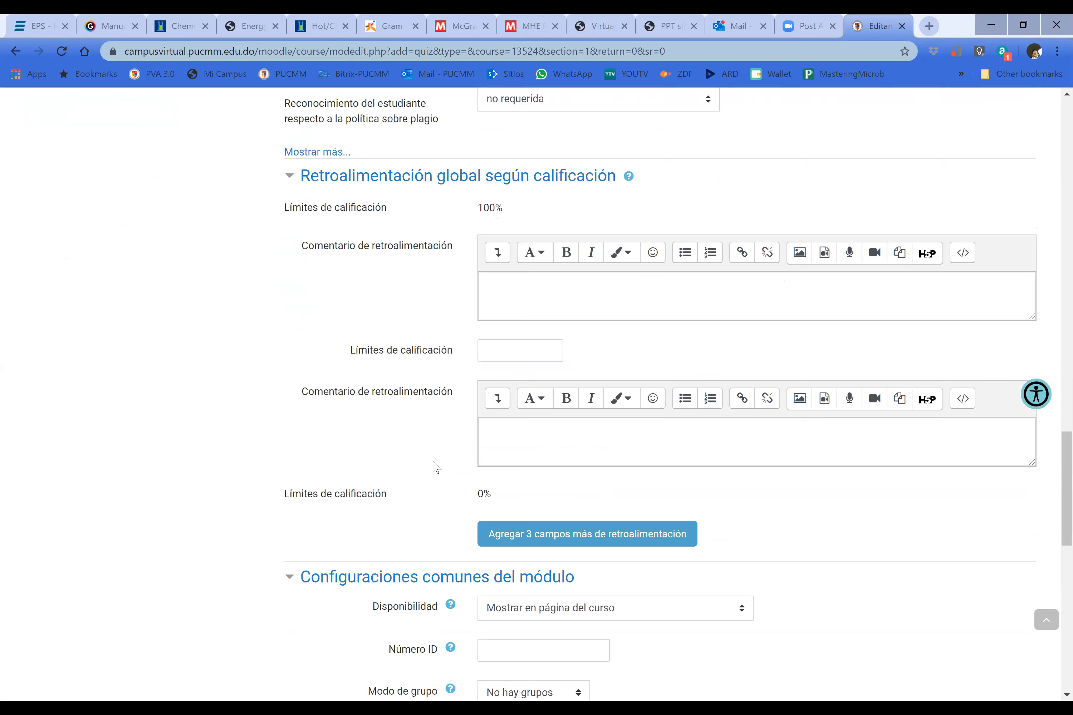
Save the exam settings and return to the course page
scroll(436, 467, "down", 4)
scroll(436, 468, "down", 1)
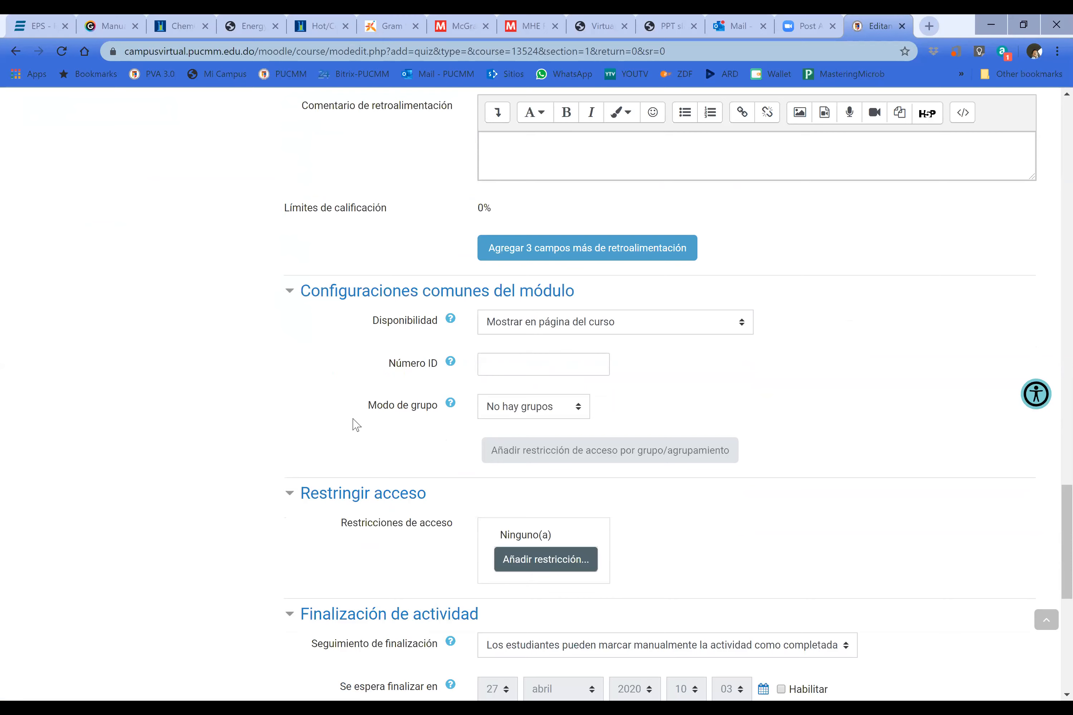
scroll(356, 424, "down", 3)
scroll(355, 424, "down", 6)
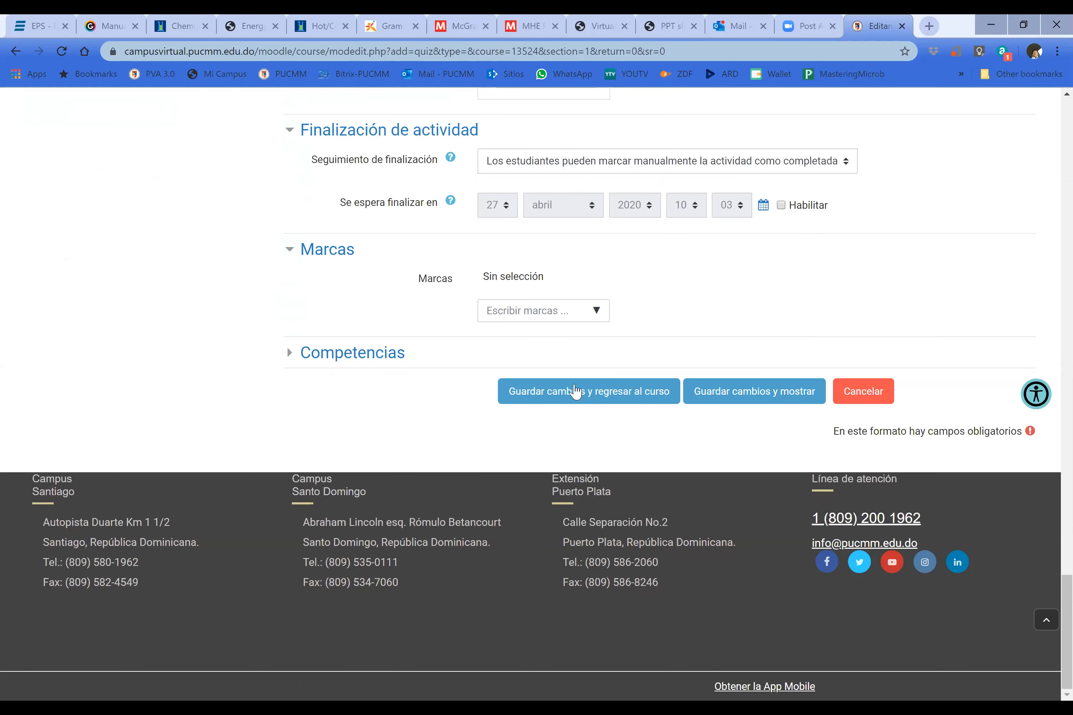
left_click(575, 392)
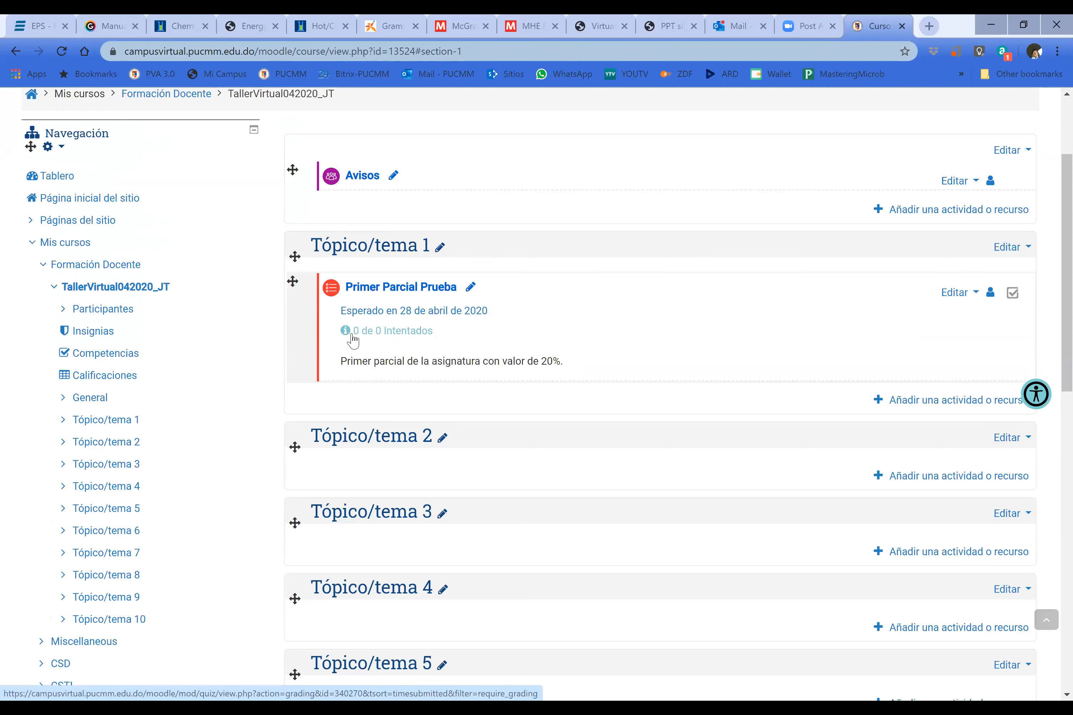
Open the Primer Parcial Prueba exam from Tópico/tema 1 and start editing its questions
left_click(376, 336)
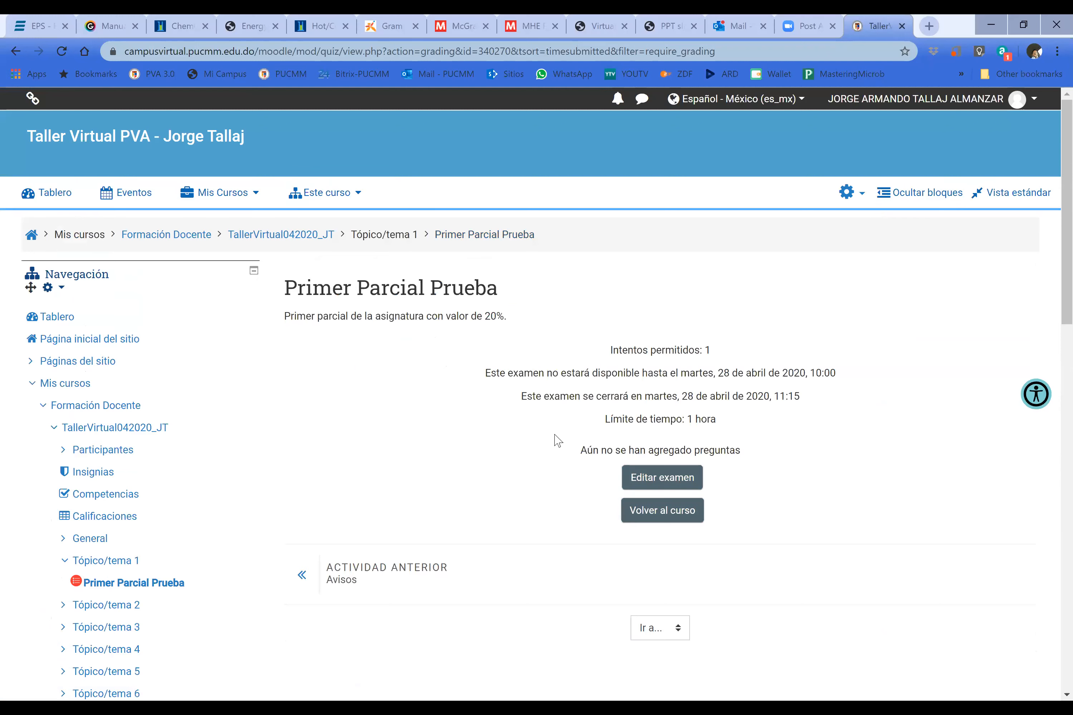
left_click(691, 482)
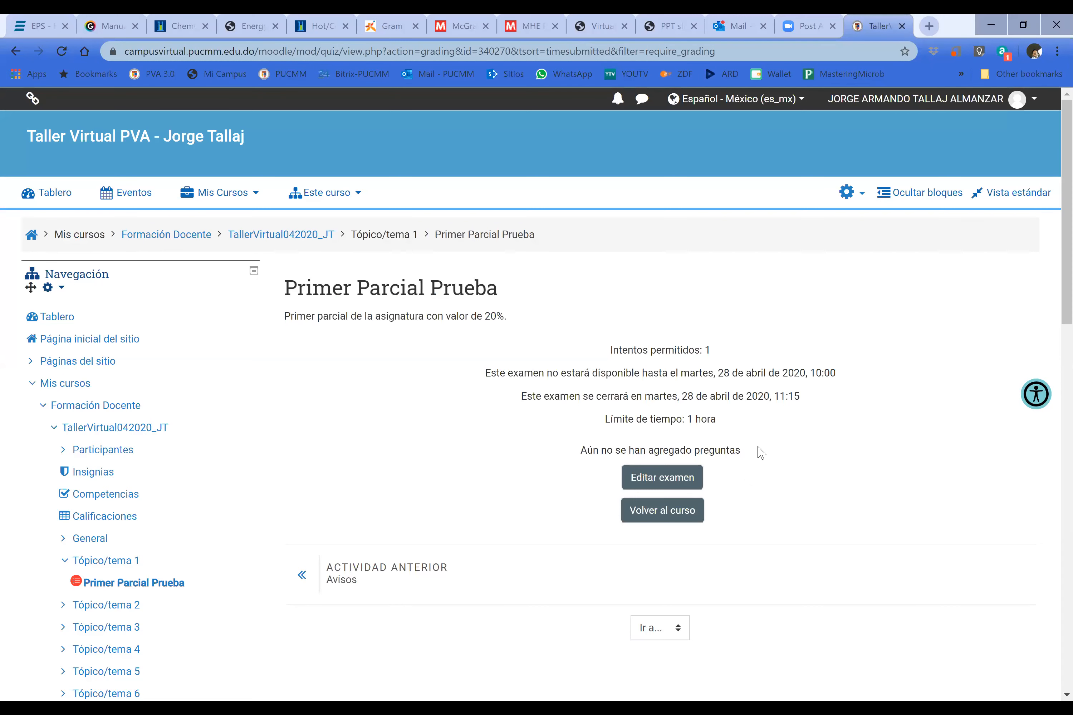
left_click(664, 480)
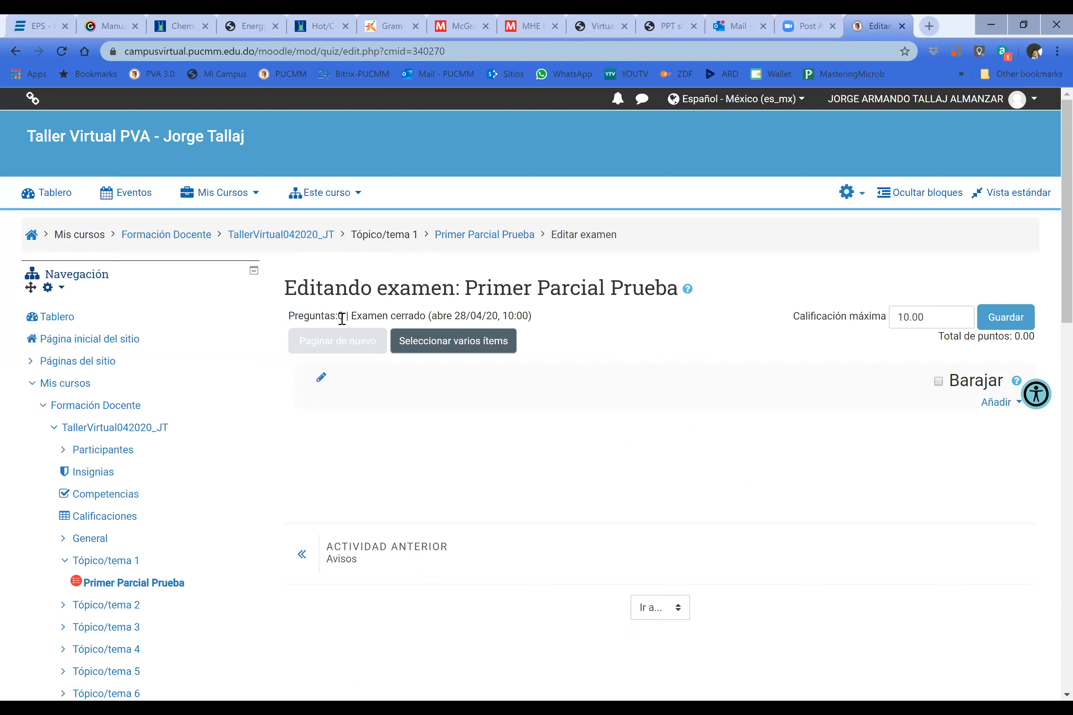
Examine the exam's status line and its maximum grade setting (Calificación máxima)
mouse_move(425, 313)
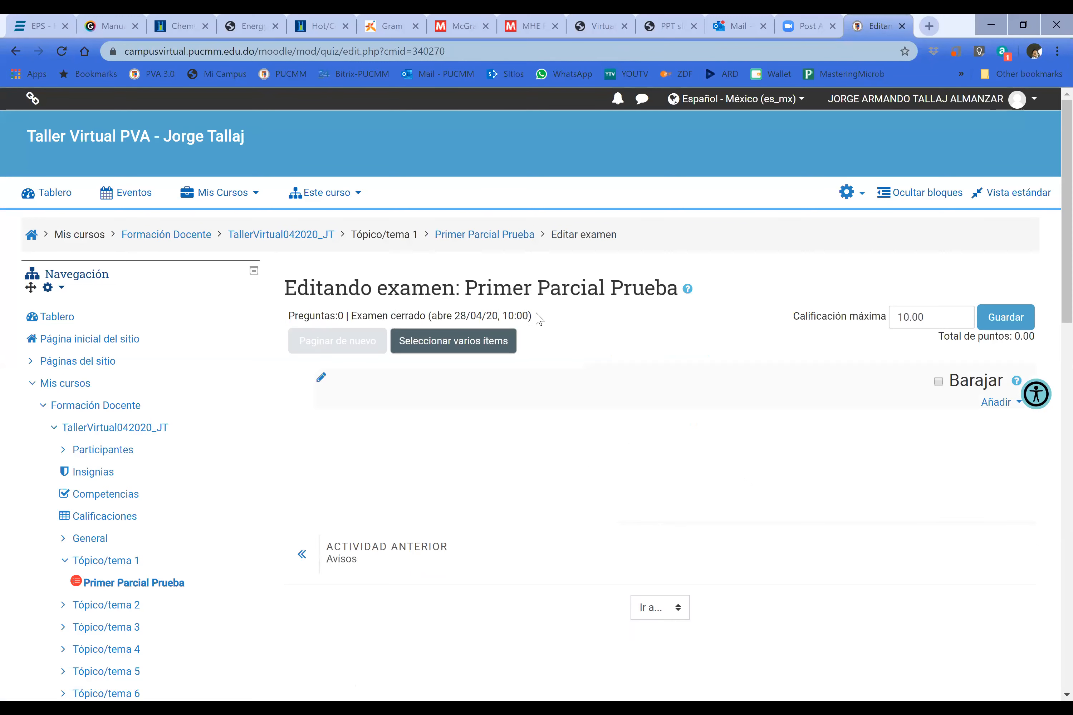
left_click_drag(929, 318, 893, 318)
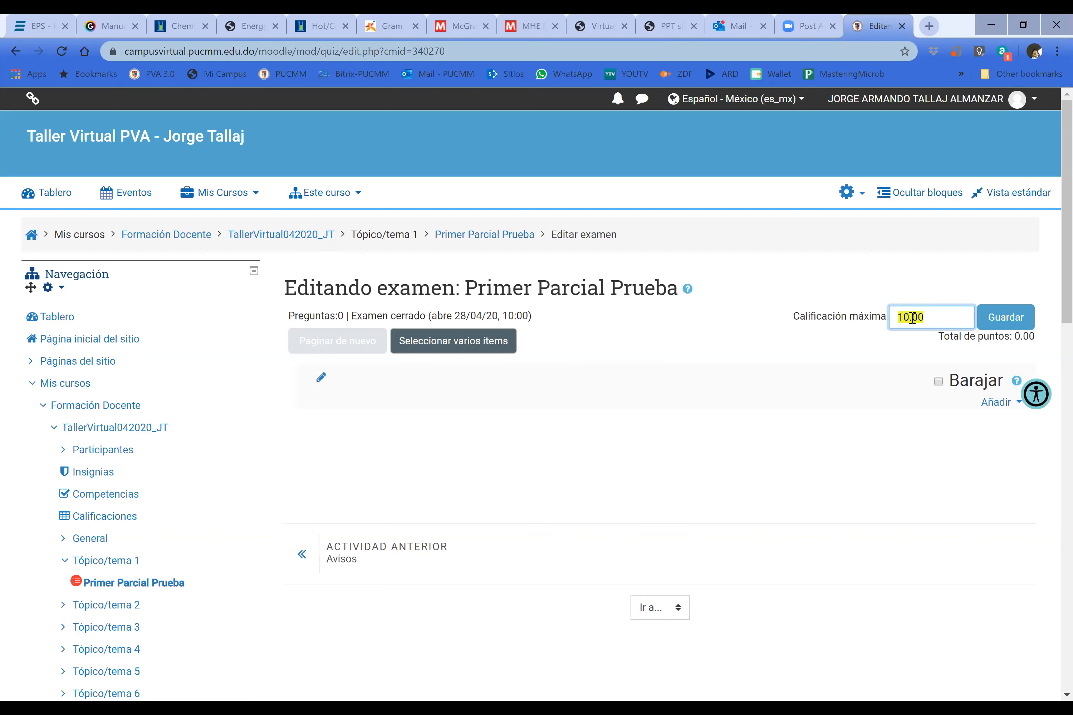
left_click(1018, 326)
scroll(870, 366, "down", 1)
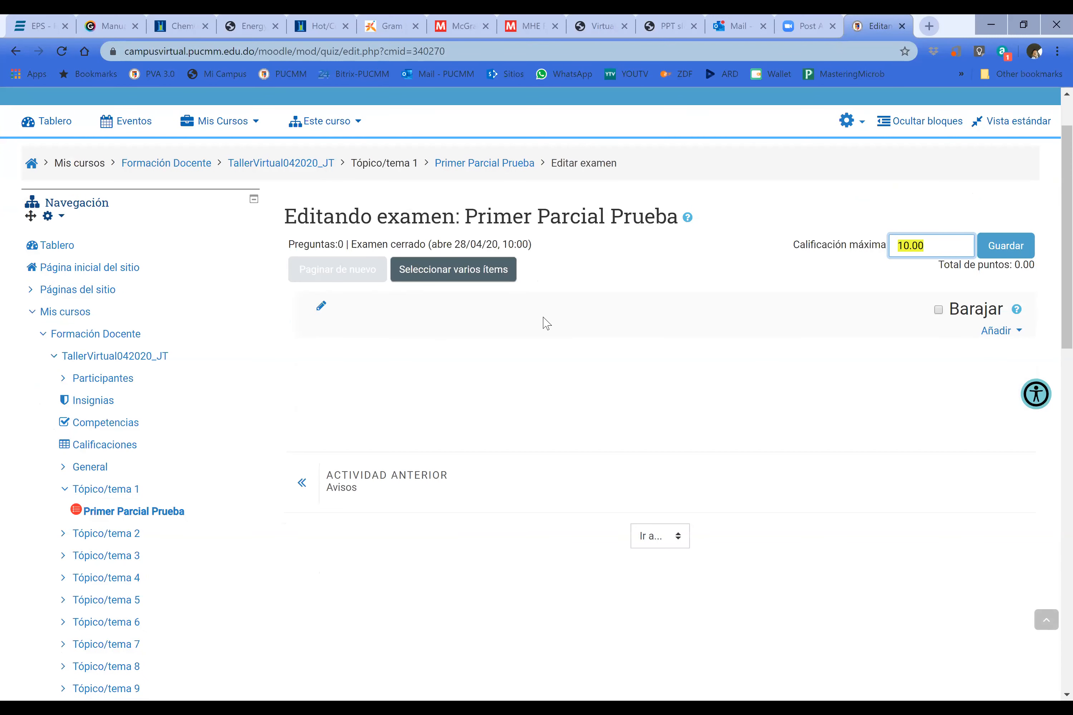
Add a new question of type Opción múltiple to the exam
left_click(998, 331)
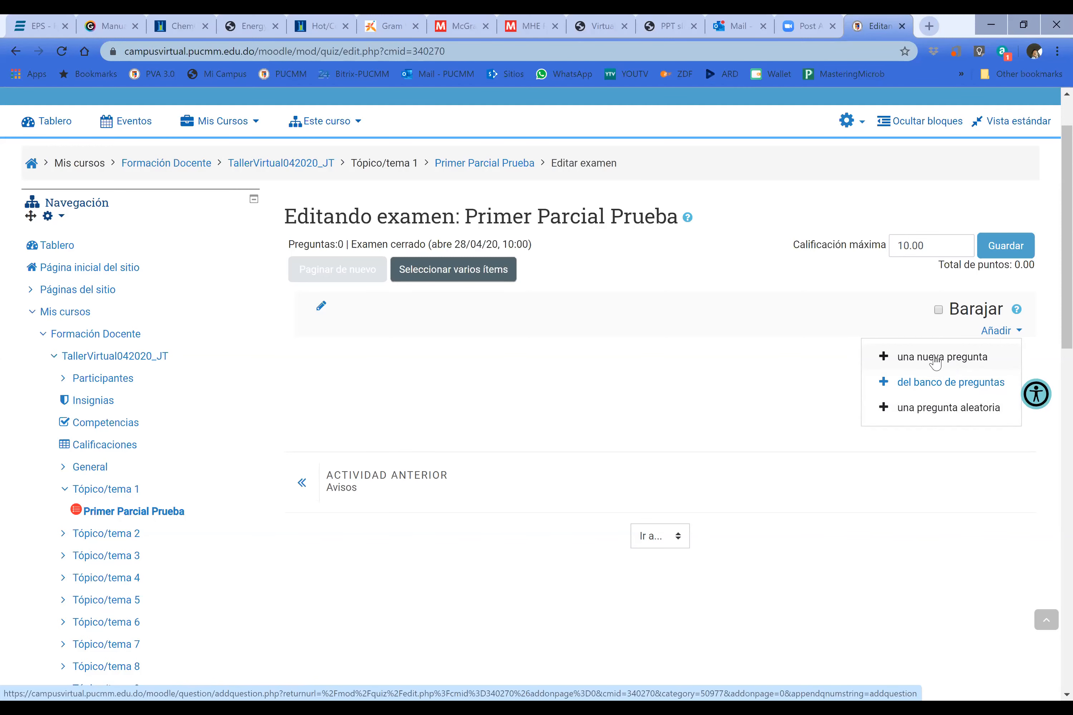
left_click(948, 367)
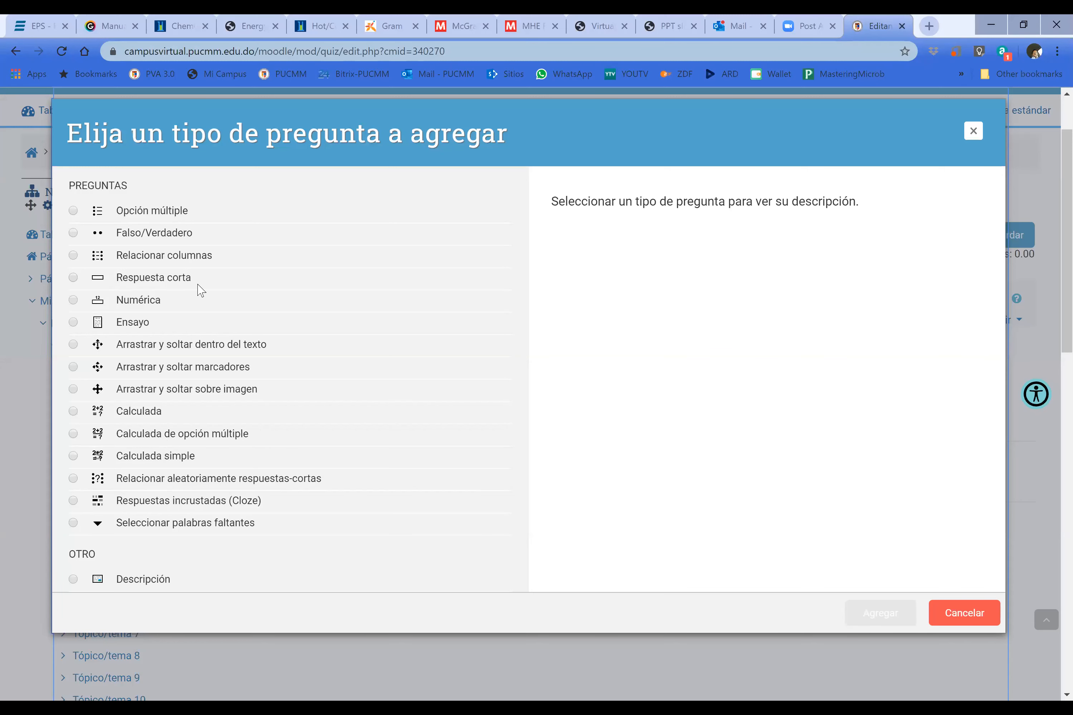
left_click(73, 211)
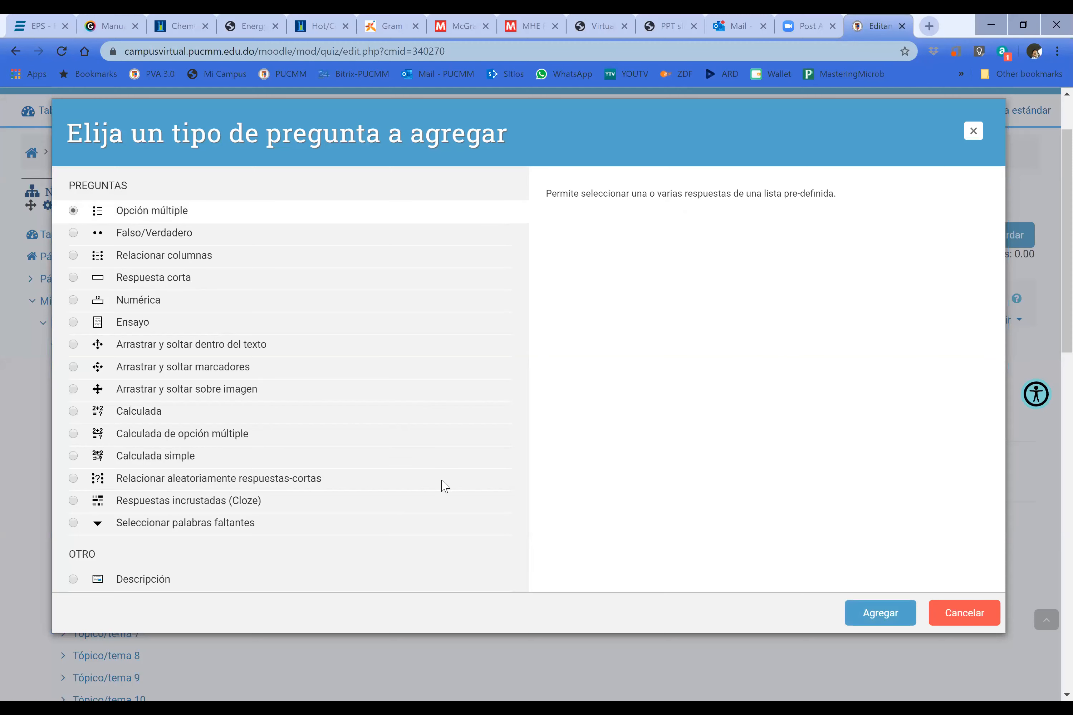
left_click(869, 606)
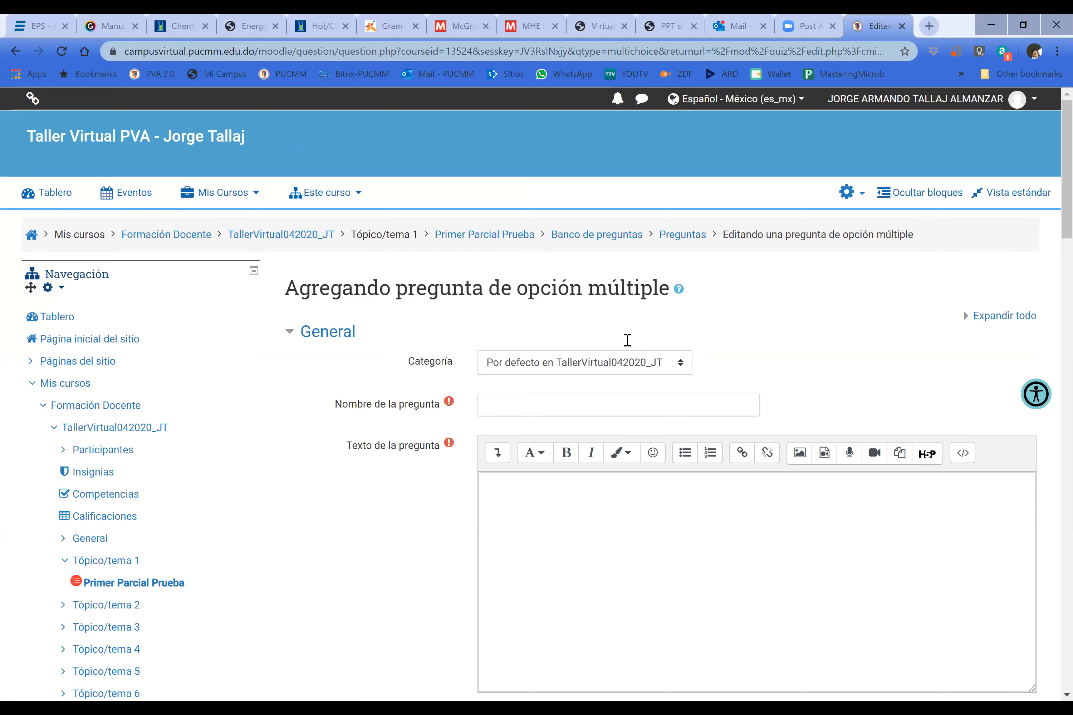
Check the category choices, keep Por defecto en TallerVirtual042020_JT, and name the question "Primer Parcial Subtema-1"
scroll(628, 341, "down", 3)
scroll(647, 401, "up", 3)
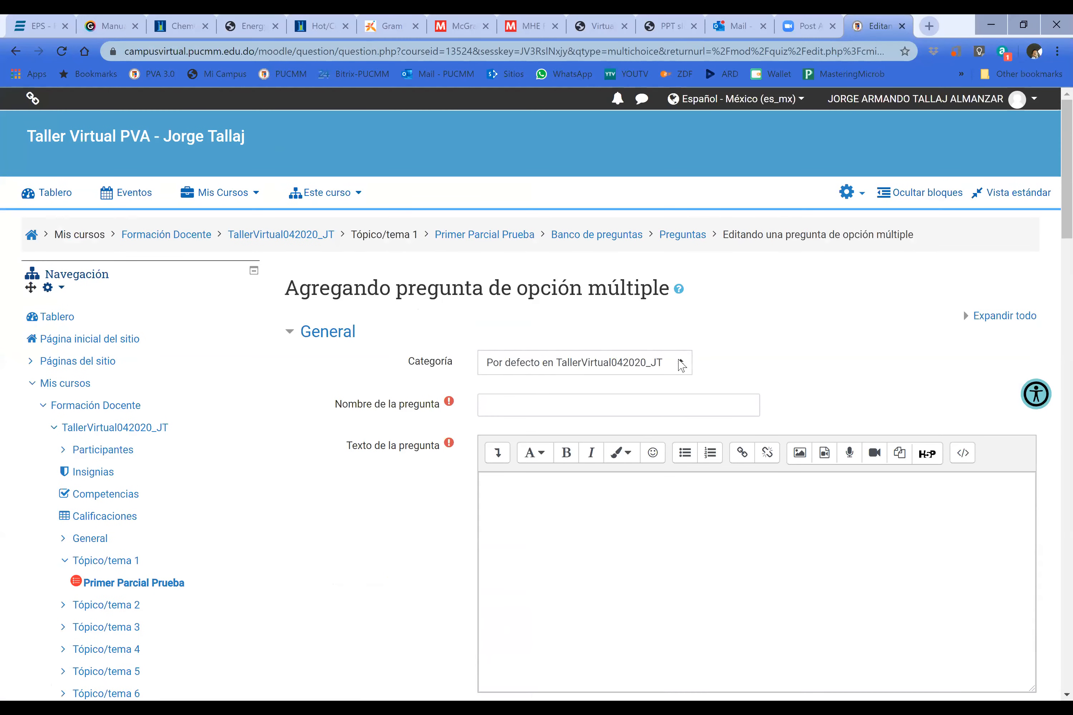
left_click(680, 365)
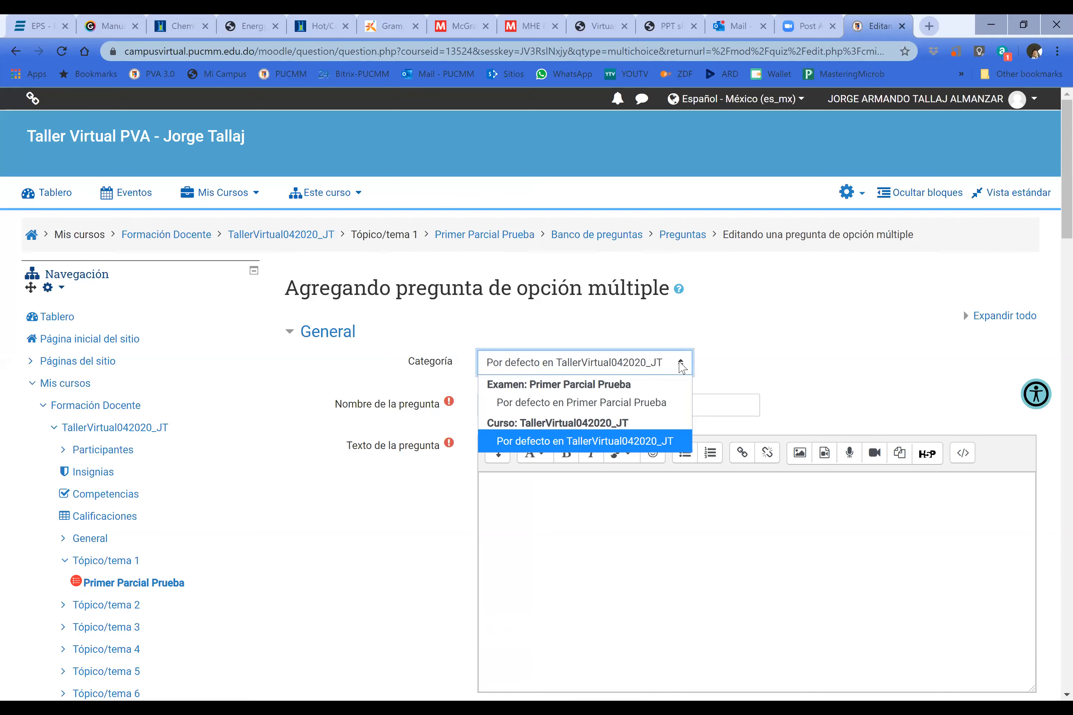
left_click(681, 367)
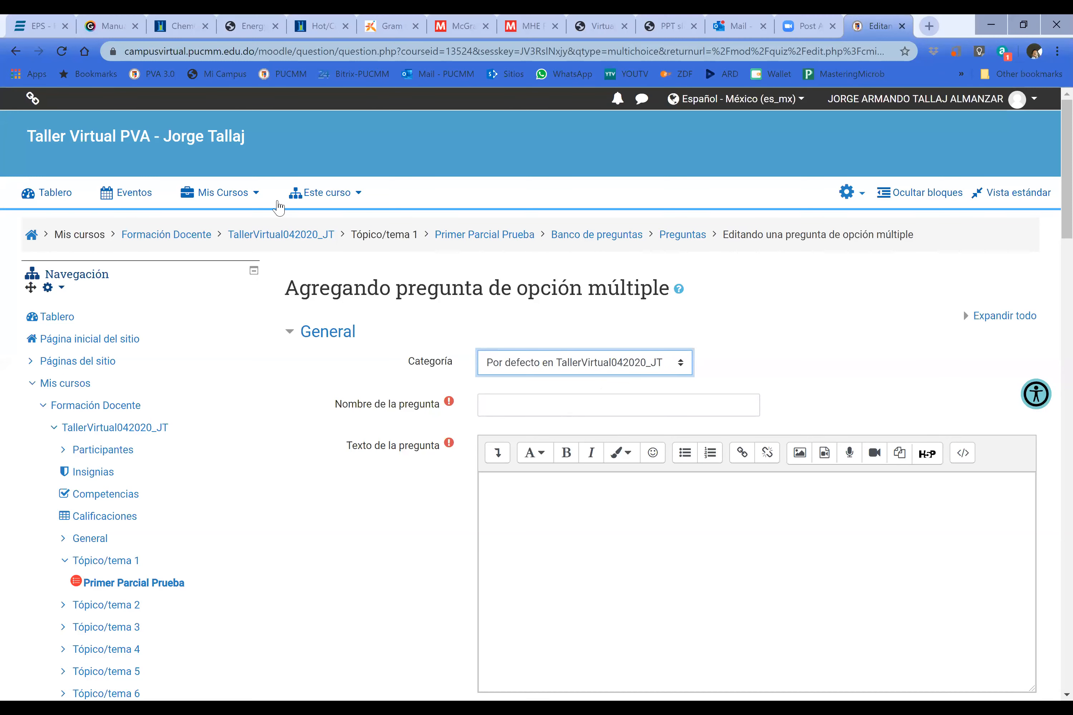
left_click(681, 369)
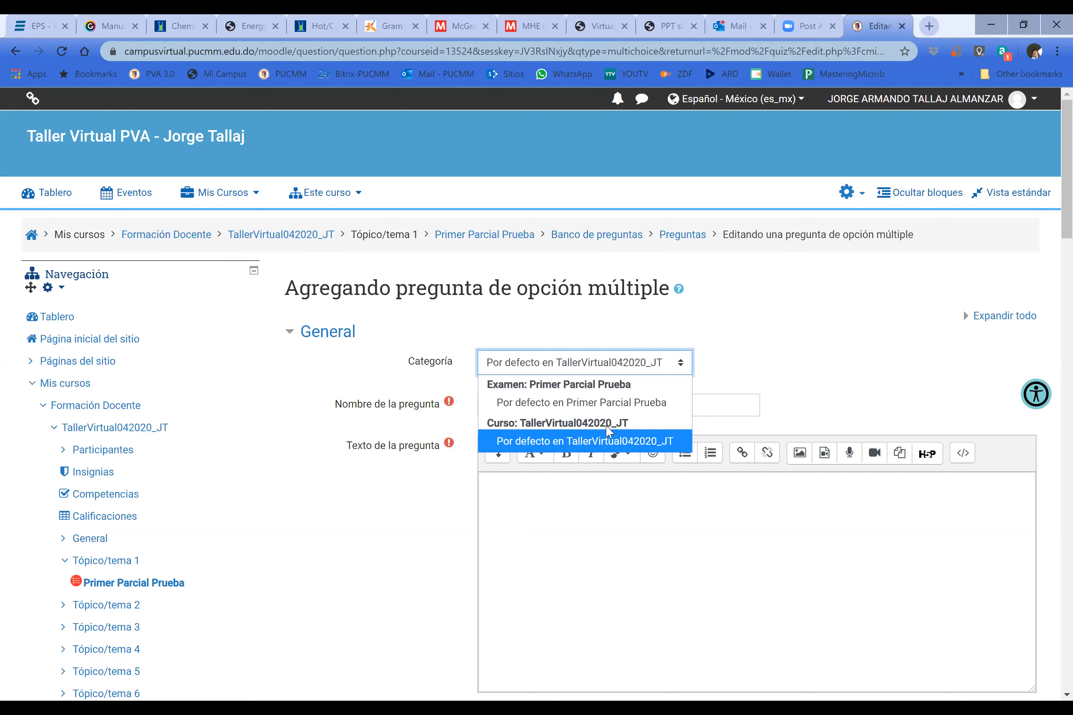
left_click(738, 381)
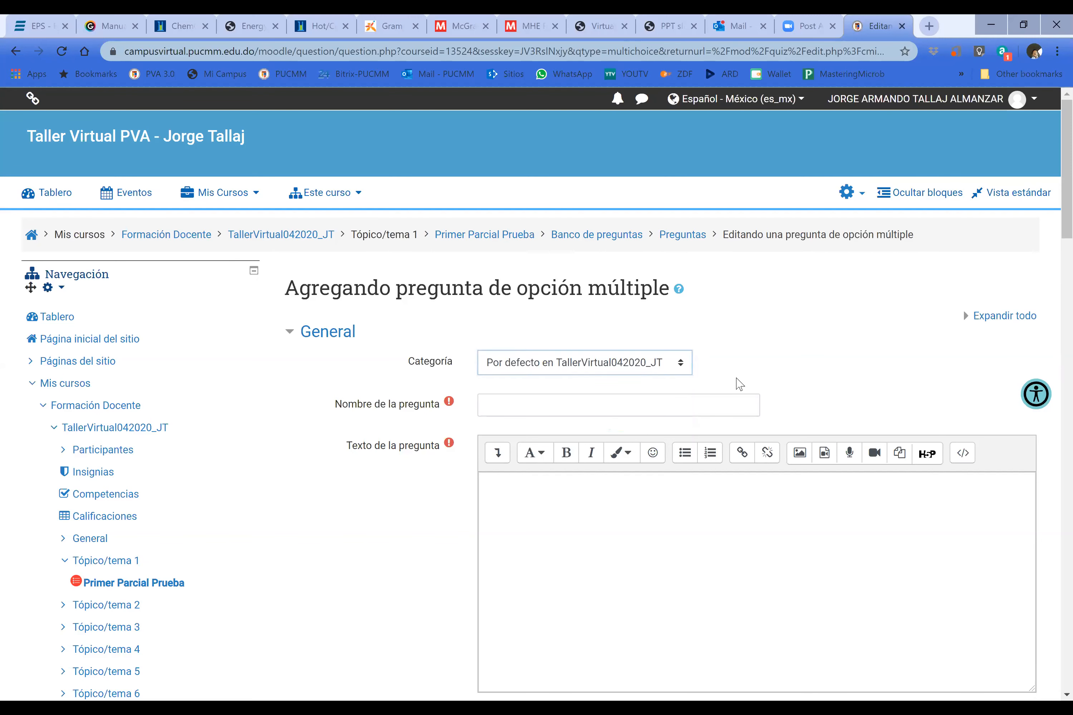
left_click(546, 406)
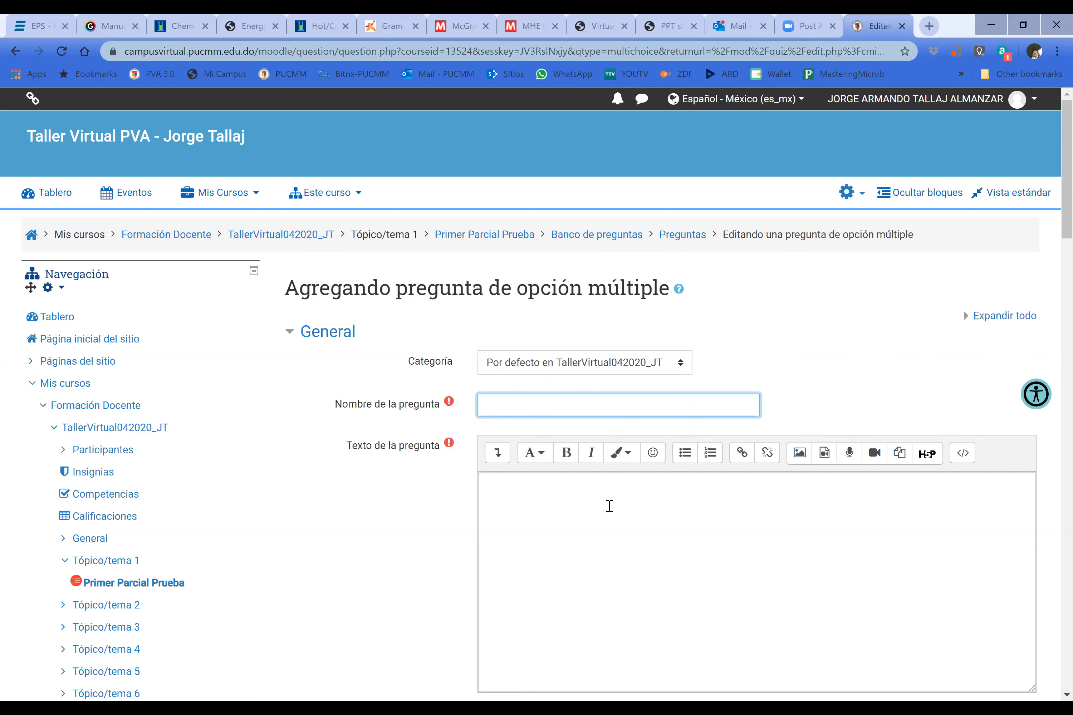
type("Primer Parcial Subtema-1")
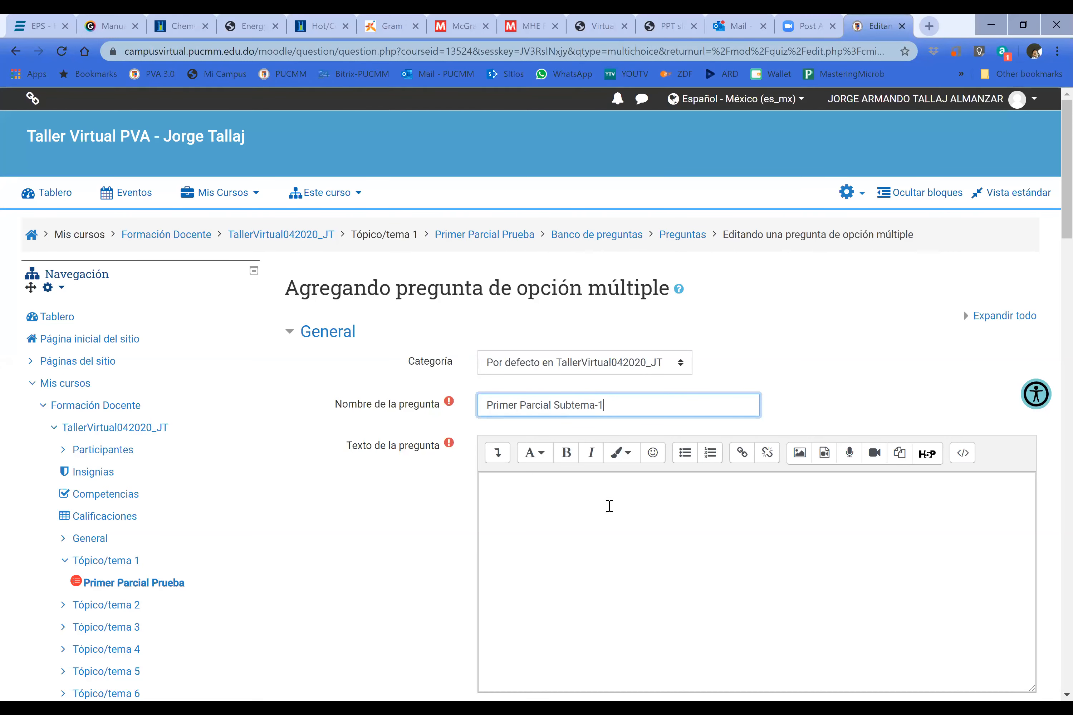
Enter the question text "Quien ganó la batalla del 19 de marzo de 1844 en Azua?"
left_click(610, 506)
scroll(610, 506, "down", 3)
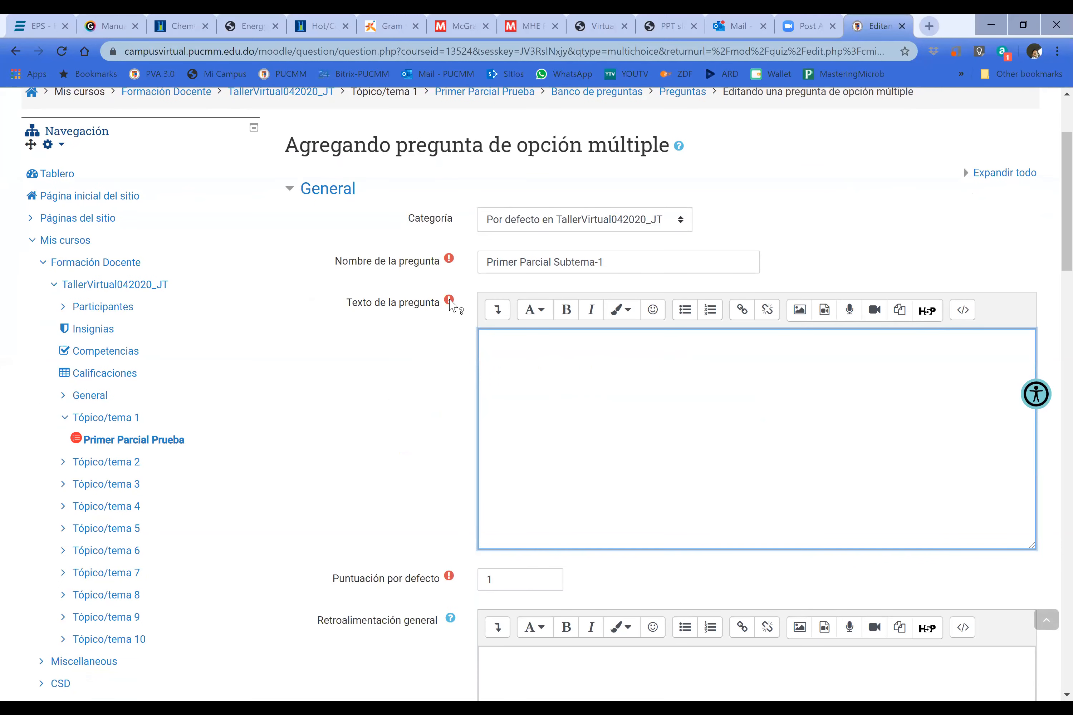
scroll(533, 349, "down", 1)
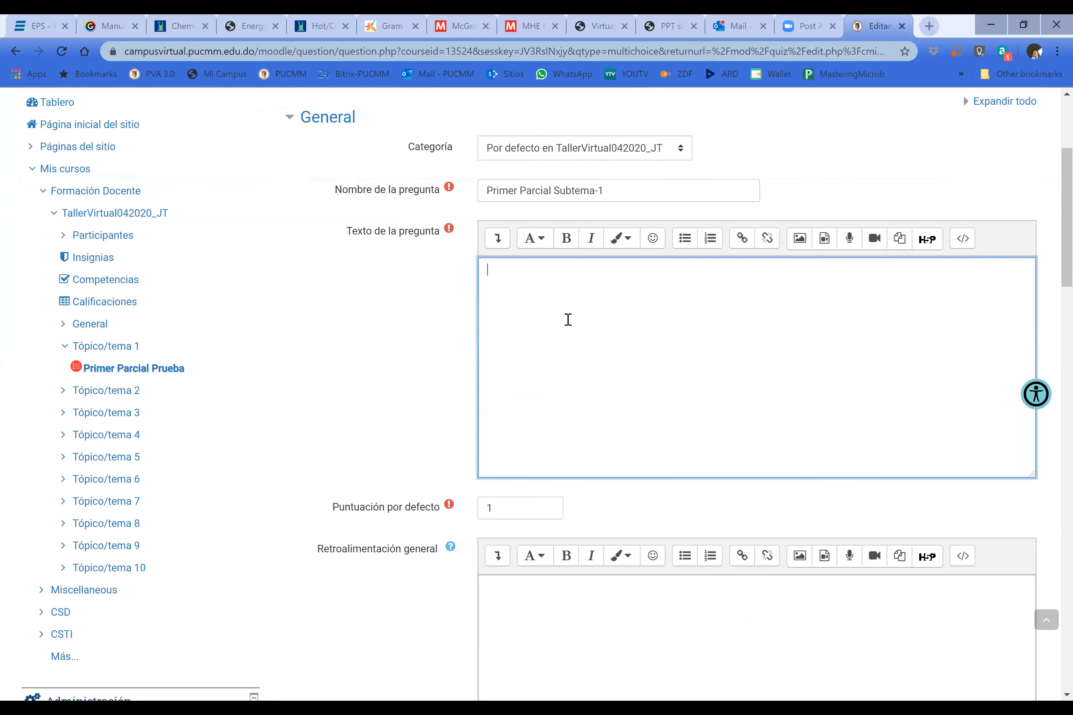
scroll(570, 318, "up", 1)
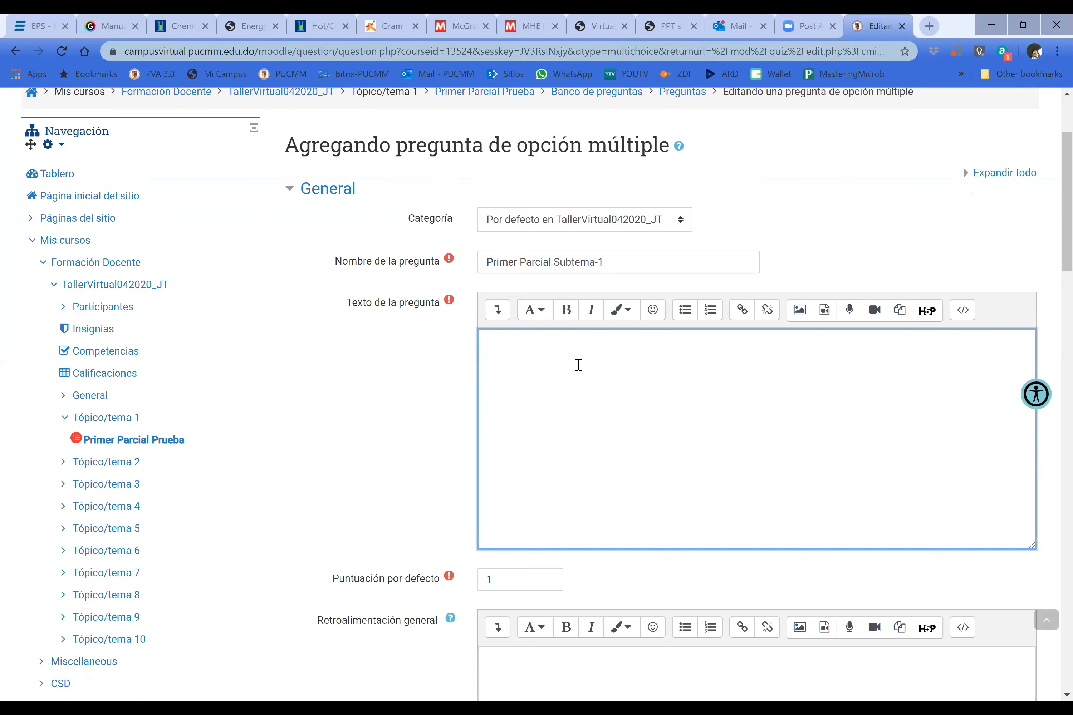
type("Quien ganó la batalla del 19 de marz")
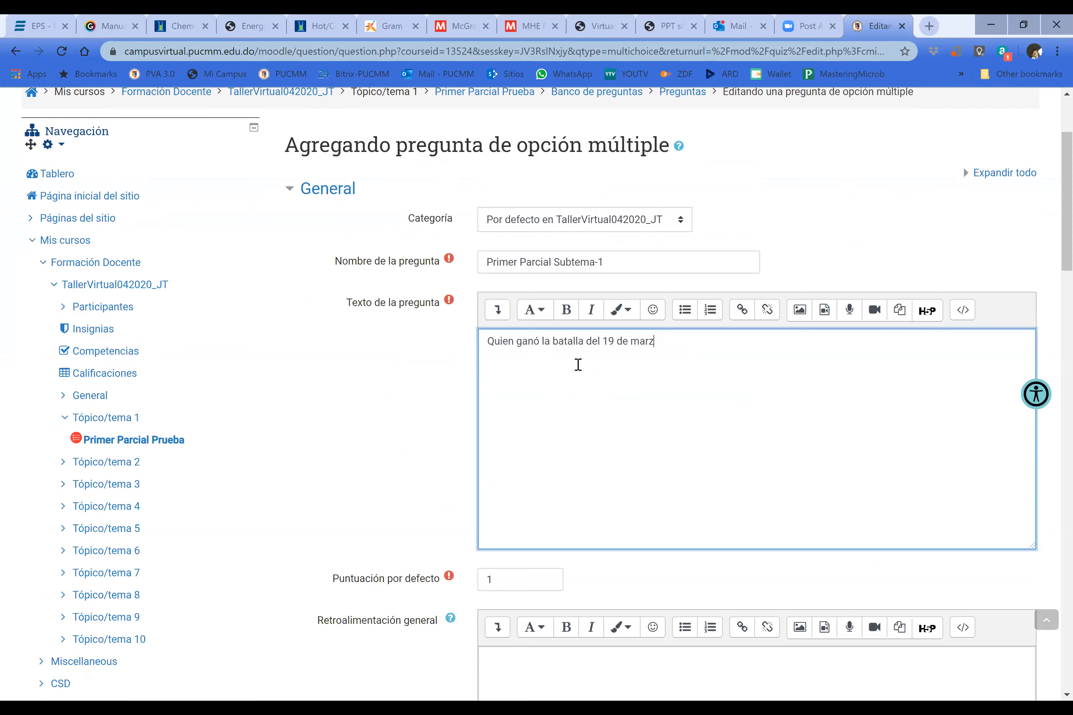
type("o en Azua")
left_click(664, 343)
type("de 19")
type("44 ")
type("?")
Replace the word "Quien" in the question text with "Qué general"
left_click_drag(488, 342, 518, 344)
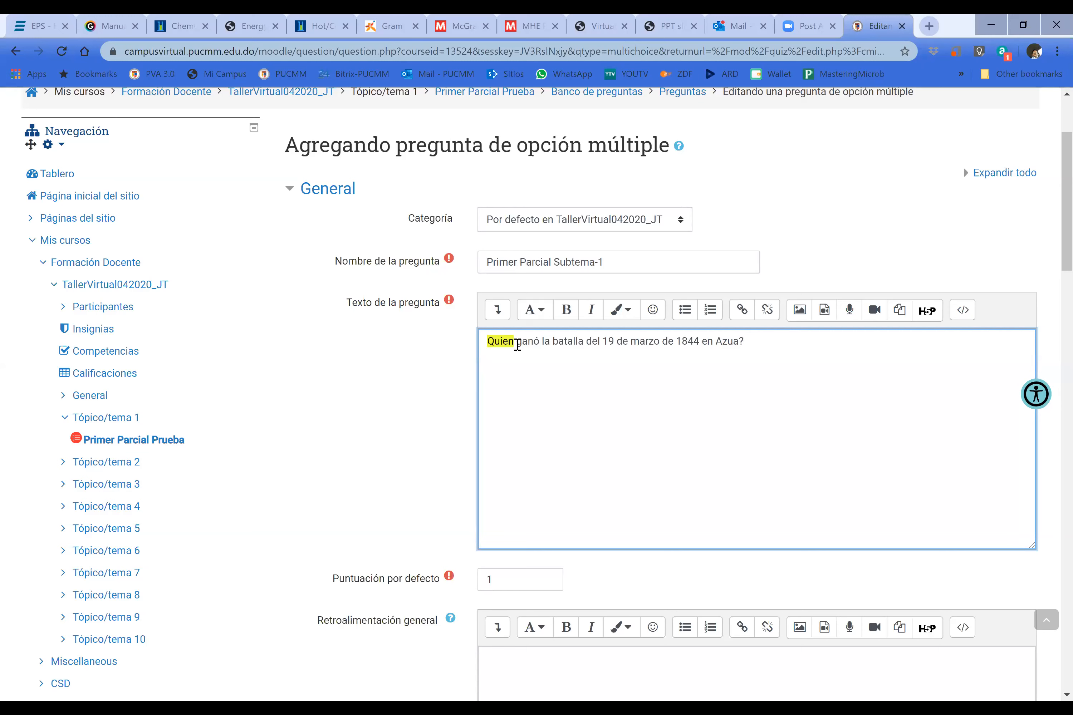
type("Qué gener")
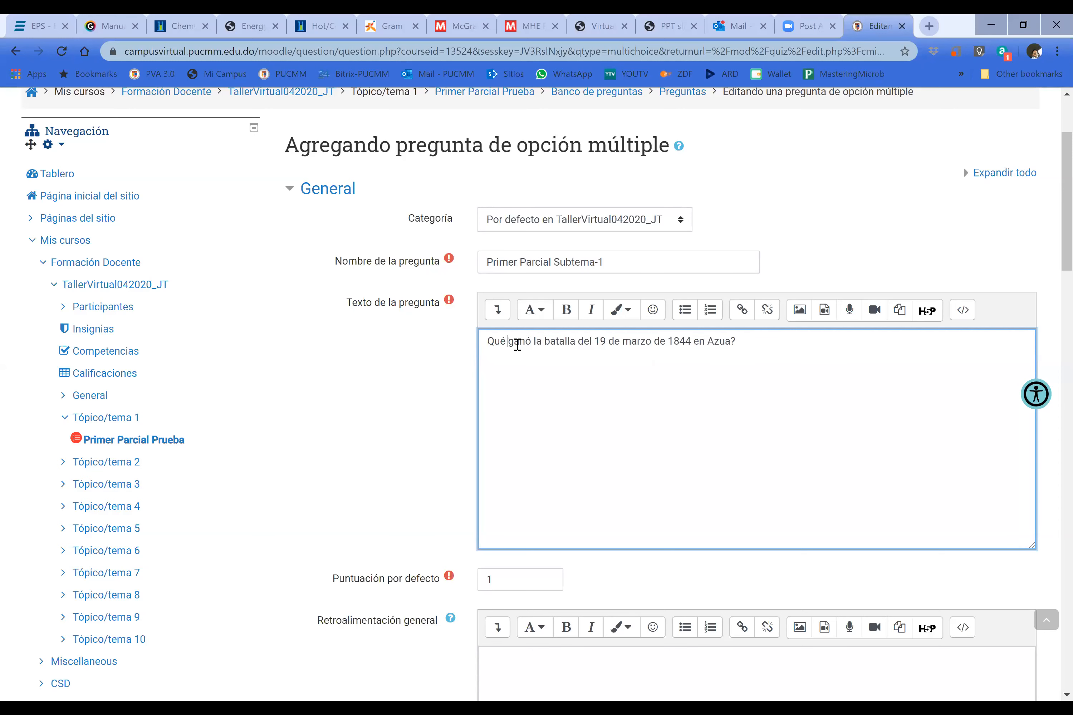
type("al")
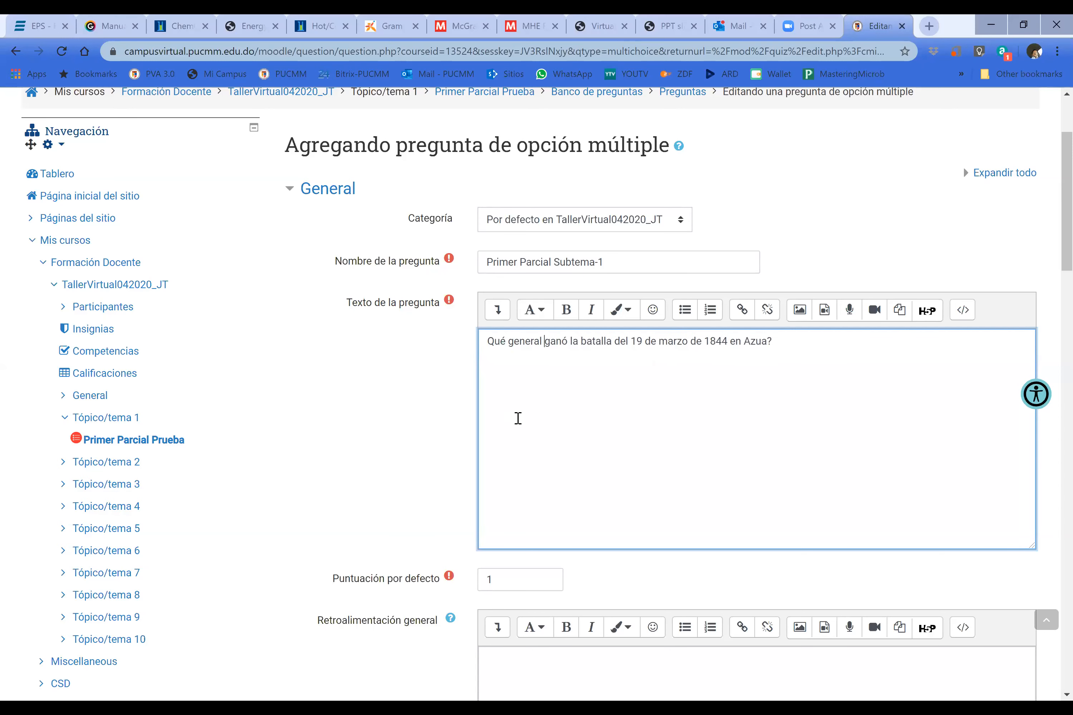
Review the default score and general feedback fields, and read the help for Retroalimentación general
scroll(532, 426, "down", 5)
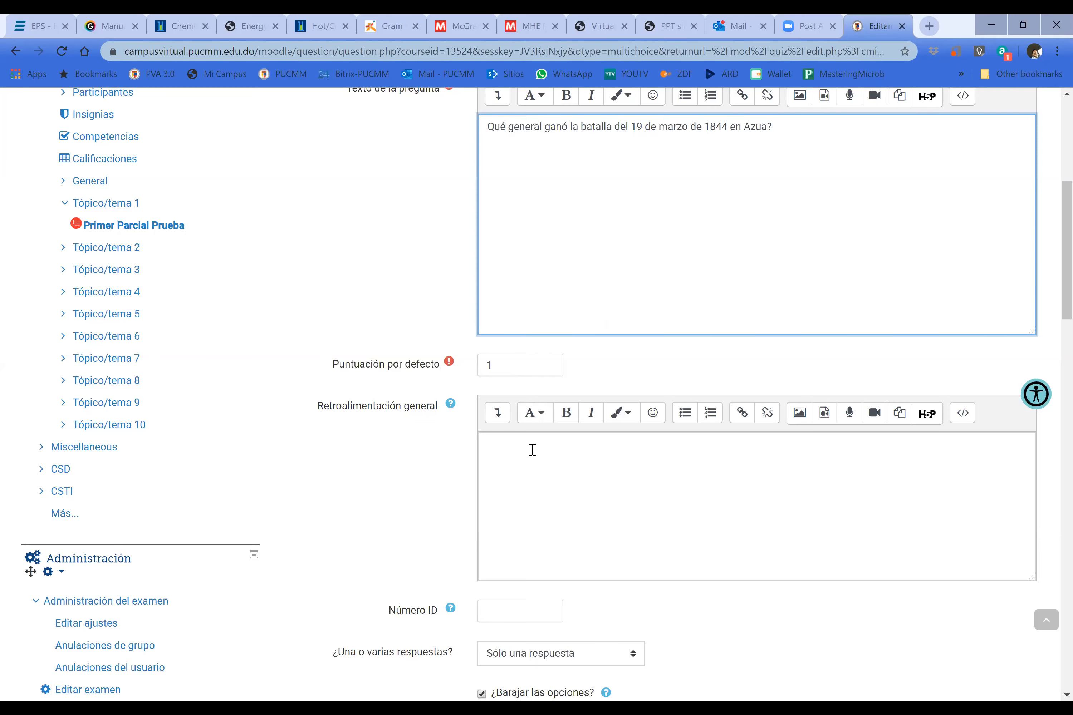
scroll(532, 450, "down", 3)
scroll(544, 376, "up", 5)
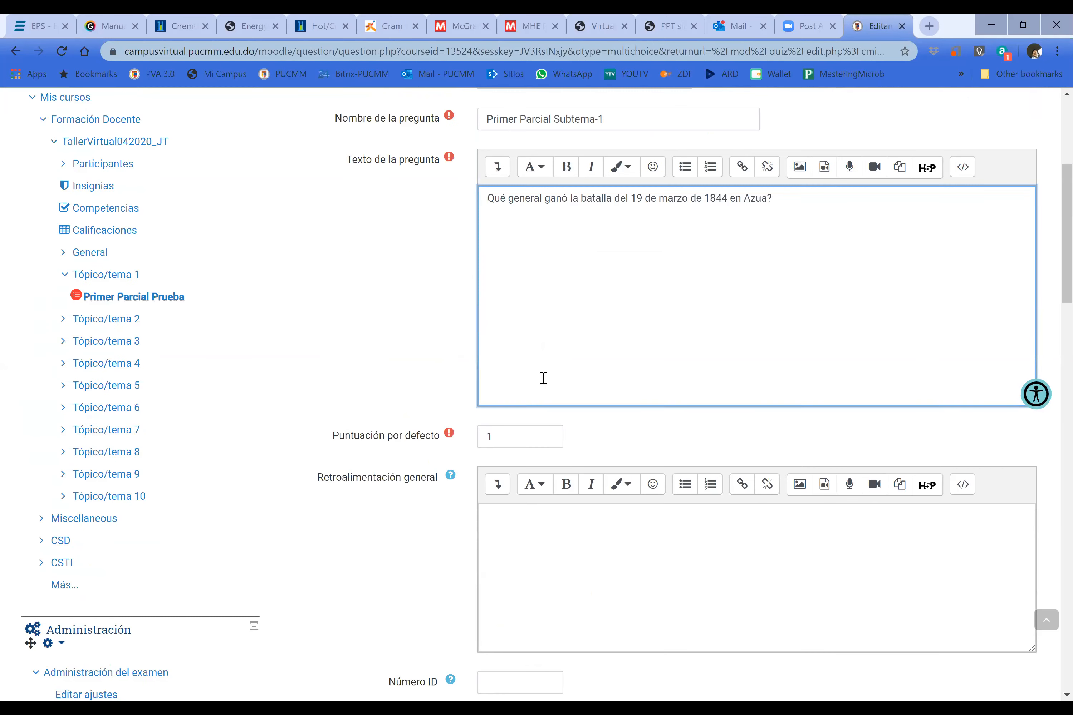
scroll(544, 378, "down", 3)
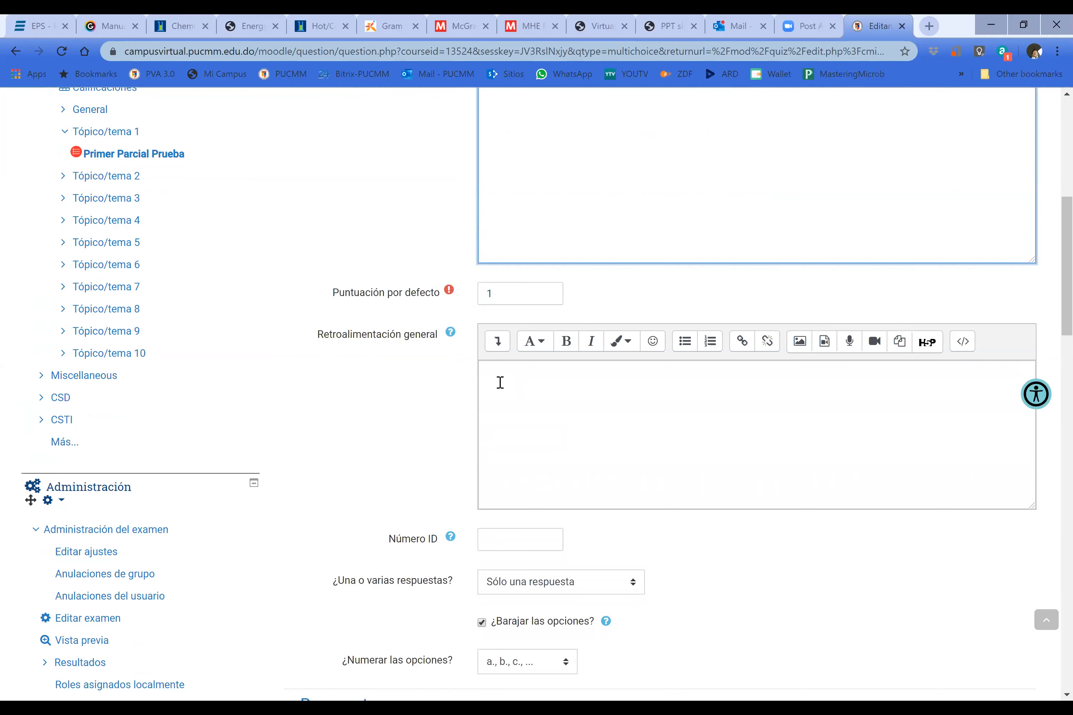
left_click(450, 334)
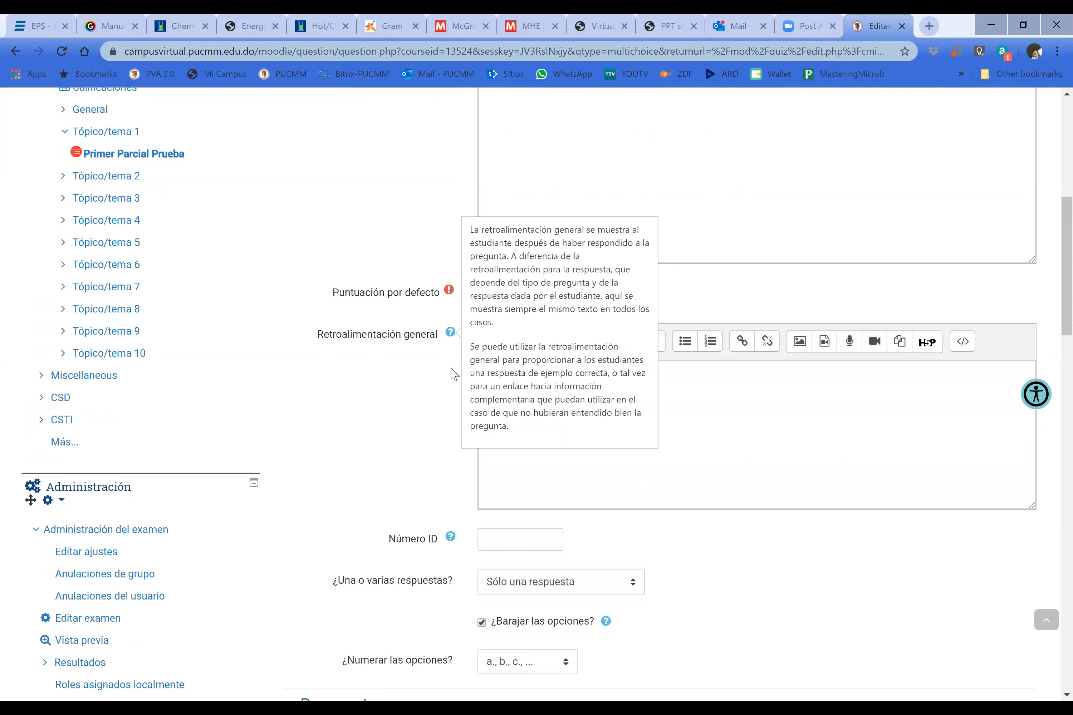
left_click(438, 396)
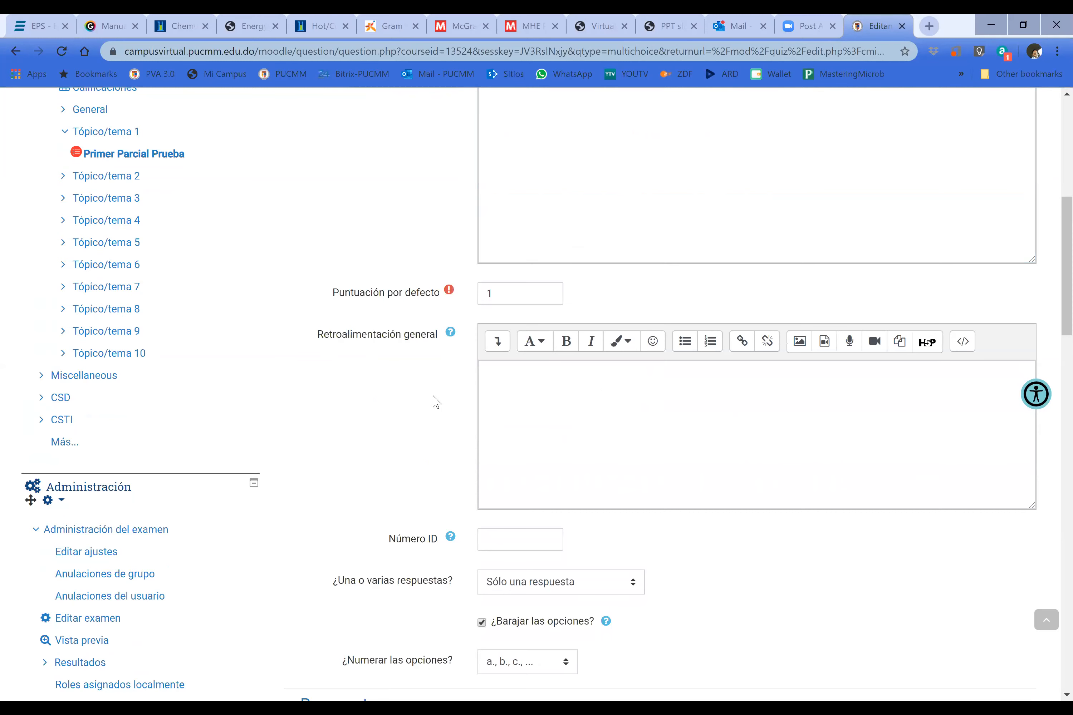
Check the choices for one or several answers and keep Sólo una respuesta selected
scroll(436, 402, "down", 5)
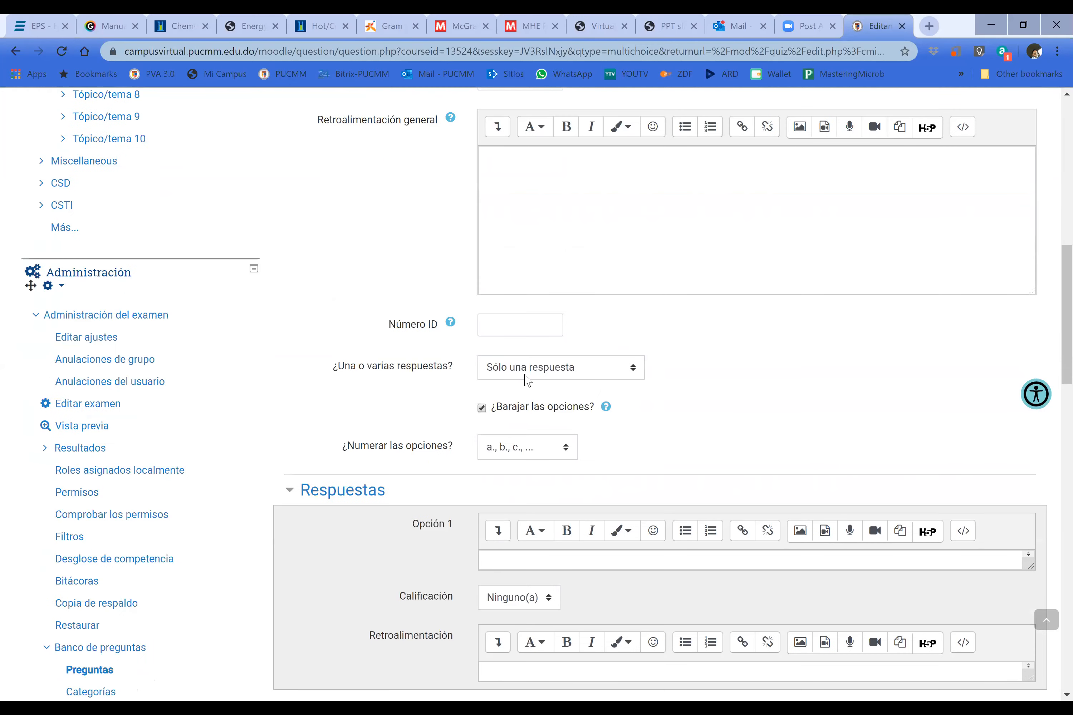
left_click(626, 368)
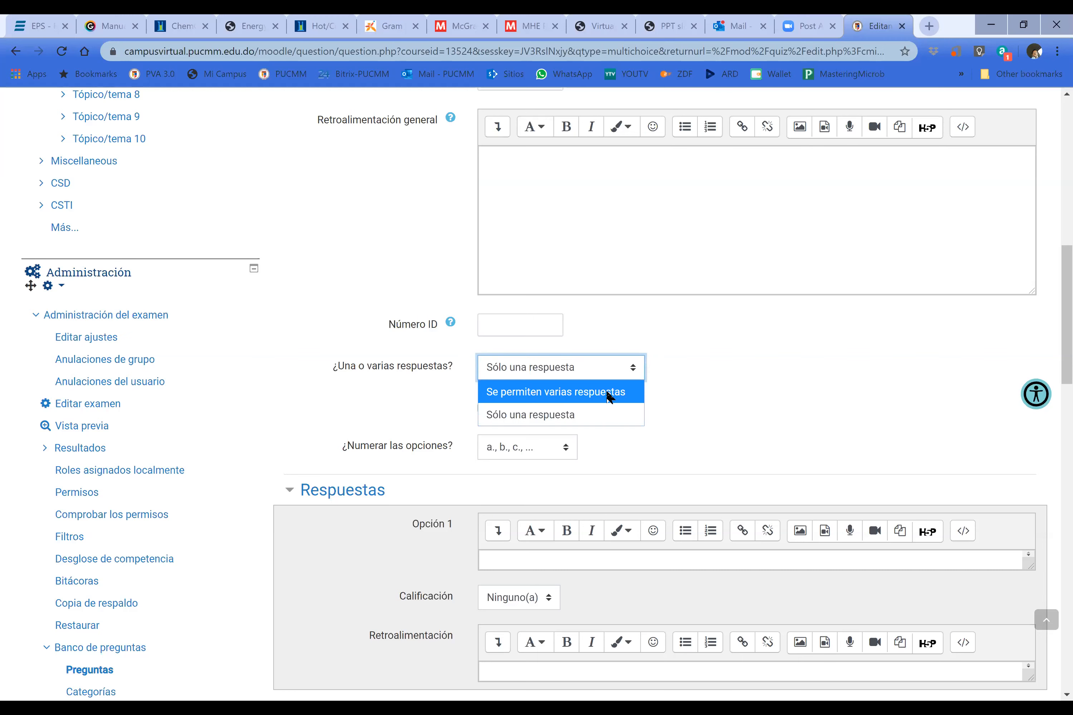
left_click(589, 413)
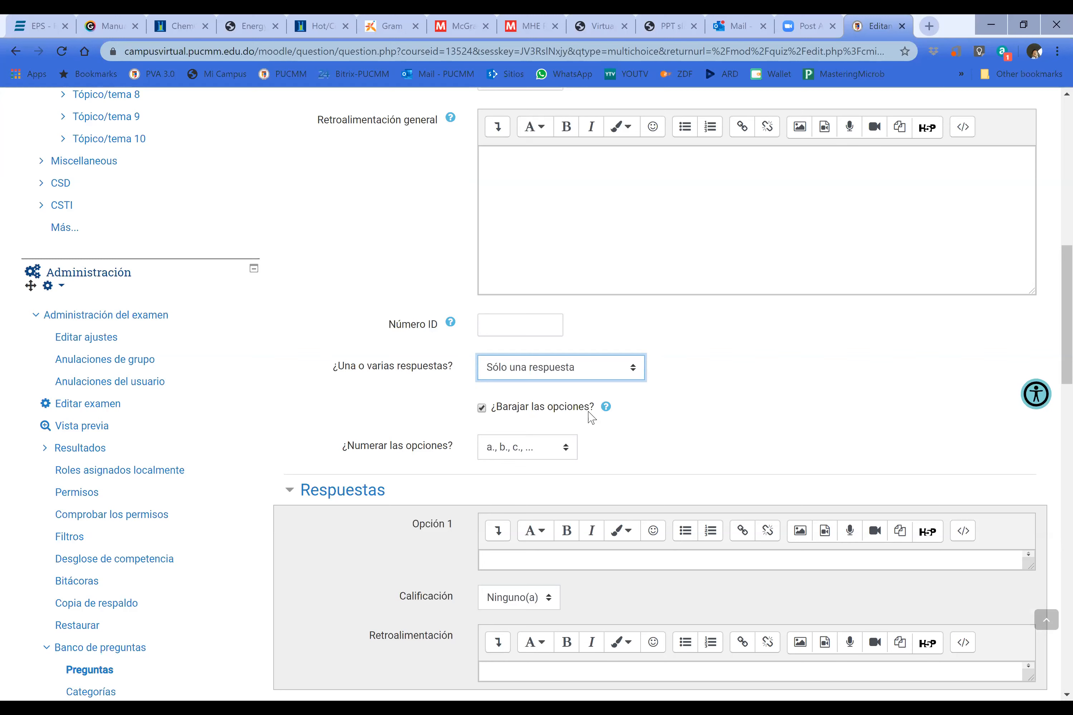
Try the Se permiten varias respuestas setting for the question and return it to Sólo una respuesta
left_click(634, 373)
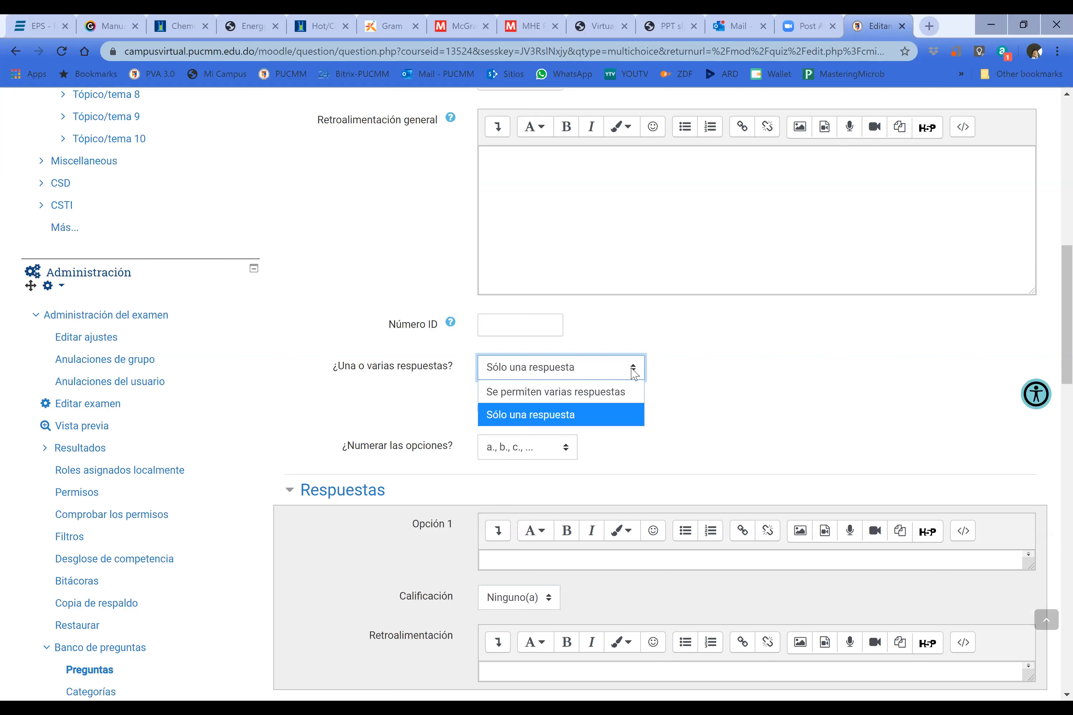
left_click(609, 393)
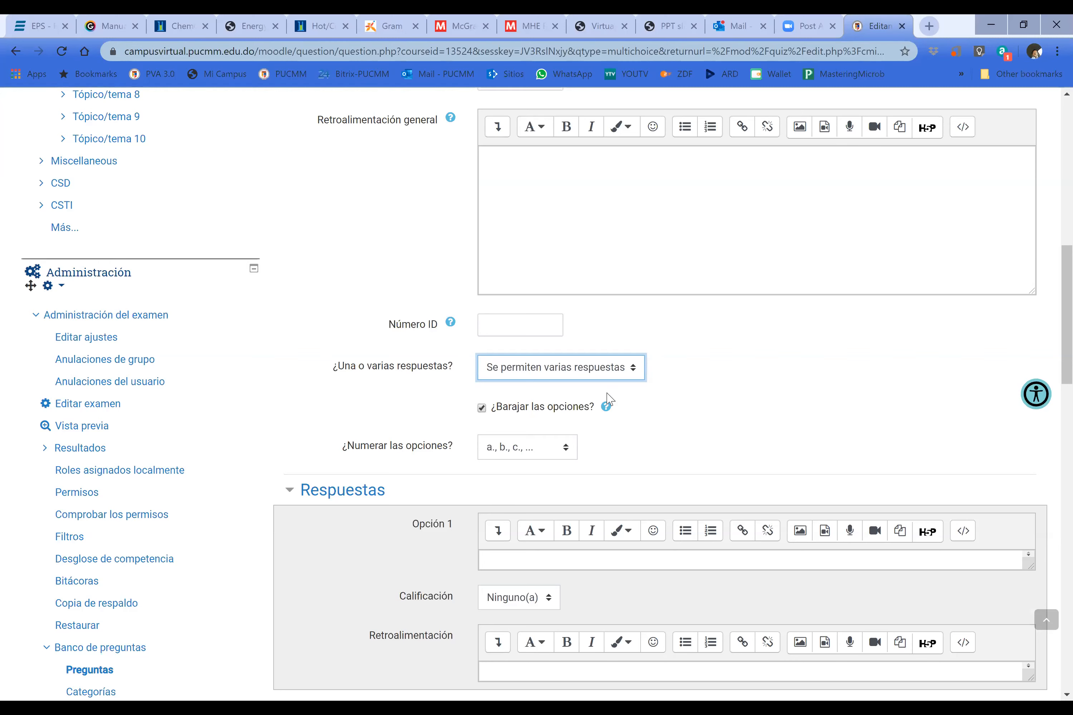
left_click(635, 371)
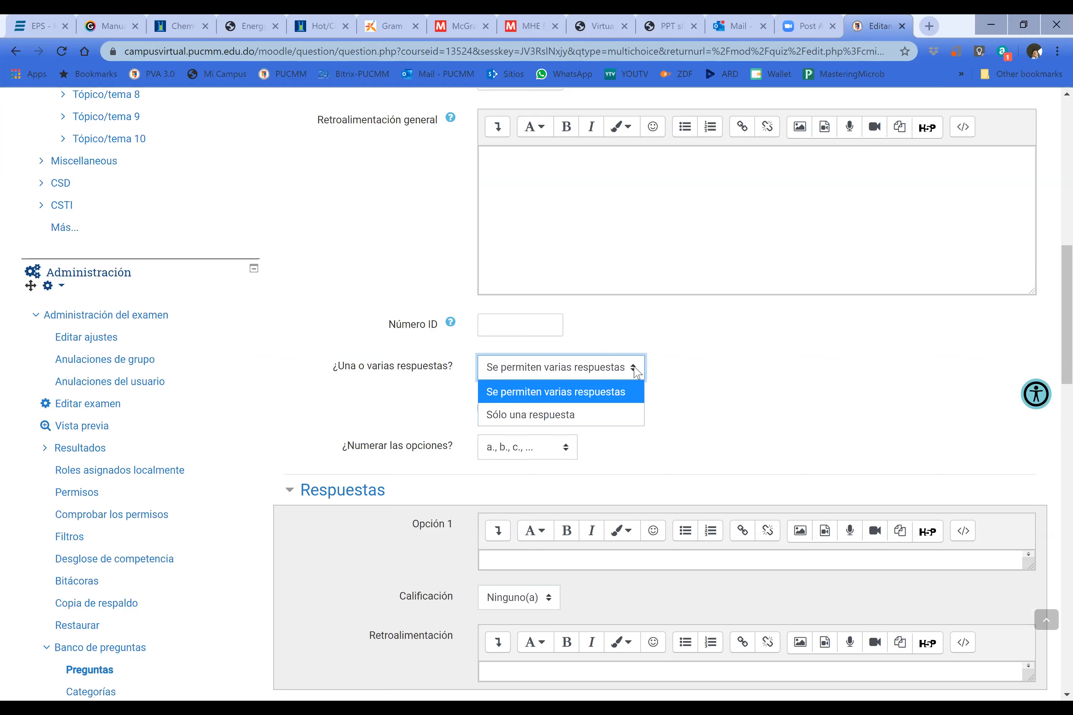
left_click(605, 416)
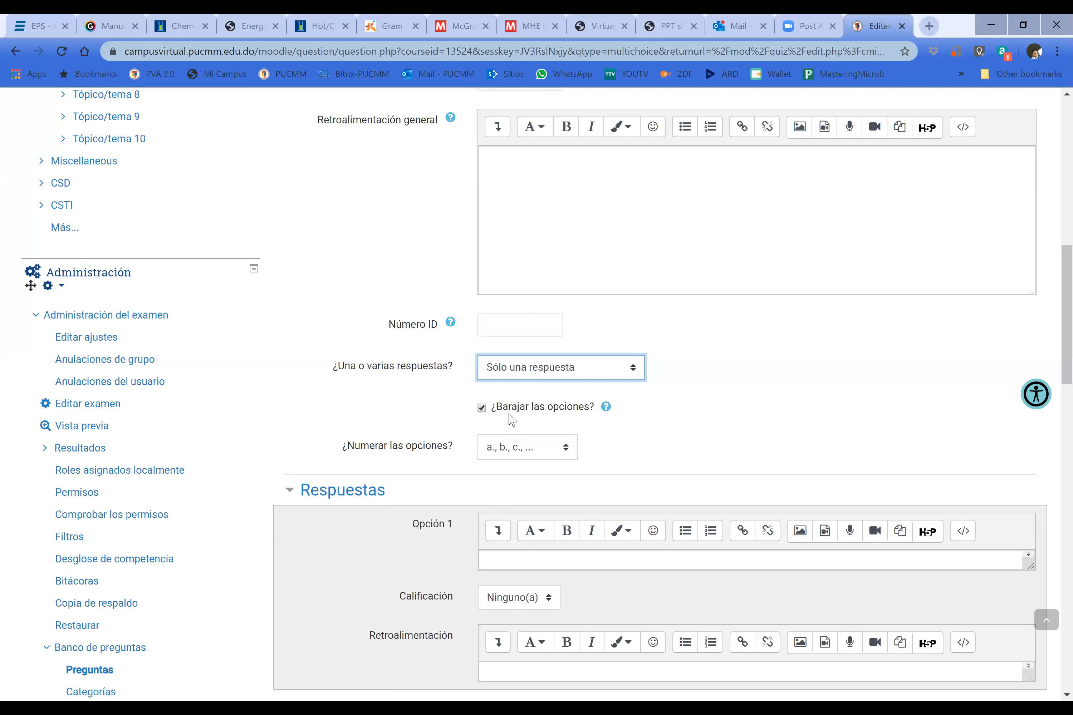
Try Sin numeración for numbering the options and switch back to the a., b., c., ... style
left_click(572, 453)
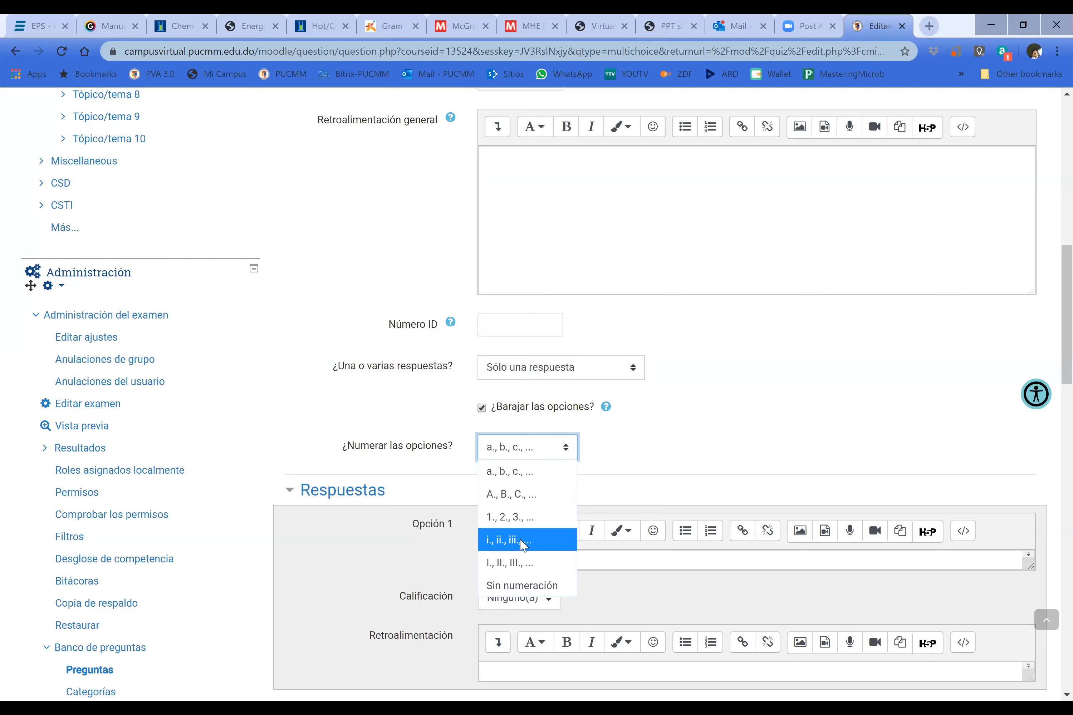
left_click(529, 584)
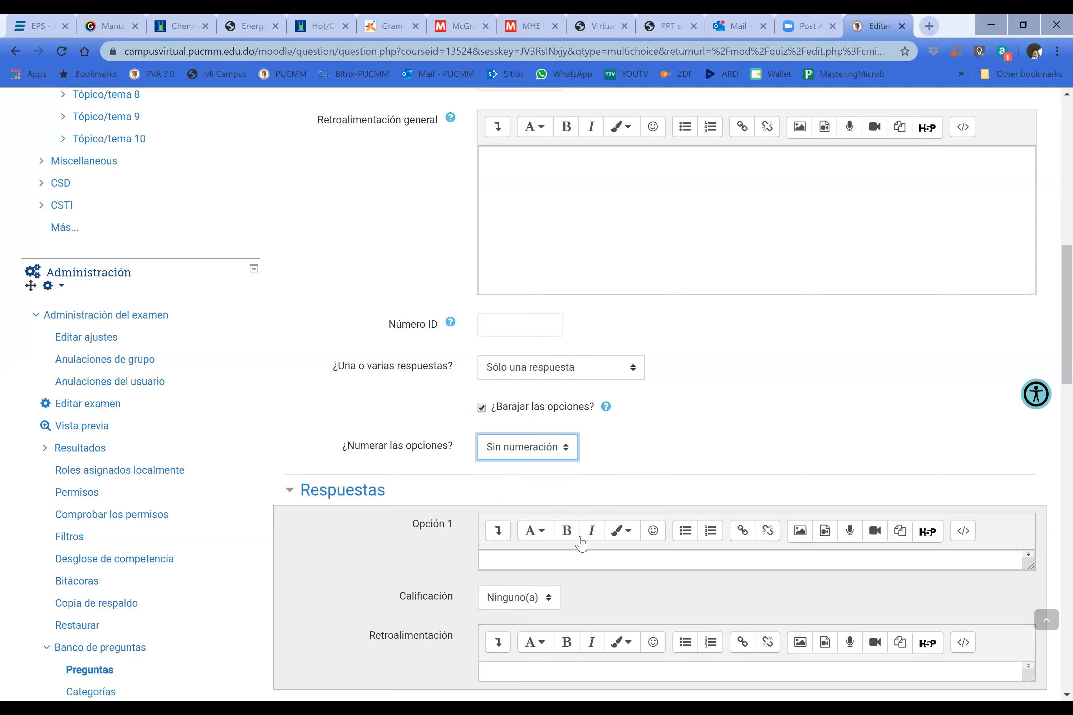
left_click(567, 455)
left_click(542, 471)
scroll(598, 466, "down", 3)
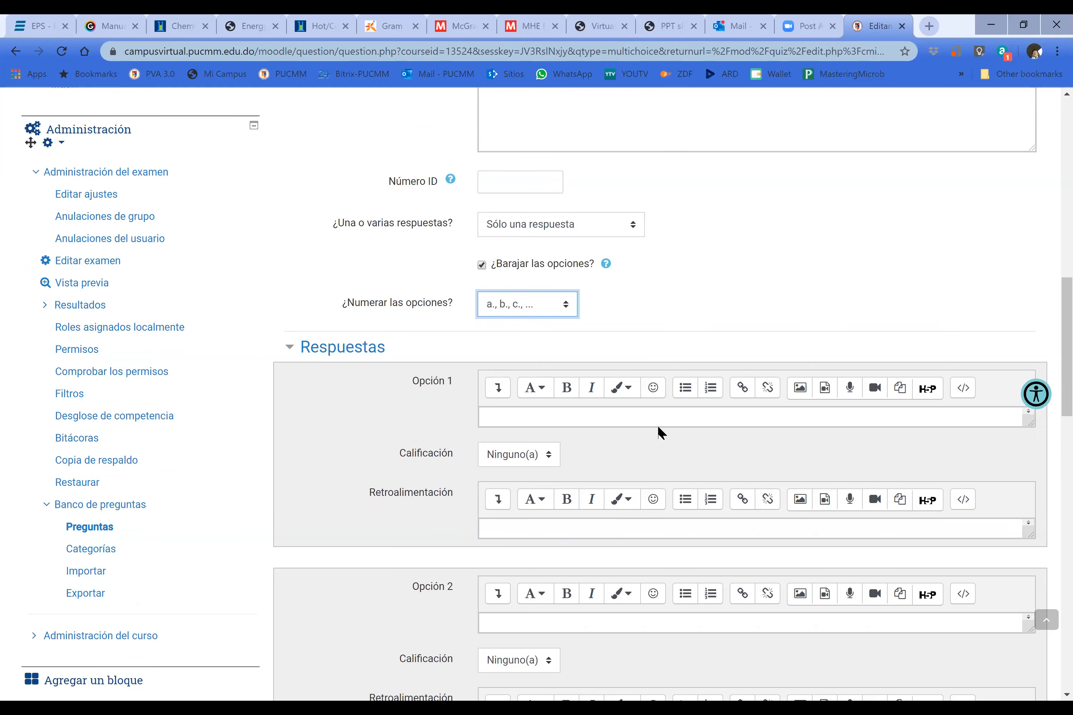
scroll(661, 444, "up", 10)
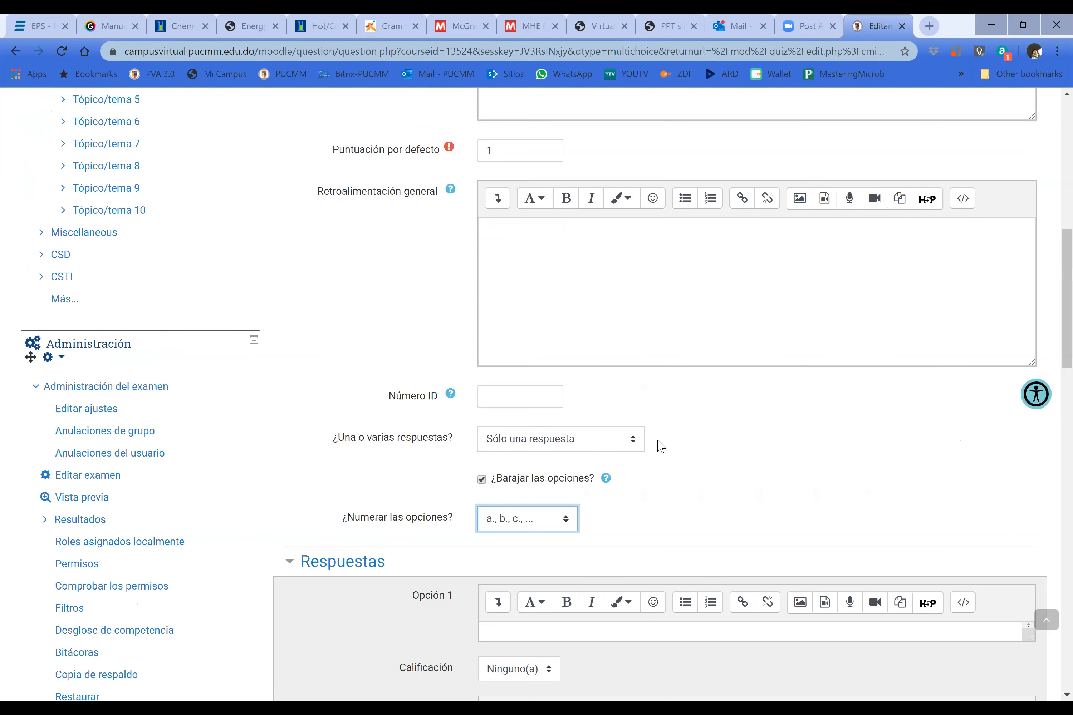
Enter Pedro Santana as the text of Opción 1 and set its grade to 100%
scroll(660, 445, "down", 10)
left_click(651, 272)
type("Pr")
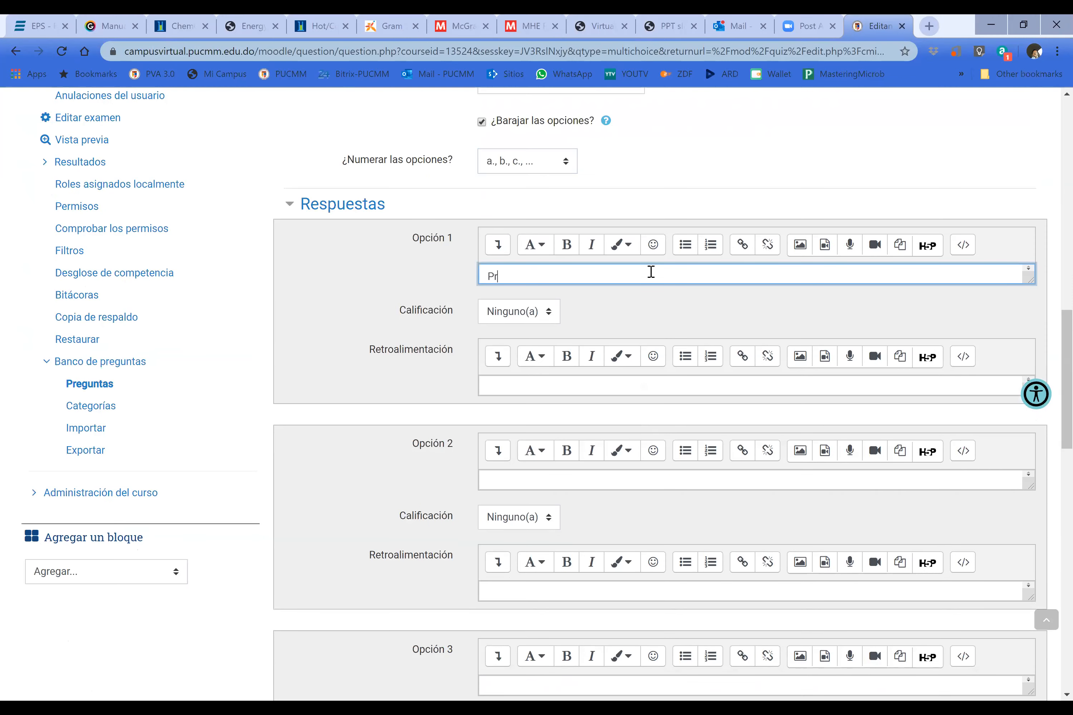
key("BackSpace")
type("edro Santana")
left_click(548, 312)
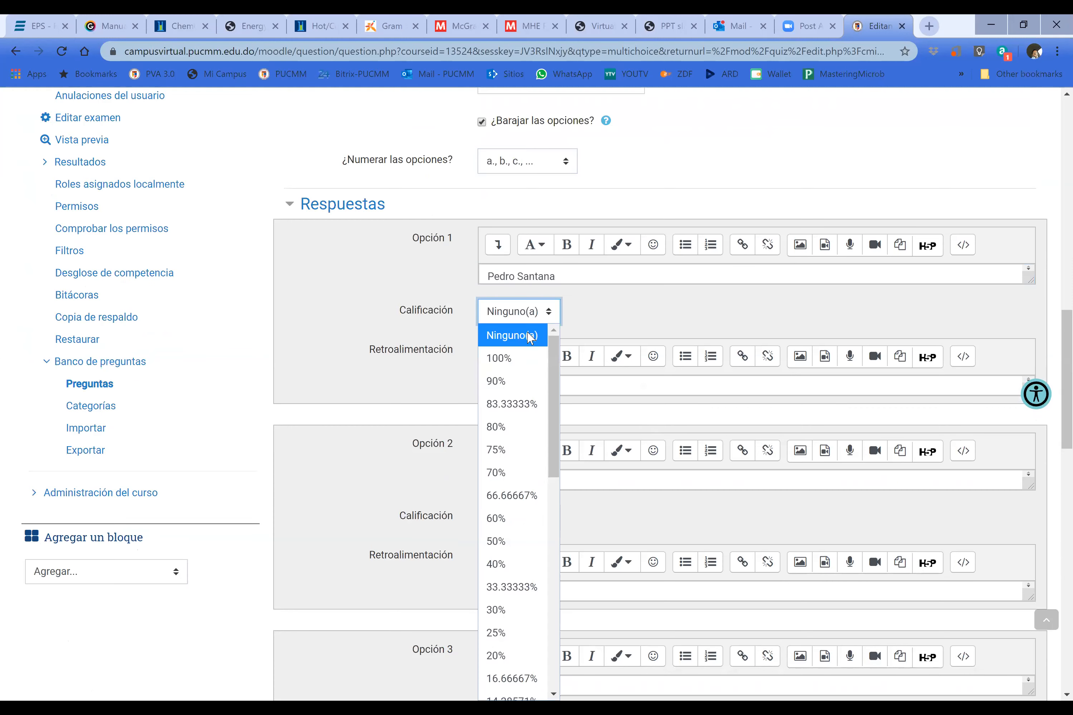
left_click(512, 355)
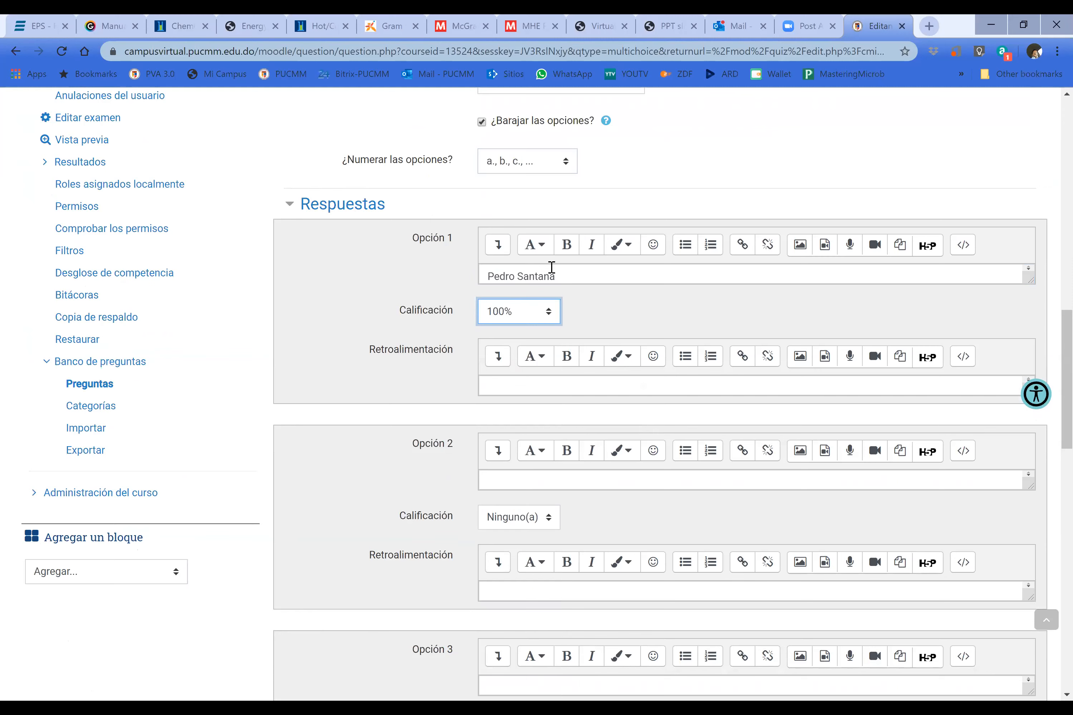
left_click(549, 317)
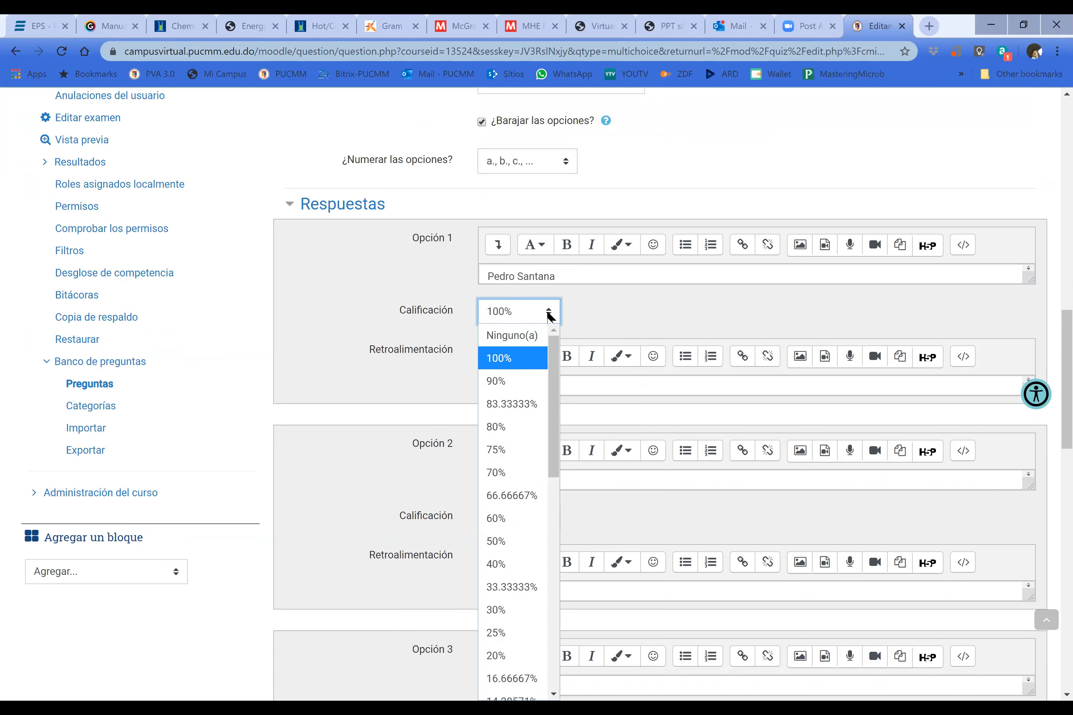
left_click(521, 365)
Fill Opción 2 with JUan Pablo Duarte, Opción 3 with Pepillo Salcedo and Opción 4 with Matias Mella
left_click(511, 483)
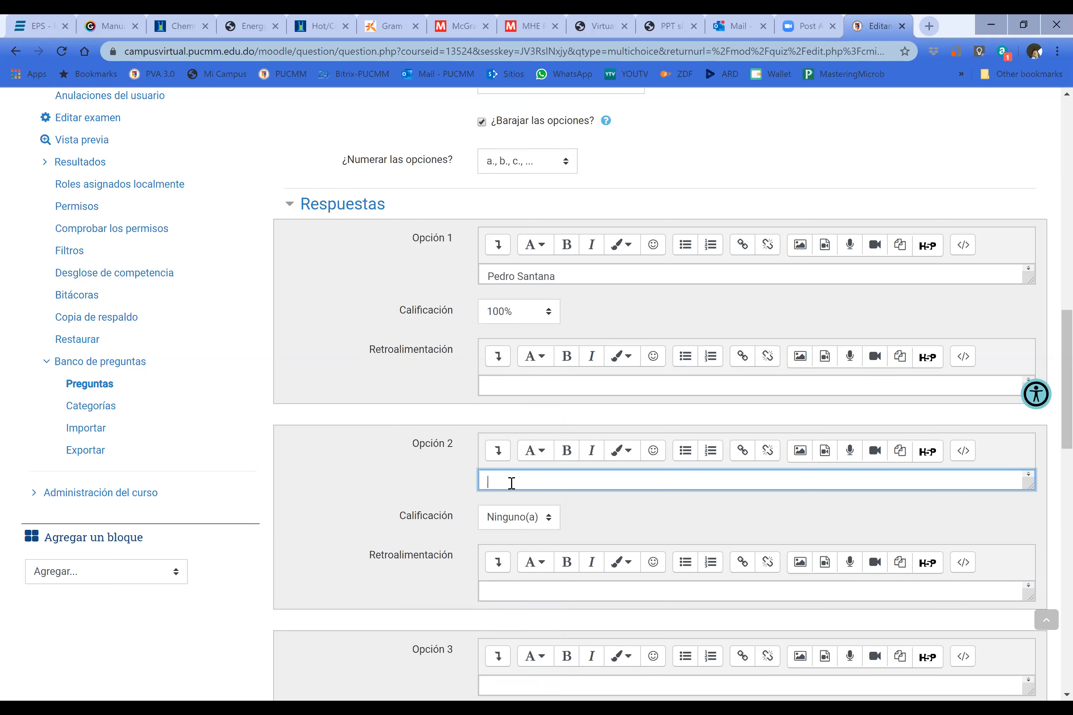
type("JUan Pablo Duarte")
scroll(443, 492, "down", 1)
scroll(447, 483, "down", 4)
left_click(527, 328)
type("Pepillo Salcedo")
left_click(543, 537)
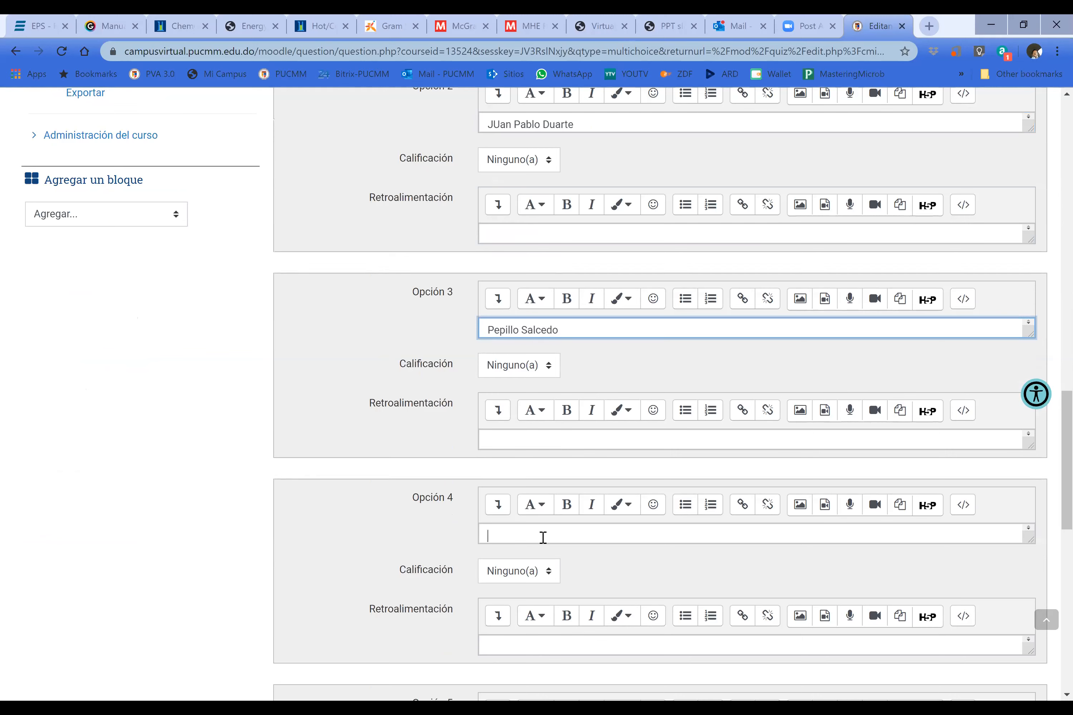
type("Matias Me")
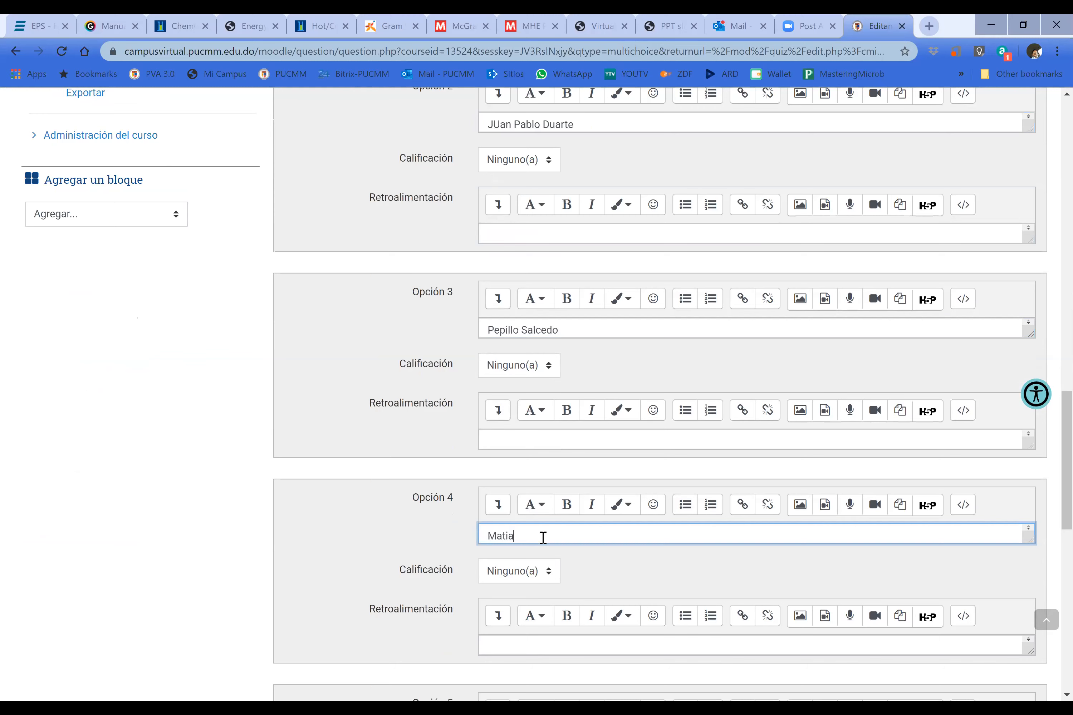
type("lla")
scroll(458, 402, "down", 1)
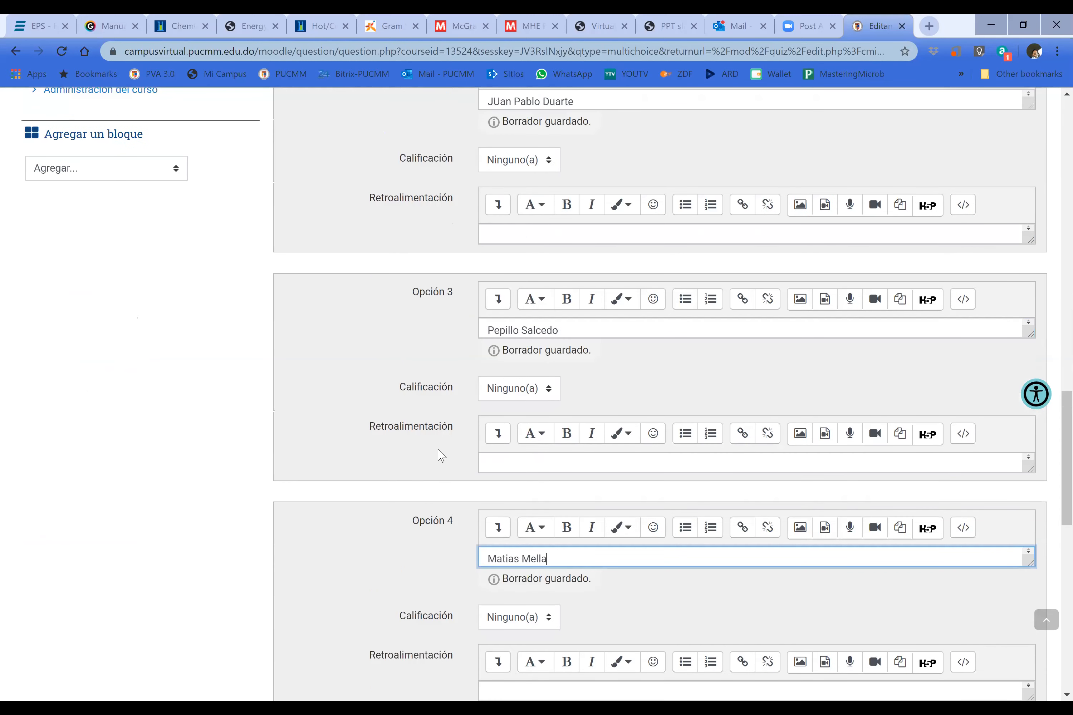
Set the grade of Opción 1 to Ninguno(a) and try to save the question without any correct answer
scroll(443, 452, "up", 4)
scroll(483, 310, "up", 1)
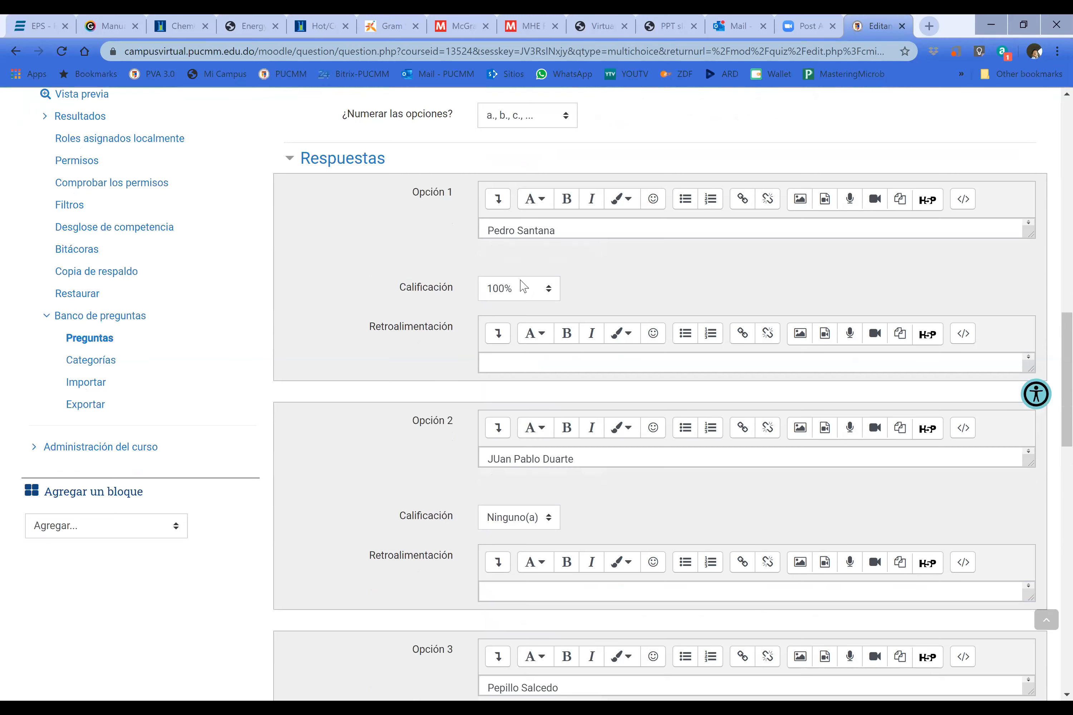
scroll(386, 434, "down", 5)
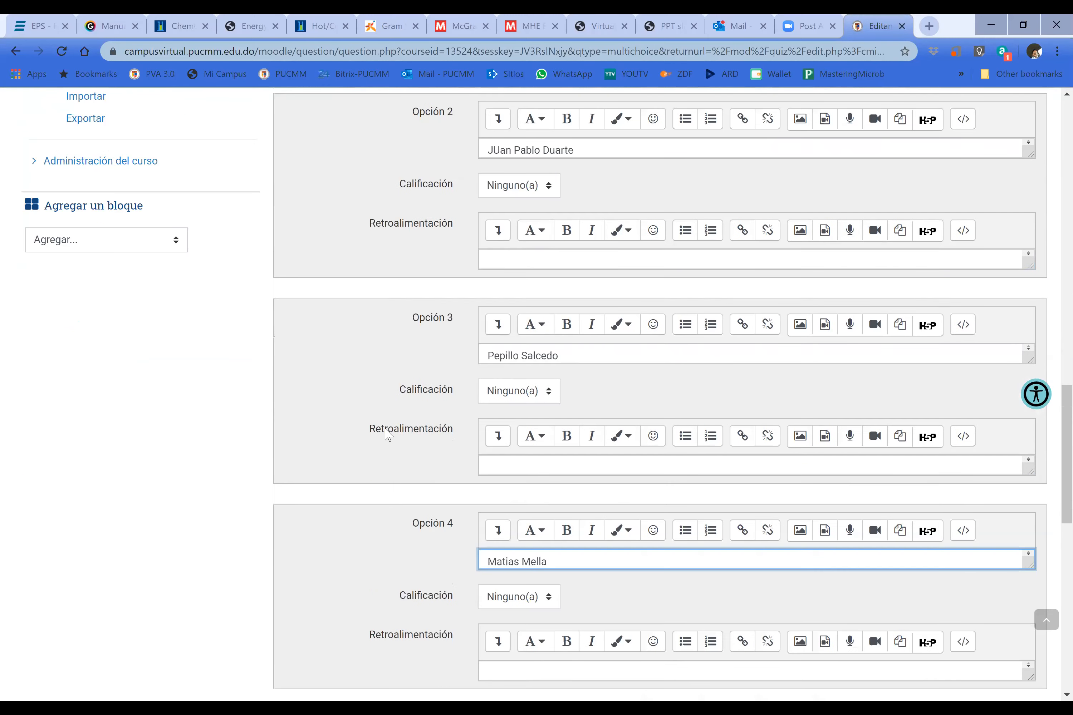
scroll(388, 434, "down", 5)
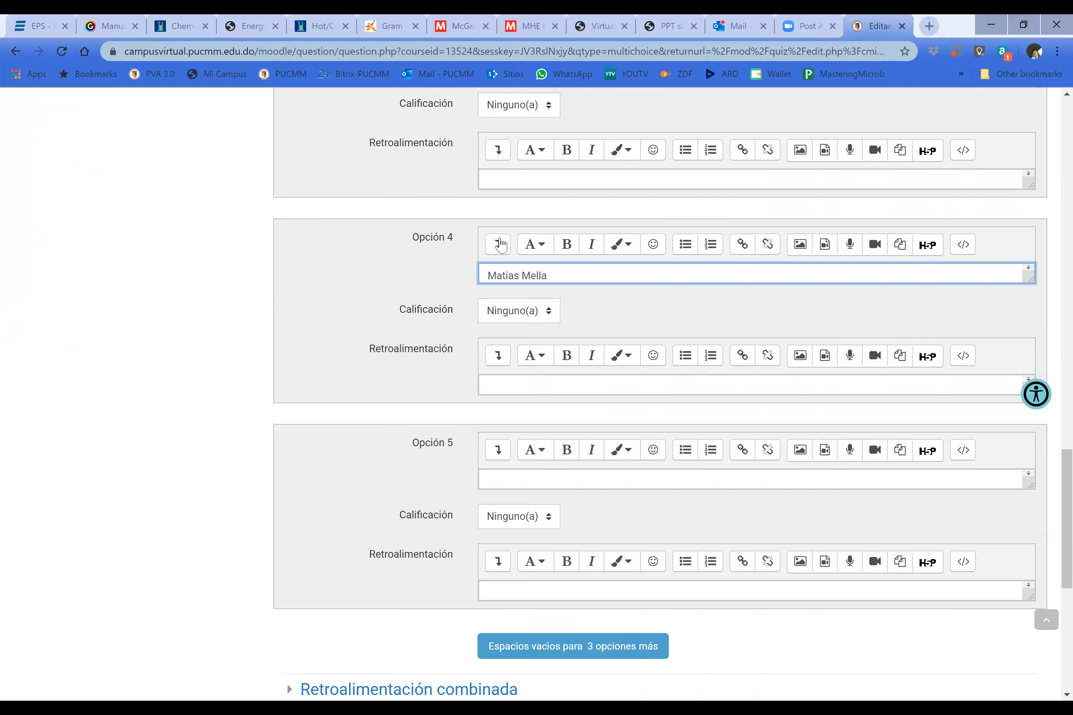
scroll(501, 246, "up", 10)
left_click(550, 194)
left_click(517, 217)
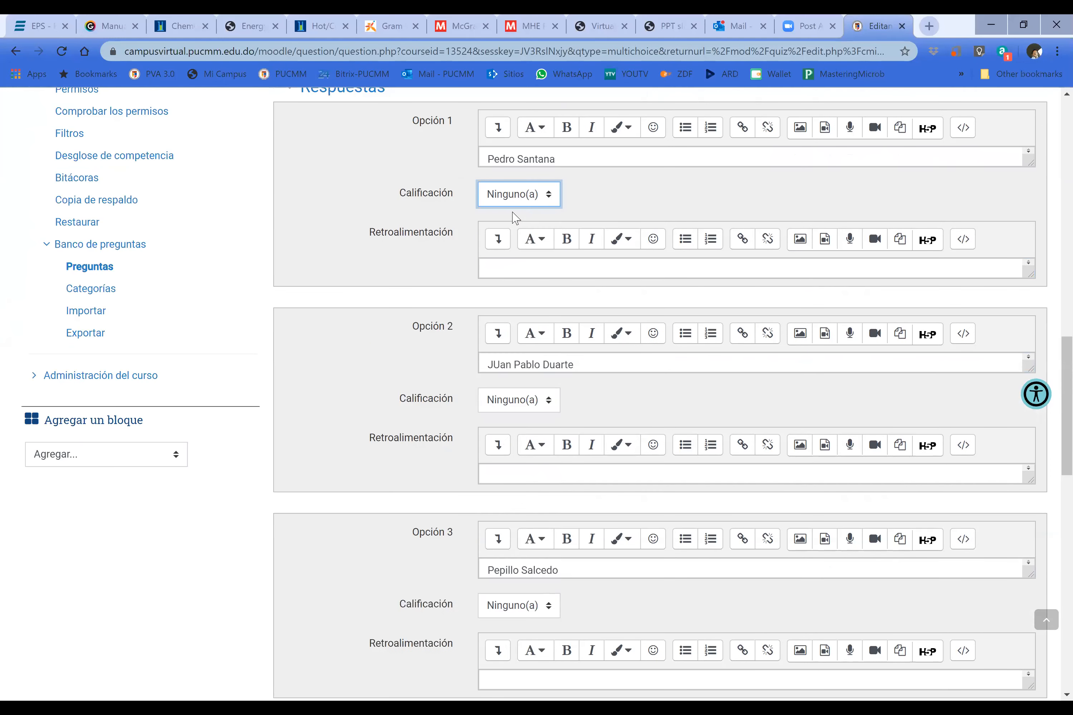
scroll(508, 512, "down", 2)
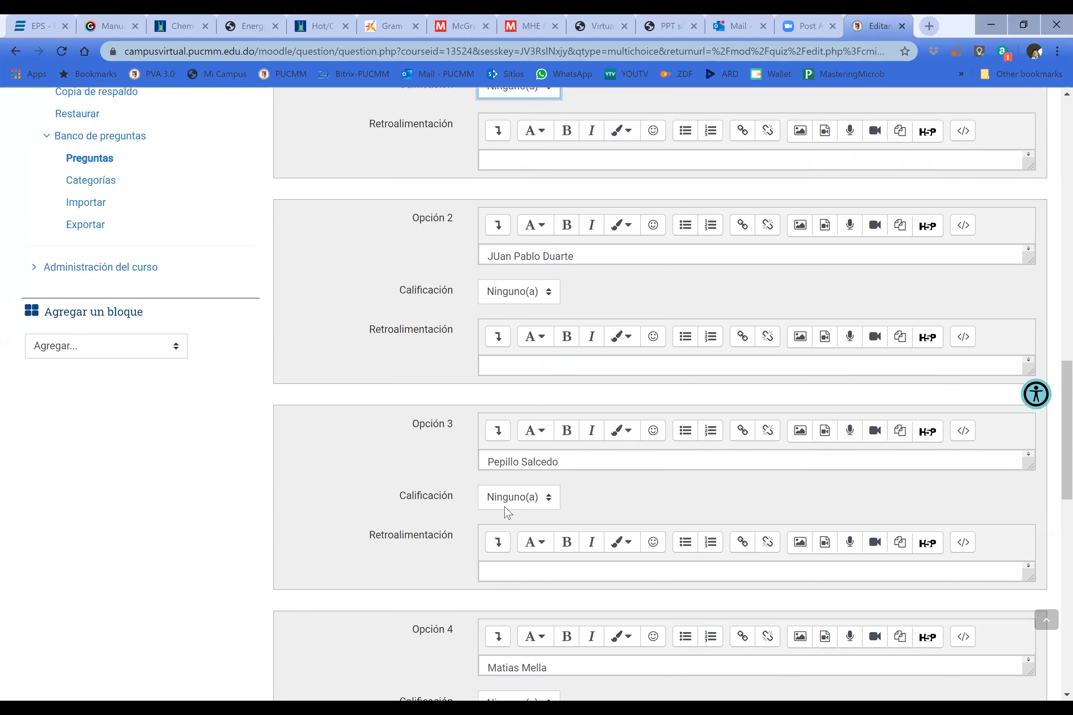
scroll(508, 513, "down", 12)
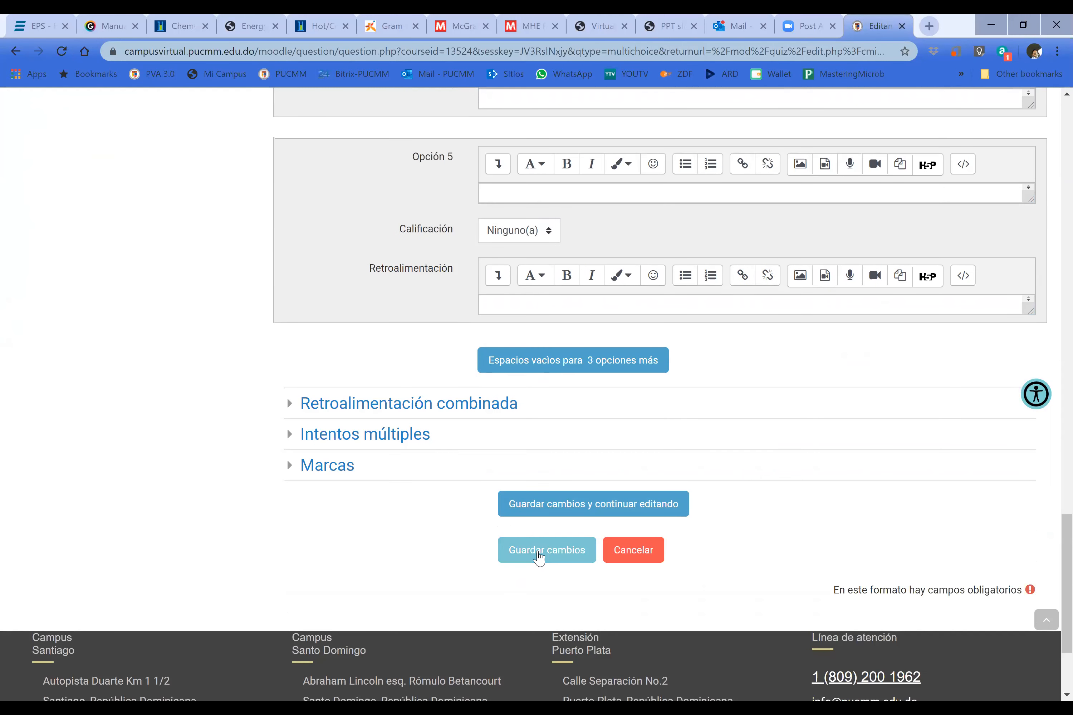
left_click(540, 556)
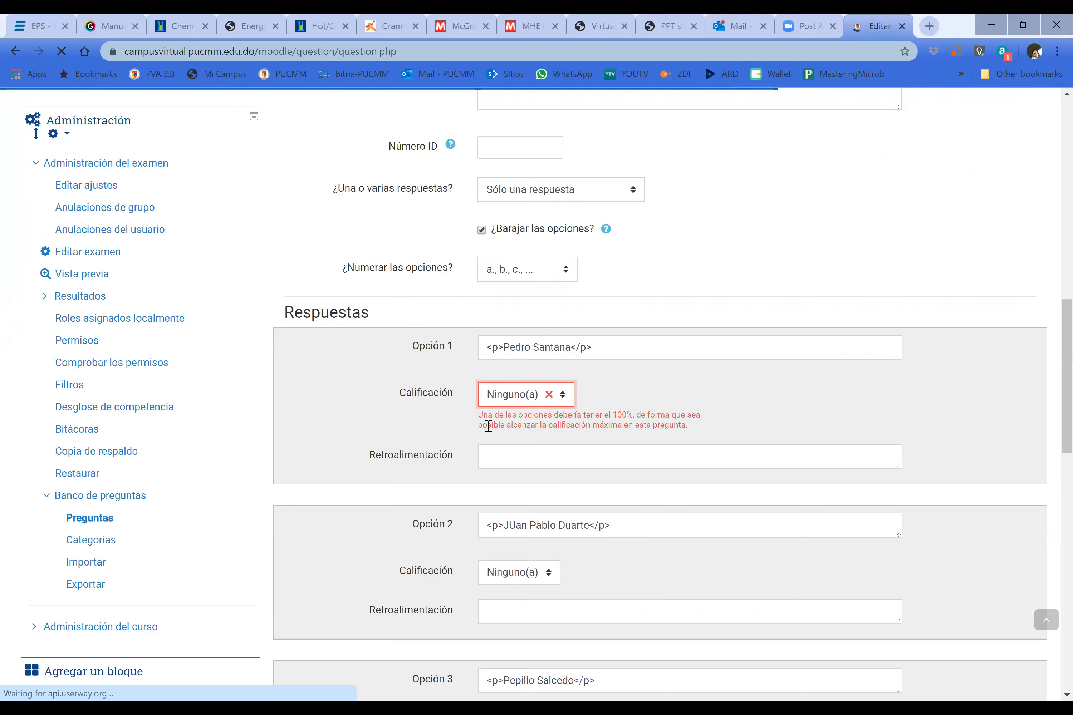
Set the grade of Opción 1 to 100% and save the multiple-choice question
scroll(586, 450, "down", 5)
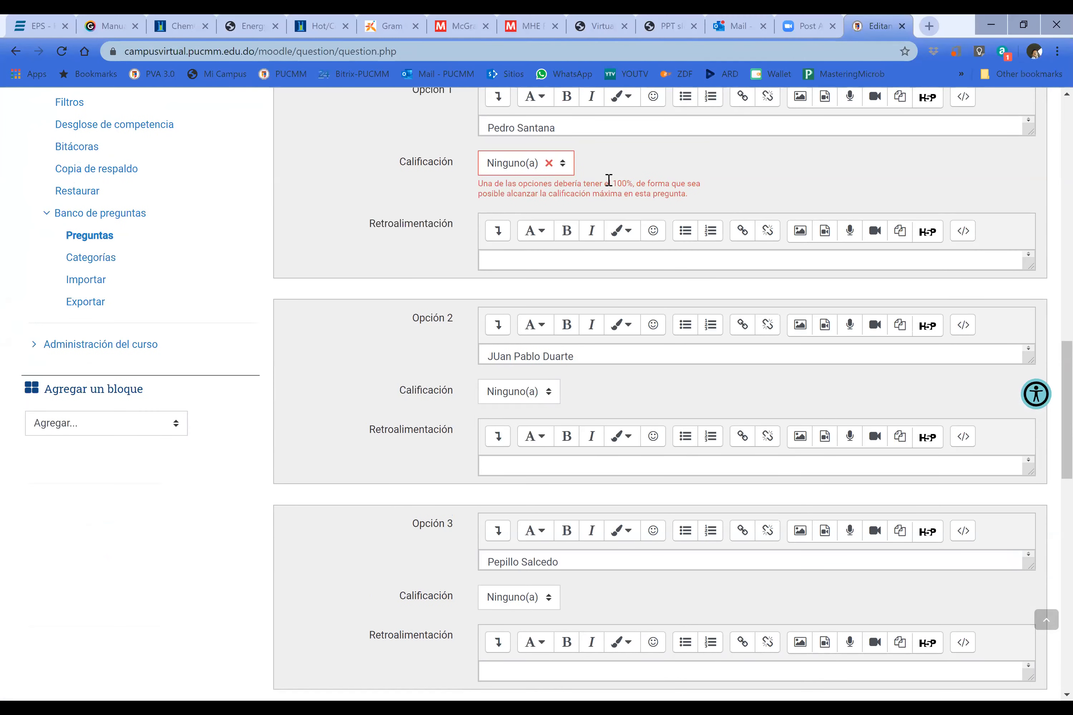
left_click(566, 167)
left_click(525, 213)
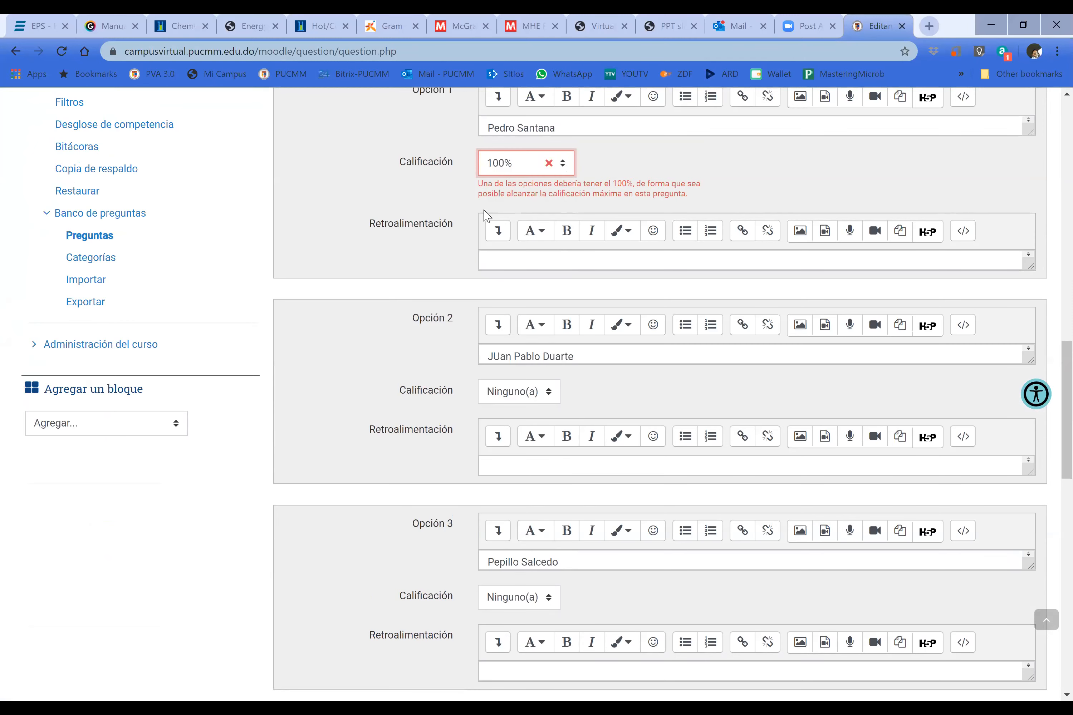
scroll(419, 264, "down", 6)
scroll(419, 264, "down", 9)
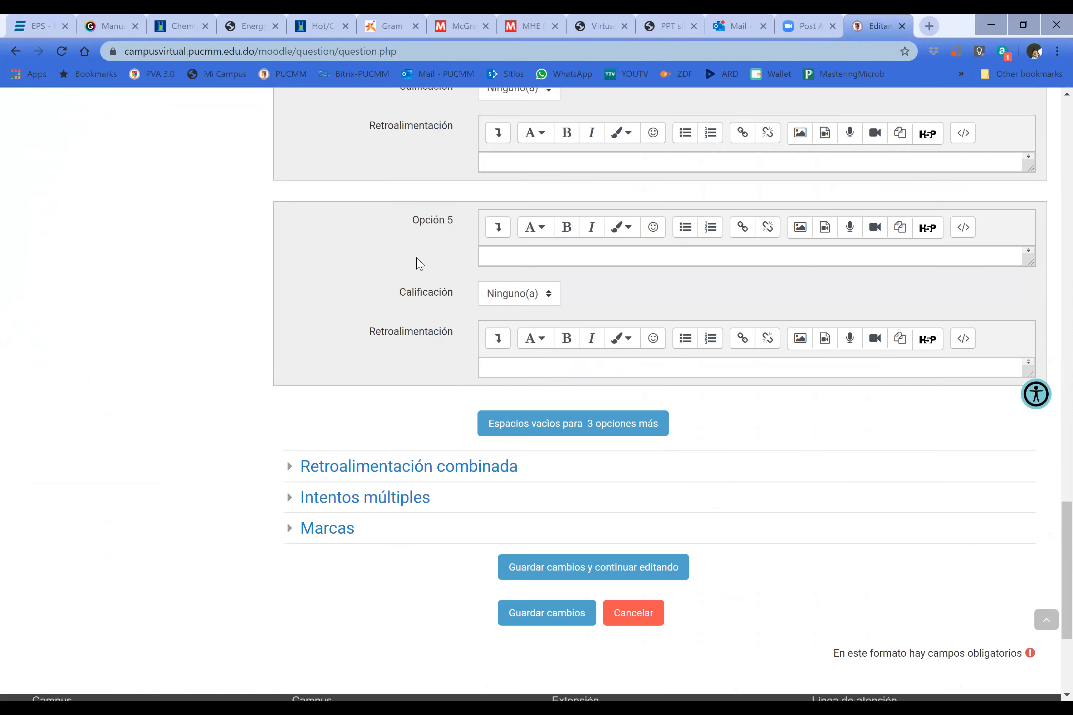
left_click(532, 391)
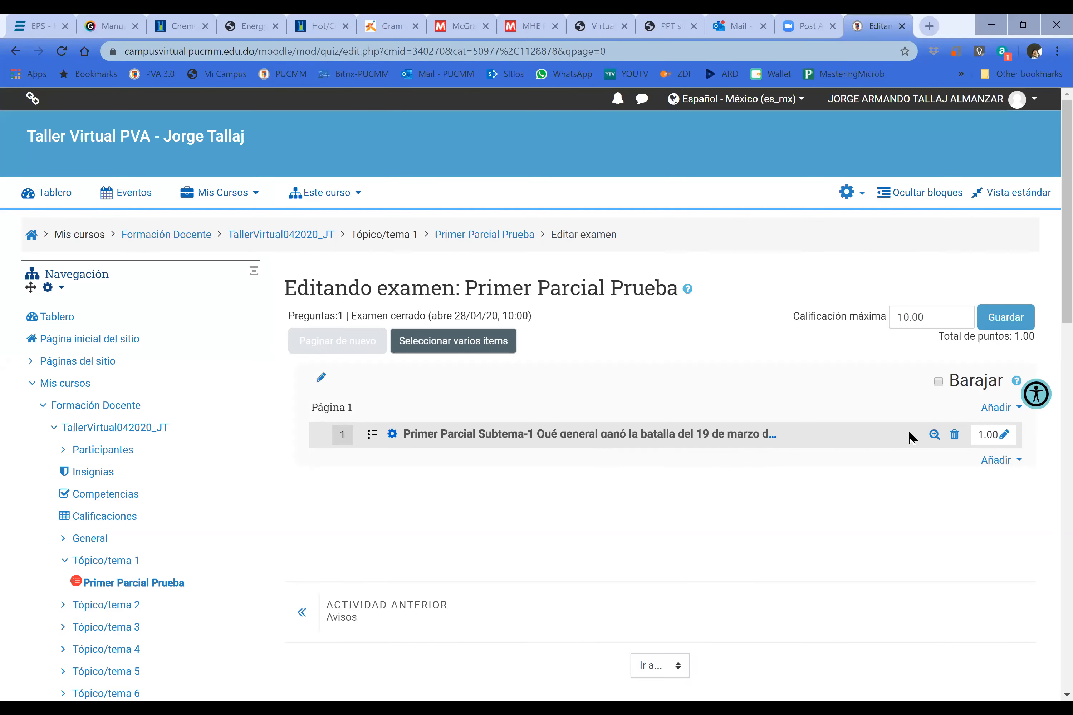
Preview the saved multiple-choice question and add a new question of type Respuesta corta to the end of the exam
left_click(934, 436)
left_click(1005, 463)
left_click(973, 488)
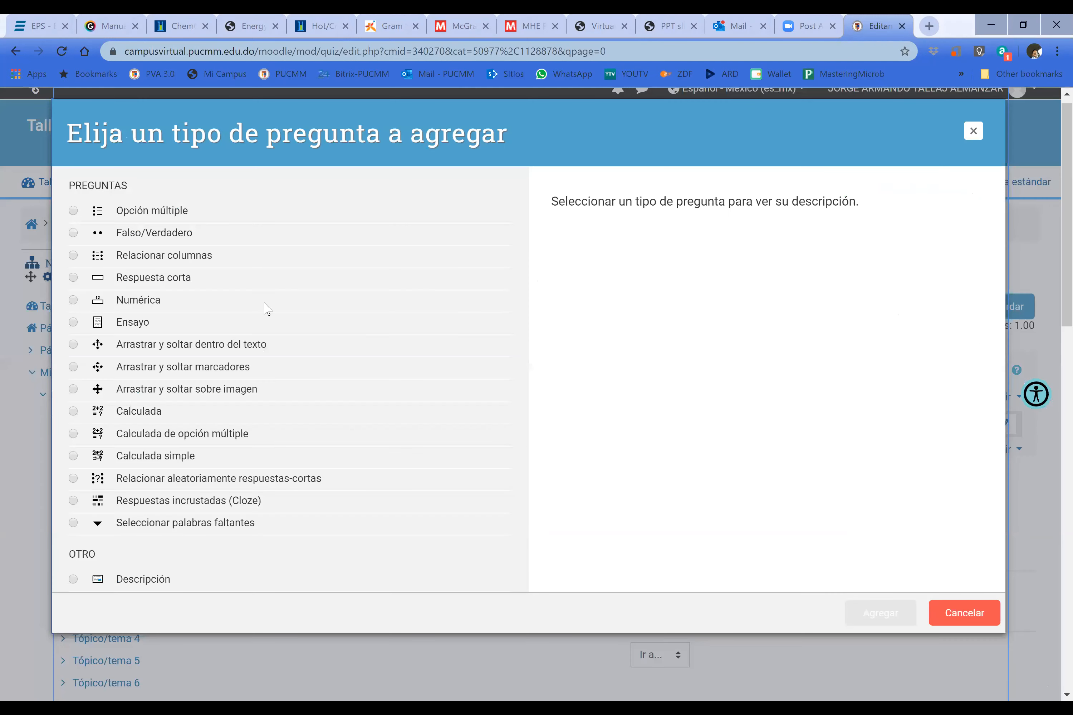
left_click(73, 279)
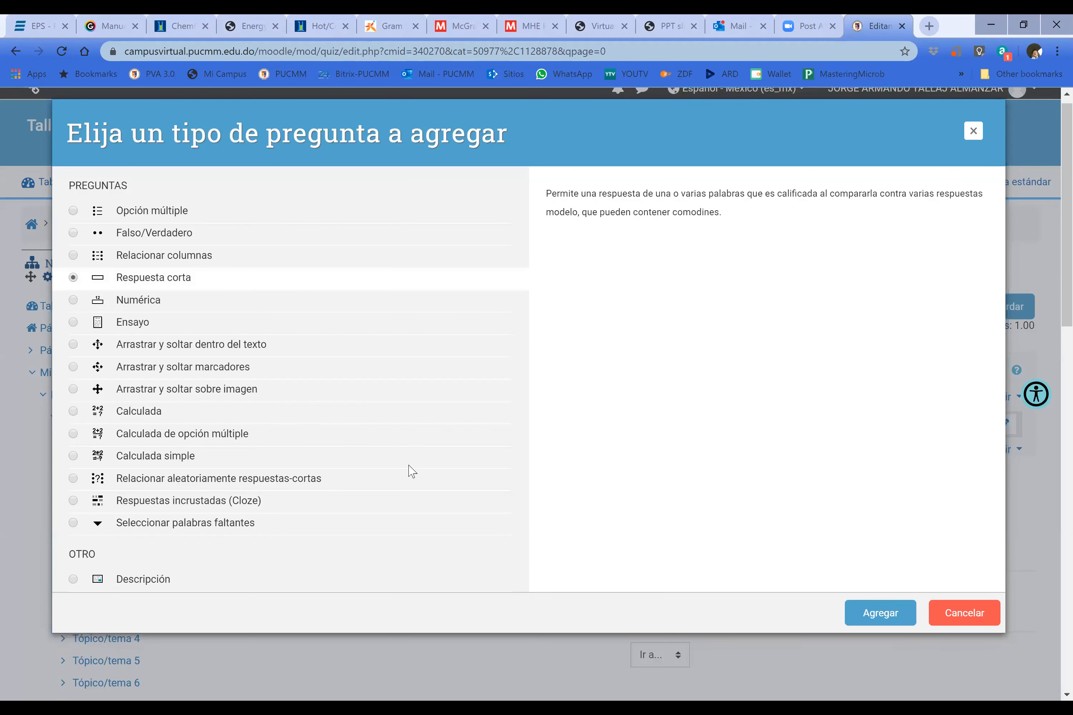
left_click(876, 616)
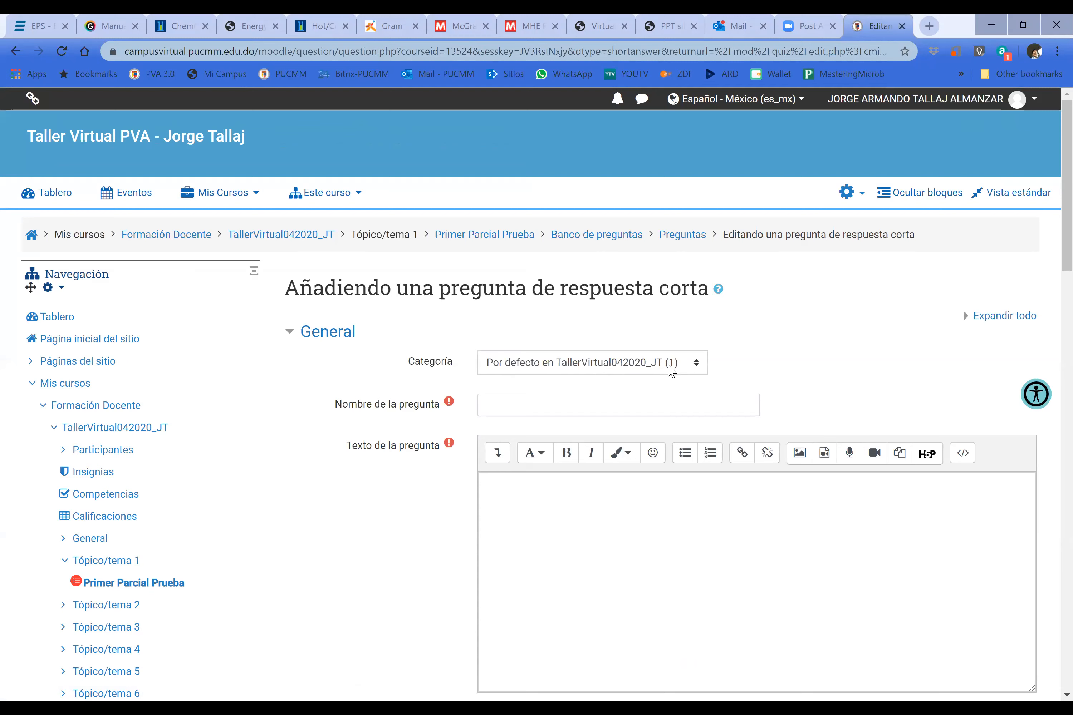
Name the short-answer question PrimerParcial P2
left_click(633, 410)
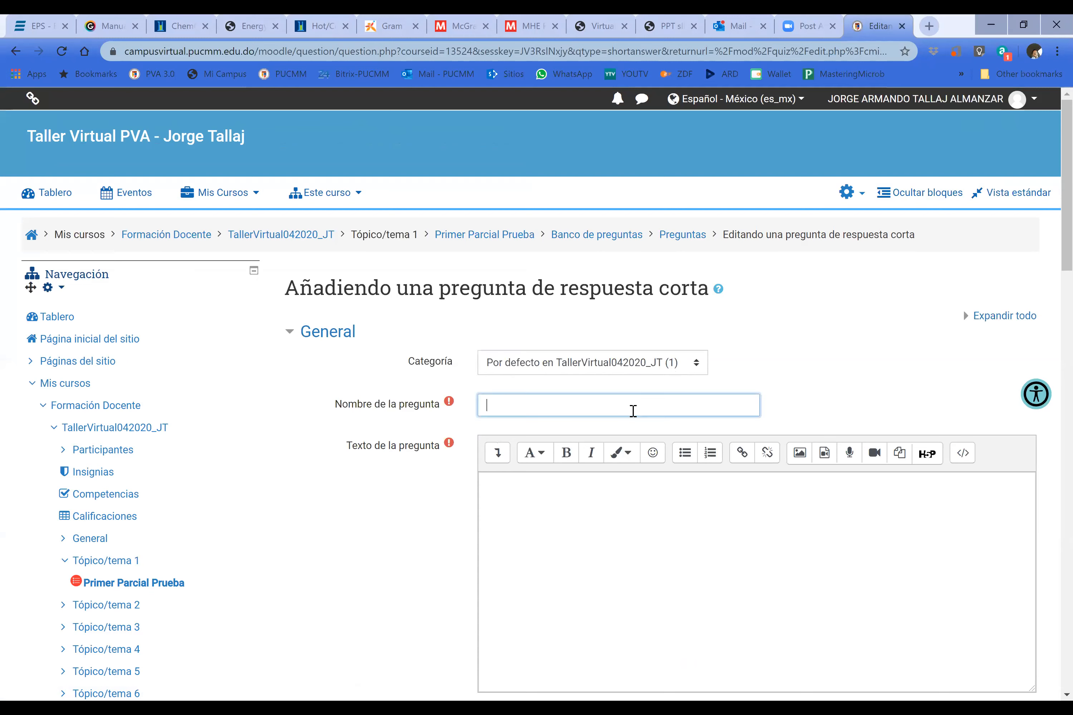
type("Pr")
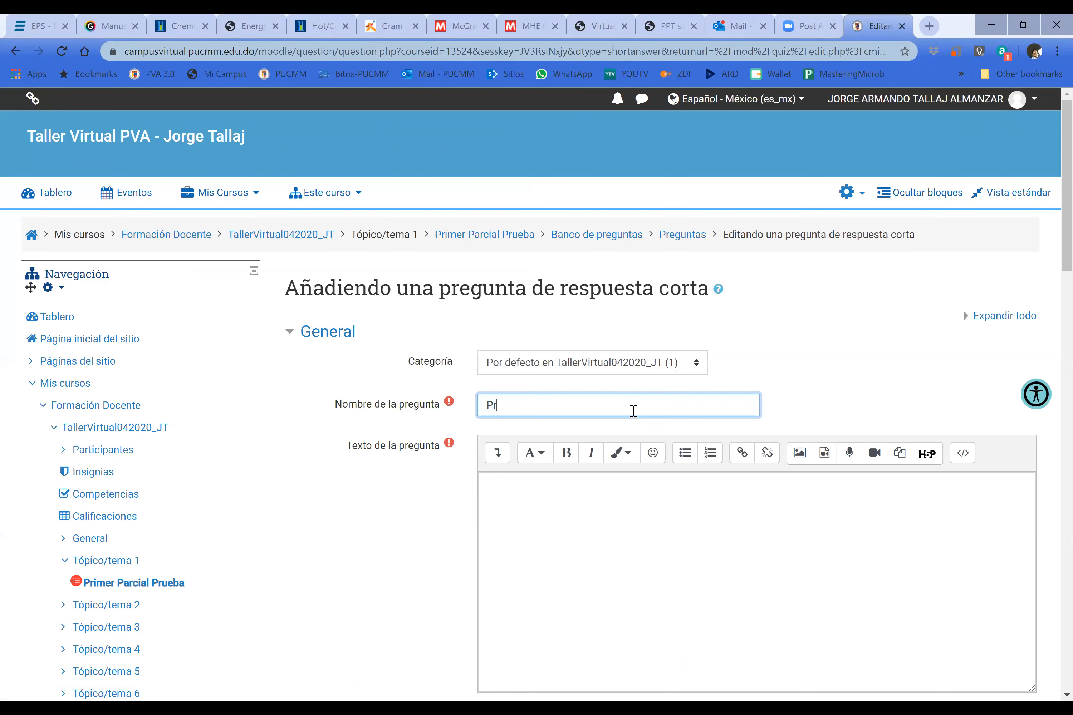
type("imerParcial P2")
Enter the question text "A la unidad mas pequena que conserva las propiedades de la materia se denomina:"
scroll(656, 529, "down", 3)
left_click(621, 362)
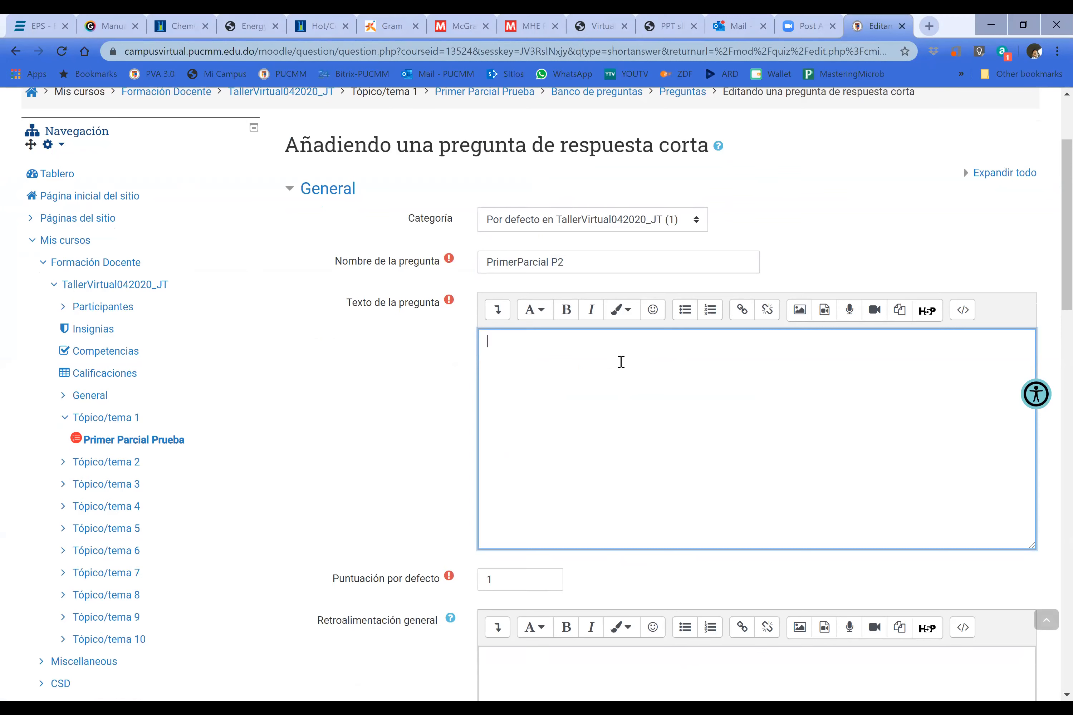
type("Se")
key("BackSpace")
key("BackSpace")
type("A la unidad mas q")
key("BackSpace")
type("pequena que conserva las")
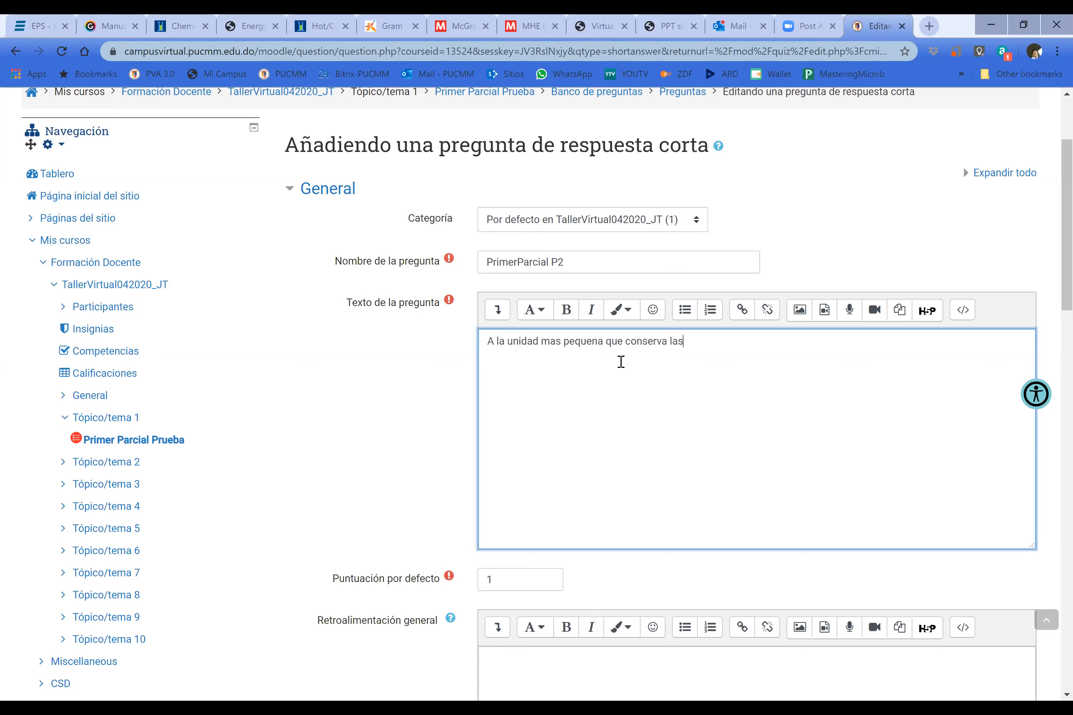
type(" propiedades de la materia se")
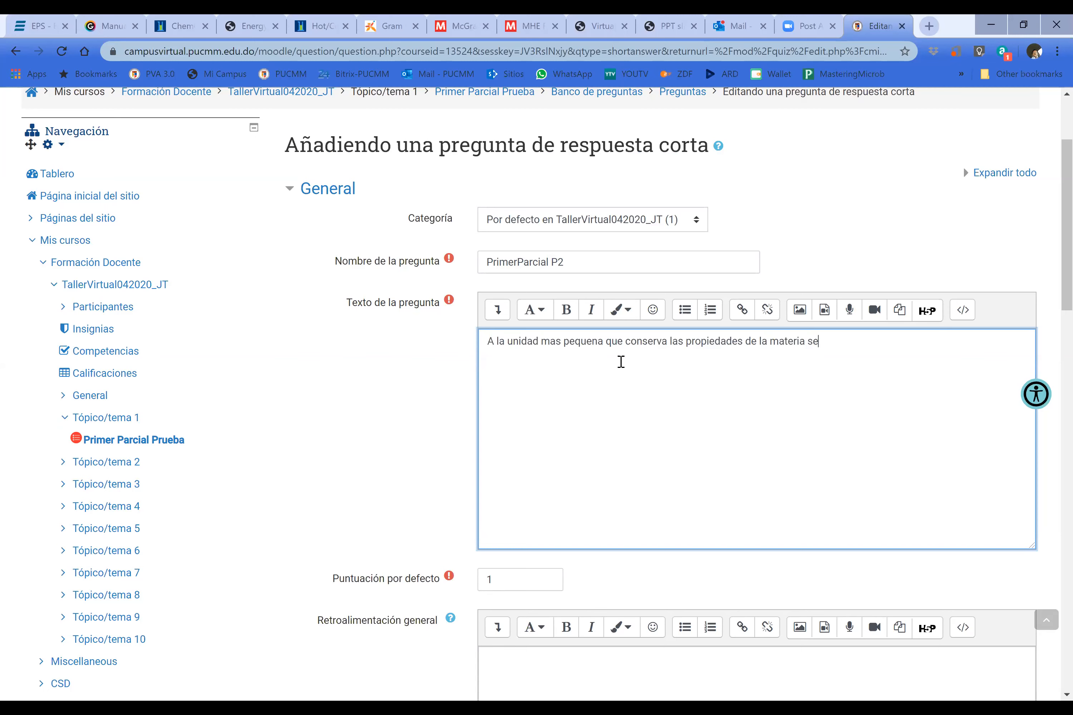
type(" denomina:")
Set Respuesta 1 to "átomo" with a grade of 100%
scroll(629, 367, "down", 5)
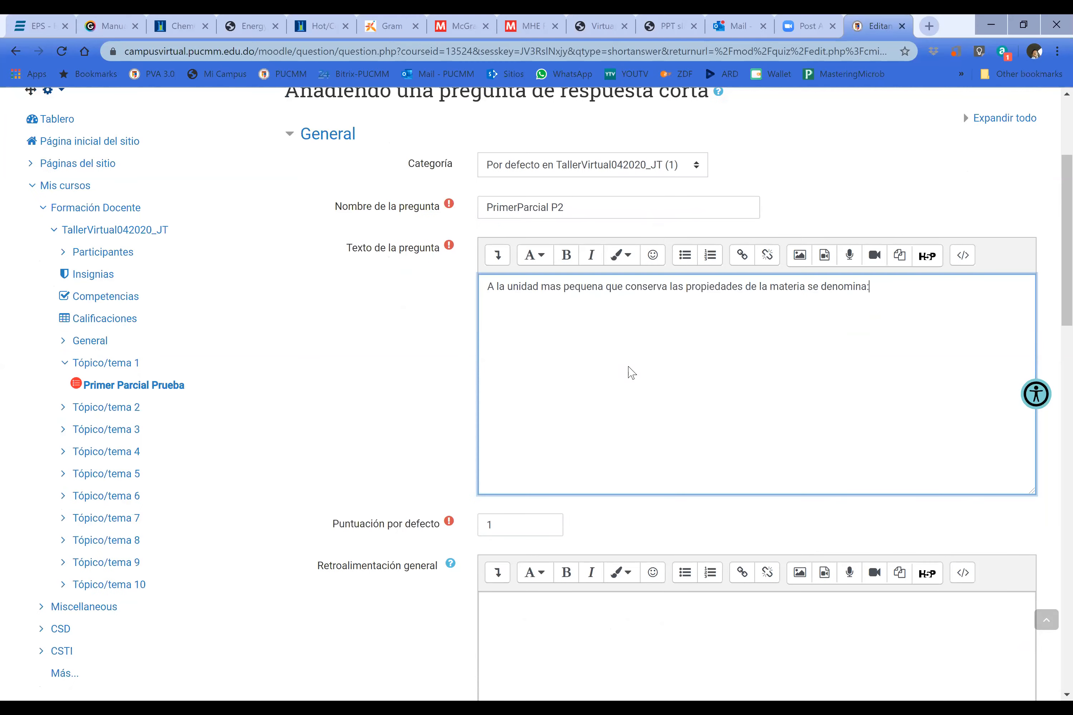
scroll(632, 372, "down", 8)
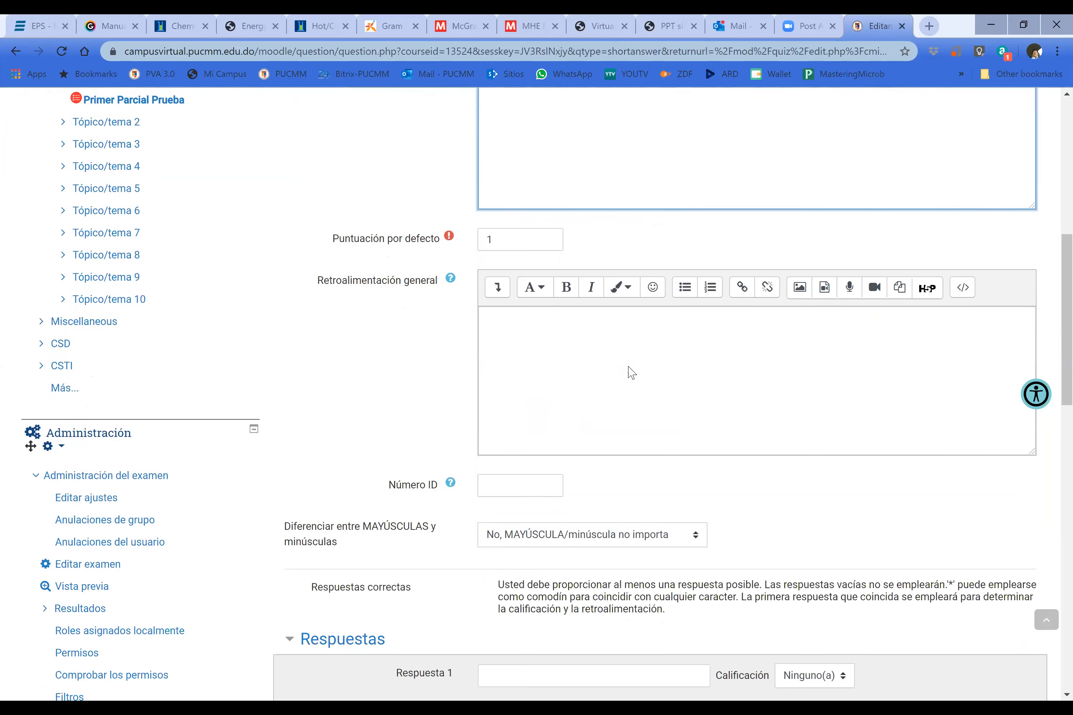
left_click(591, 442)
type("átomo")
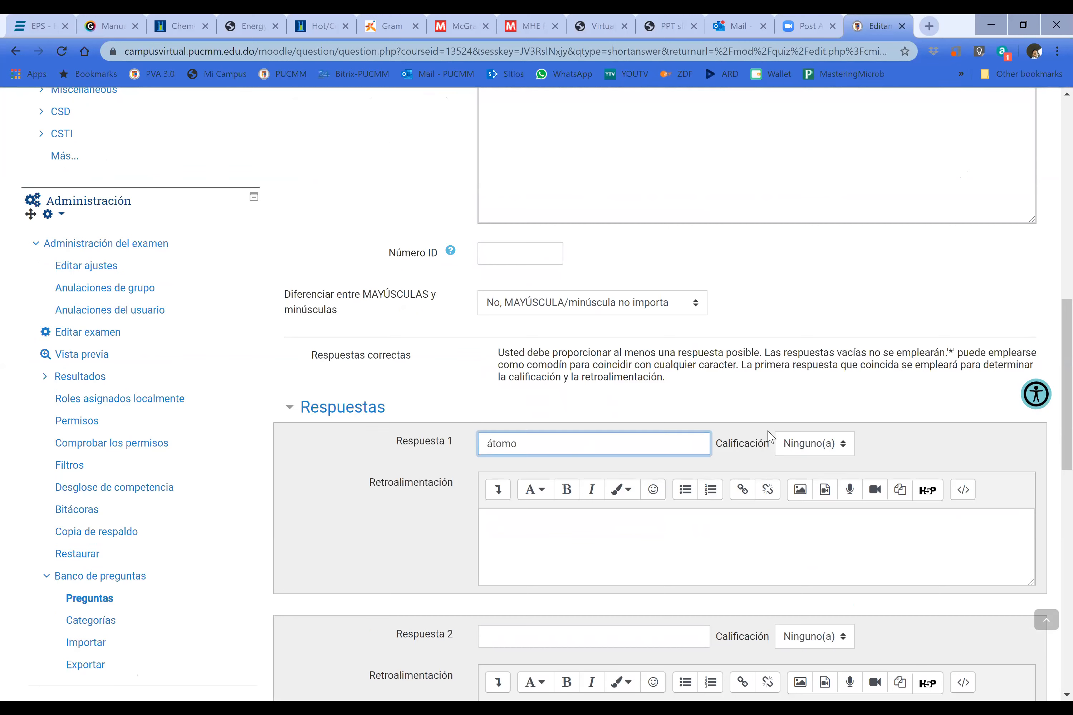
left_click(845, 445)
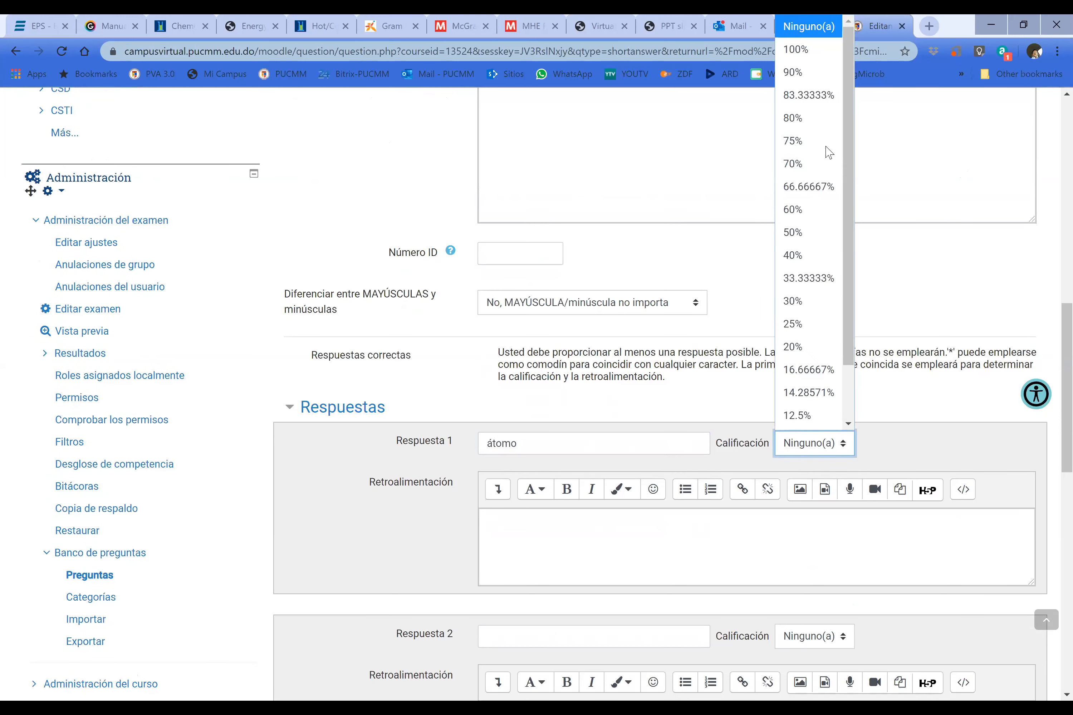
scroll(827, 139, "down", 1)
key("Return")
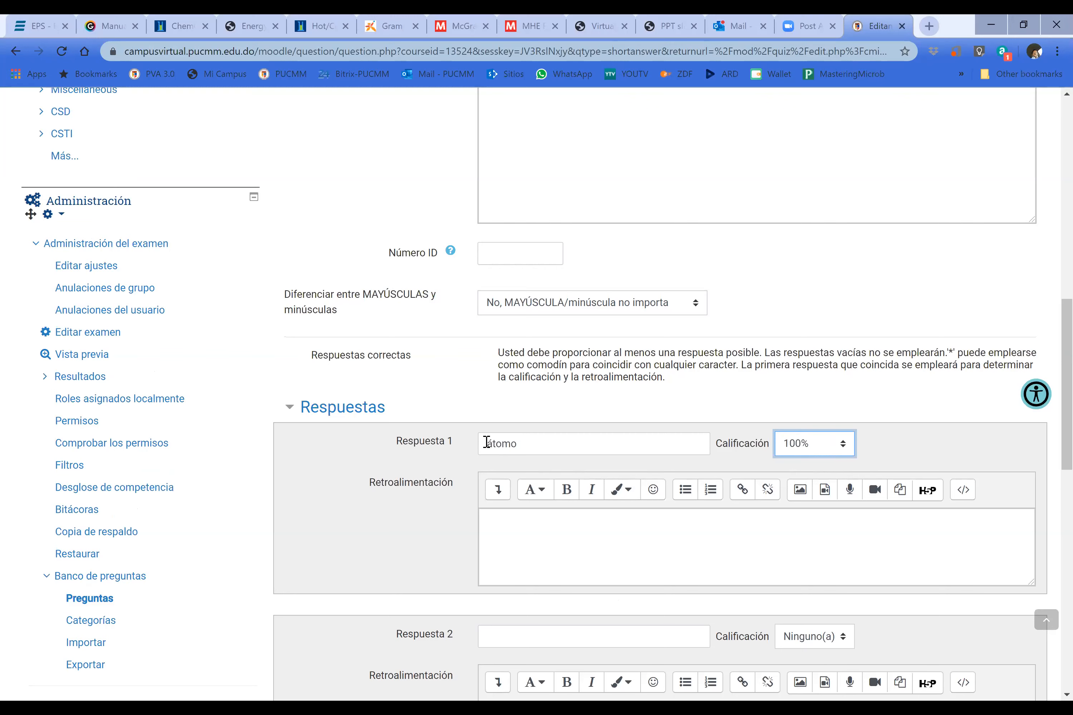
left_click_drag(487, 444, 536, 443)
left_click(518, 562)
Set Respuesta 2 to the unaccented spelling "atomo" with a grade of 100%
scroll(523, 541, "down", 5)
left_click(543, 423)
type("atomo")
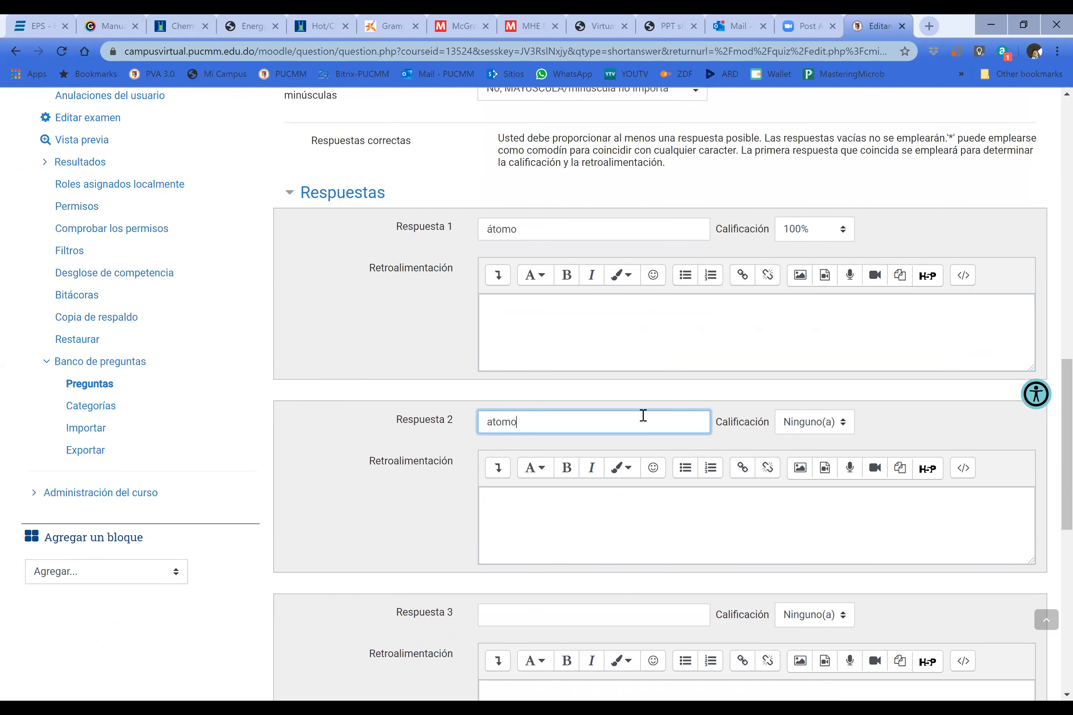
left_click(841, 422)
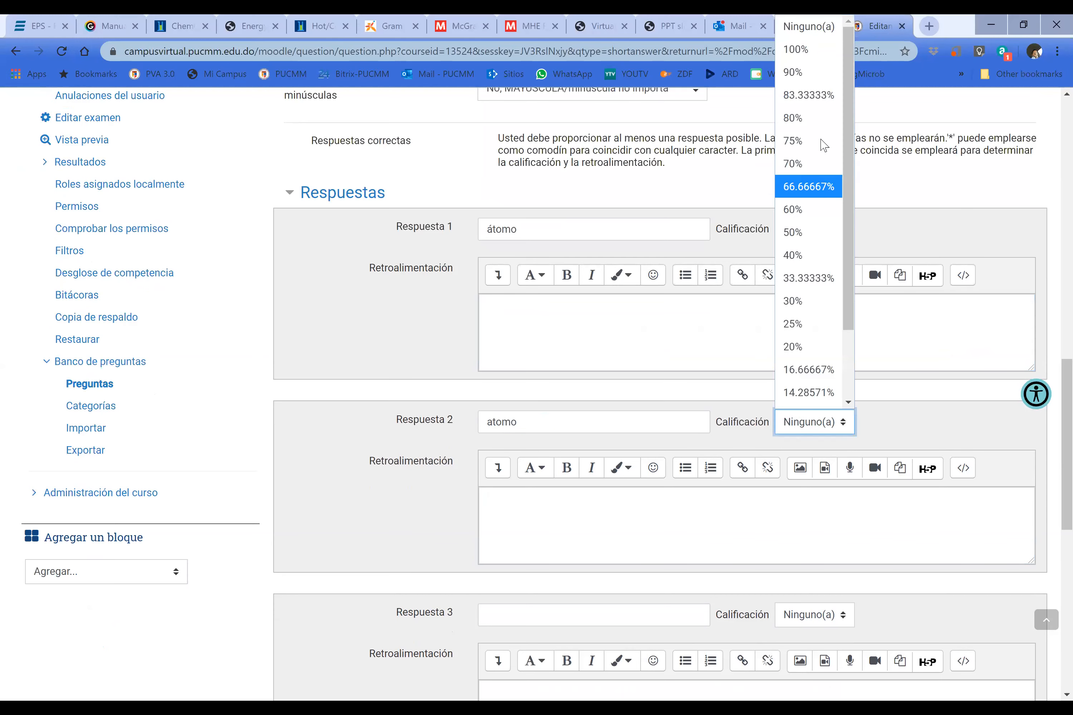
left_click(801, 50)
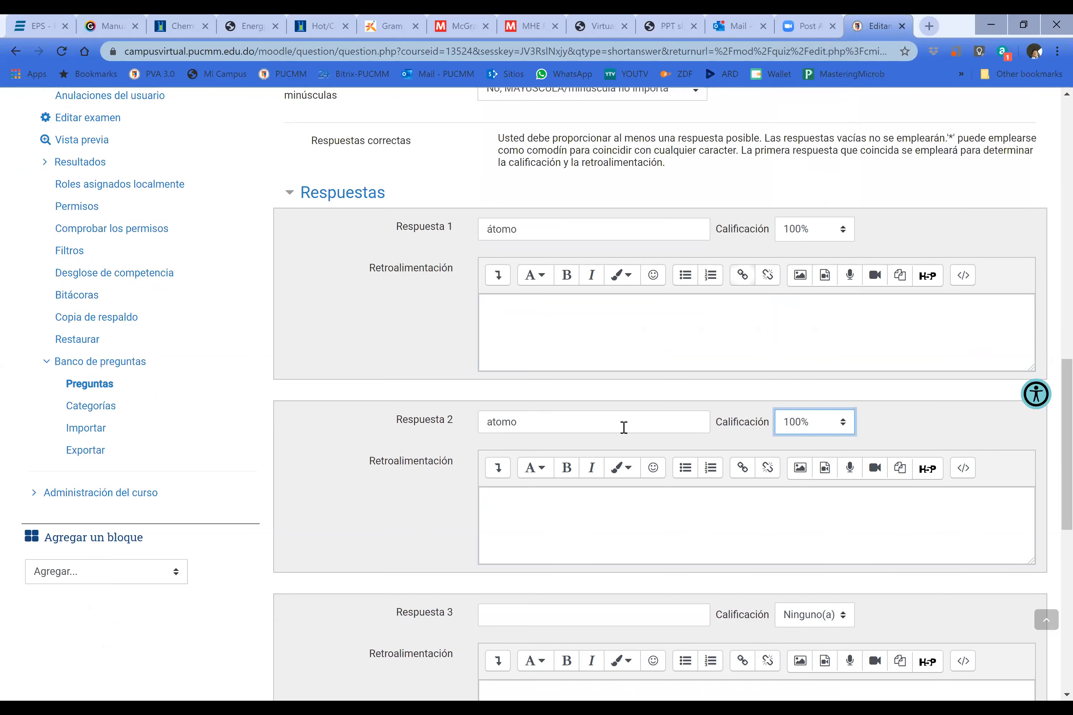
left_click(422, 506)
scroll(423, 506, "down", 2)
left_click(517, 548)
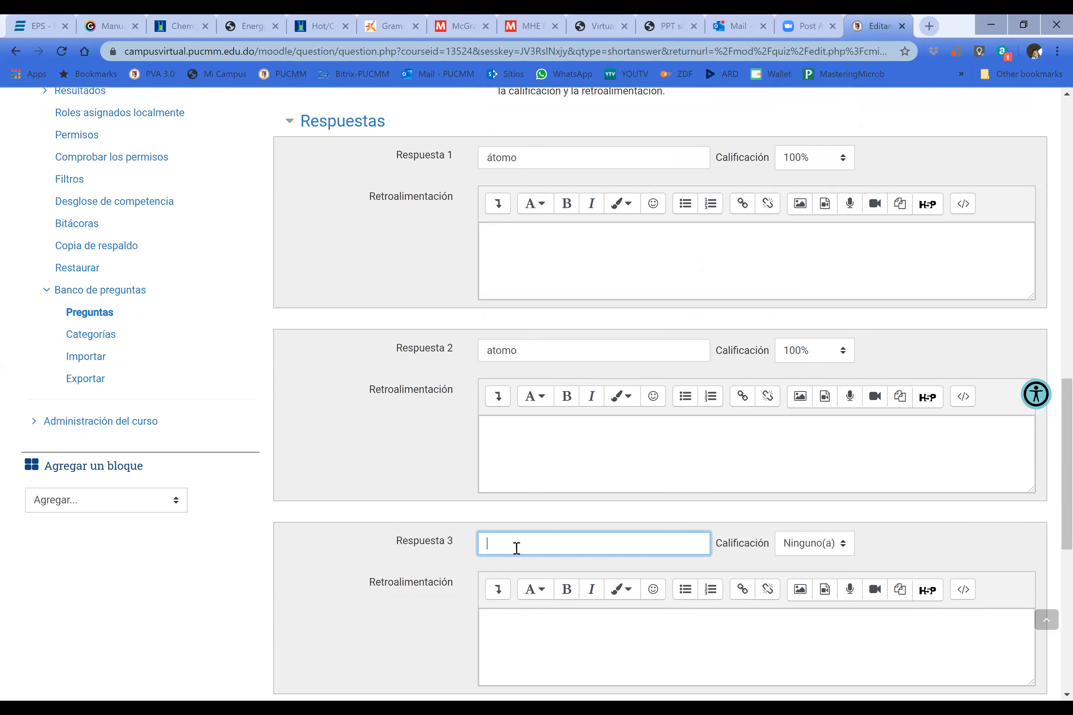
type("atomos")
key("BackSpace")
key("BackSpace")
key("BackSpace")
key("BackSpace")
key("BackSpace")
key("BackSpace")
Save the short-answer question and open its preview from the exam's question list
scroll(446, 479, "down", 6)
left_click(526, 536)
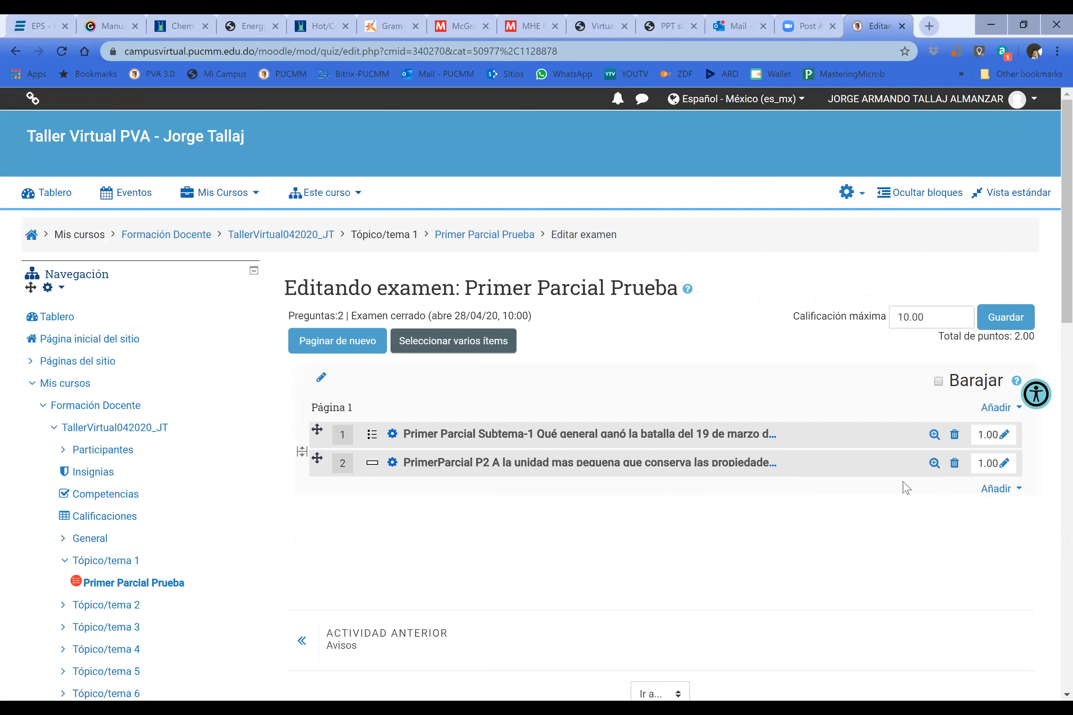
left_click(933, 464)
left_click(934, 464)
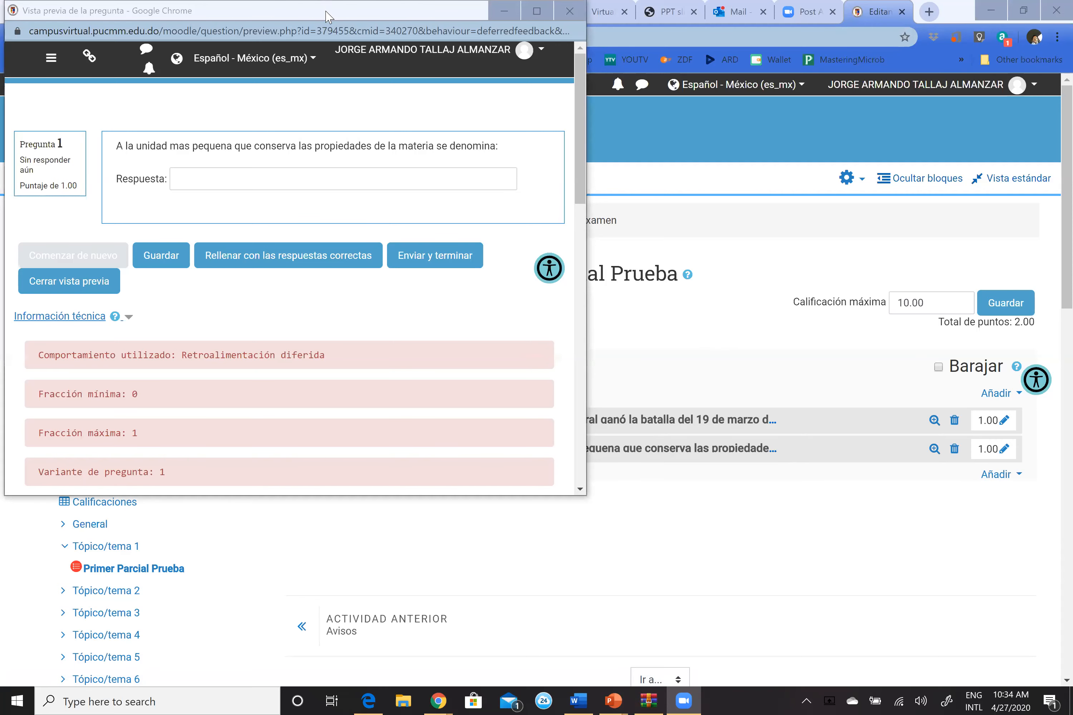
Maximize the question preview, fill it with the correct answer, and submit and finish the attempt
left_click_drag(326, 11, 360, 48)
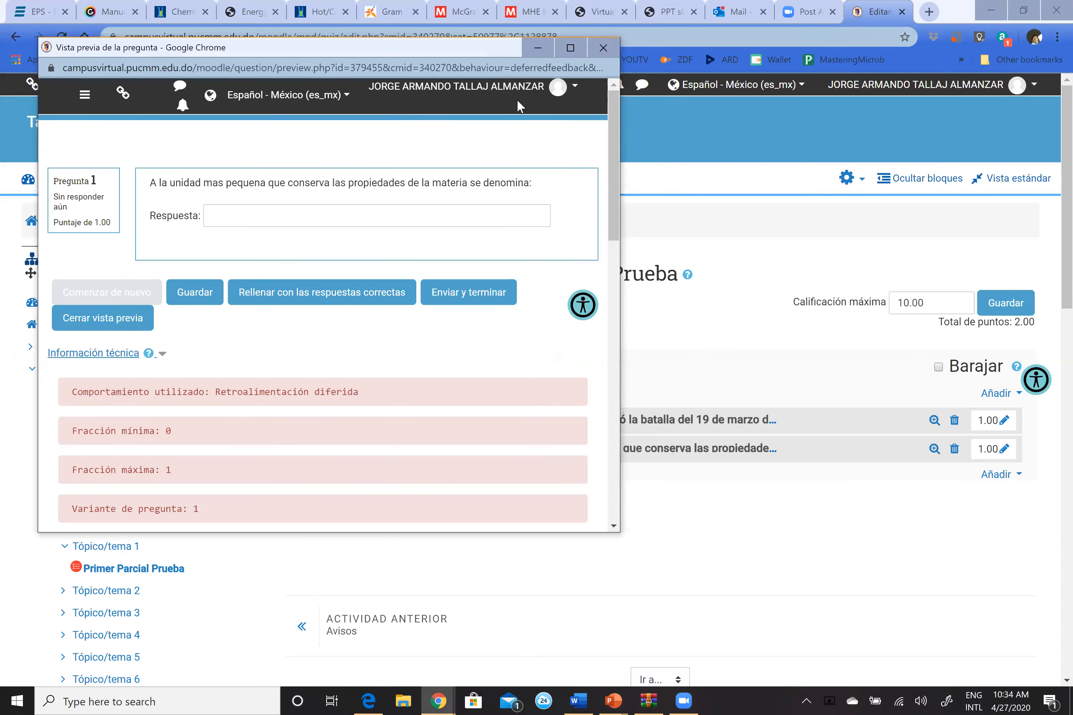
left_click(571, 48)
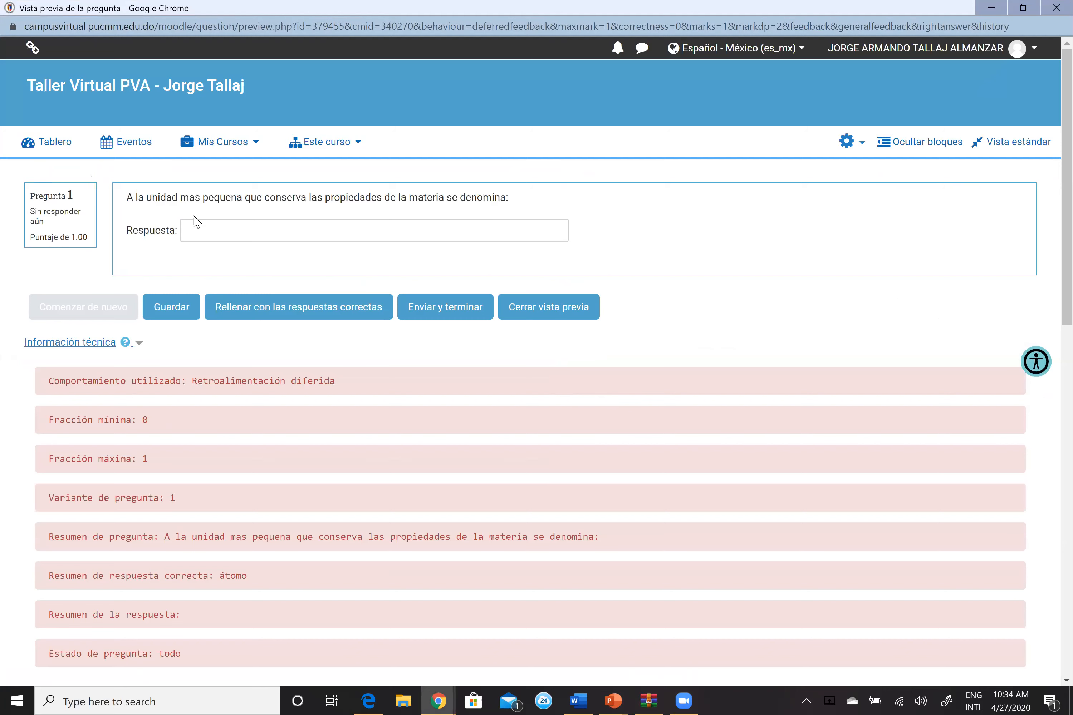
left_click(197, 230)
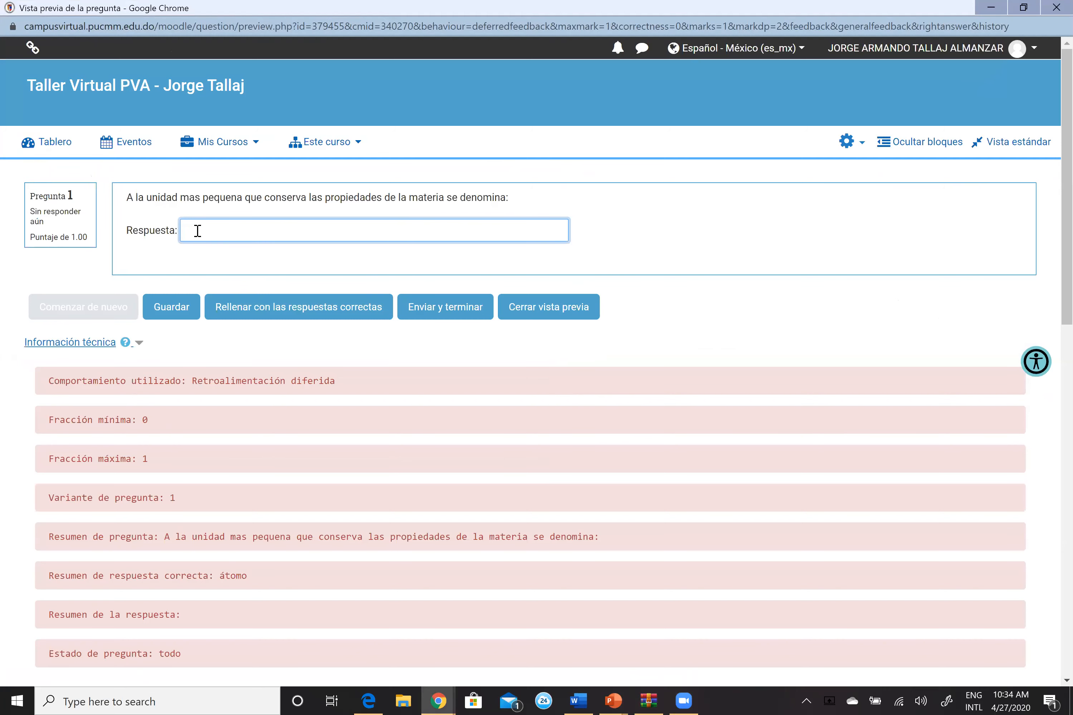
left_click(265, 300)
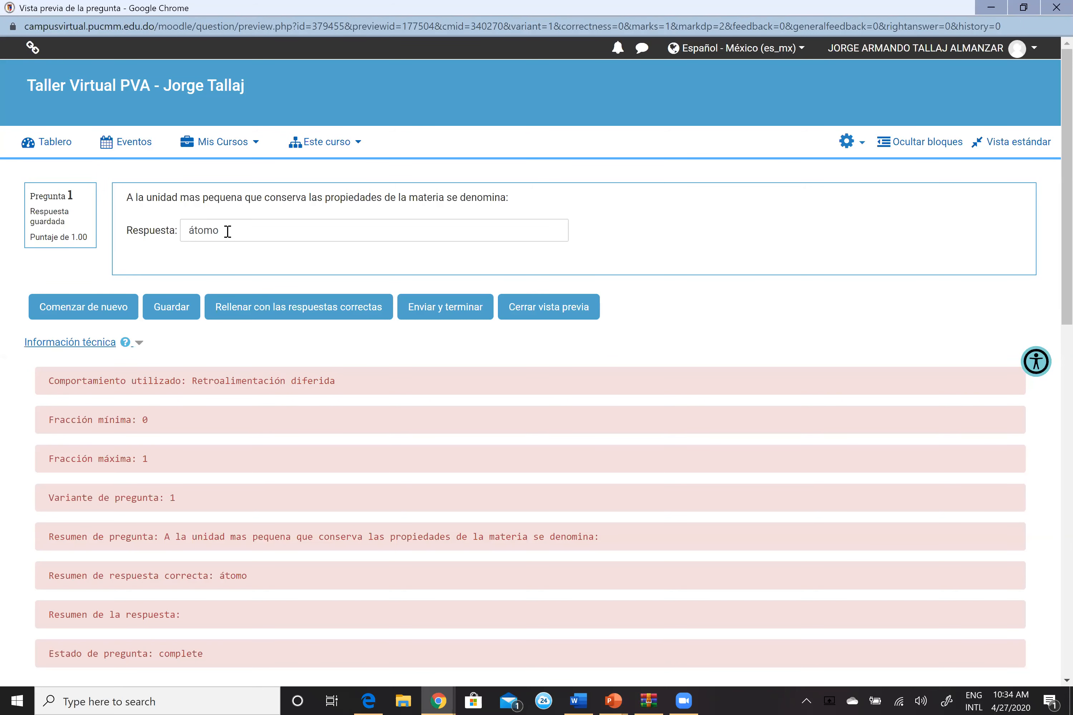
left_click(450, 307)
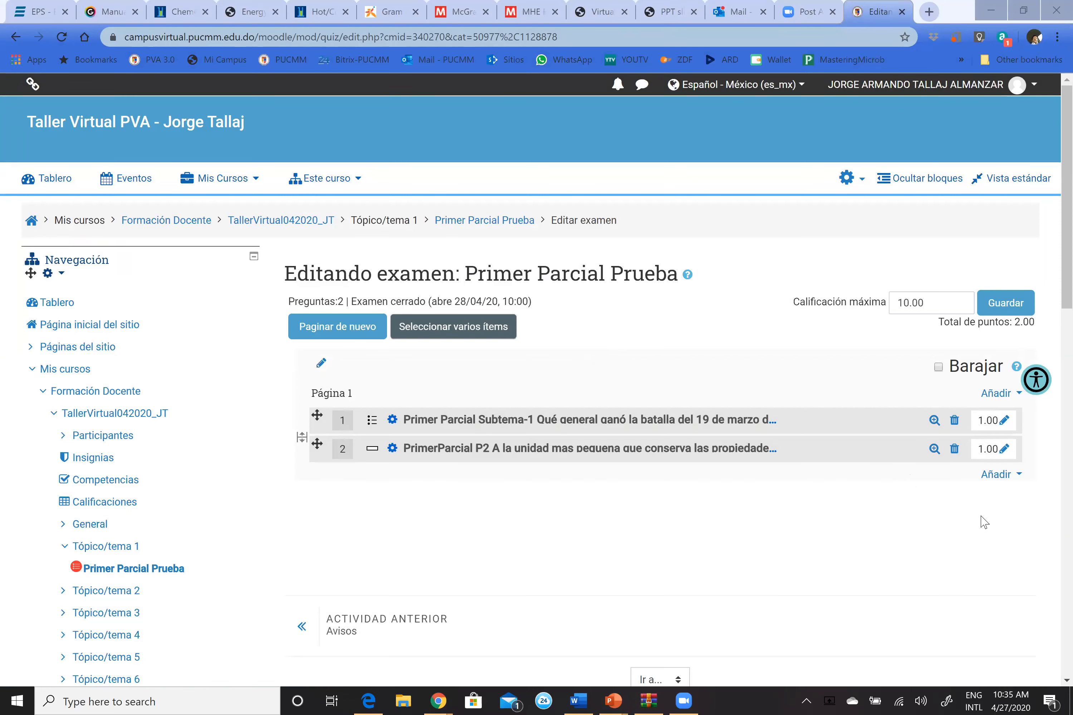
Add a new question of type Arrastrar y soltar dentro del texto to the end of the exam
left_click(1003, 480)
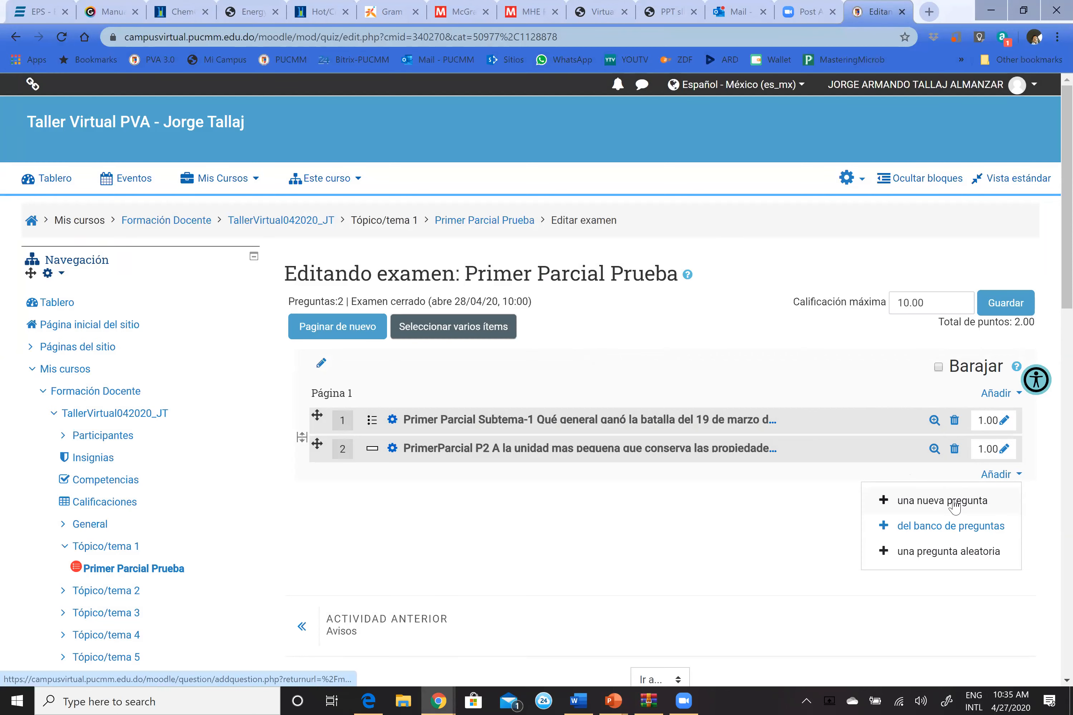
left_click(956, 500)
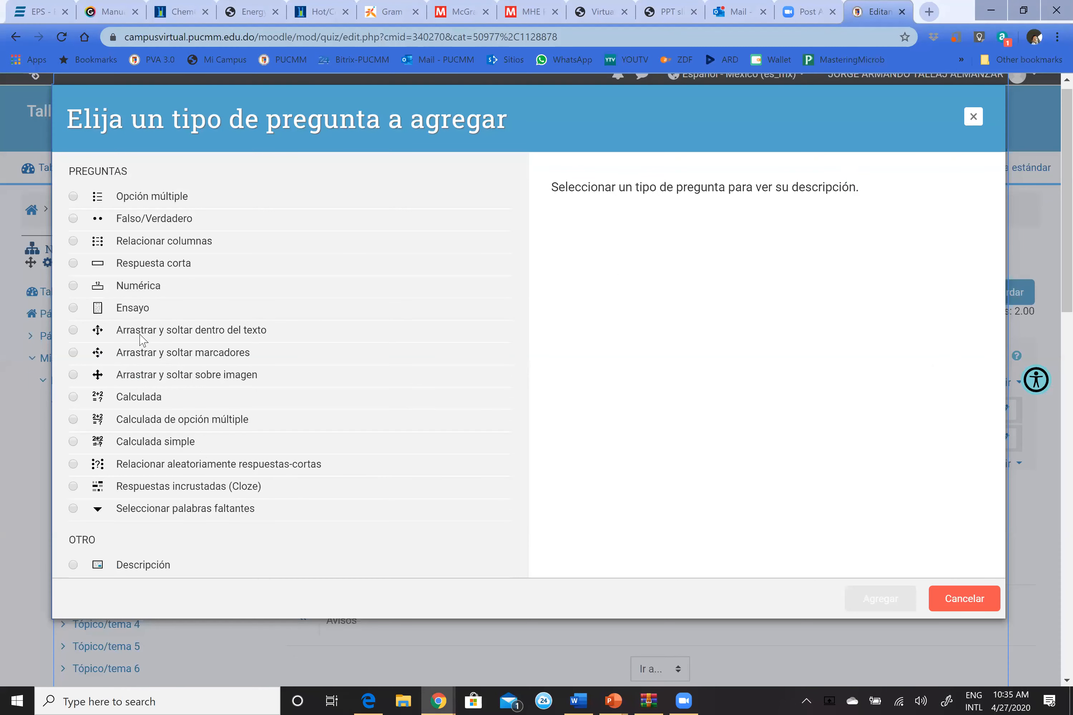
left_click(75, 334)
left_click(871, 600)
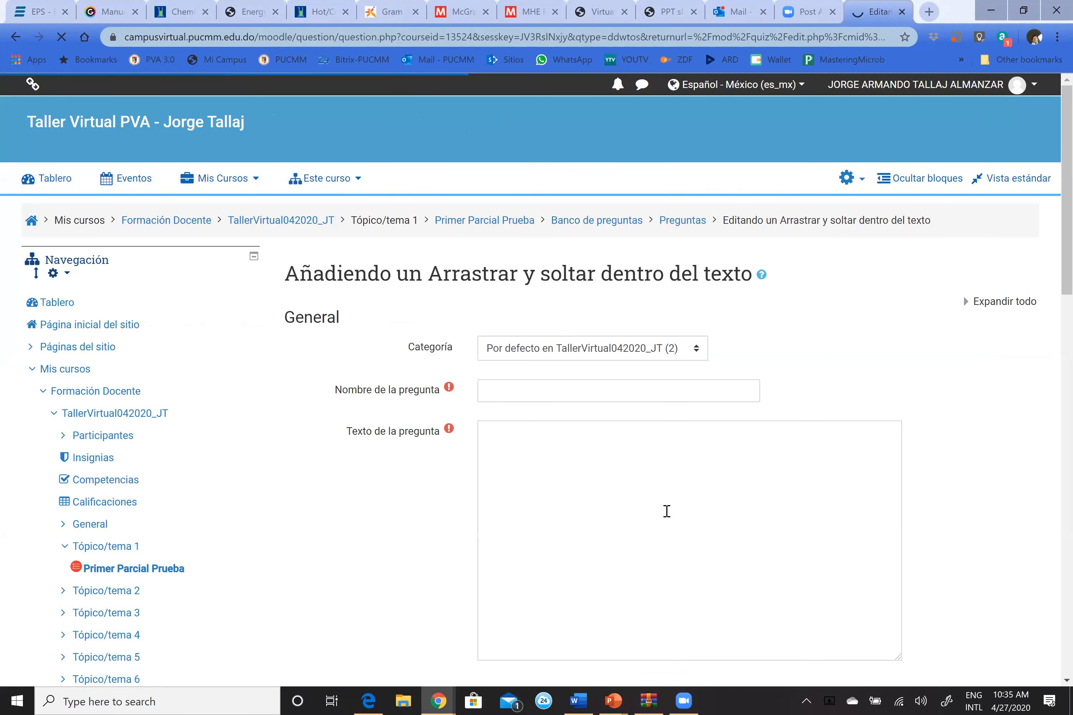
Name the drag-and-drop question Primer Parcial P3
scroll(599, 493, "down", 10)
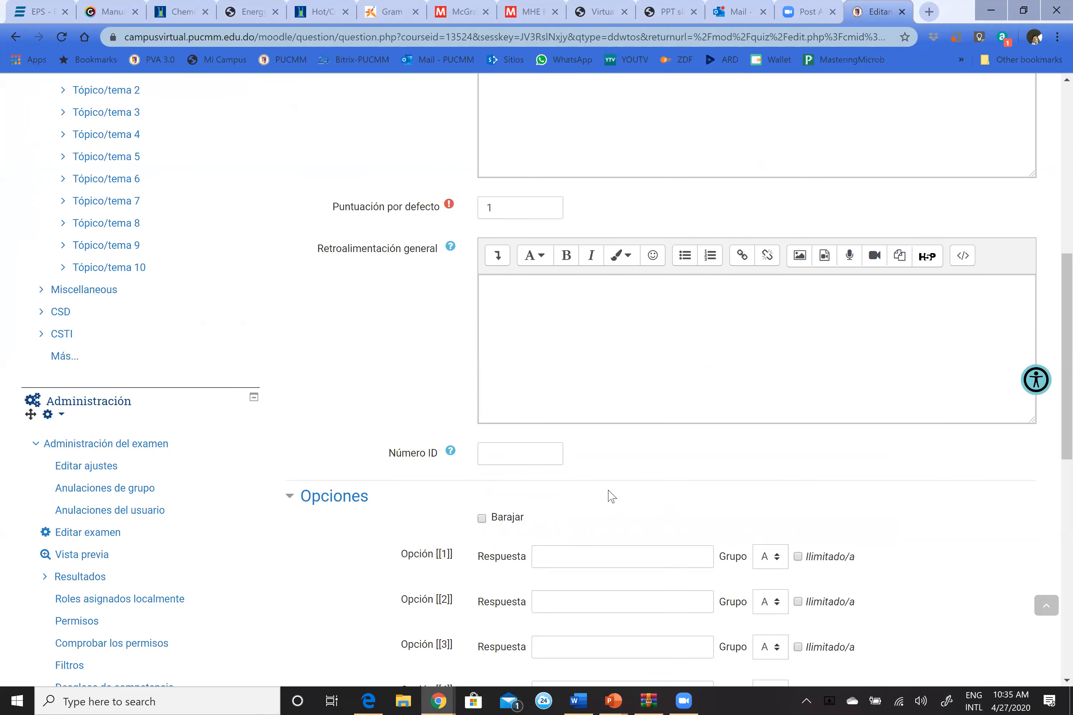
scroll(614, 496, "up", 7)
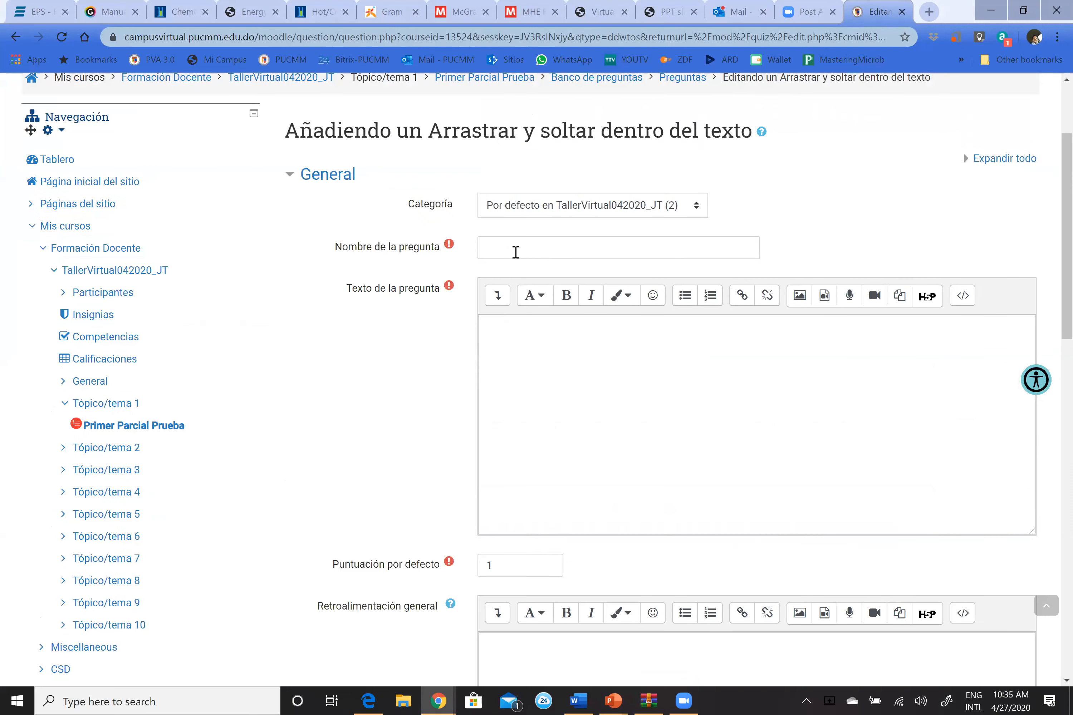
left_click(516, 252)
type("Primer Parcial P2")
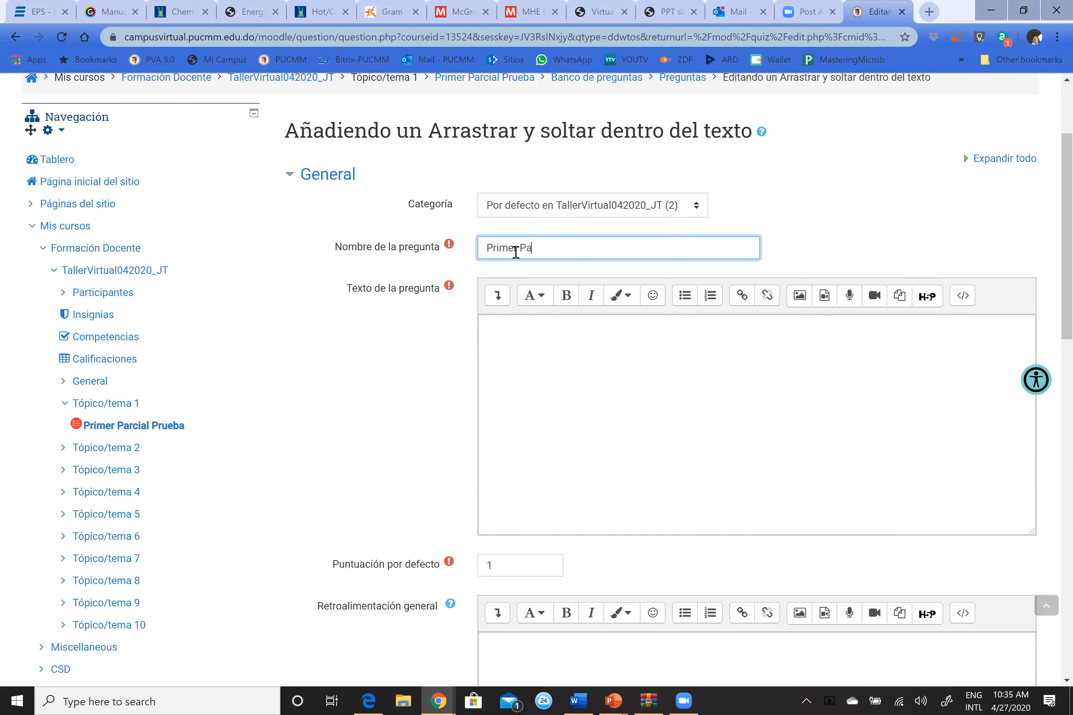
key("BackSpace")
type("3")
Enter the question text "Los padres de la patria son Juan Pablo [[1]], Matías Ramón [[2]] y Francisco del Rosario [[3]]."
scroll(530, 316, "down", 1)
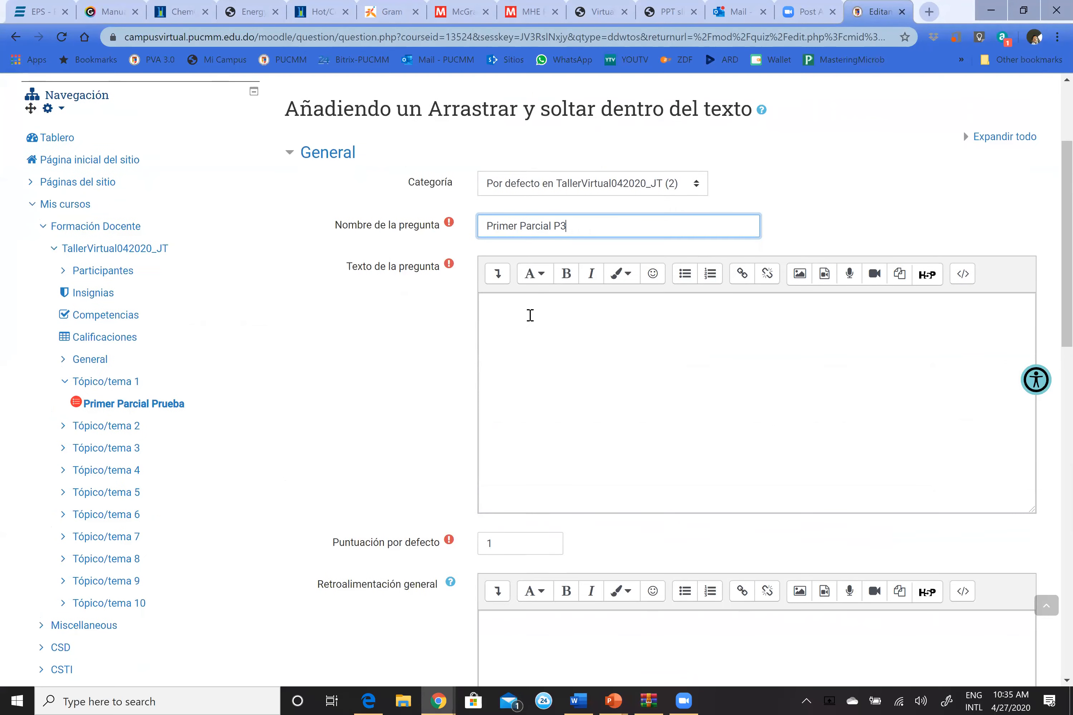
scroll(530, 315, "down", 3)
left_click(551, 203)
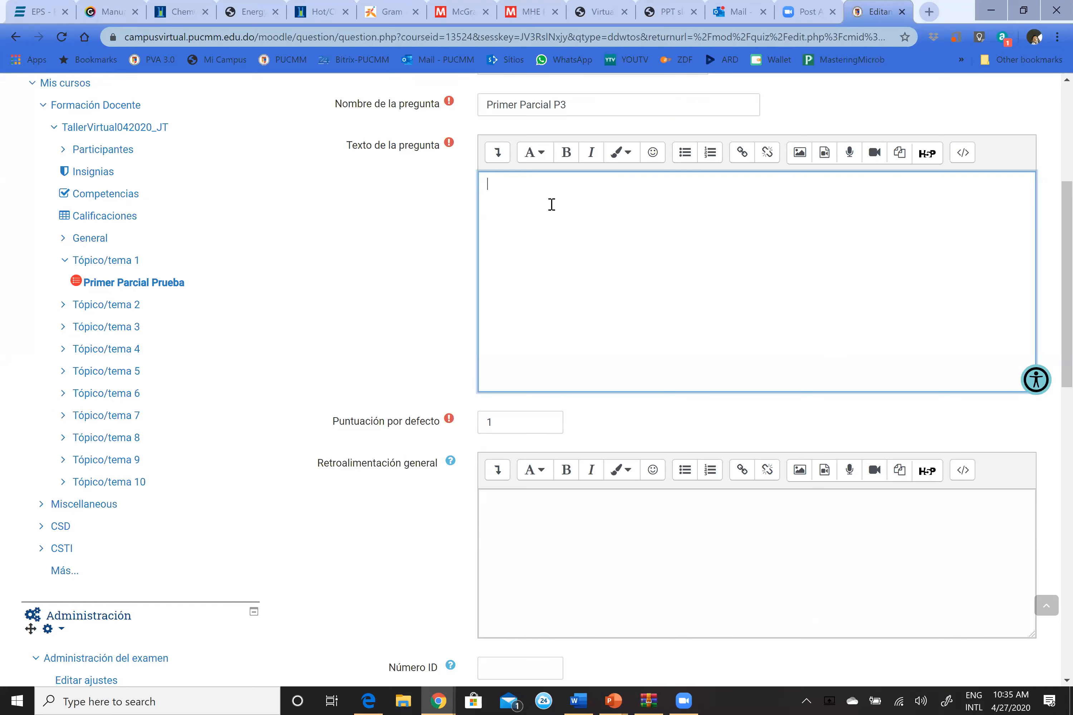
type("Los padres de la pa")
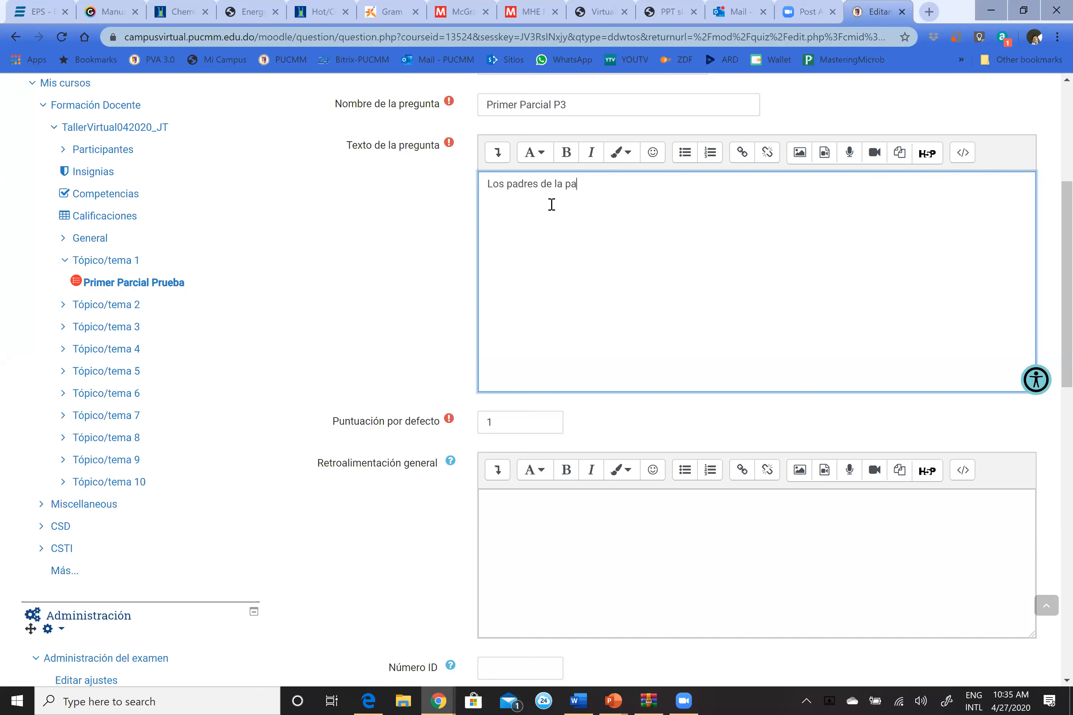
type("tria son Juan Pablo")
scroll(620, 219, "down", 3)
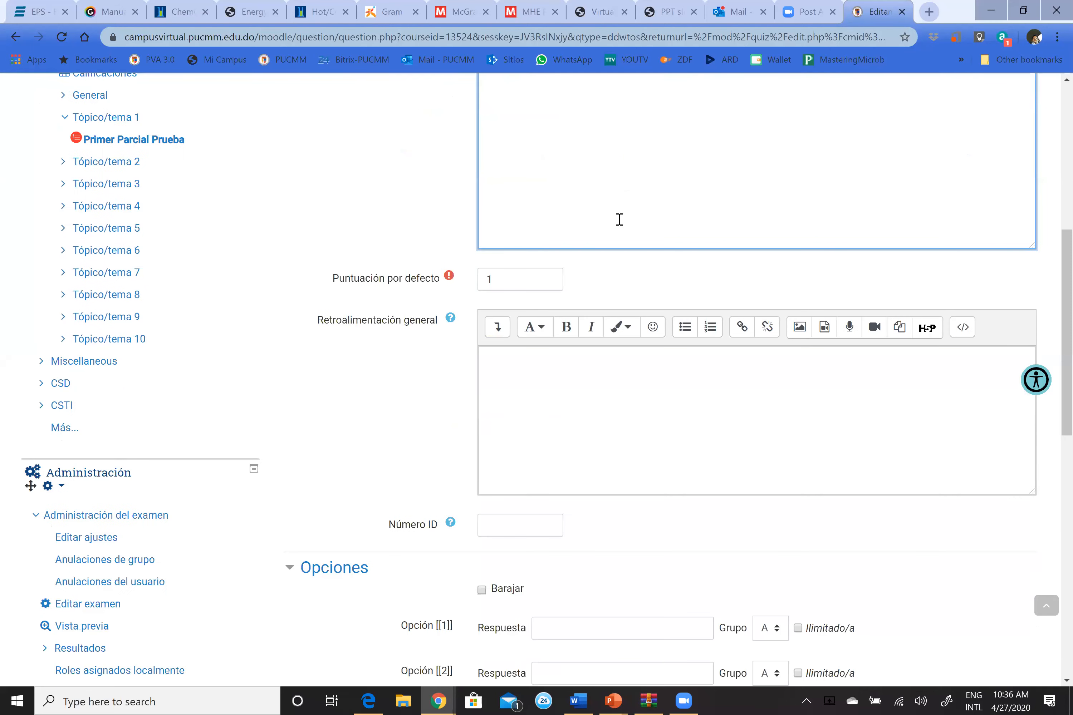
scroll(643, 194, "up", 3)
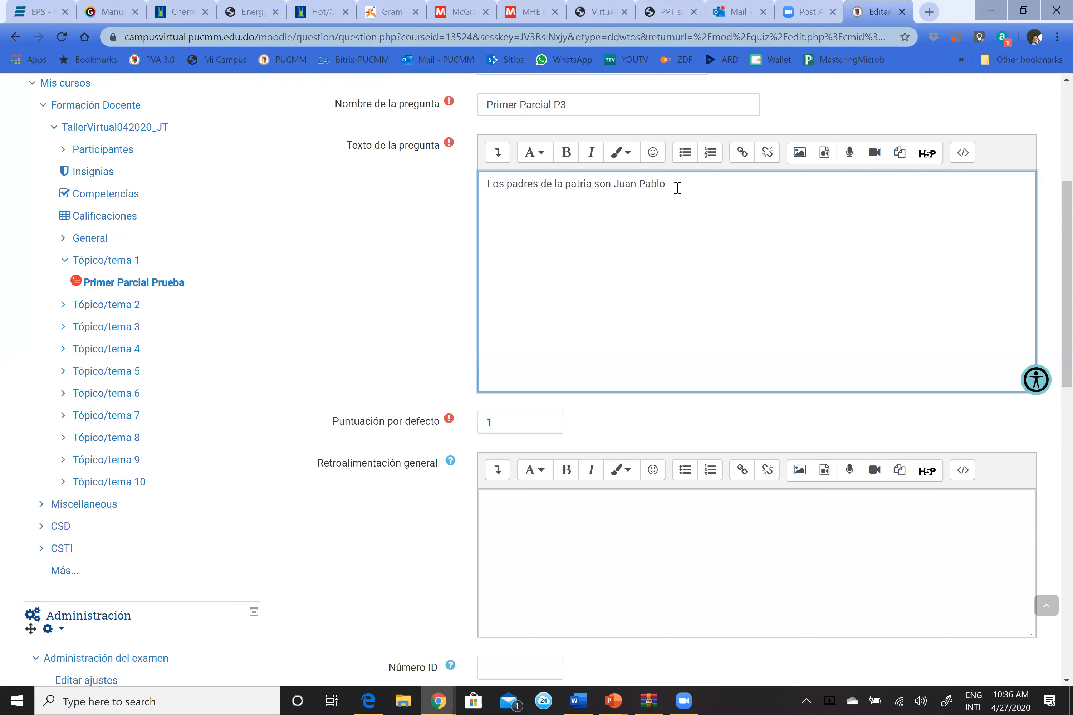
type("[")
scroll(549, 293, "down", 8)
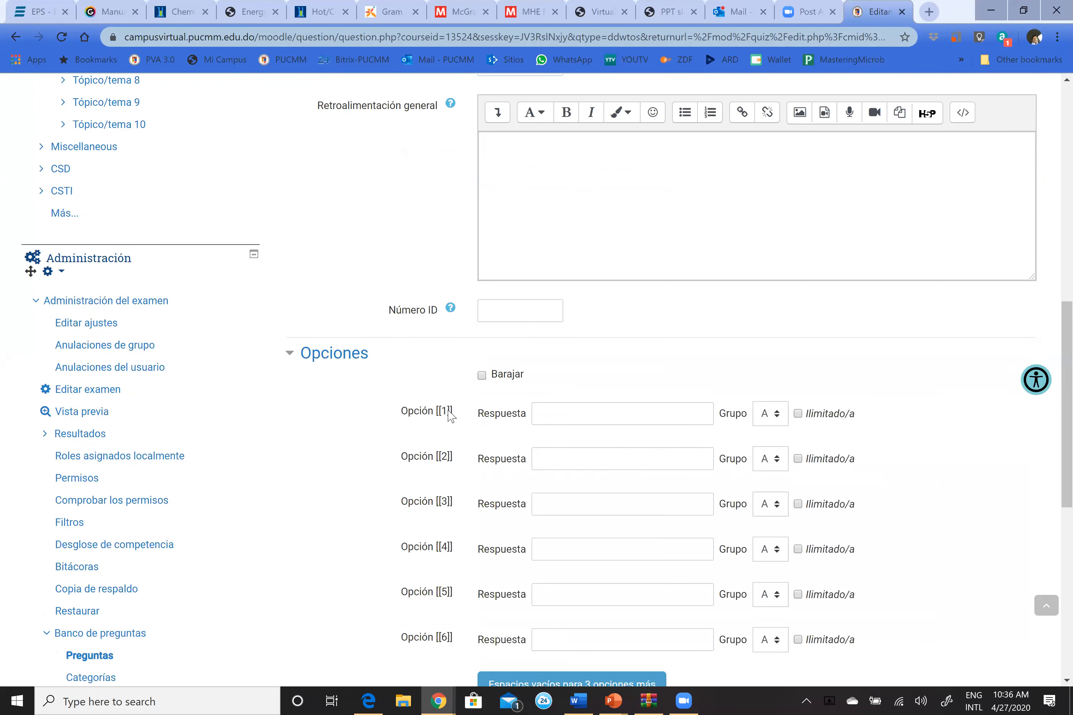
scroll(582, 353, "up", 3)
scroll(650, 295, "up", 6)
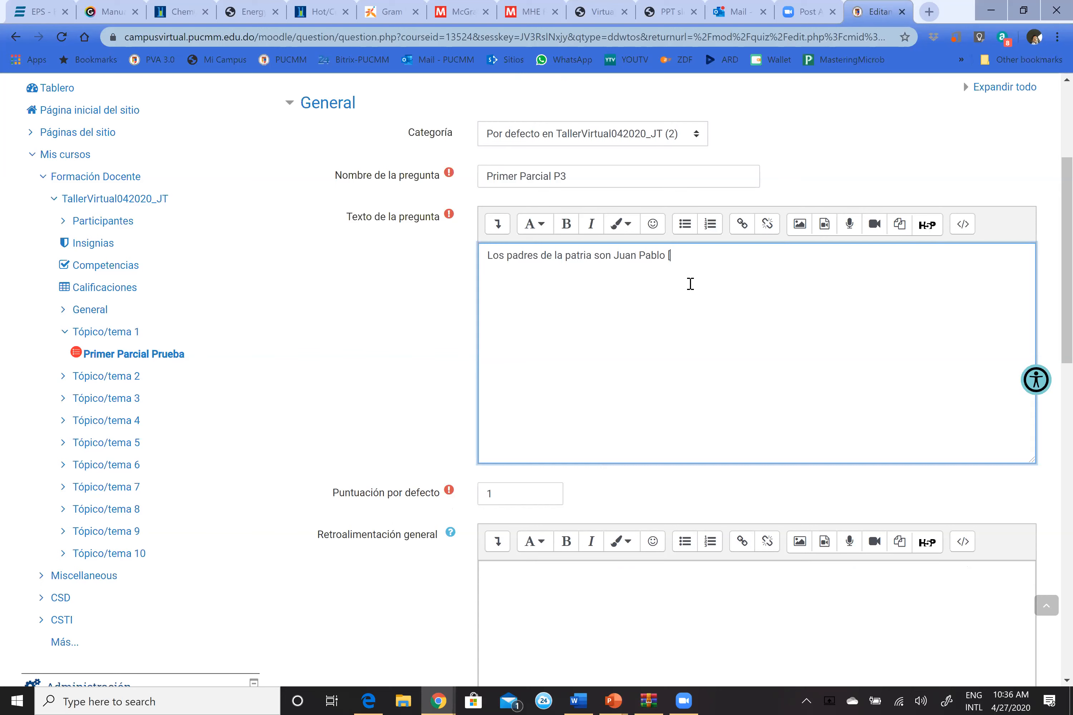
type("[1]], Matías Ramón ")
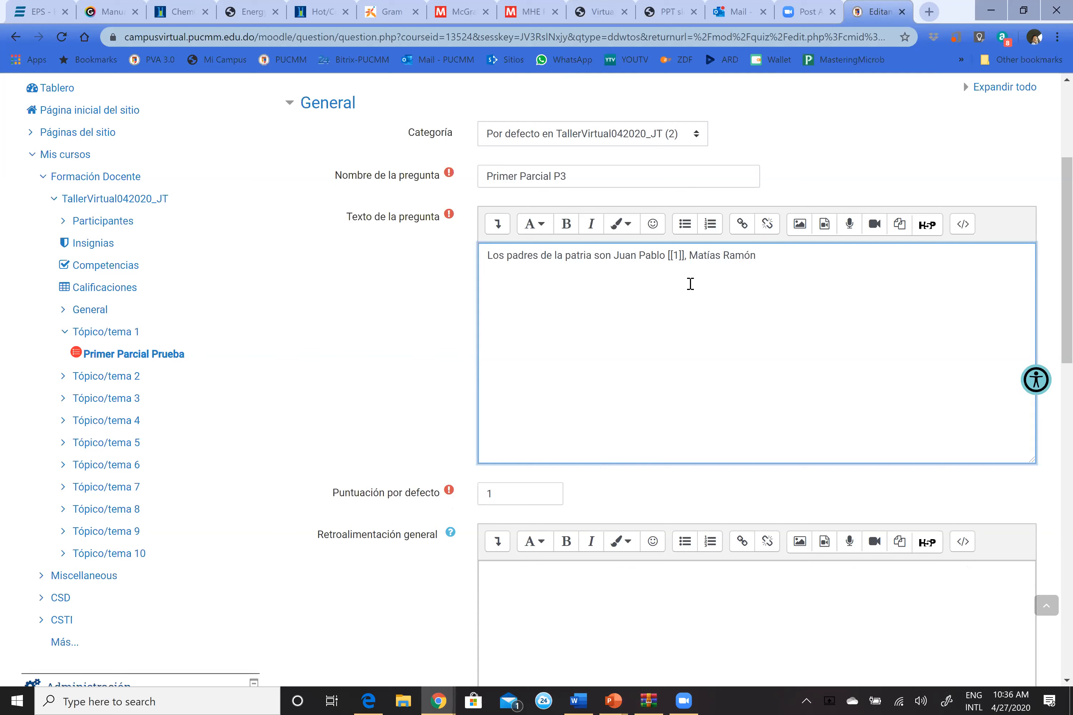
type("[[2]] y Francisco del Rosario ")
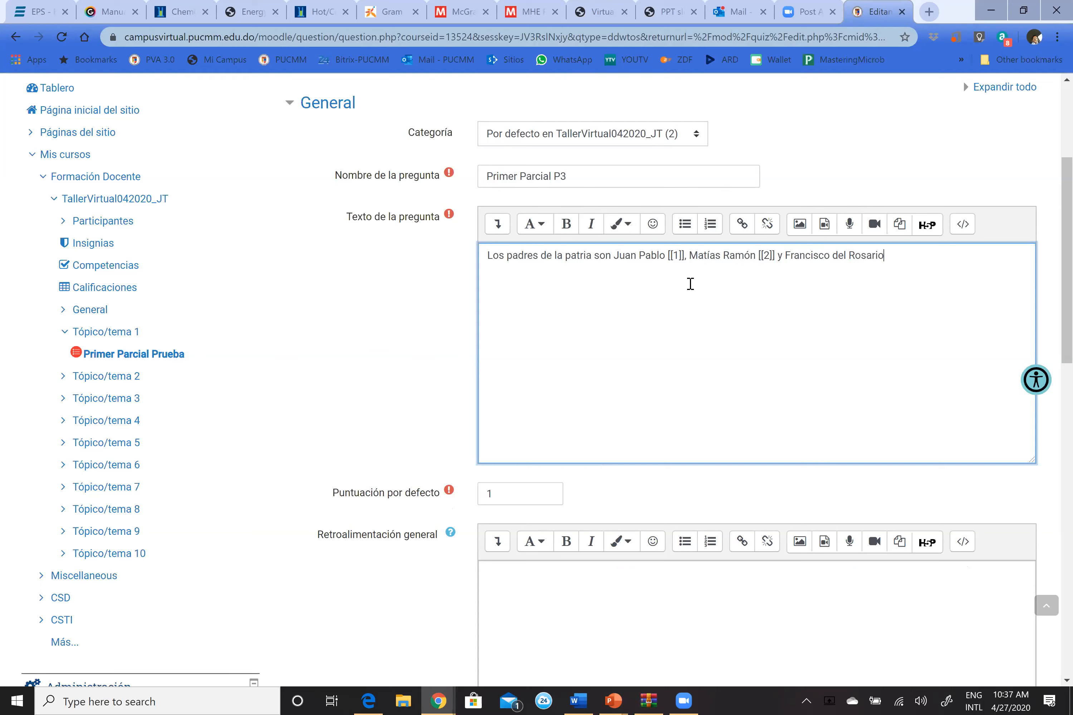
type("[[3]].")
scroll(655, 368, "down", 4)
scroll(655, 369, "down", 2)
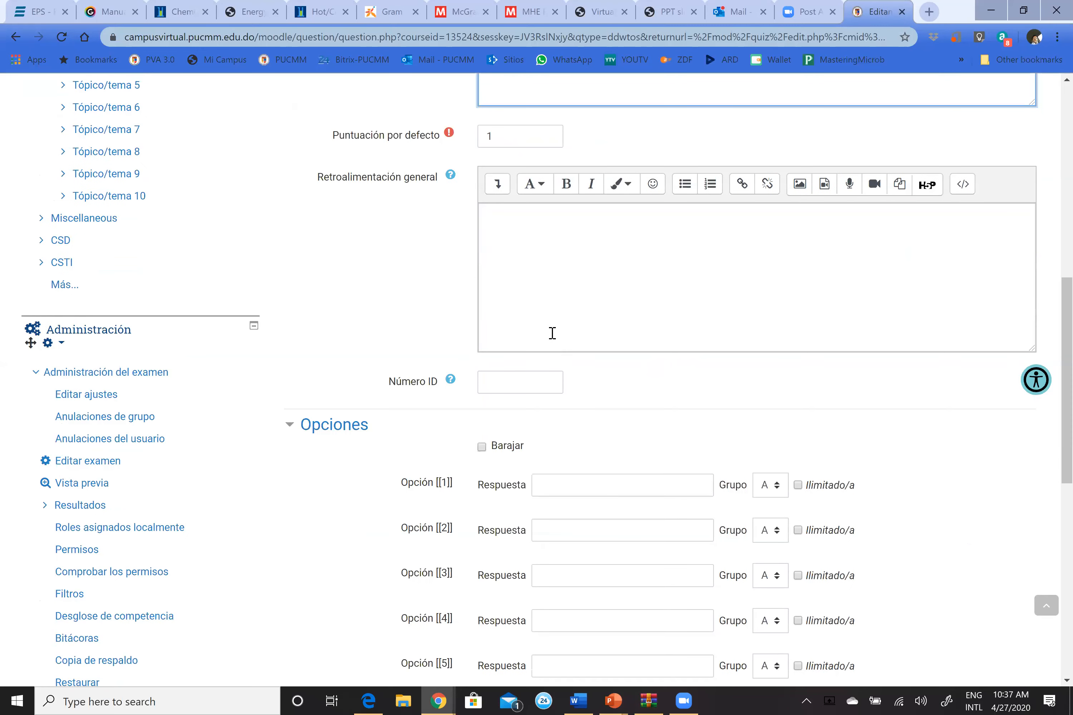
Enter Duarte, Mella and Sánchez as the answers for options [[1]], [[2]] and [[3]] of the drag-and-drop question
scroll(550, 323, "down", 3)
scroll(547, 319, "up", 6)
scroll(547, 314, "down", 6)
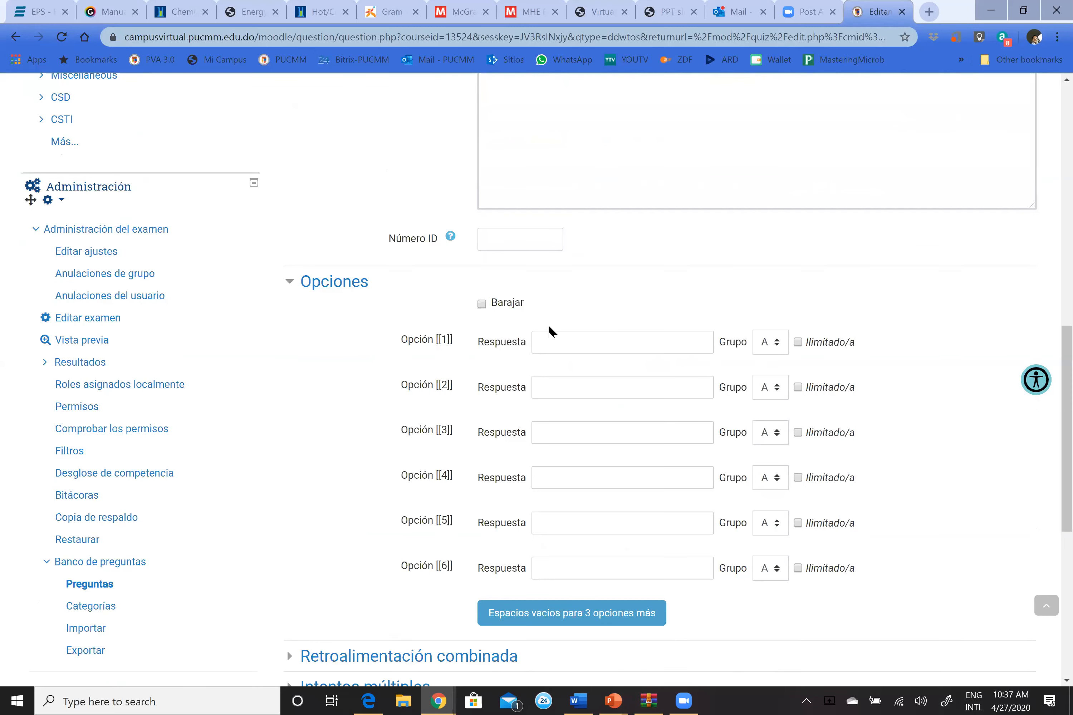
left_click(564, 344)
type("Duarte")
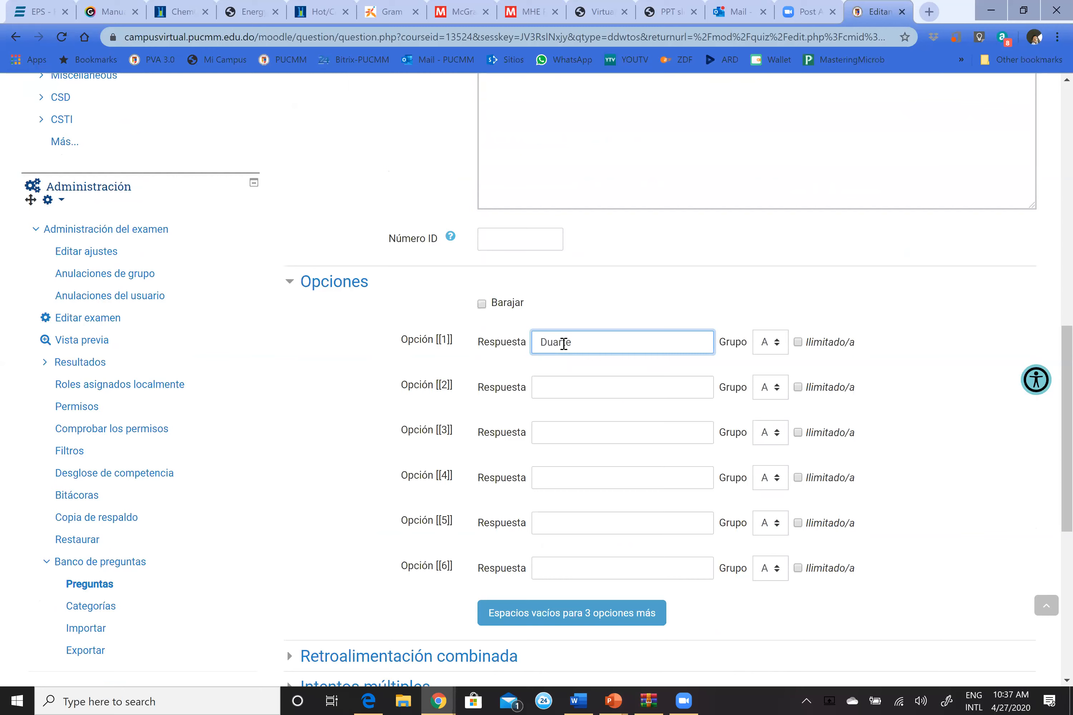
left_click(552, 389)
type("Mella")
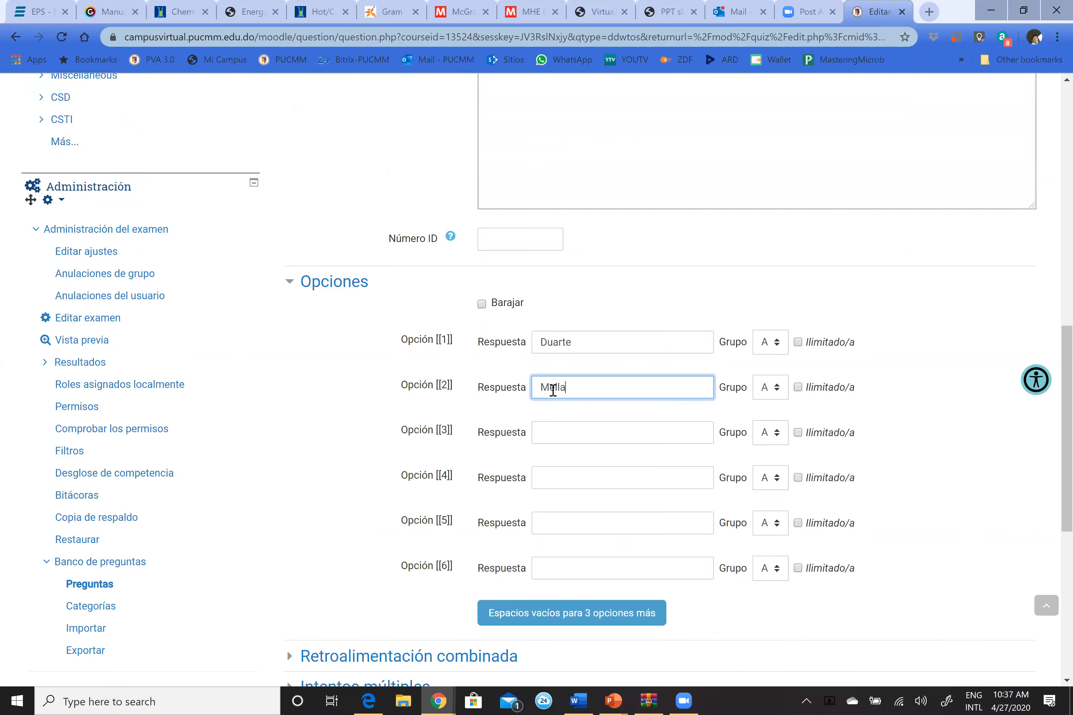
left_click(559, 434)
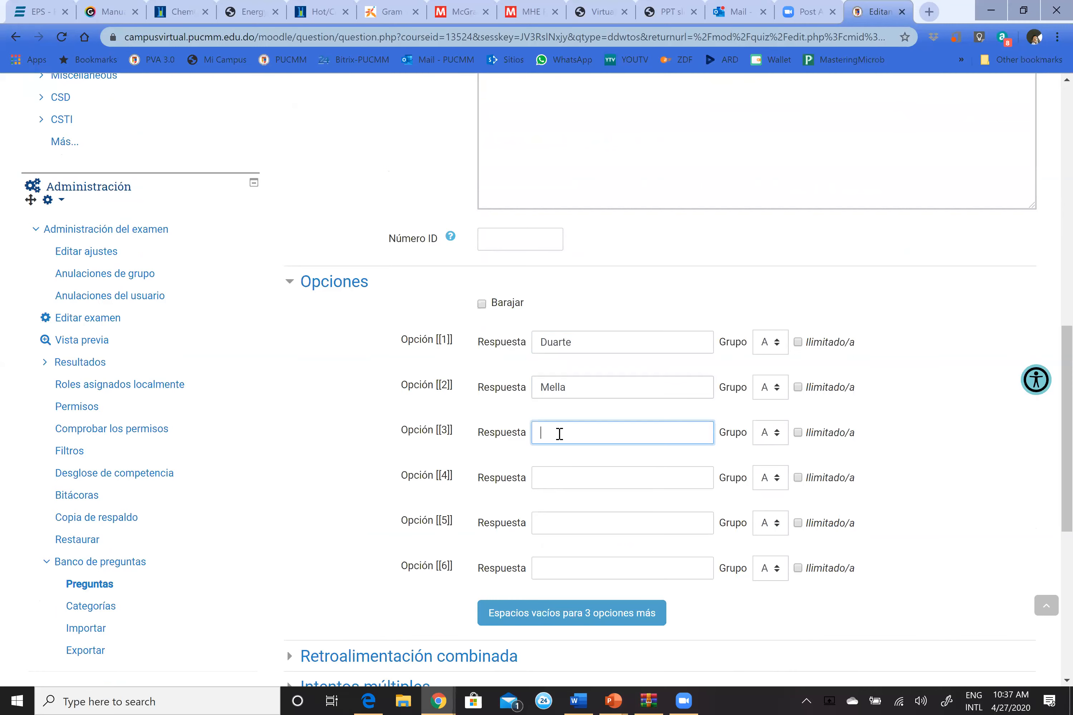
type("Sá")
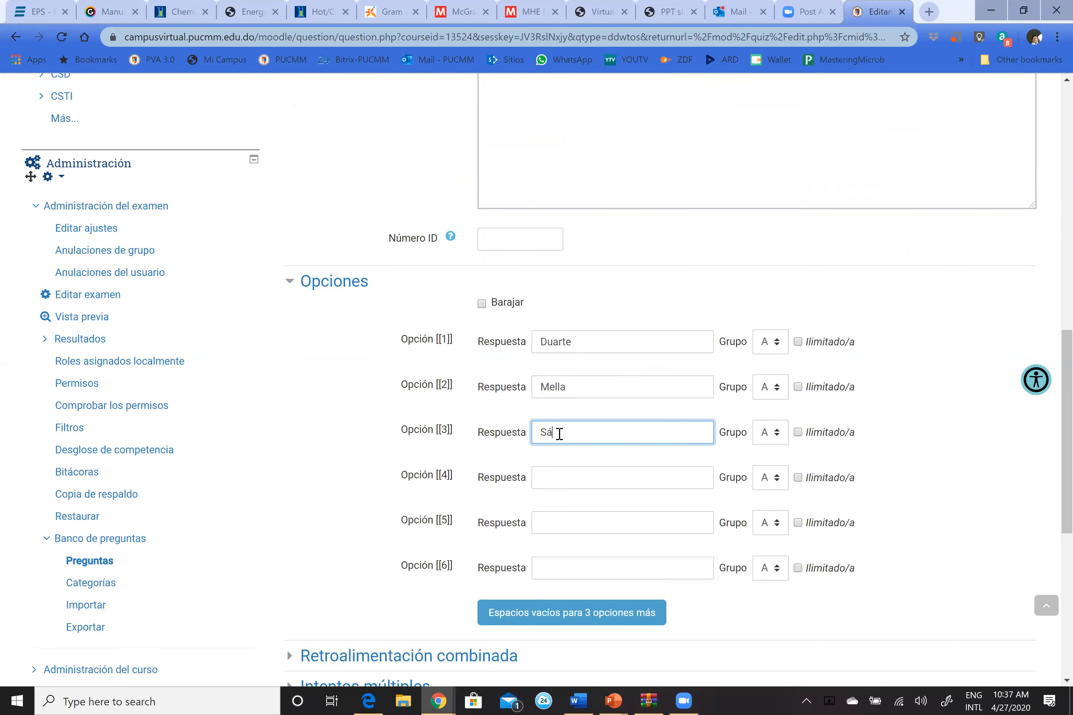
type("cnchez")
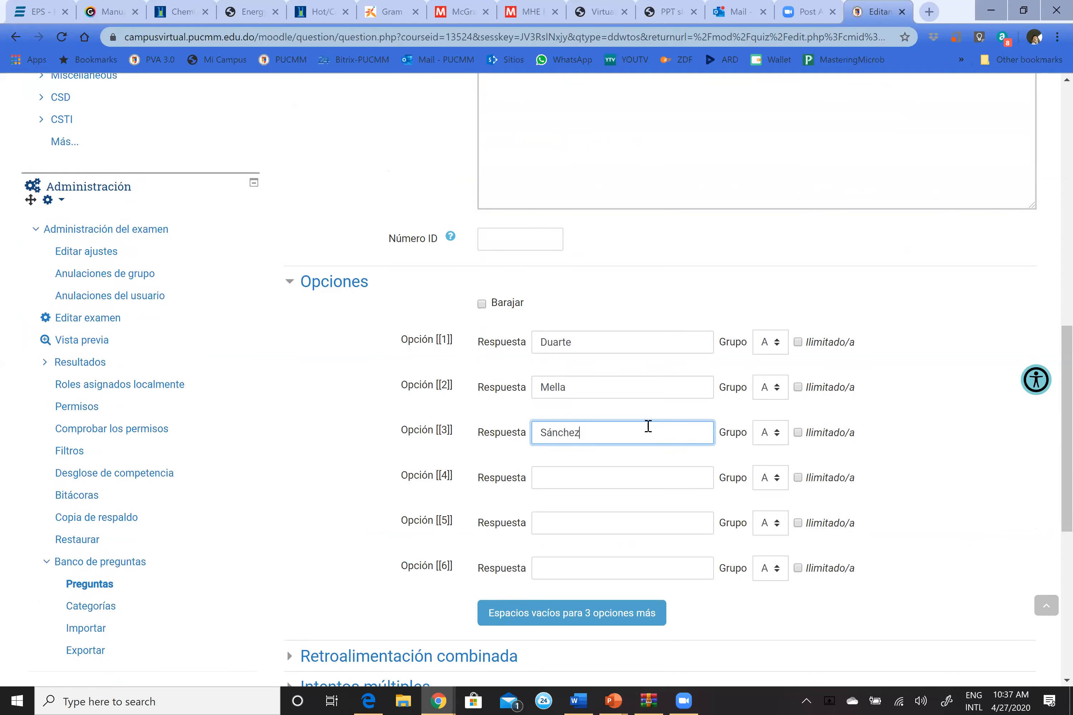
Enable shuffling (Barajar) of the answer options and save the drag-and-drop question
left_click(482, 305)
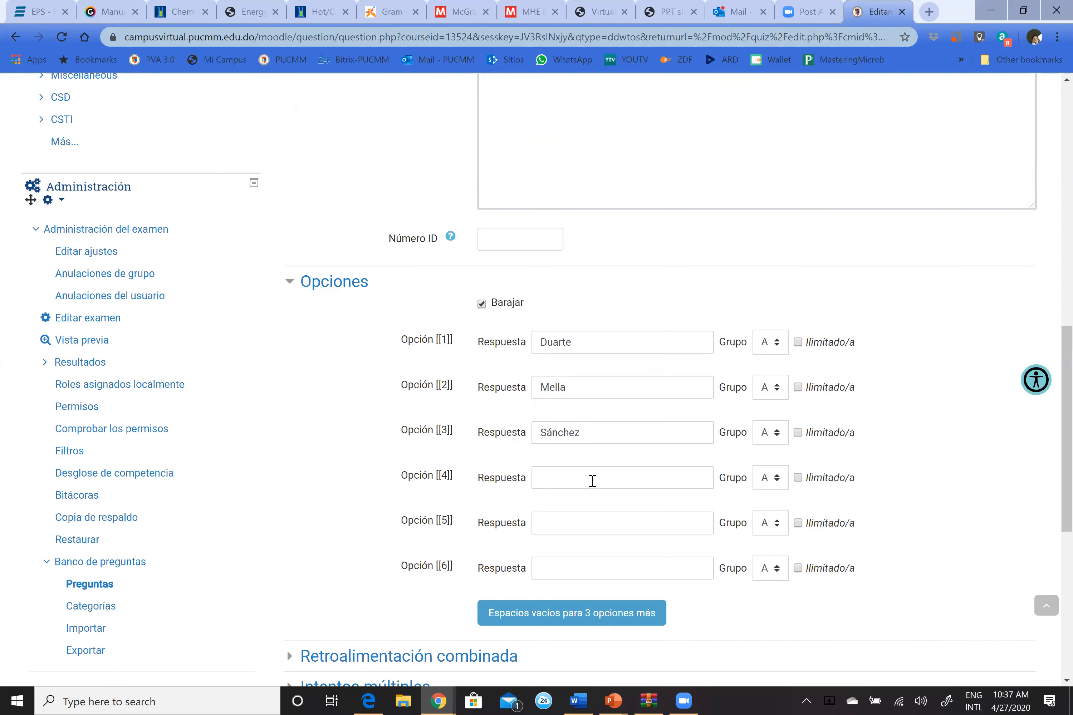
scroll(593, 482, "down", 1)
left_click(603, 481)
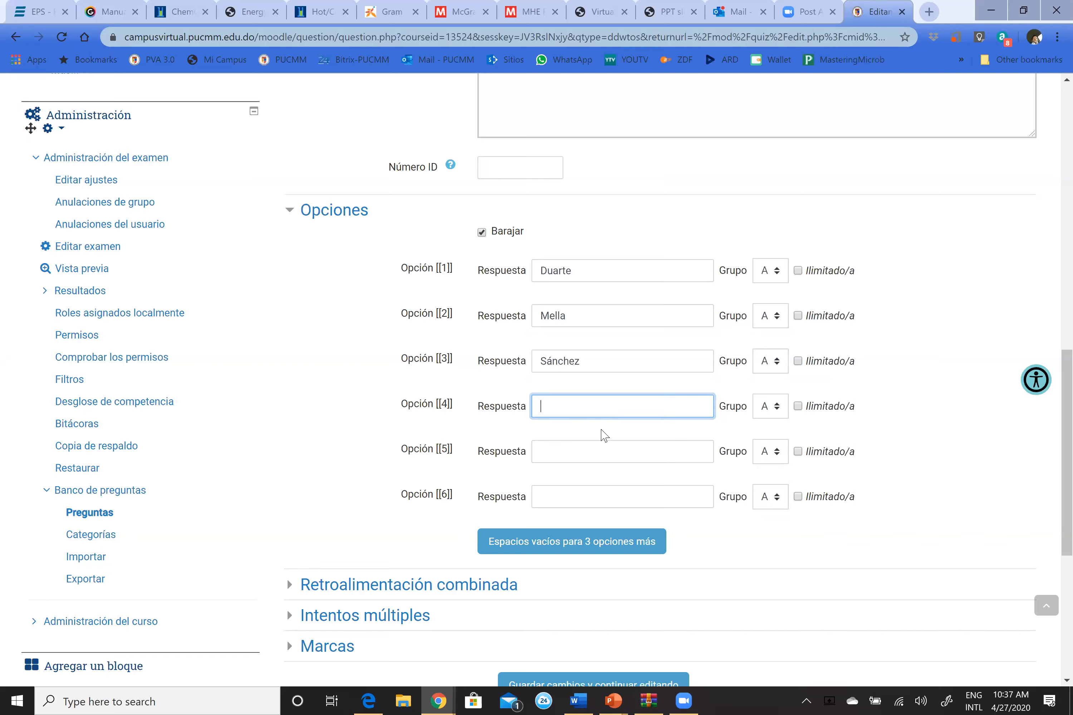
scroll(549, 489, "down", 5)
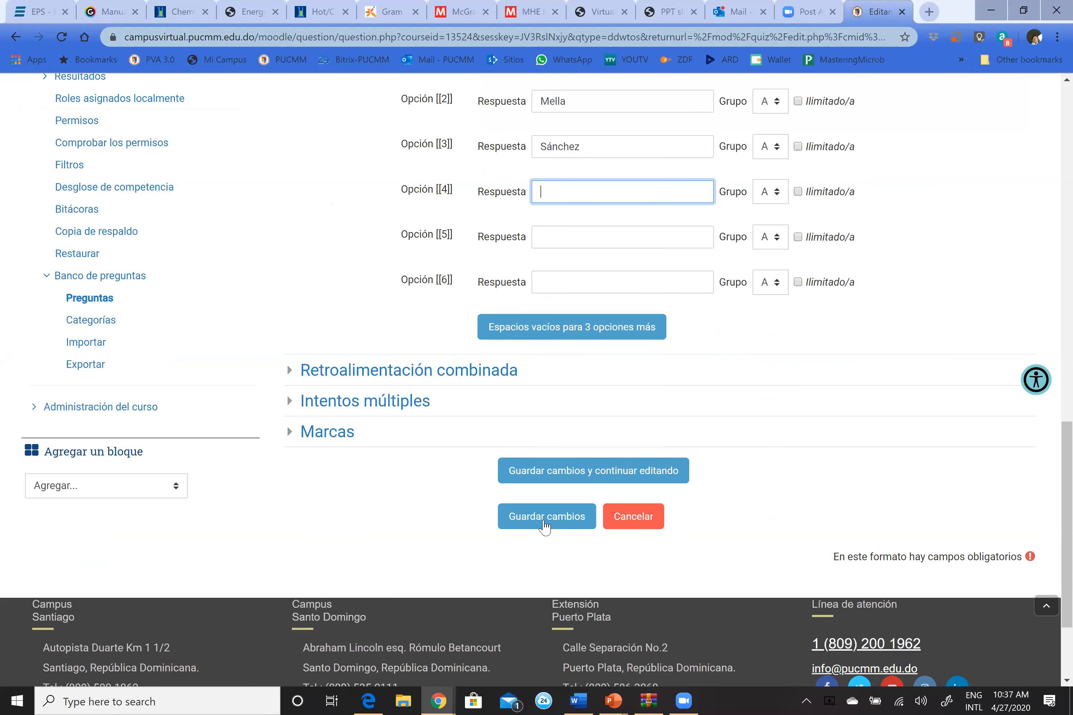
left_click(544, 521)
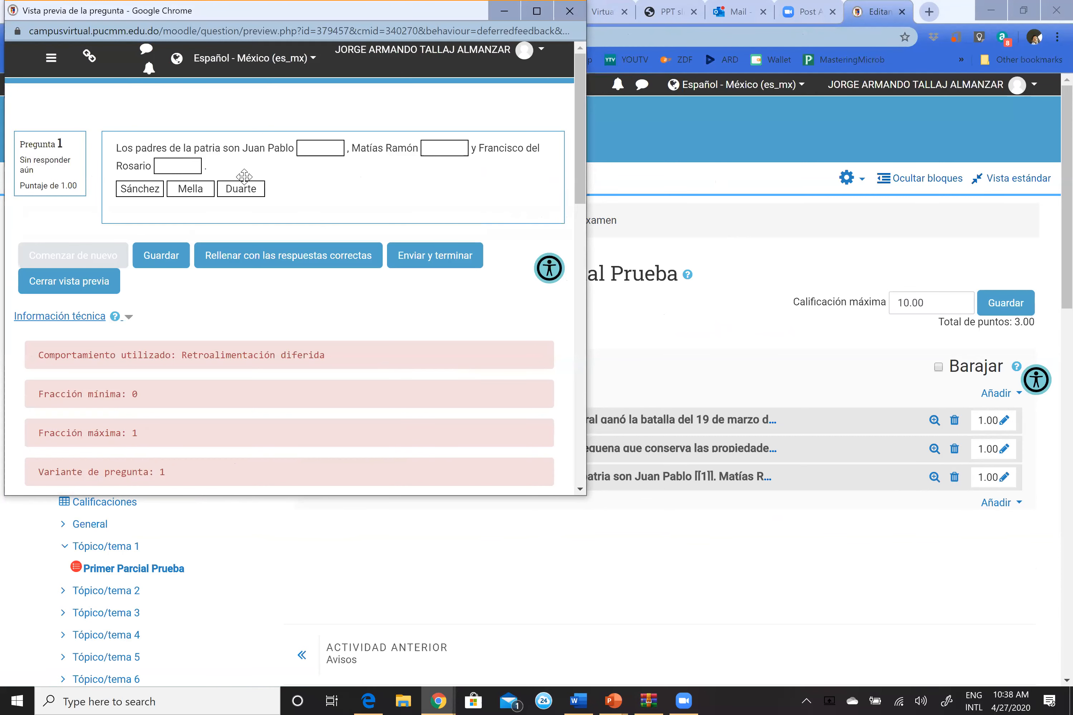
Place Duarte, Mella and Sánchez in their matching blanks in the question preview, and close the preview
left_click_drag(238, 189, 310, 155)
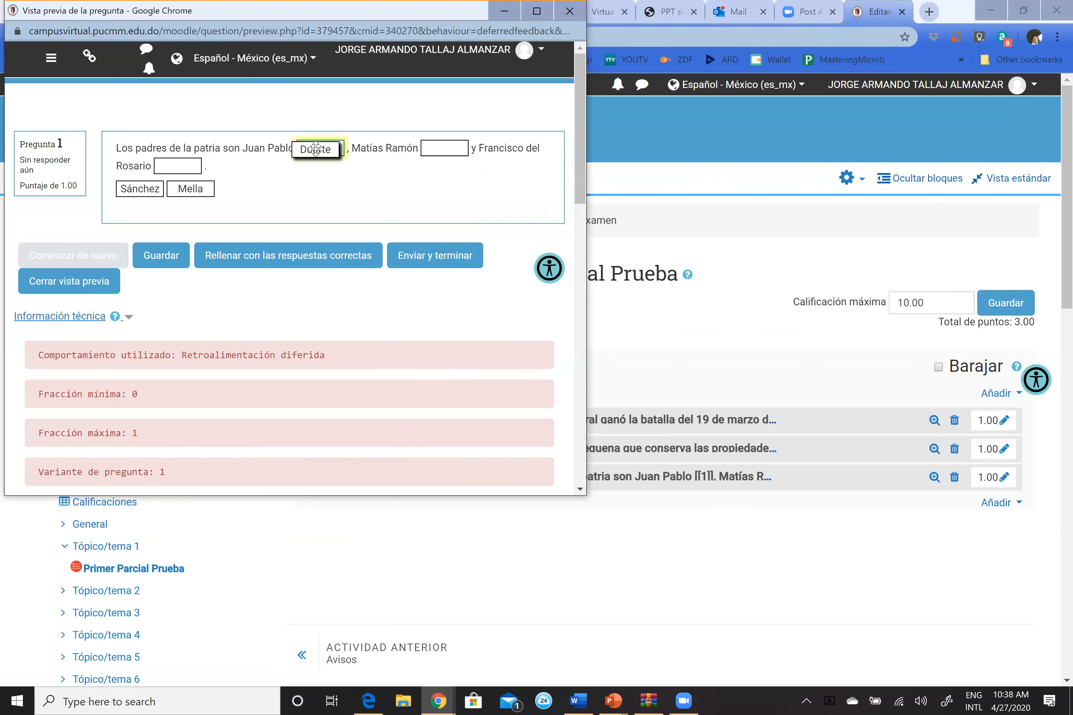
left_click_drag(196, 187, 442, 150)
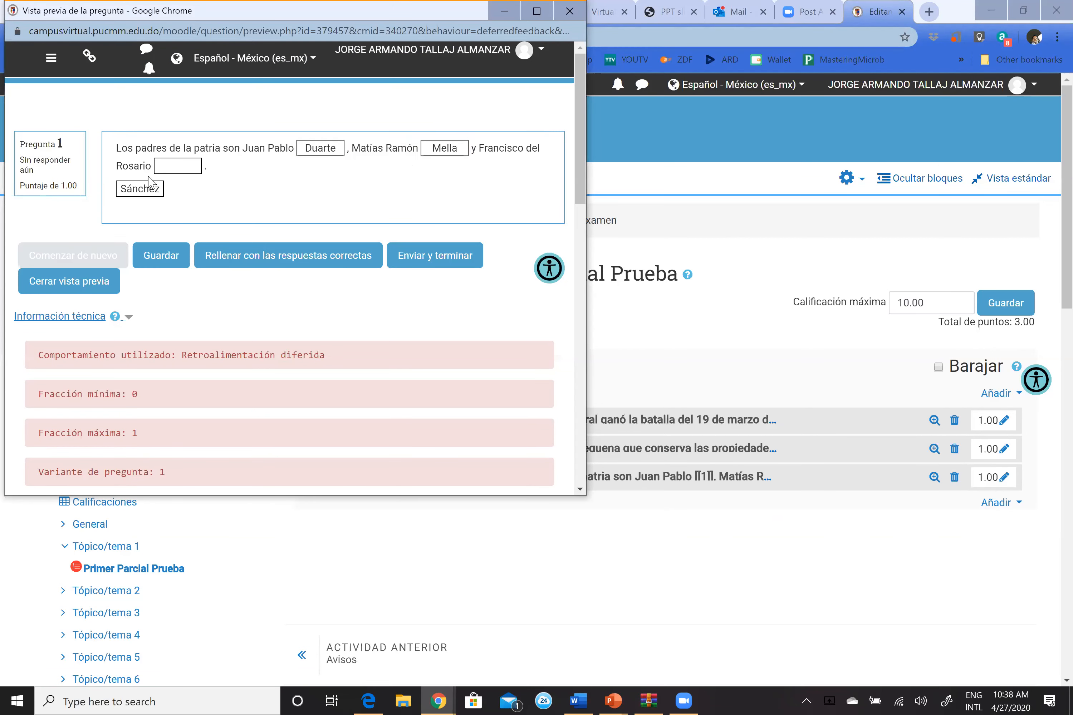
left_click_drag(135, 184, 176, 166)
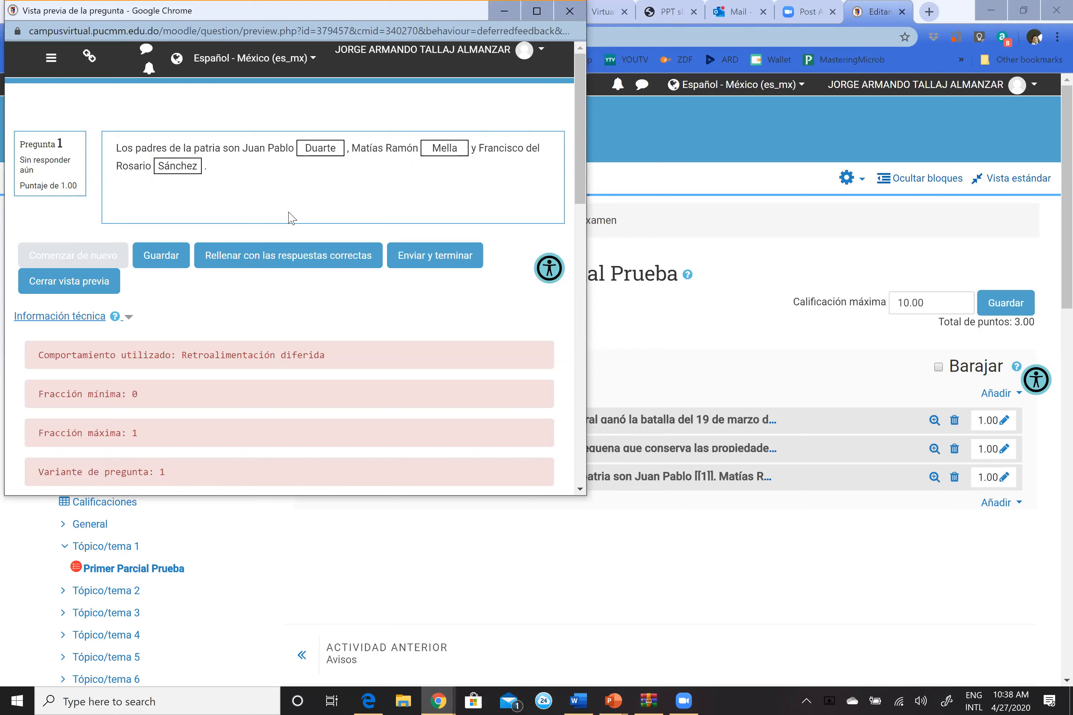
left_click(111, 281)
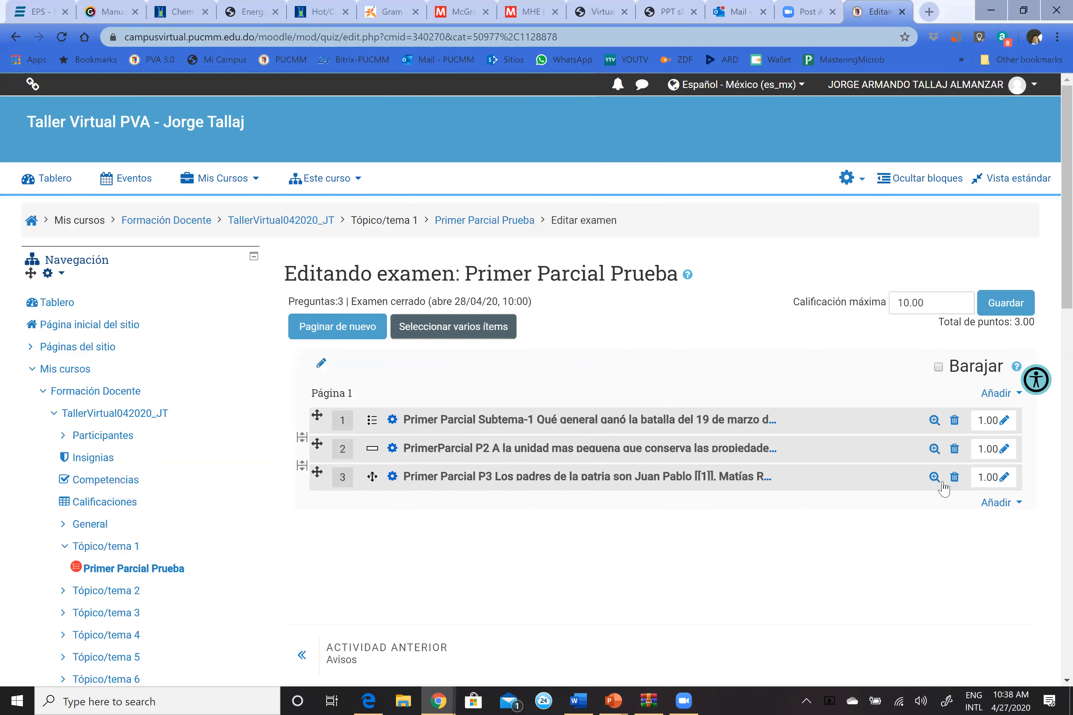
Add a new question of type Ensayo to the end of the exam
left_click(987, 504)
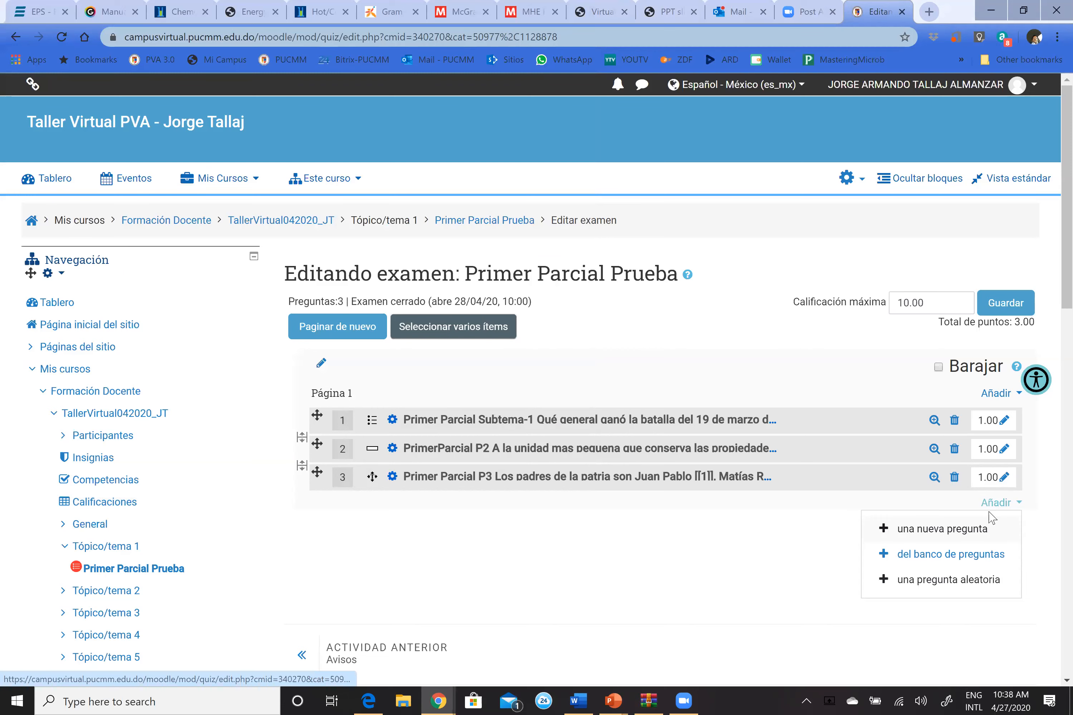
left_click(930, 517)
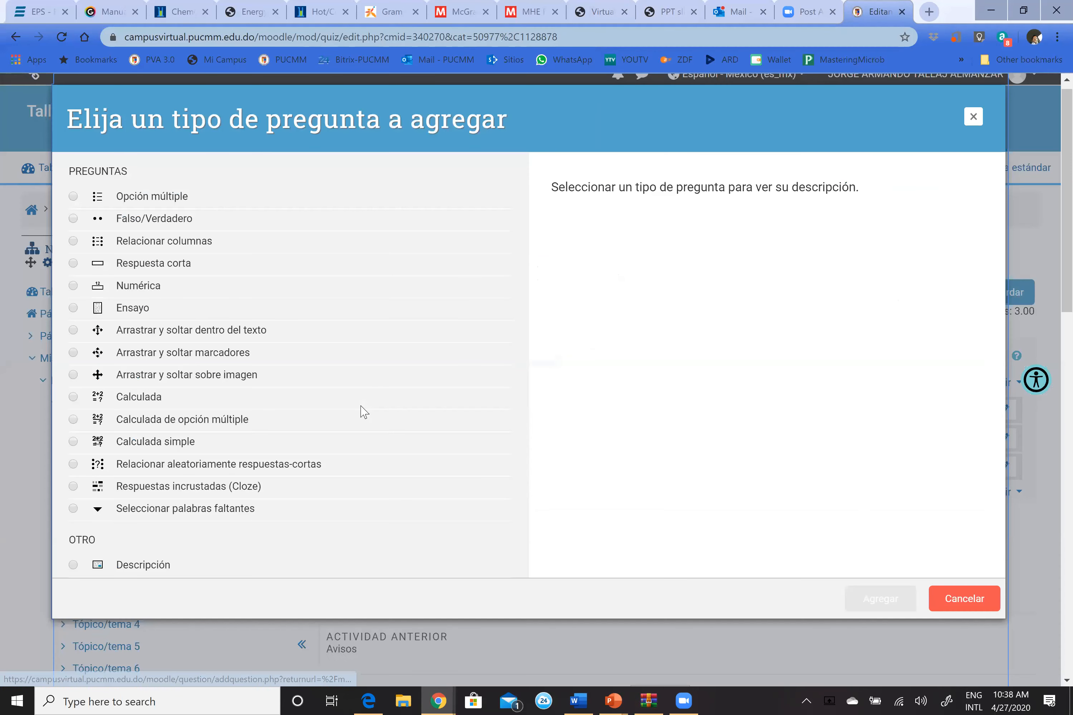
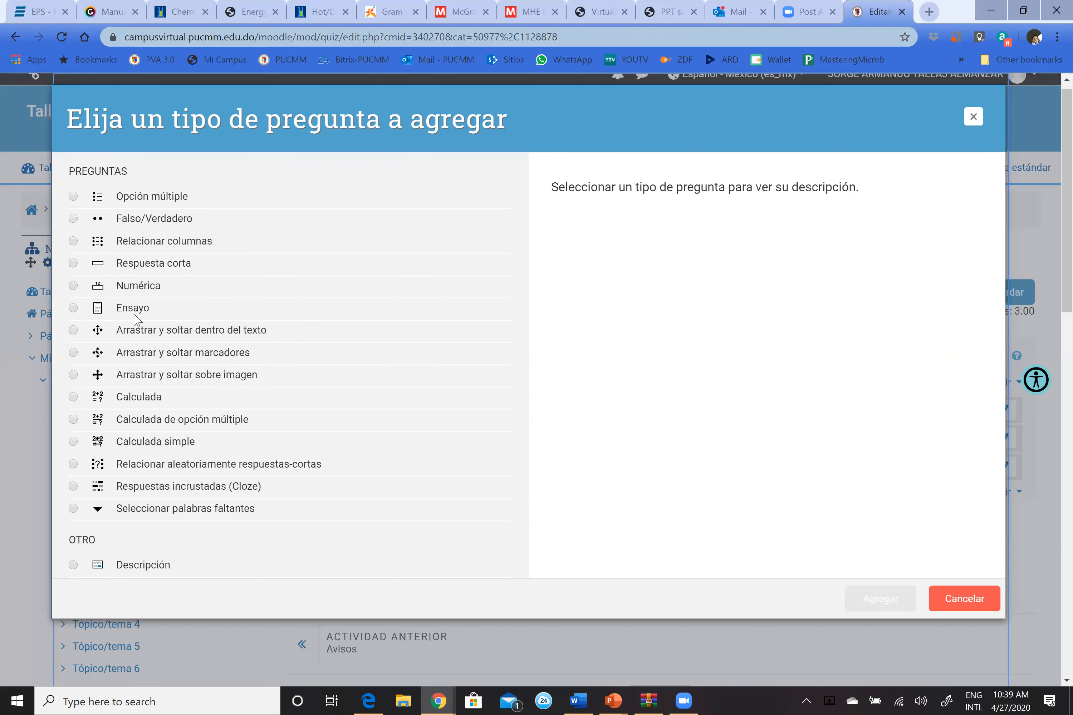
left_click(74, 309)
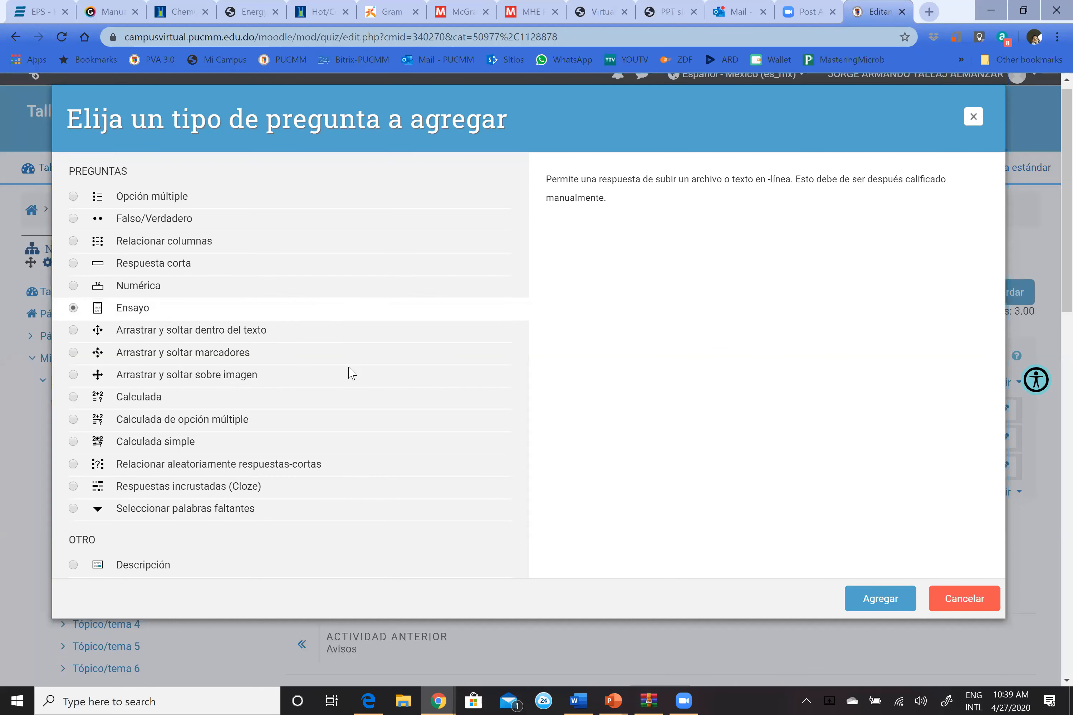
left_click(857, 602)
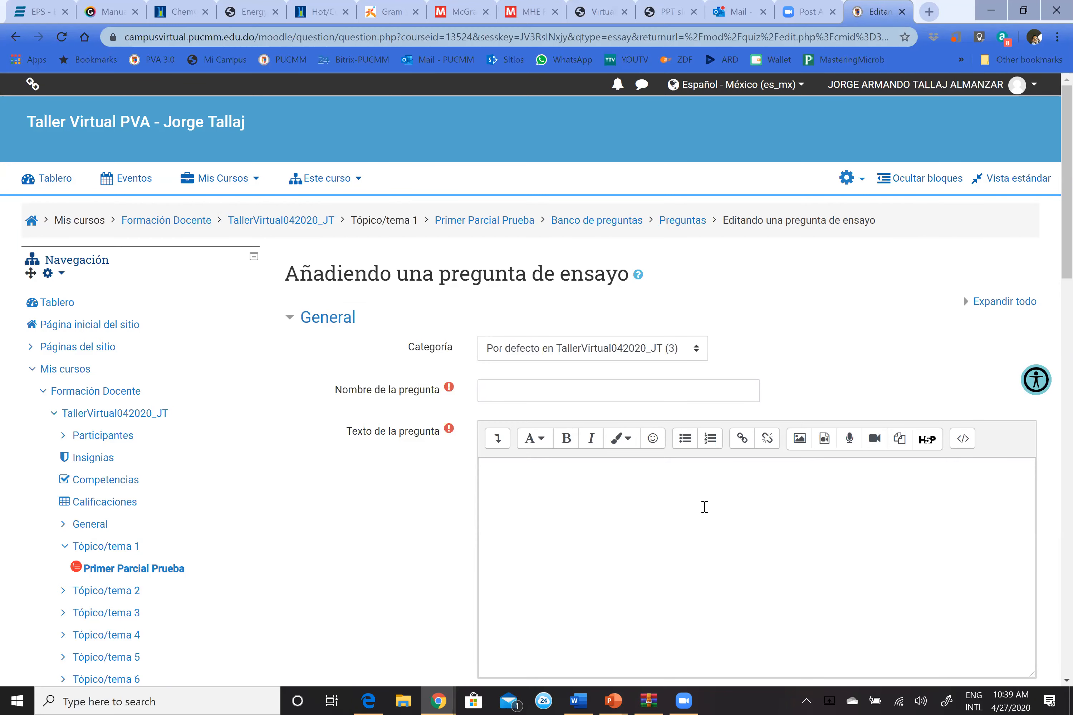
Enter the essay question text "Explique el concepto de la derivada: qué significado tiene, qué información extraemos de ella, etc."
scroll(705, 507, "down", 5)
left_click(705, 295)
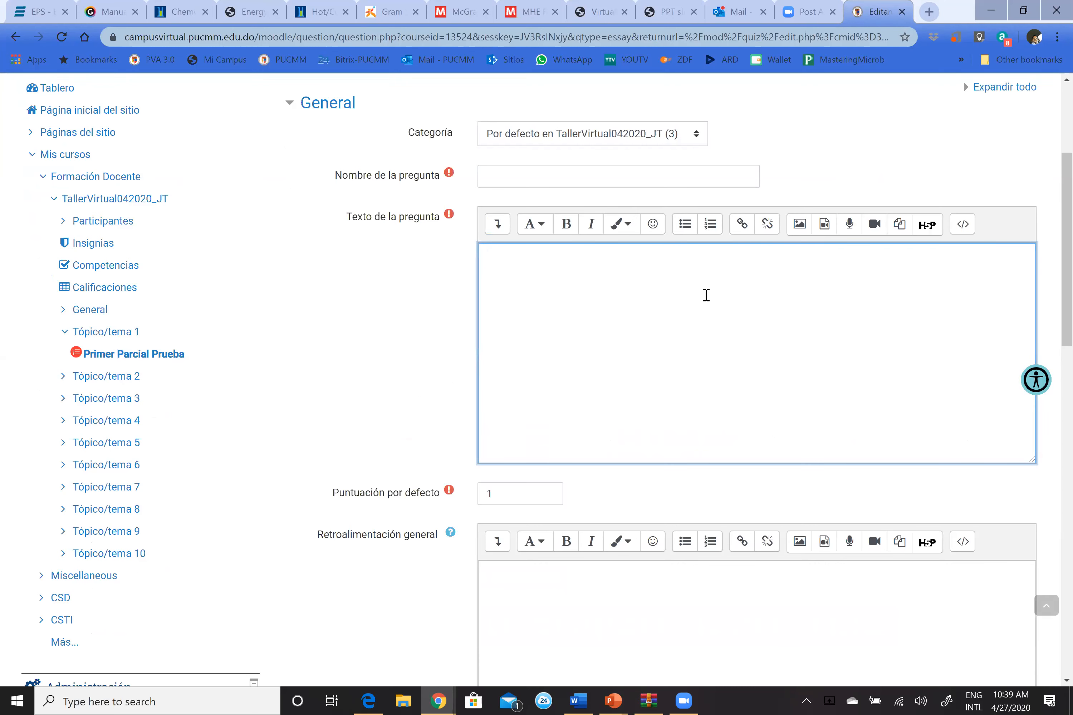
type("Explique el concep")
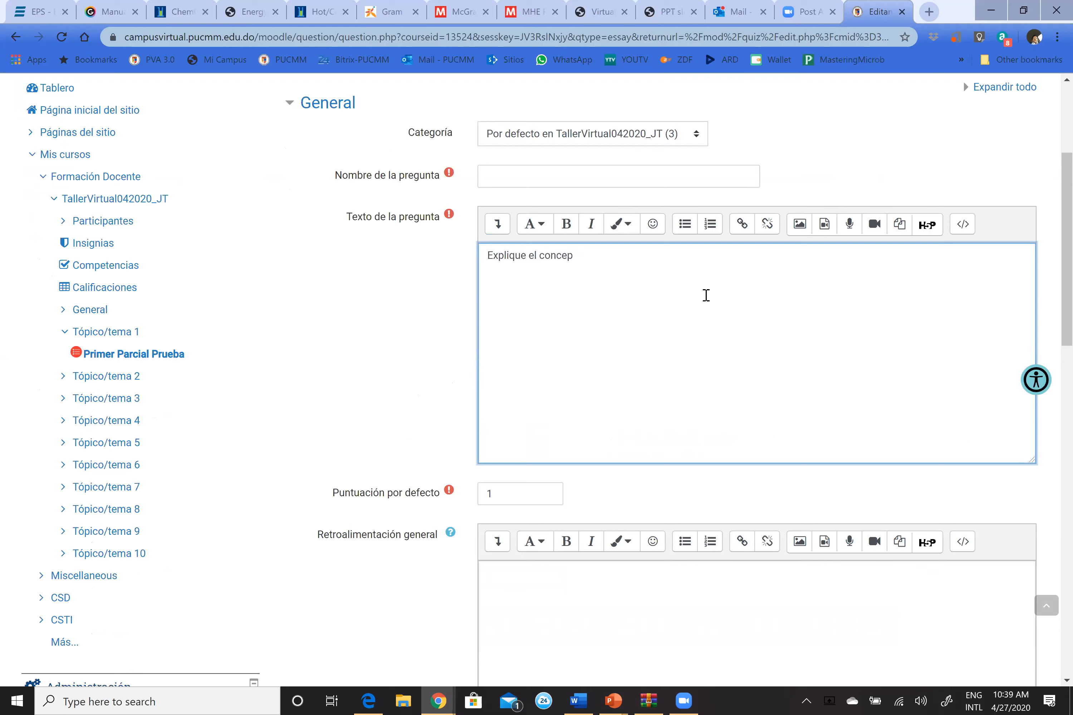
type("to de la derivada: qué significado tiene")
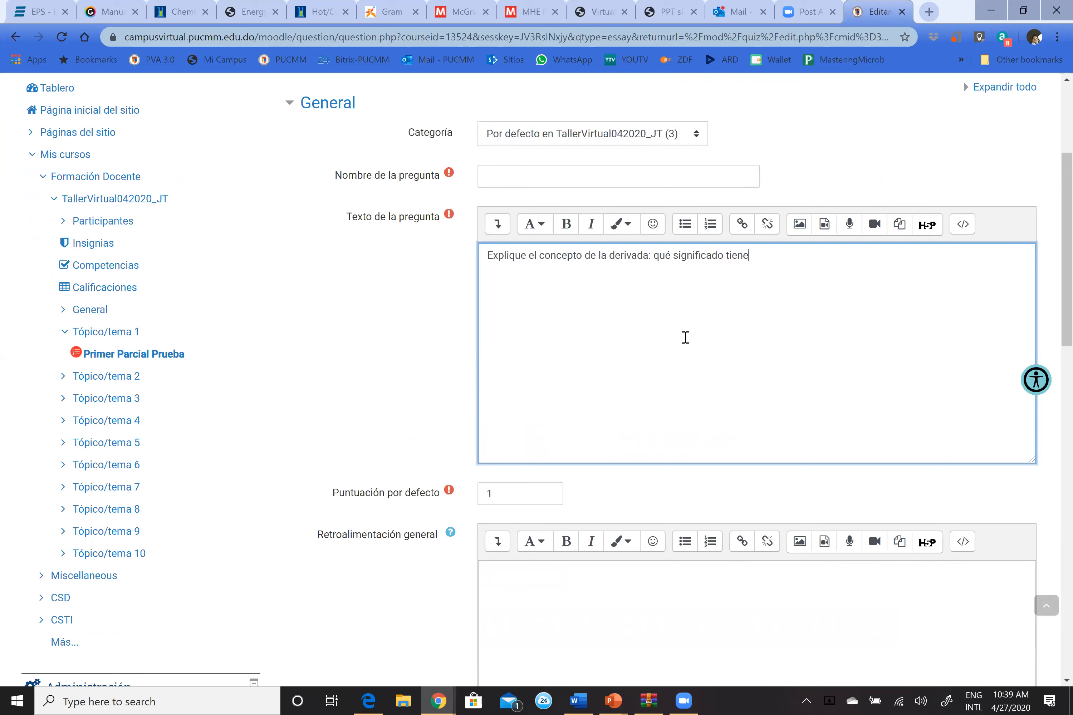
type(", qué información extra")
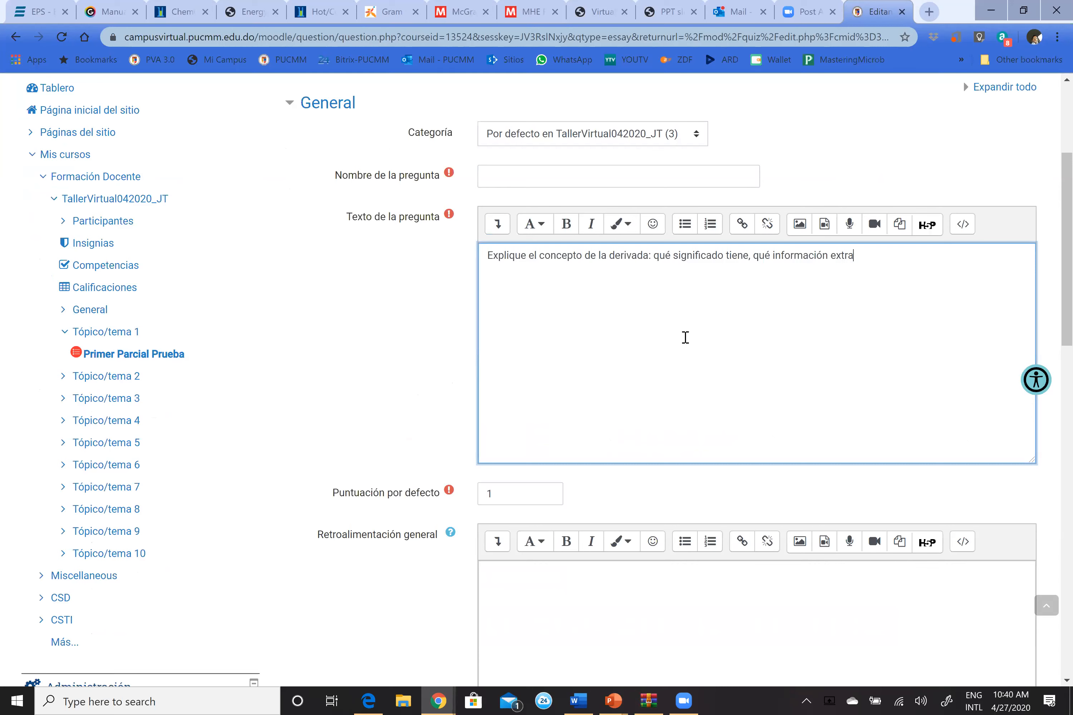
type("emos de ella, etc.")
Name the essay question Ensayo1
scroll(626, 318, "down", 1)
scroll(626, 318, "down", 10)
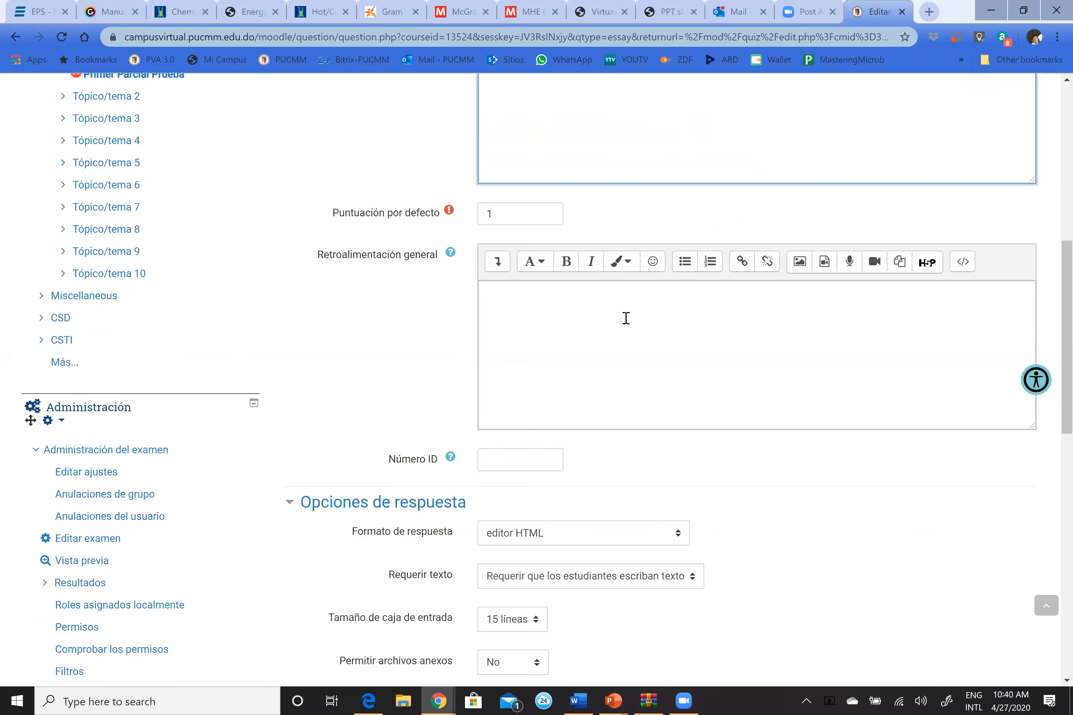
scroll(626, 308, "up", 10)
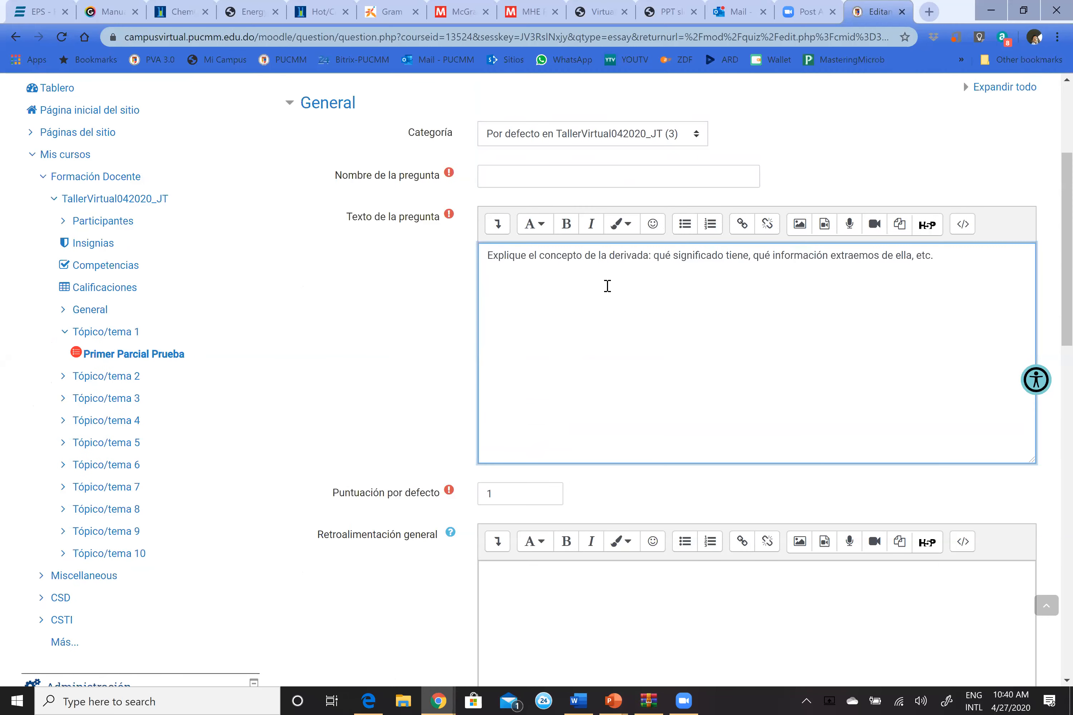
left_click(547, 181)
type("Ensayo1")
scroll(556, 365, "down", 9)
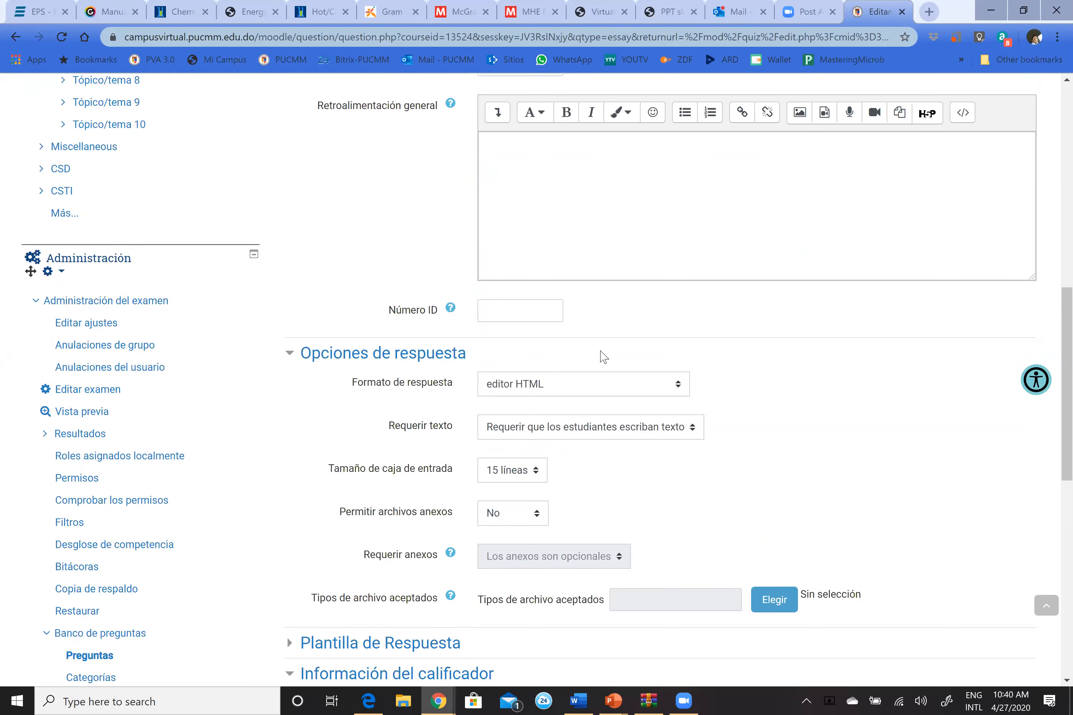
Try an answer input box size of 5 líneas, and set it back to 15 líneas
left_click(536, 471)
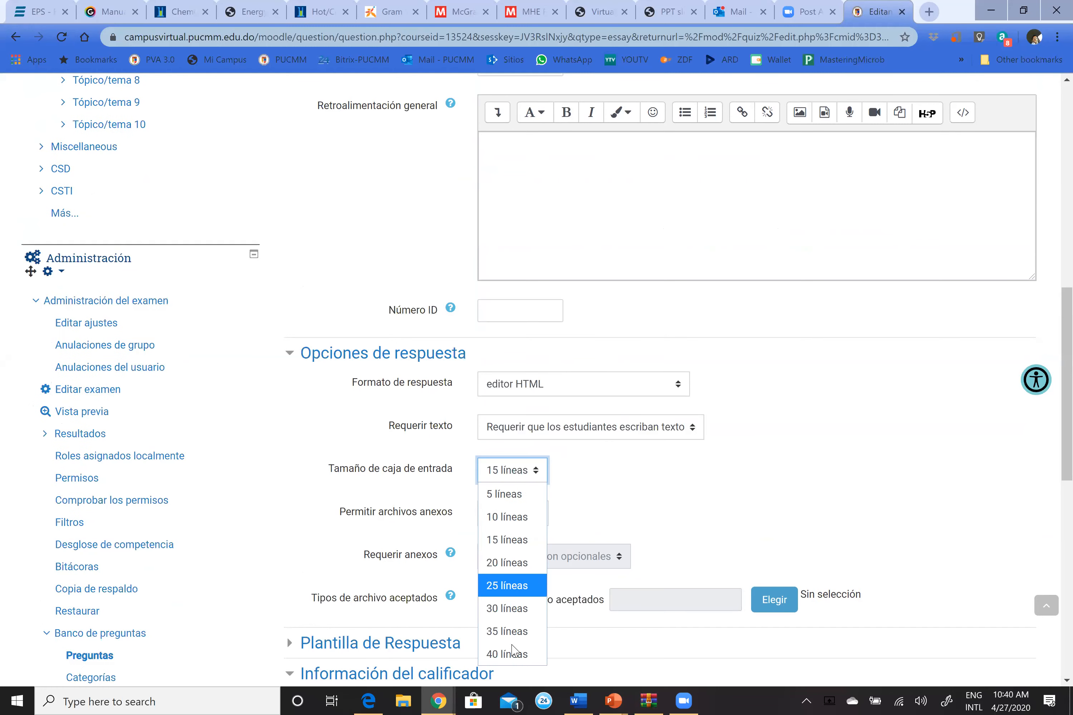
left_click(512, 502)
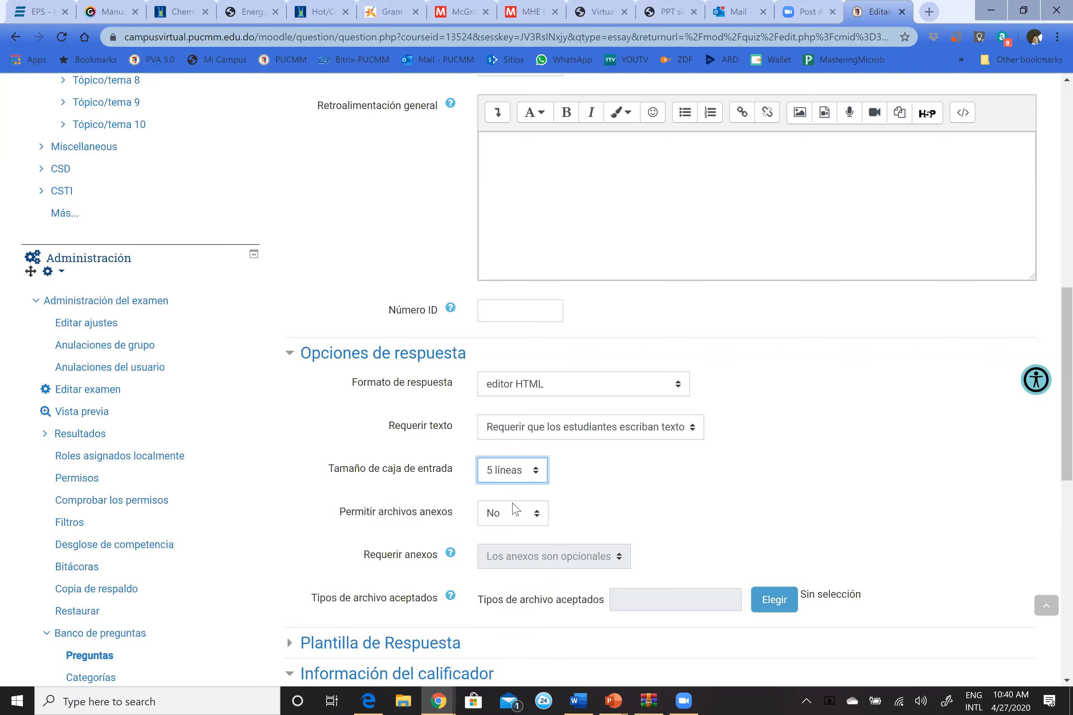
left_click(535, 480)
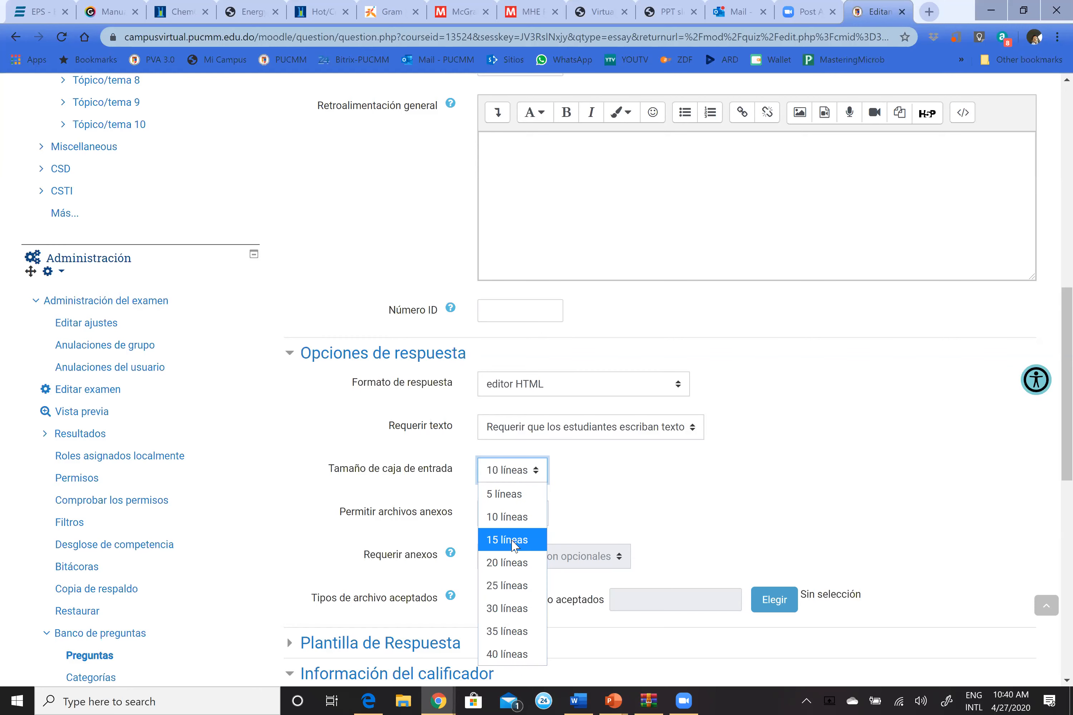
left_click(512, 540)
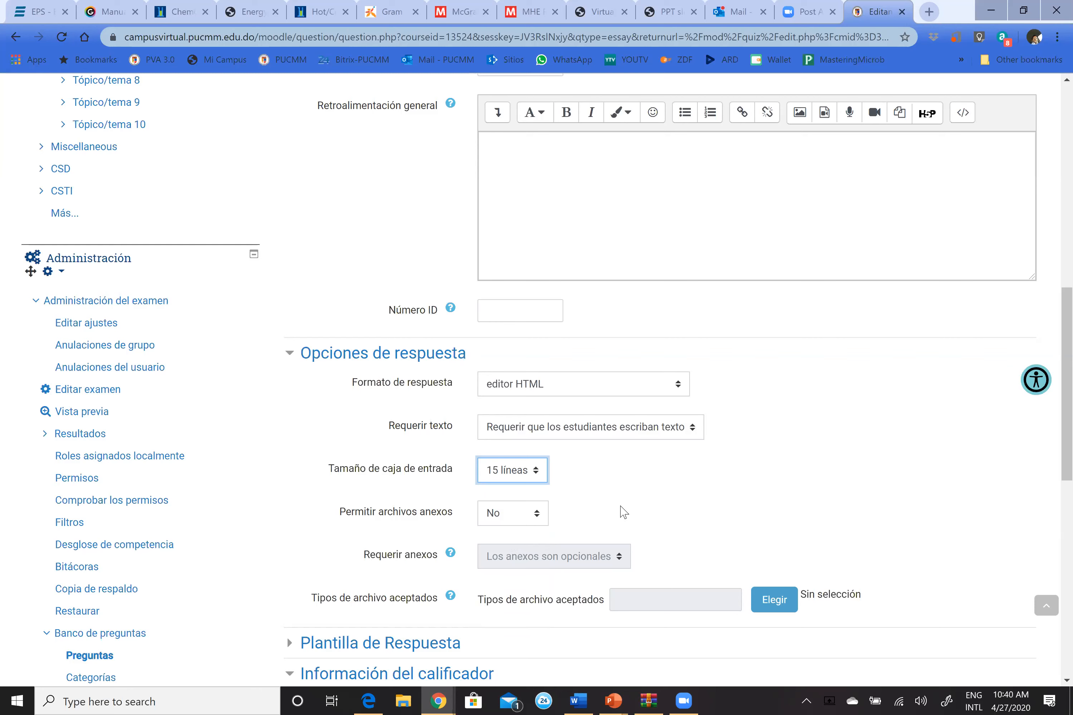
Allow 1 attached file in the response options and set the text requirement to "La escritura de texto es opcional"
left_click(693, 434)
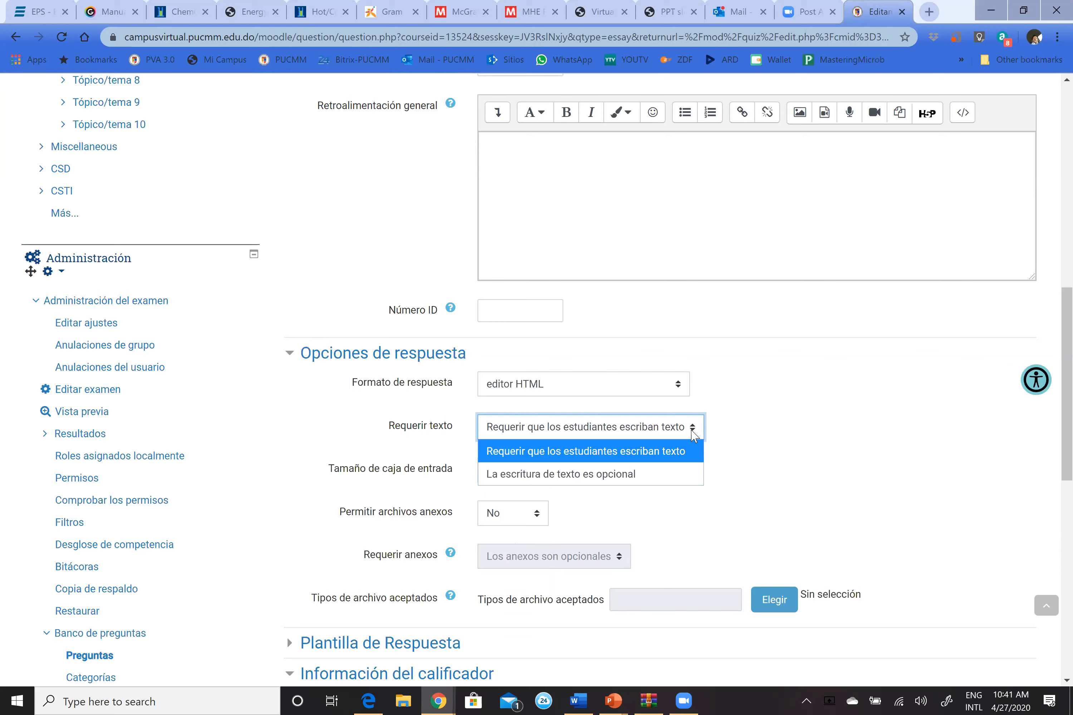
left_click(692, 433)
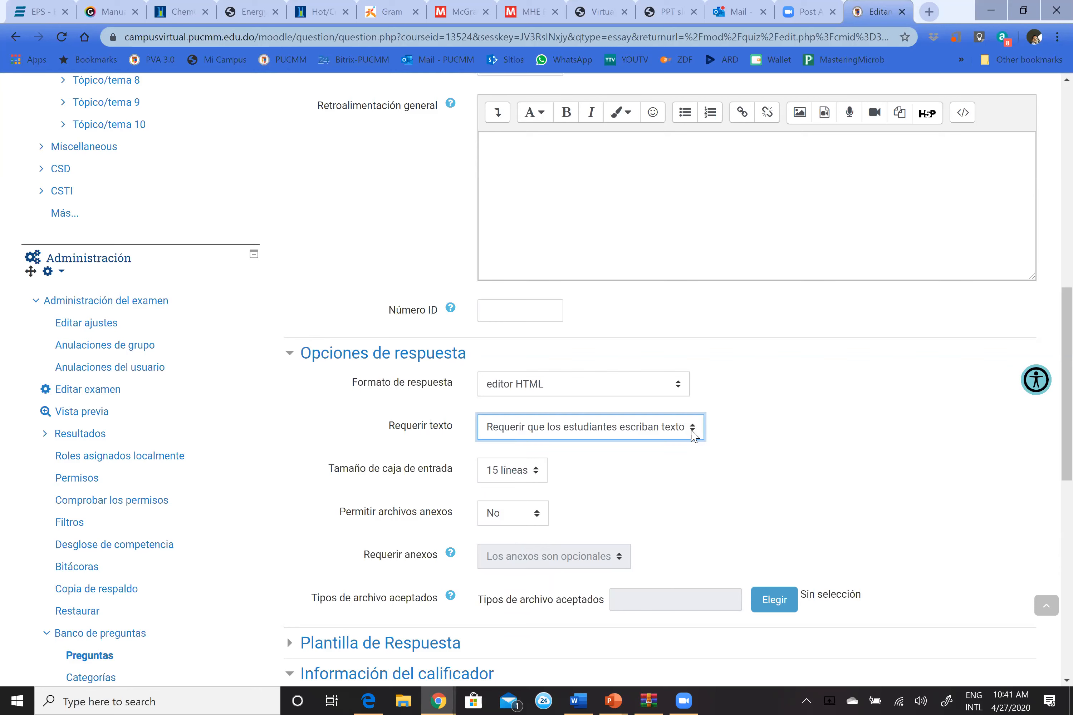
left_click(543, 519)
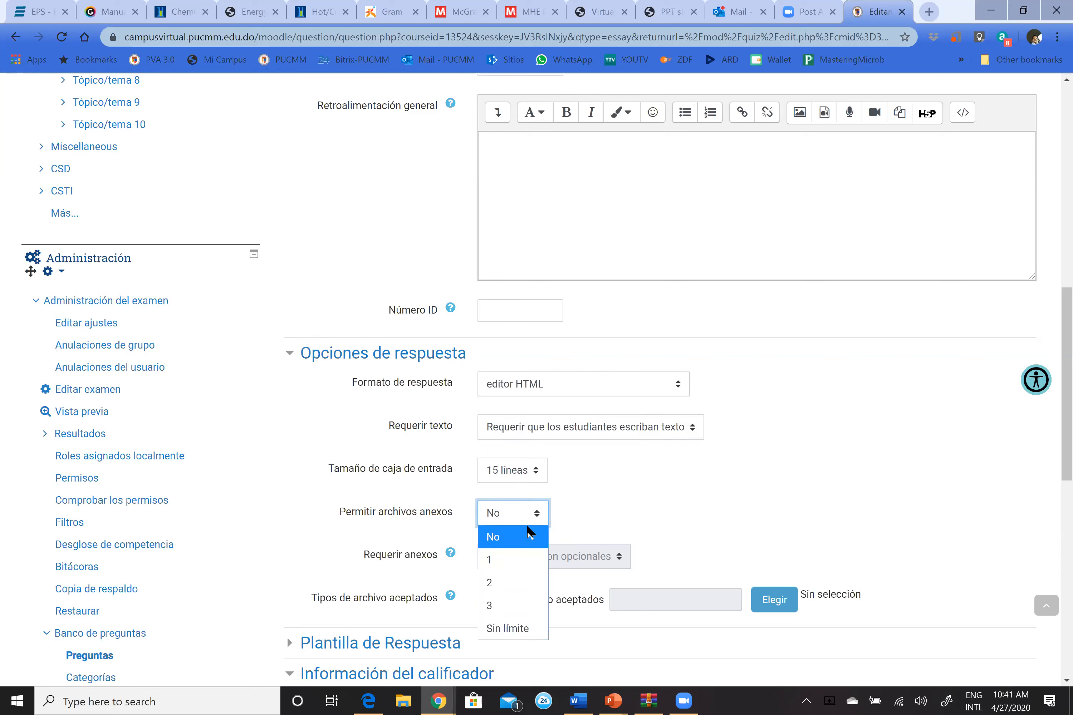
left_click(503, 560)
left_click(677, 432)
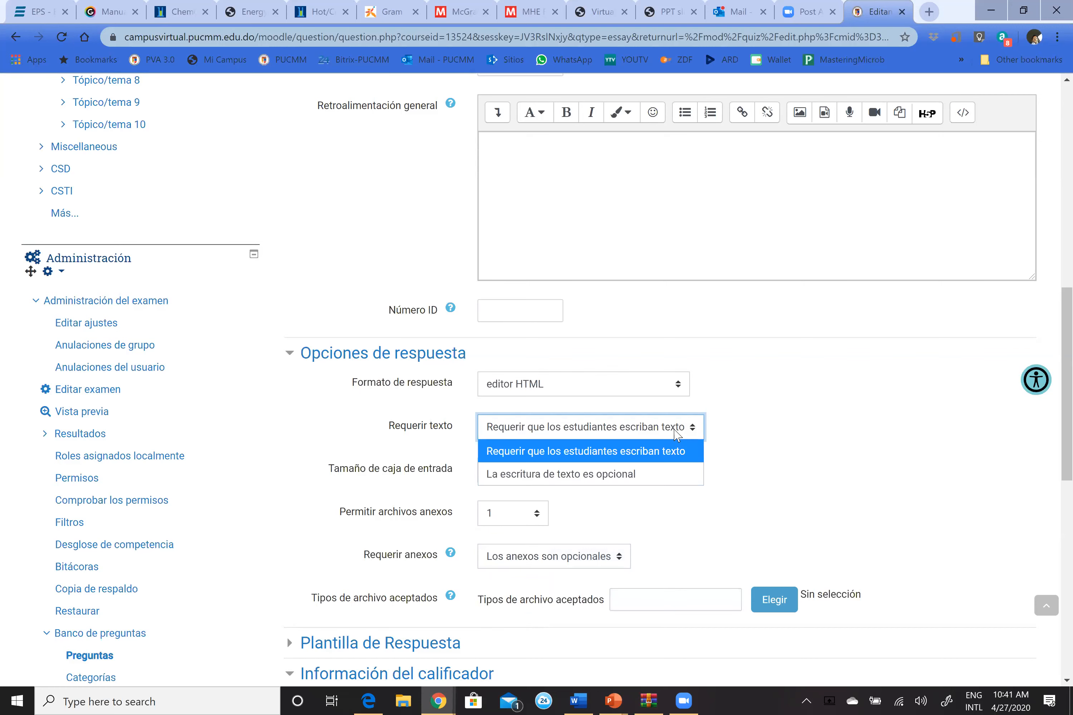
left_click(642, 475)
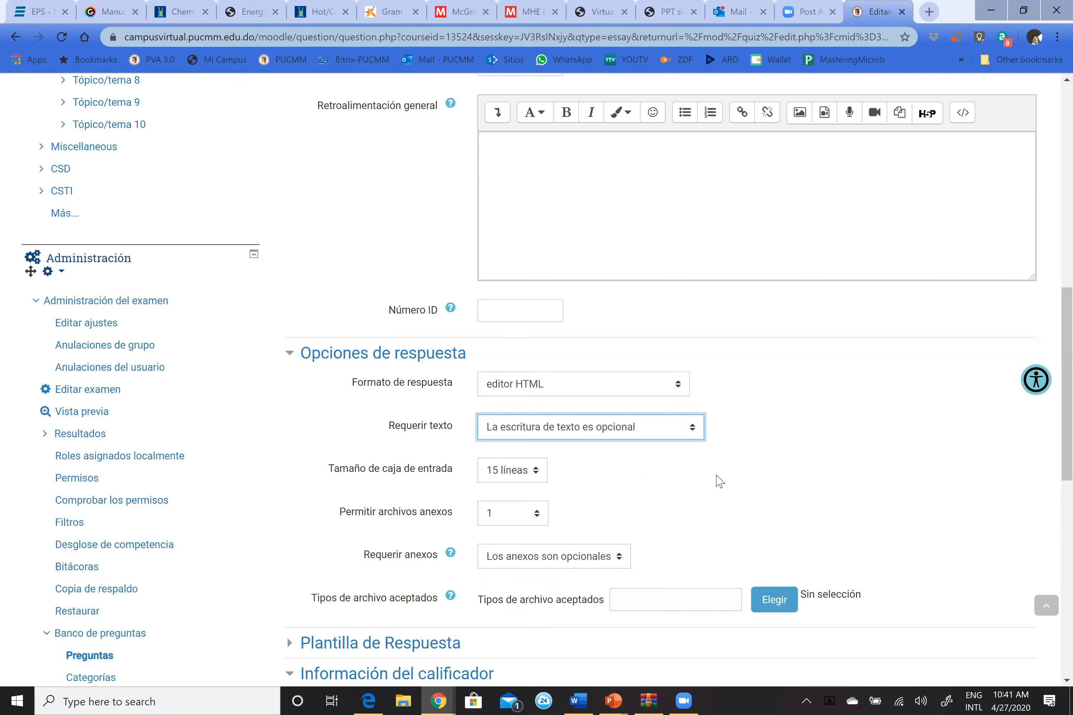
Review the essay question's text, general feedback and response options
scroll(748, 480, "up", 5)
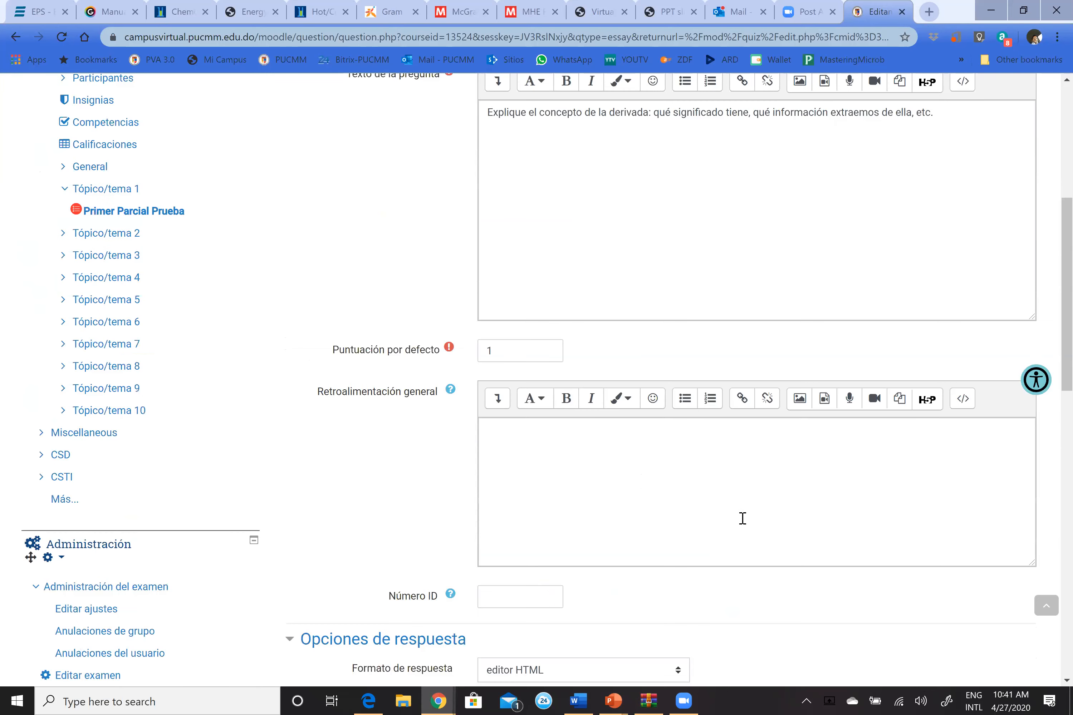
scroll(742, 530, "down", 1)
scroll(776, 512, "down", 3)
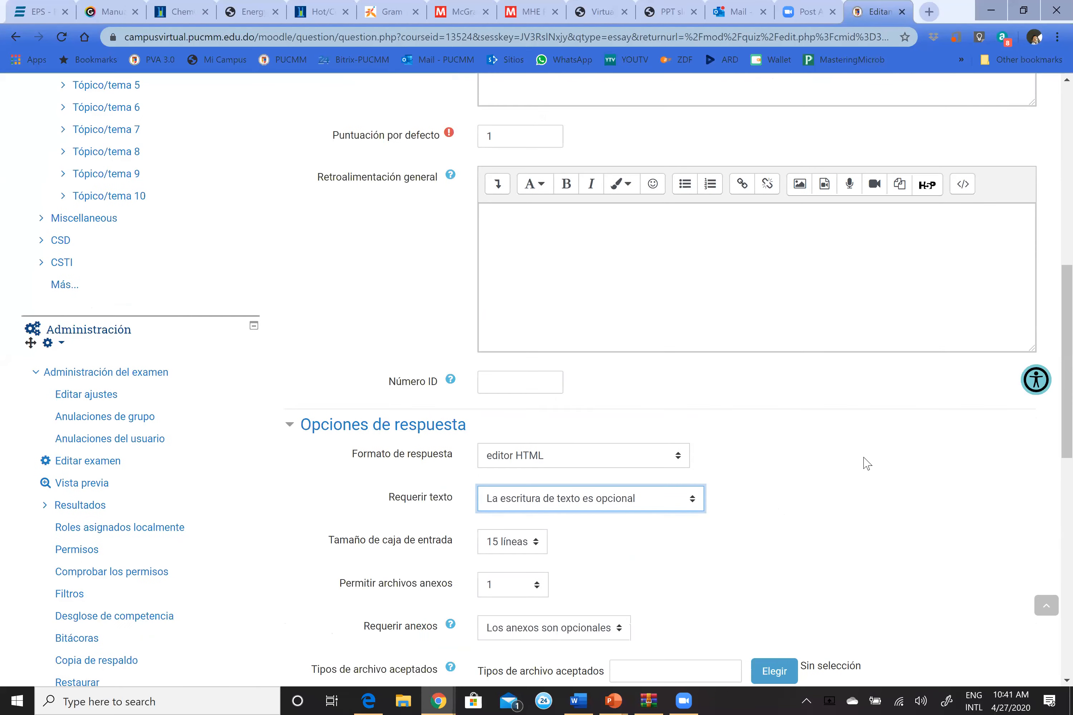
scroll(867, 463, "down", 1)
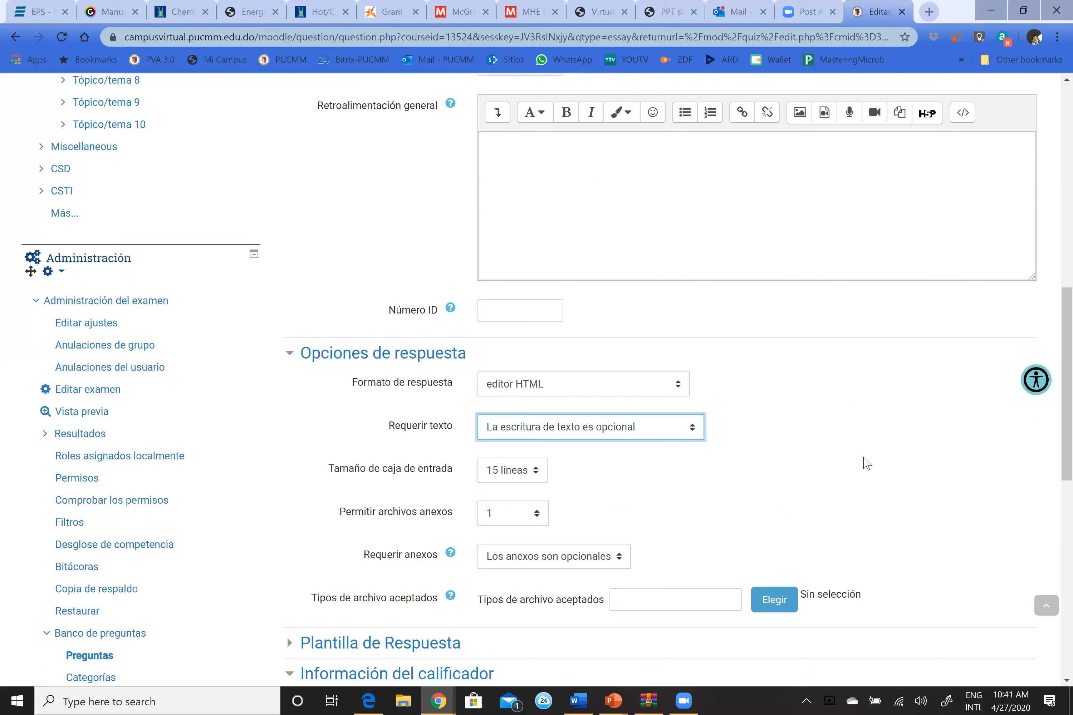
scroll(798, 445, "up", 7)
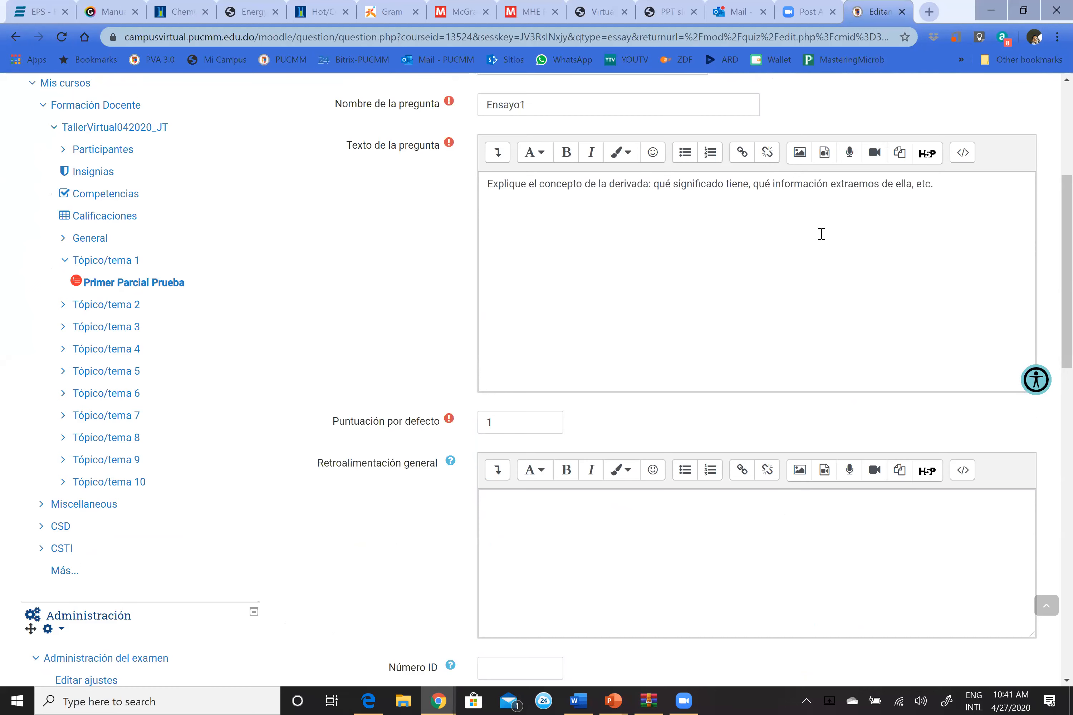
scroll(757, 326, "down", 5)
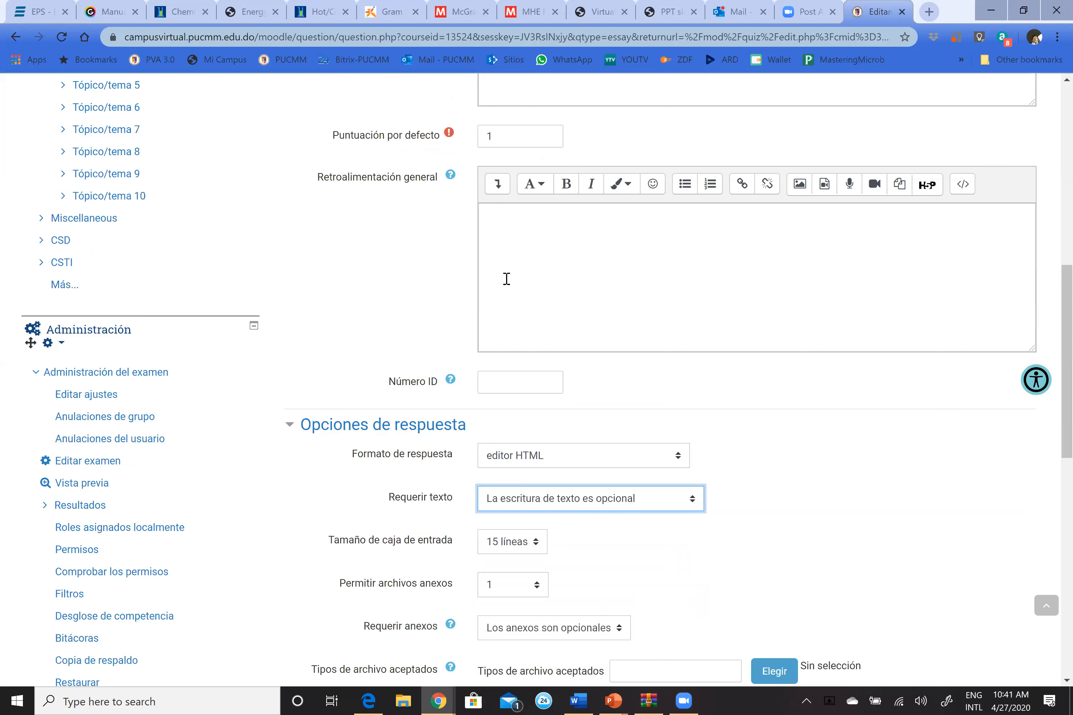
scroll(541, 254, "up", 5)
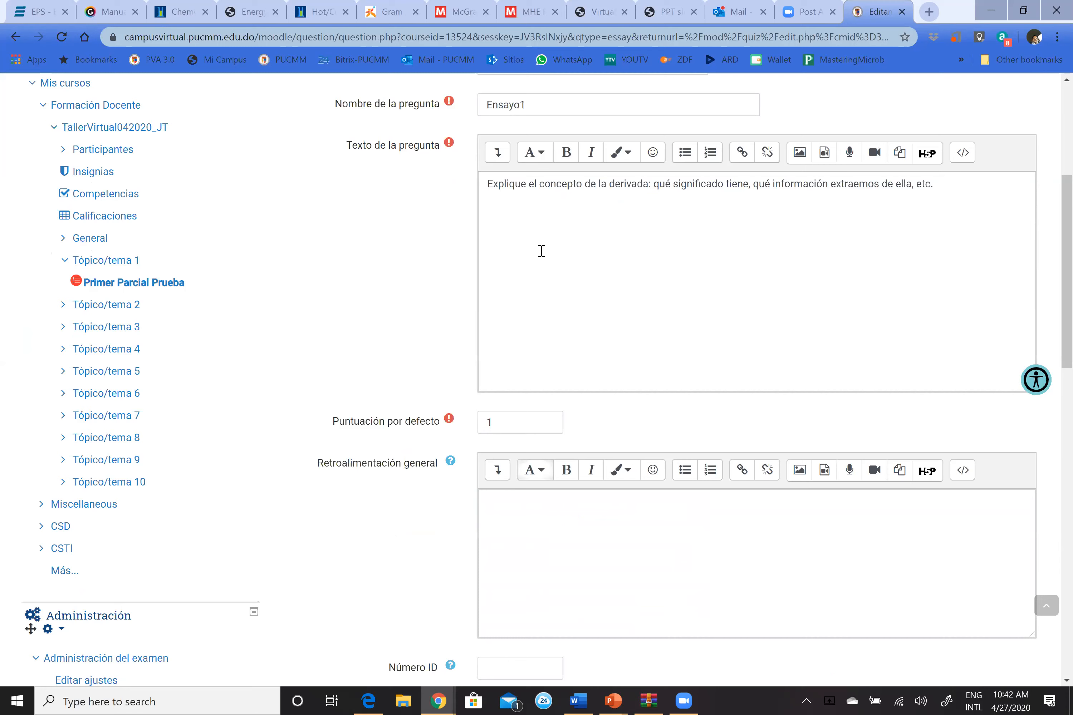
Show the extra formatting tools of the question text and browse MathType's symbol, arrow, Greek, matrix, bracket and calculus palettes without inserting an equation
left_click(499, 157)
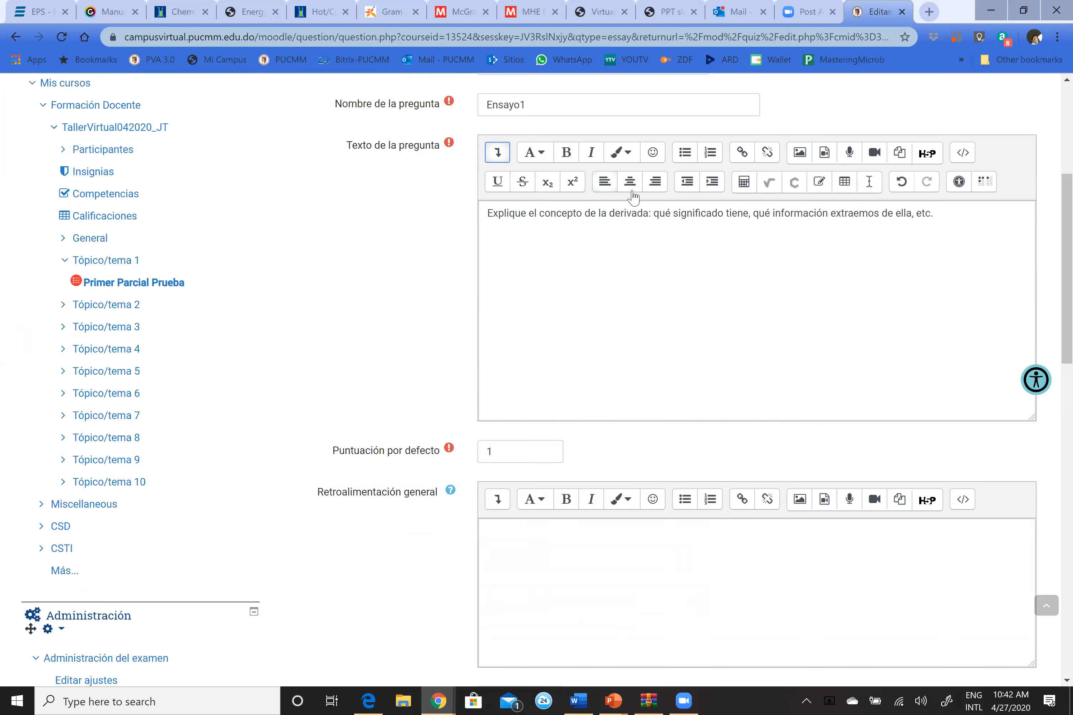
left_click(770, 183)
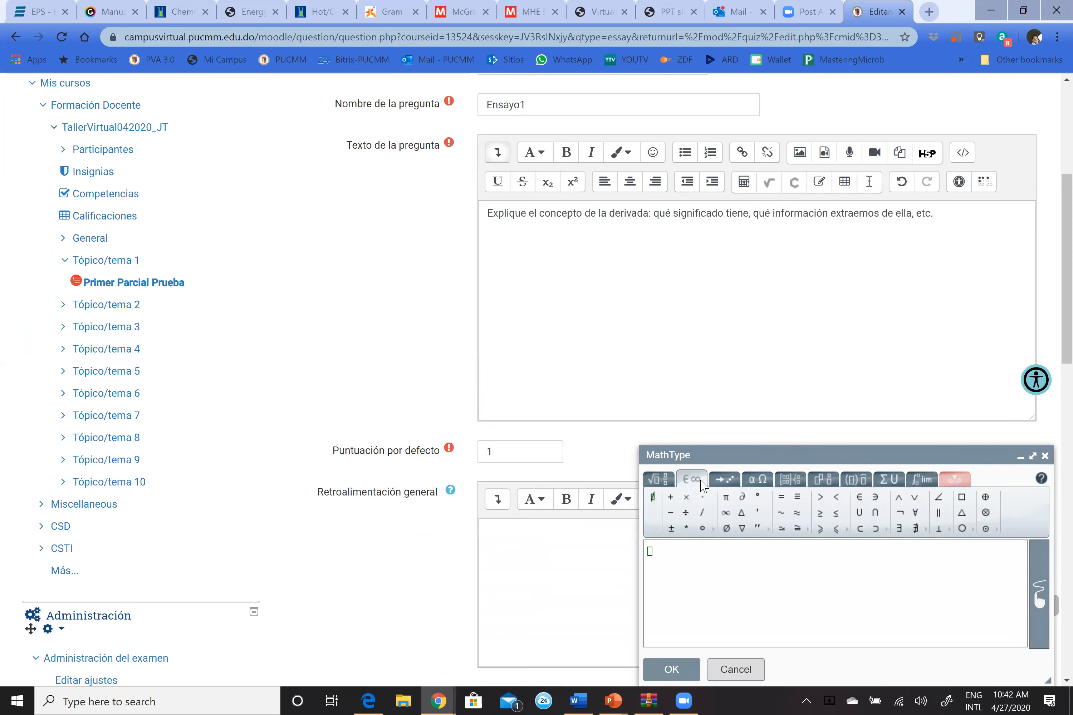
left_click(727, 483)
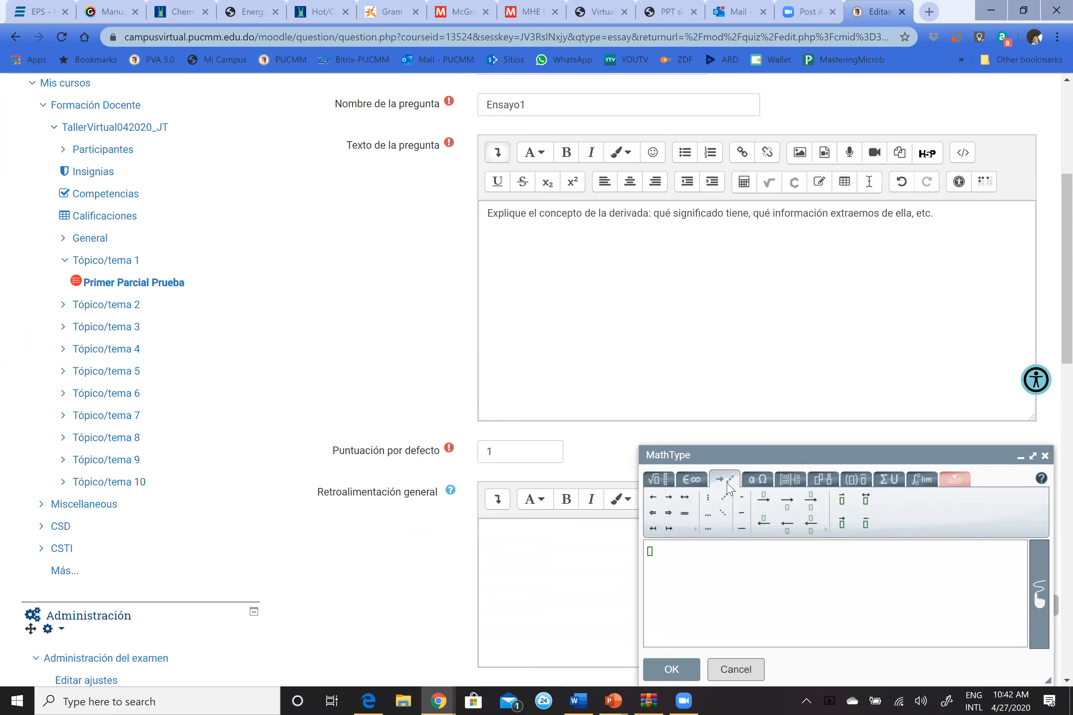
left_click(757, 482)
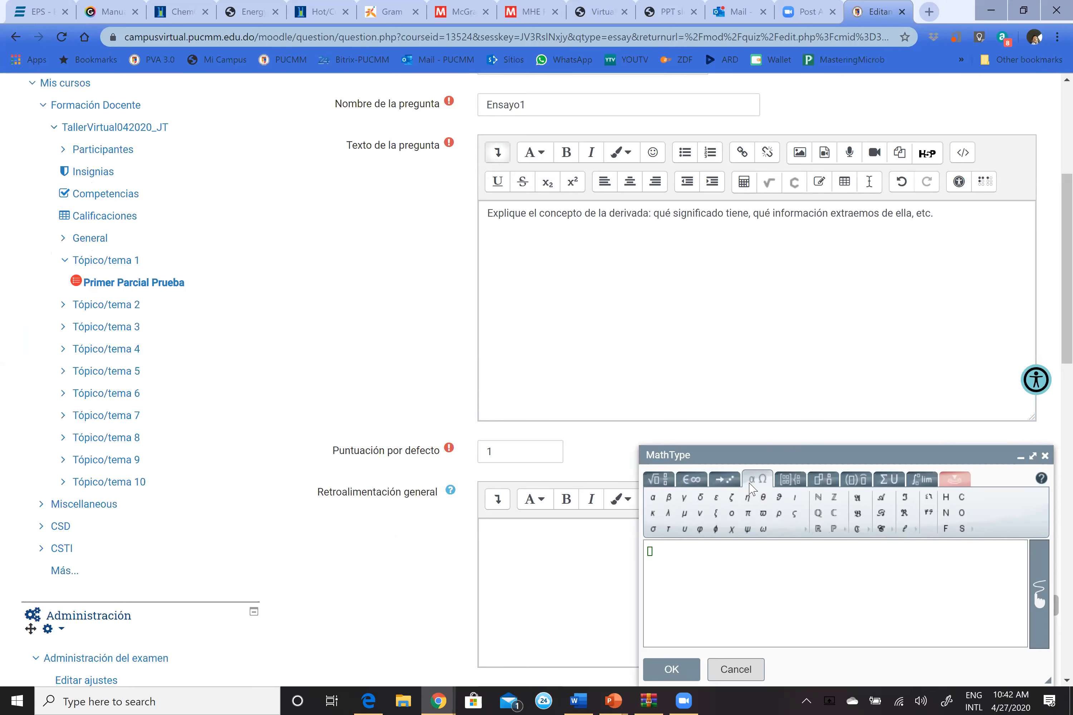
left_click(790, 481)
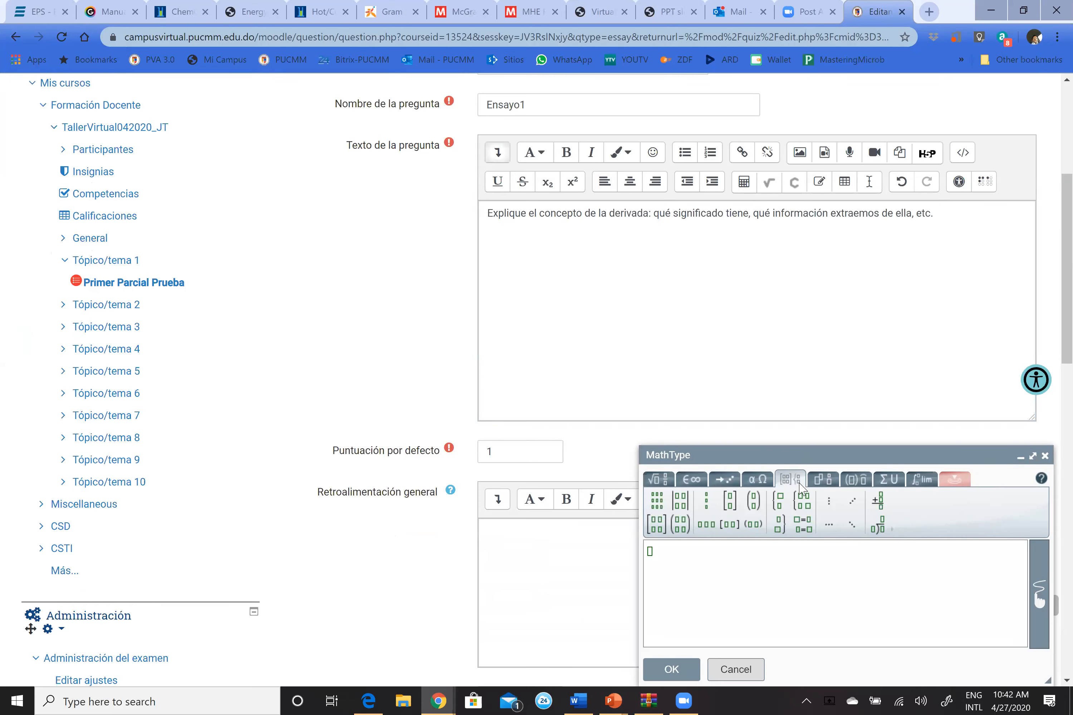
left_click(822, 483)
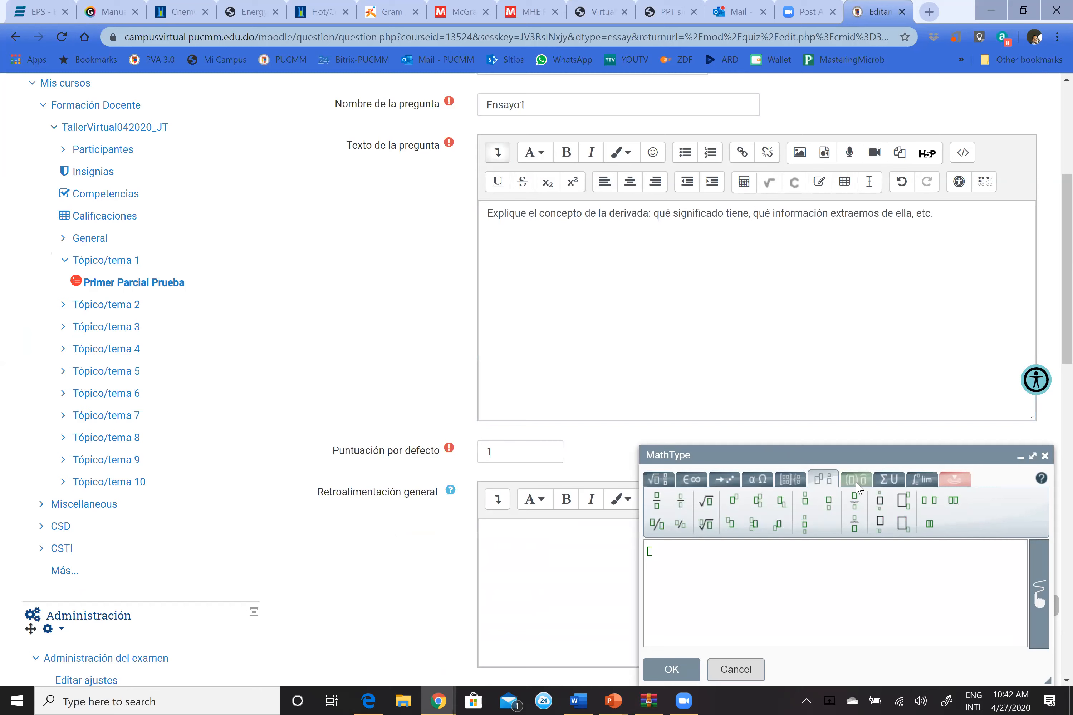
left_click(852, 483)
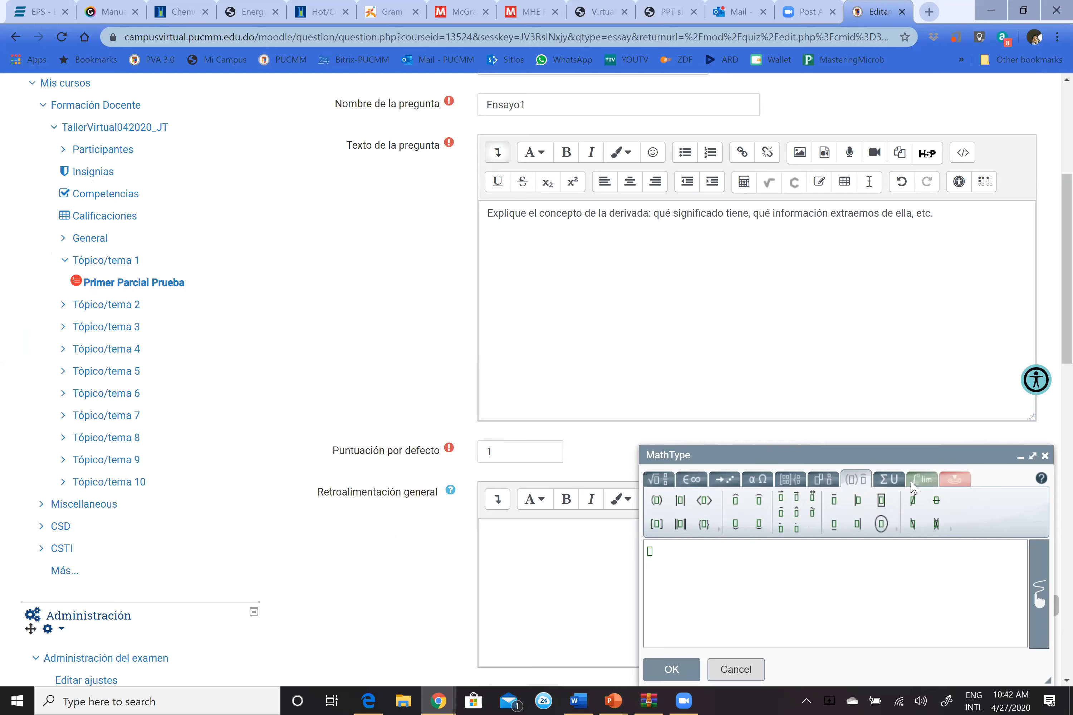
left_click(923, 480)
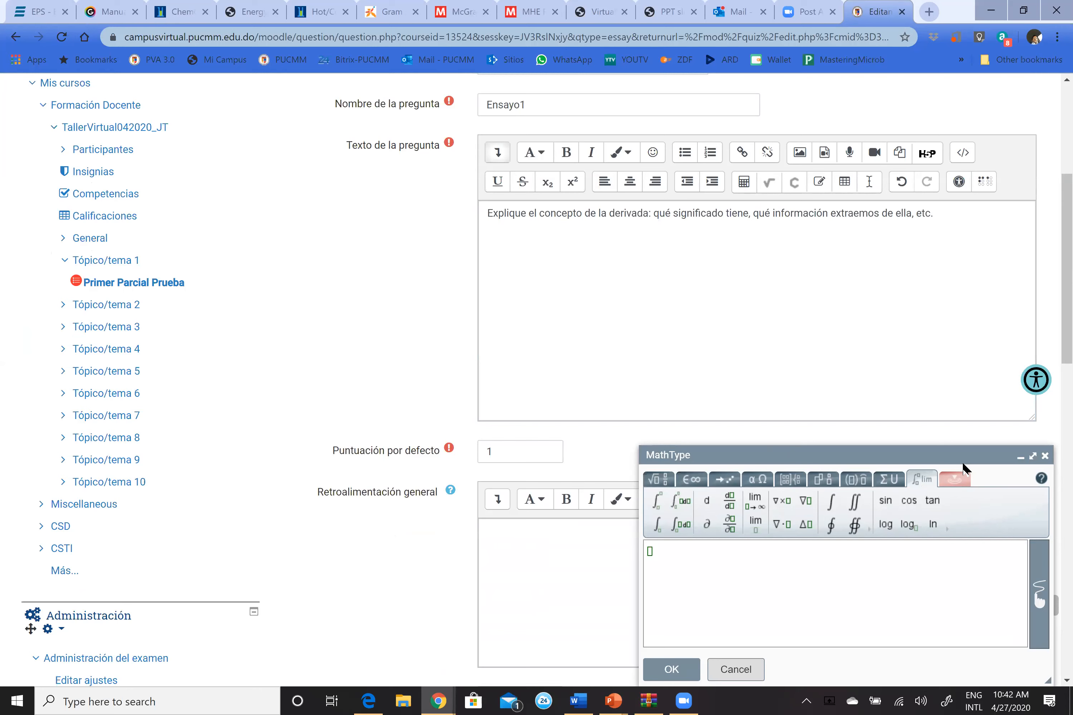
left_click(1046, 457)
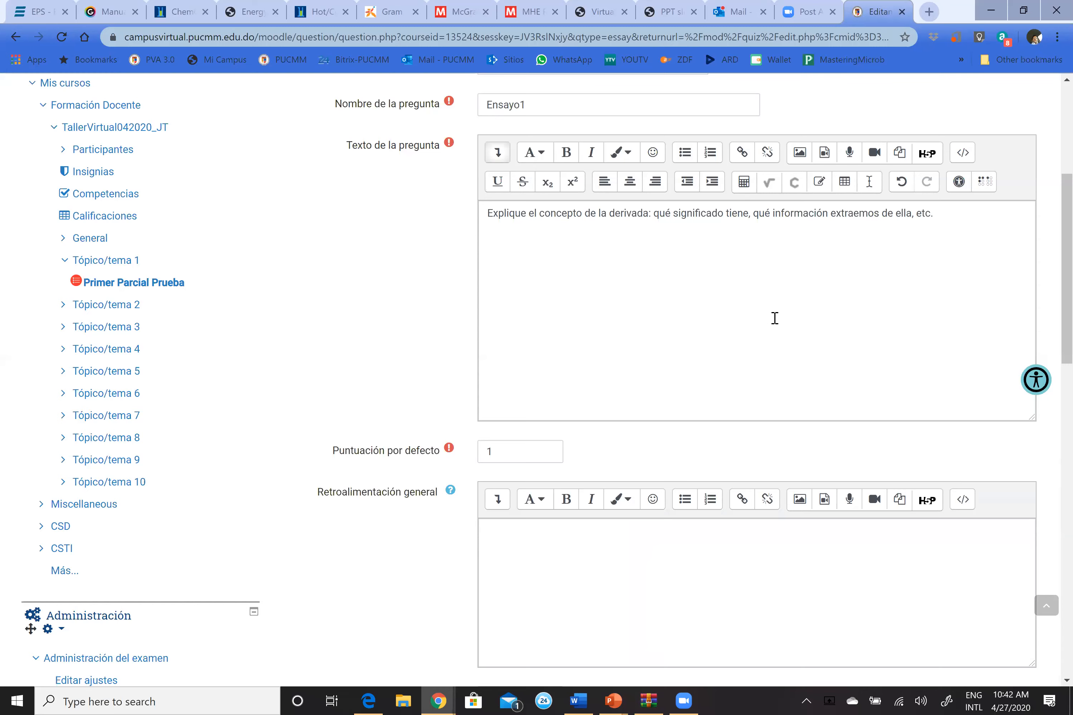
Check the whole essay question form, from the name and question text through the response options to the grader information
scroll(775, 319, "down", 8)
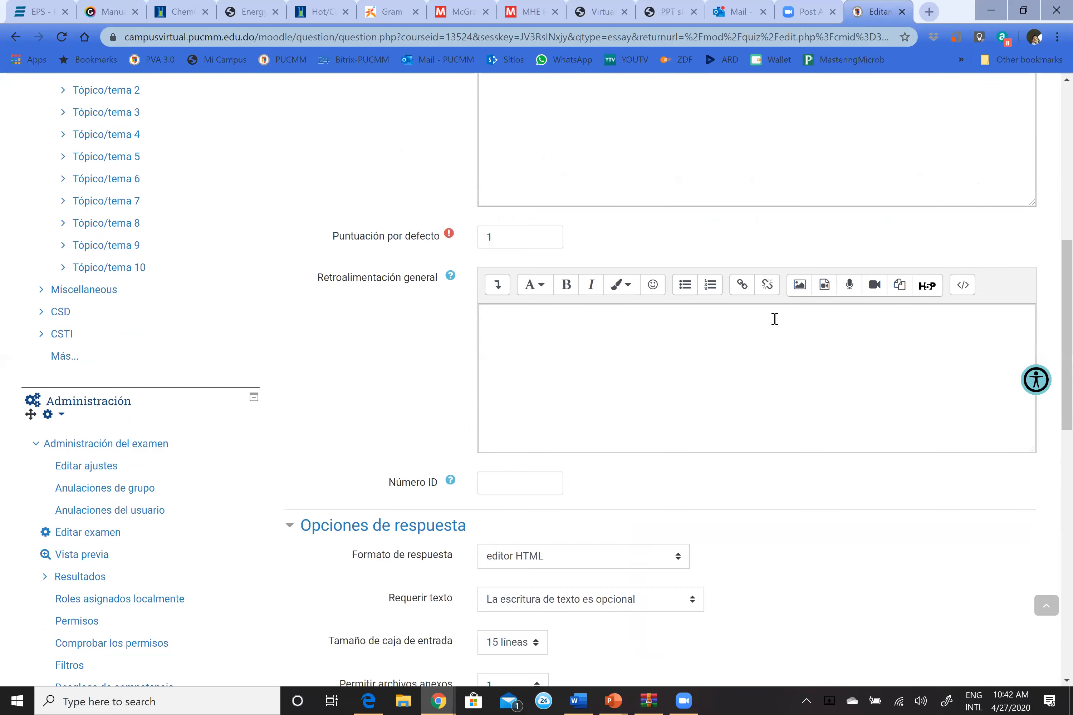
scroll(774, 319, "down", 3)
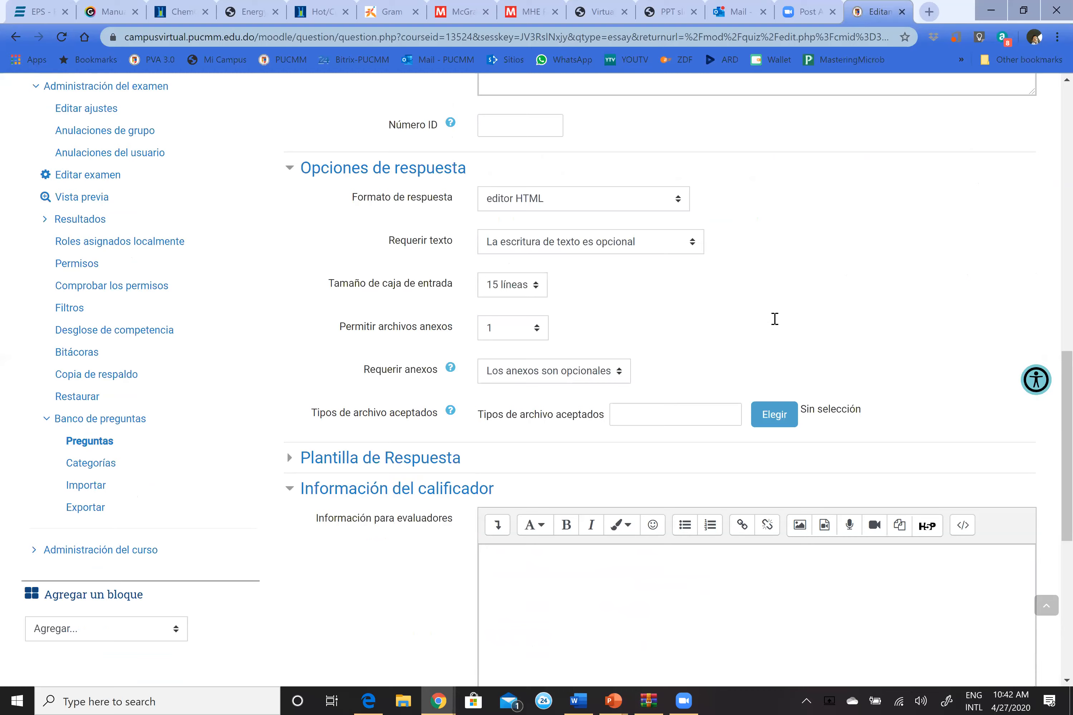
scroll(774, 318, "up", 5)
scroll(778, 324, "up", 8)
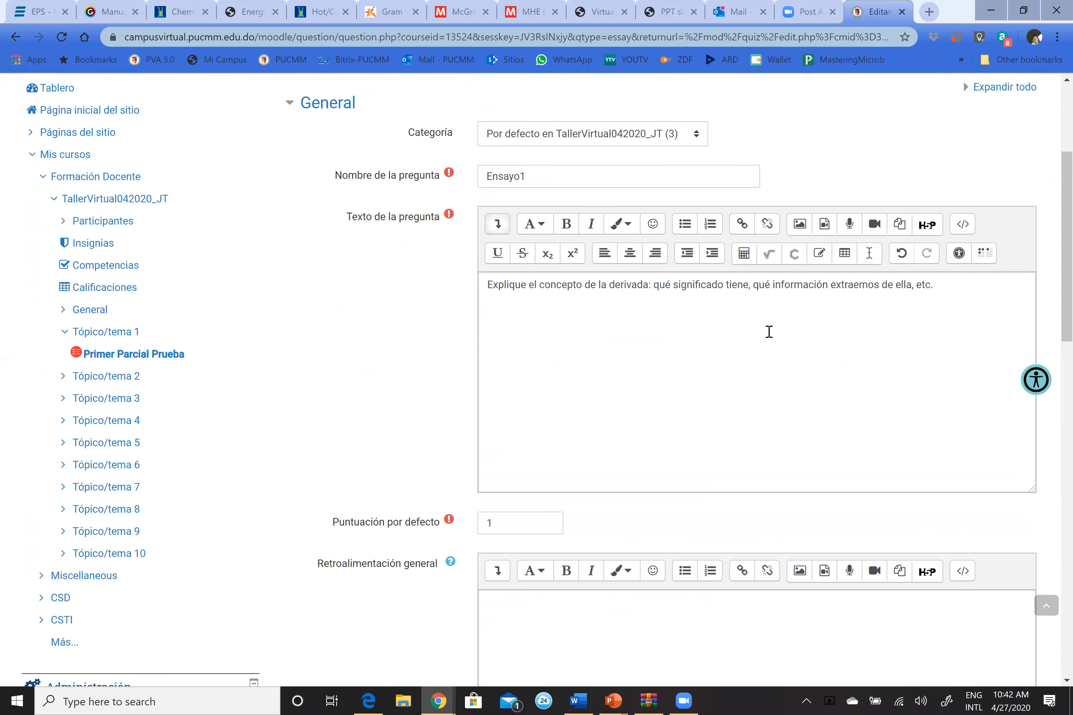
scroll(768, 332, "down", 9)
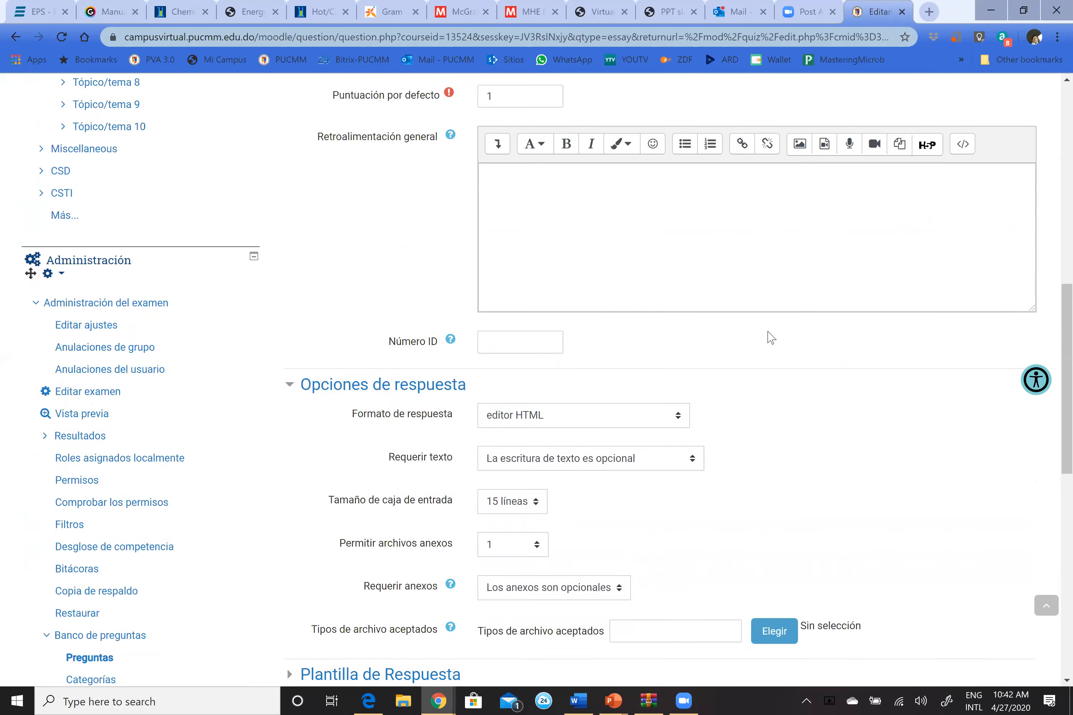
scroll(768, 337, "down", 1)
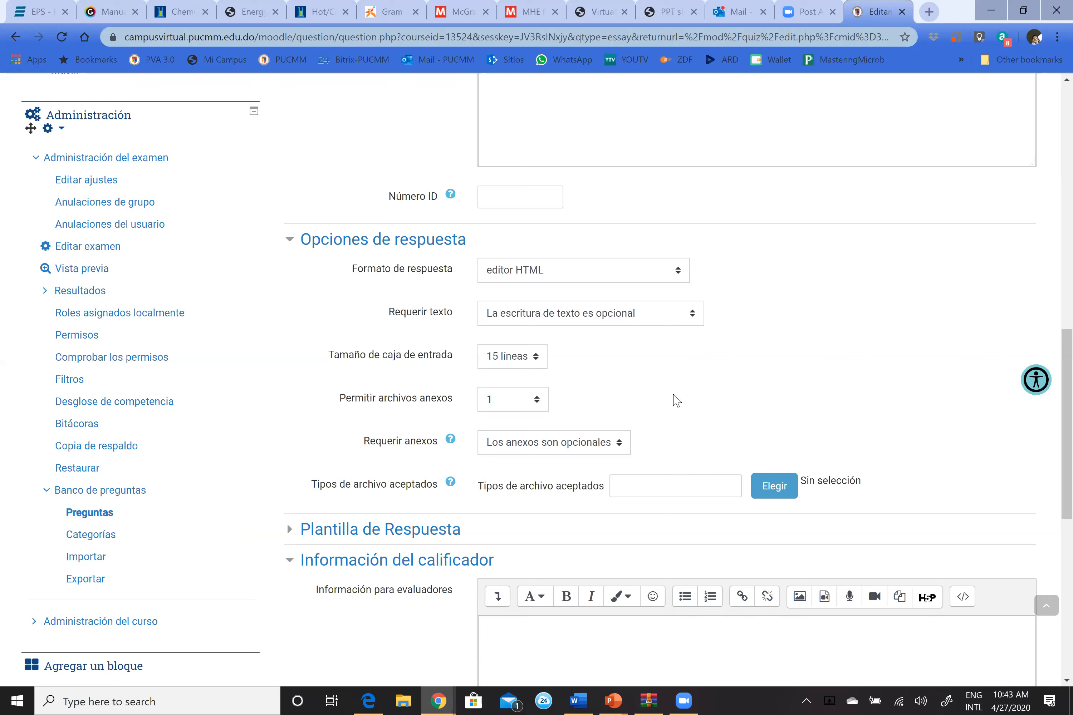
scroll(695, 400, "down", 7)
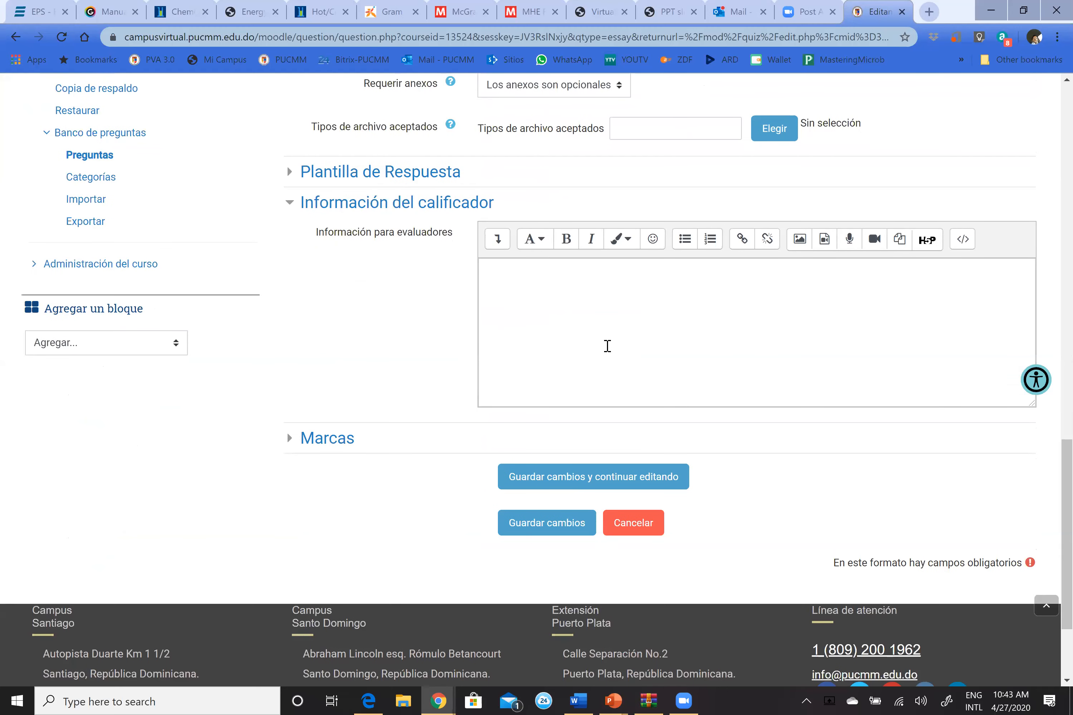
scroll(606, 345, "up", 7)
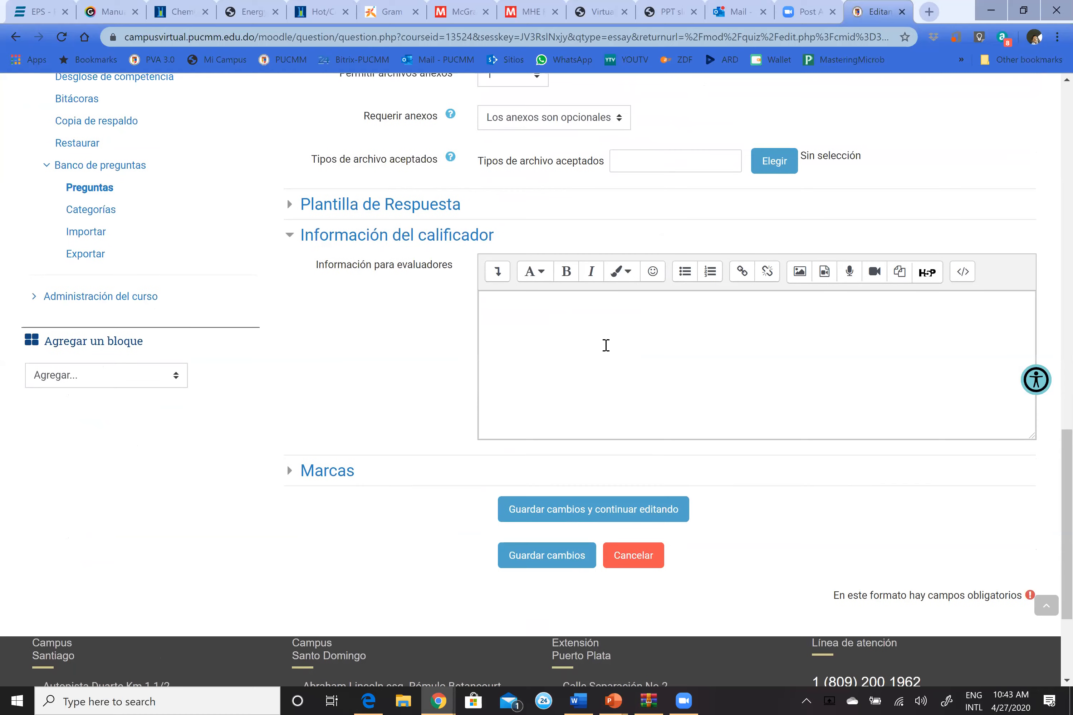
scroll(608, 351, "up", 11)
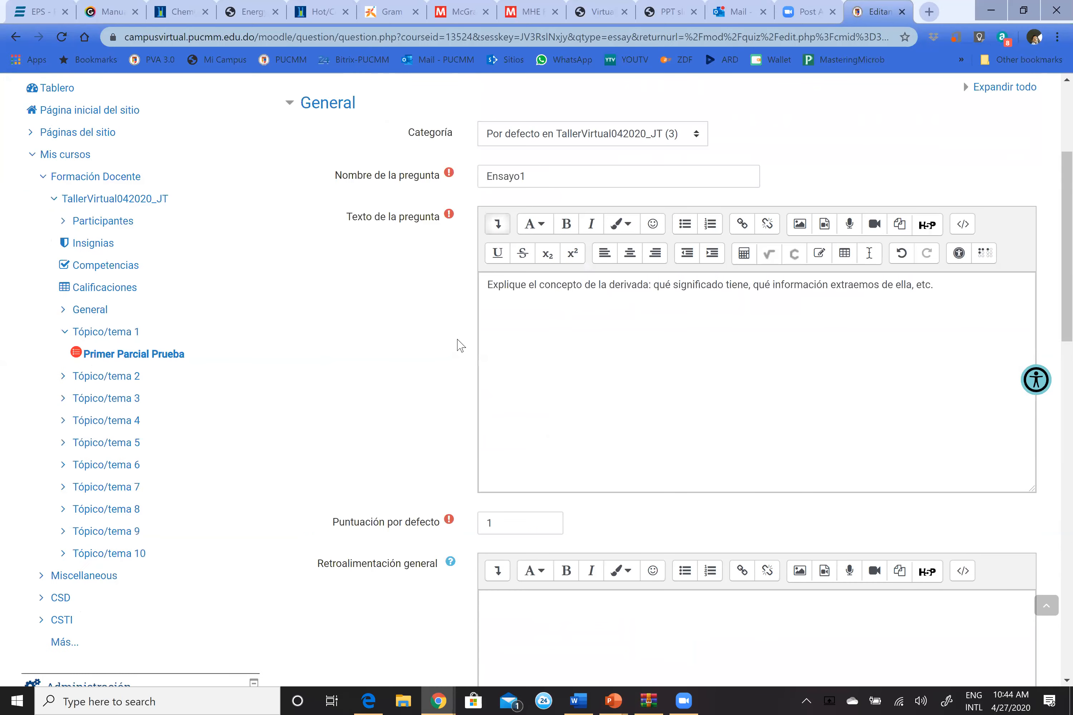
scroll(458, 345, "up", 4)
scroll(459, 345, "down", 15)
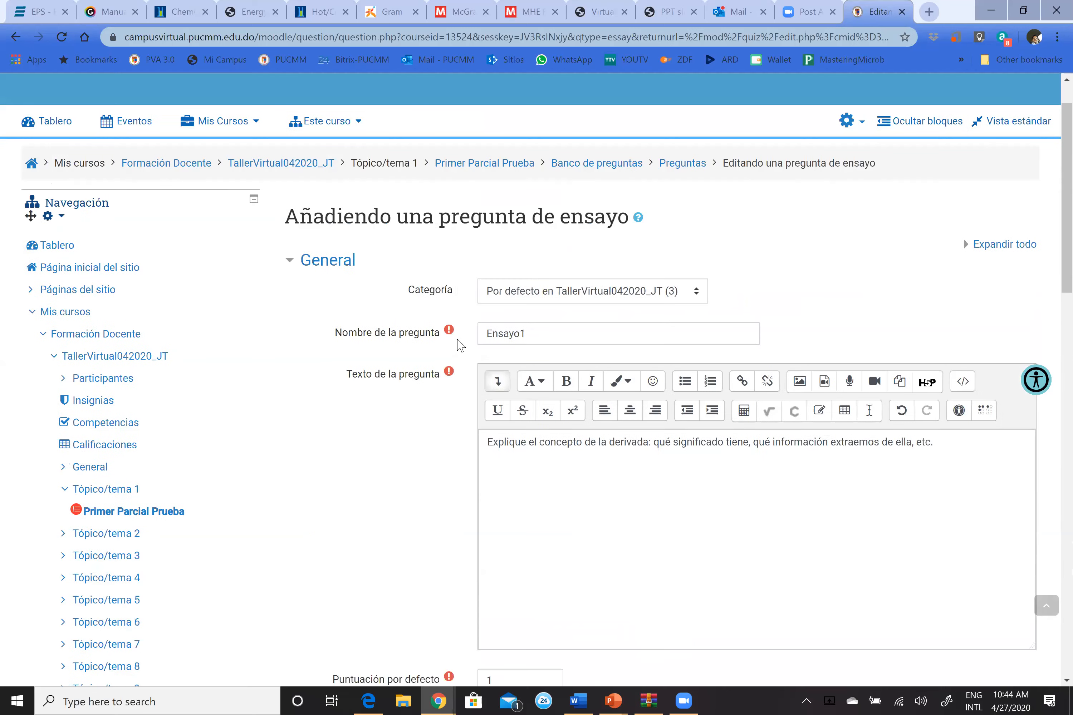
scroll(461, 346, "down", 8)
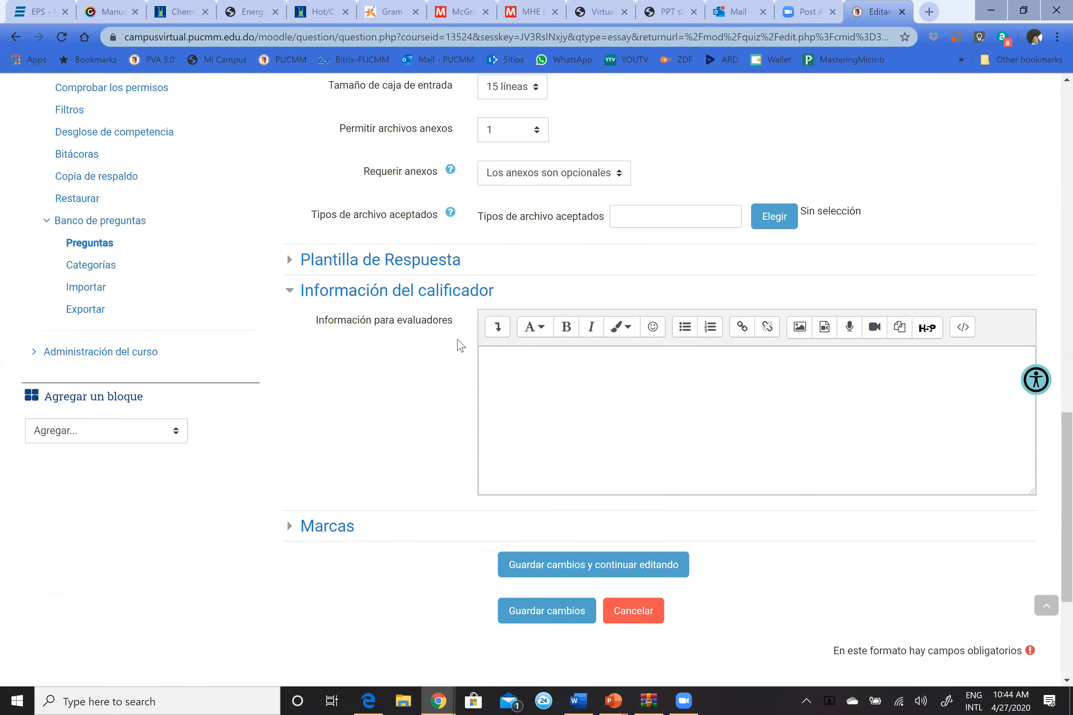
Save the essay question Ensayo1 to the exam
scroll(440, 310, "up", 2)
scroll(437, 306, "up", 1)
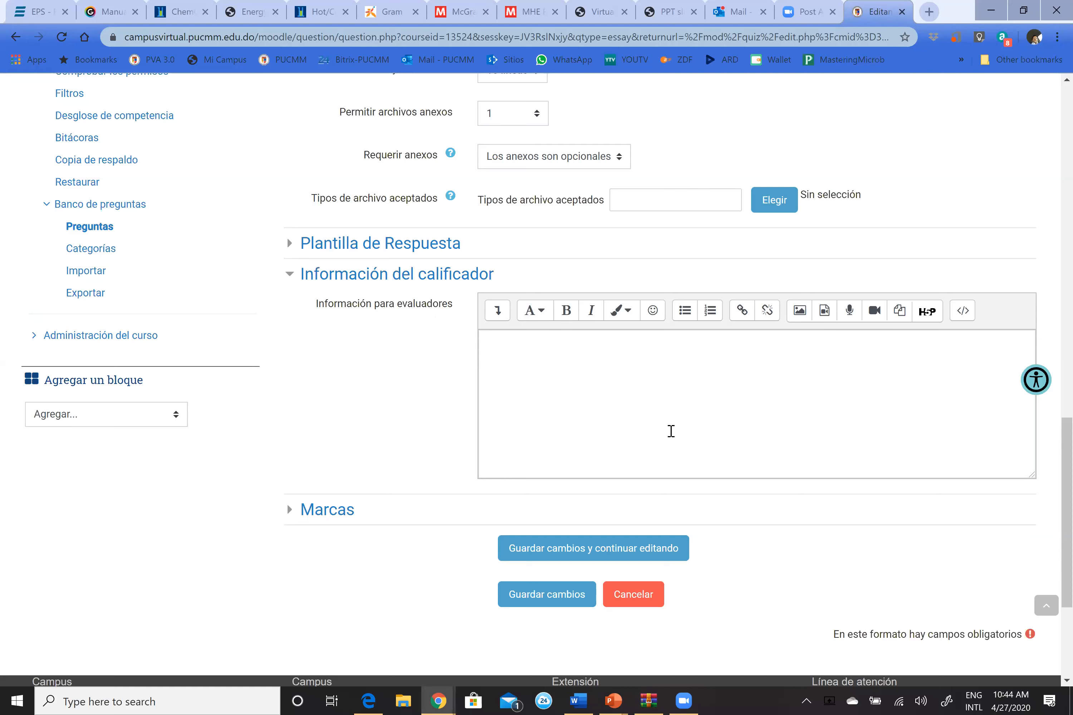
left_click(552, 599)
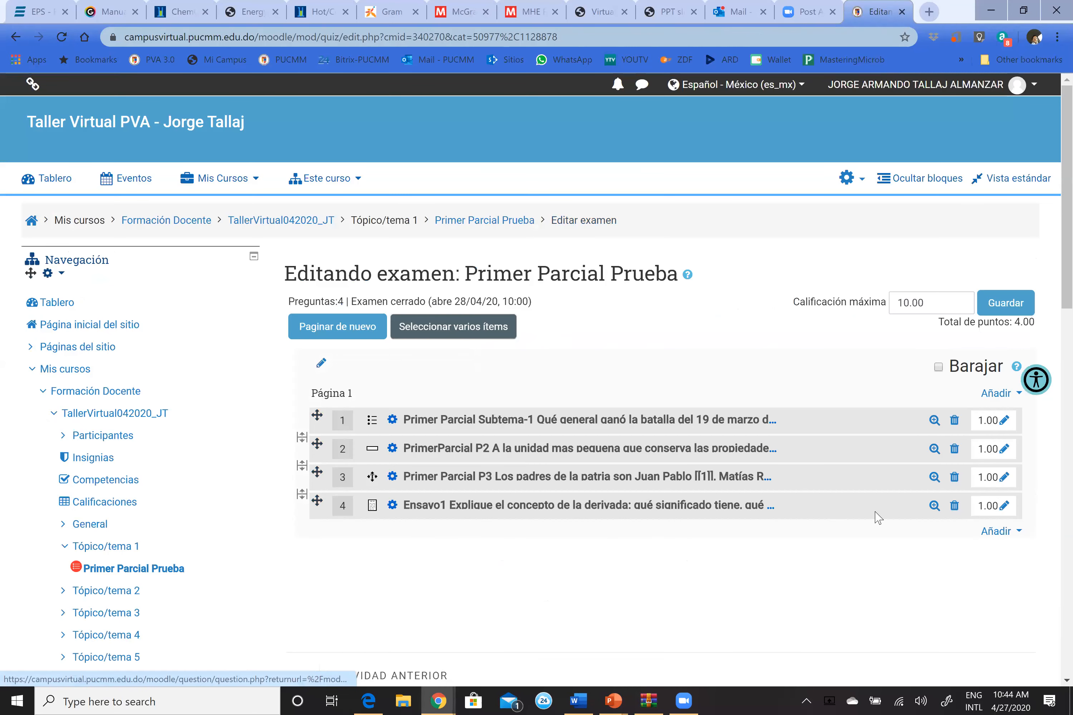
Preview the essay question Ensayo1, examining its answer editor and file upload area, and close the preview
left_click(935, 506)
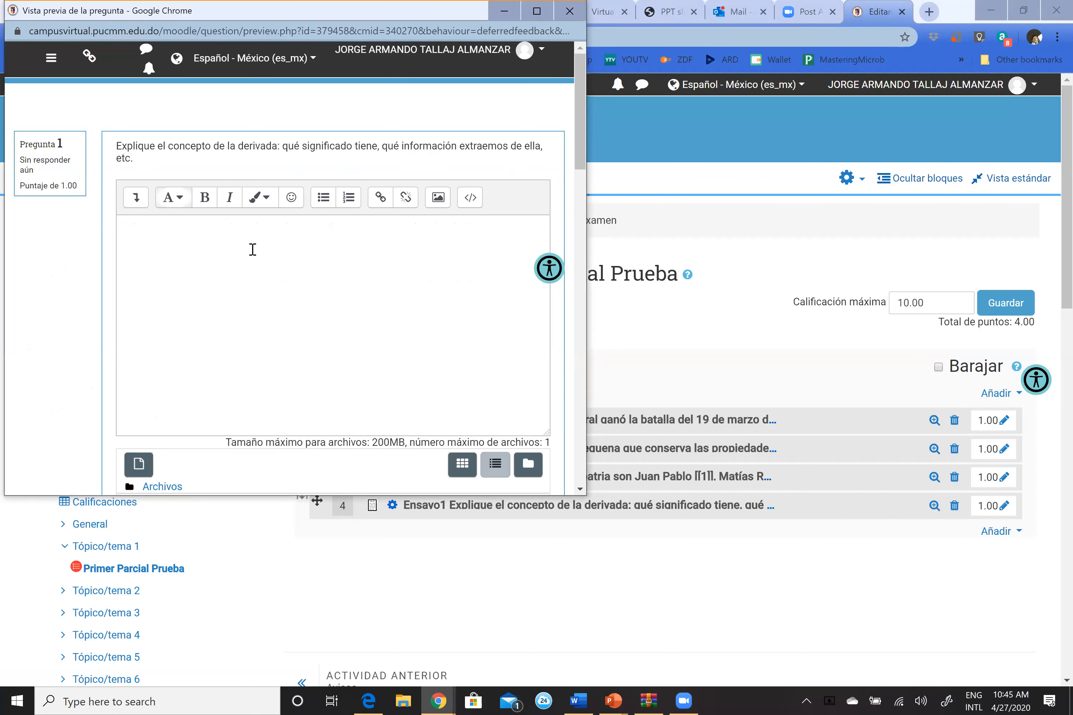
scroll(261, 251, "down", 1)
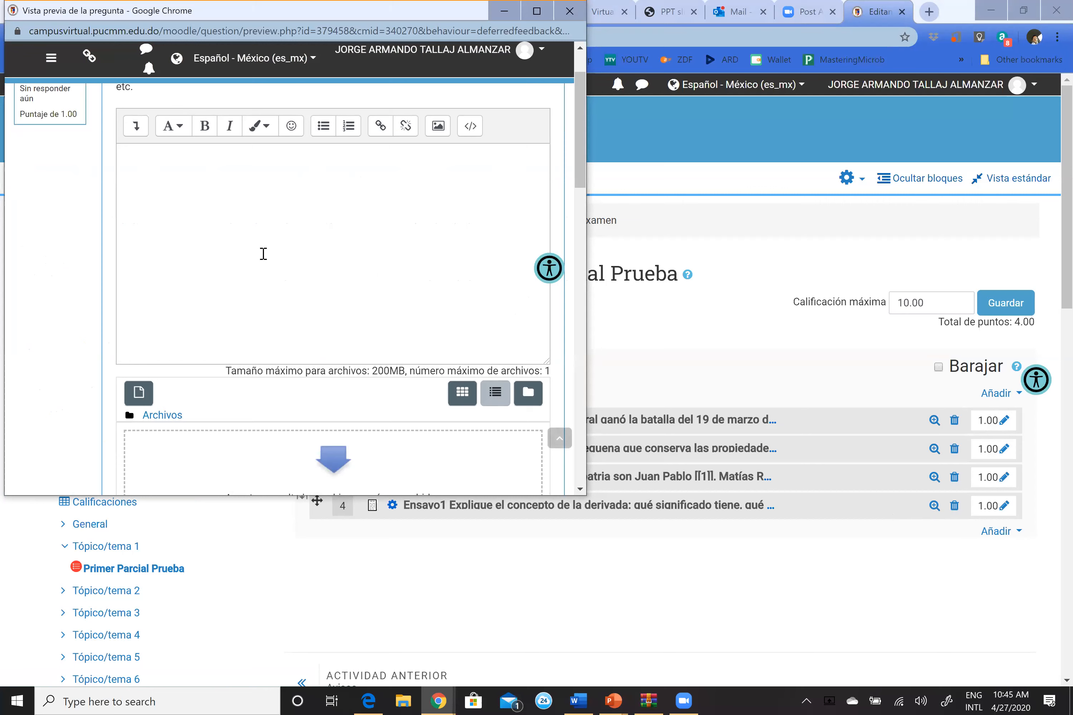
scroll(263, 254, "down", 1)
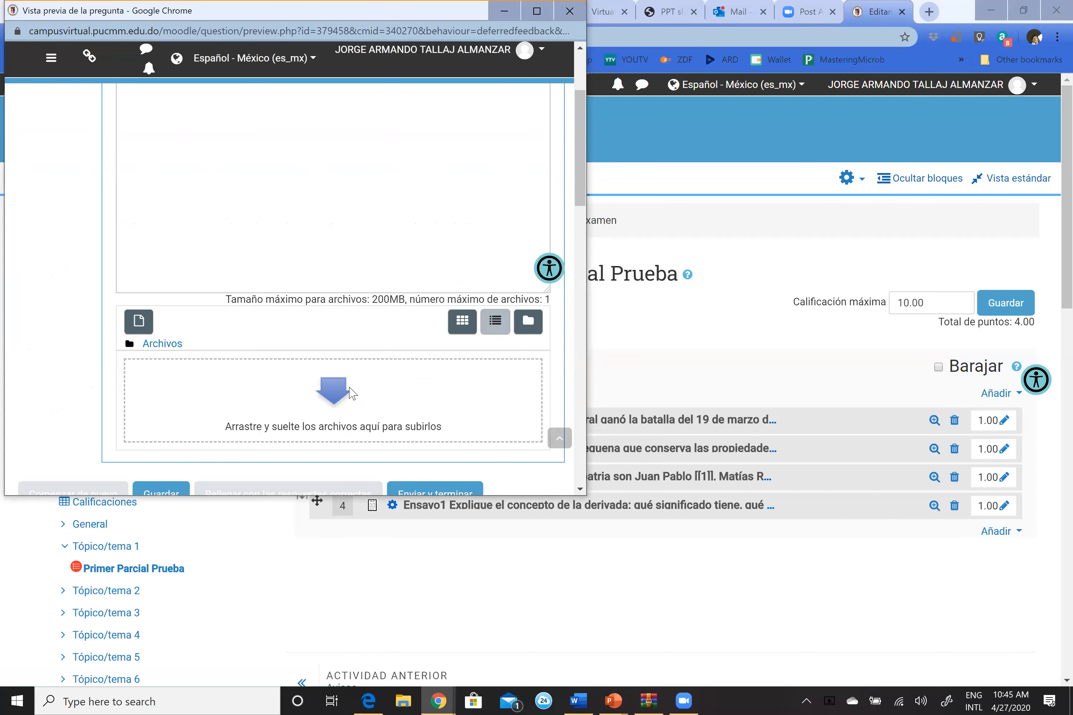
scroll(321, 364, "up", 2)
left_click(223, 275)
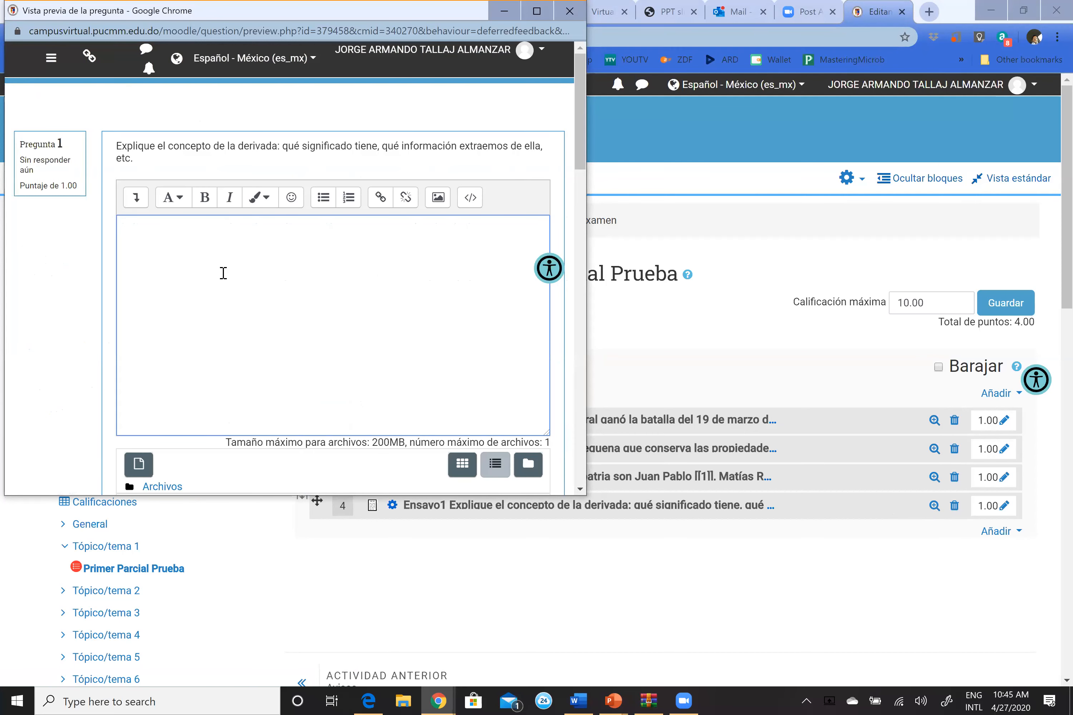
scroll(223, 274, "down", 3)
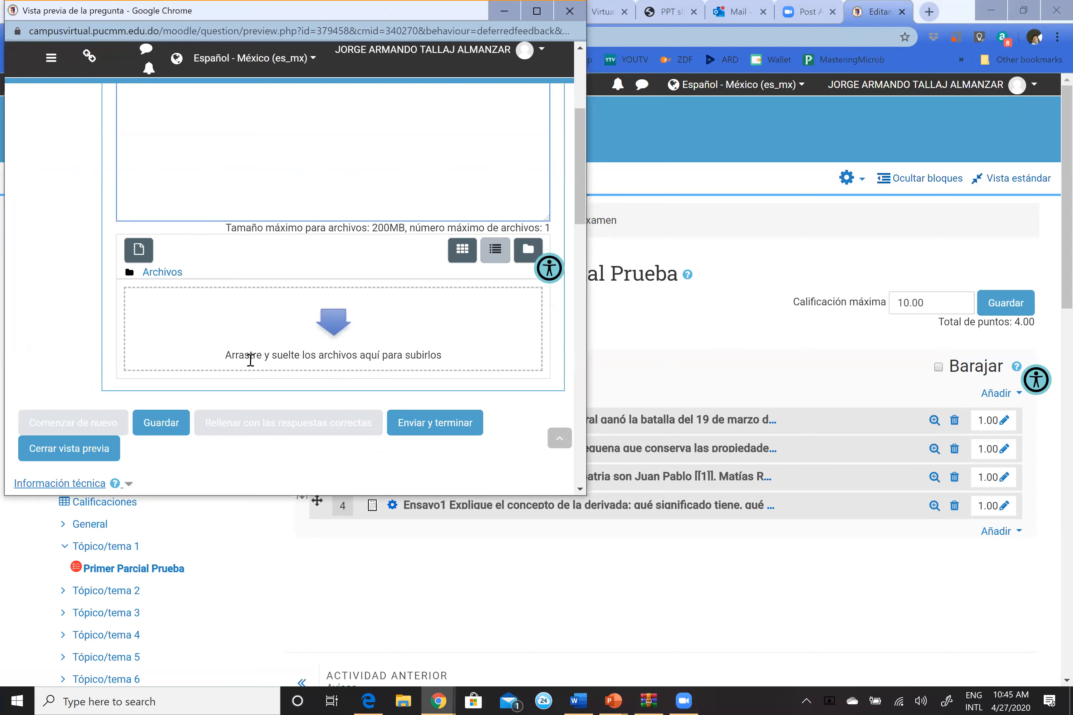
left_click(104, 452)
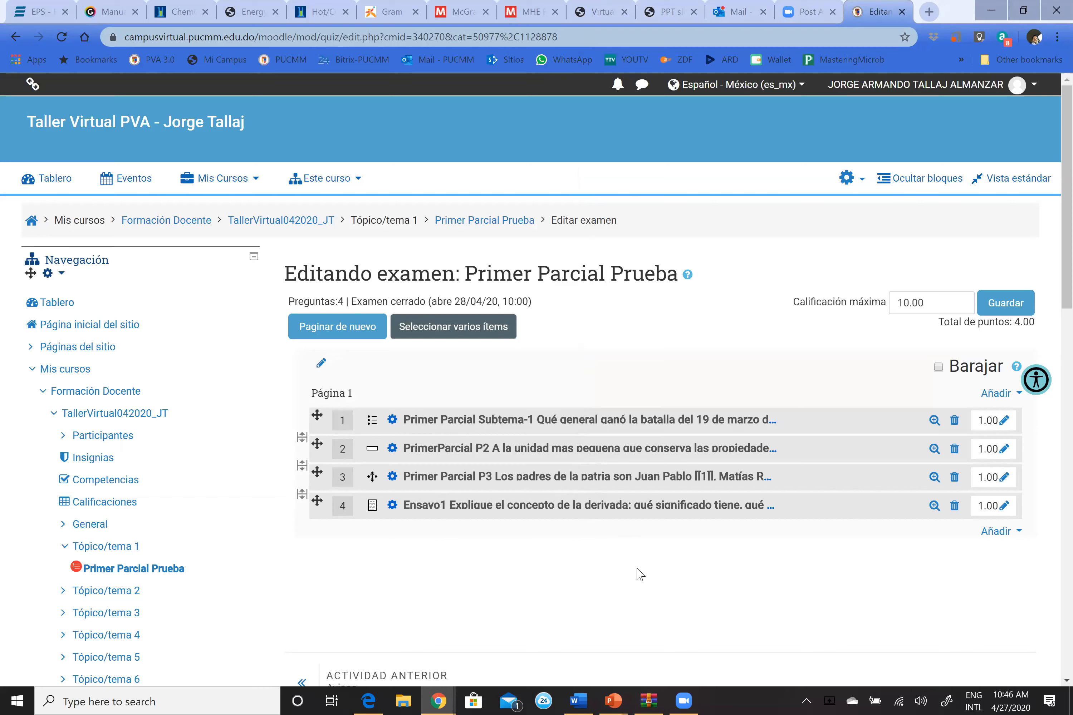
Open the form for a new Descripción item, look over its name, text, feedback and tag fields, and cancel it
left_click(999, 532)
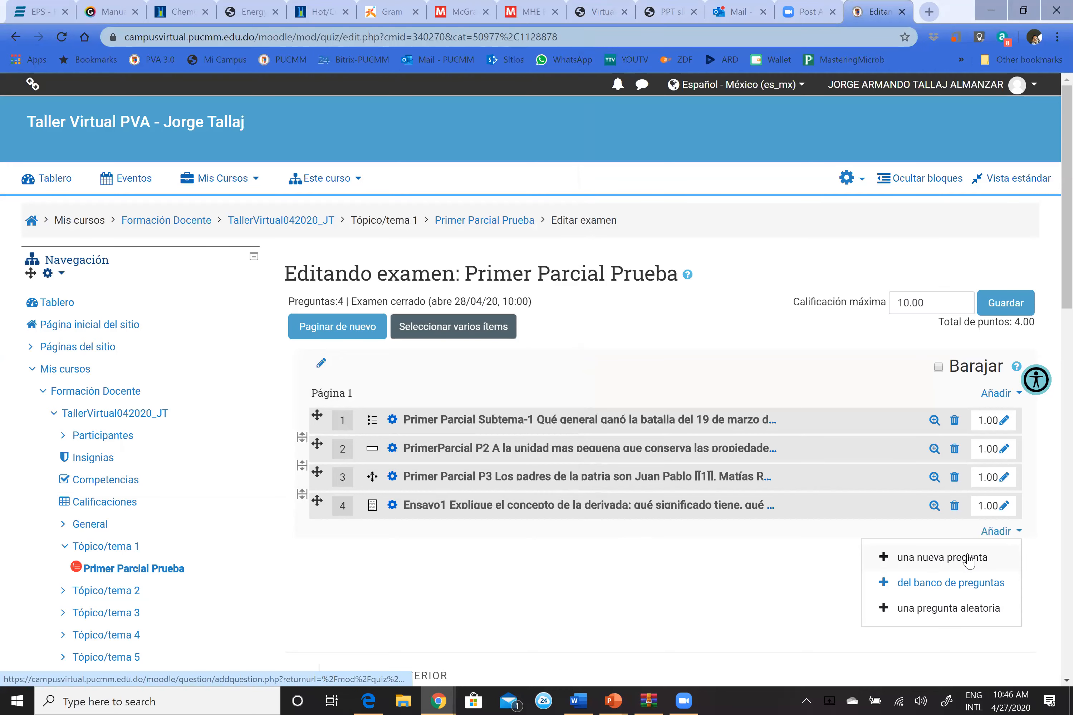
left_click(901, 552)
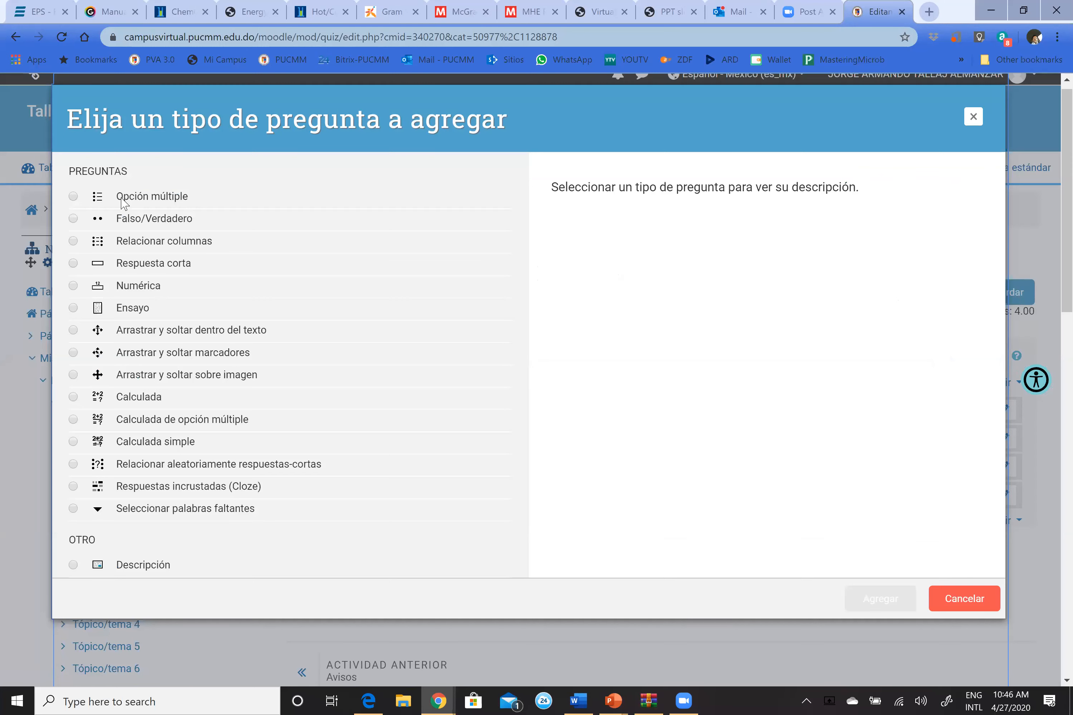
left_click(119, 568)
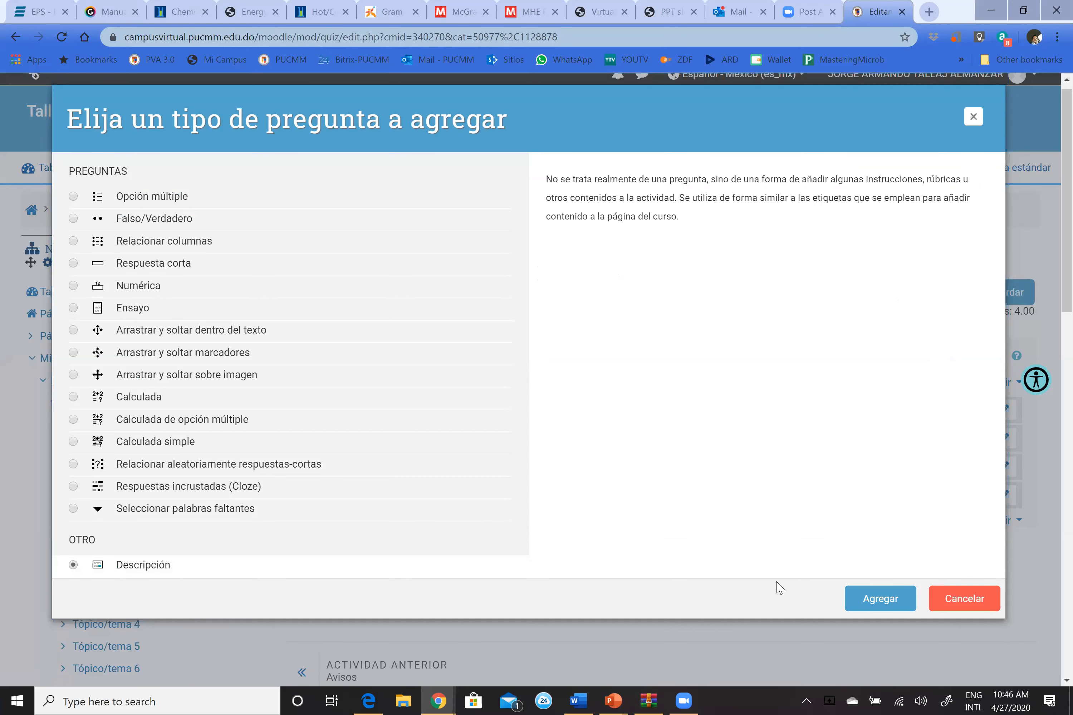
left_click(865, 603)
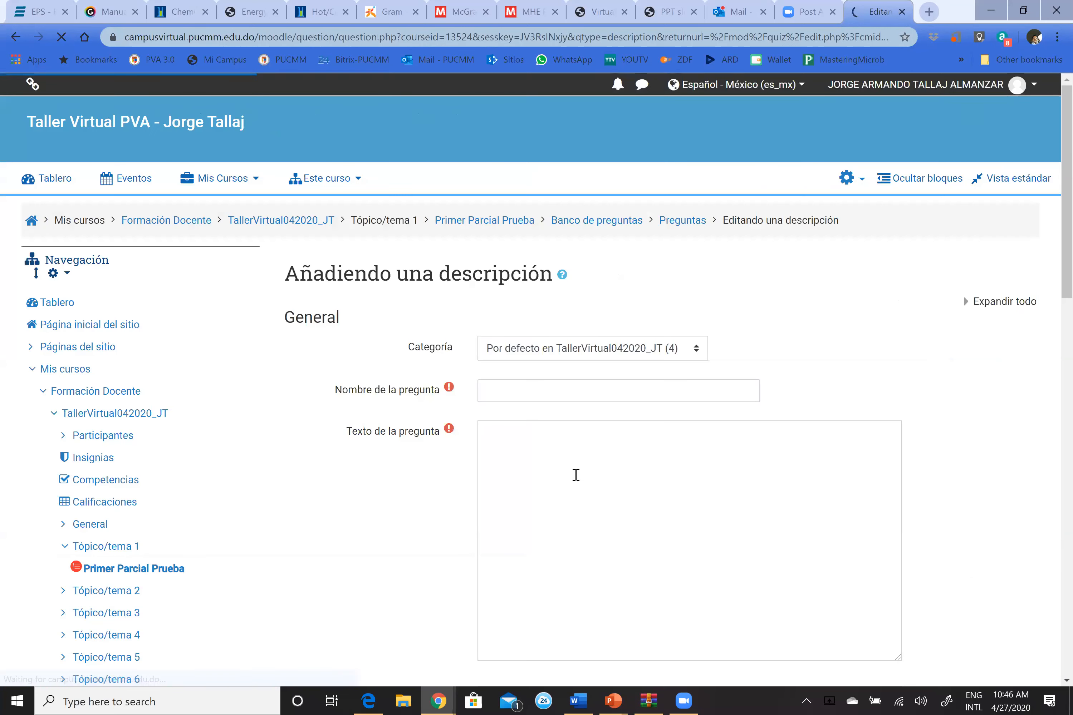
scroll(589, 486, "down", 5)
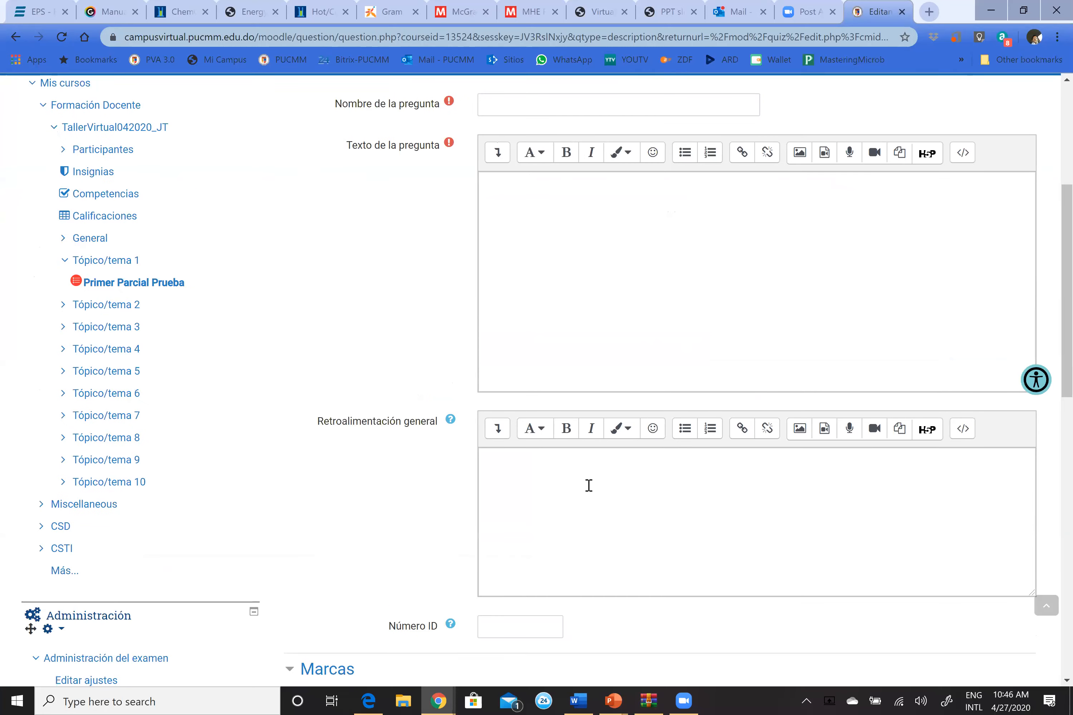
scroll(589, 486, "down", 4)
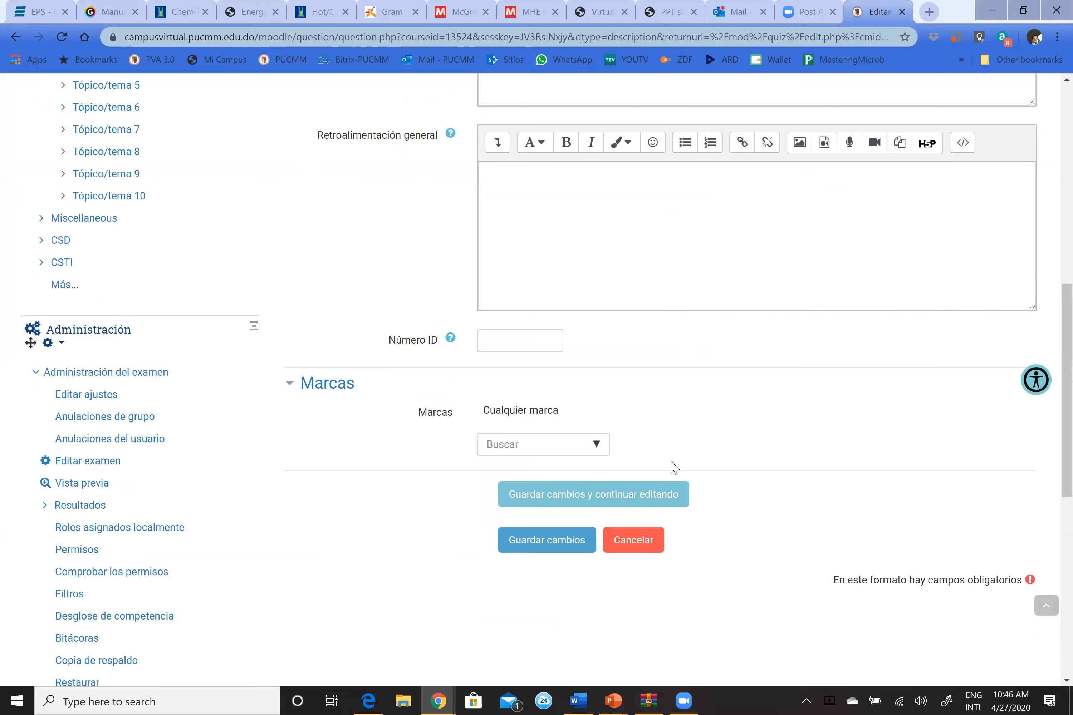
scroll(687, 463, "up", 10)
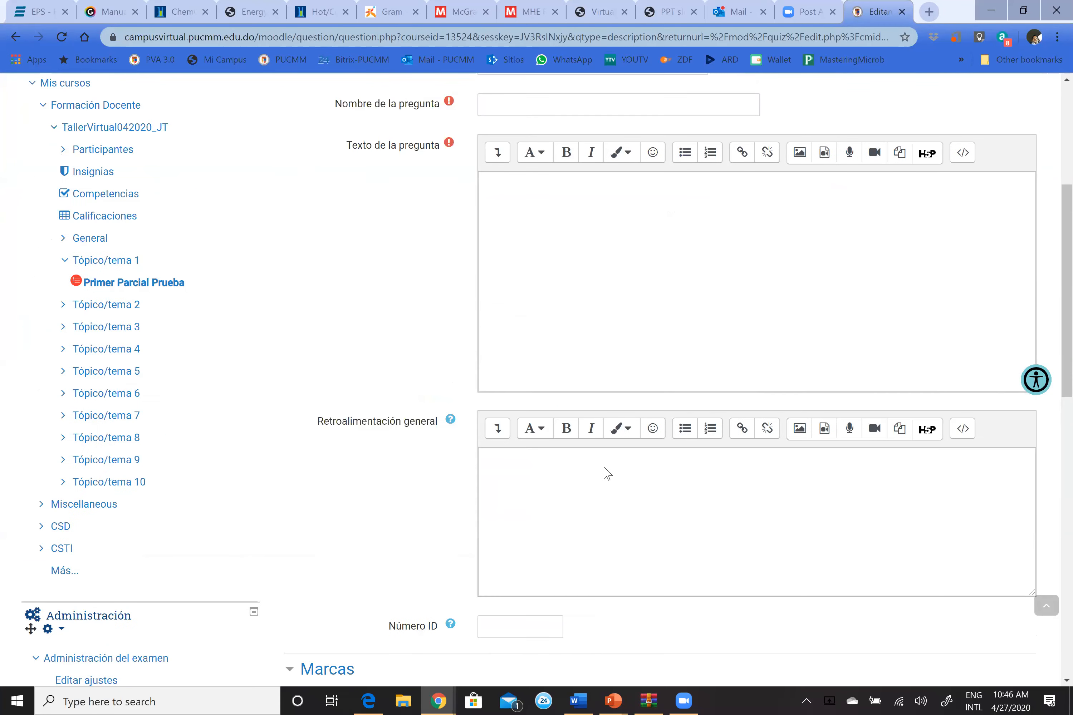
scroll(566, 490, "down", 2)
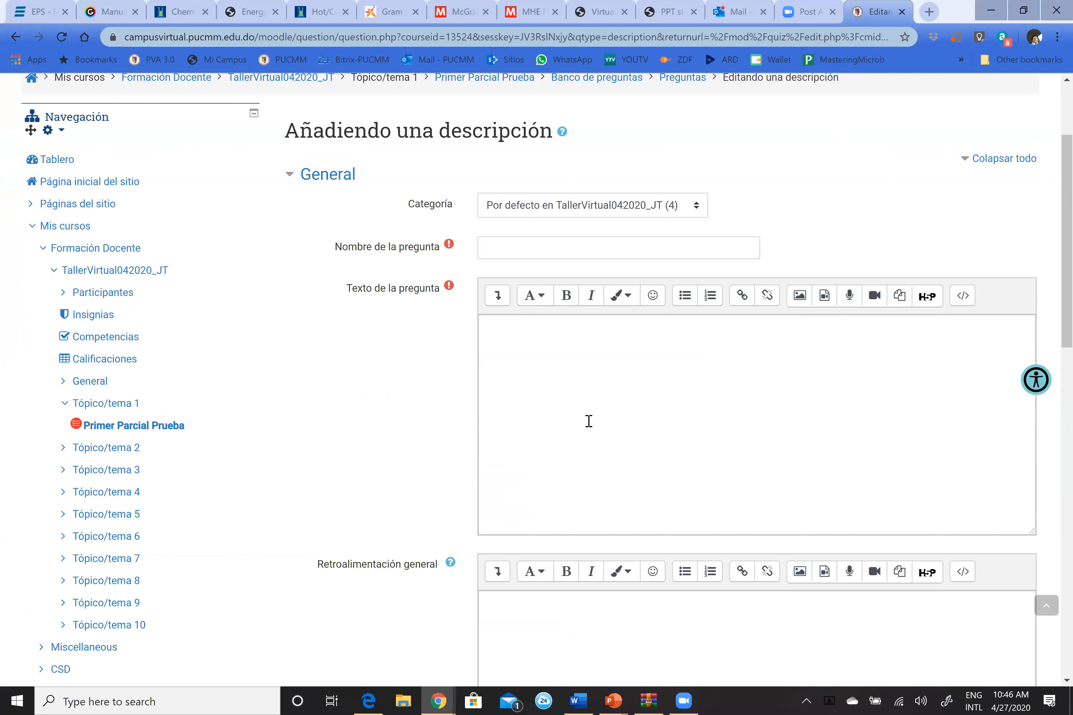
scroll(587, 421, "down", 7)
left_click(617, 470)
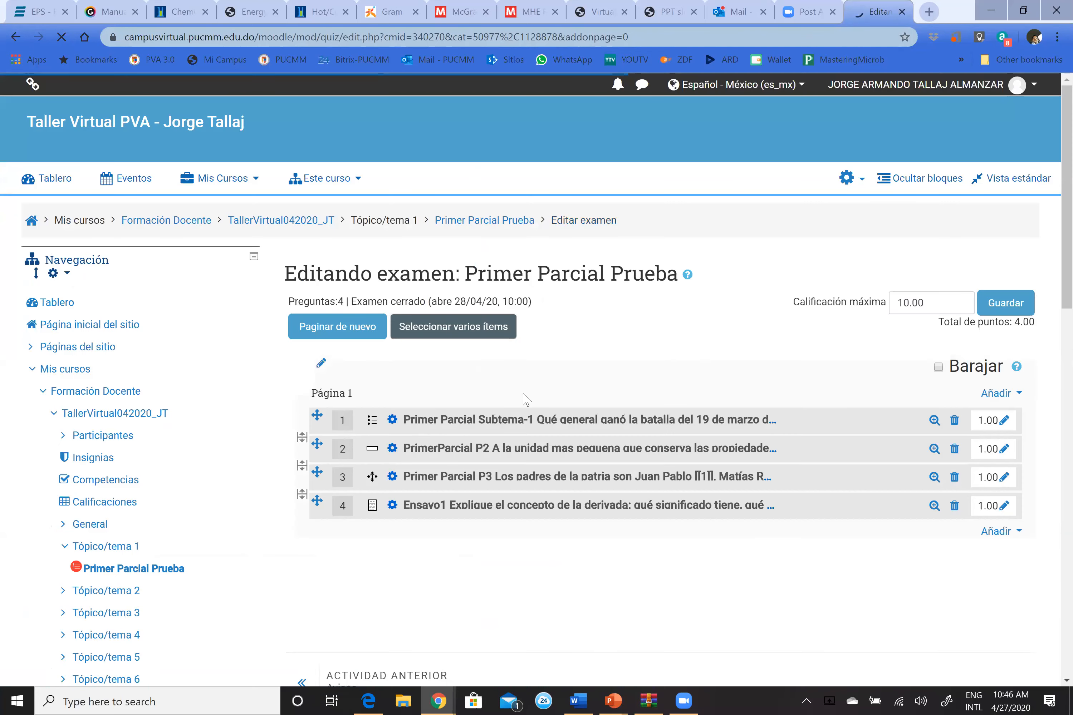
Start a new question of type Calculada at the end of the exam
left_click(998, 533)
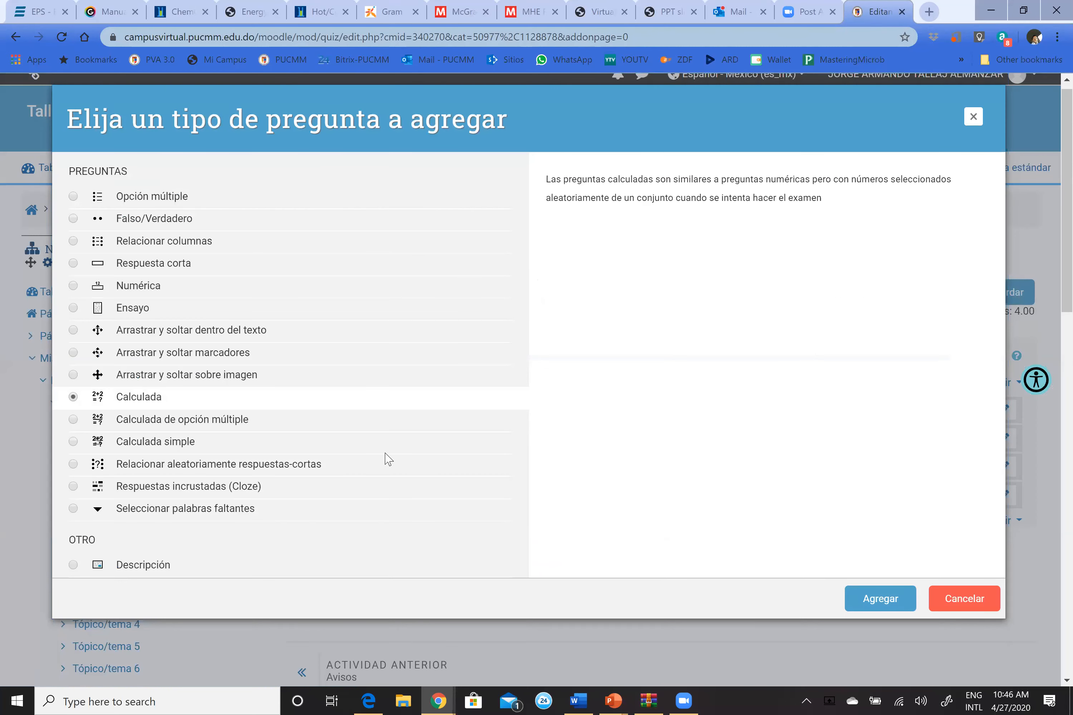
left_click(876, 603)
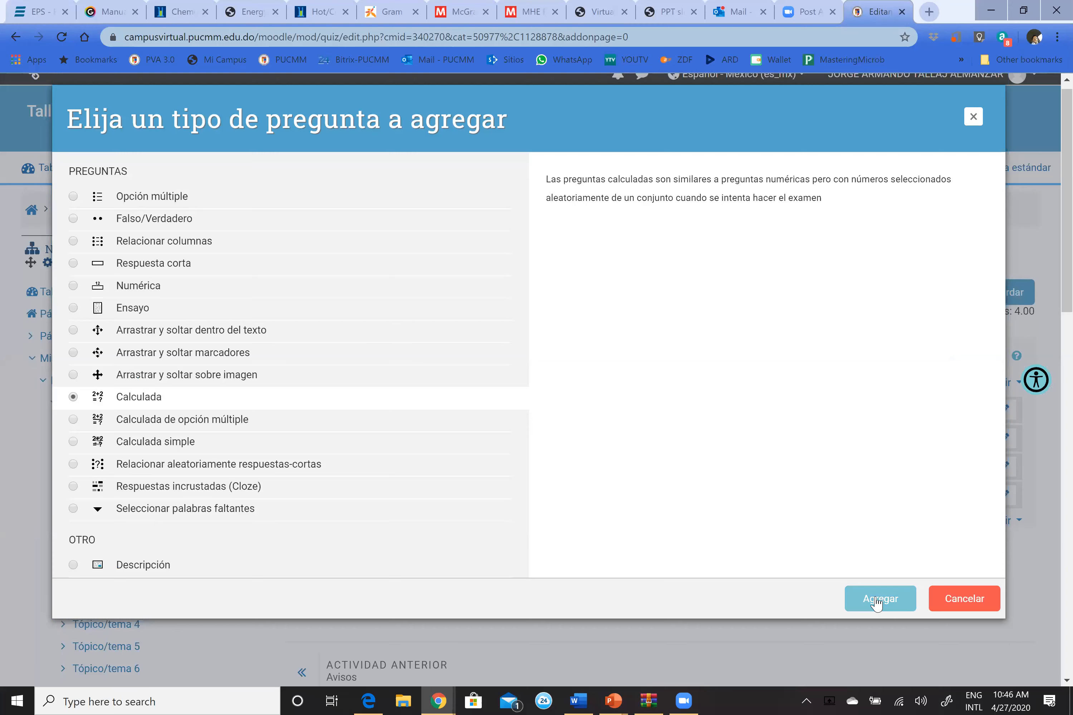
left_click(876, 603)
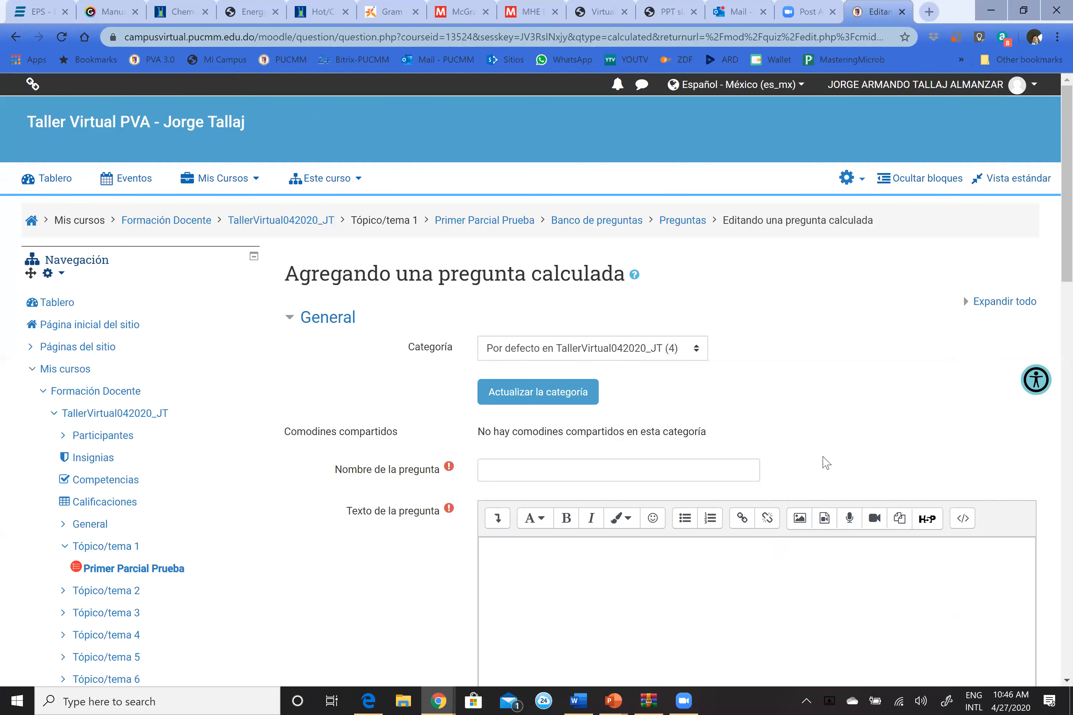
Look over the calculated question form and name the question Calculada1
scroll(825, 456, "down", 3)
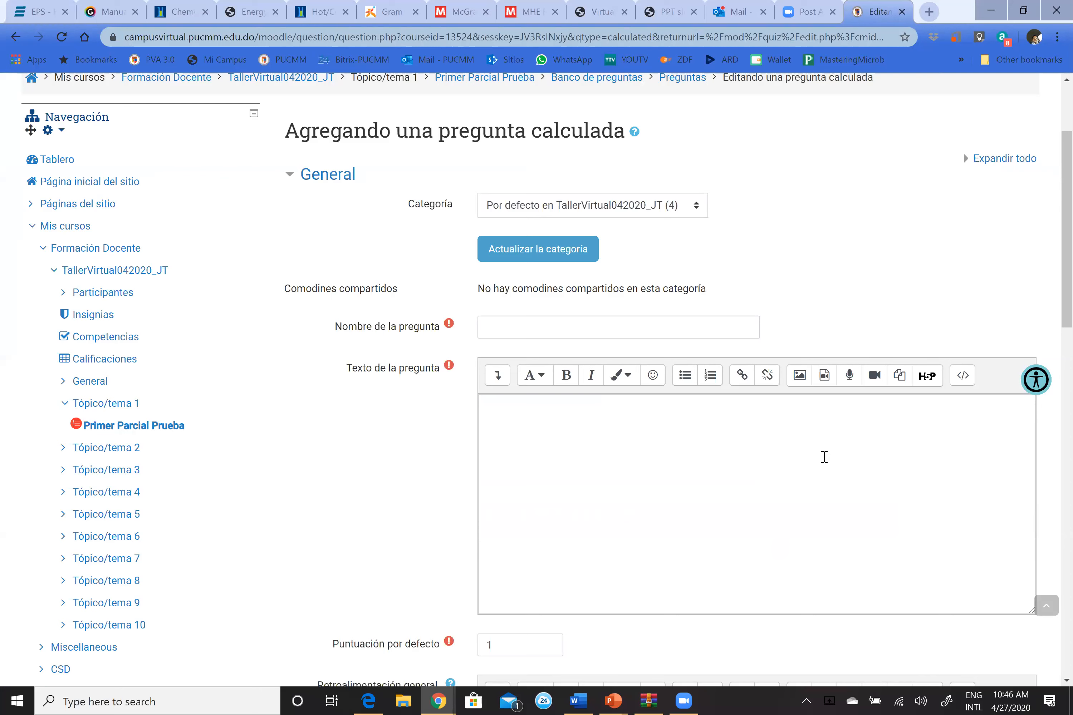
scroll(786, 448, "down", 7)
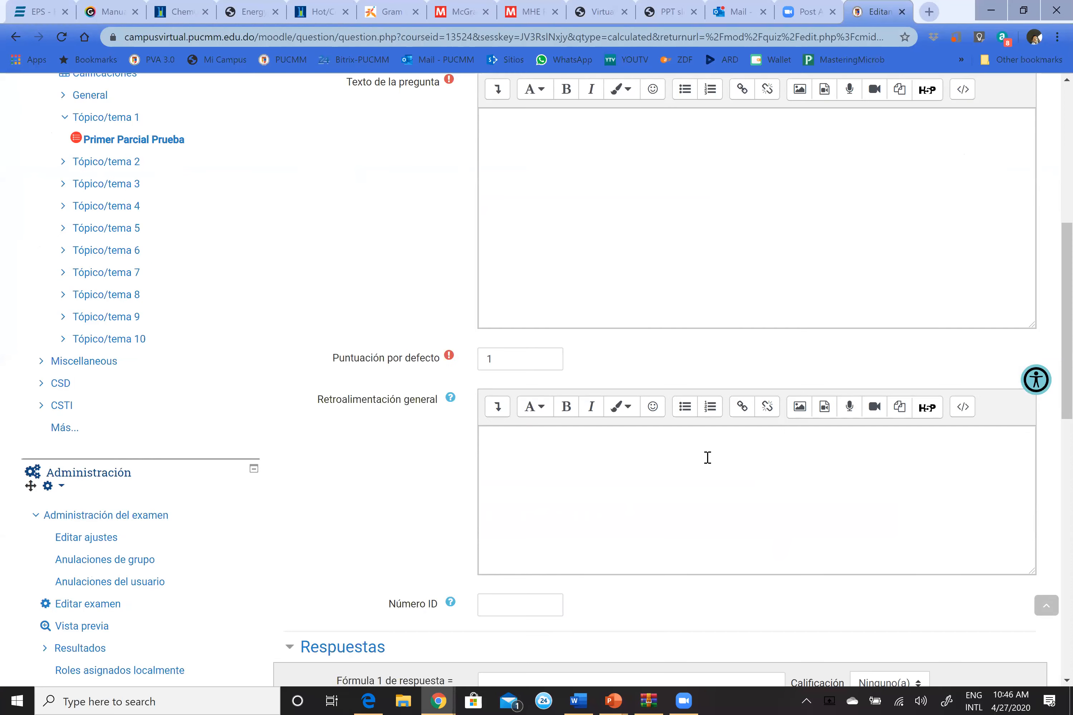
scroll(707, 463, "down", 5)
scroll(705, 456, "up", 14)
left_click(635, 399)
type("Calc")
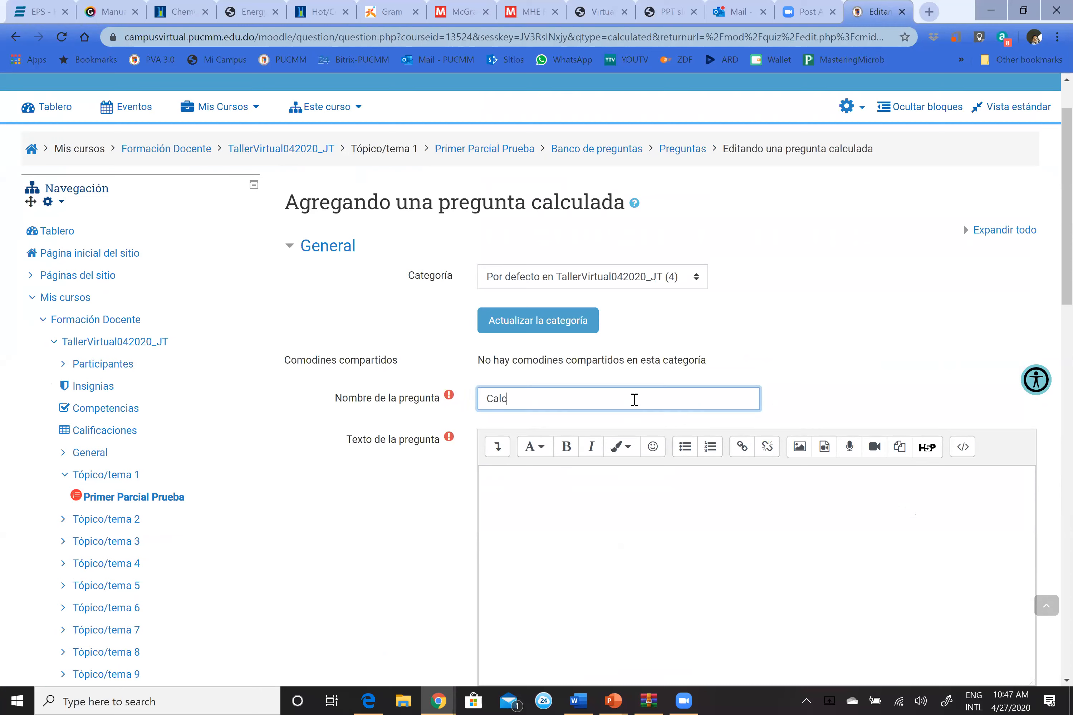
type("ulada1")
Enter the question text "Calcule la densidad de un sólido si {m} g del mismo ocupan un volumen de {V} mL."
scroll(651, 363, "down", 5)
left_click(639, 288)
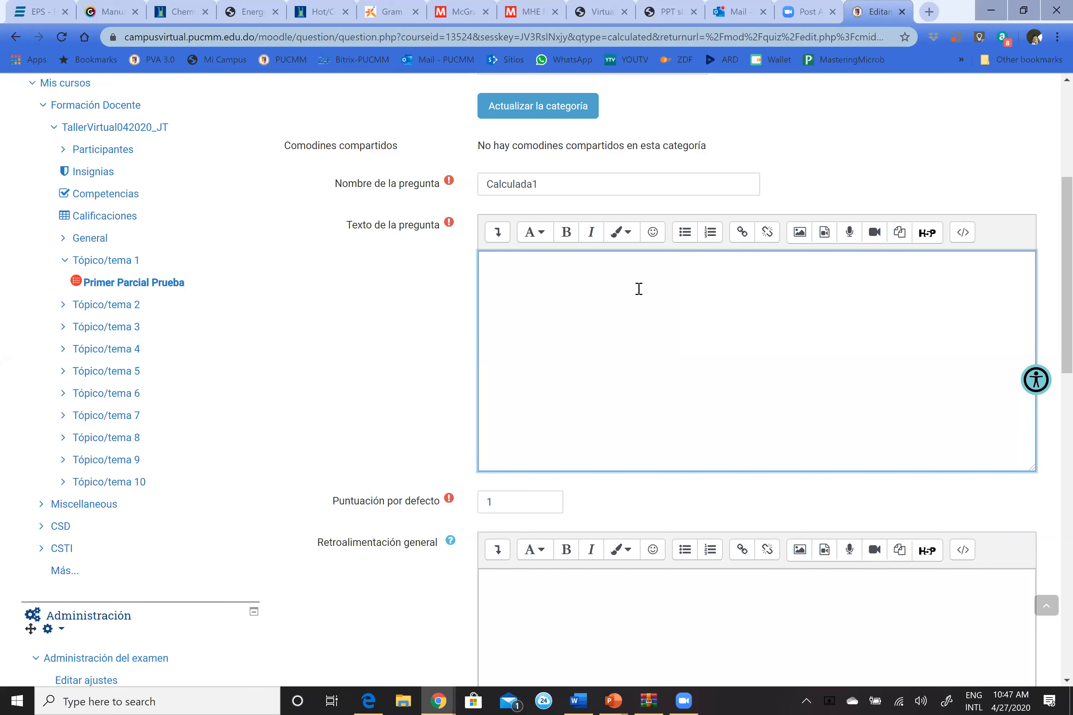
type("Calcule la densidad de un sólido si")
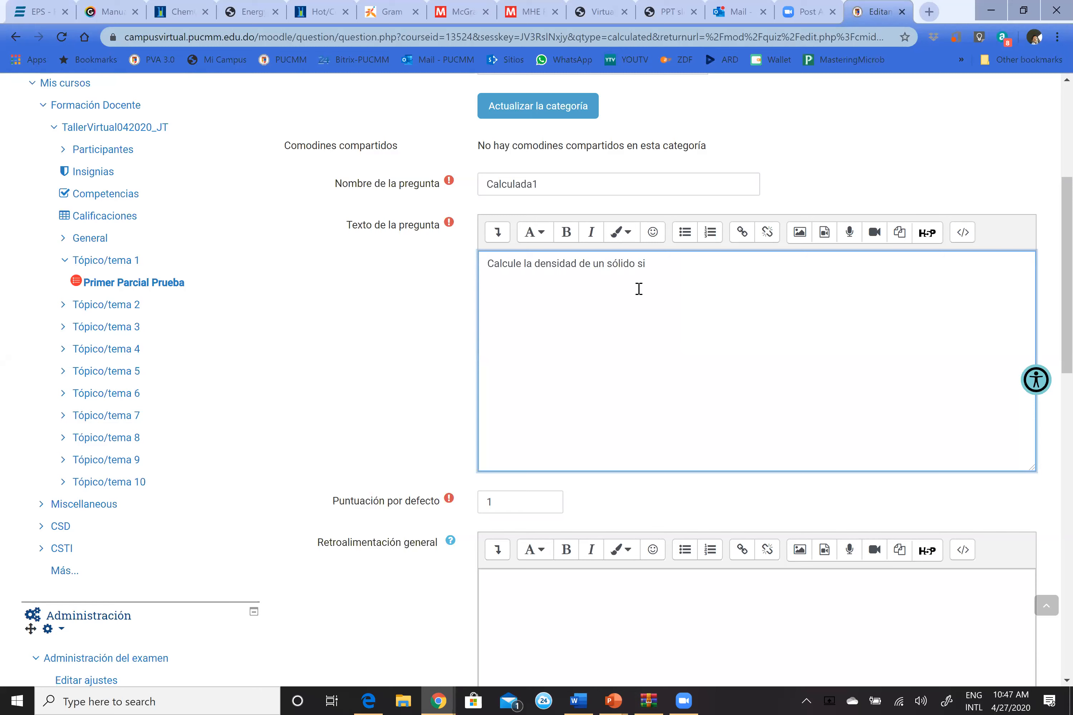
type(" {m} g del mismo")
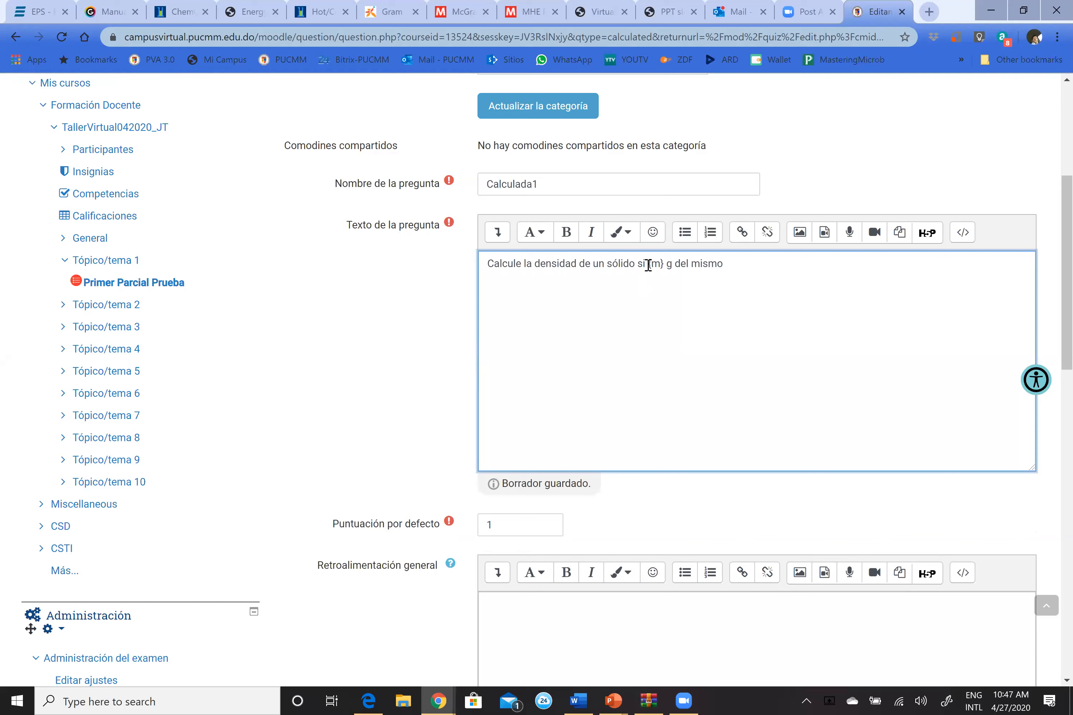
left_click_drag(649, 265, 664, 265)
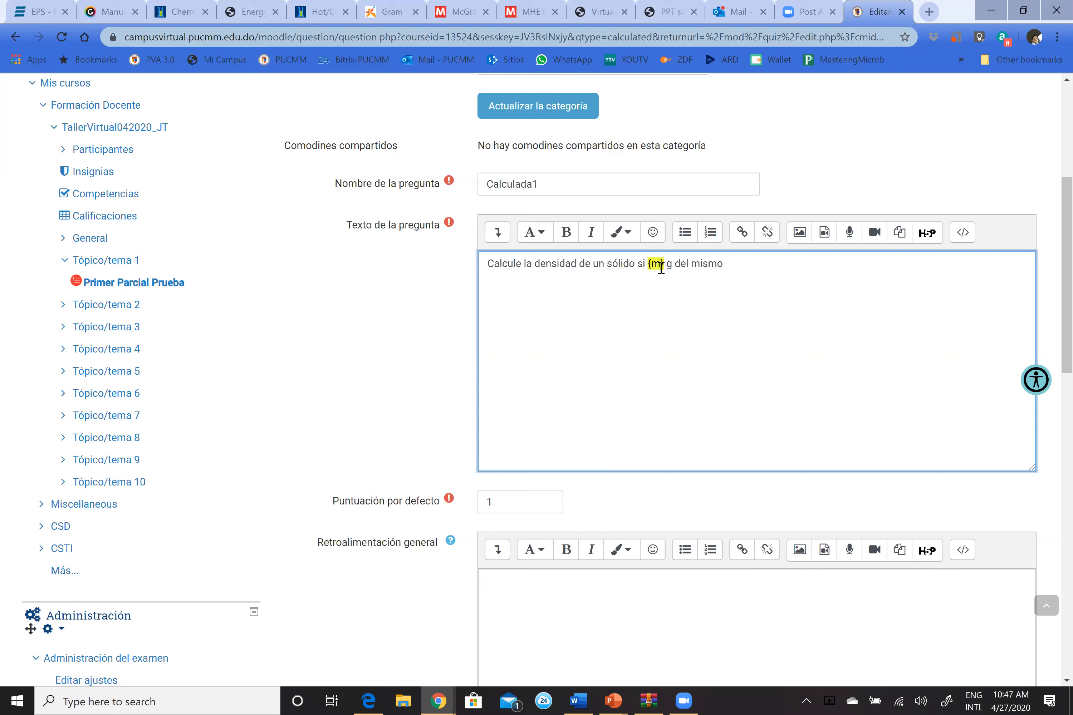
mouse_move(658, 266)
left_mouse_down()
mouse_move(646, 271)
mouse_move(667, 266)
left_mouse_up()
left_click(734, 267)
type("ocupan un volumen de {V} mL")
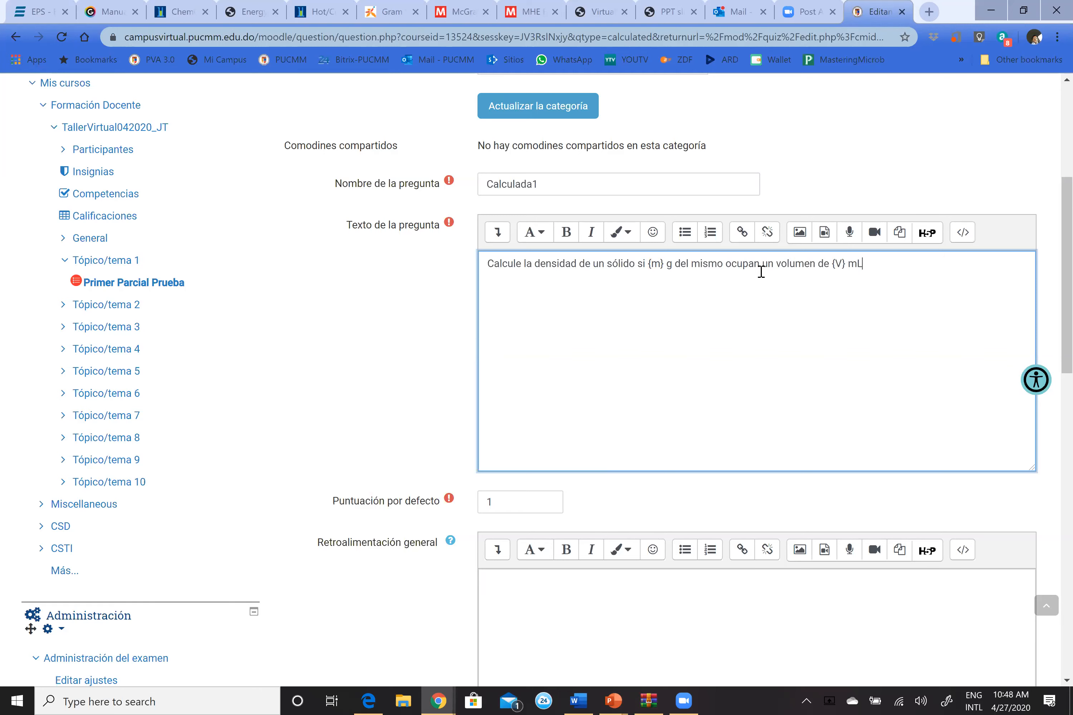
type(".")
Enter {m}/{V} as answer formula 1 and set its grade to 100%
scroll(705, 290, "down", 8)
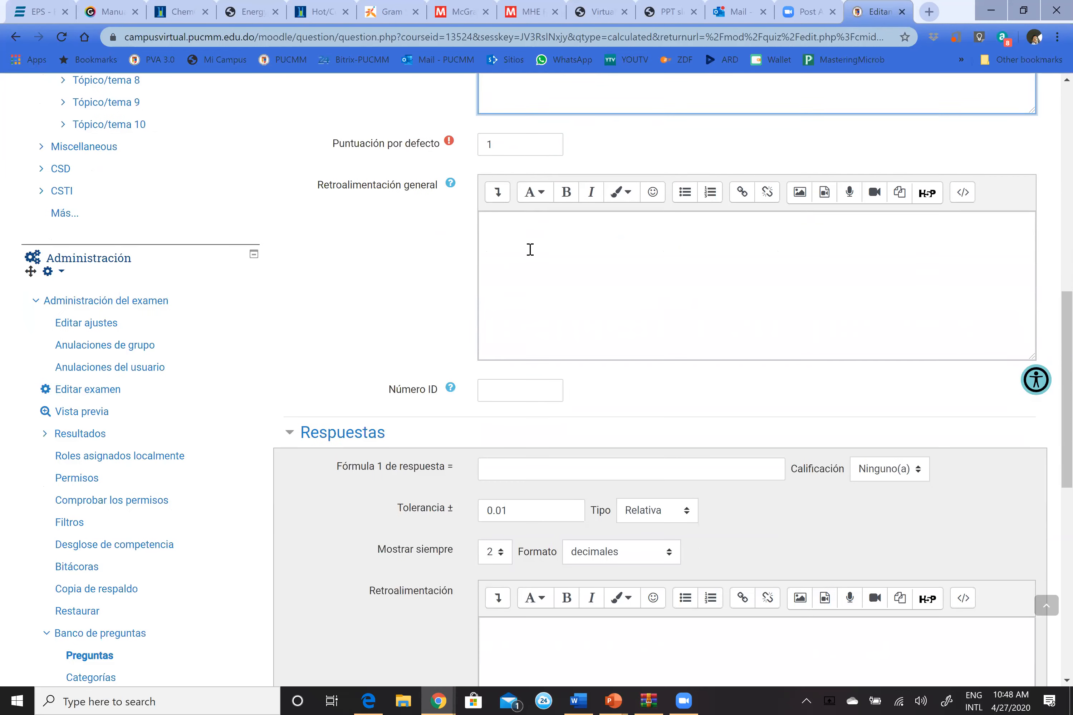
scroll(530, 272, "up", 6)
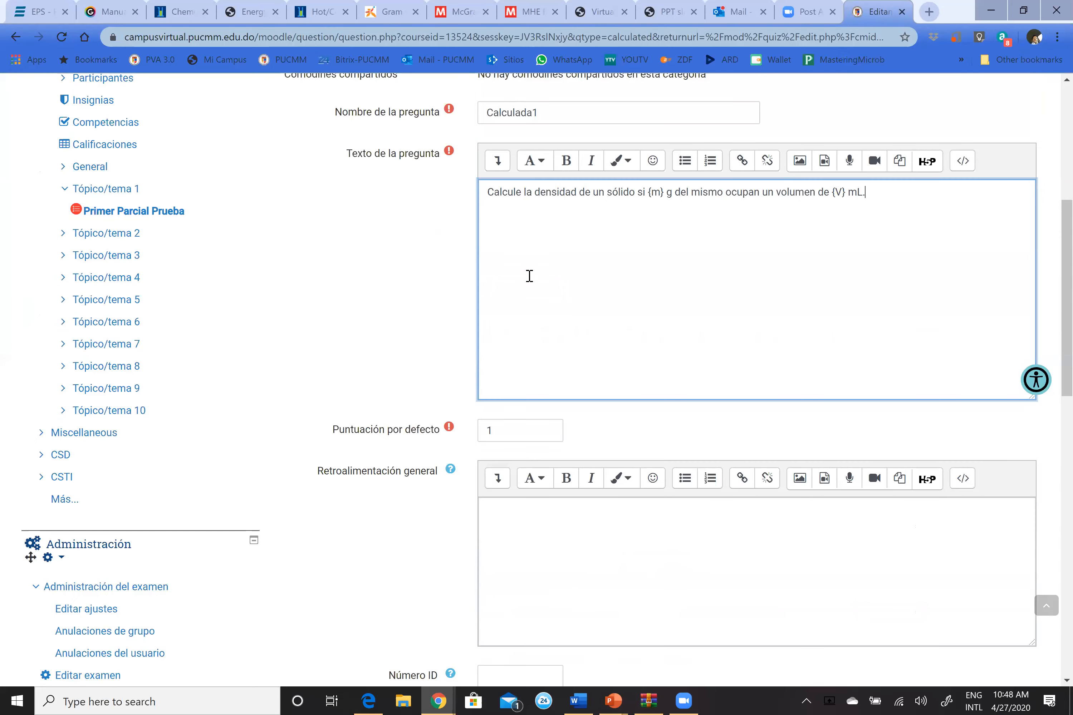
scroll(530, 276, "down", 9)
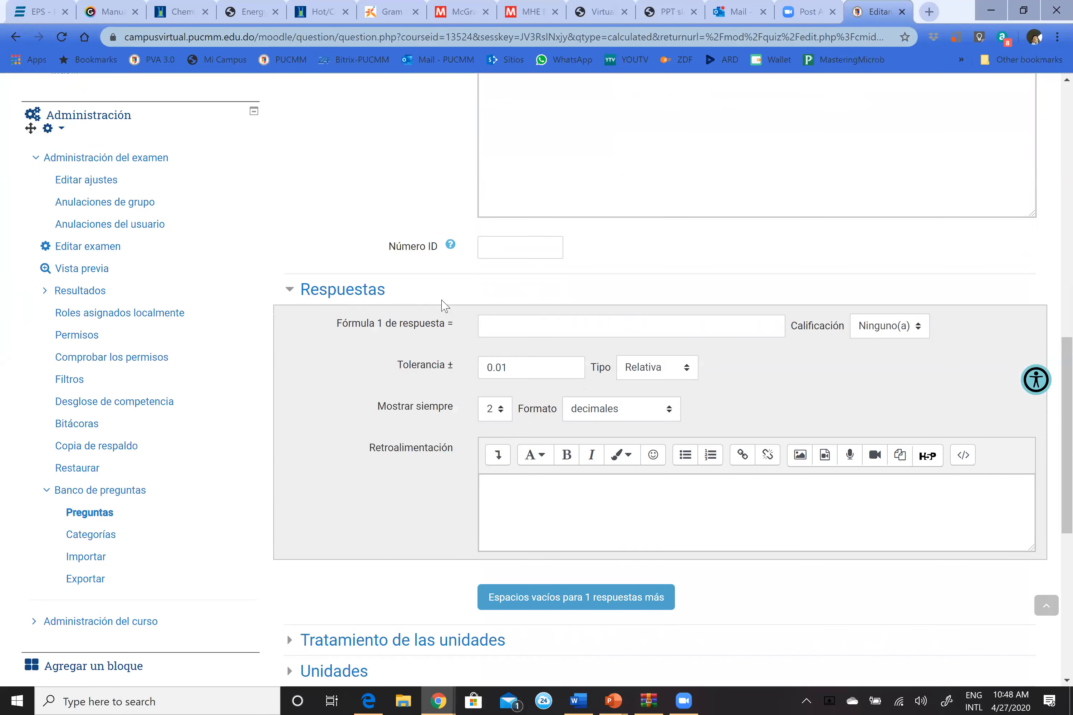
left_click(507, 325)
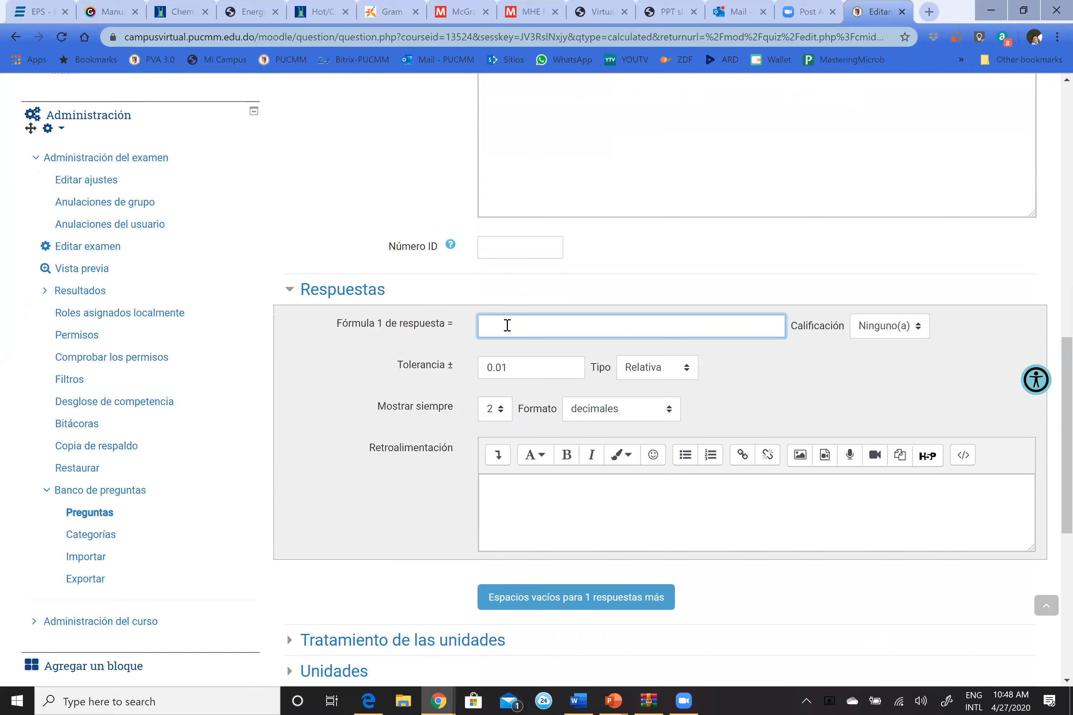
type("{m{")
key("BackSpace")
type("}")
type("{V}")
left_click_drag(503, 326, 483, 327)
left_click(926, 329)
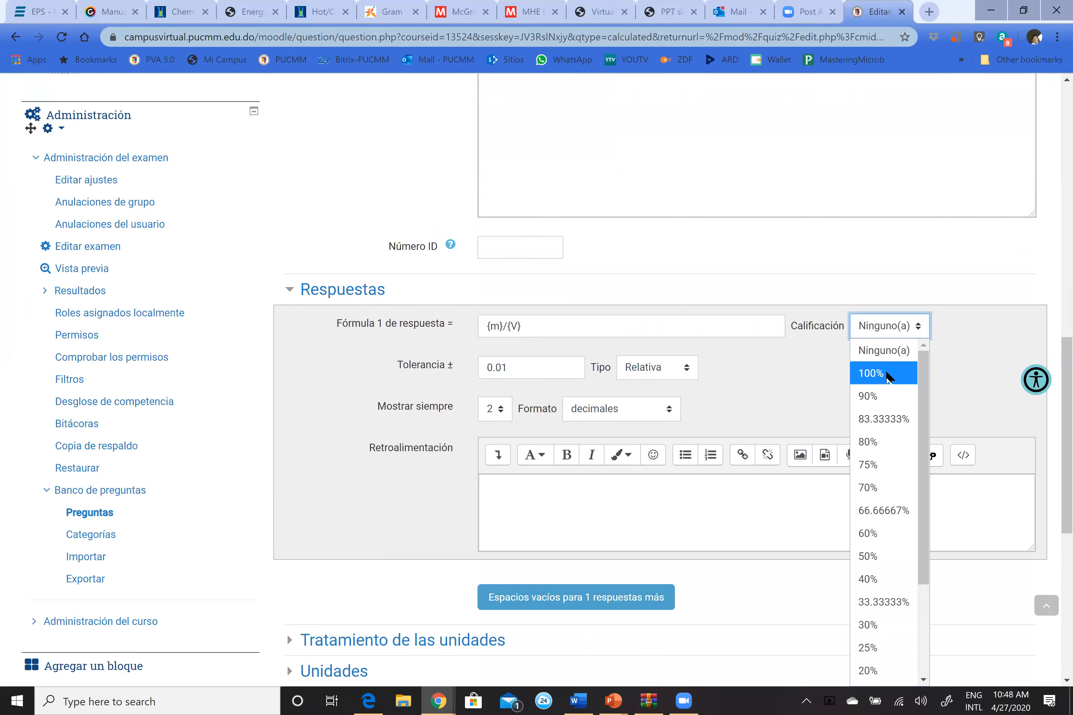
left_click(885, 373)
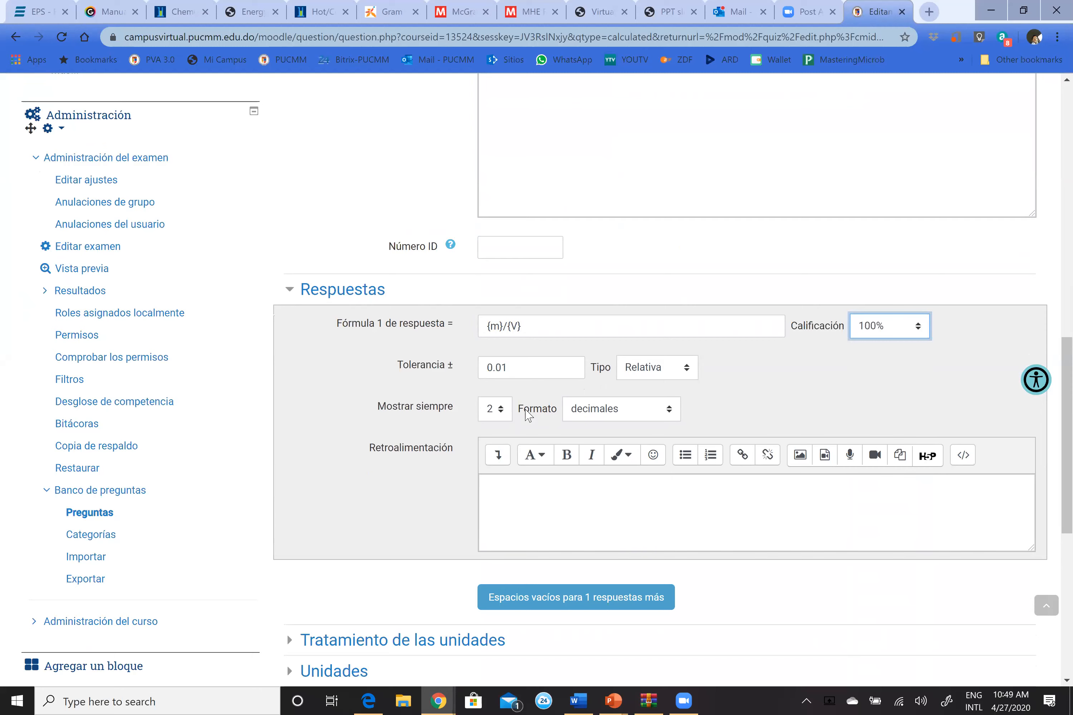
Keep the answer format as decimales, and set the tolerance type to Nominal with a tolerance of 0.05
left_click(668, 416)
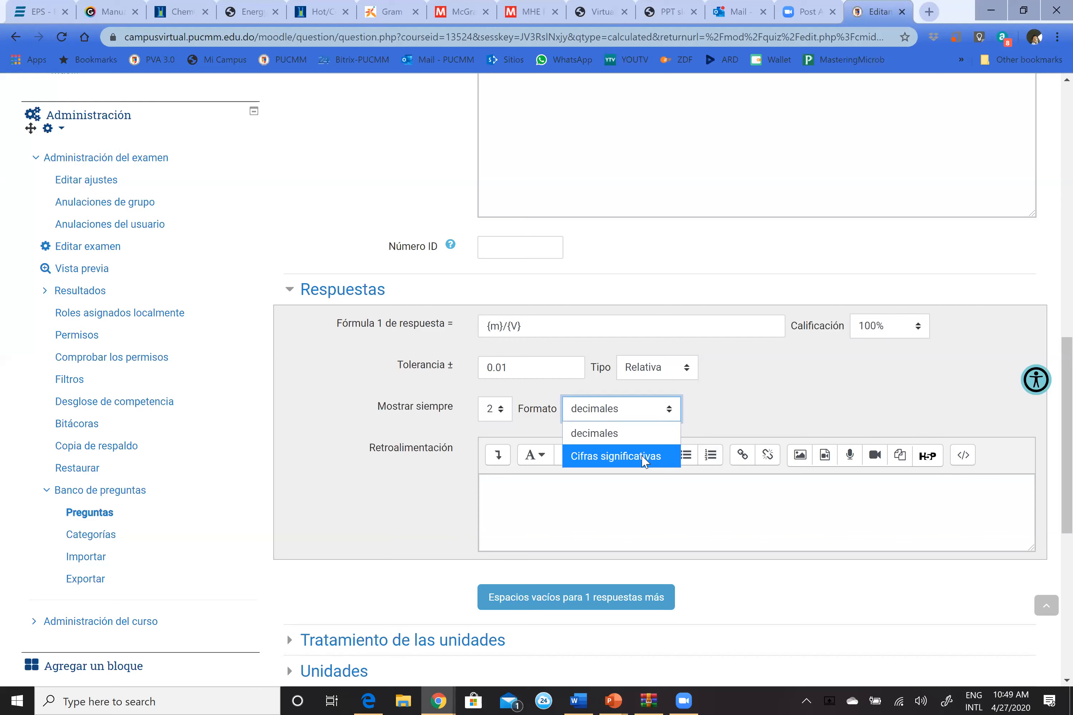
left_click(645, 432)
left_click(563, 367)
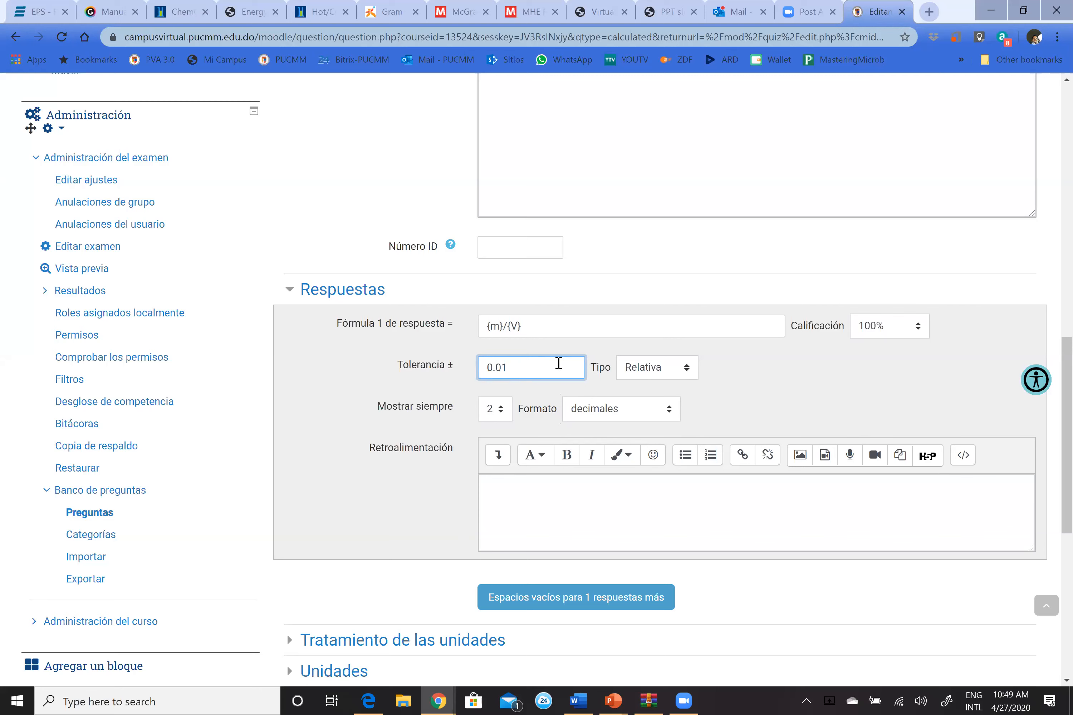
left_click(669, 373)
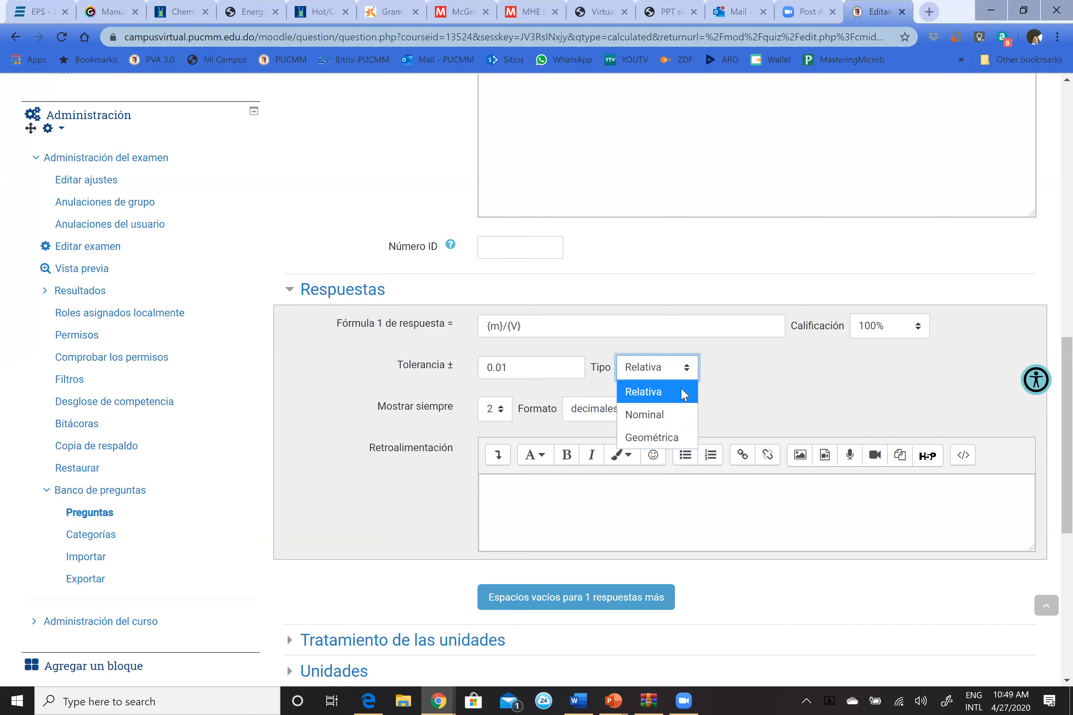
left_click(691, 383)
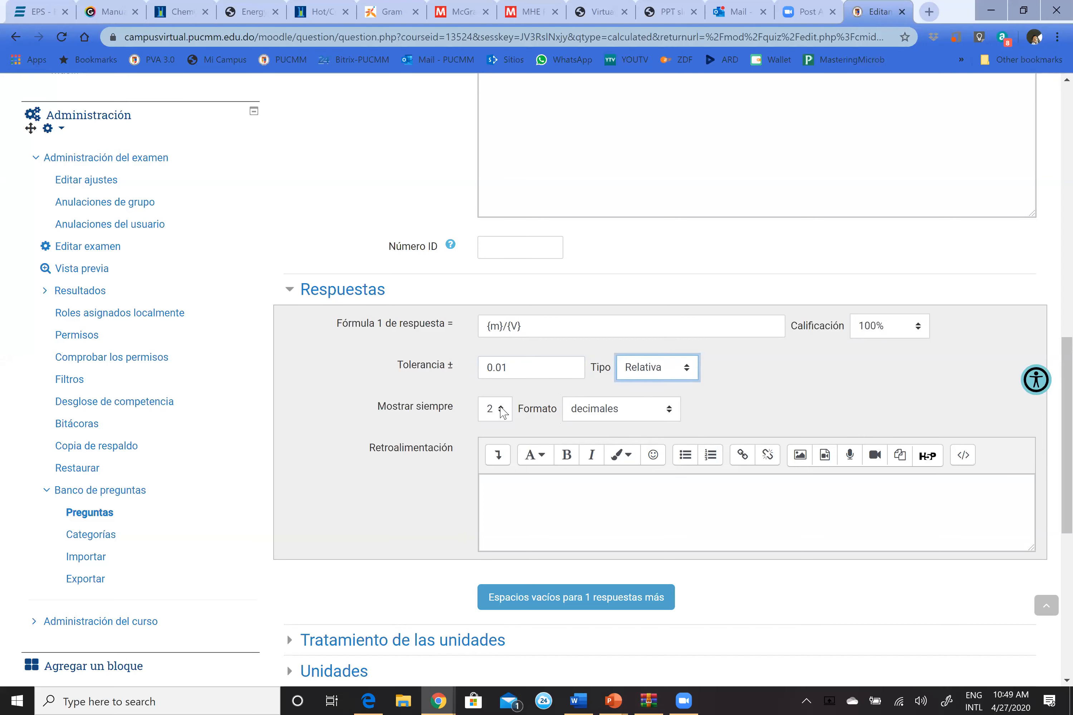
left_click(684, 370)
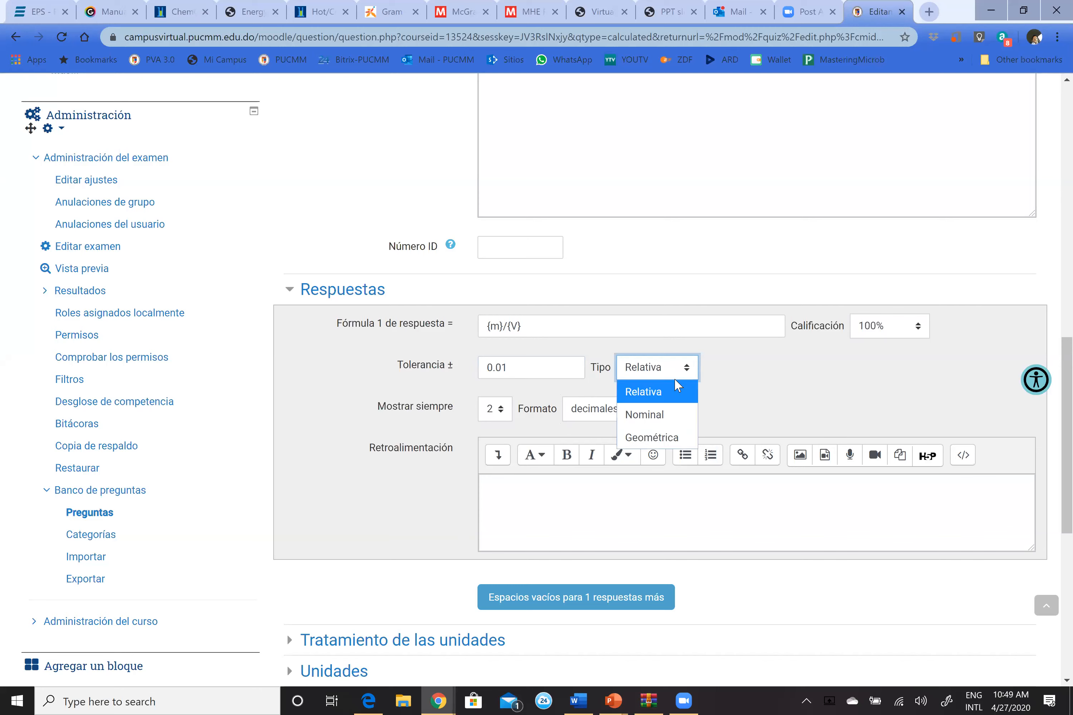
left_click(661, 415)
left_click_drag(503, 368, 516, 369)
type("5")
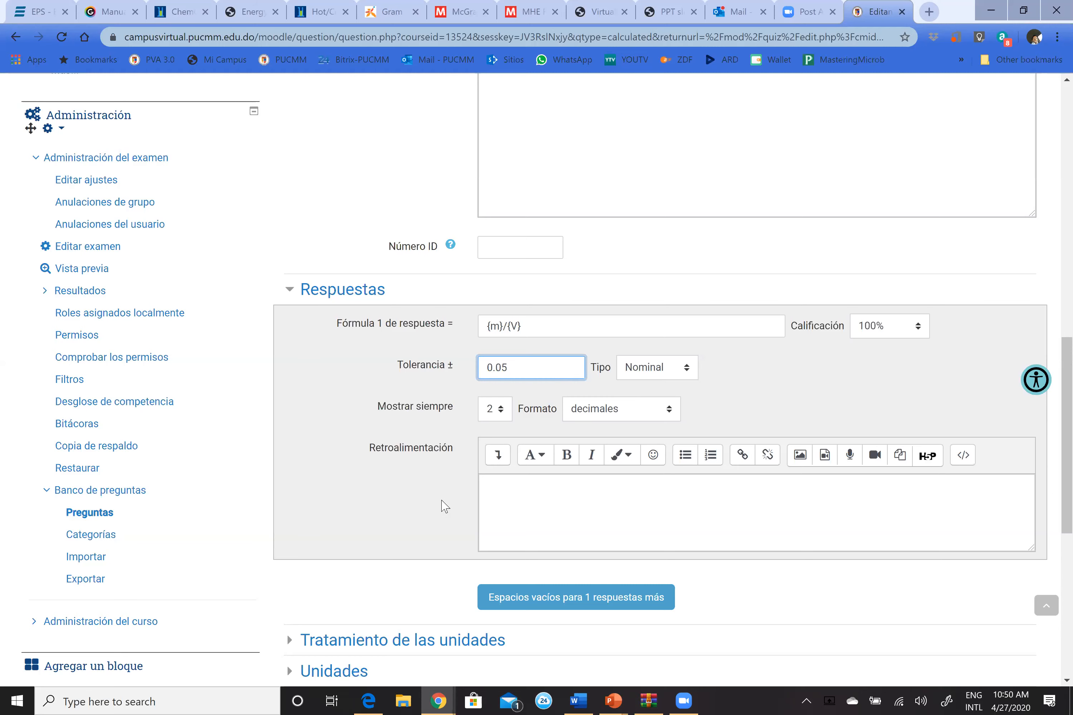
Try the unit handling option "Debe darse la unidad, que será calificada" and return it to "No se emplean Unidades para nada"
scroll(441, 506, "down", 3)
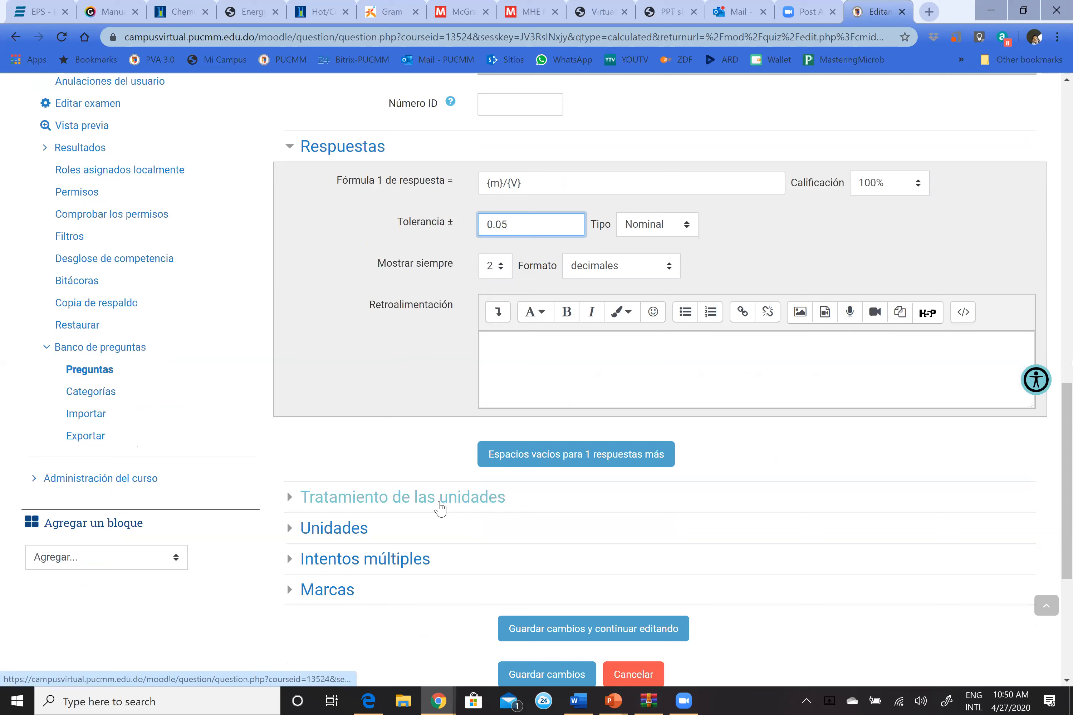
left_click(378, 508)
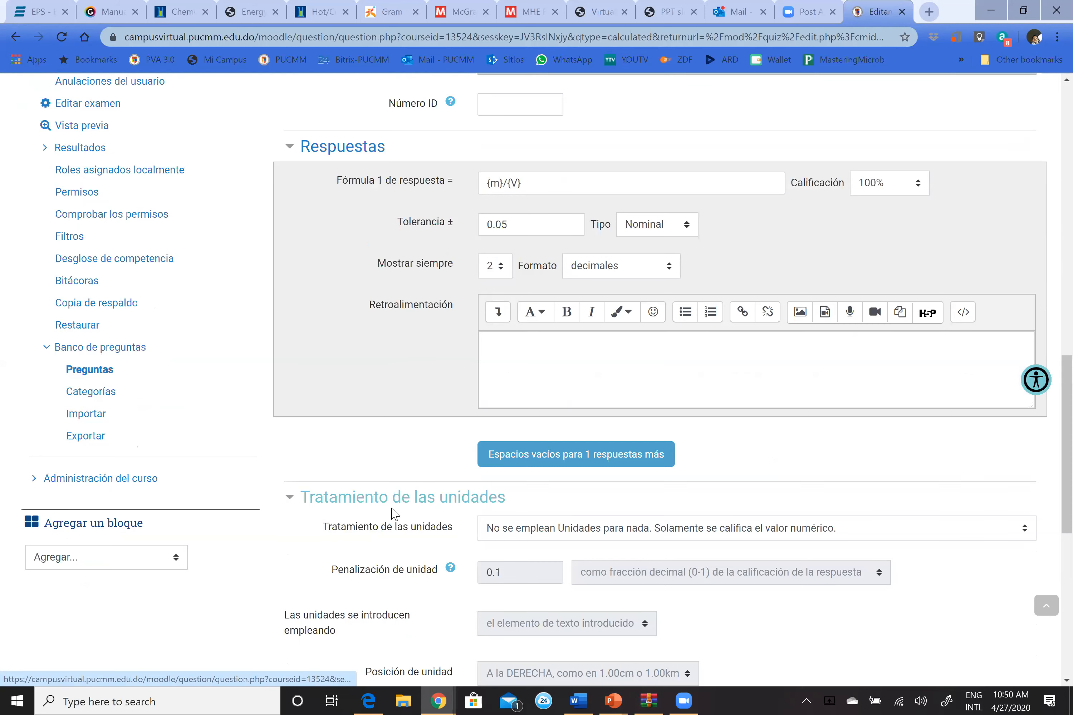
scroll(377, 508, "down", 3)
left_click(651, 390)
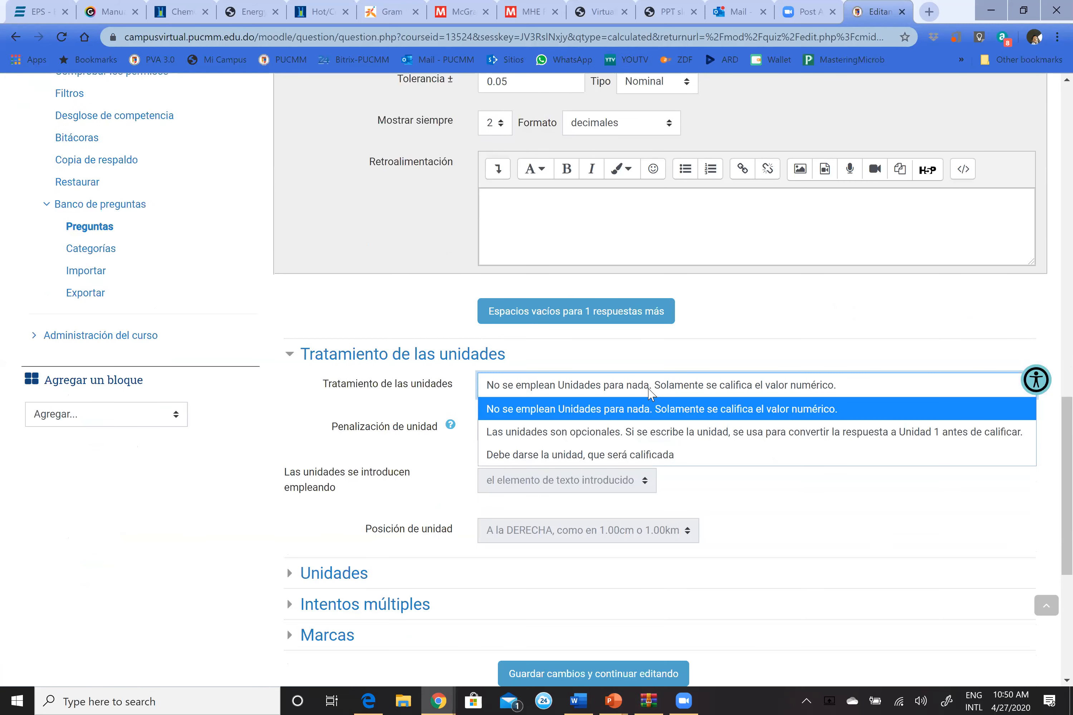
left_click(651, 392)
left_click(651, 391)
left_click(630, 457)
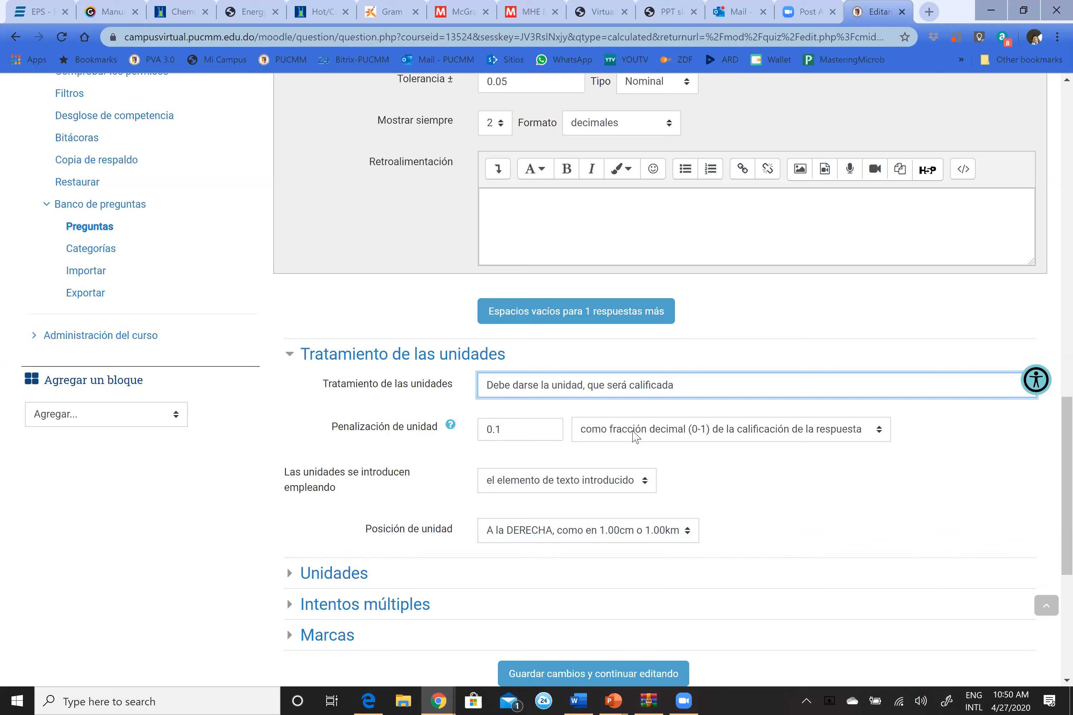
left_click(654, 390)
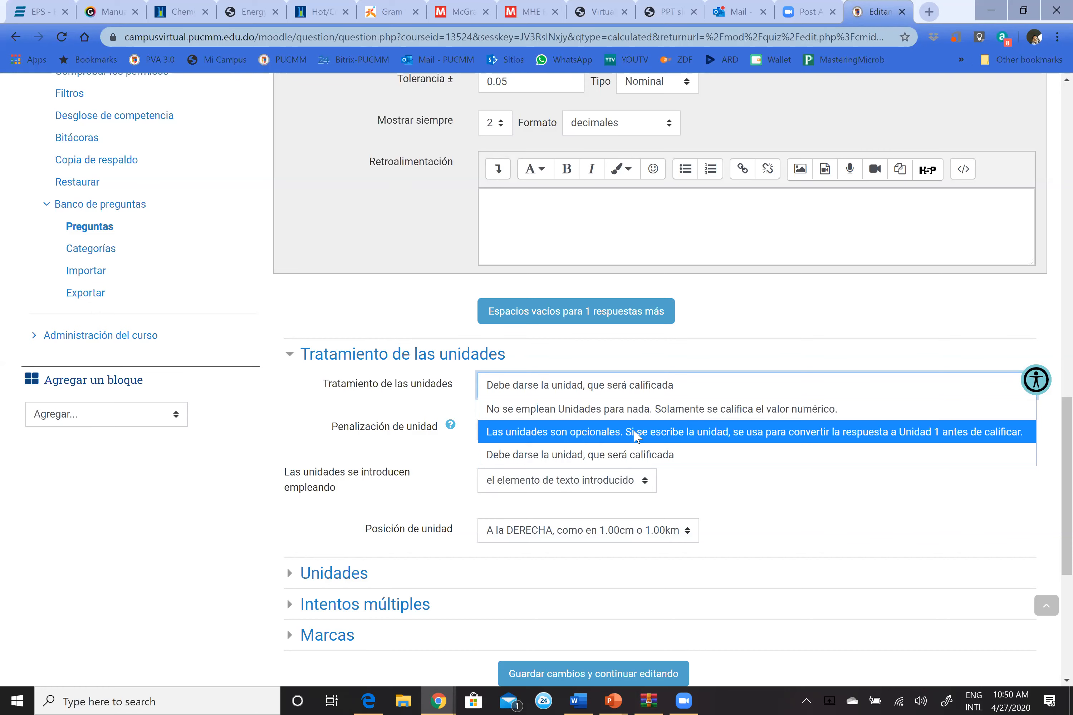
left_click(651, 410)
Save the question form, keep "usará el mismo conjunto de datos privado que antes" for wildcard m, and continue to the dataset items
scroll(288, 542, "down", 3)
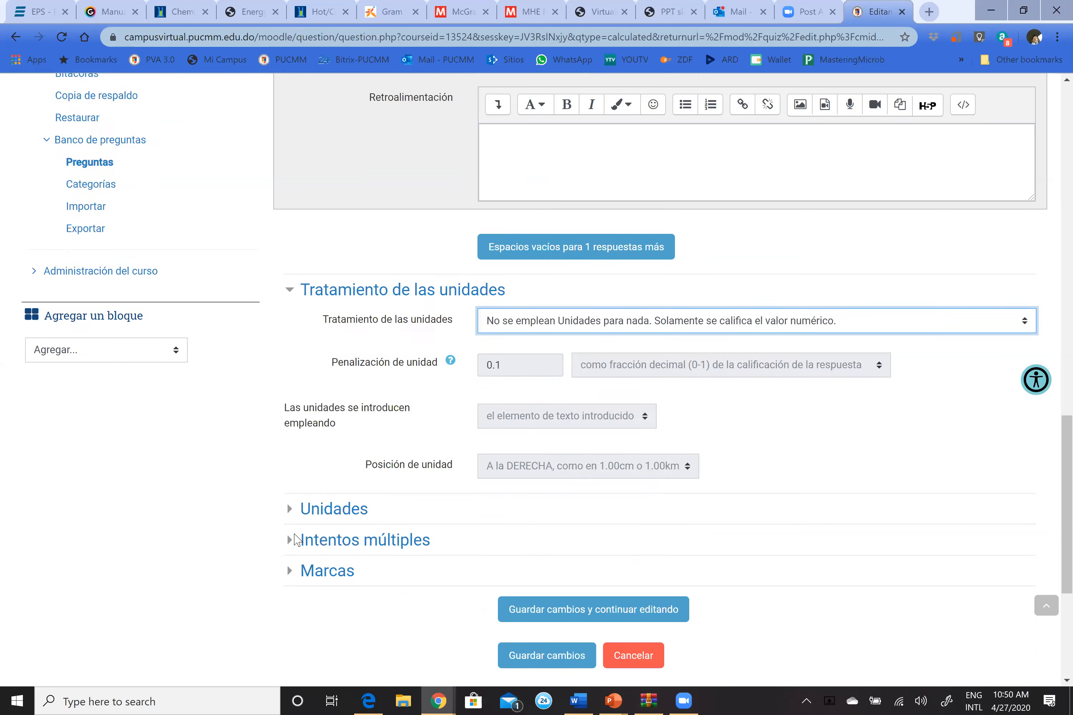
left_click(537, 582)
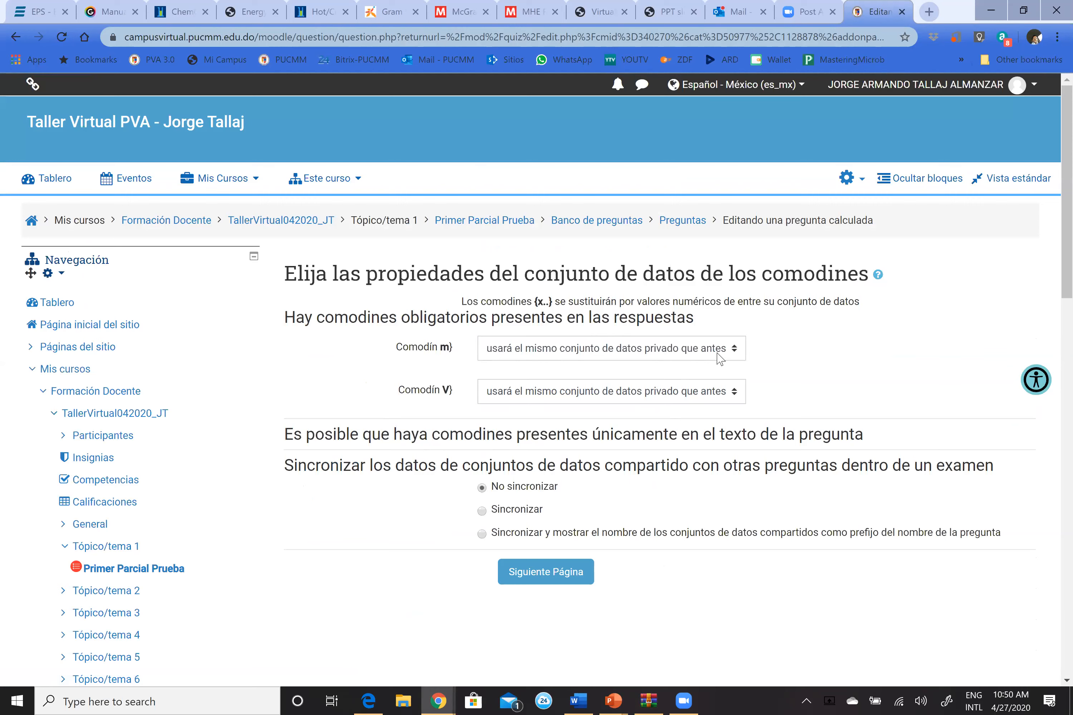
left_click(732, 359)
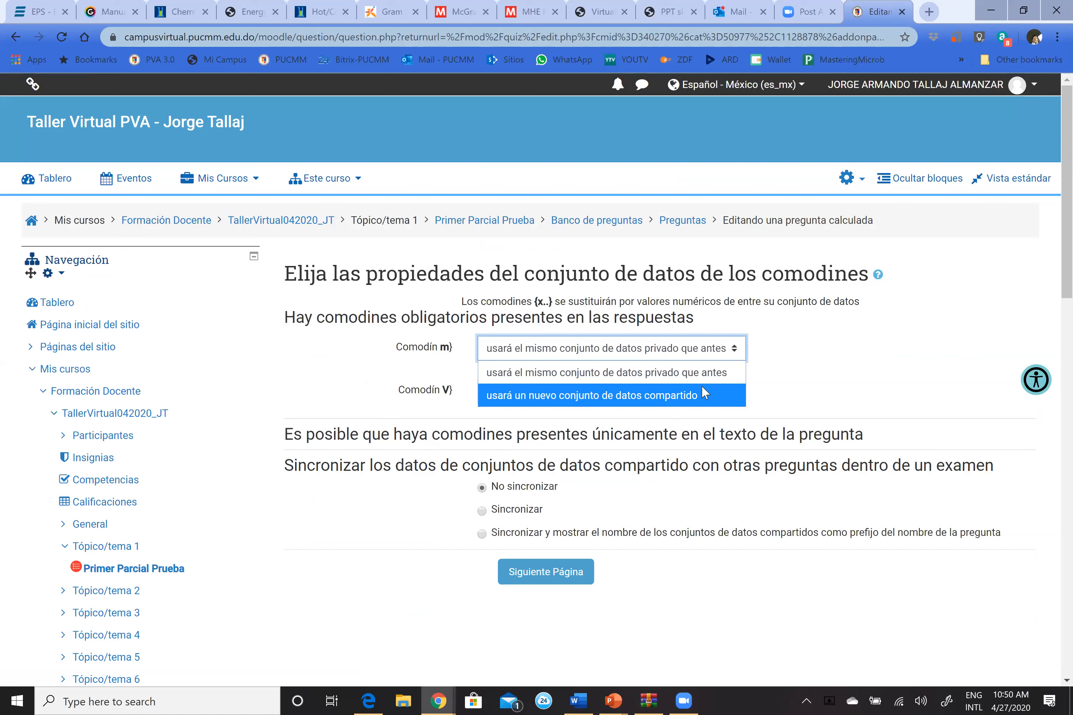
left_click(731, 373)
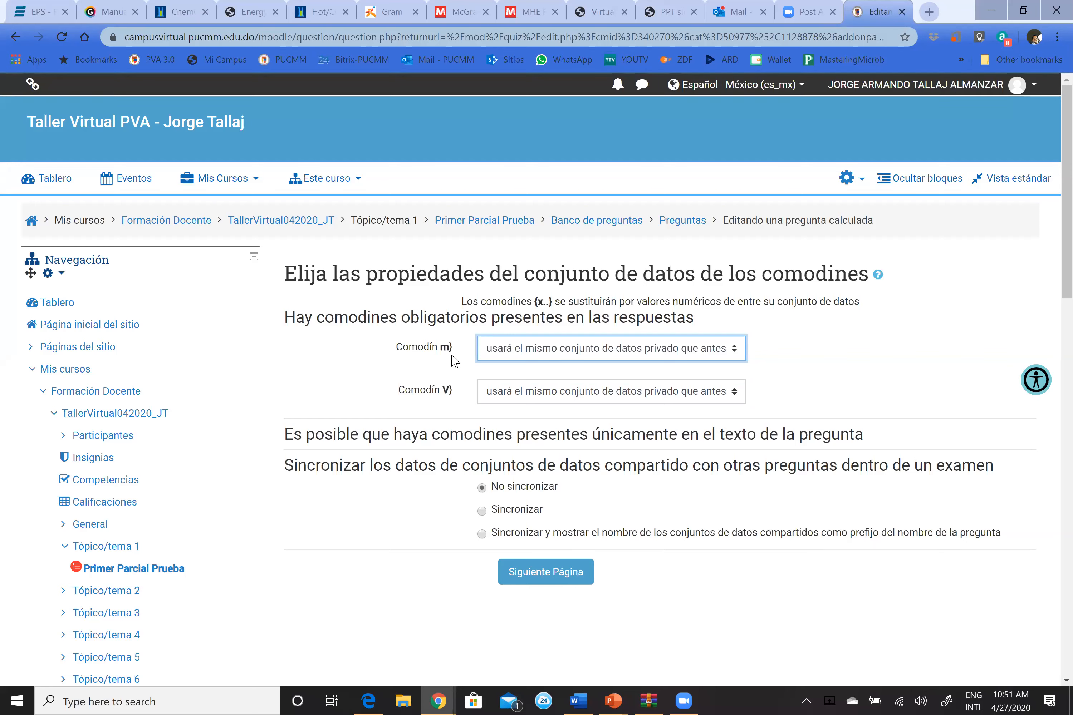
left_click(548, 576)
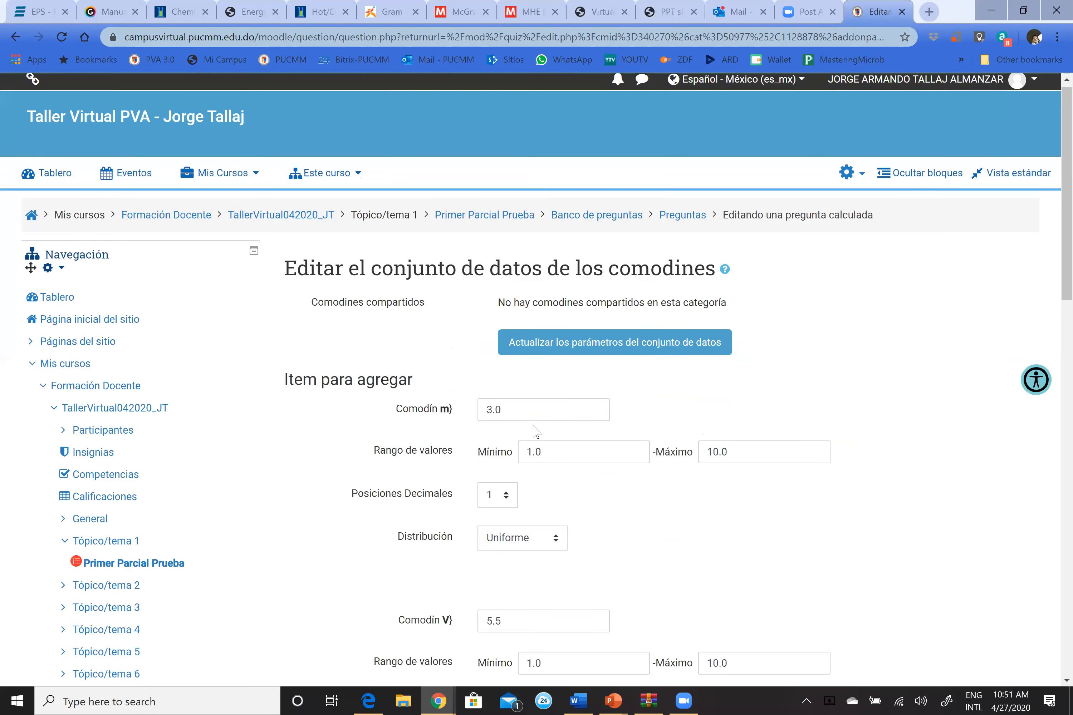
Set wildcard m to 15 with a value range from 10 to 25
scroll(535, 432, "down", 3)
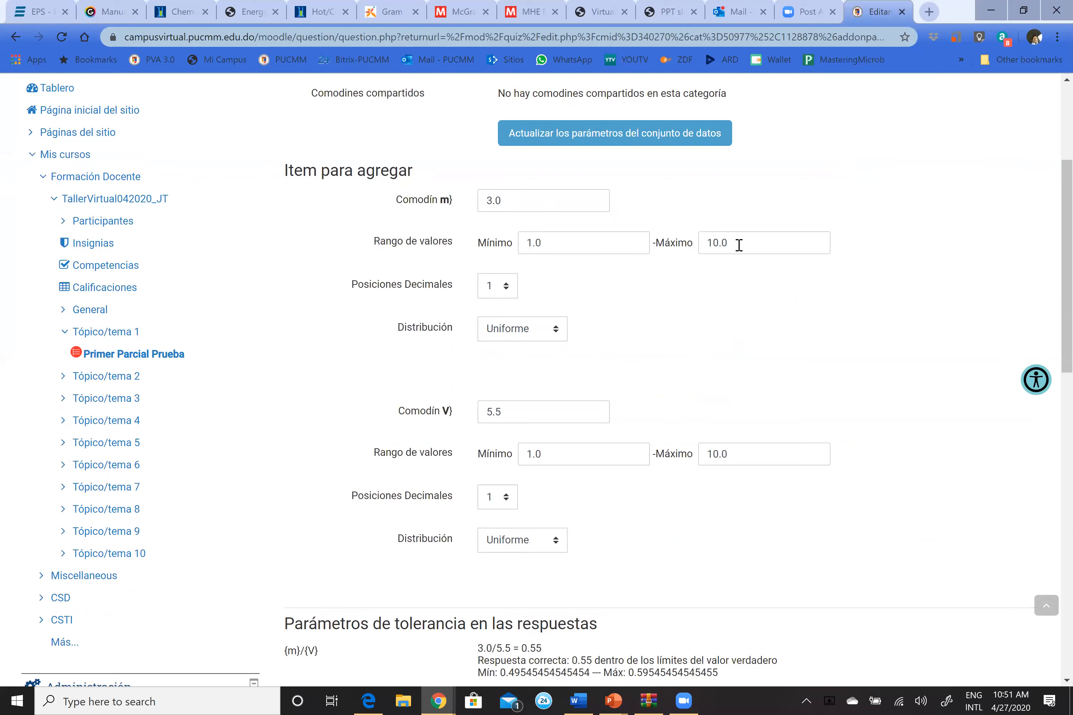
left_click_drag(481, 201, 541, 201)
type("15")
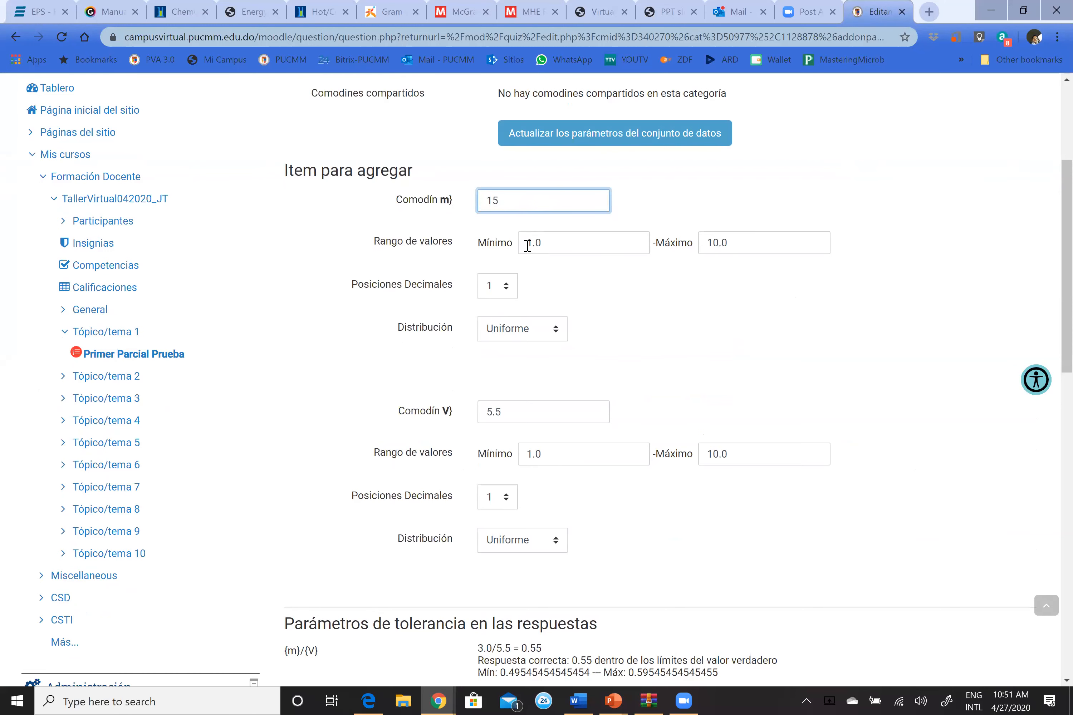
left_click_drag(527, 243, 553, 244)
type("10")
left_click_drag(705, 245, 754, 246)
type("25")
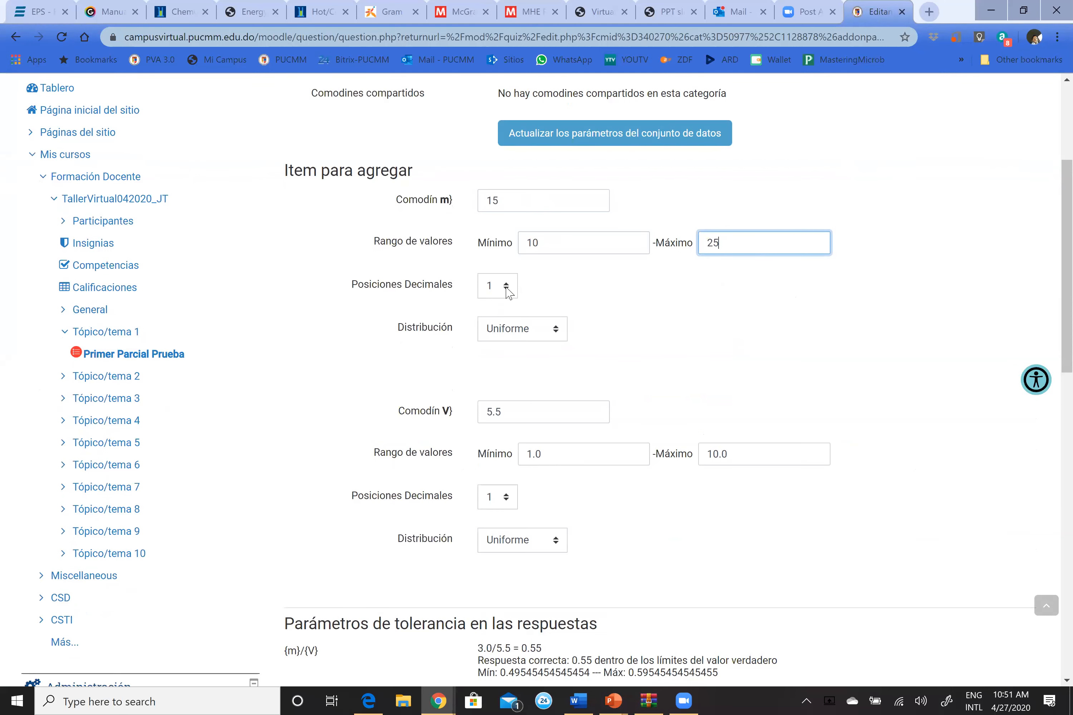
Set wildcard V to 8 with a value range from 5 to 9
left_click_drag(482, 412, 518, 414)
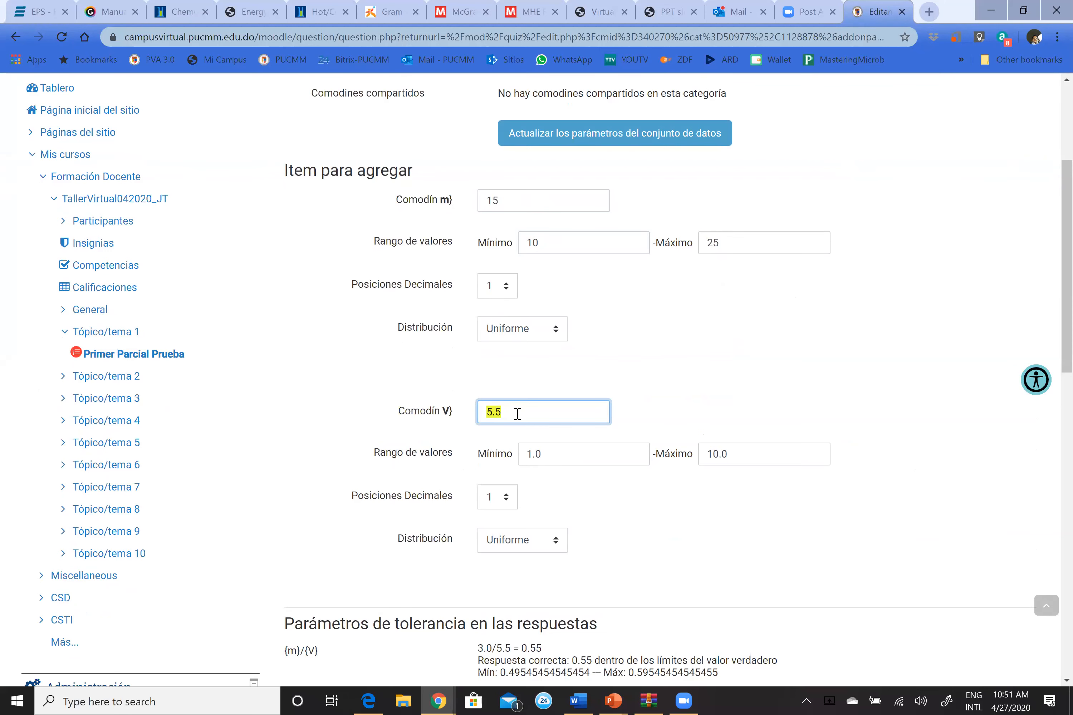
type("8")
left_click_drag(528, 454, 562, 456)
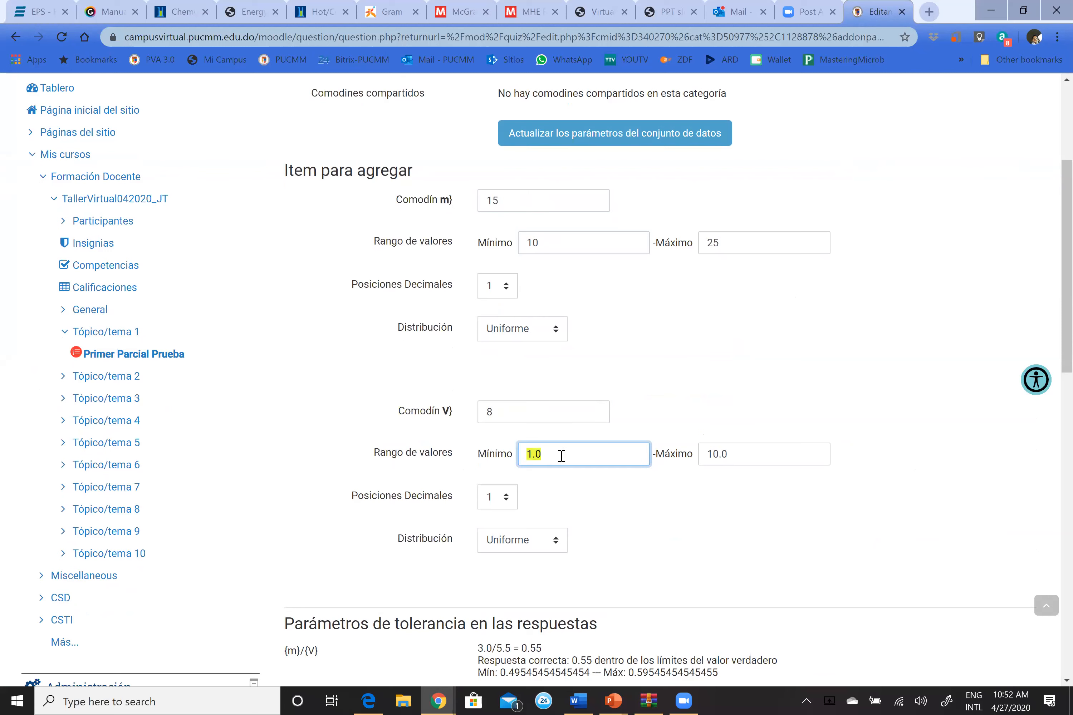
type("5")
left_click_drag(710, 455, 744, 452)
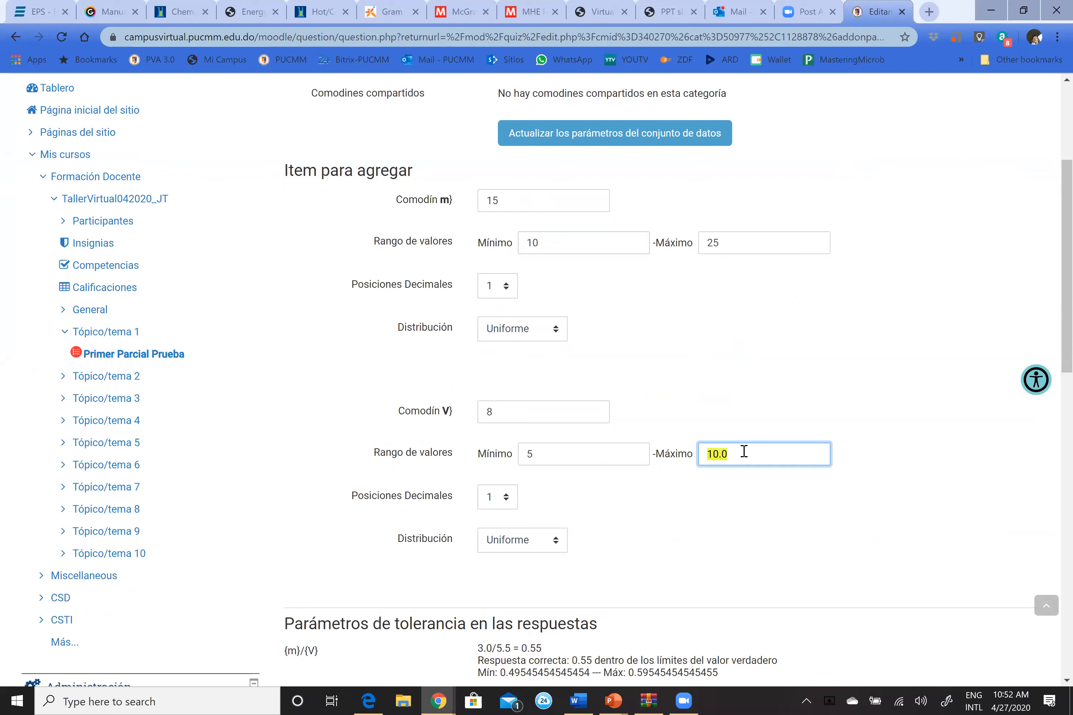
type("9")
Add 100 new sets of wildcard values to the calculated question
scroll(595, 506, "down", 5)
scroll(595, 506, "down", 5)
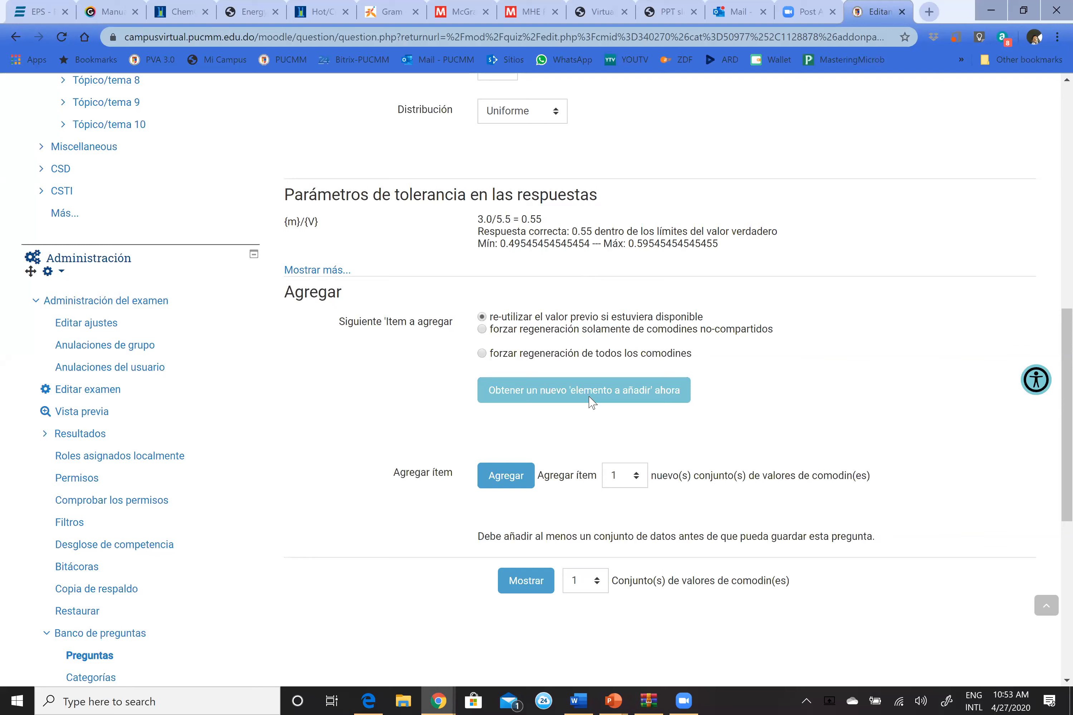
left_click(639, 482)
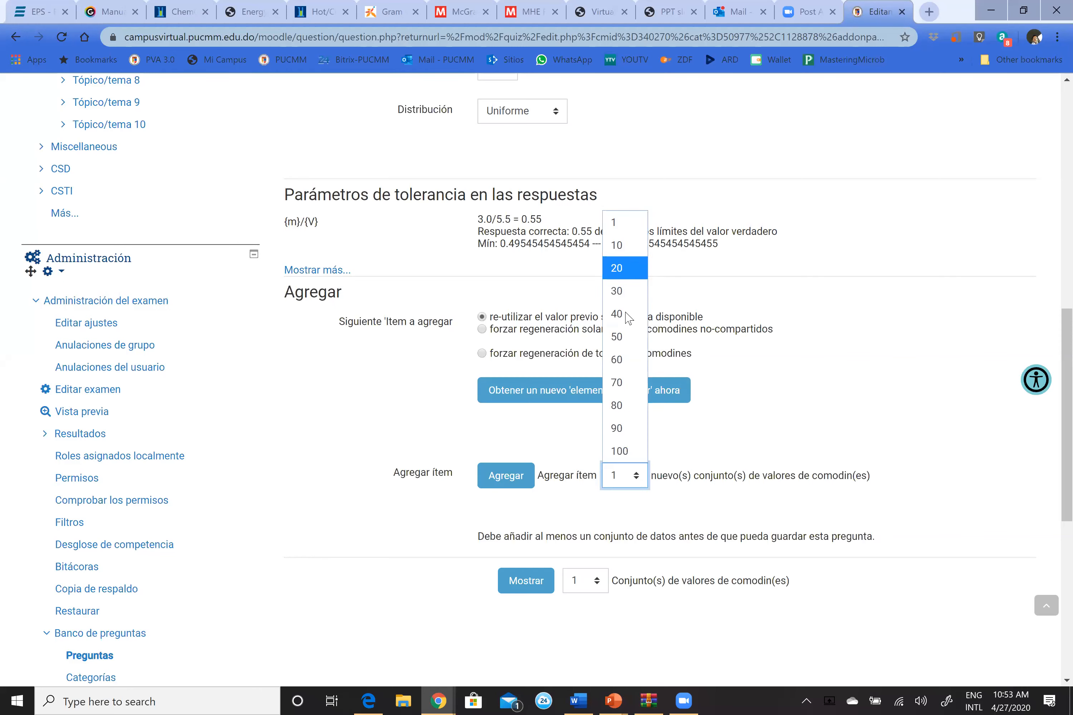
left_click(629, 453)
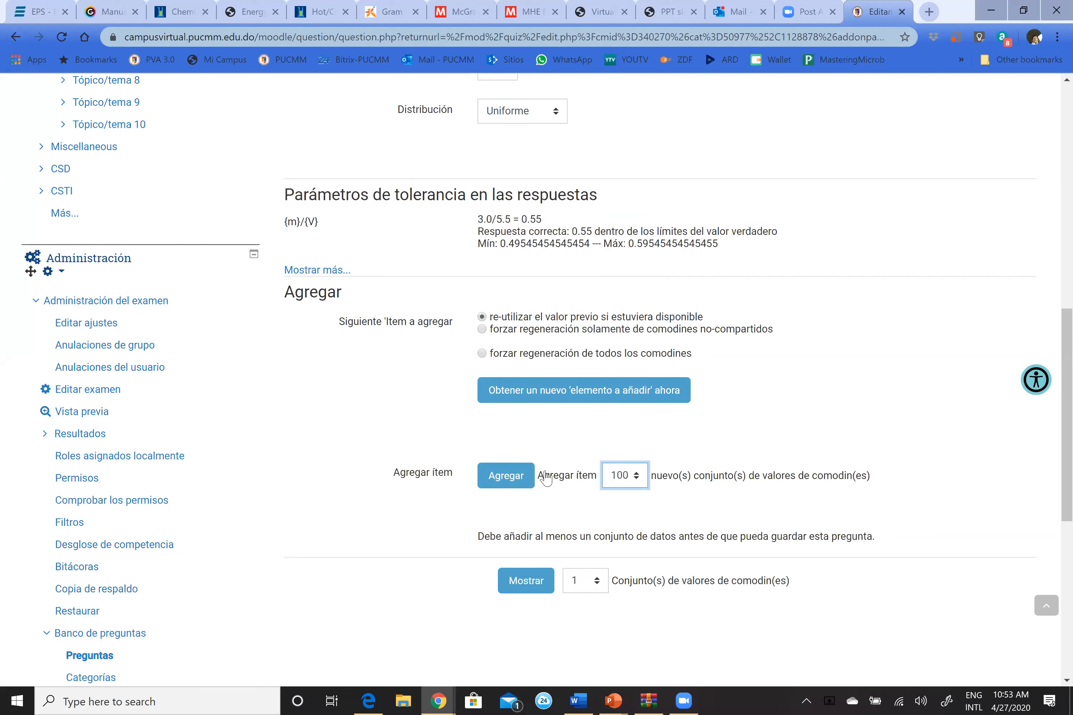
left_click(506, 476)
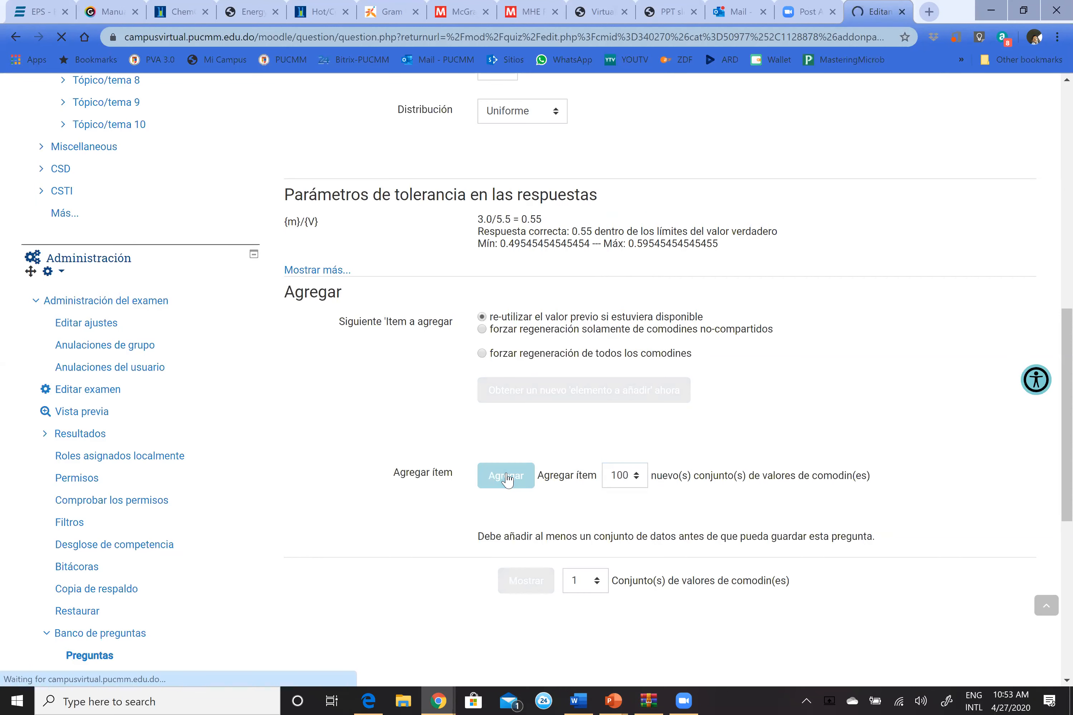
Preview the calculated question with the correct answer filled in, close the preview, and save the question to the exam
scroll(583, 481, "down", 20)
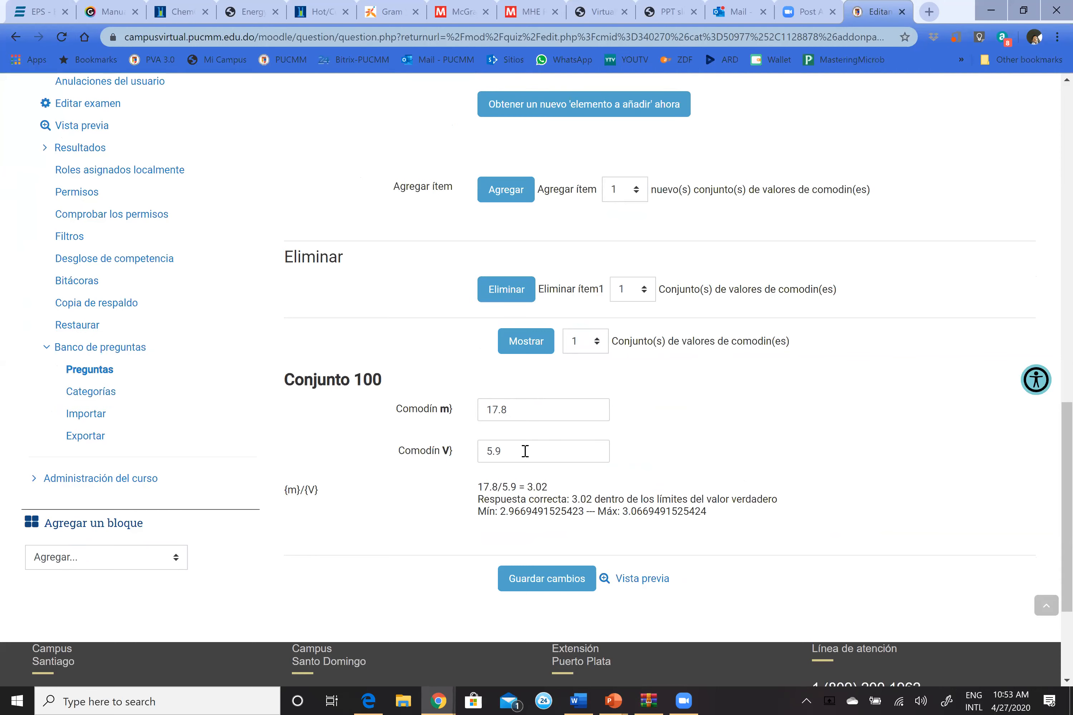
left_click(627, 579)
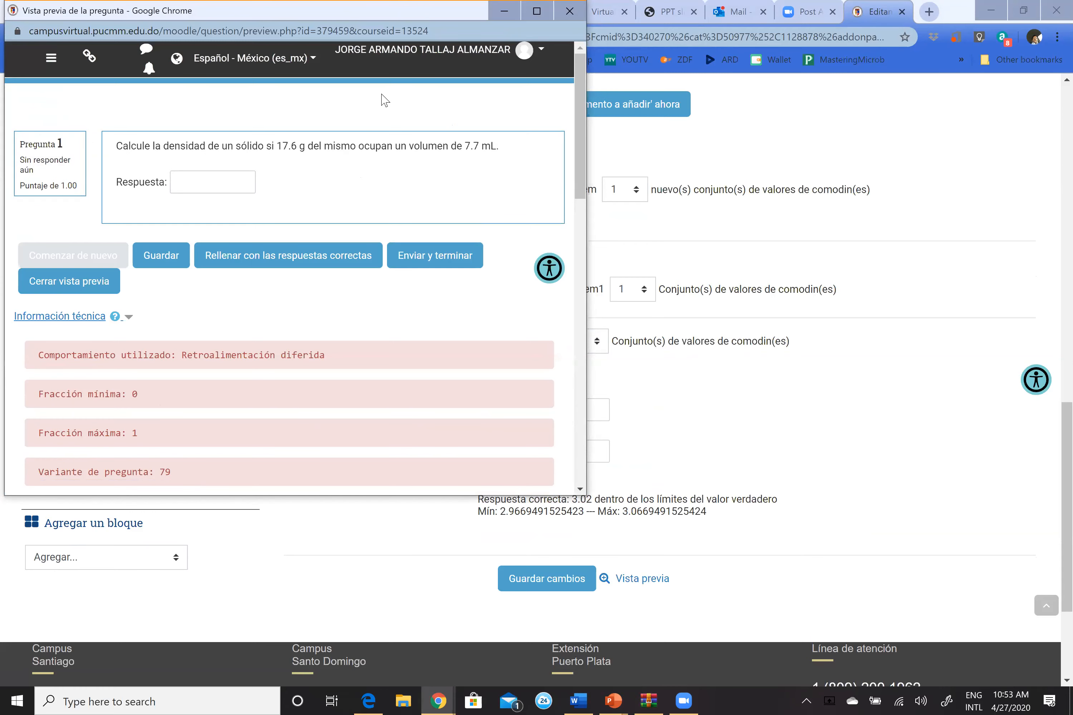
left_click_drag(360, 10, 446, 76)
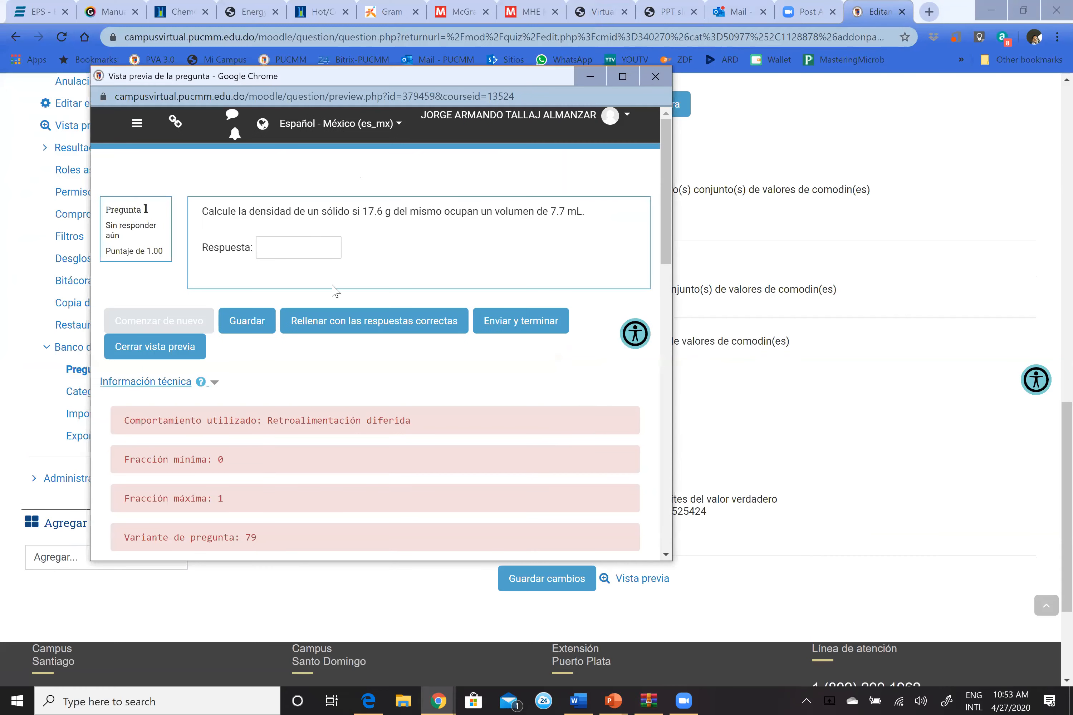
left_click(346, 323)
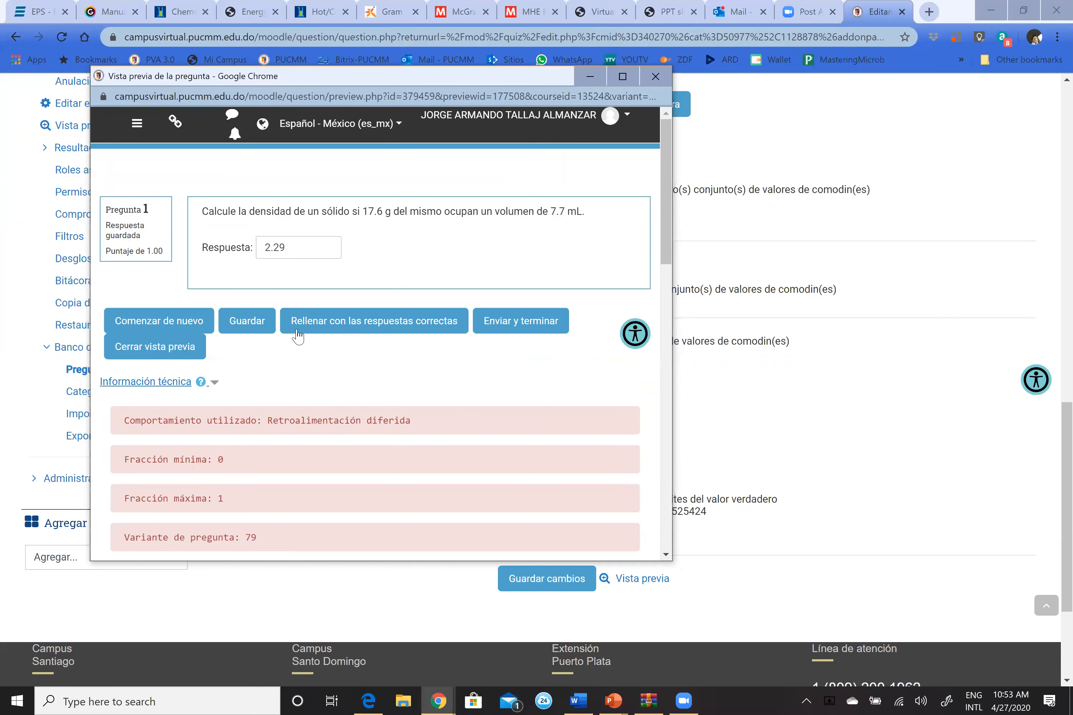
left_click(183, 348)
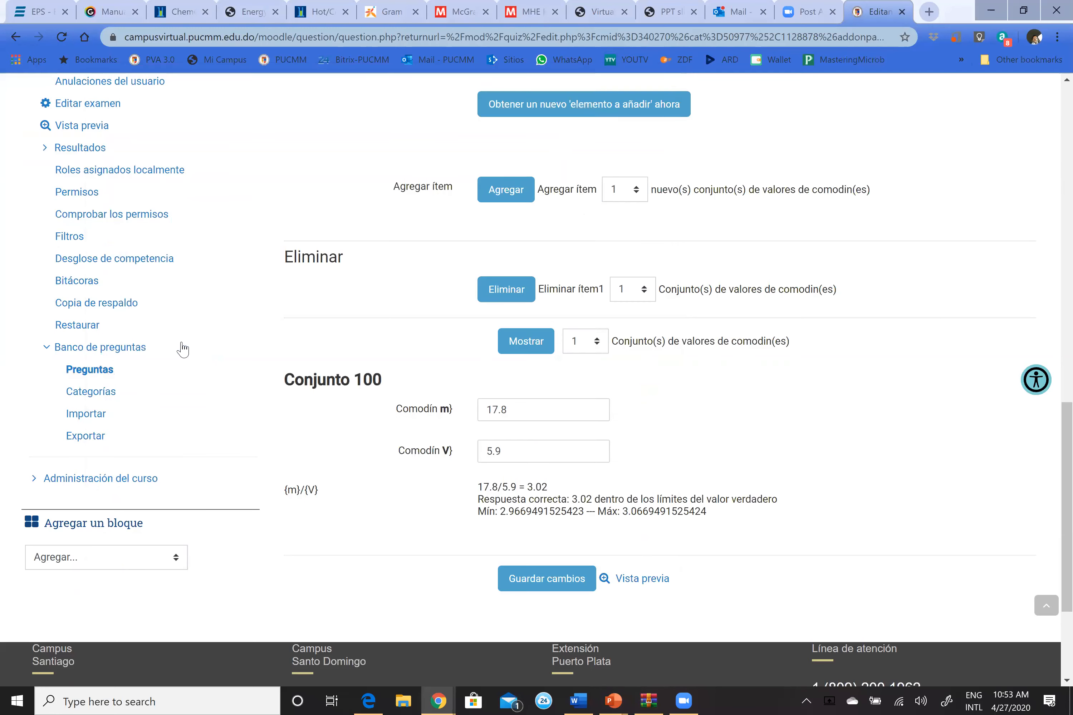
left_click(550, 581)
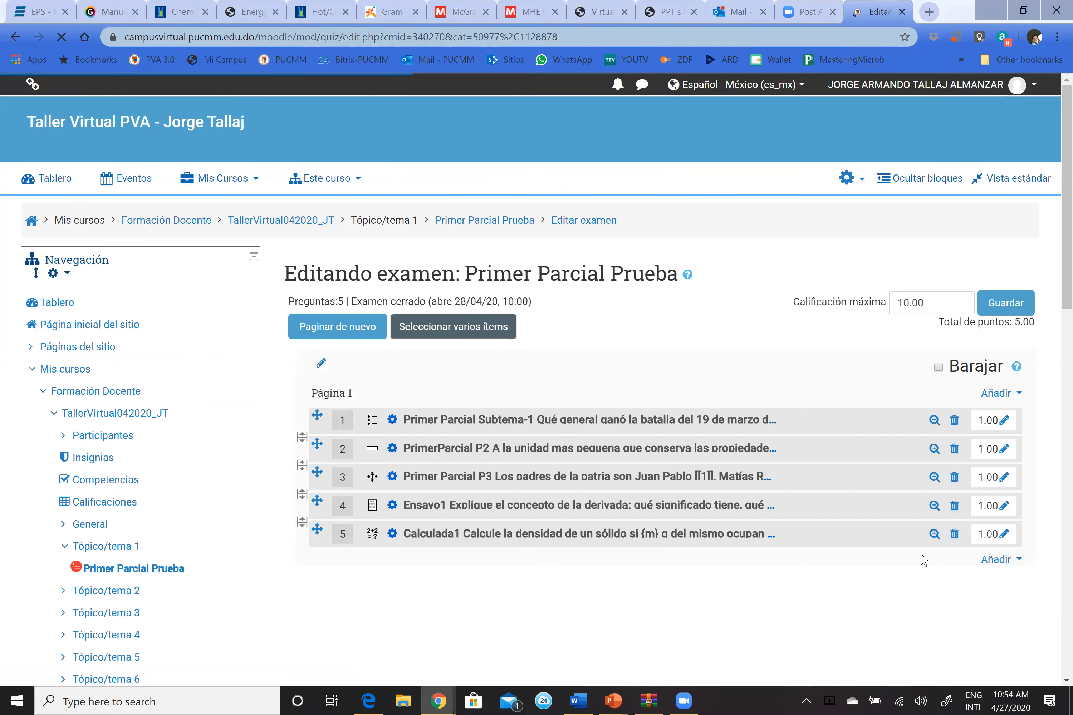
Preview Calculada1 from the exam's question list, fill in the correct answer, and close the preview
left_click(933, 535)
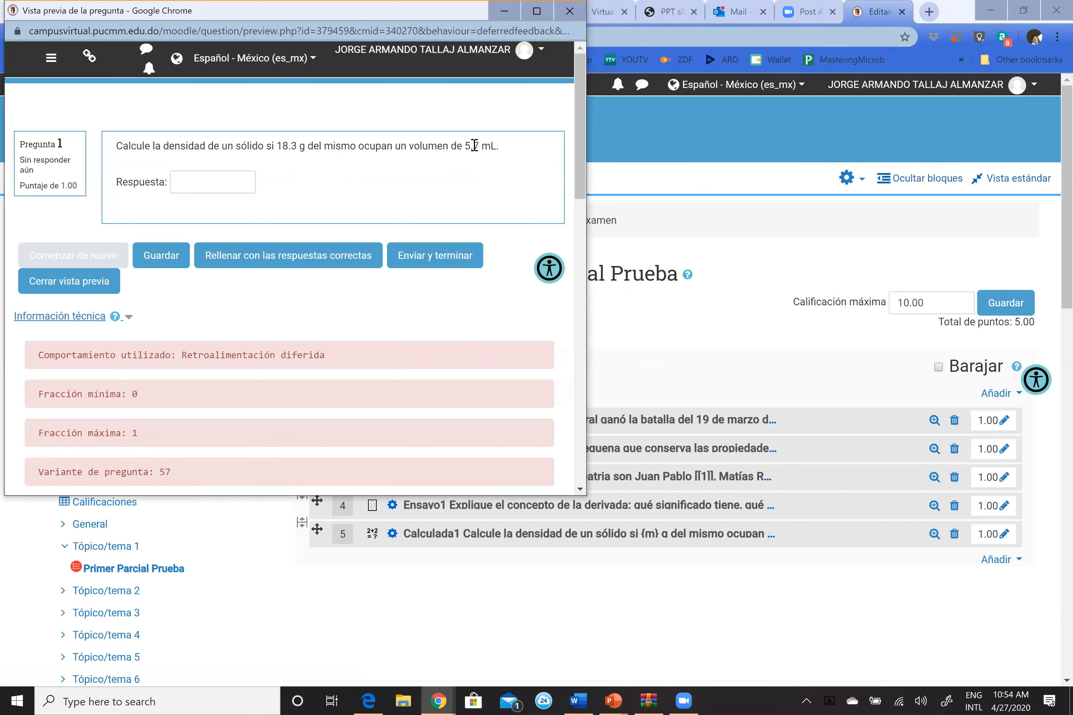
left_click(304, 262)
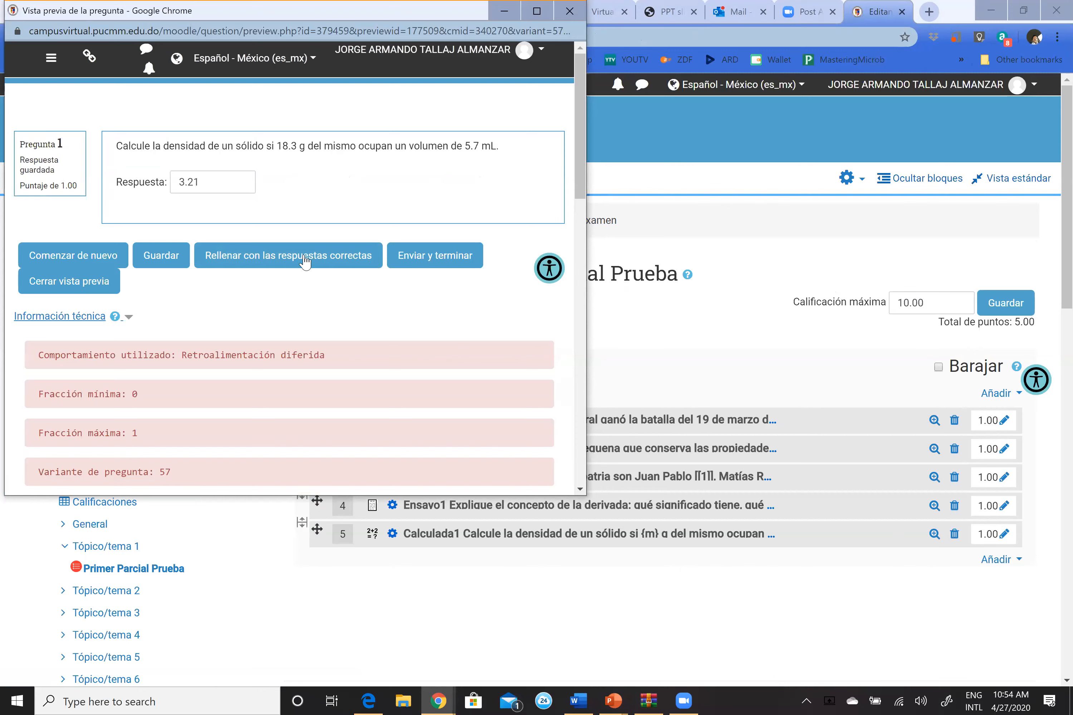
left_click(323, 250)
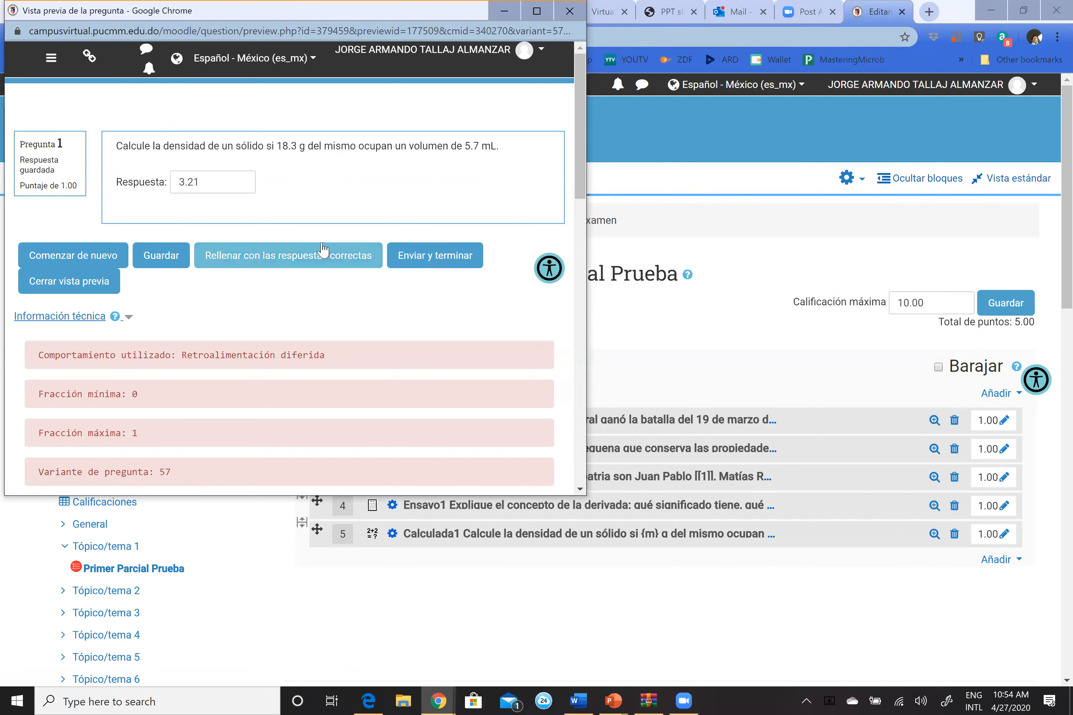
left_click(75, 288)
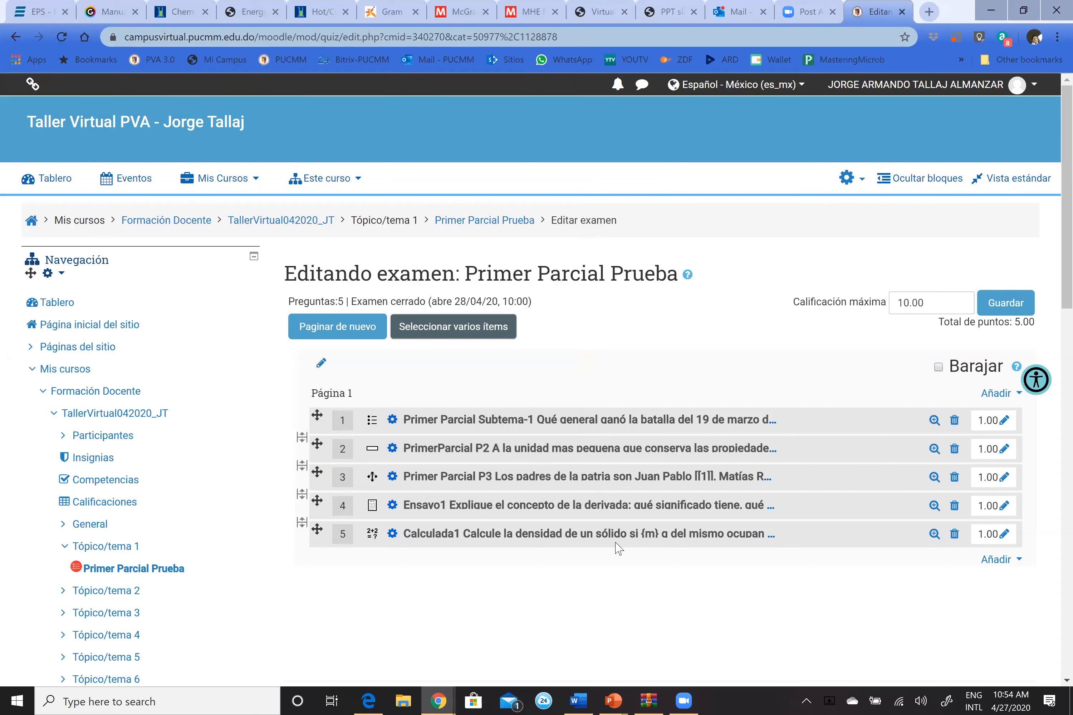
left_click(692, 699)
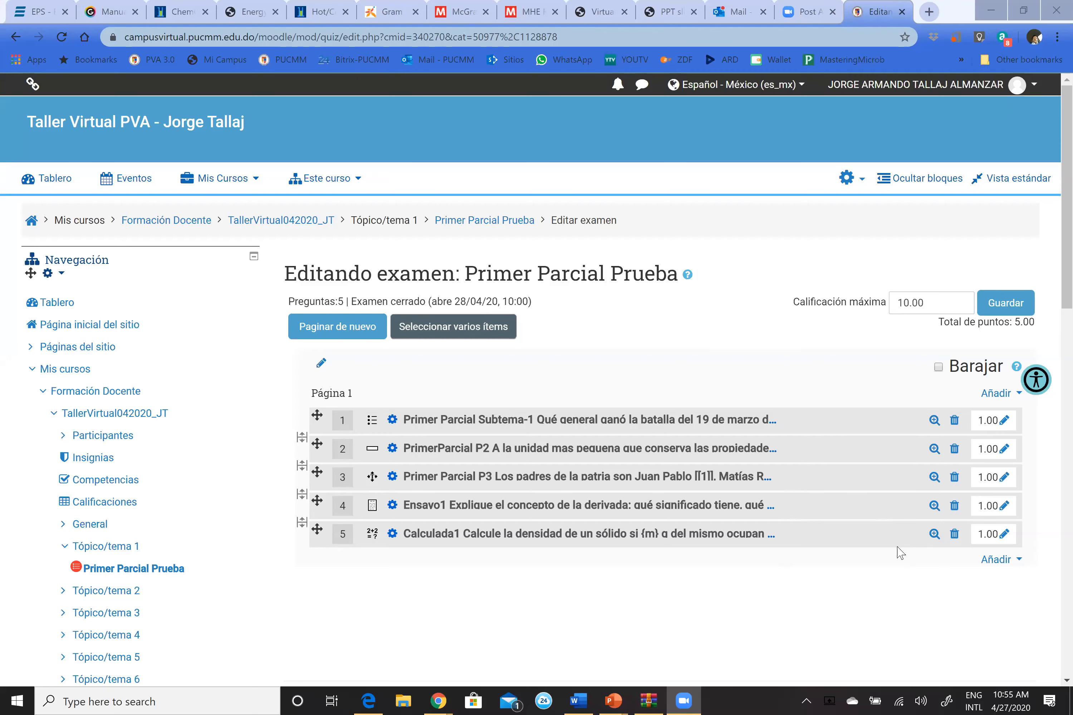
Add a new question of type "Calculada de opción múltiple" at the end of the exam
left_click(996, 560)
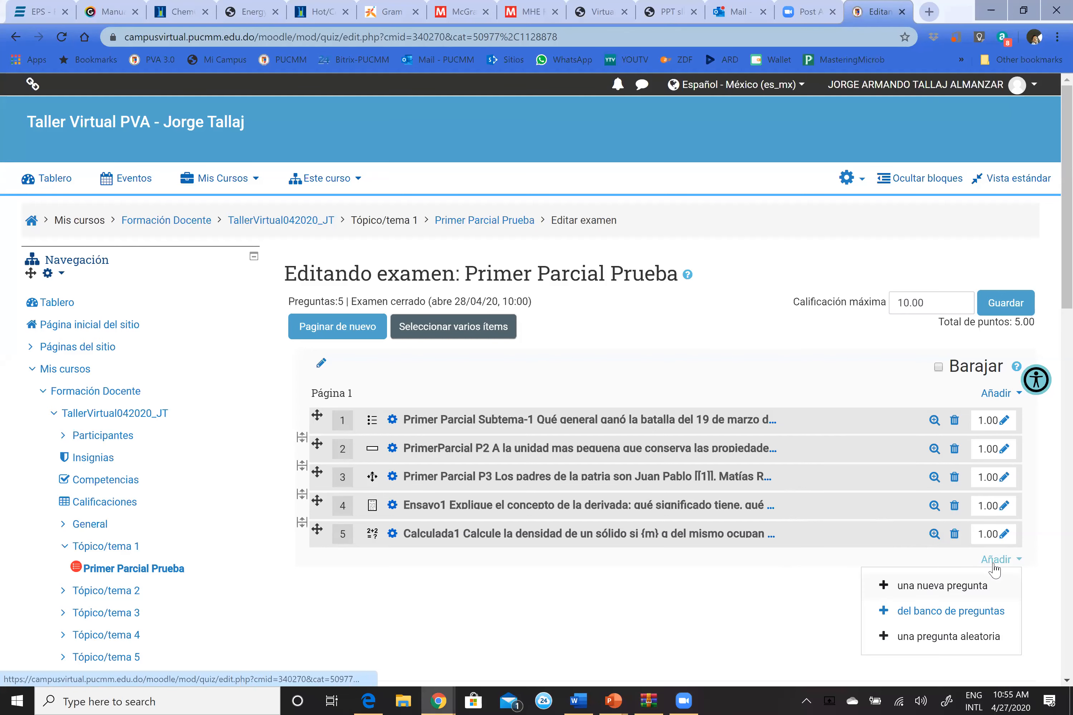
left_click(963, 587)
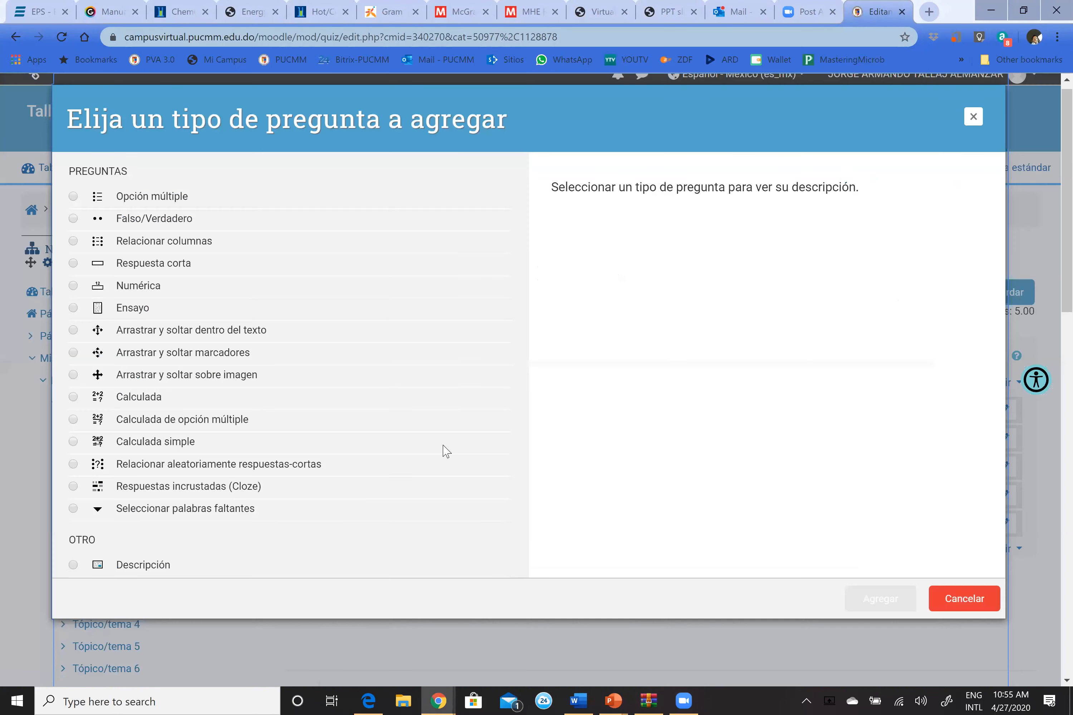
left_click(132, 418)
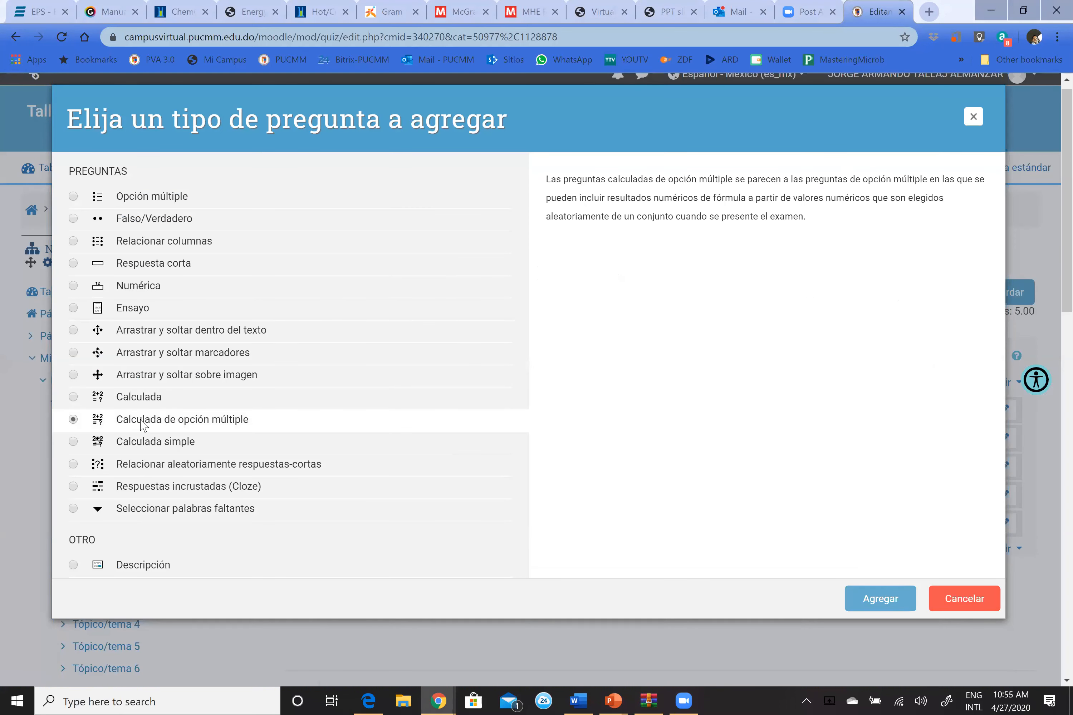
left_click(856, 605)
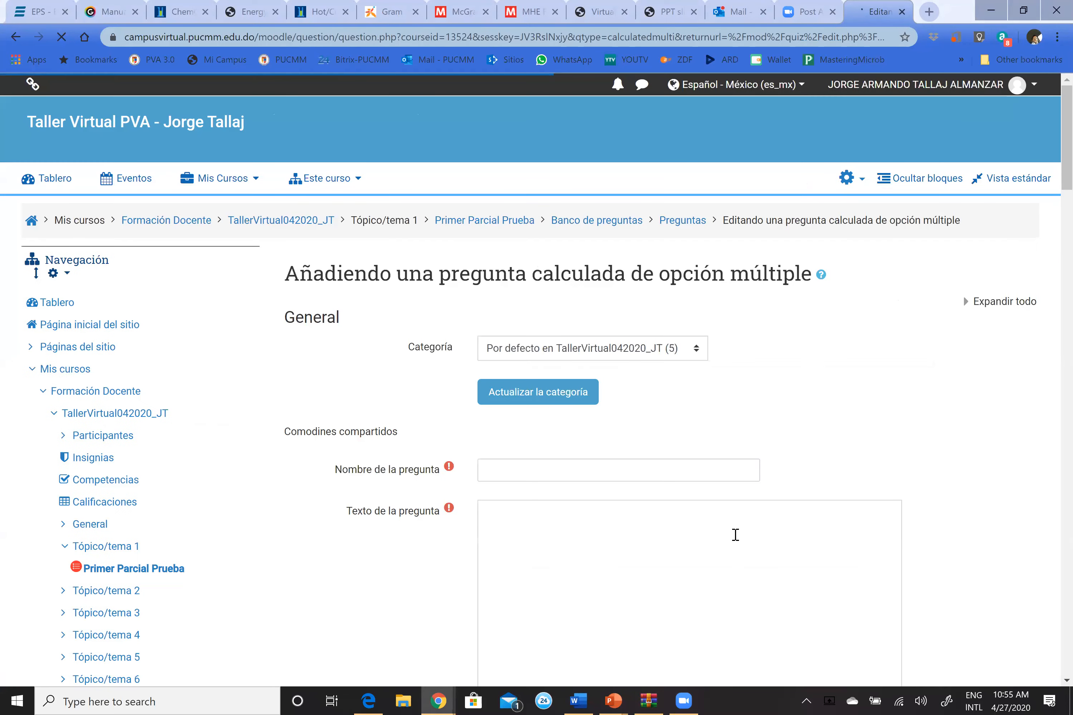
Name the new calculated multiple-choice question "Calculada OM1"
scroll(737, 537, "down", 3)
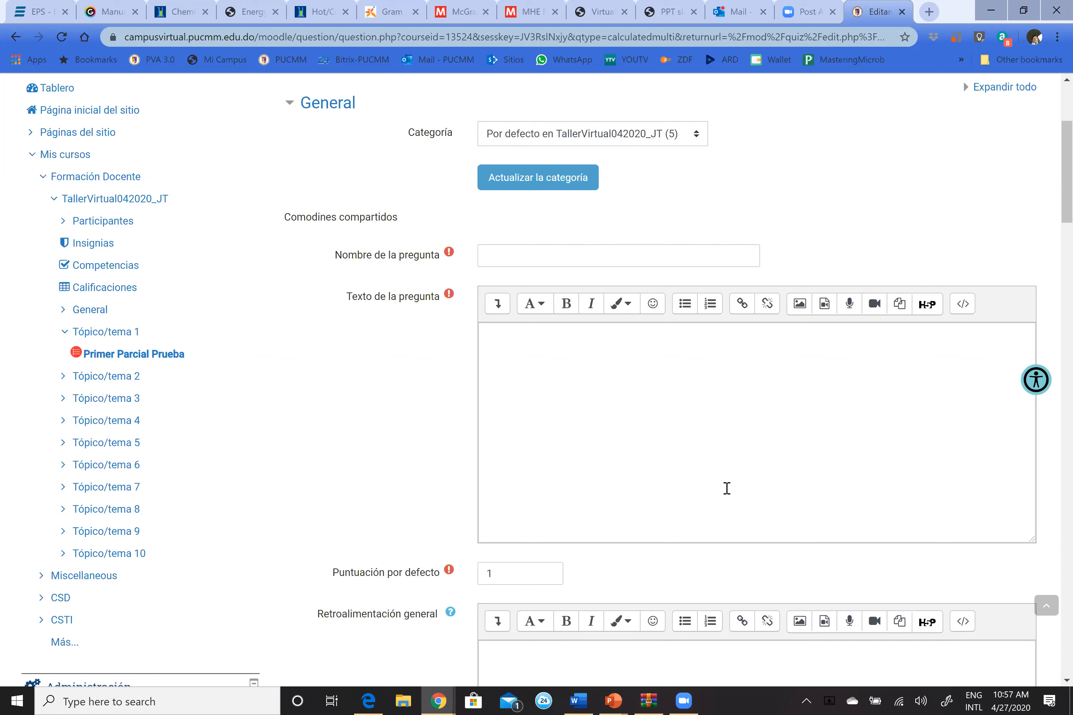
left_click(622, 255)
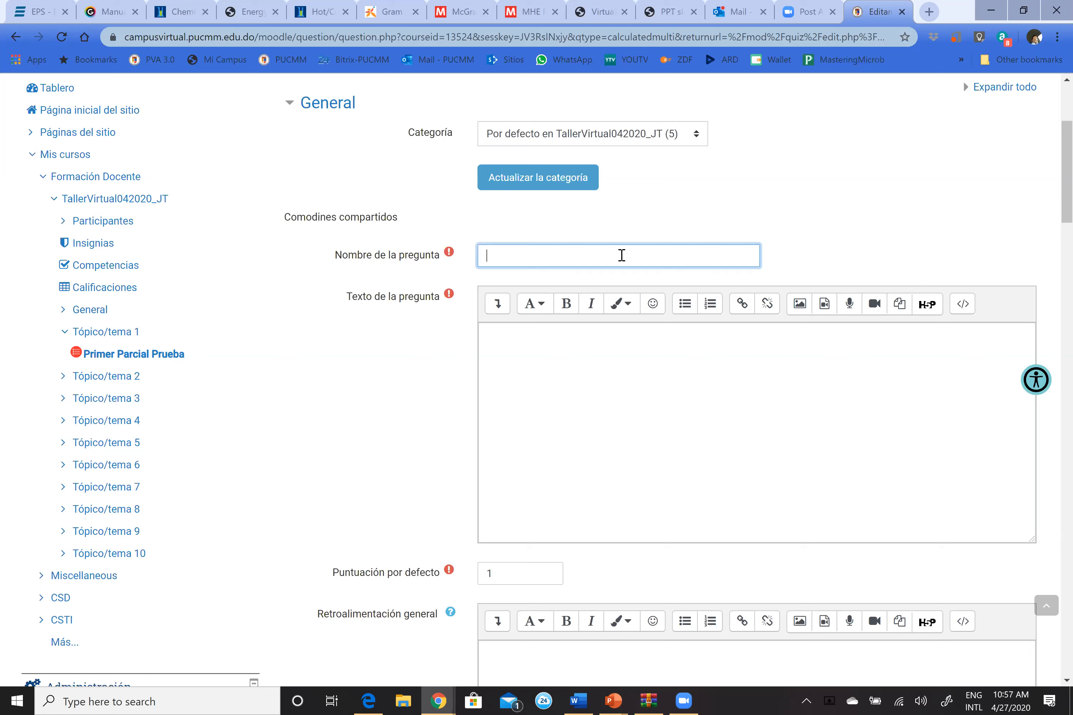
type("Calculada OM1")
Write the question text with a volume wildcard, beginning "Calcule la masa de {V} mL de un líquido si su den"
left_click(598, 369)
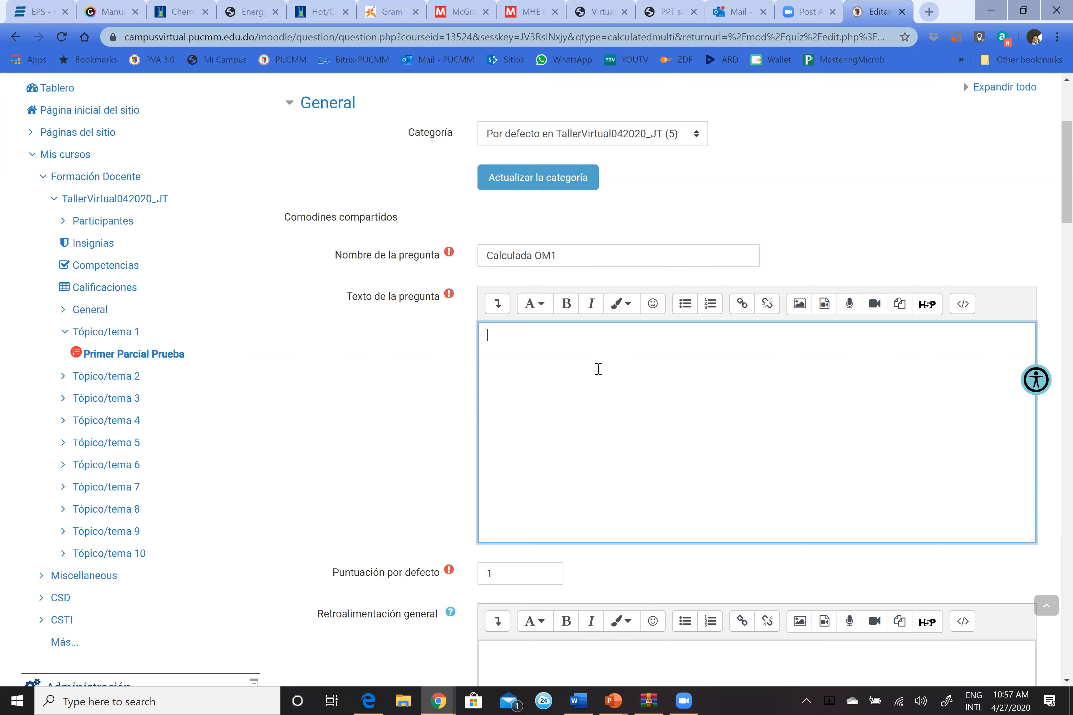
type("Calcule la masa")
type("de")
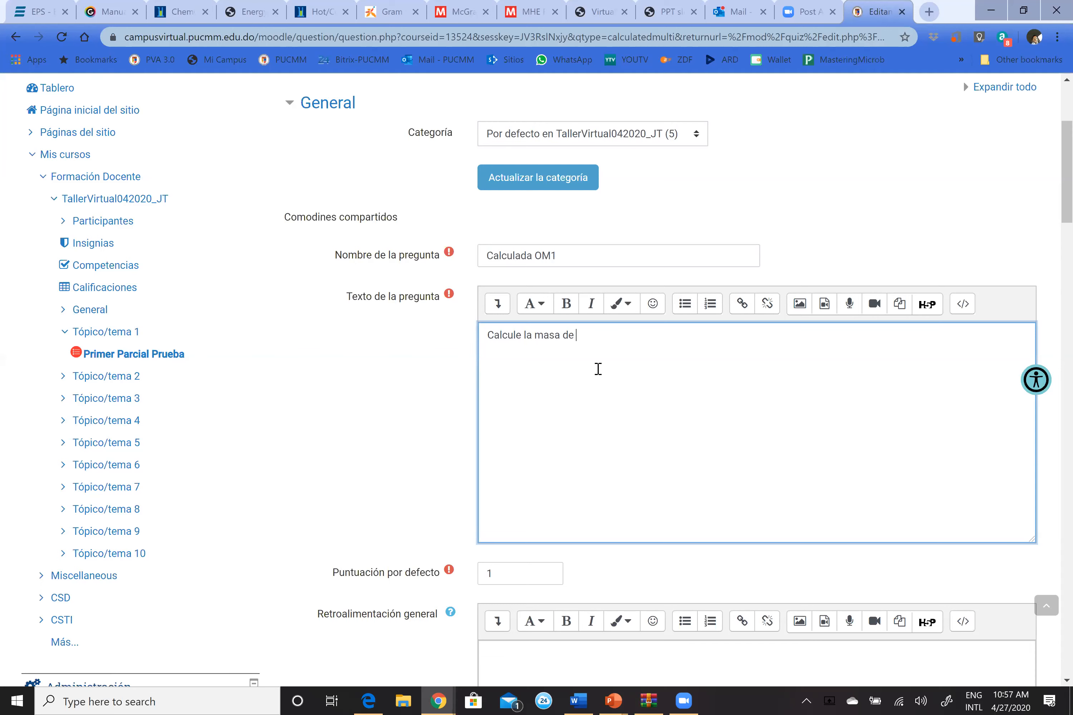
type(" {V} ")
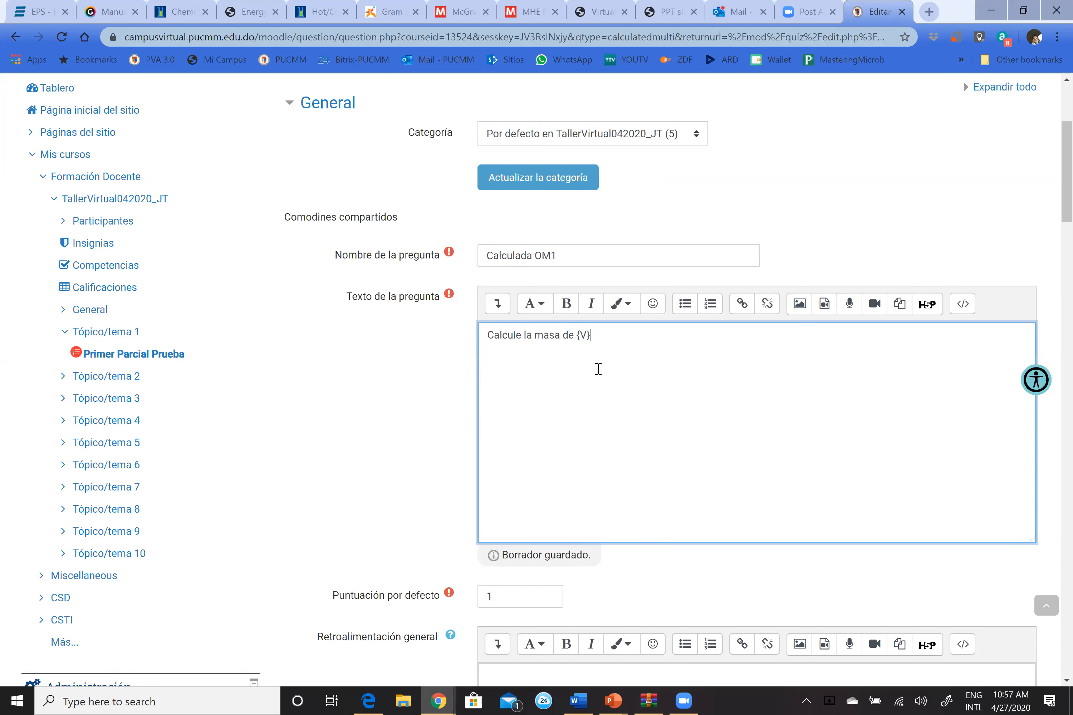
type("mL de un líquido ")
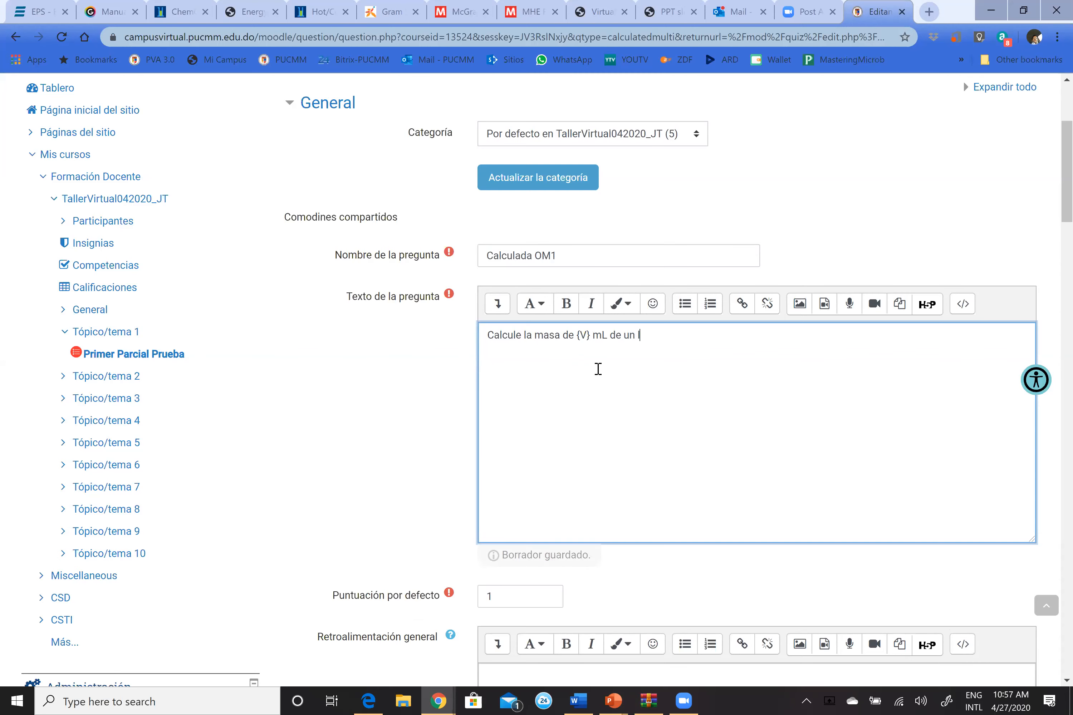
type("si su den")
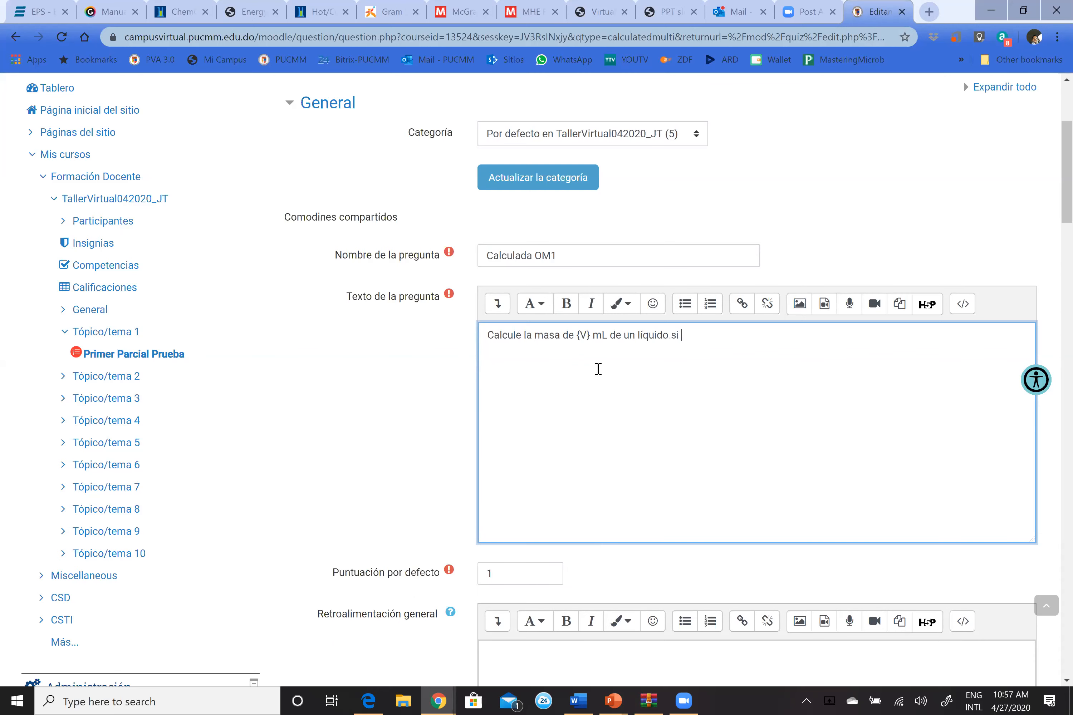
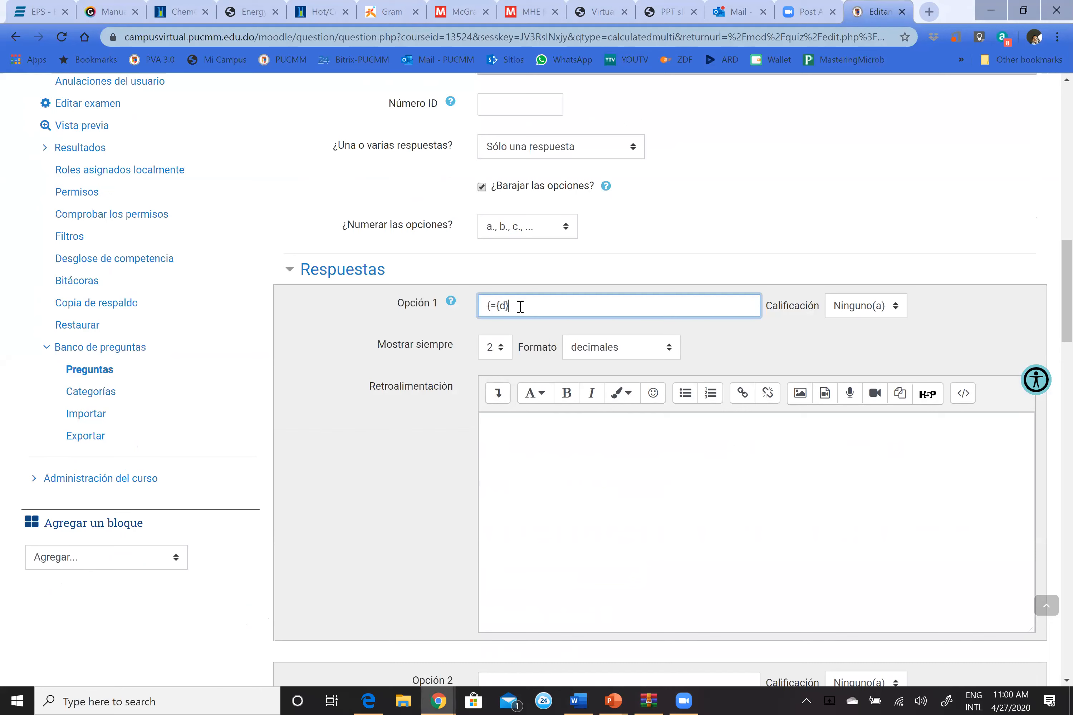
Complete the Opción 1 answer formula as {={d}*{V}} and set its grade to 100%
type("*{V}}")
left_click(886, 308)
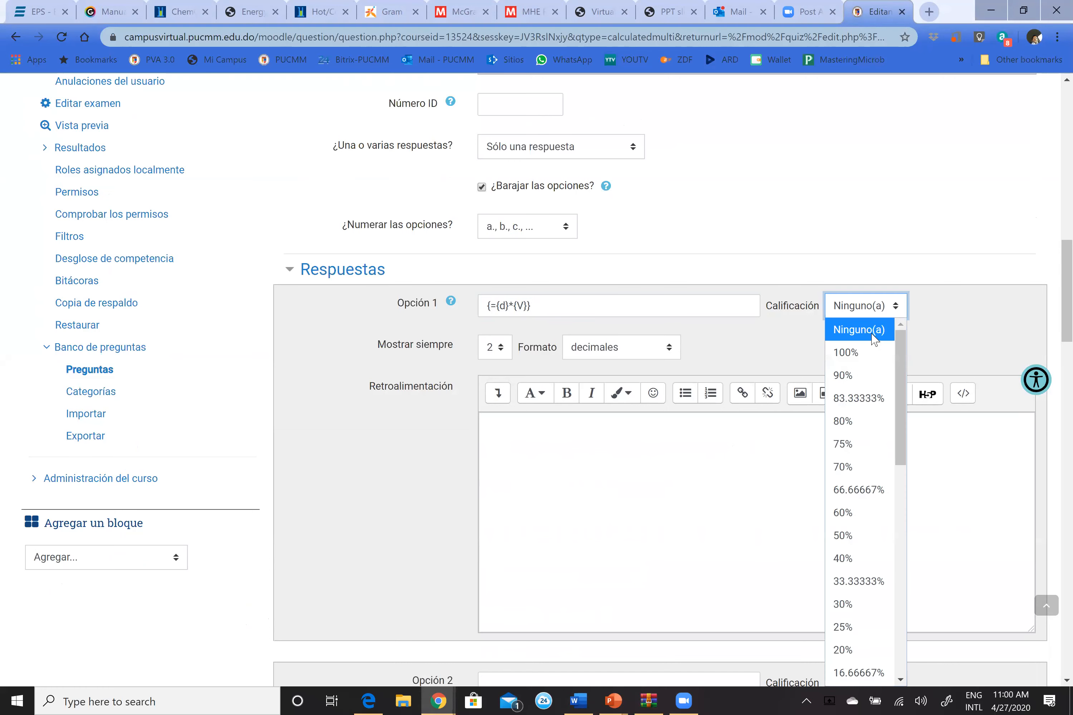
left_click(863, 353)
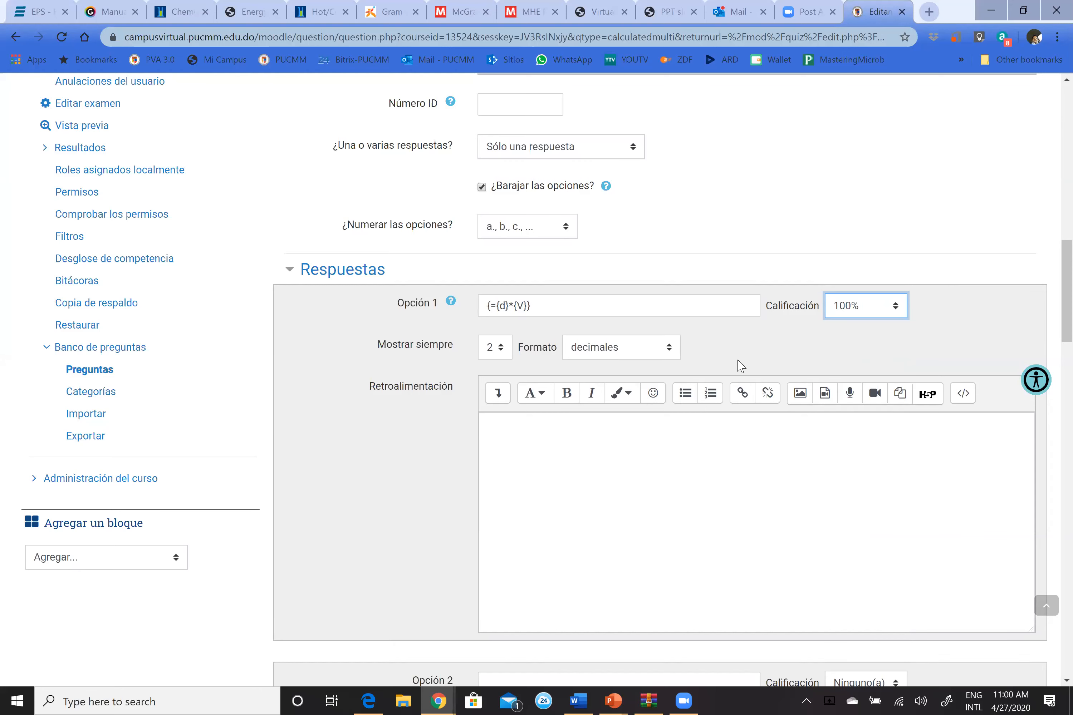
Enter {={d}/{V}} as the Opción 2 answer formula and set its grade to 50%
scroll(738, 365, "down", 4)
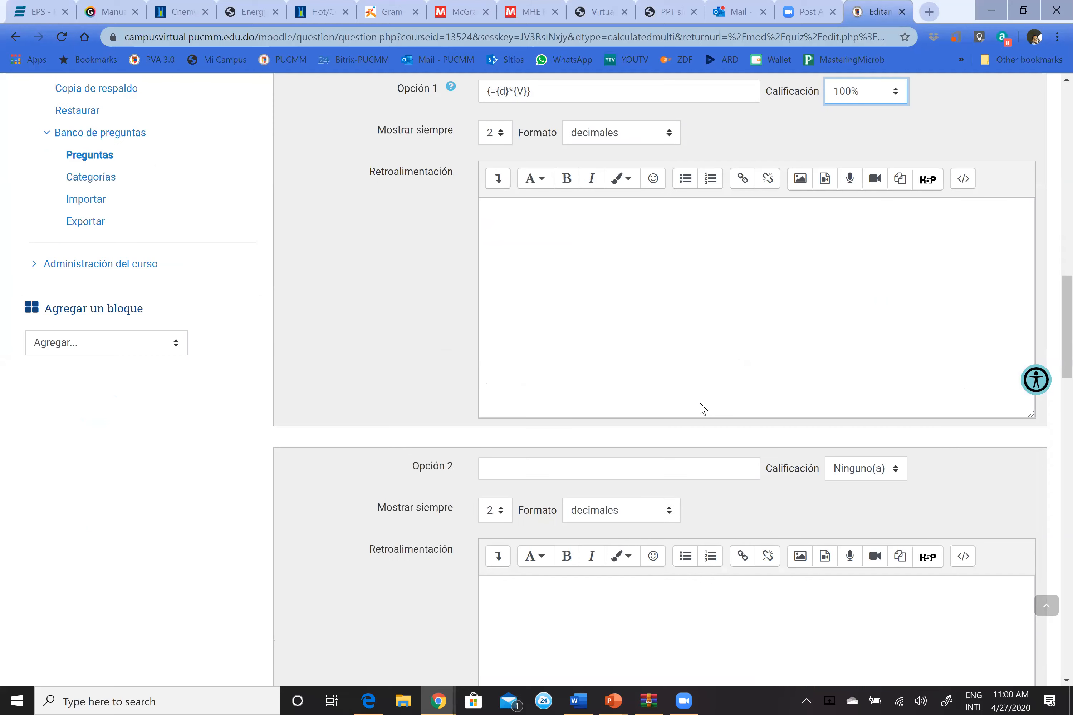
left_click(604, 473)
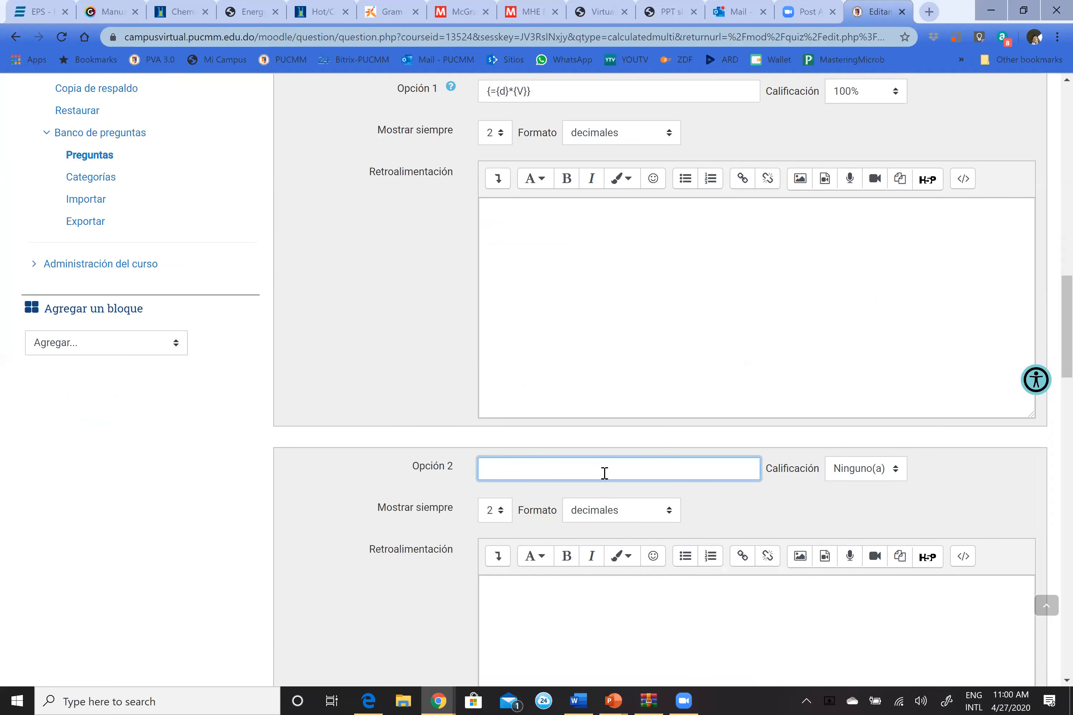
type("{=")
type("{d}/{V}}")
left_click(896, 469)
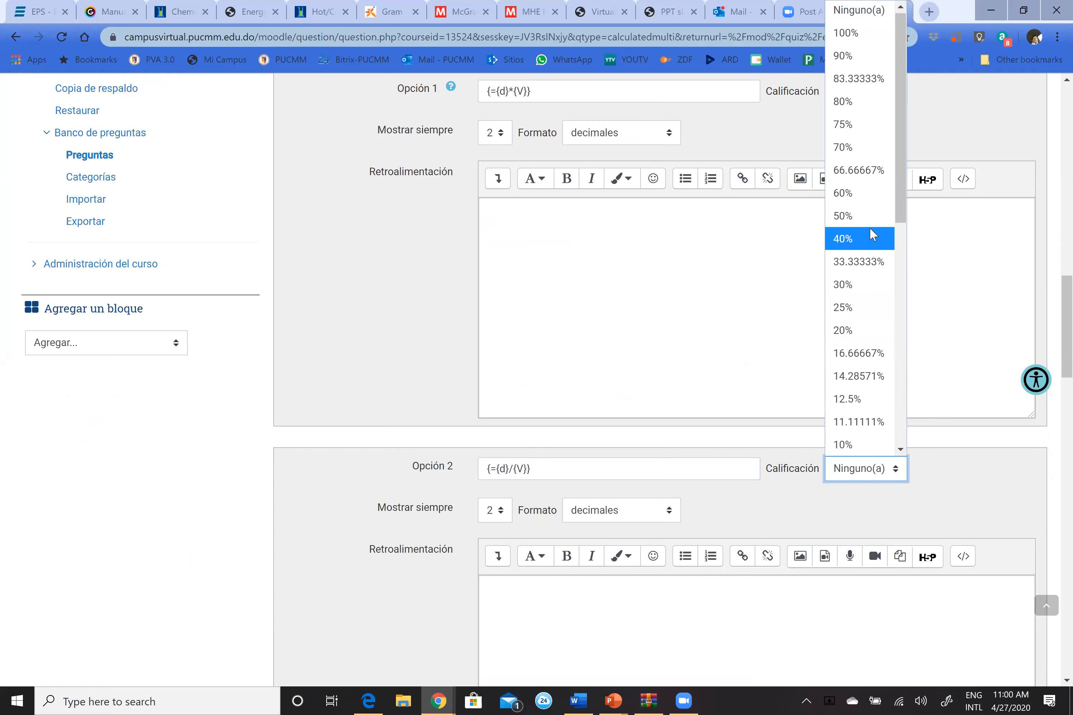
left_click(864, 218)
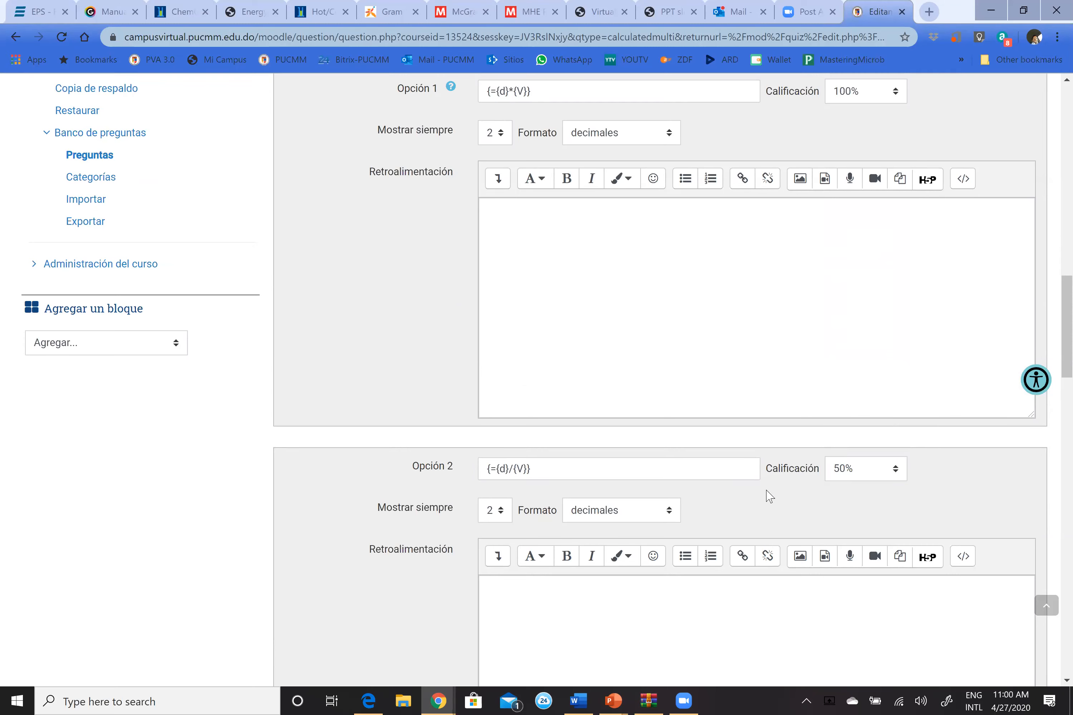
Enter {={V}/{d}} as the Opción 3 answer formula and set its grade to 50%
scroll(769, 496, "down", 6)
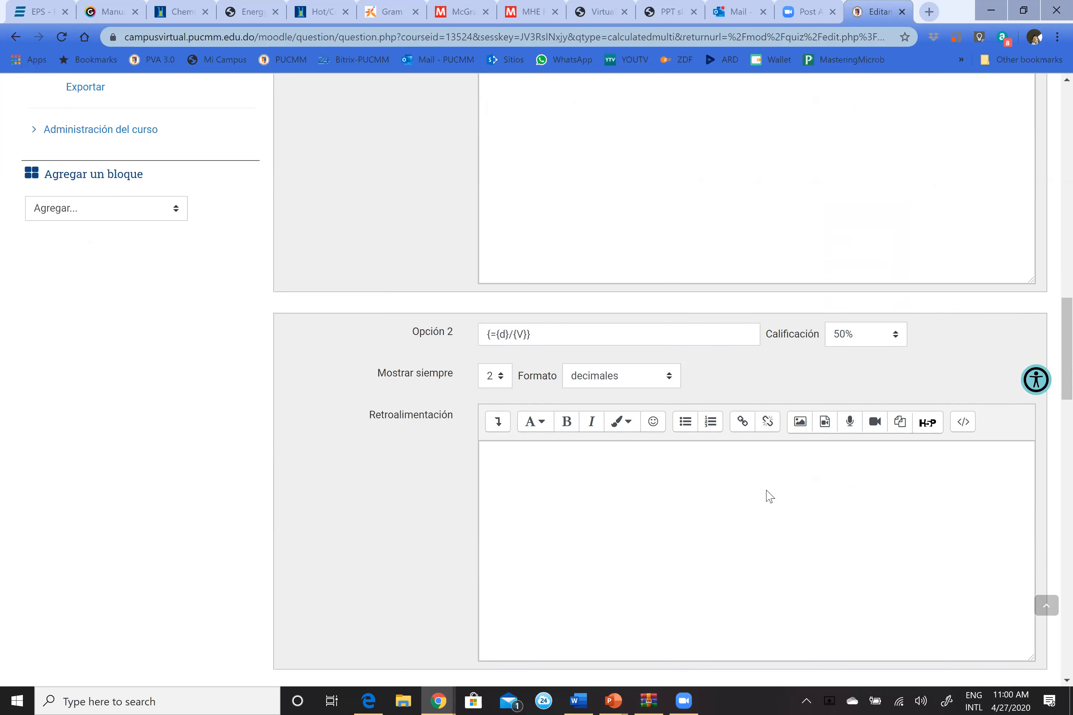
left_click(599, 566)
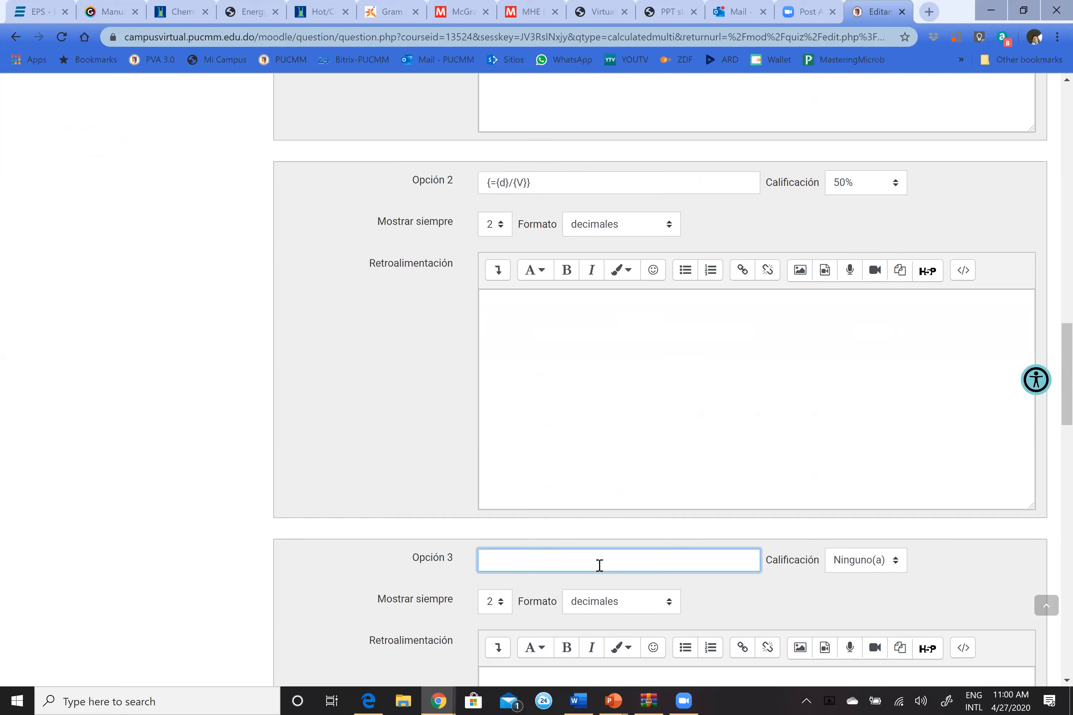
type("{={V}/{d}}")
left_click(891, 569)
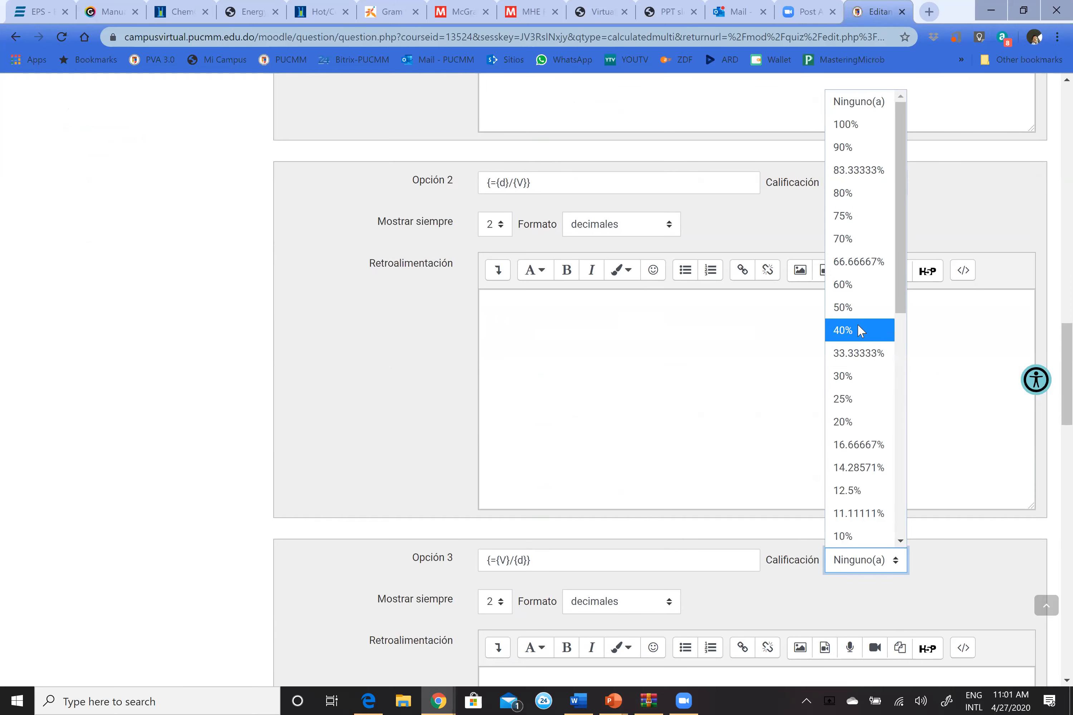
left_click(861, 309)
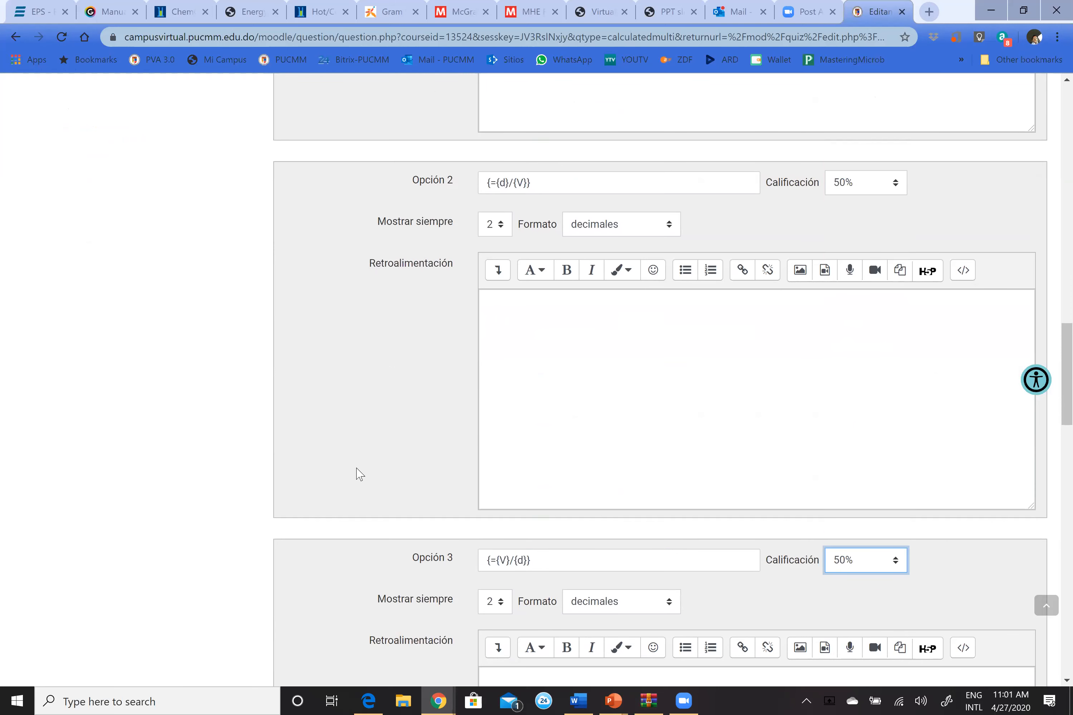
Review the whole question form, from the question text to the answer options and the remaining sections
scroll(343, 476, "down", 10)
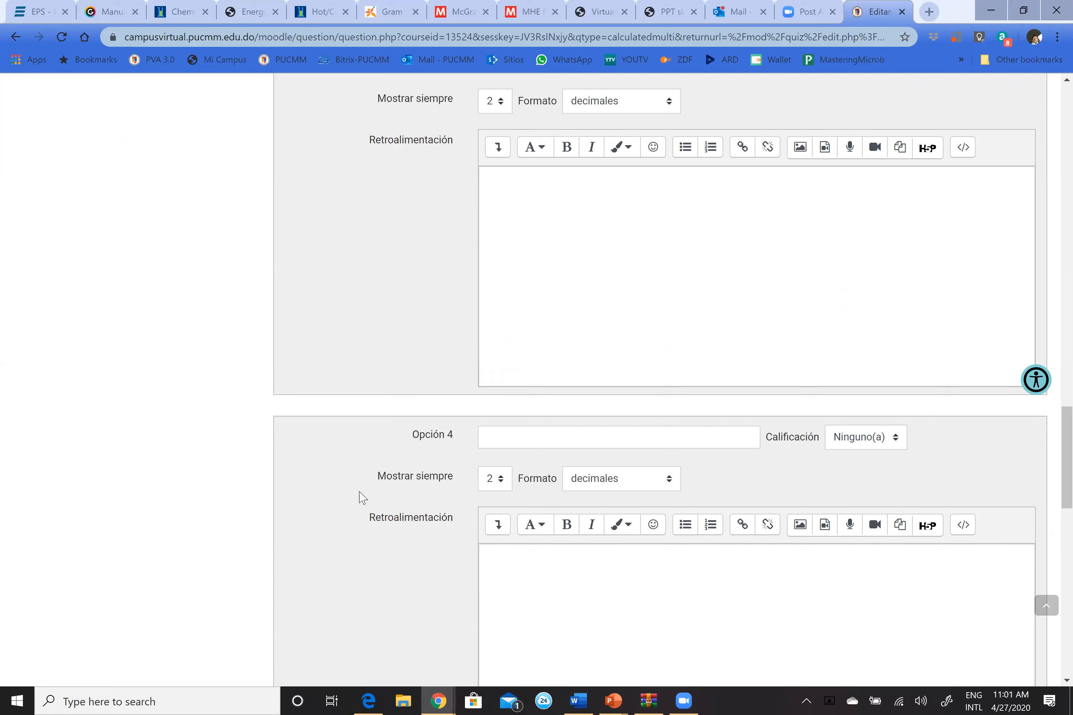
scroll(360, 497, "down", 8)
scroll(360, 499, "down", 5)
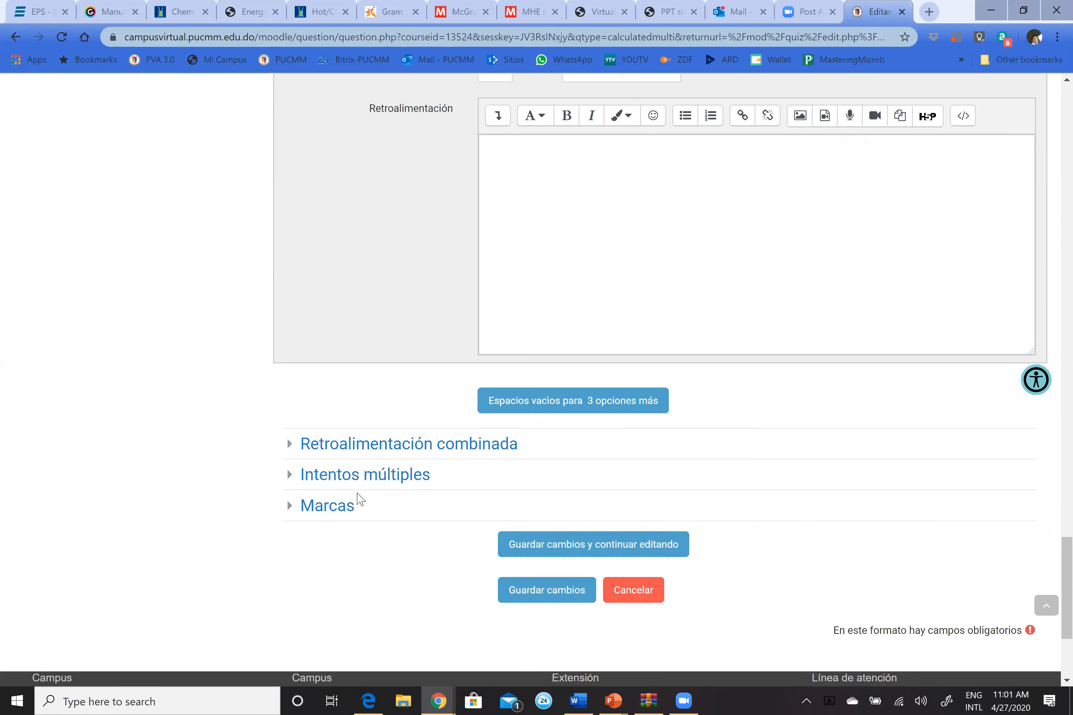
scroll(387, 452, "up", 20)
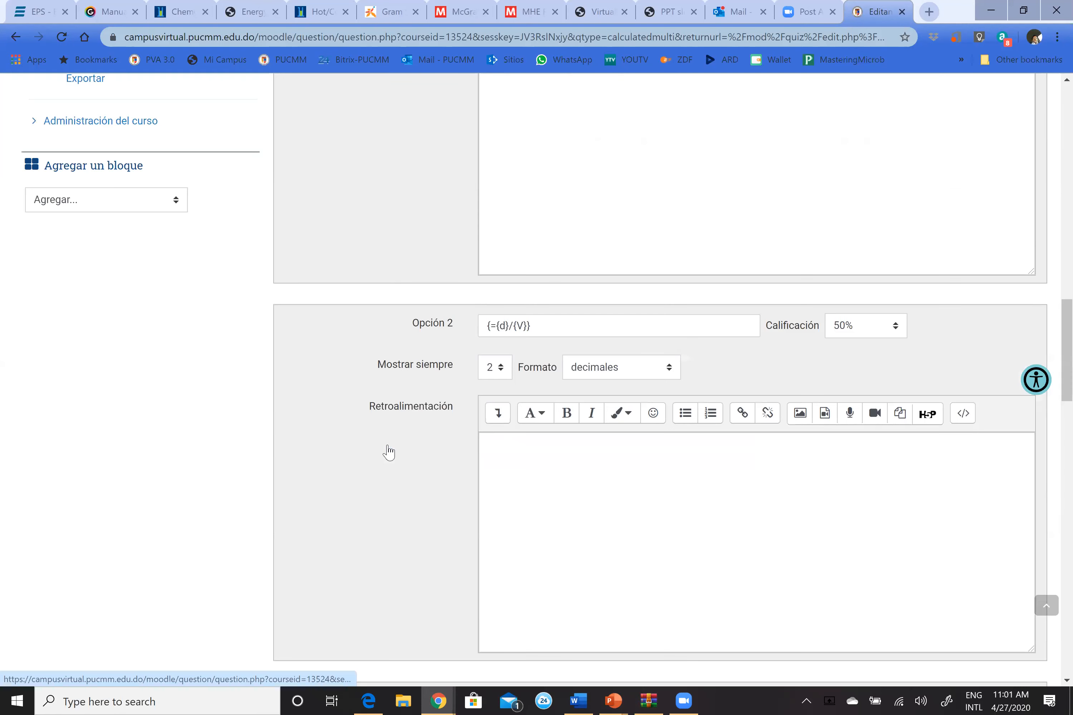
scroll(386, 450, "up", 10)
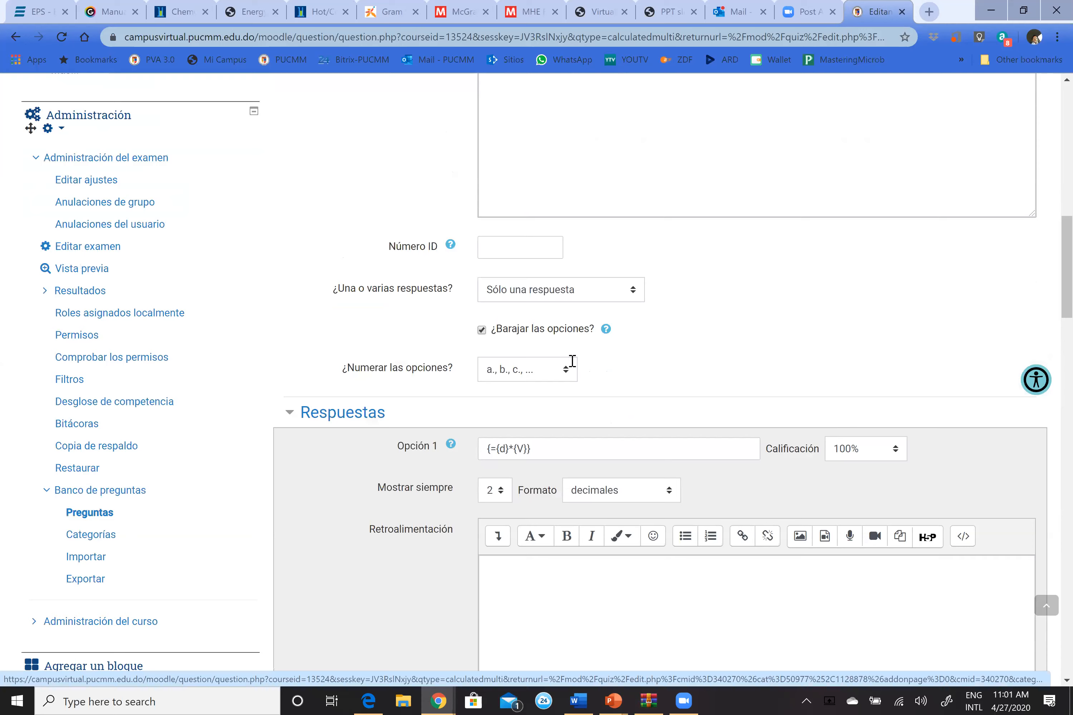
scroll(600, 326, "up", 8)
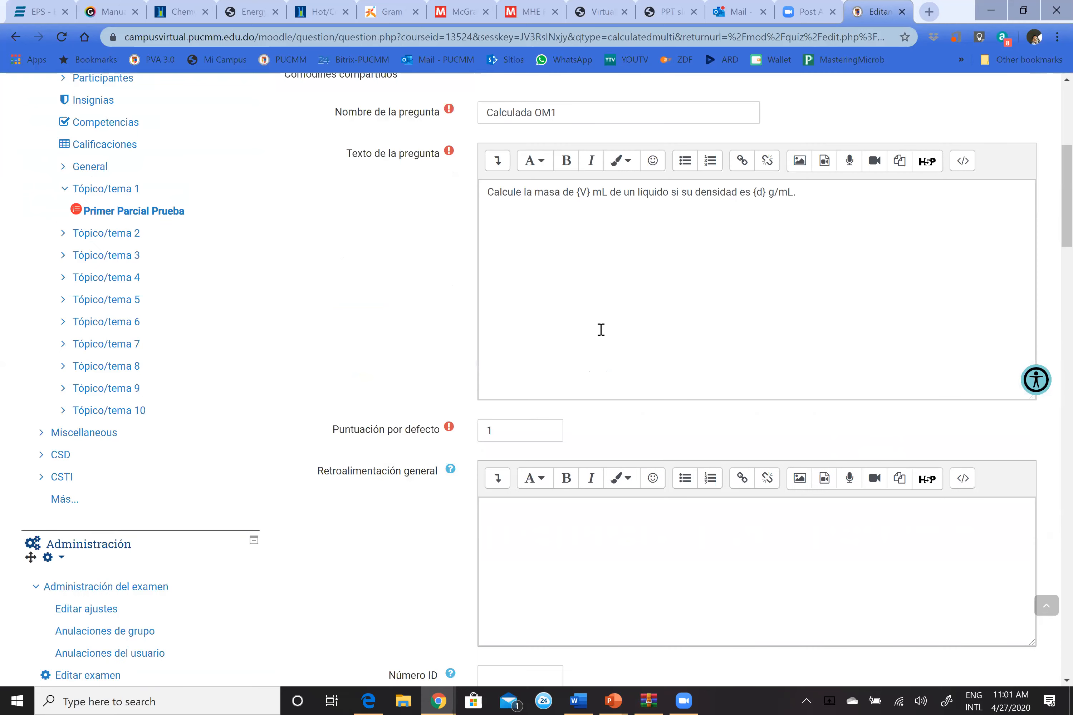
scroll(600, 328, "down", 7)
scroll(568, 339, "down", 12)
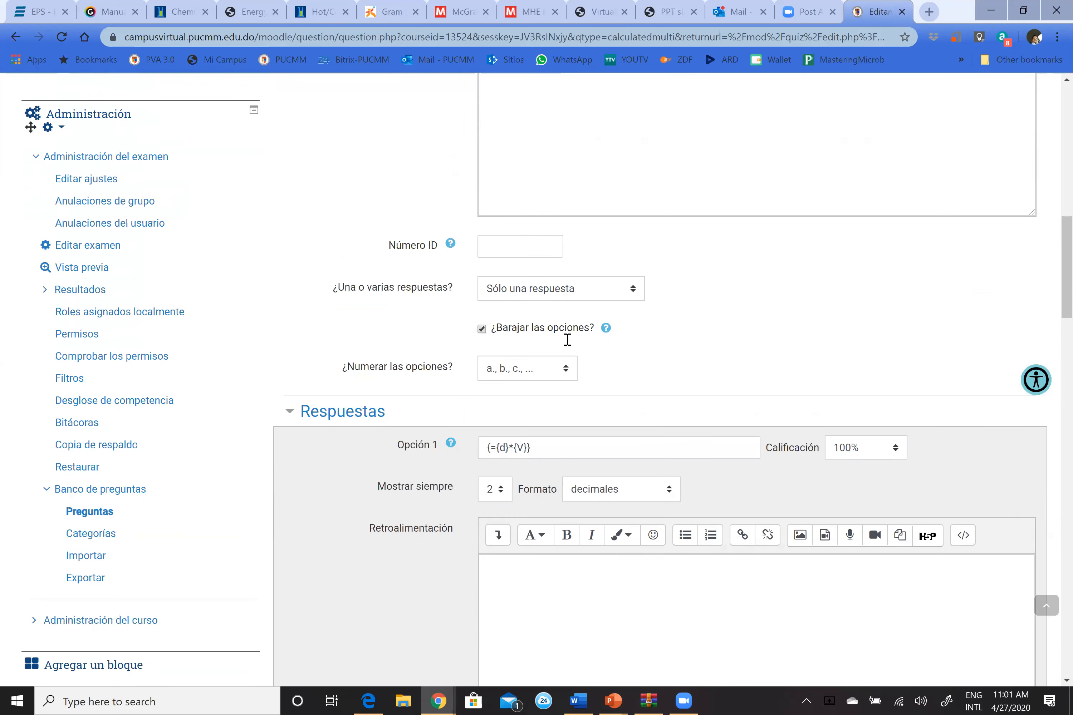
scroll(671, 364, "down", 4)
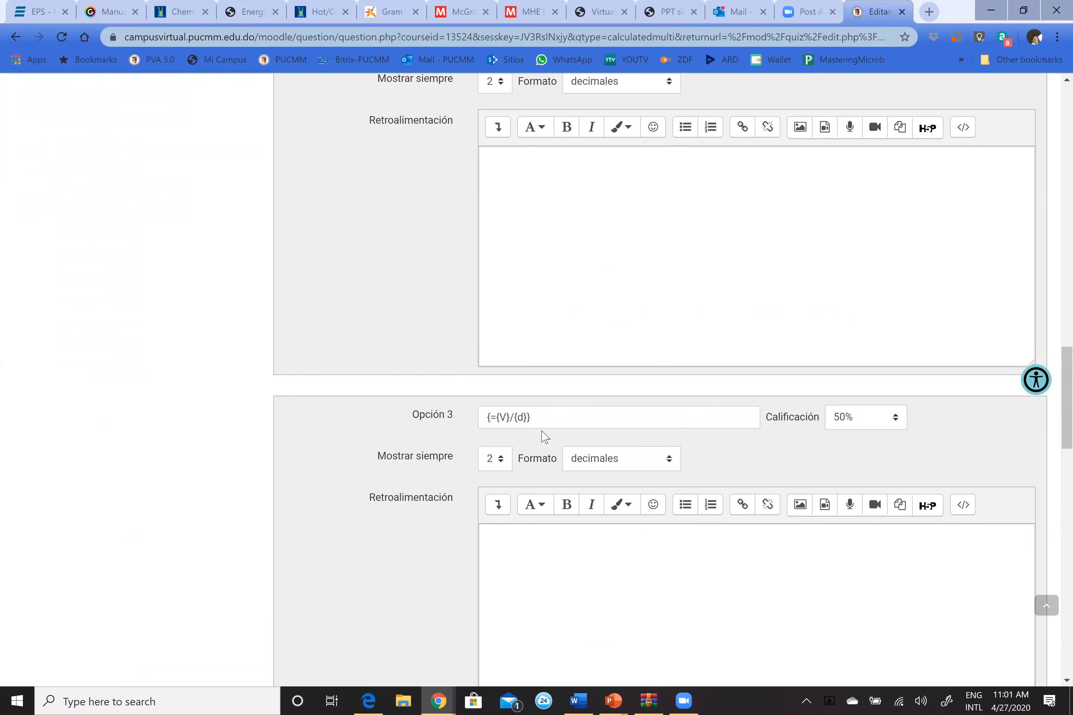
scroll(546, 437, "down", 8)
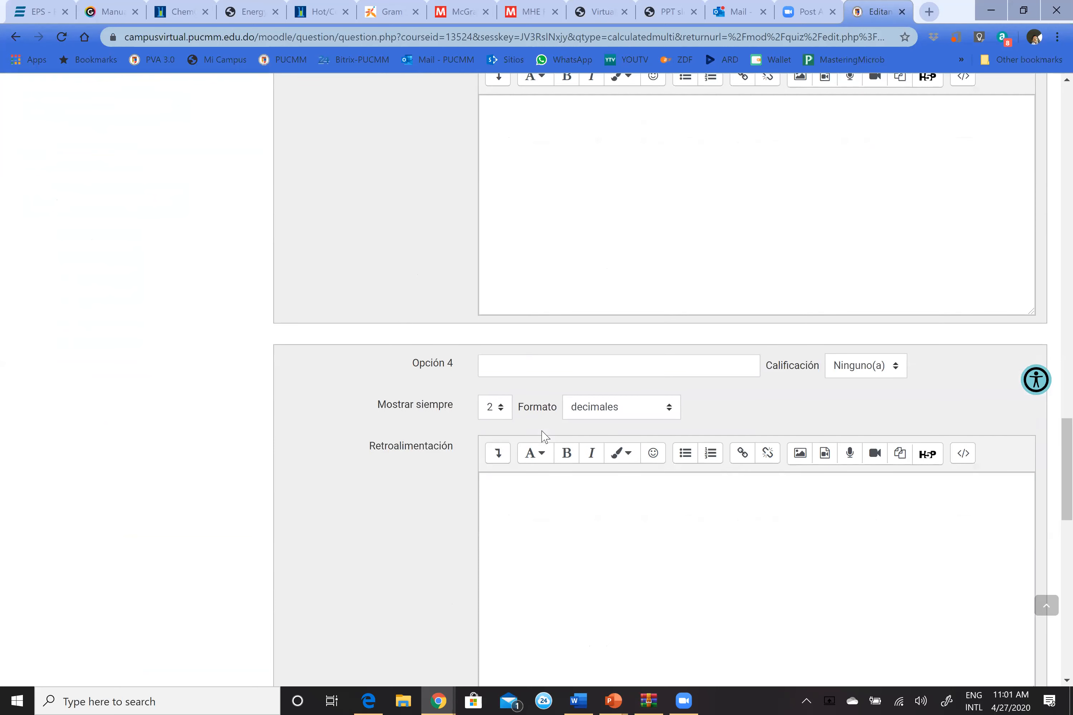
scroll(552, 411, "down", 5)
scroll(552, 410, "down", 9)
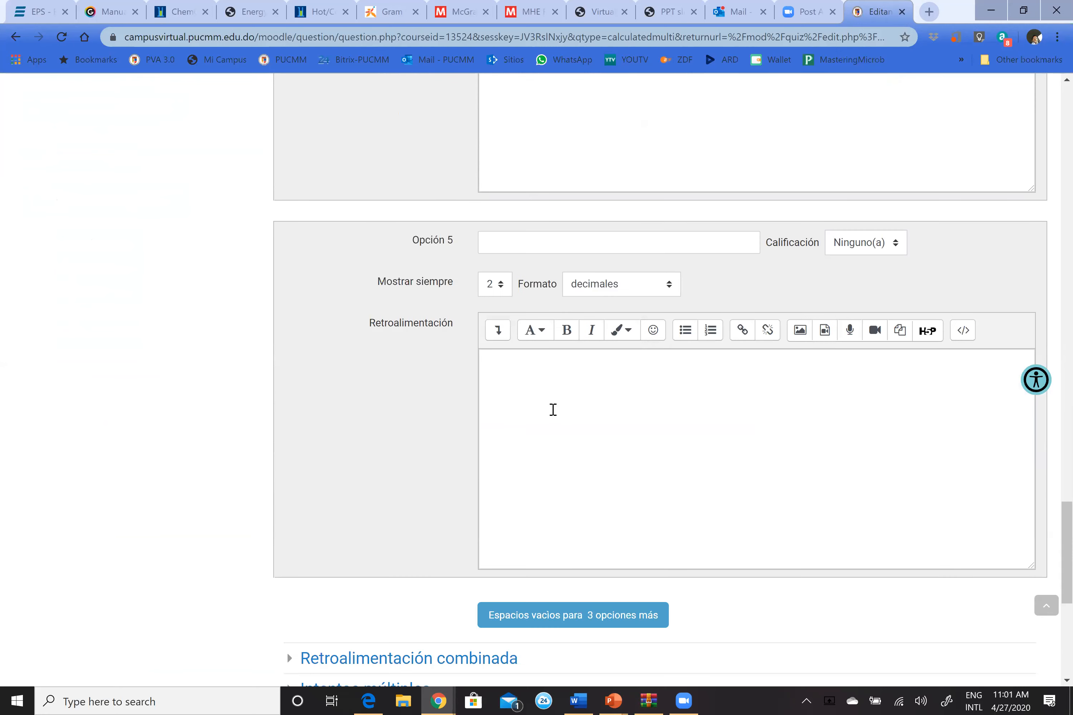
Save the question form and continue to the wildcard dataset editor, keeping the default dataset properties and no synchronization
left_click(547, 523)
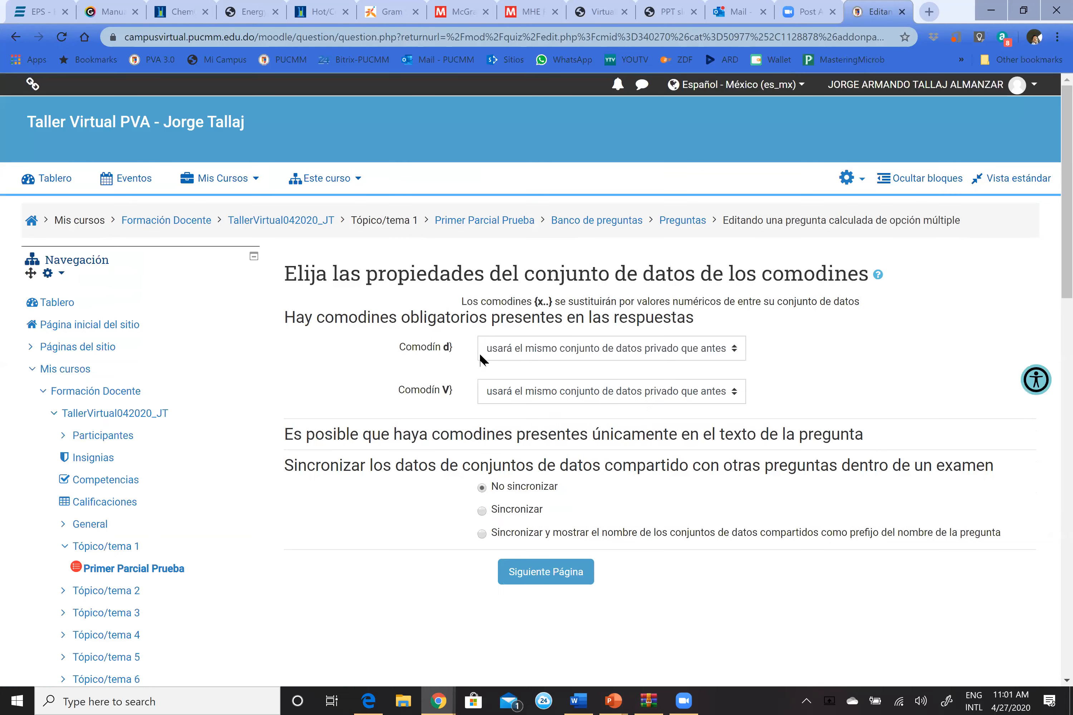
left_click(532, 569)
left_click(557, 575)
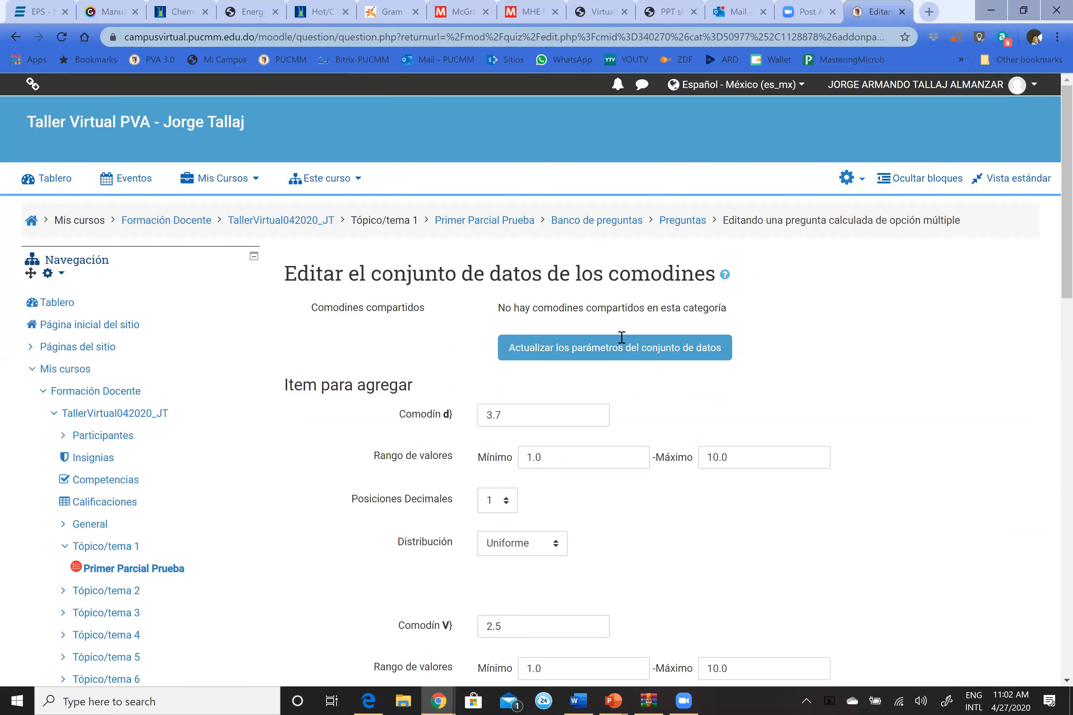
Set wildcard d to 1 with a range maximum of 1.30 and 2 decimal places
scroll(620, 343, "down", 3)
double_click(523, 271)
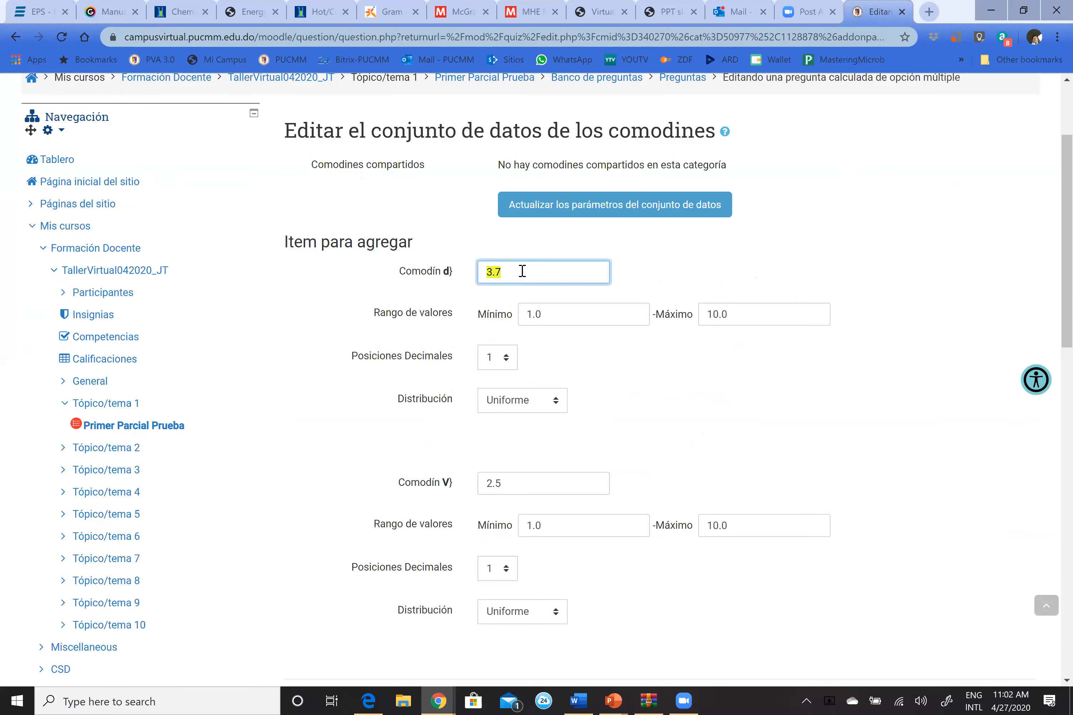
type("1")
double_click(742, 315)
type("1")
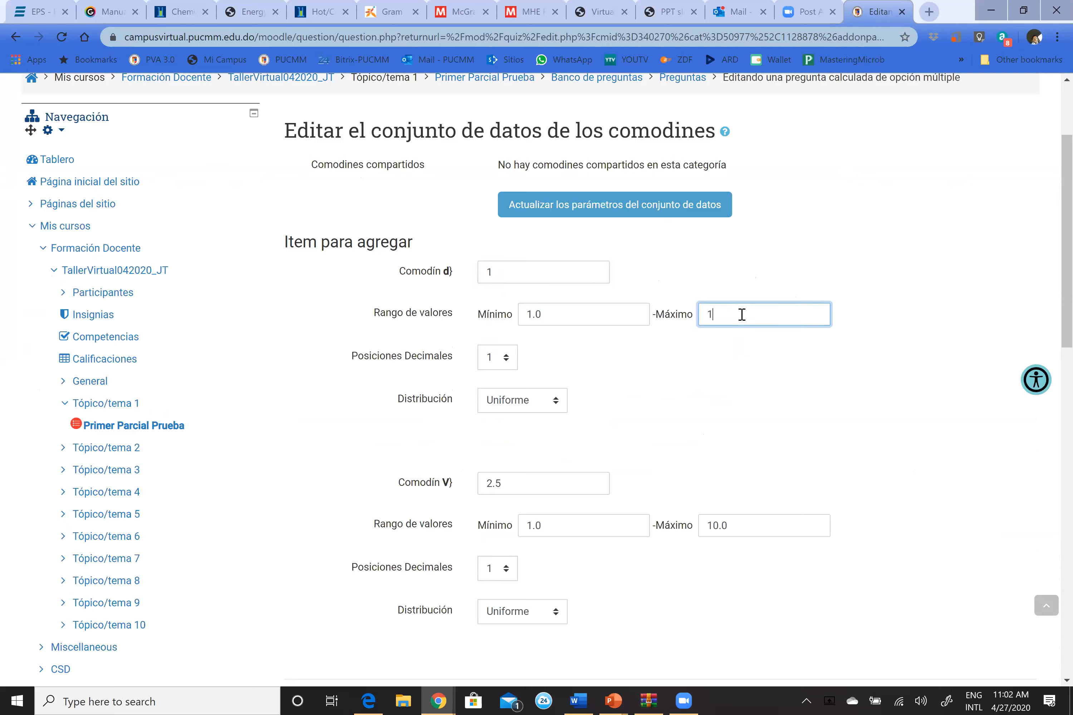
type(".300")
left_click(508, 360)
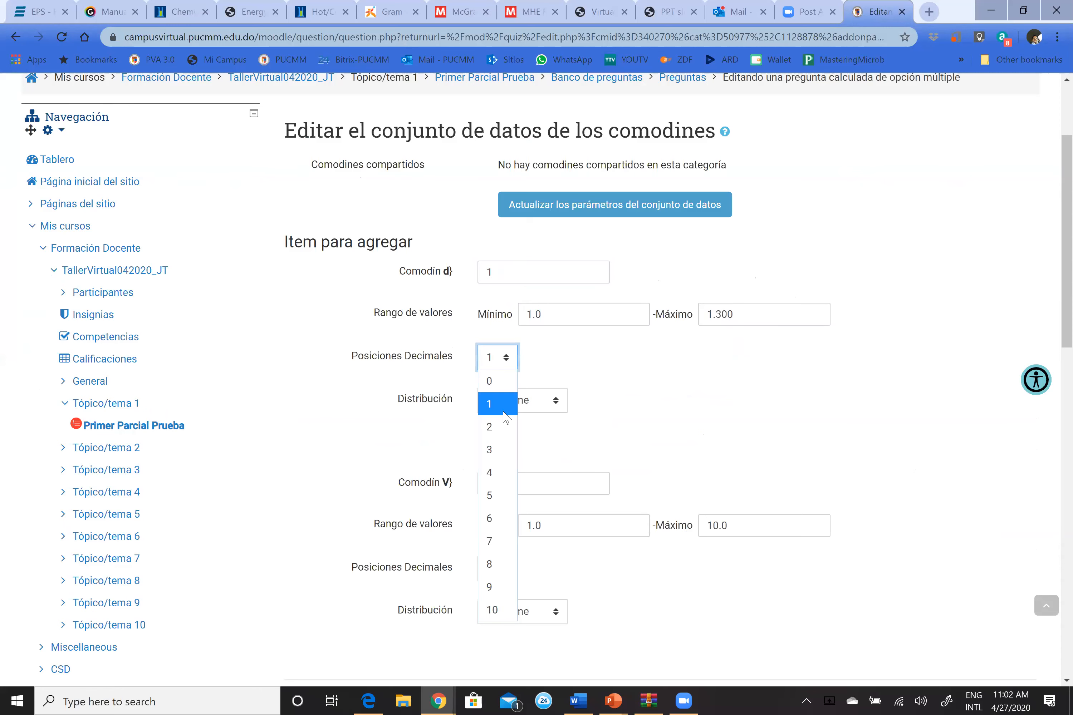
left_click(494, 427)
left_click(744, 319)
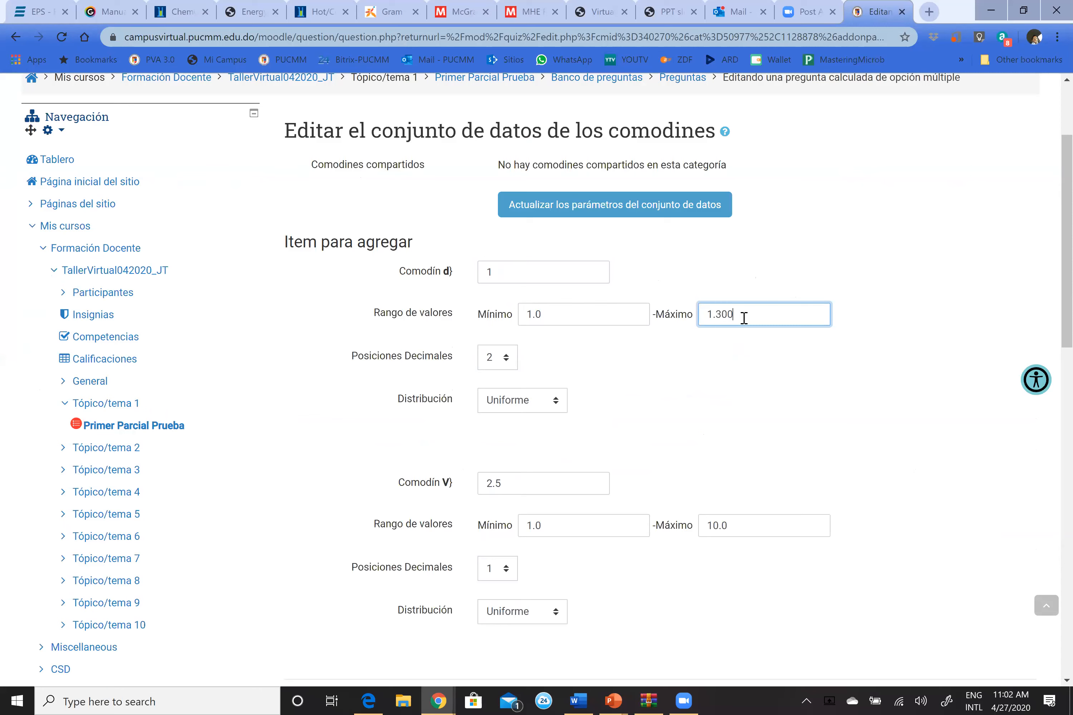
Set wildcard V to 300 with a range from 250 to 500 and 0 decimal places
left_click_drag(484, 480, 525, 481)
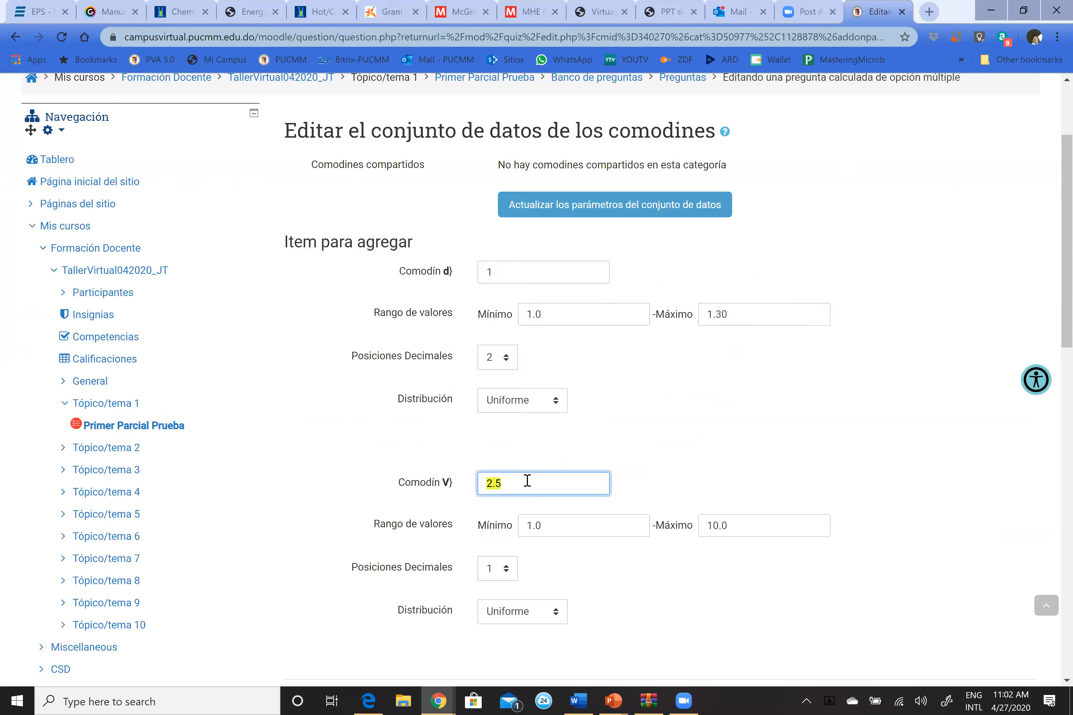
type("300")
left_click_drag(531, 528, 566, 529)
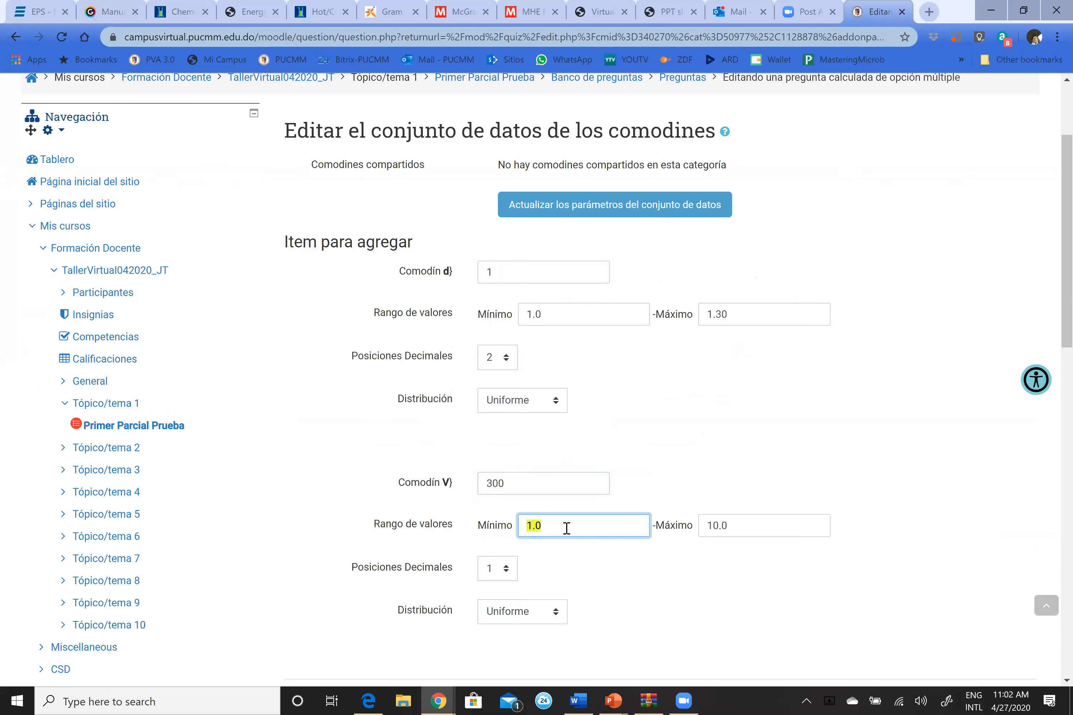
type("250")
double_click(767, 524)
type("500")
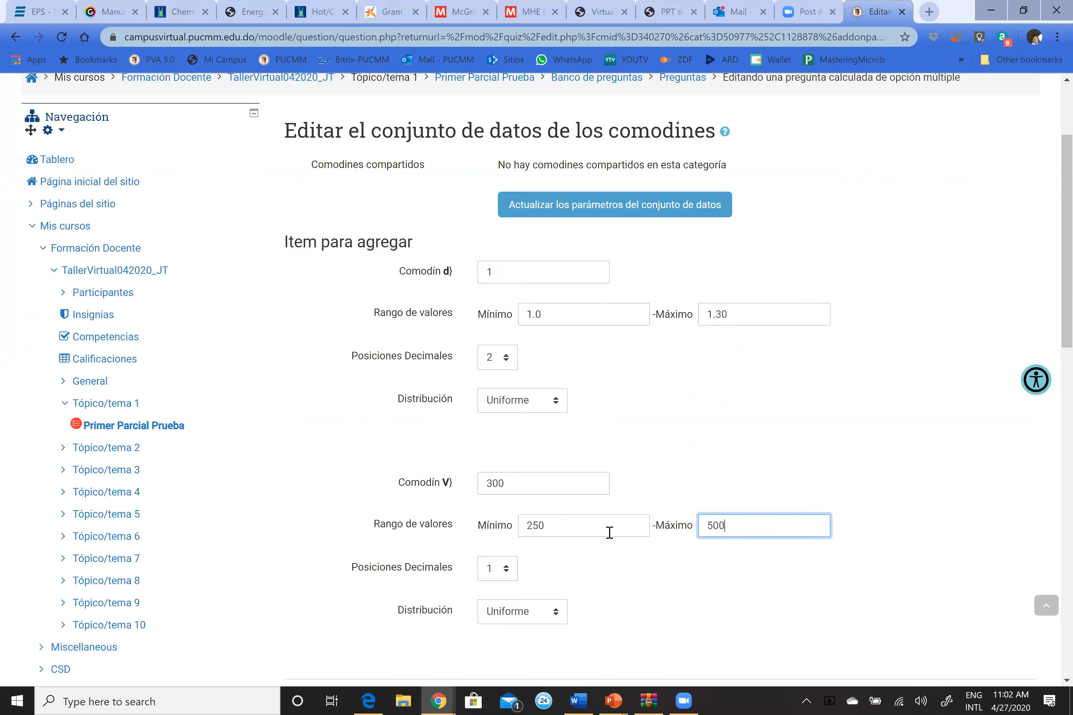
left_click(507, 577)
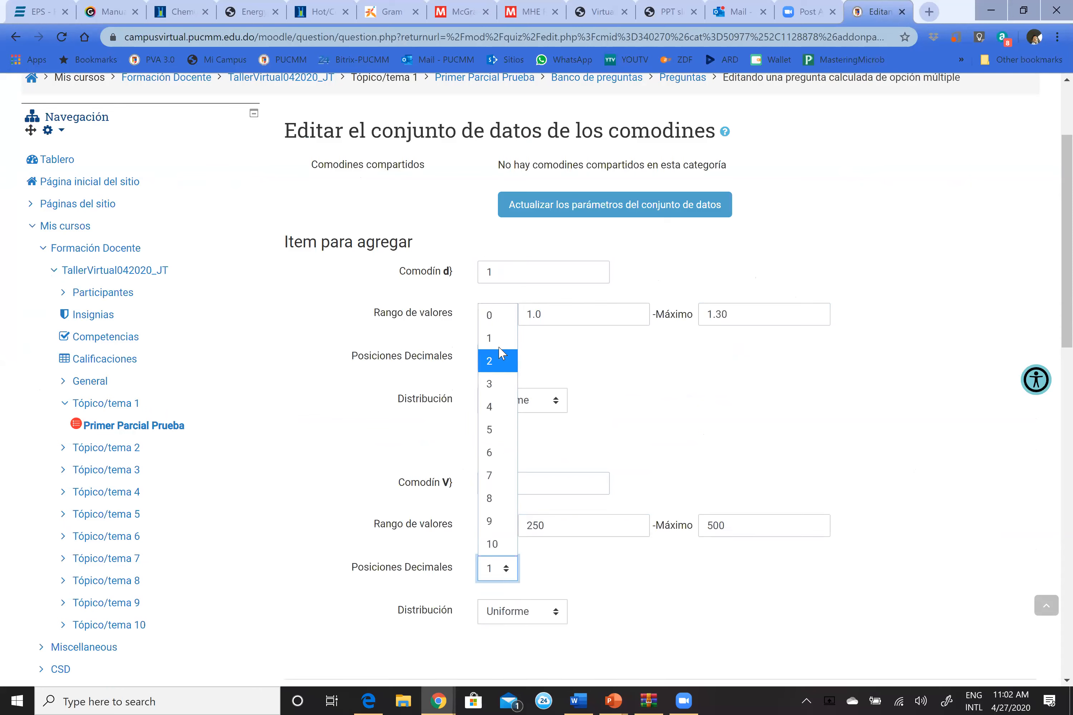
left_click(499, 315)
left_click(636, 423)
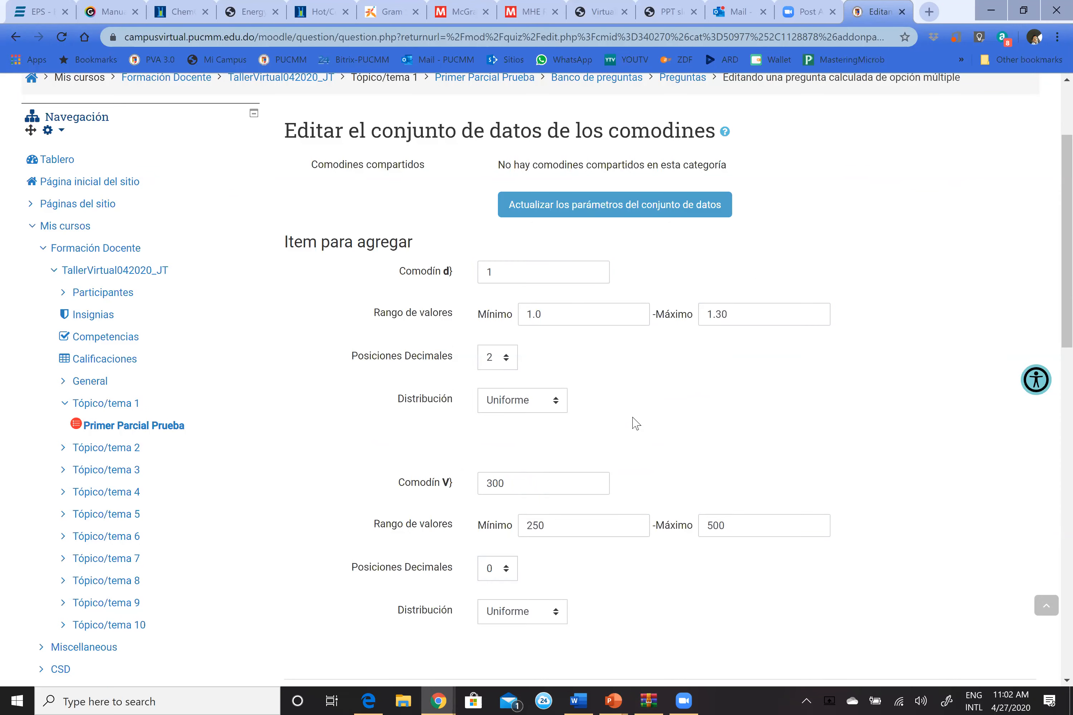
Add 100 new sets of wildcard values and save the calculated multiple-choice question
scroll(636, 423, "down", 3)
scroll(632, 433, "down", 8)
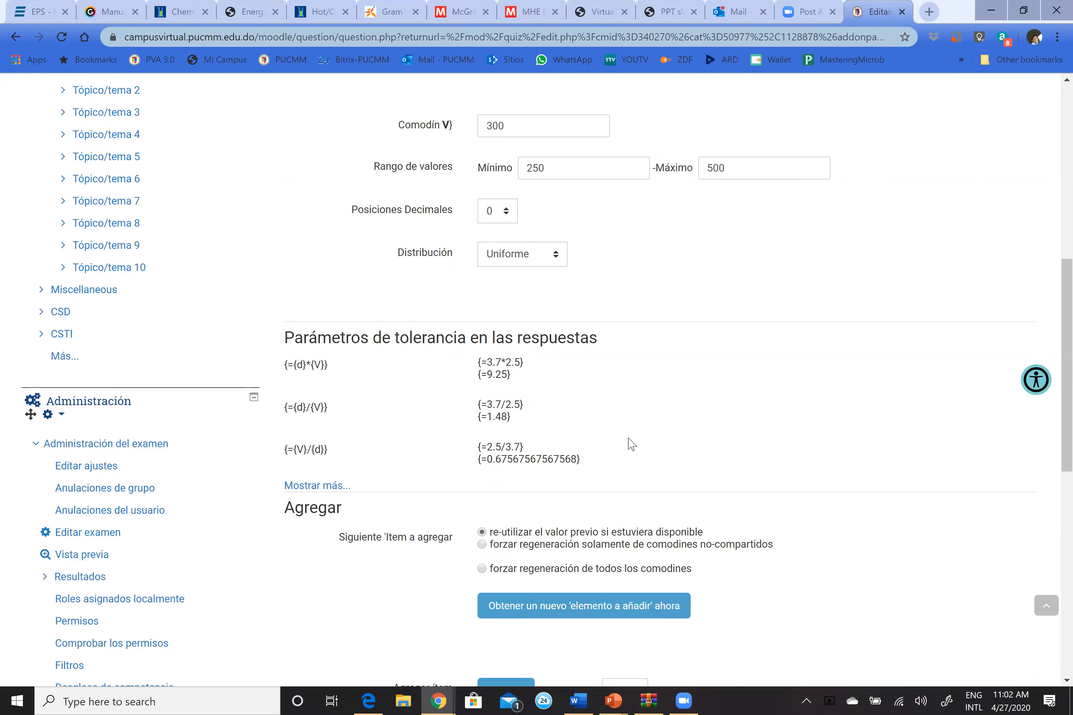
left_click(637, 480)
left_click(623, 450)
left_click(506, 480)
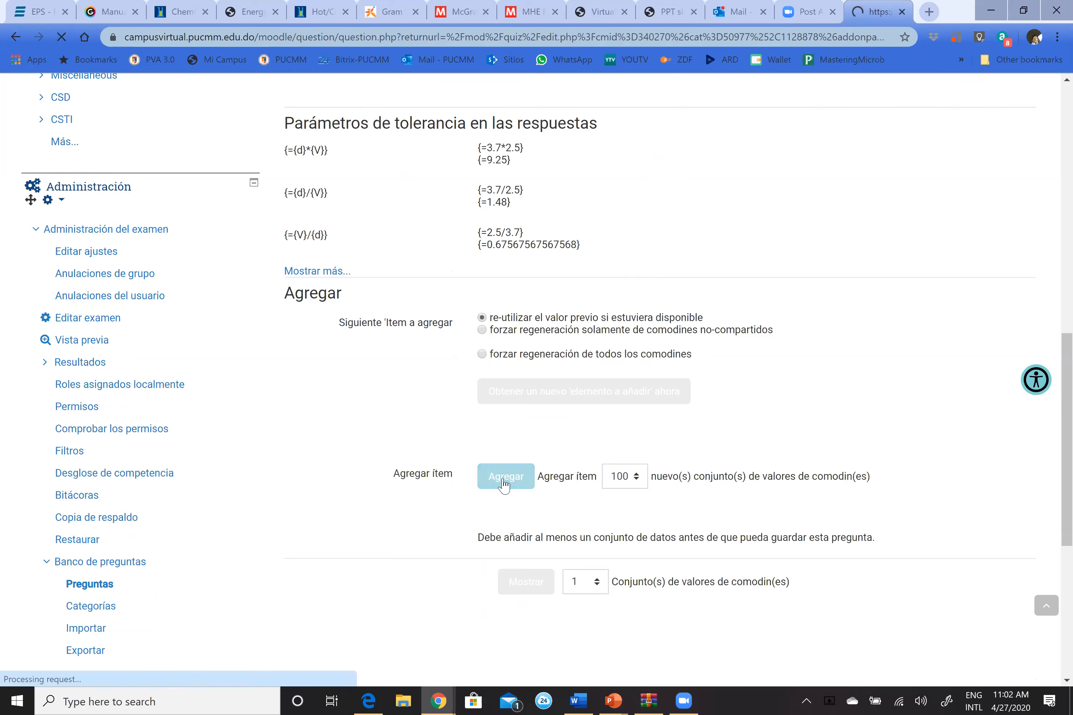
scroll(531, 443, "down", 10)
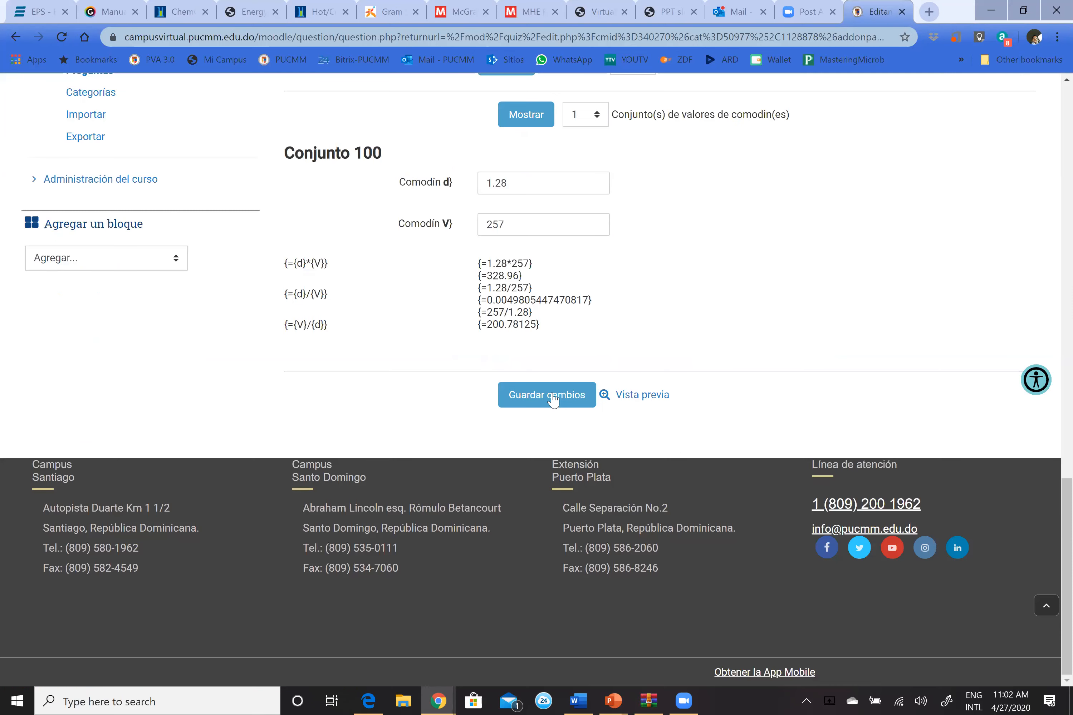
left_click(554, 399)
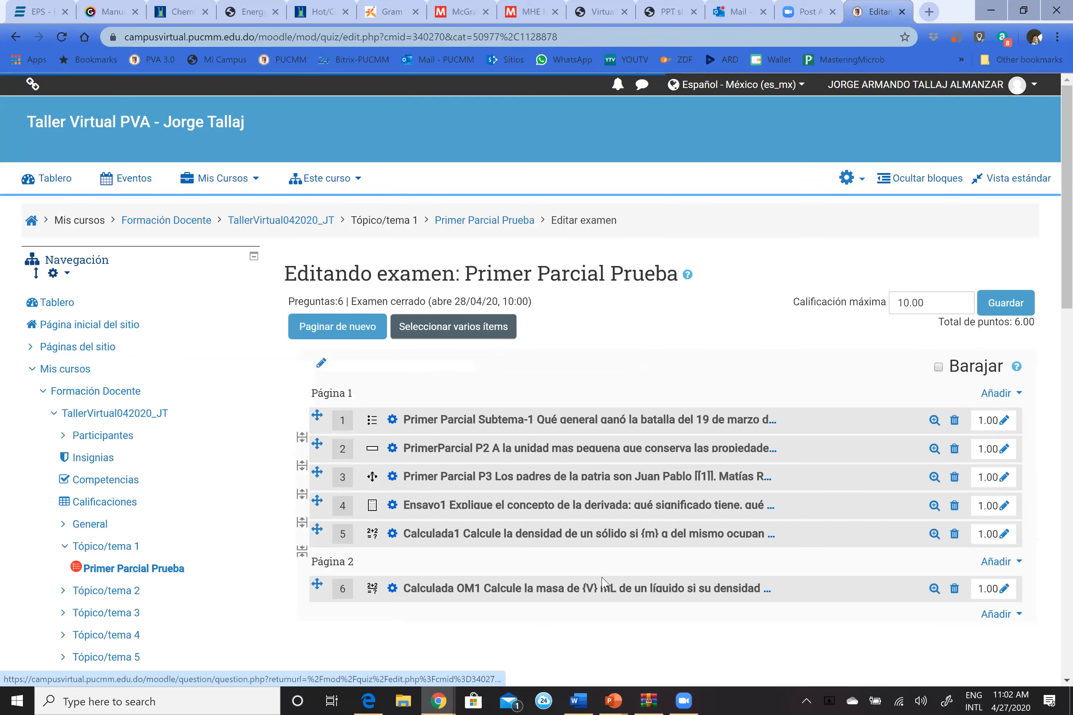
Try adding and removing a page break before the Calculada1 question, and toggle the break before Calculada OM1
scroll(597, 583, "down", 2)
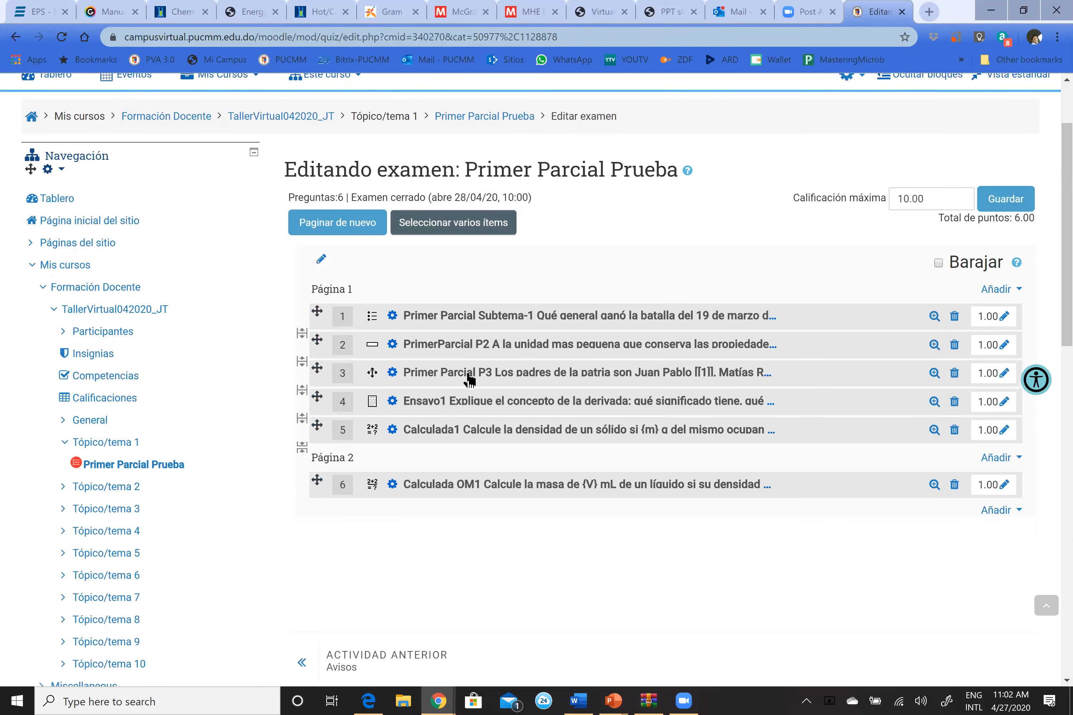
scroll(470, 382, "down", 2)
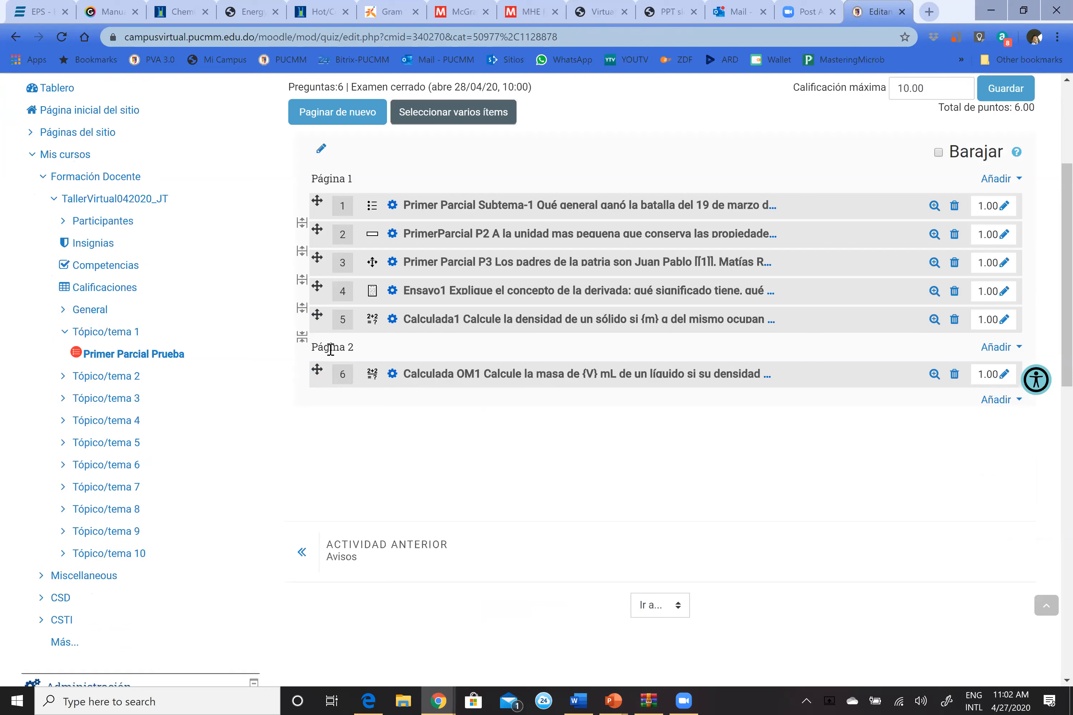
left_click(302, 310)
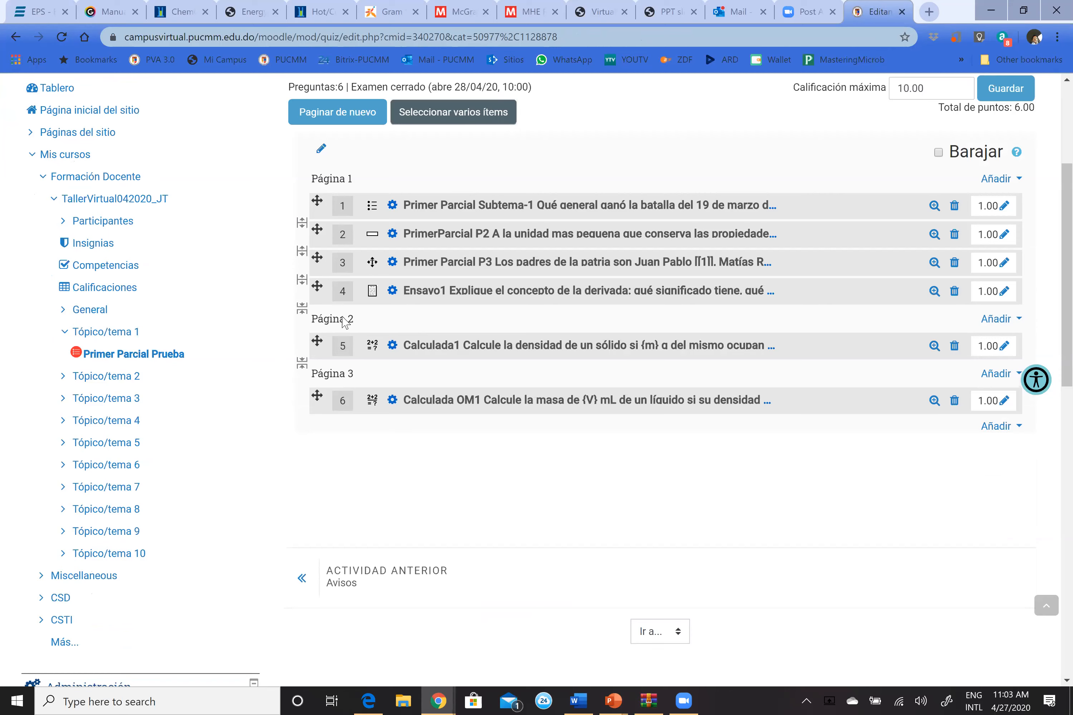
left_click(303, 310)
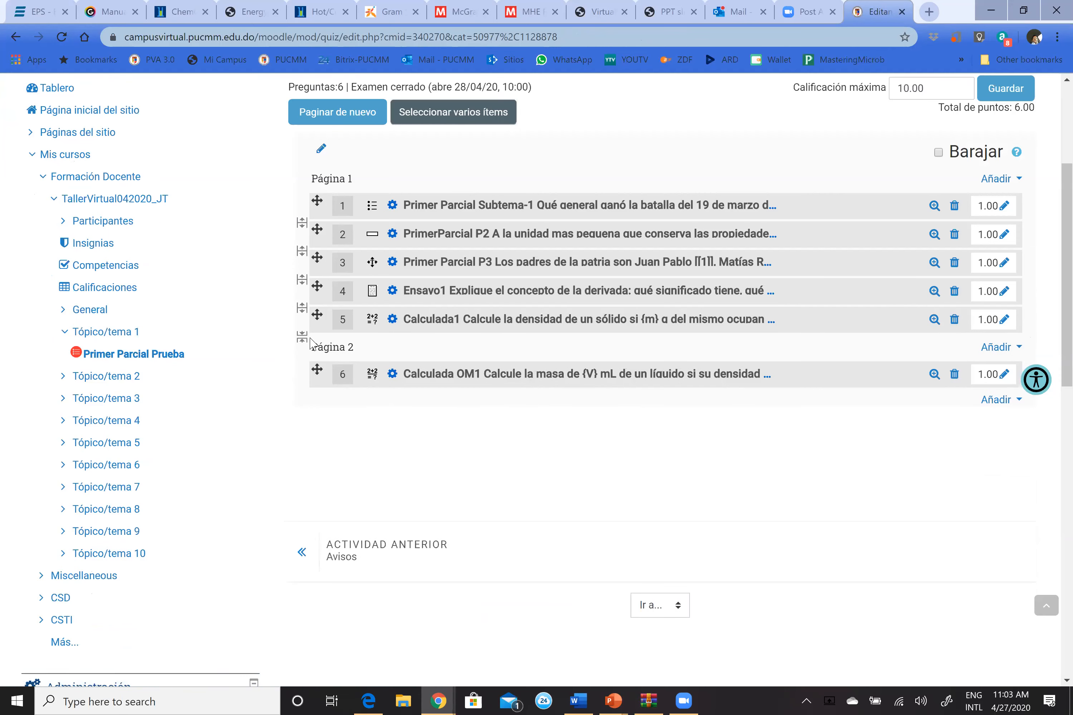
left_click(301, 338)
left_click(302, 338)
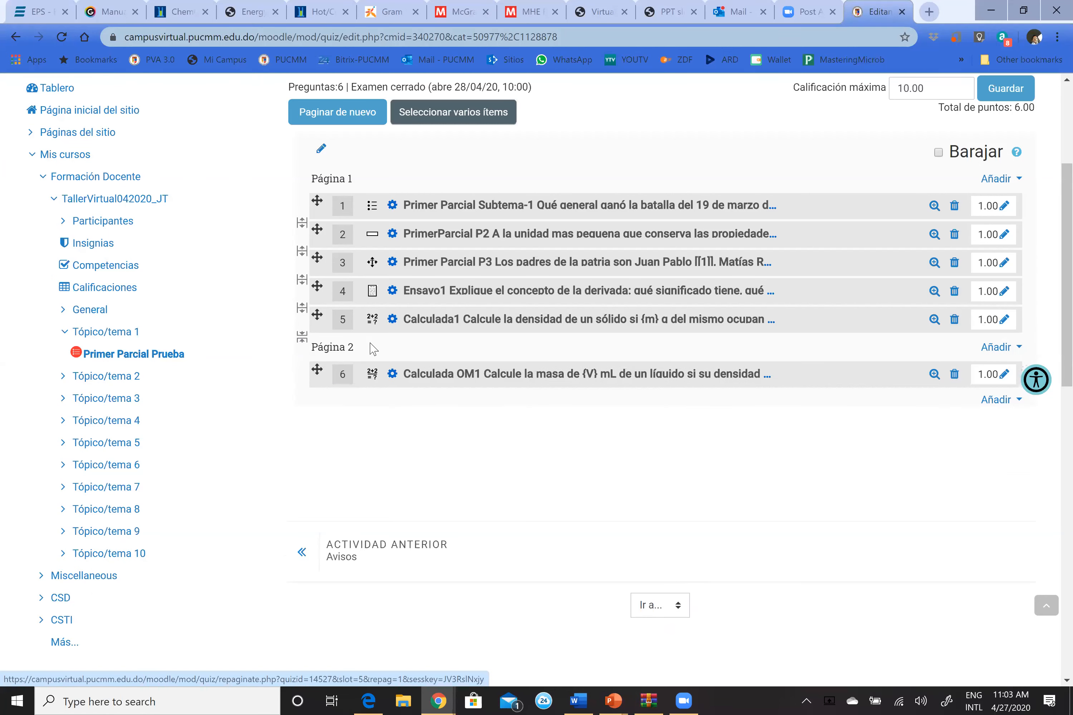
Preview the Calculada OM1 question, fill in the correct answer, and close the preview
left_click(934, 374)
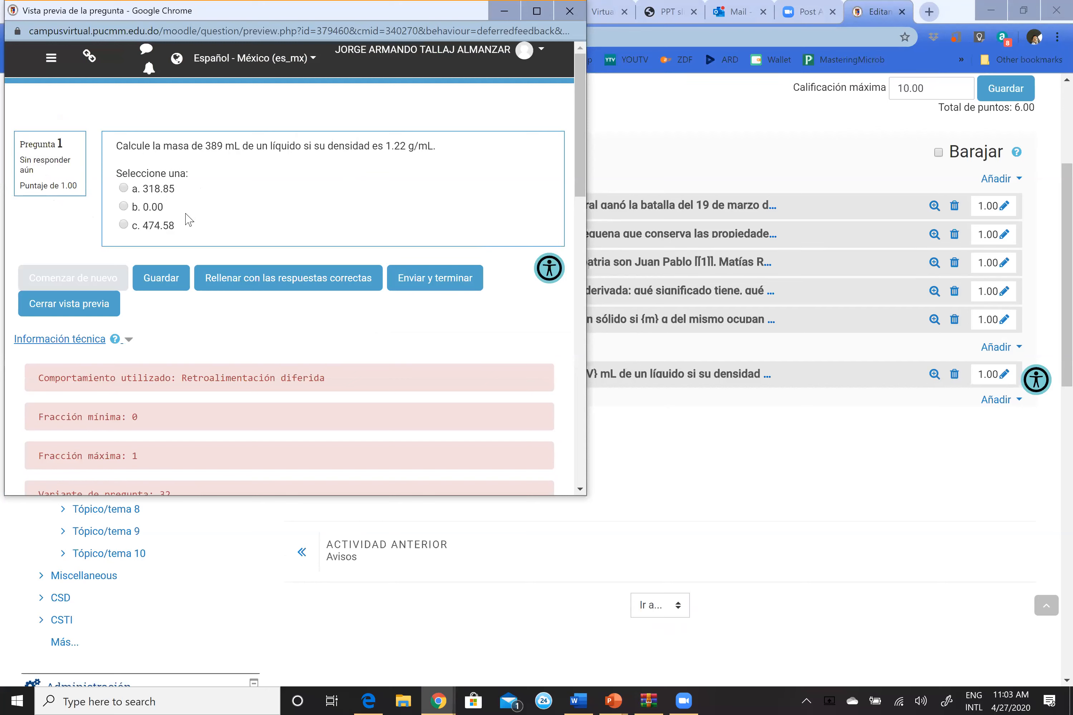
left_click(235, 278)
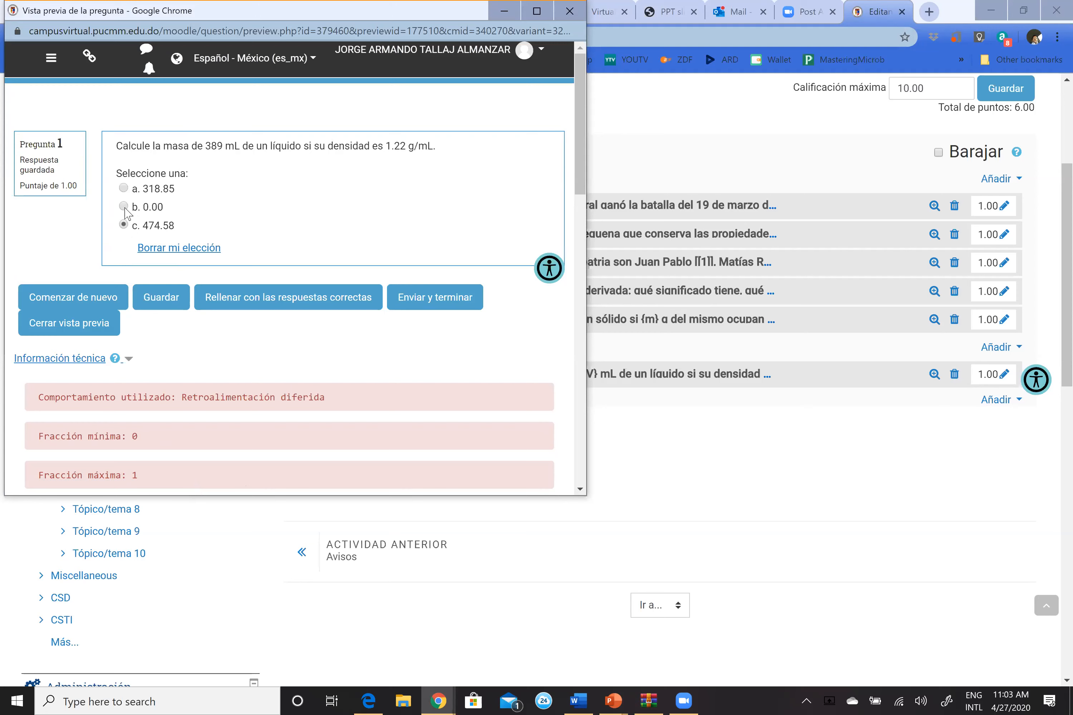
left_click(87, 327)
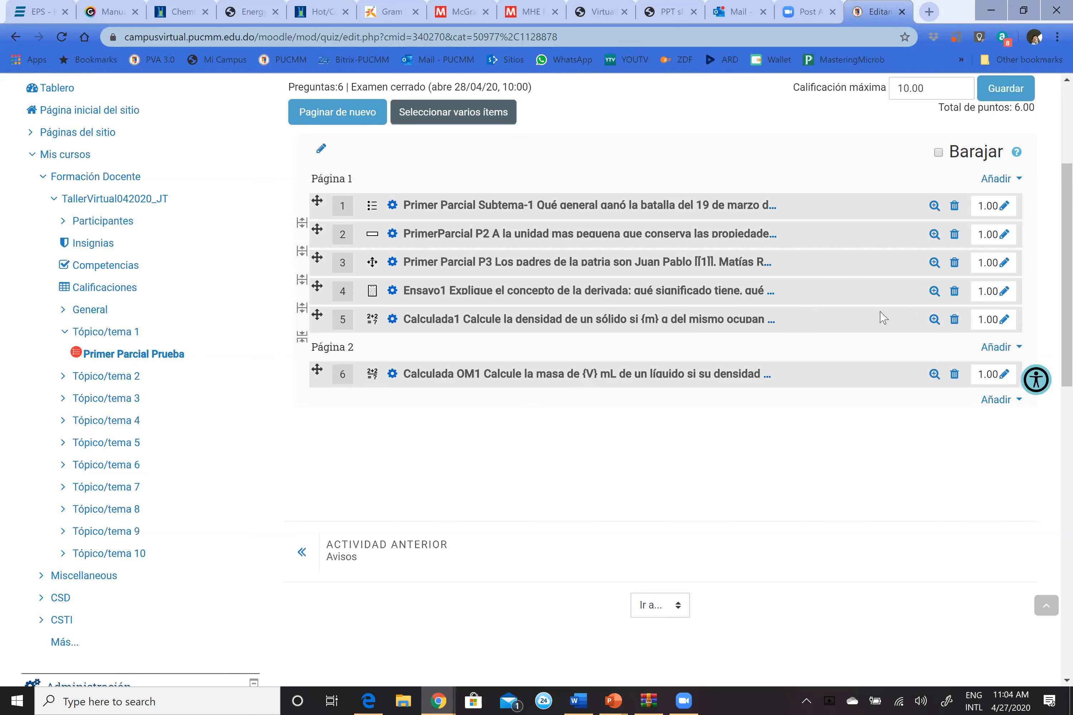
Set the marks of the Calculada OM1 and Calculada1 questions to 2 each
scroll(882, 318, "up", 1)
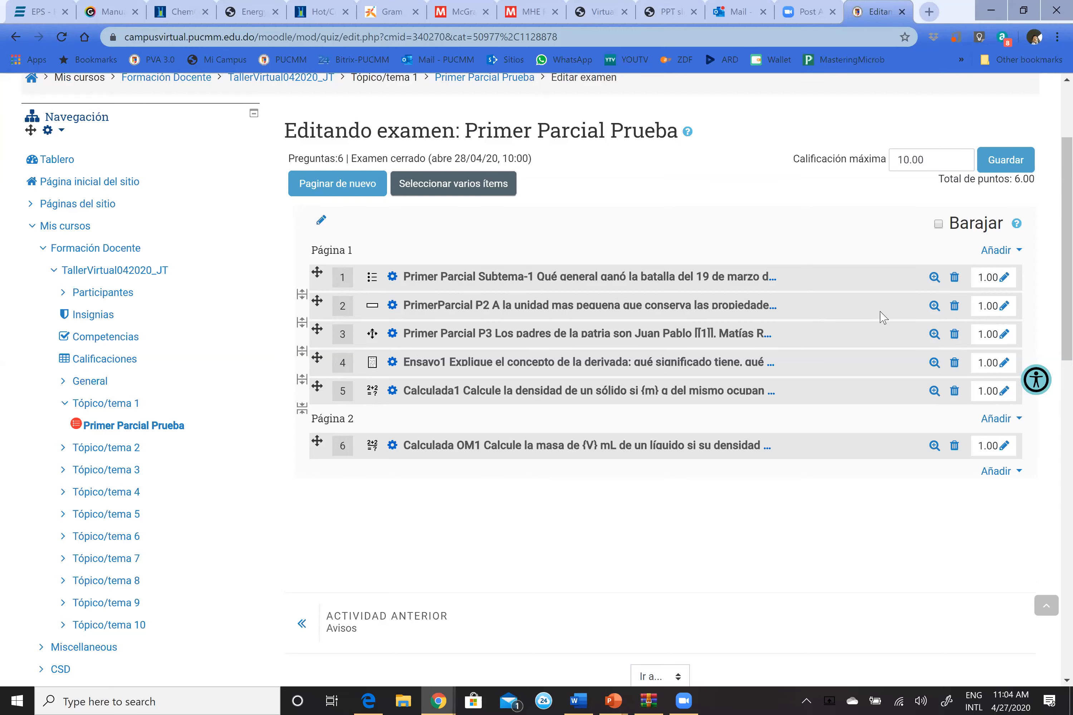
scroll(883, 318, "down", 1)
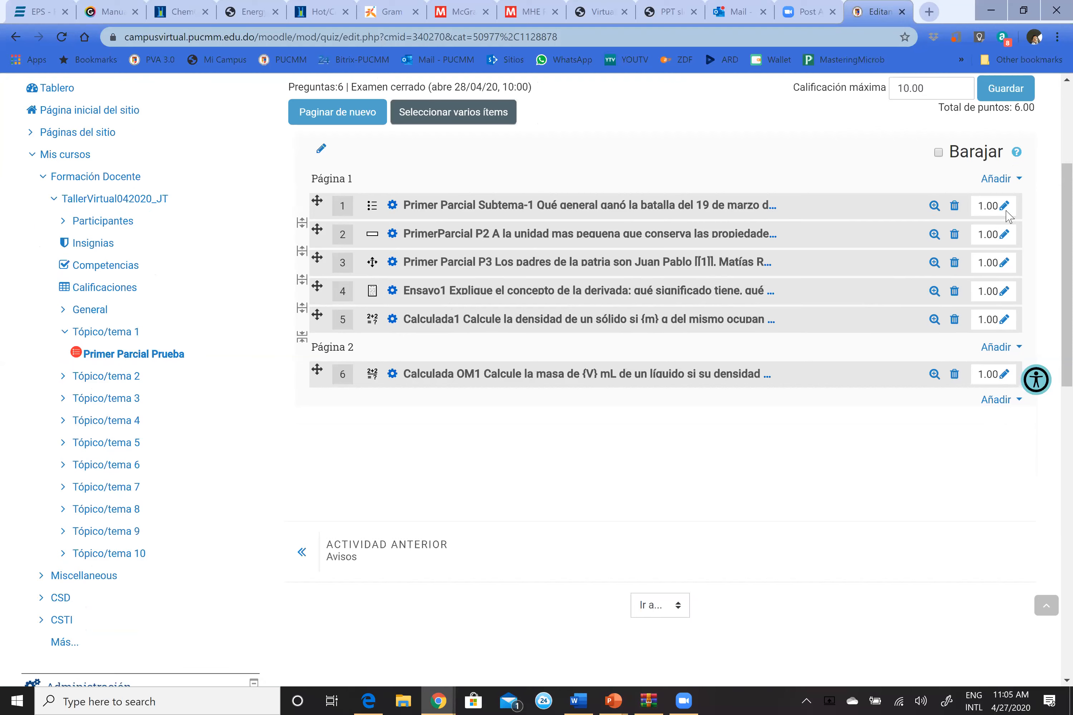
left_click(1005, 382)
type("2")
key("Return")
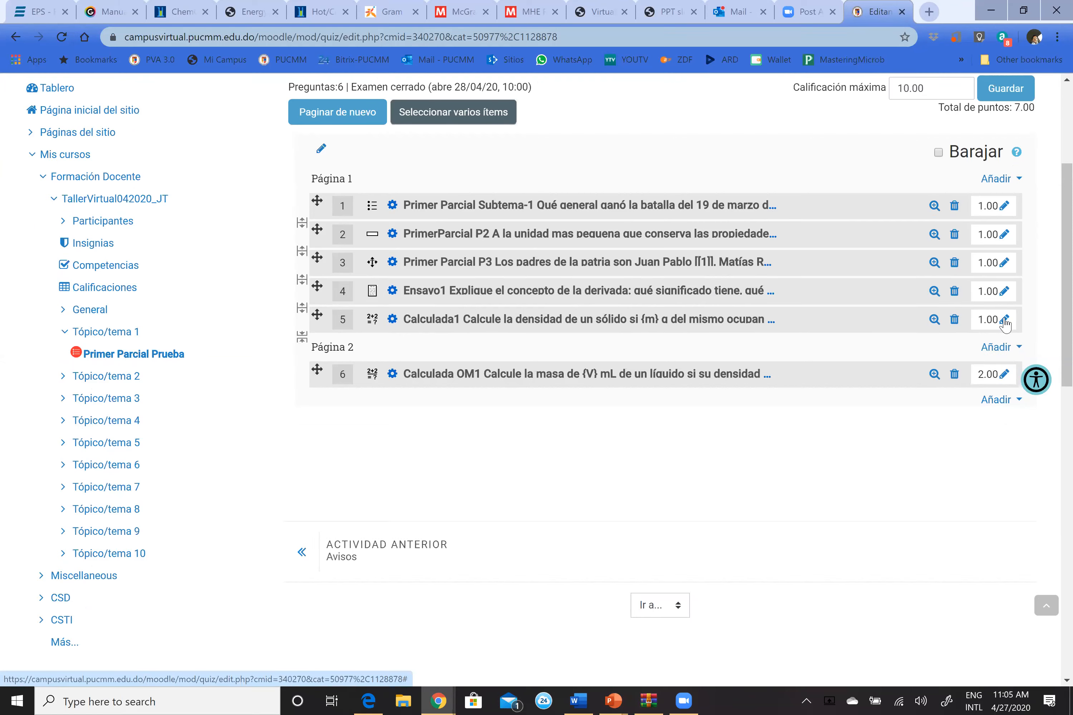
left_click(1005, 320)
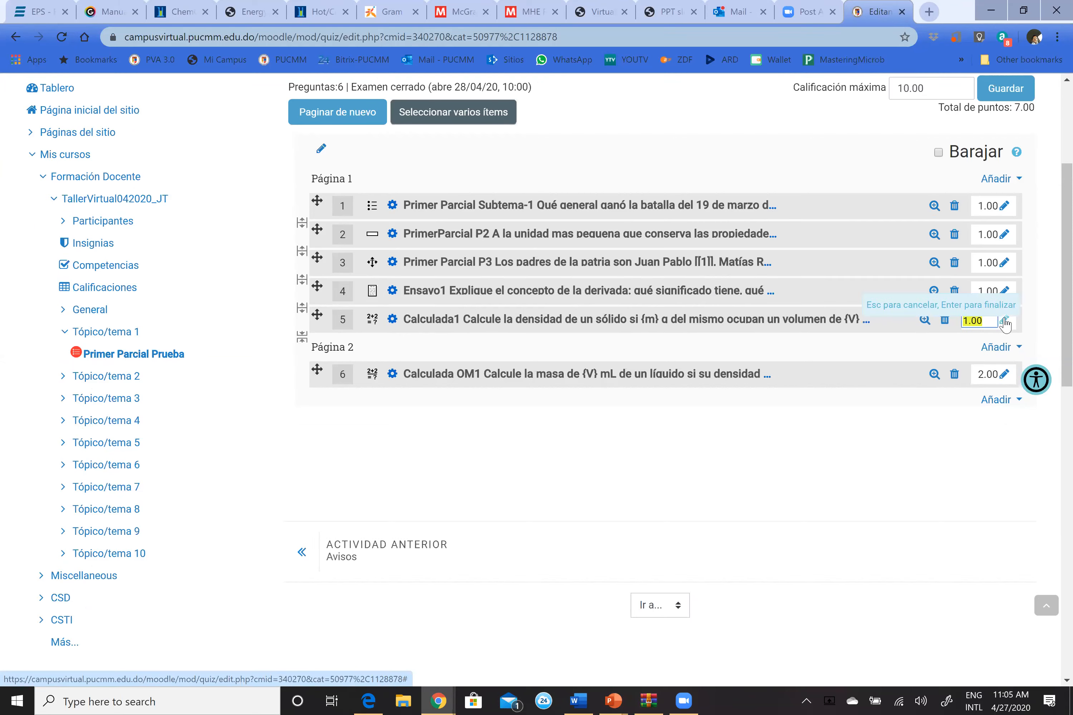
type("2")
key("Return")
Set the mark of the Ensayo1 question to 3 and save the quiz's maximum grade of 10.00
left_click(1005, 294)
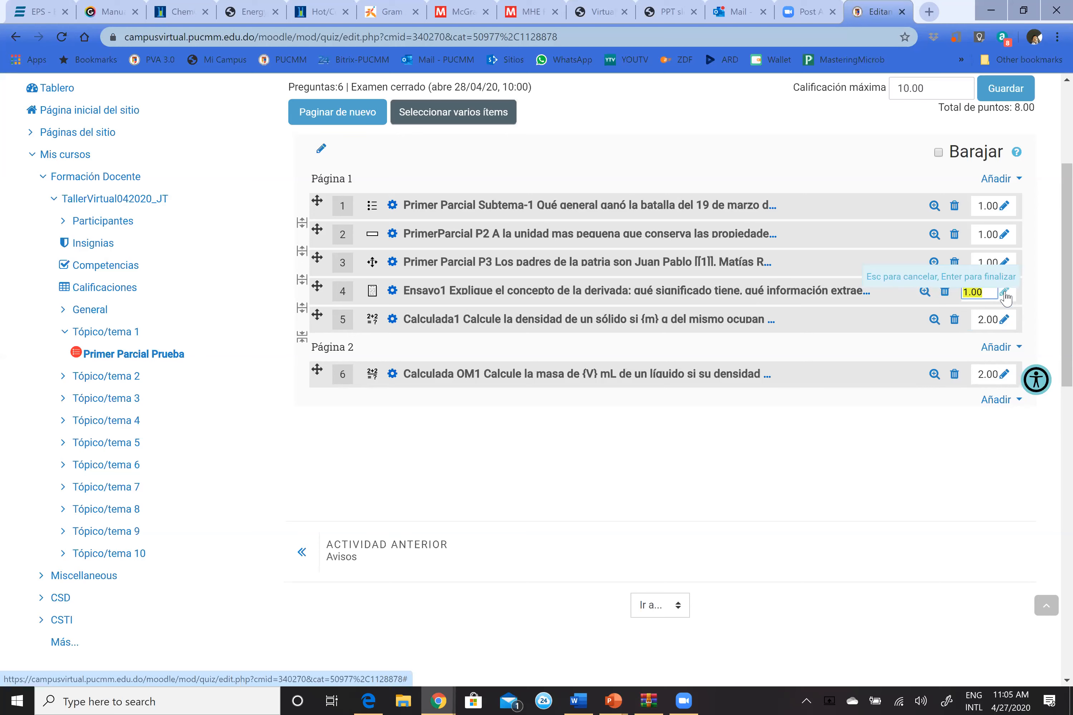
type("3")
key("Return")
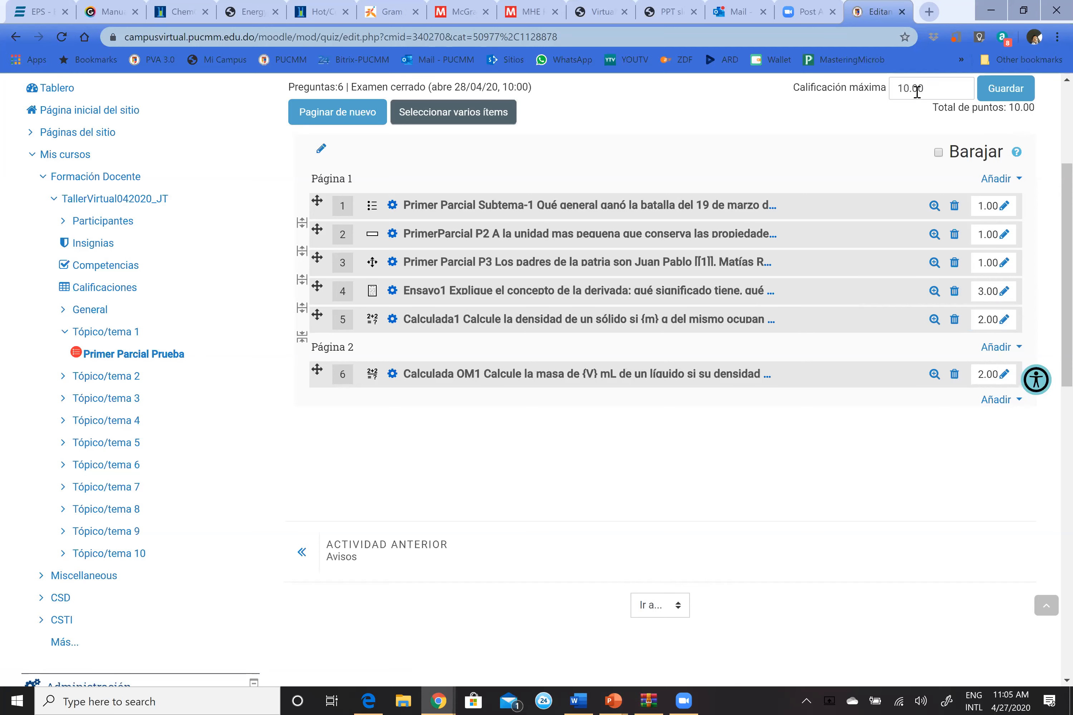
left_click(1005, 97)
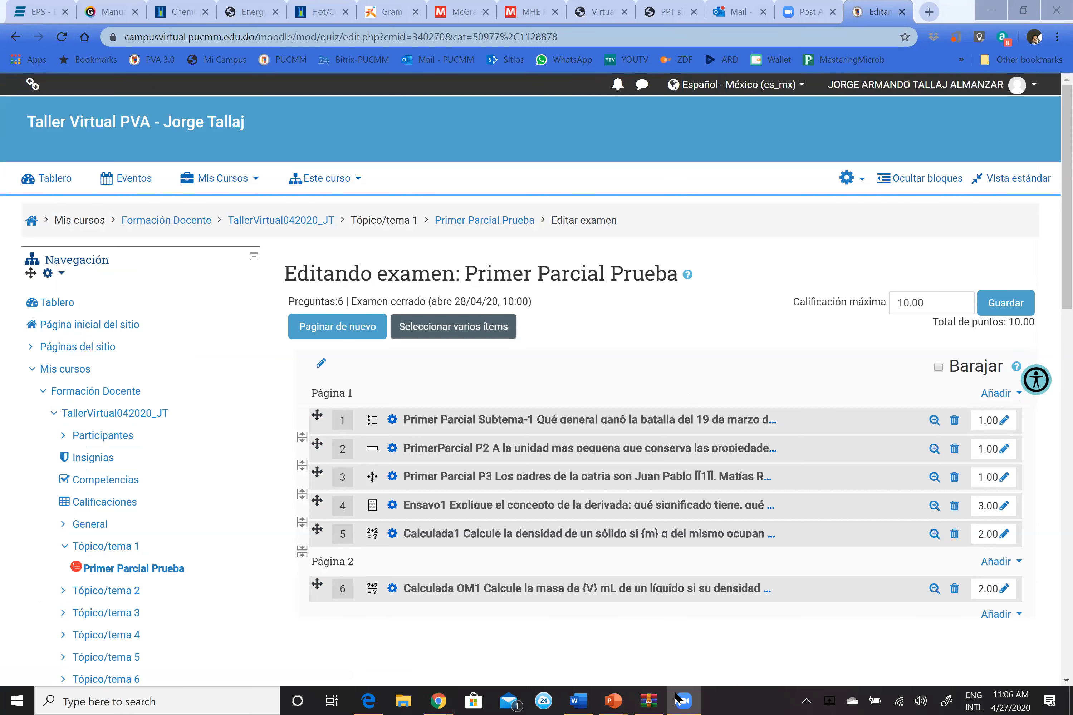
mouse_move(686, 699)
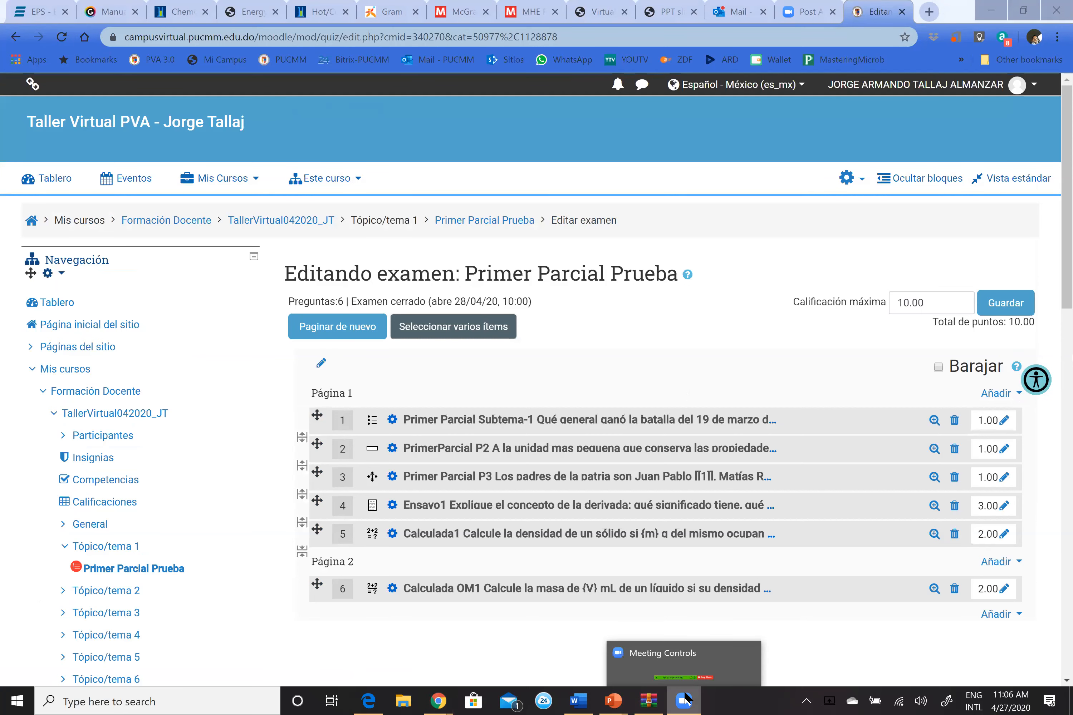
left_click(691, 673)
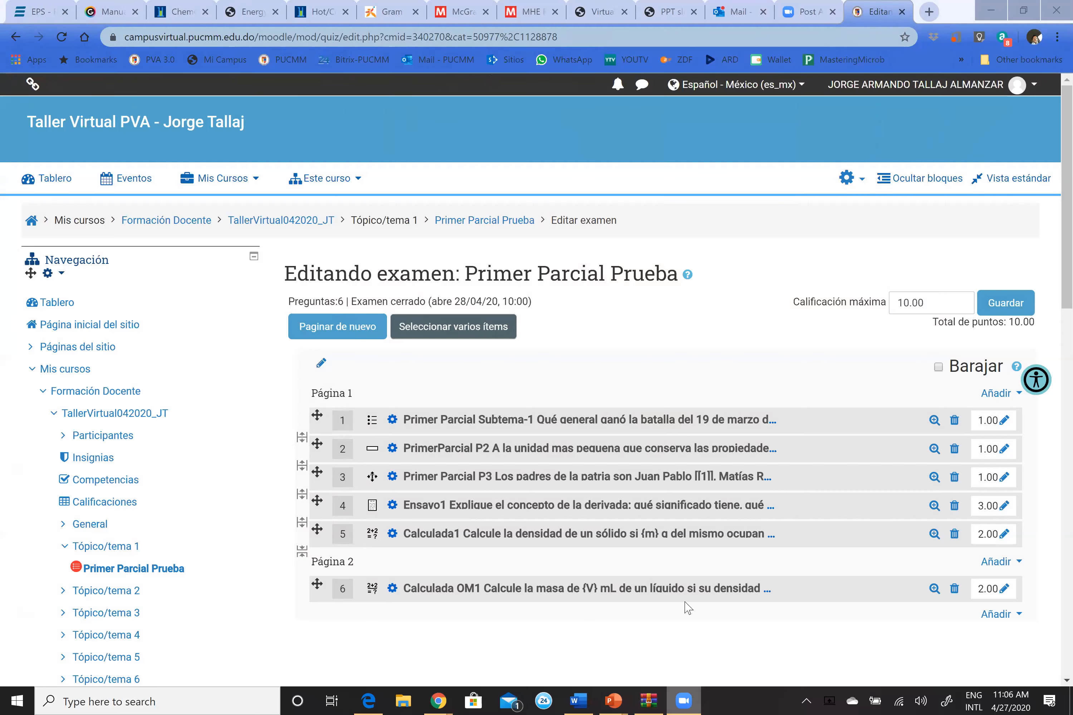
mouse_move(690, 698)
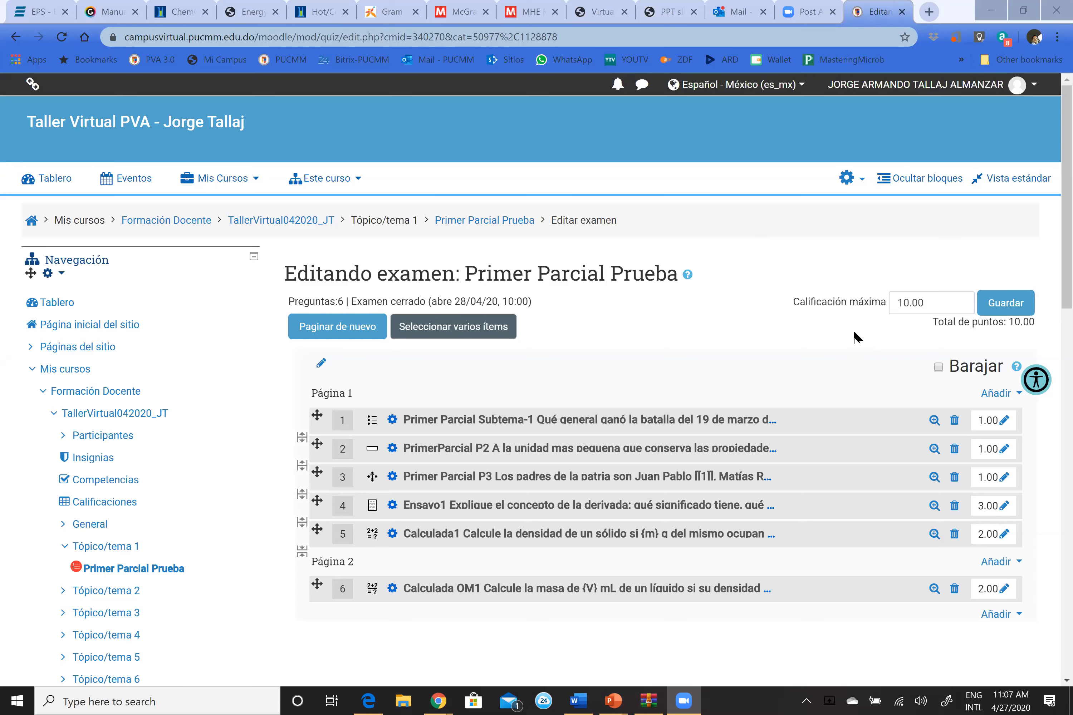
Start a new Calculada question at the end of the quiz and try a three-column table in its question text
left_click(997, 614)
left_click(933, 645)
left_click(122, 402)
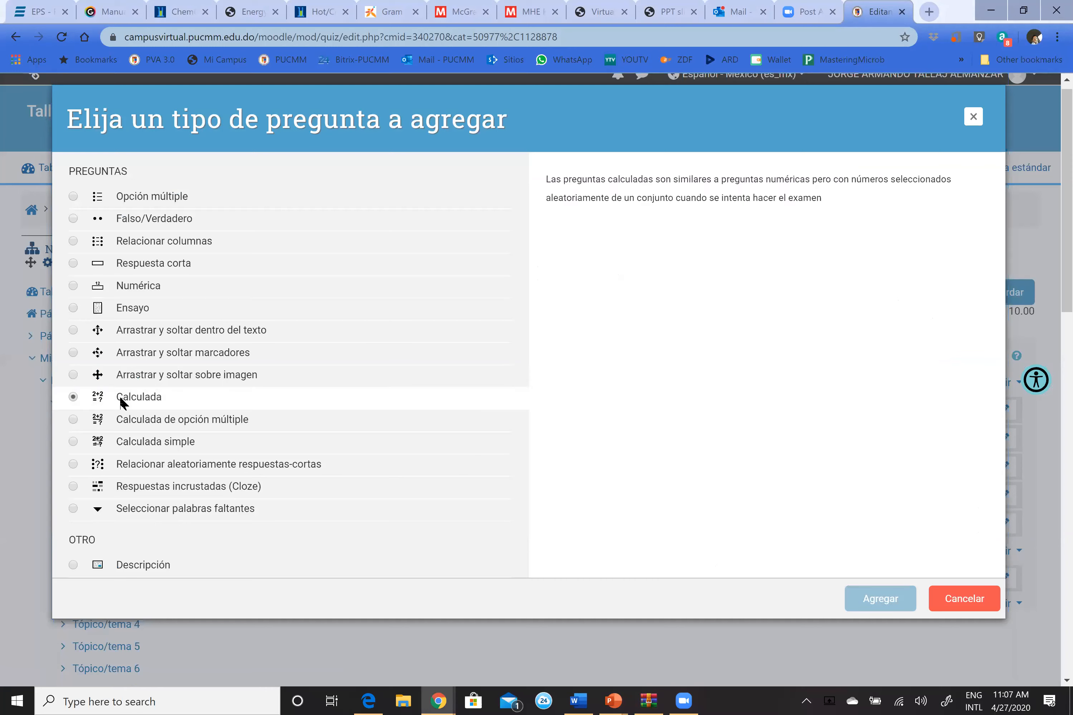
left_click(883, 600)
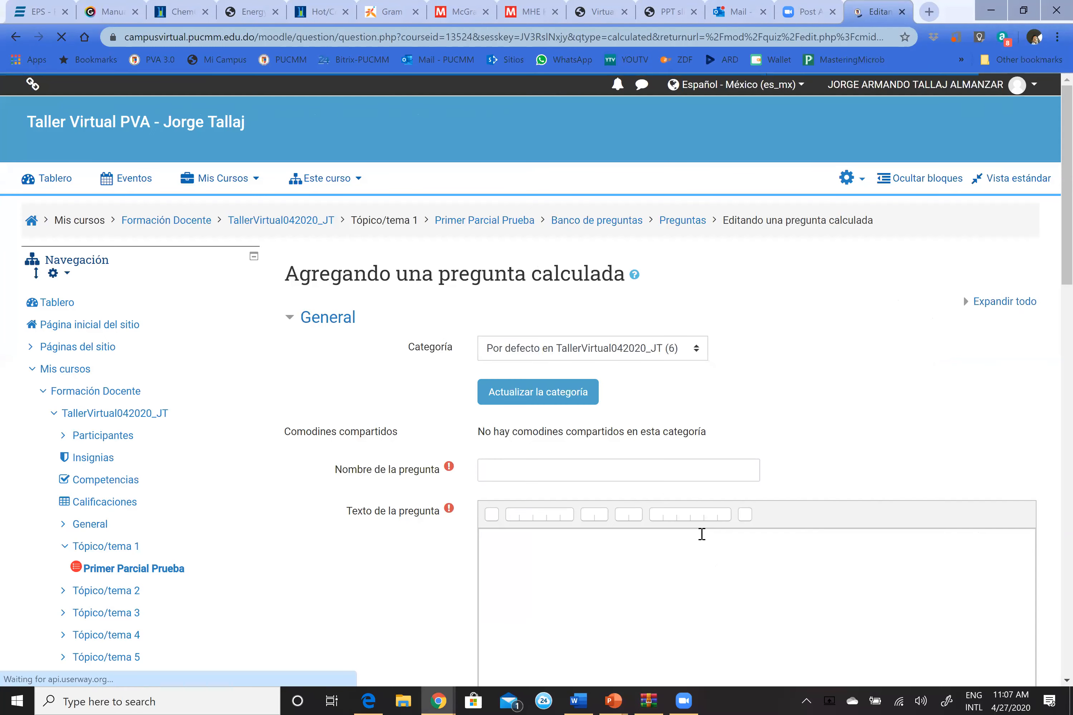
scroll(656, 452, "down", 3)
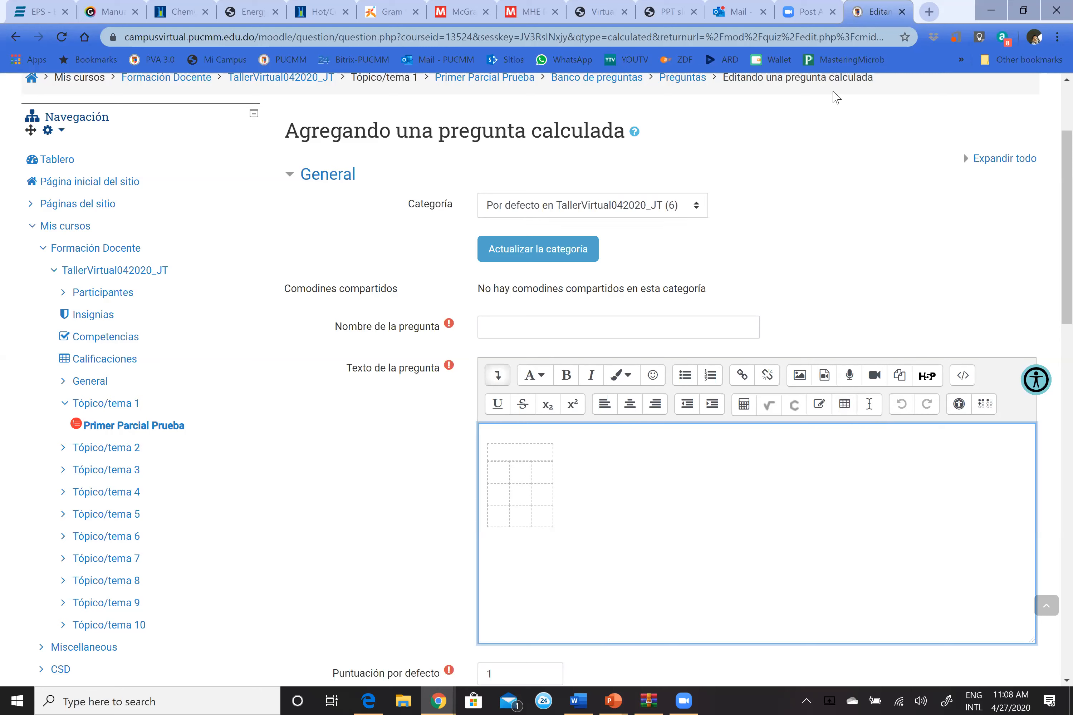
left_click(713, 351)
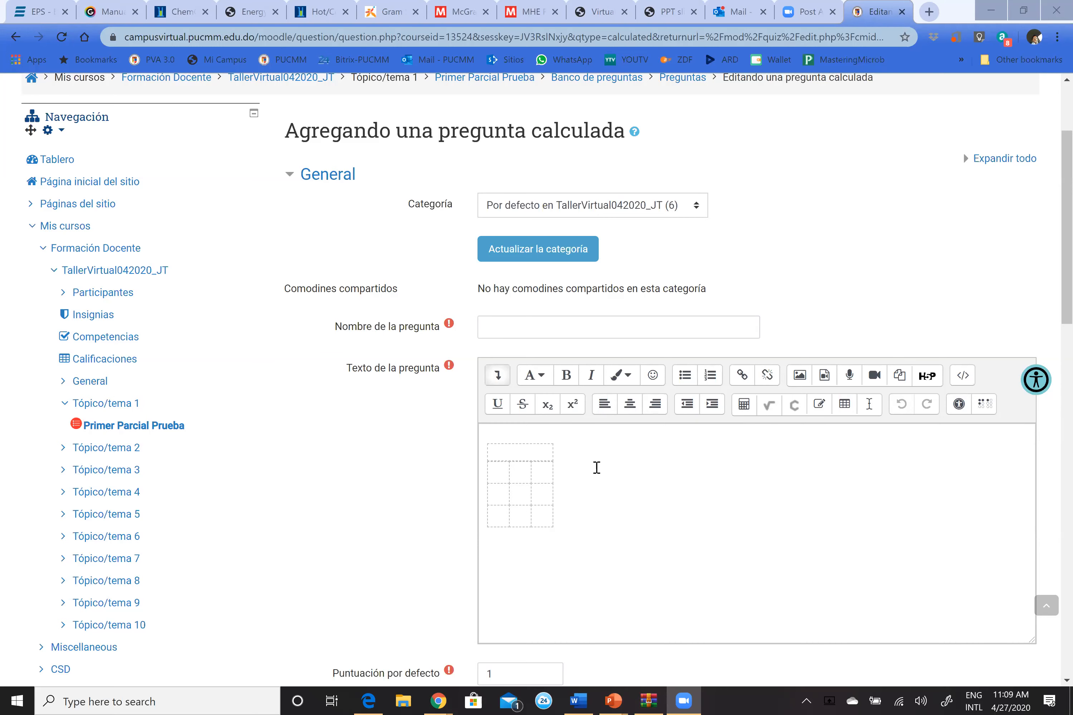
Review the feedback, answer formula and tolerance settings of the calculated question form, and discard the new question
scroll(597, 467, "down", 1)
scroll(597, 468, "down", 3)
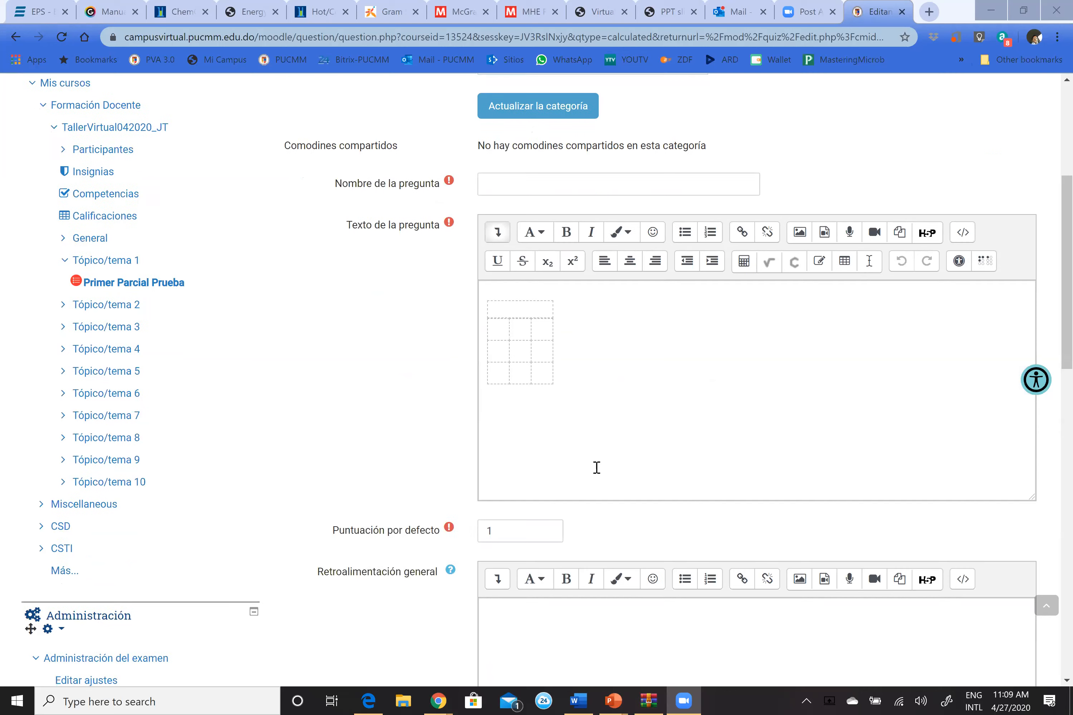
scroll(596, 467, "down", 5)
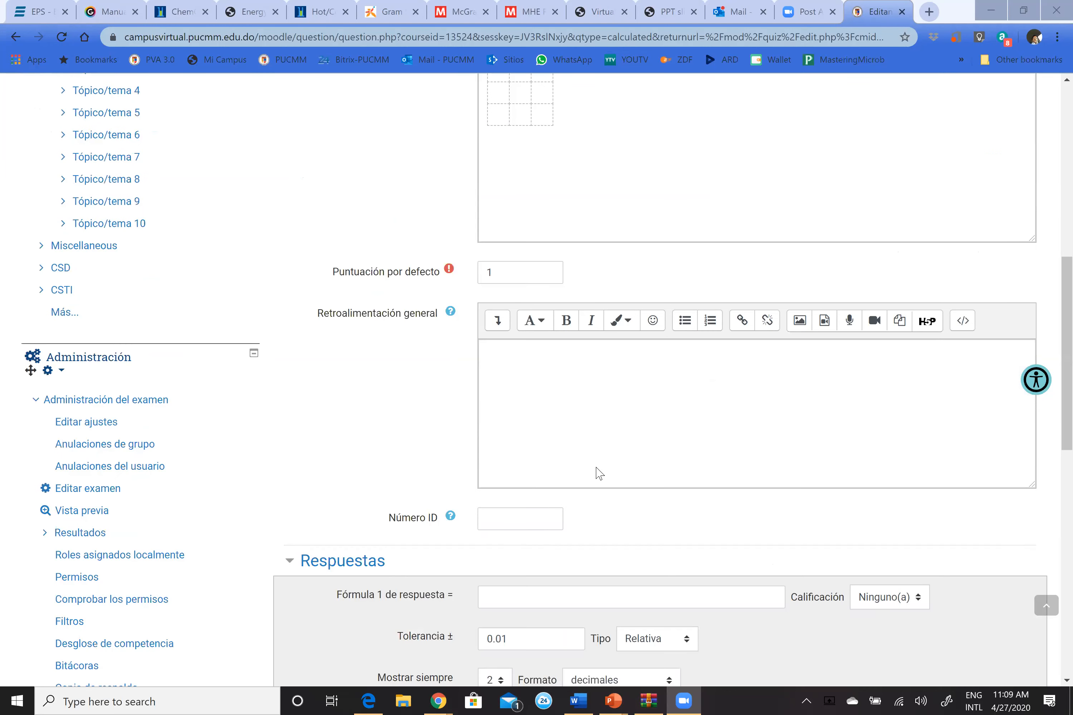
scroll(599, 474, "down", 1)
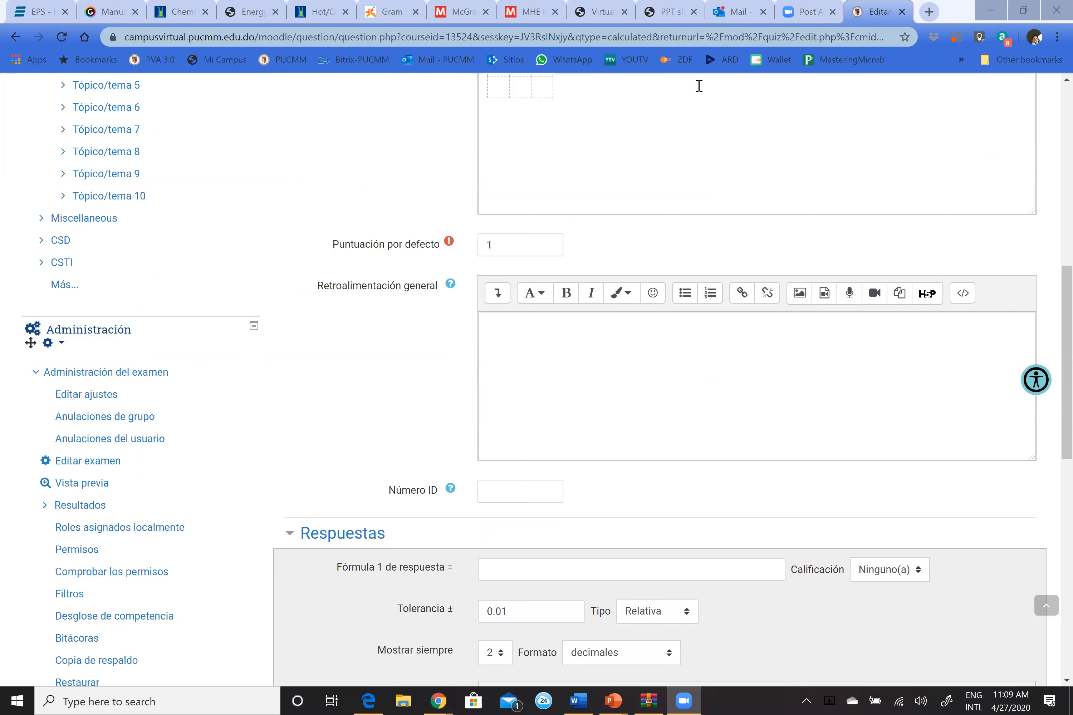
mouse_move(682, 700)
scroll(651, 462, "down", 5)
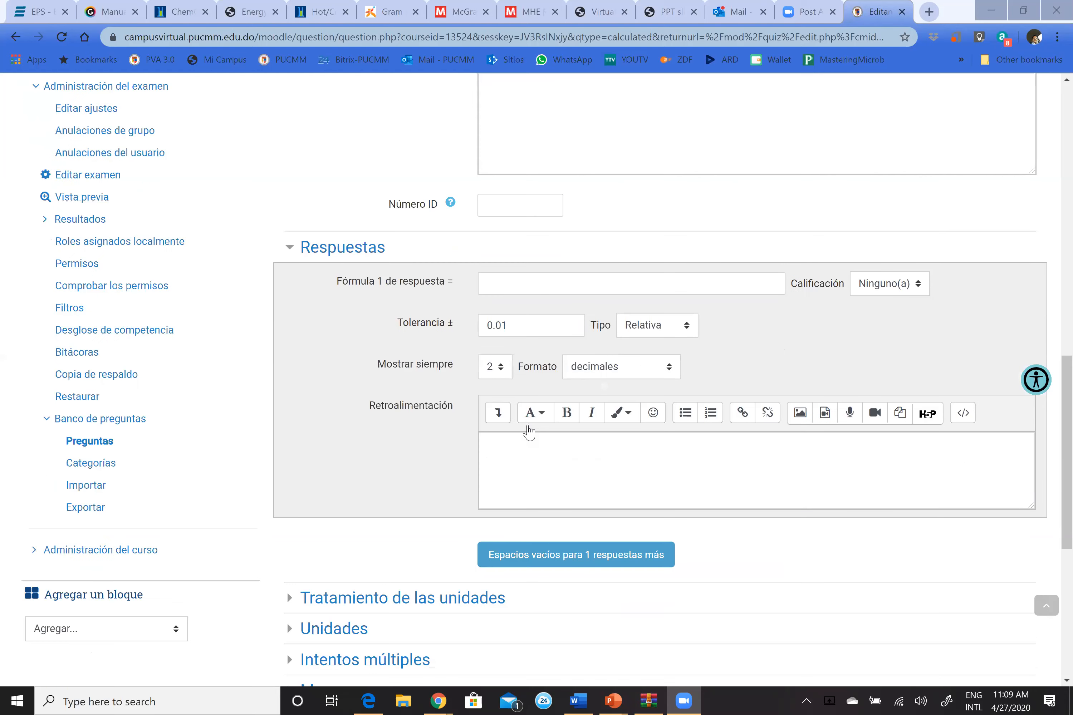
scroll(529, 433, "down", 6)
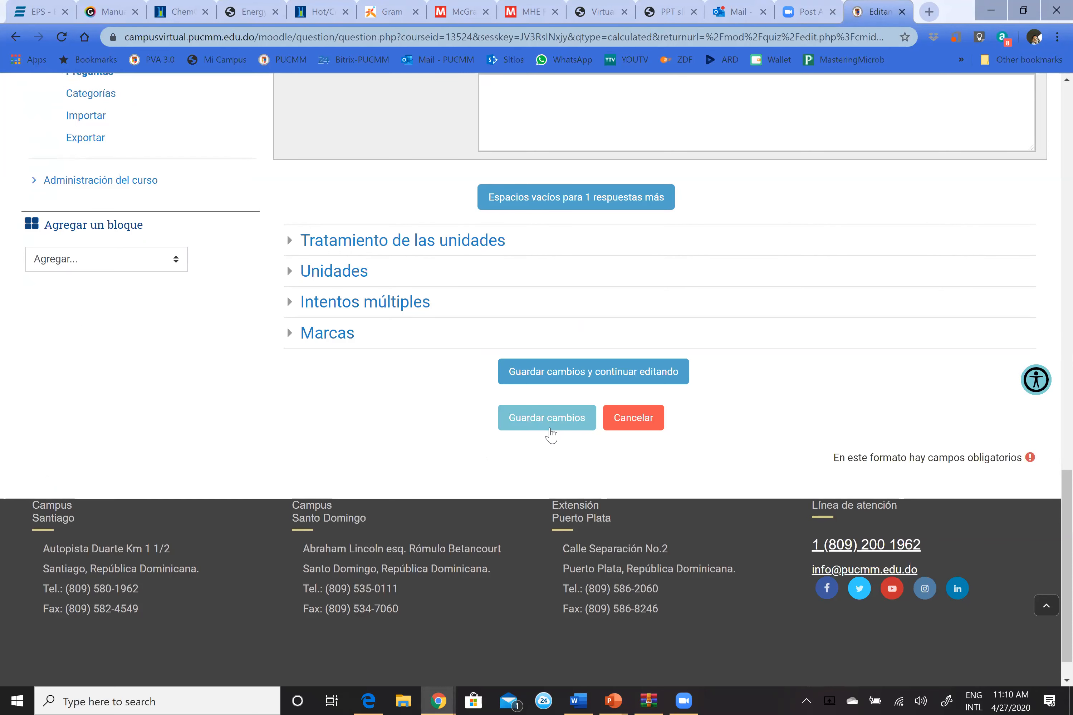
scroll(551, 429, "up", 5)
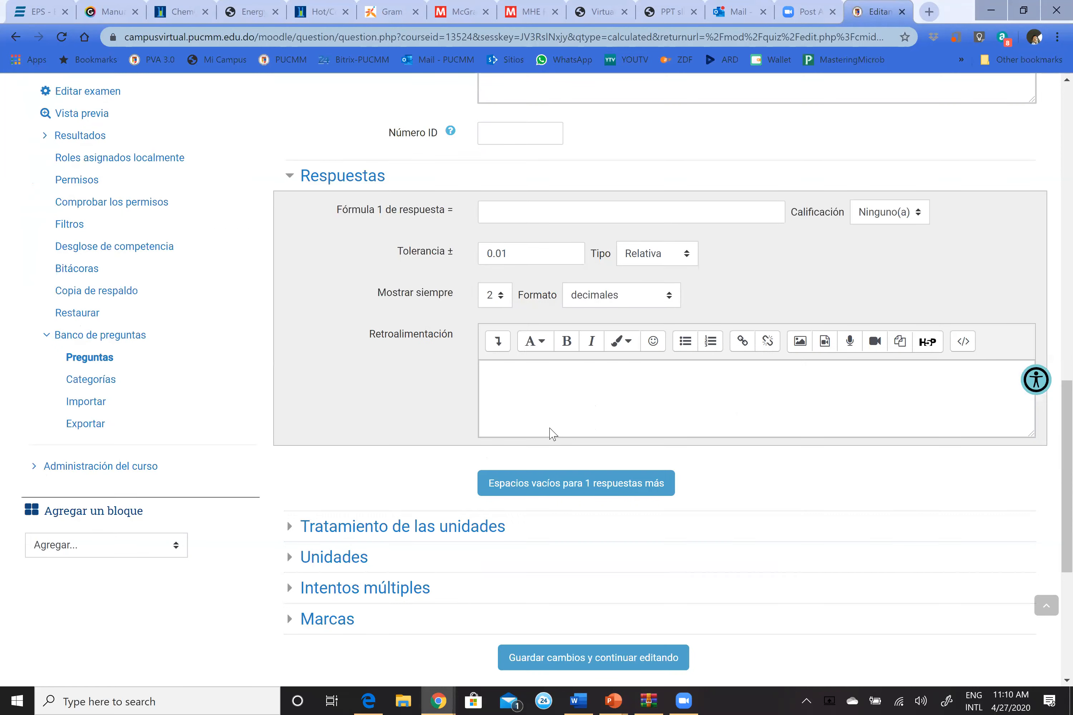
scroll(551, 429, "up", 6)
scroll(673, 398, "up", 10)
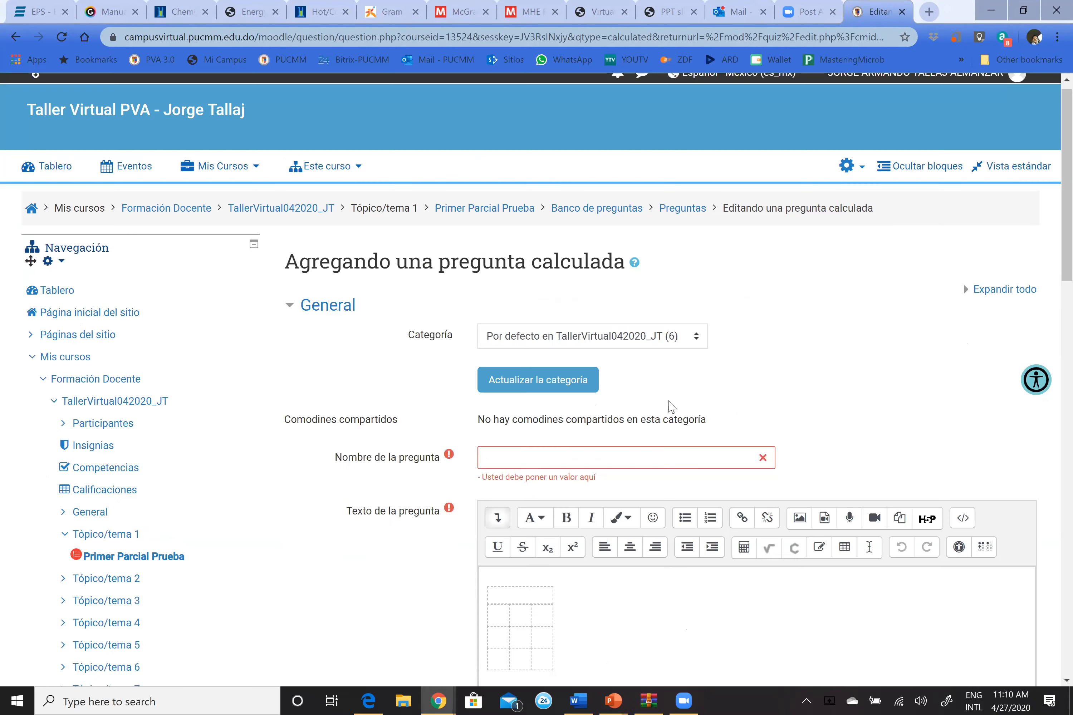
scroll(639, 480, "down", 18)
left_click(632, 493)
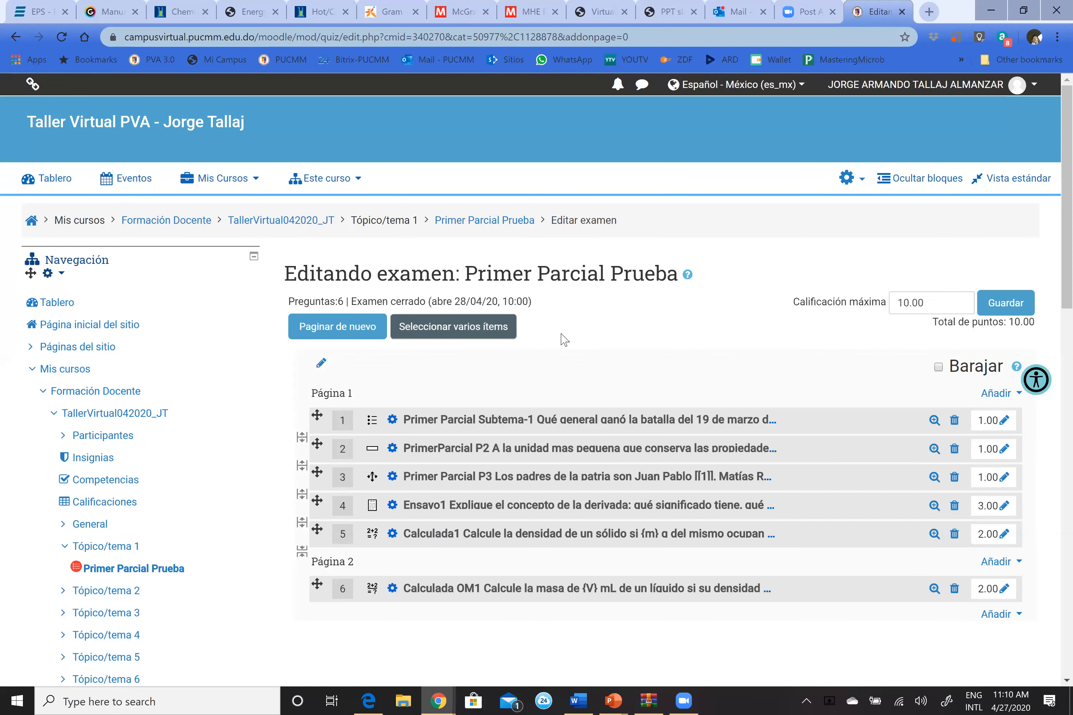
Reopen the question editing page of Primer Parcial Prueba and save its maximum grade of 10.00
scroll(173, 377, "down", 8)
scroll(174, 377, "down", 5)
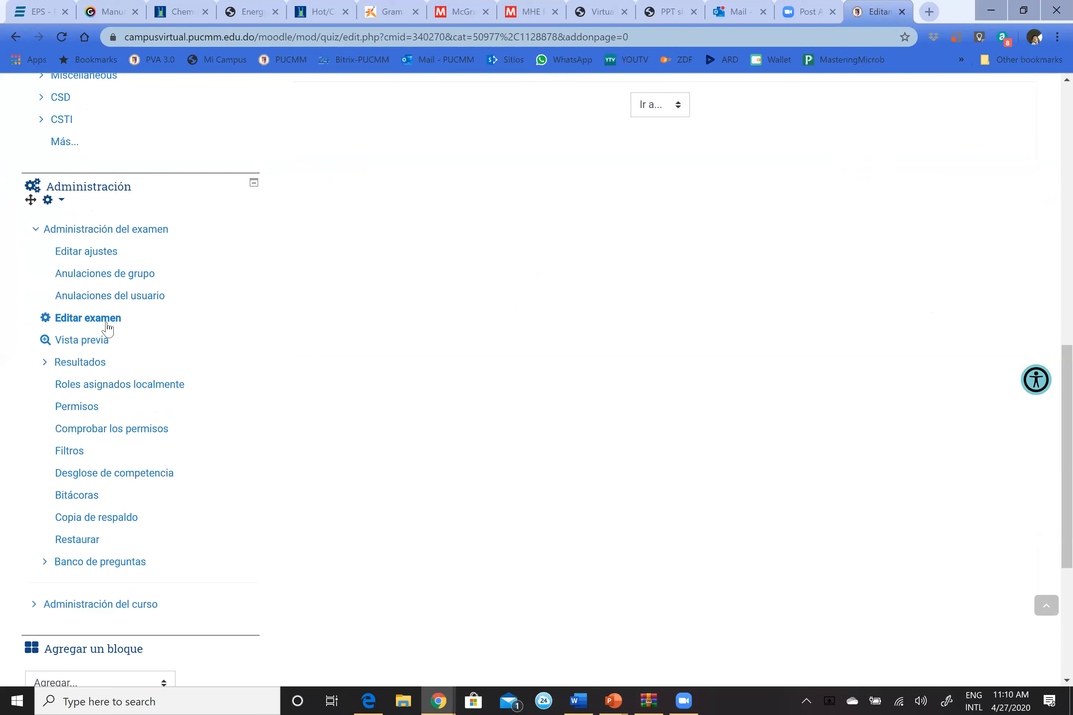
left_click(107, 323)
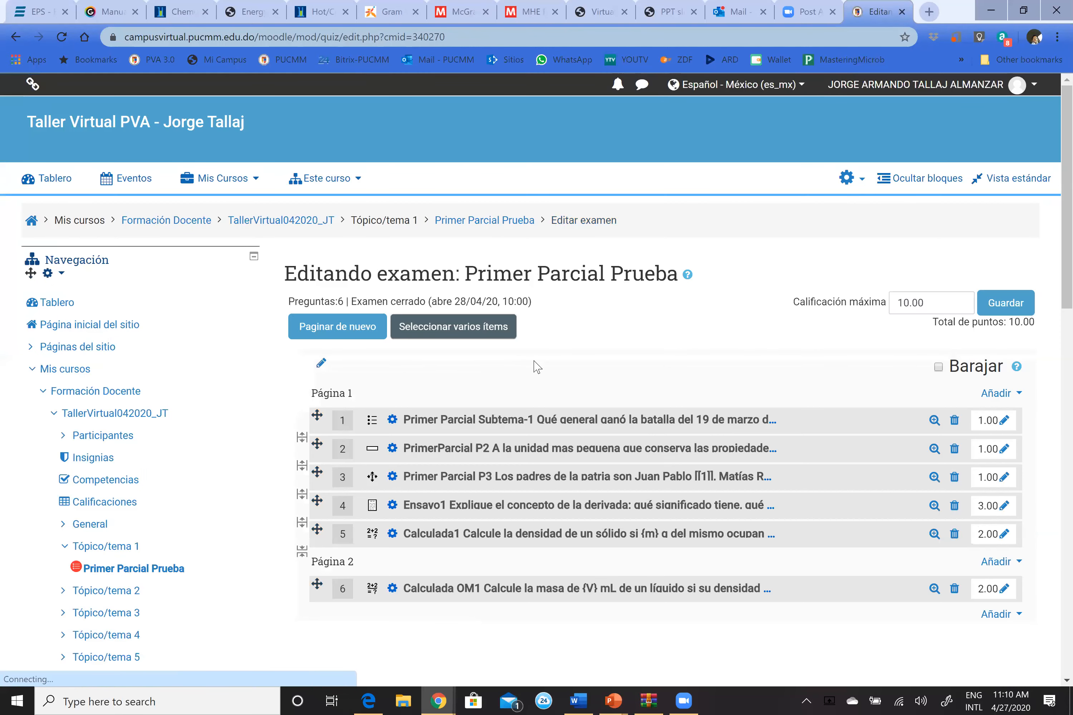
left_click(1016, 305)
Open the Primer Parcial Prueba overview page and return to the TallerVirtual042020_JT course page
scroll(139, 505, "down", 1)
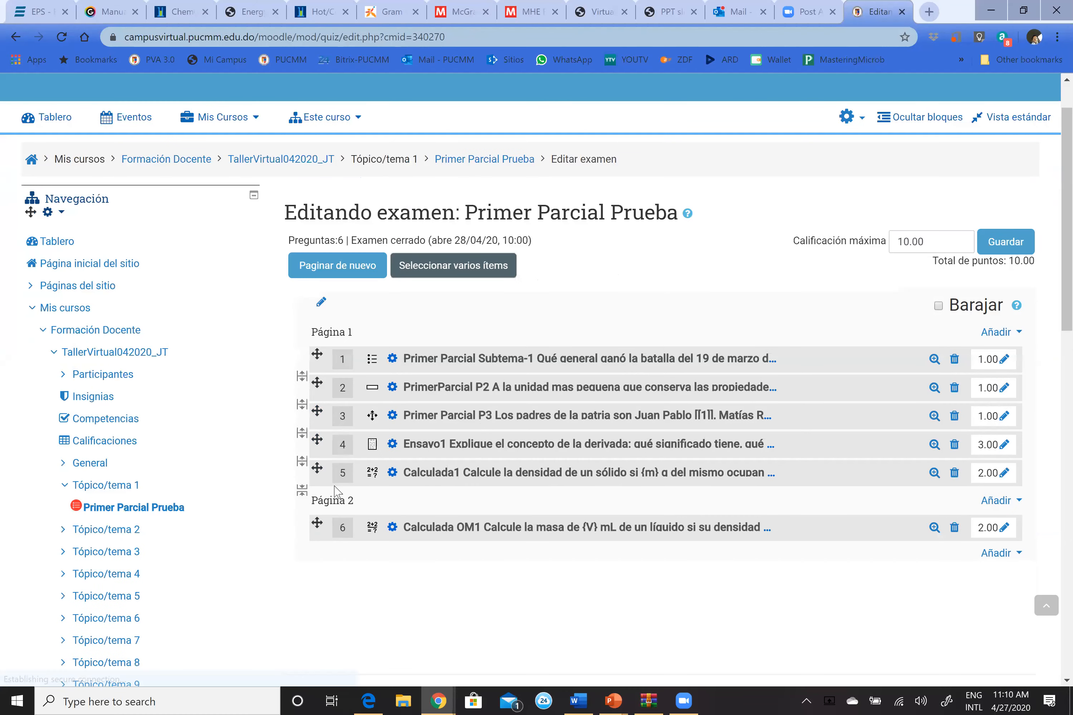
left_click(139, 505)
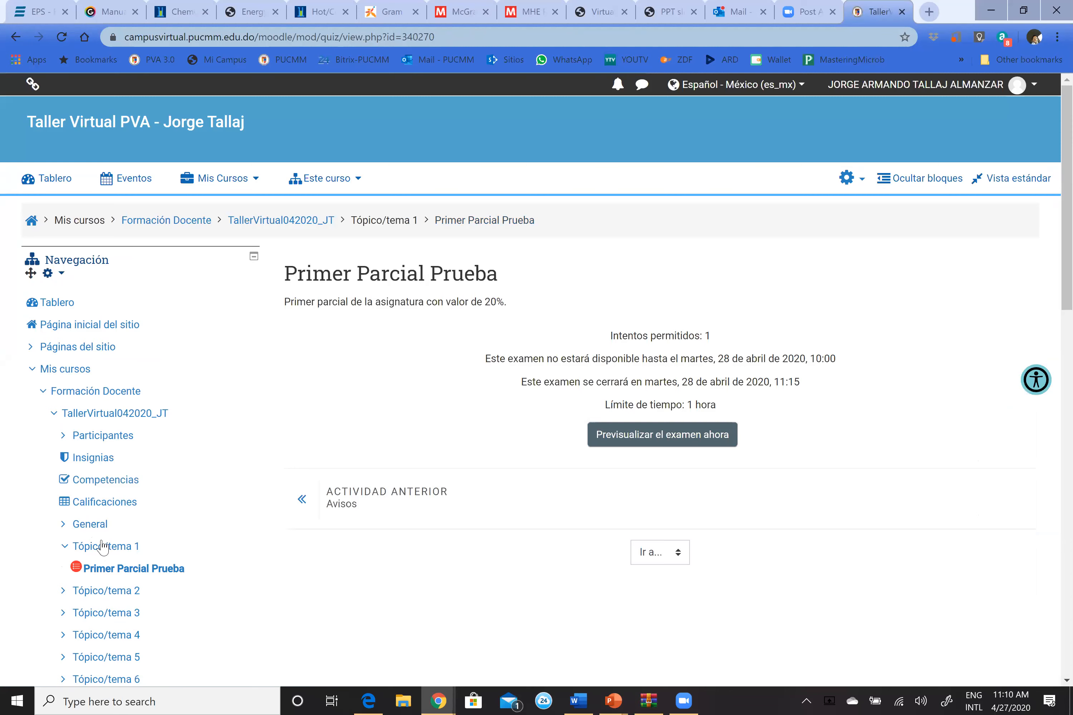
left_click(94, 413)
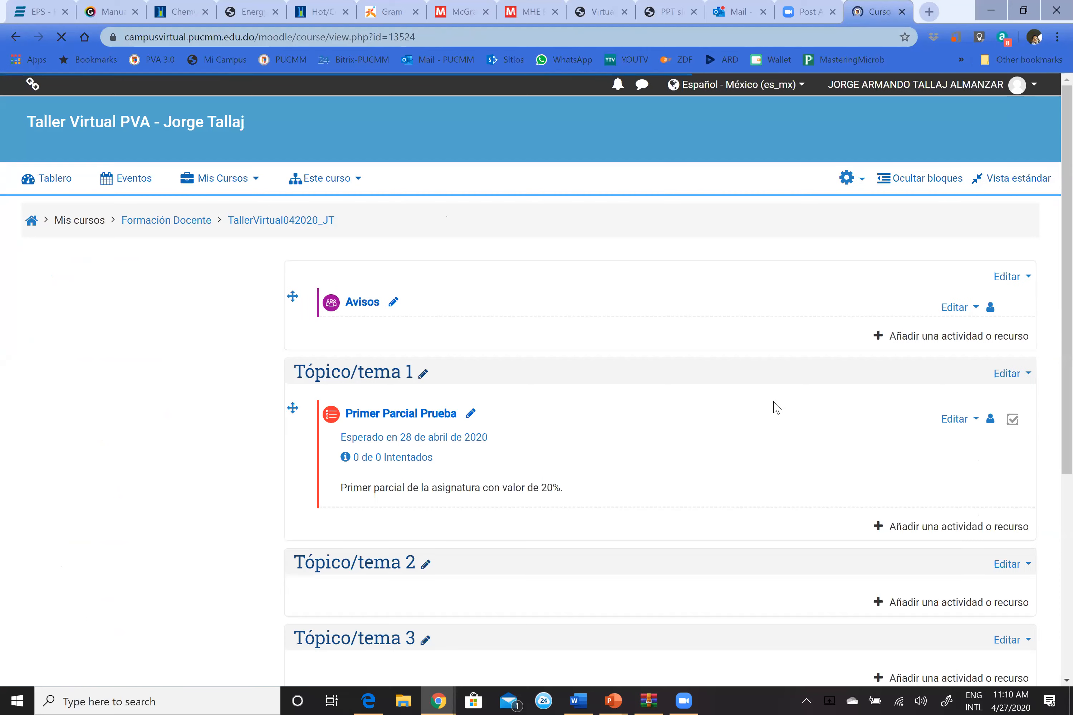
Open the settings of Primer Parcial Prueba and expand its question behaviour and exam layout sections
left_click(965, 425)
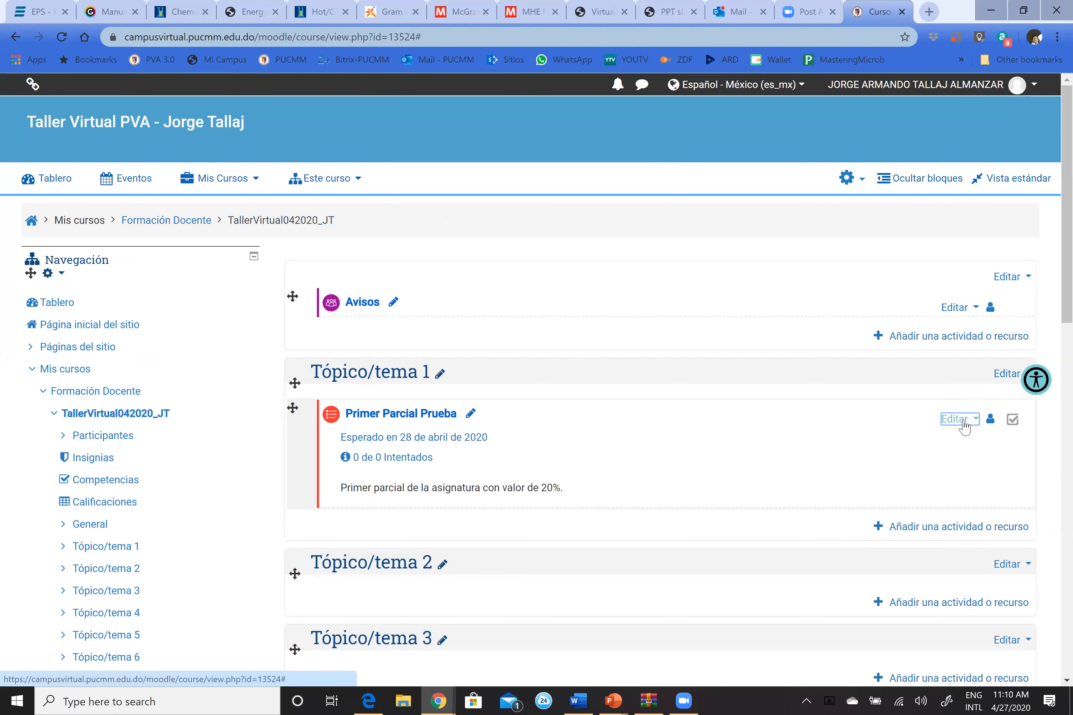
left_click(919, 446)
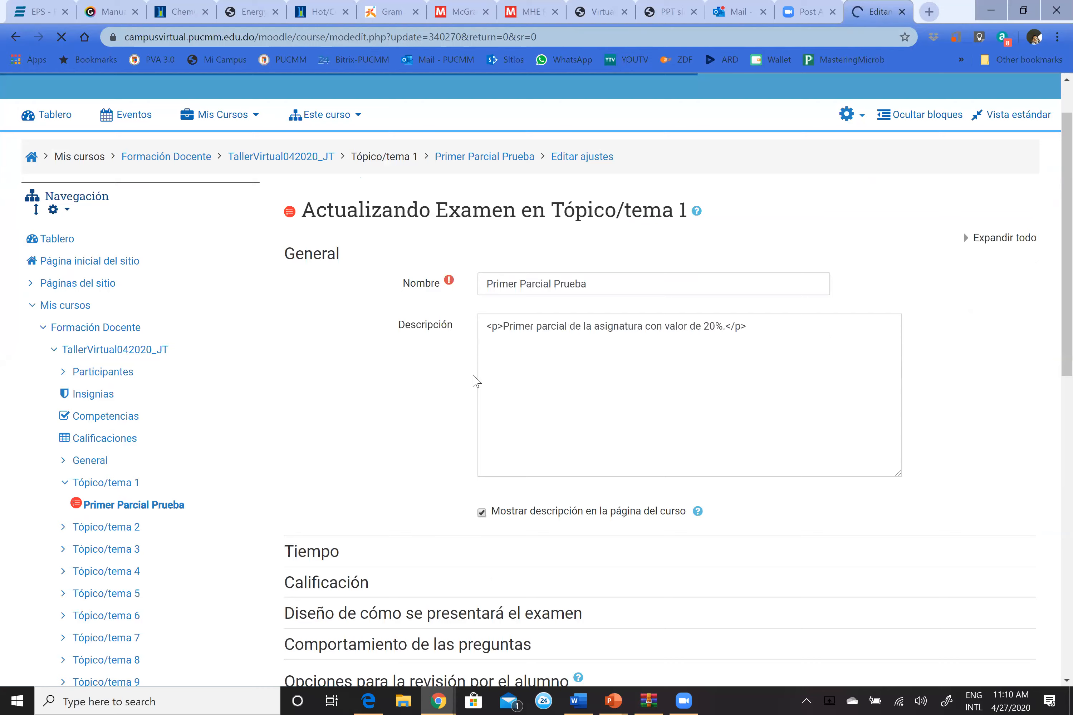
scroll(475, 378, "down", 5)
left_click(446, 388)
scroll(448, 417, "down", 1)
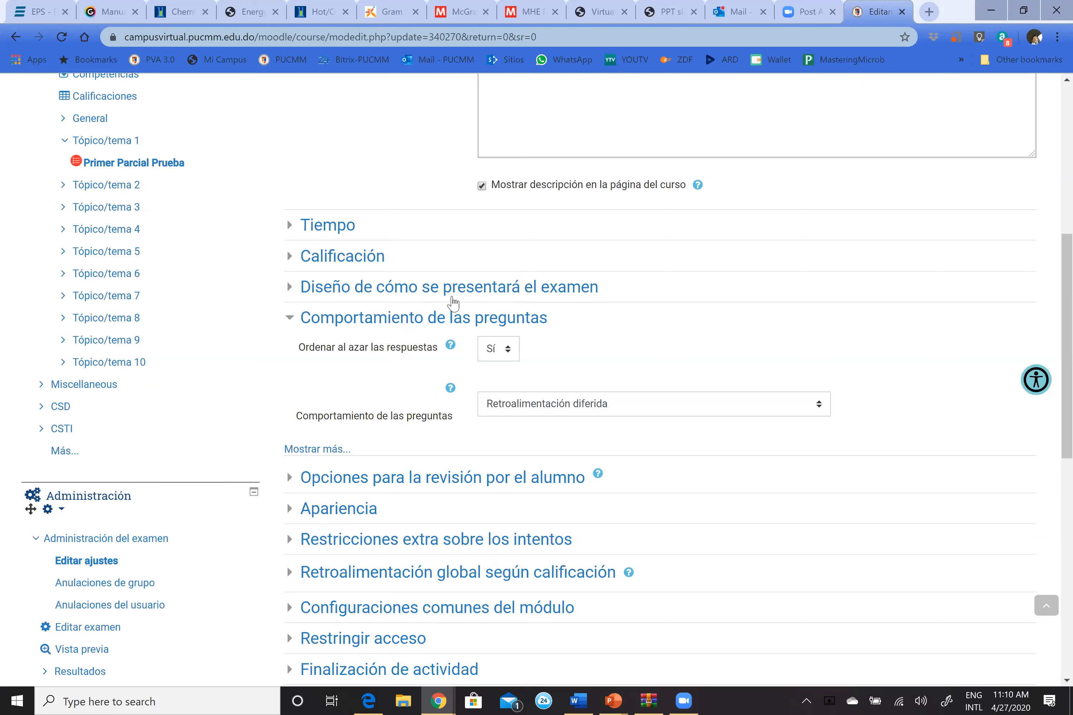
left_click(452, 301)
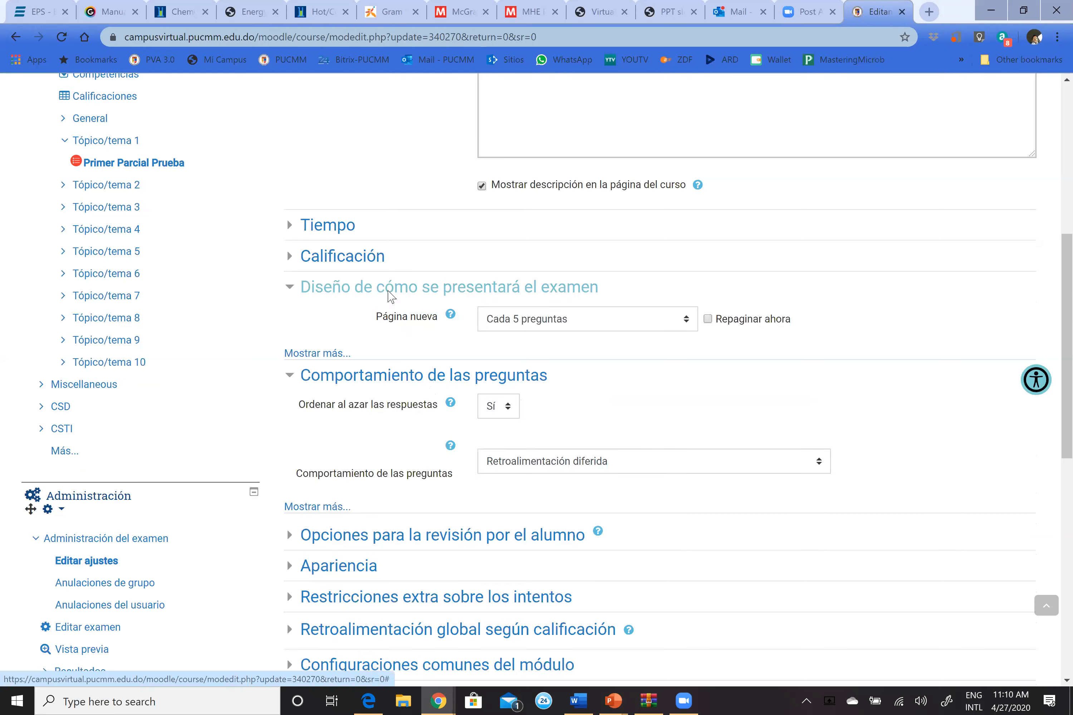
Examine the exam's appearance settings and the additional options under Comportamiento de las preguntas
scroll(411, 411, "down", 1)
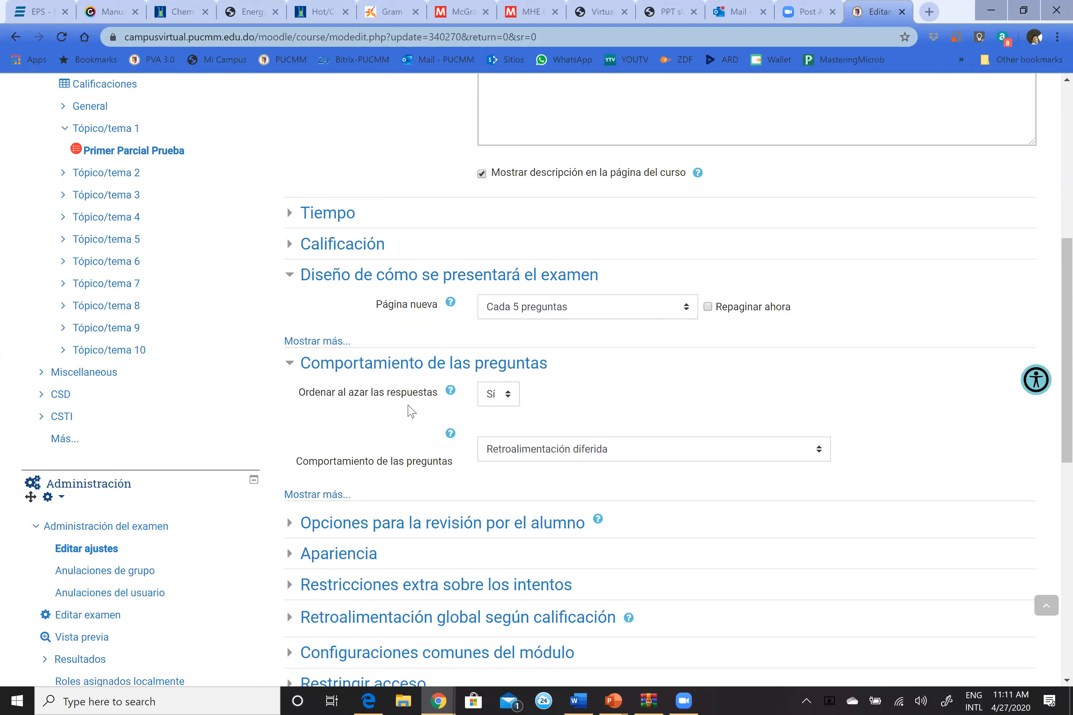
scroll(411, 410, "down", 3)
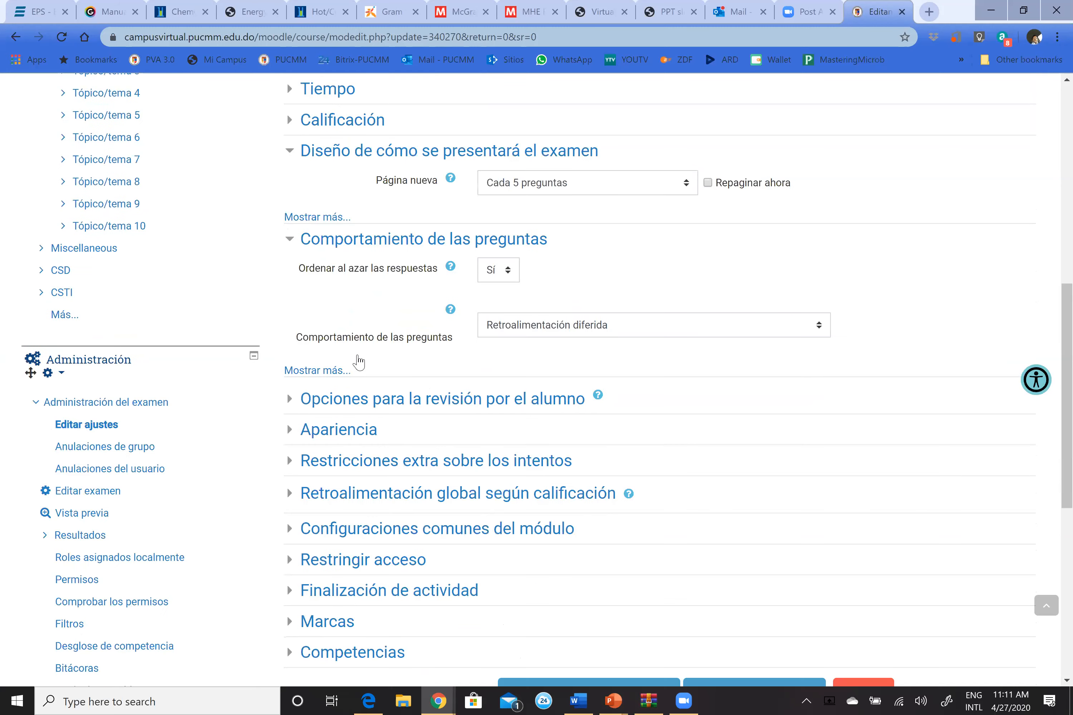
scroll(390, 336, "down", 2)
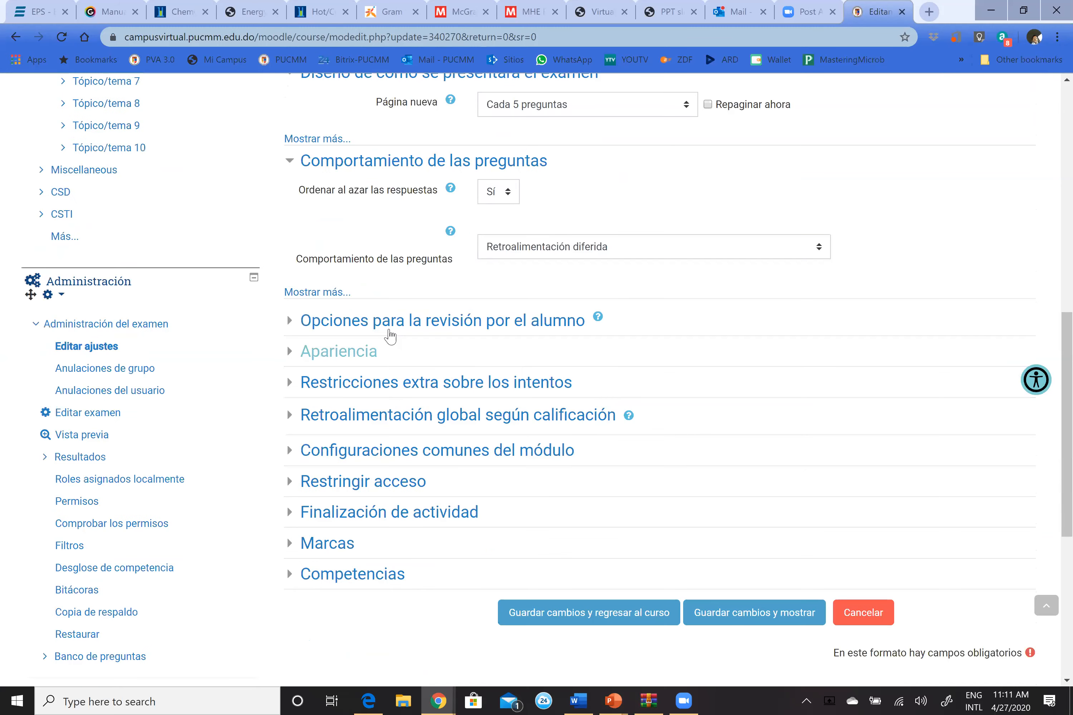
left_click(390, 336)
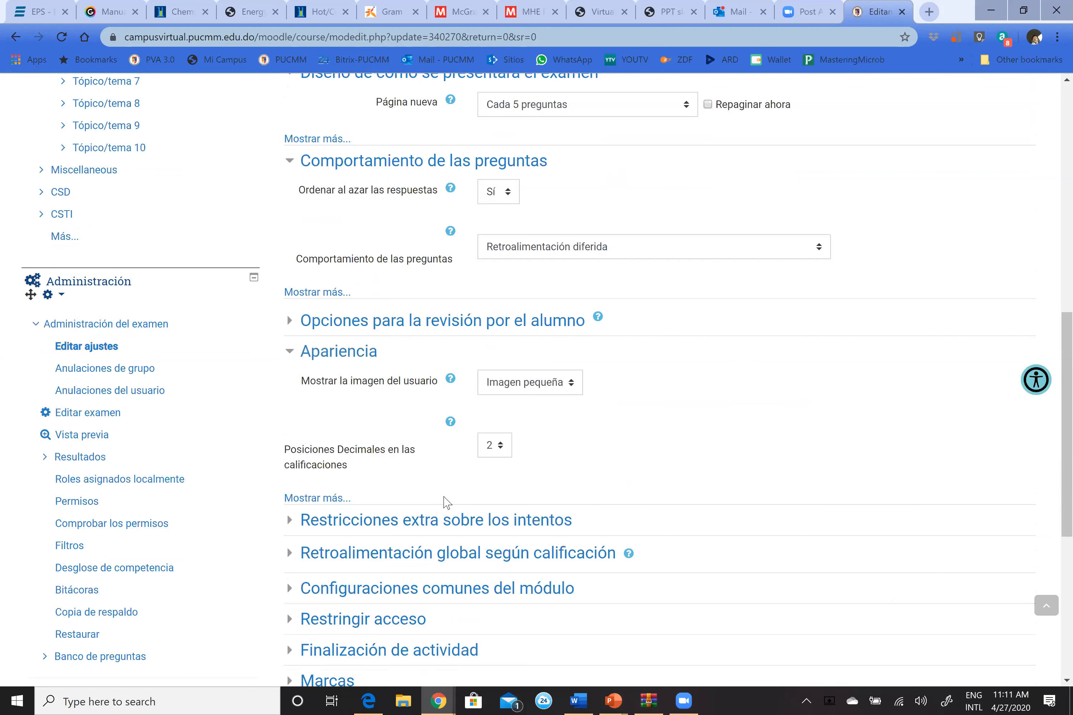
scroll(446, 503, "down", 2)
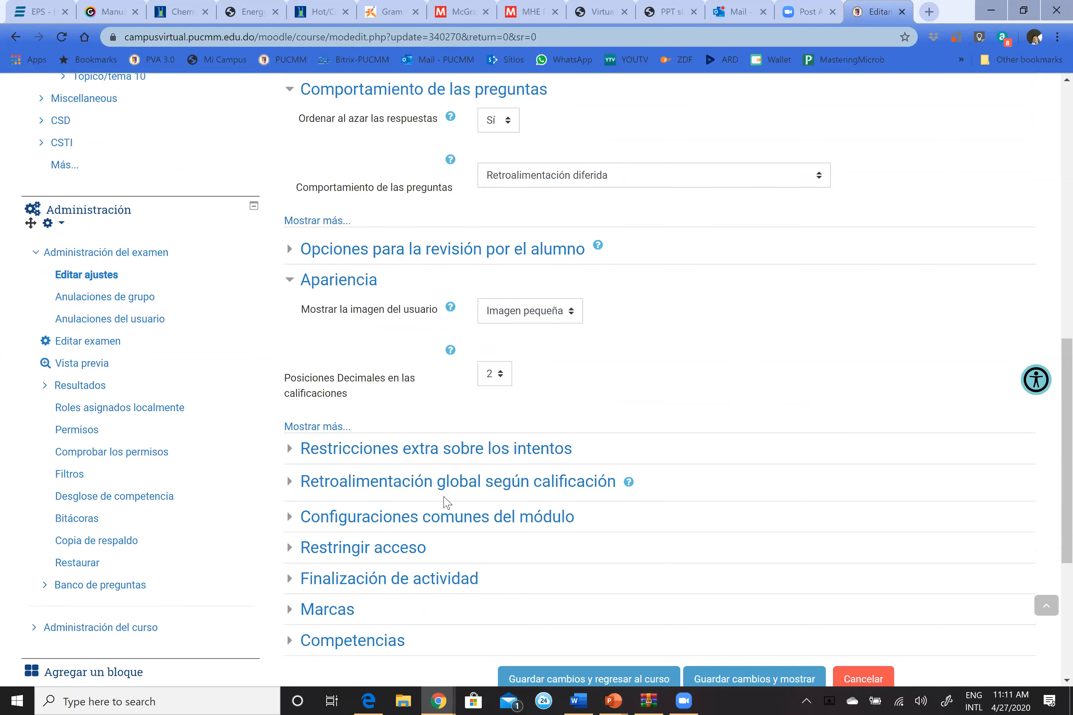
scroll(437, 512, "down", 2)
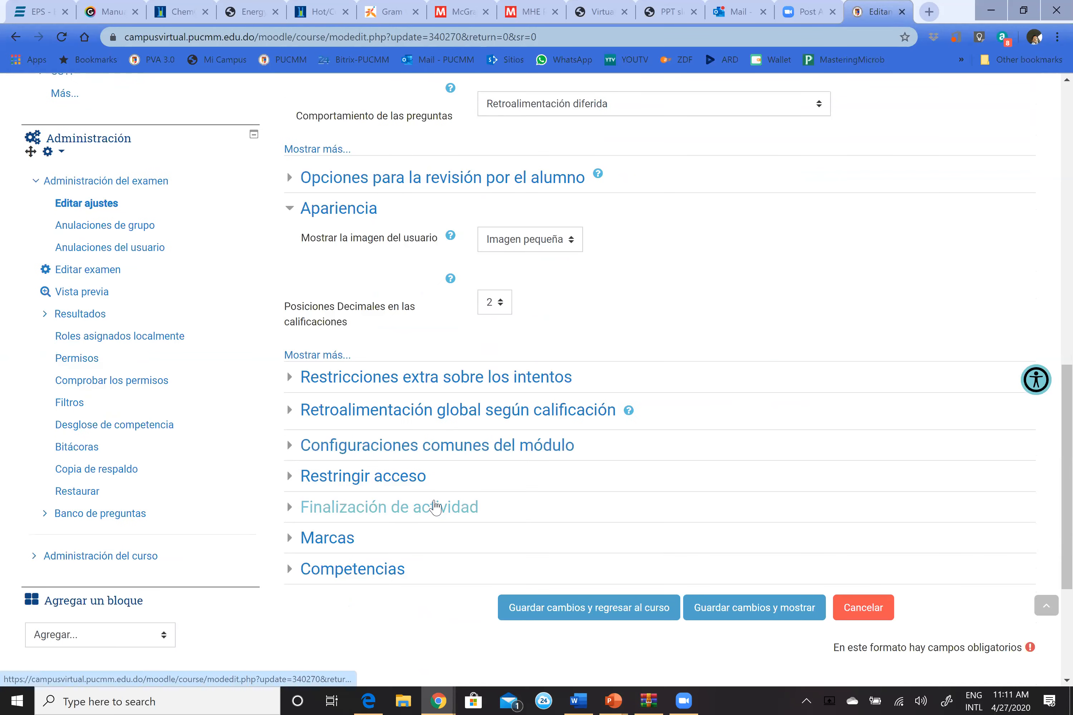
scroll(504, 383, "up", 6)
left_click(332, 437)
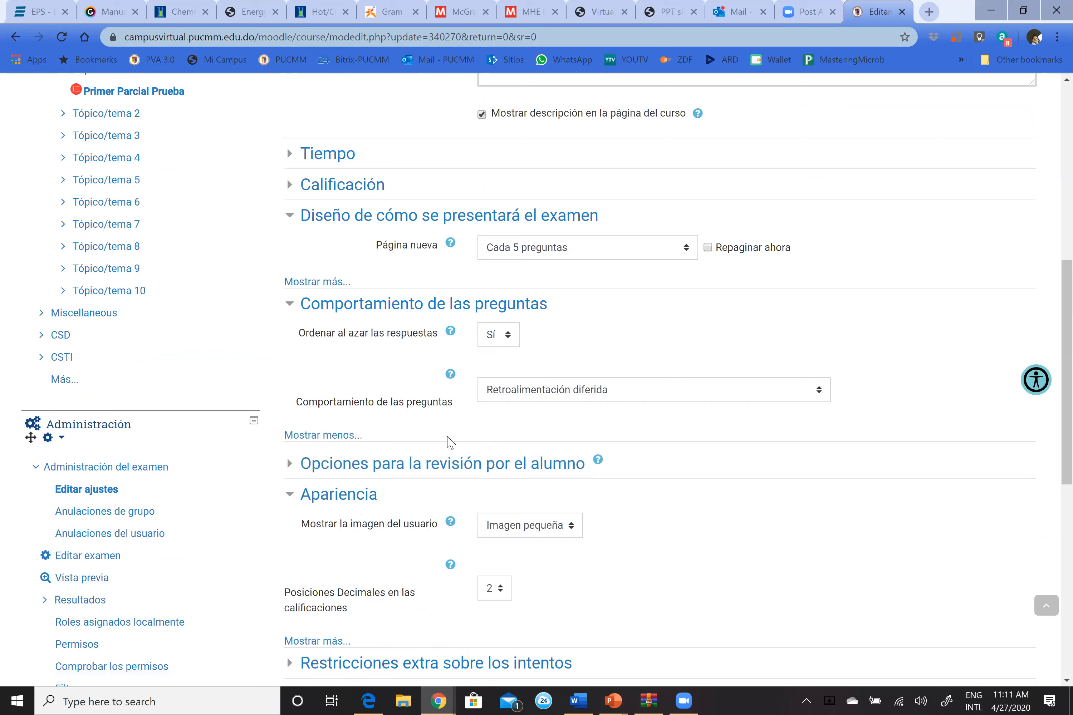
left_click(347, 439)
left_click(347, 438)
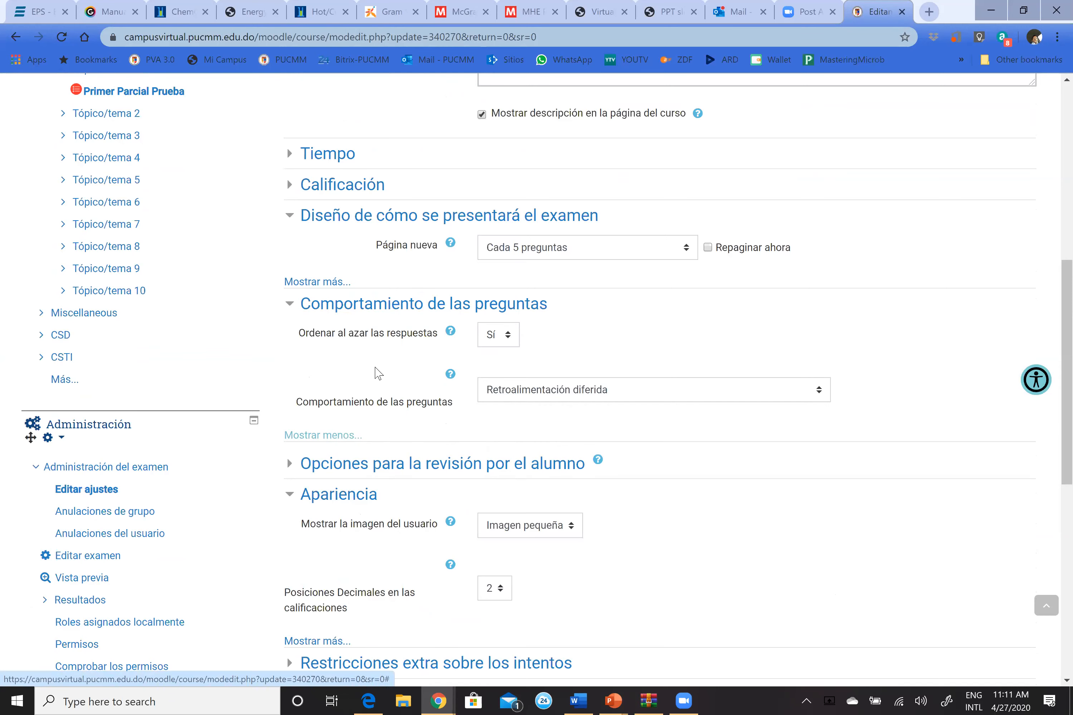
Show the additional exam layout options and set the navigation method to Secuencial, consulting its help text
left_click(338, 281)
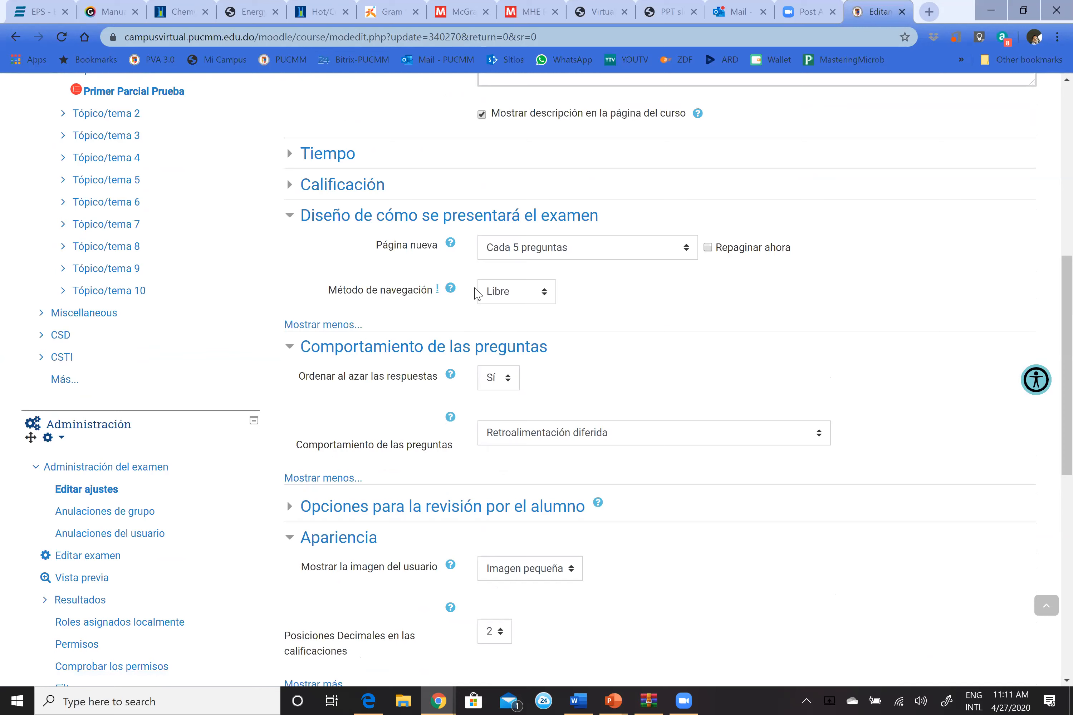
left_click(545, 293)
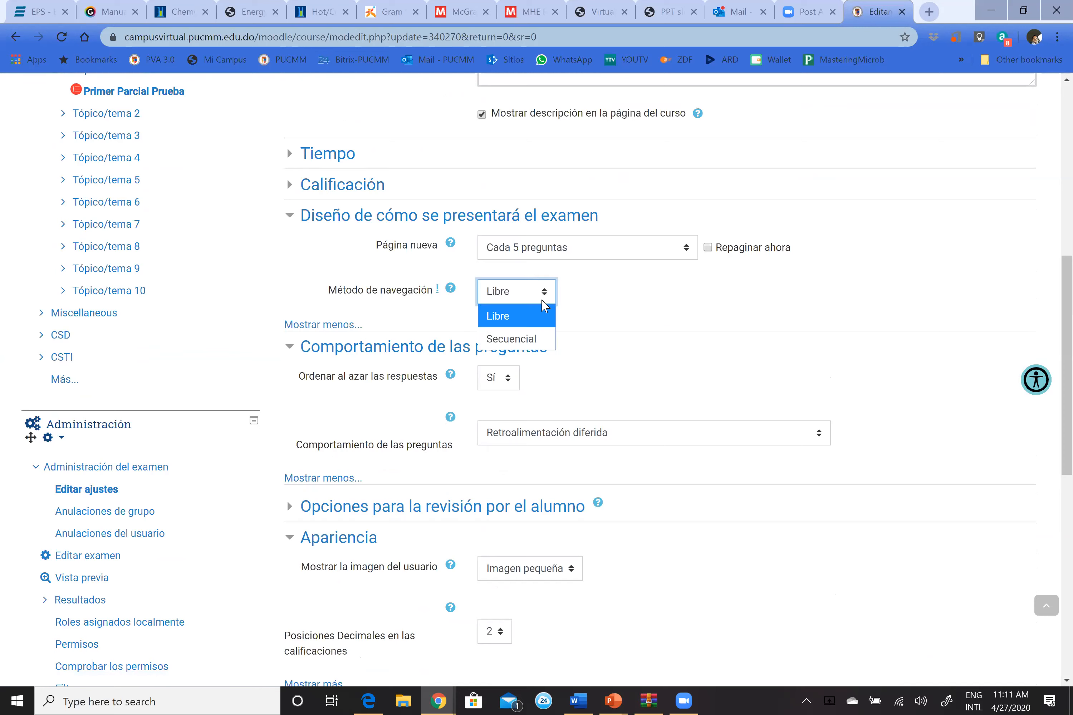
left_click(528, 340)
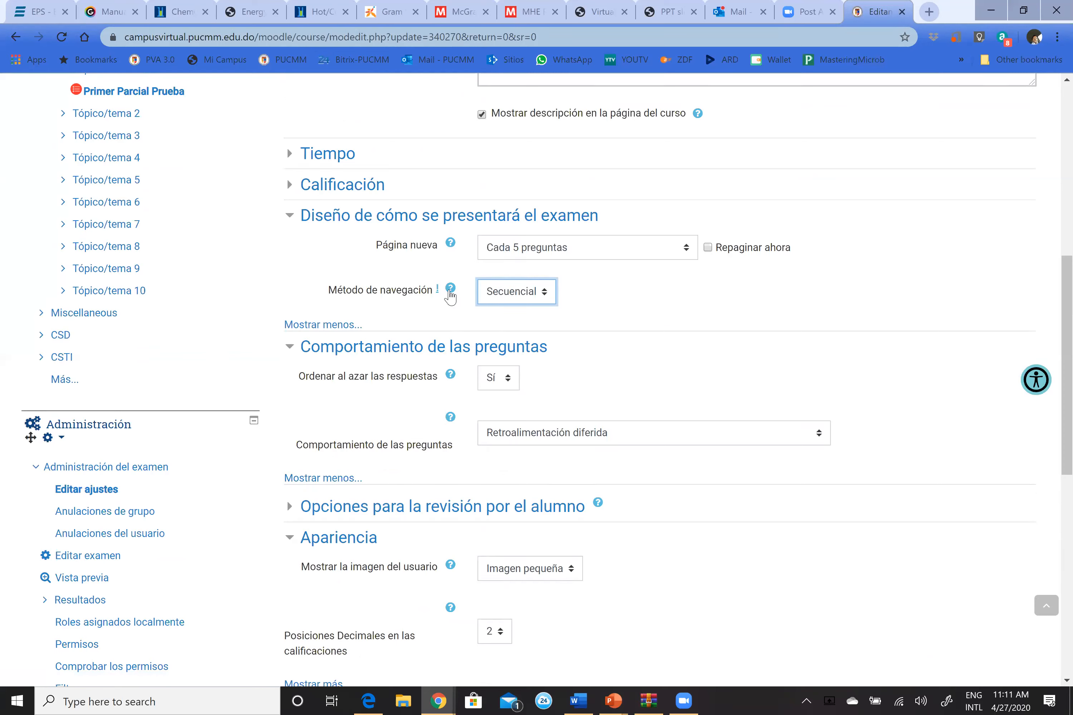
left_click(450, 291)
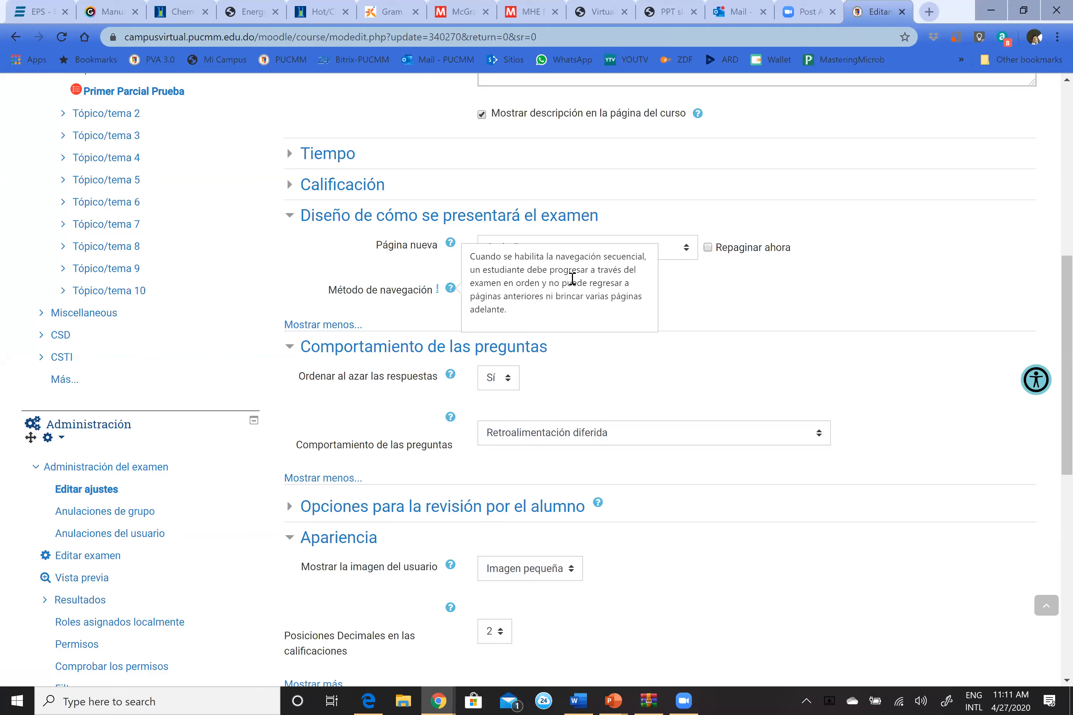
left_click(438, 309)
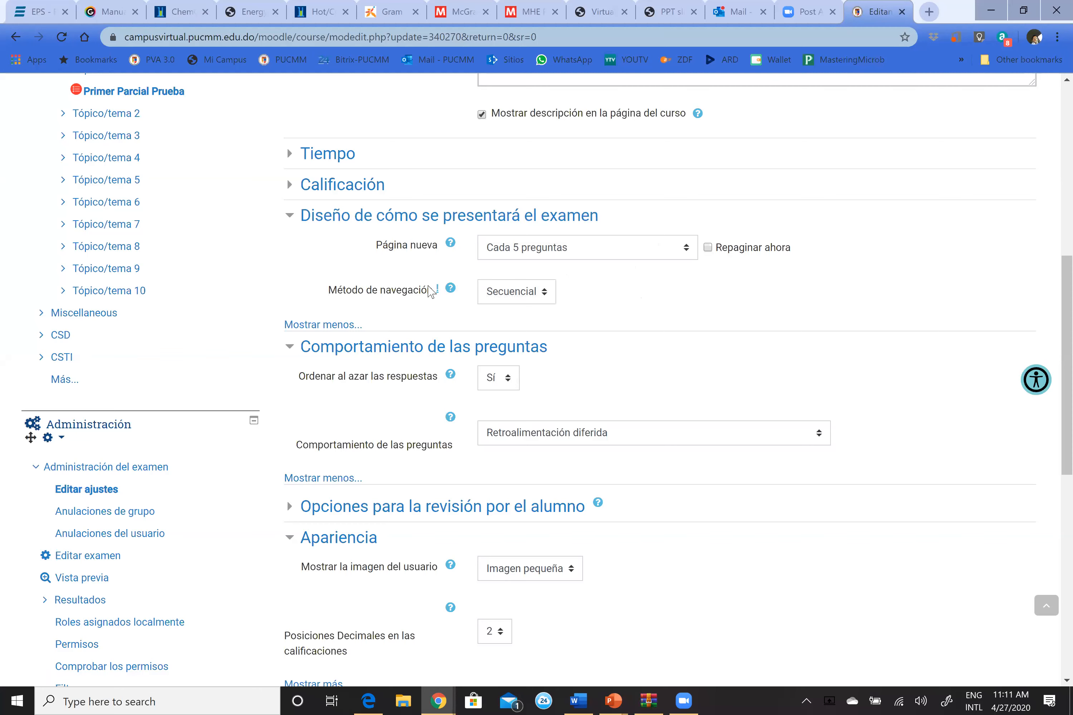
left_click(546, 297)
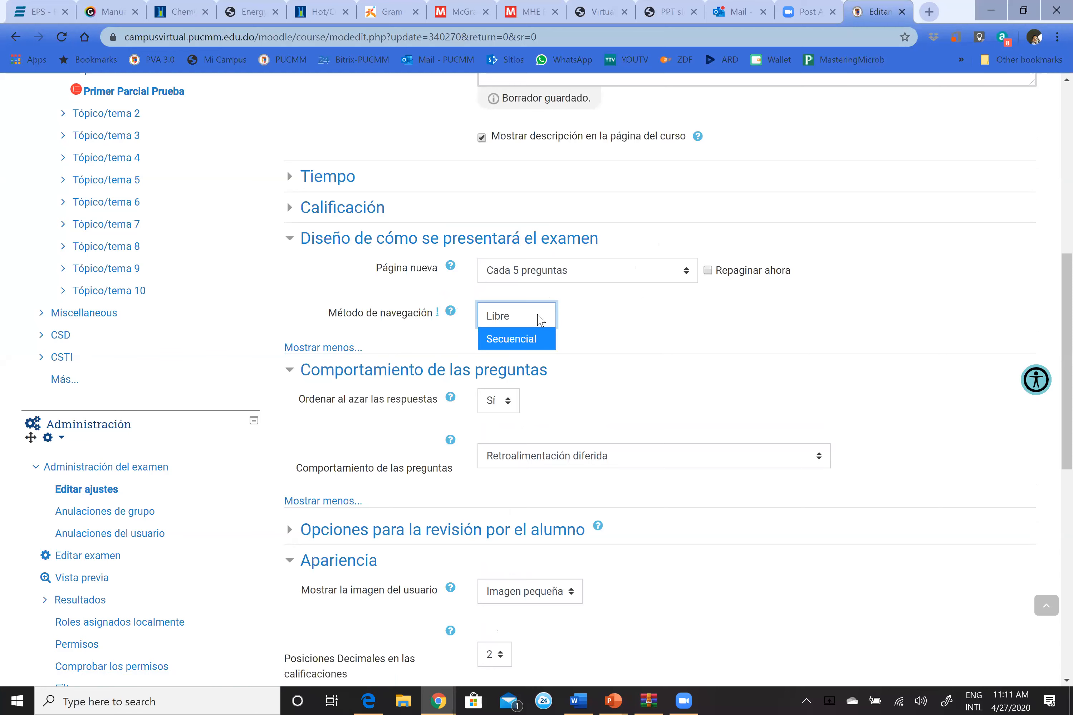
left_click(547, 338)
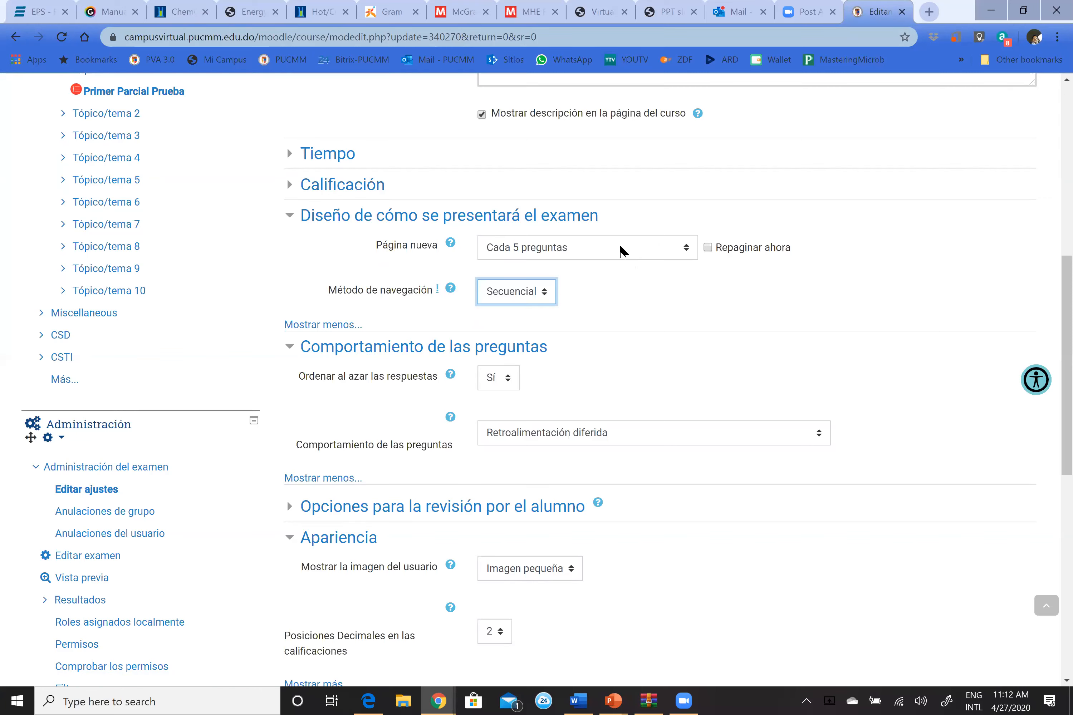
Set the exam's Página nueva option to Cada pregunta and save the settings, returning to the course
left_click(688, 254)
left_click(582, 303)
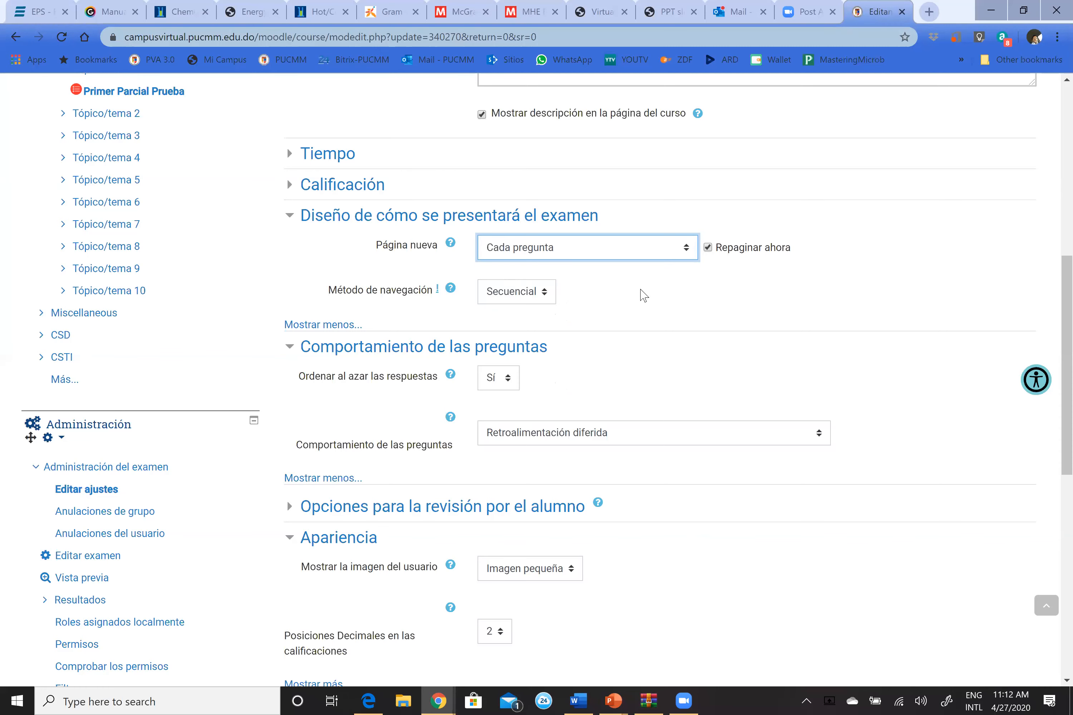
left_click(360, 199)
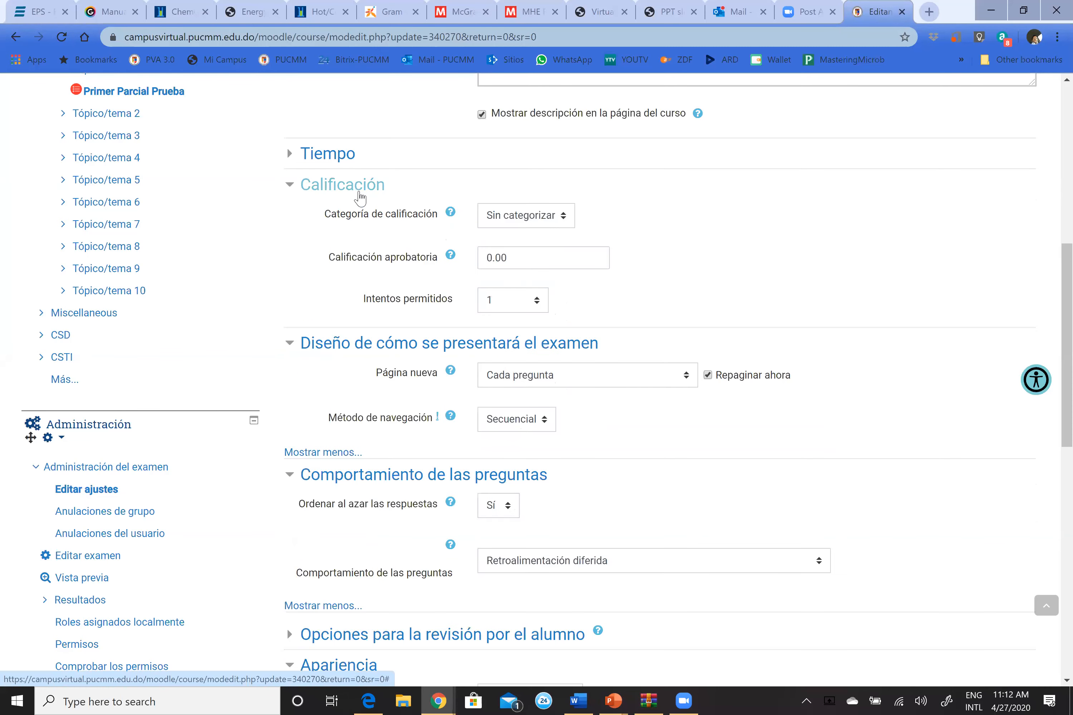
left_click(359, 192)
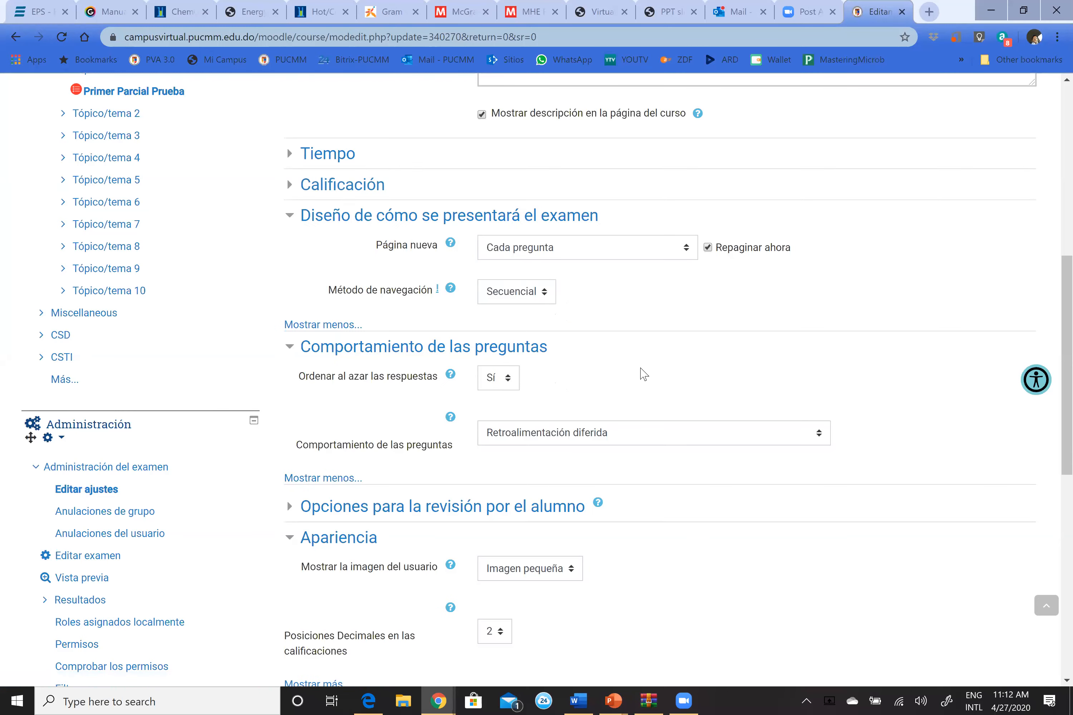
scroll(644, 374, "down", 10)
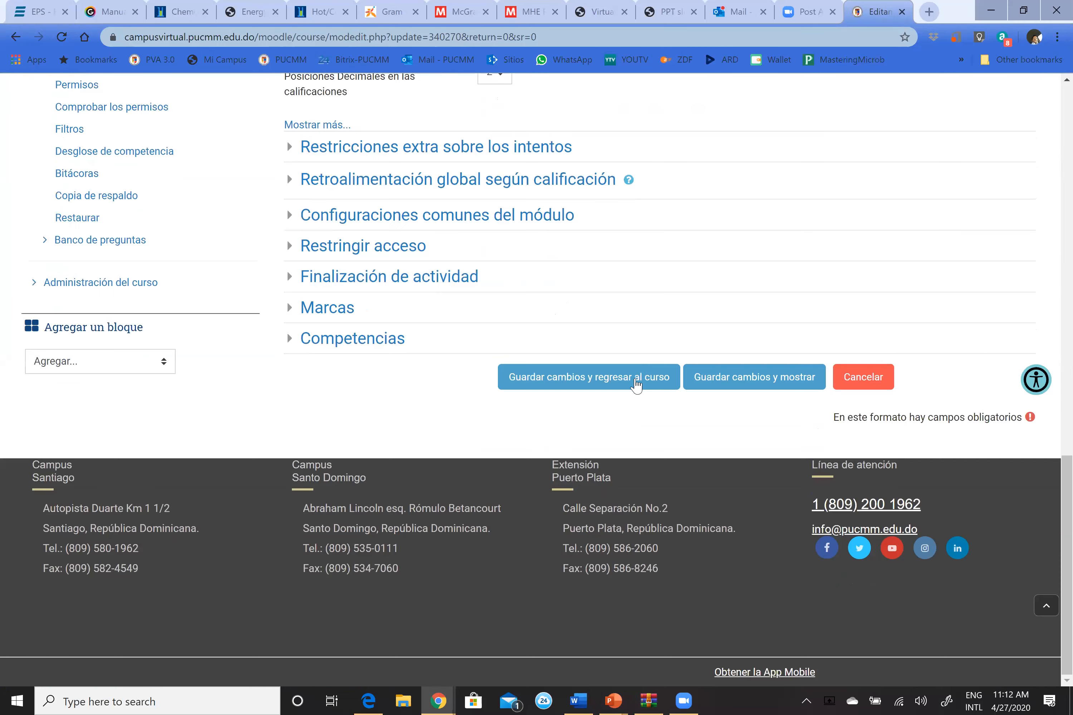
left_click(637, 383)
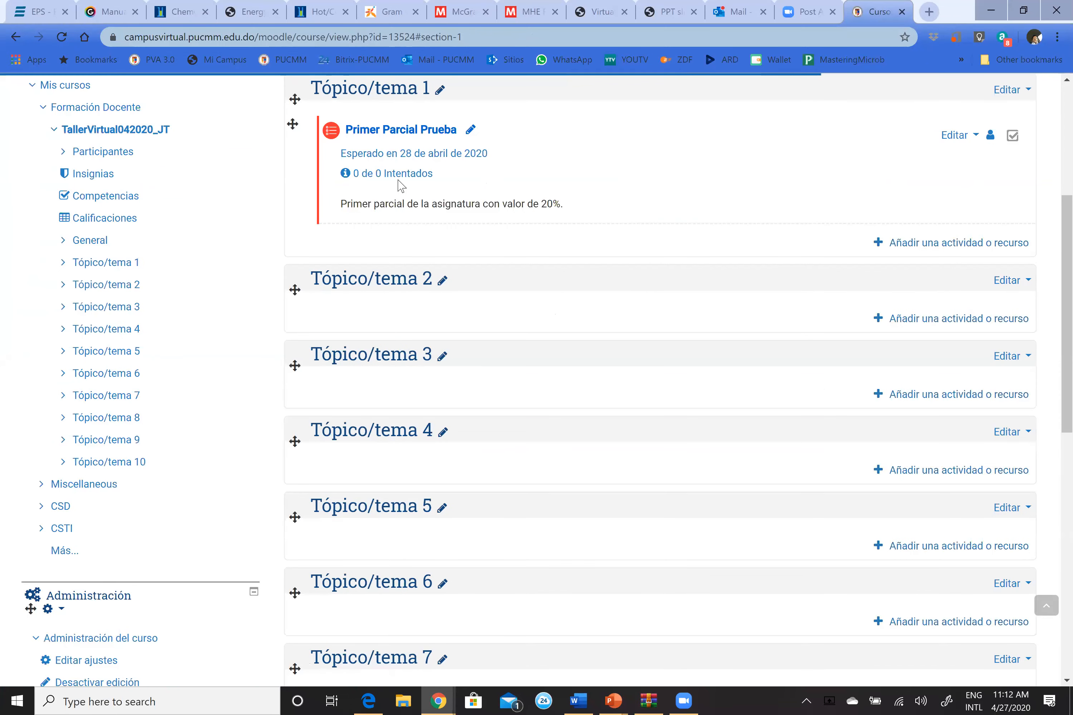
Open the Primer Parcial Prueba overview page to check its allowed attempts, availability dates and time limit
left_click(412, 138)
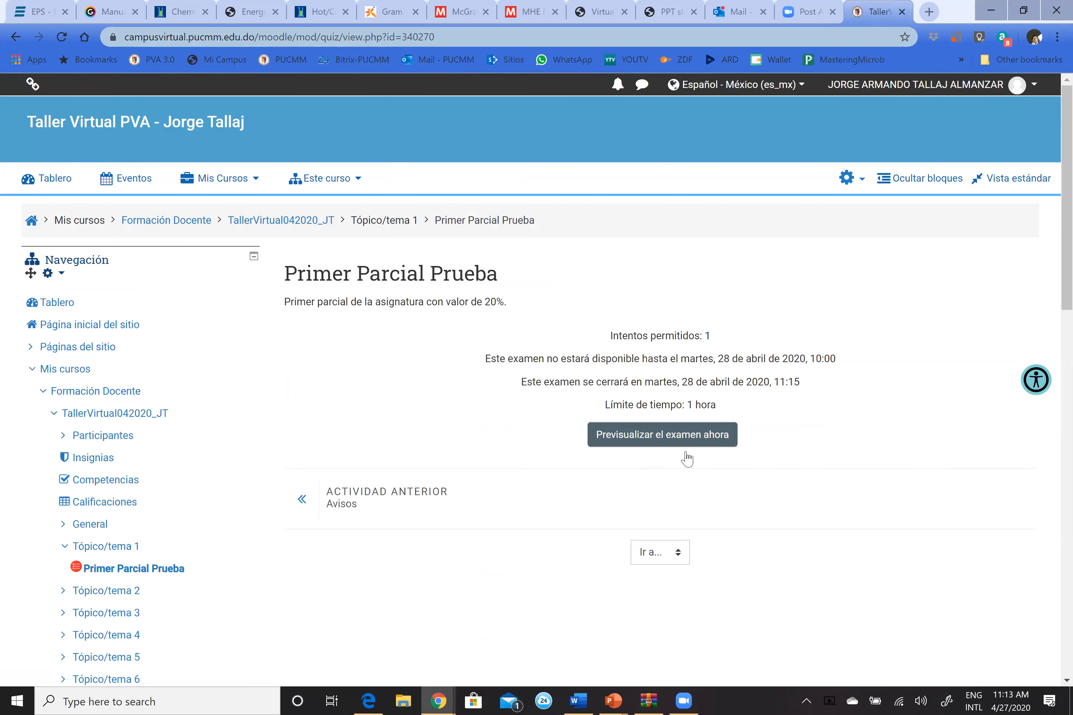
scroll(681, 500, "down", 3)
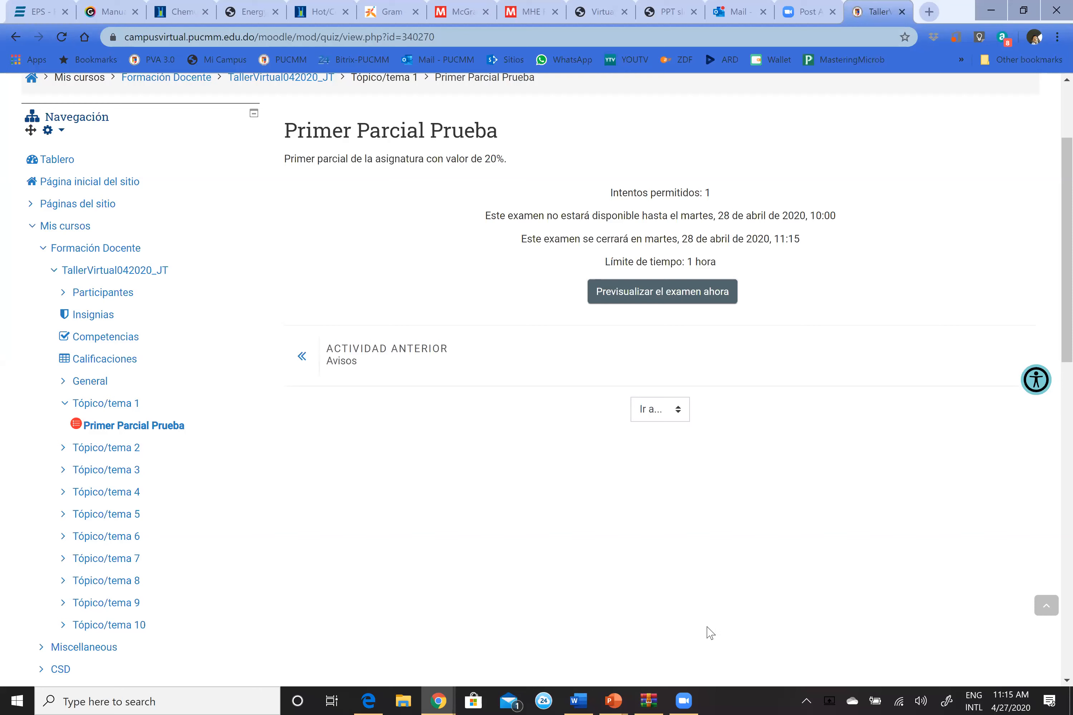
left_click(694, 696)
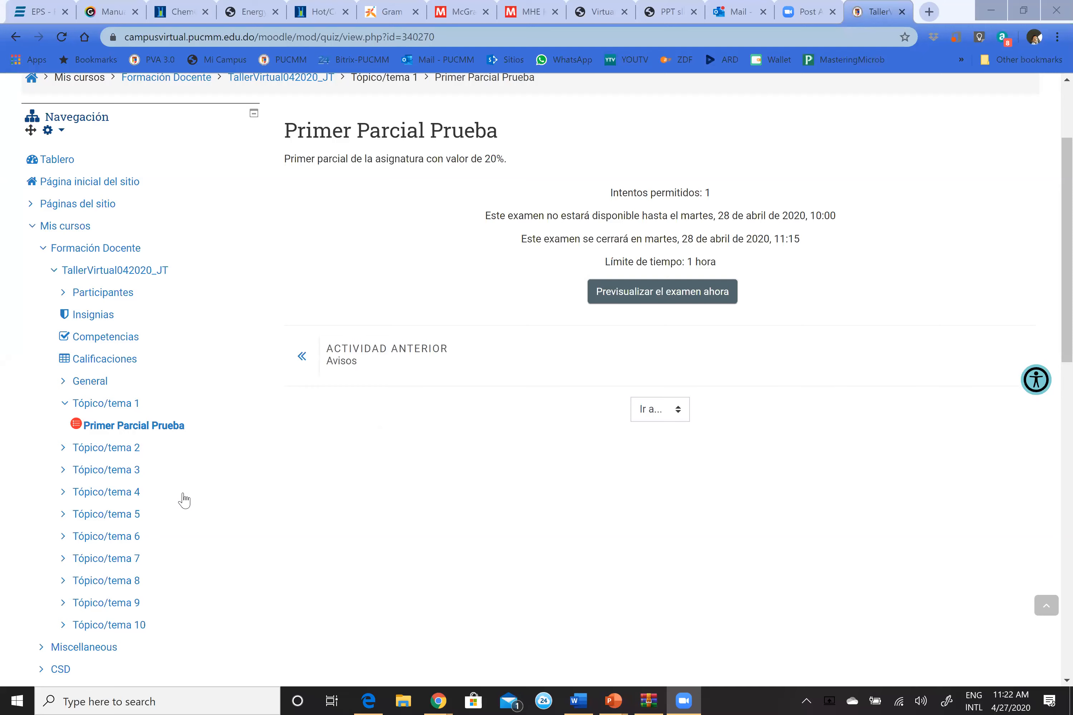
scroll(183, 499, "down", 5)
scroll(184, 499, "down", 3)
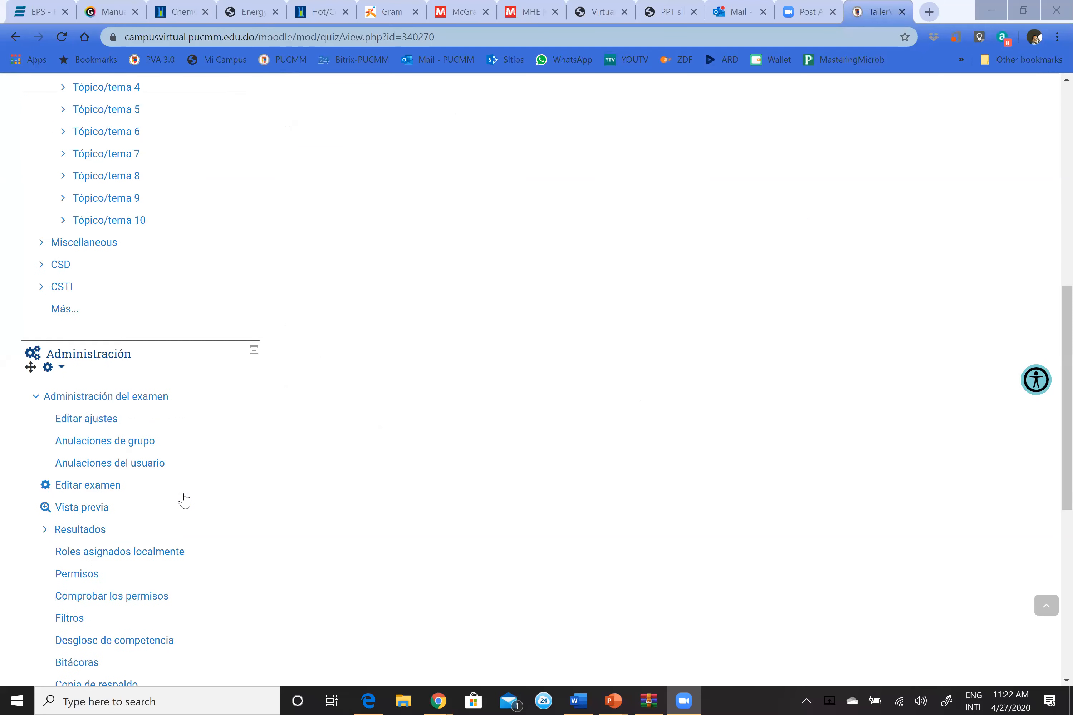
scroll(184, 500, "down", 3)
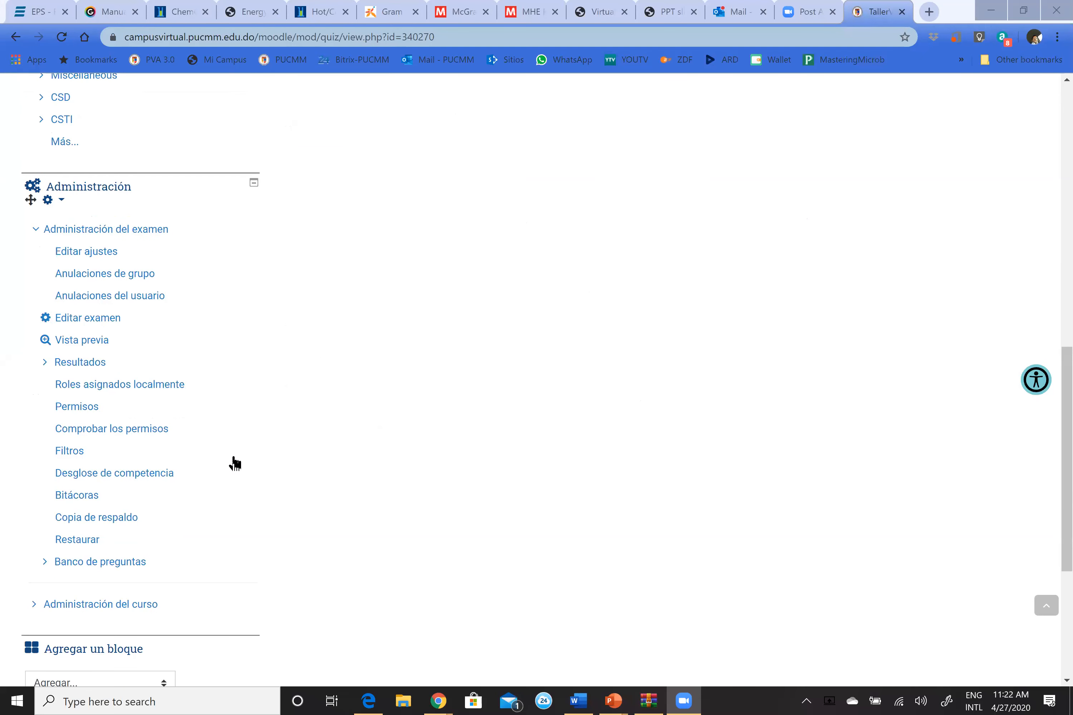
scroll(232, 462, "up", 7)
scroll(235, 463, "up", 6)
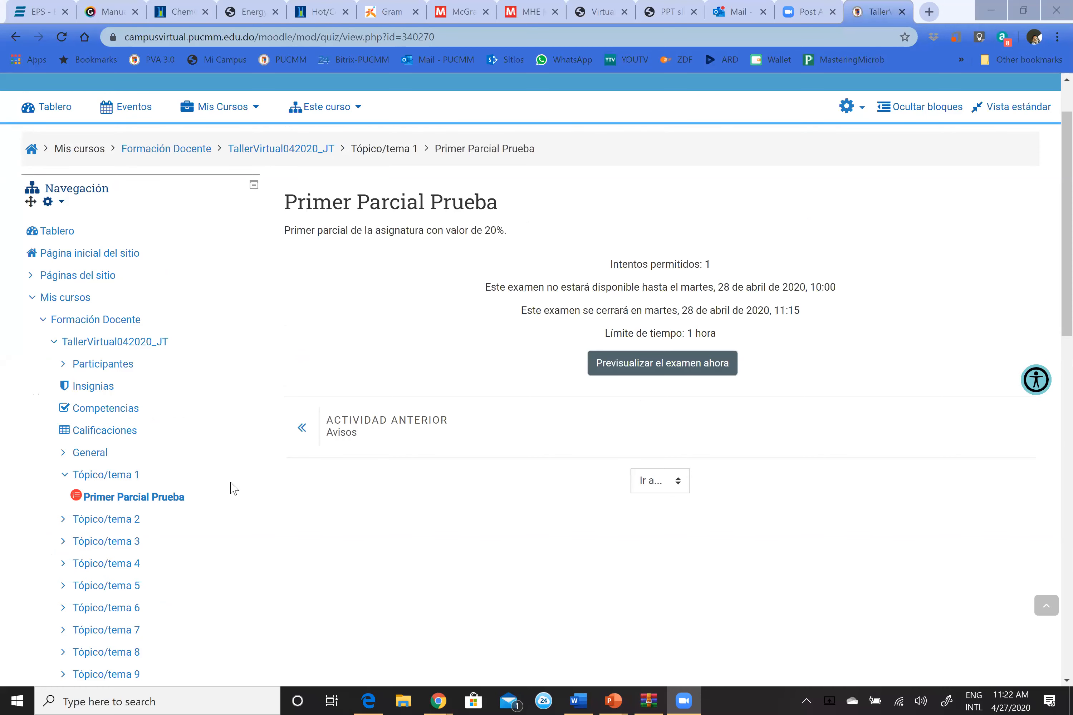
scroll(233, 488, "down", 1)
scroll(233, 488, "down", 3)
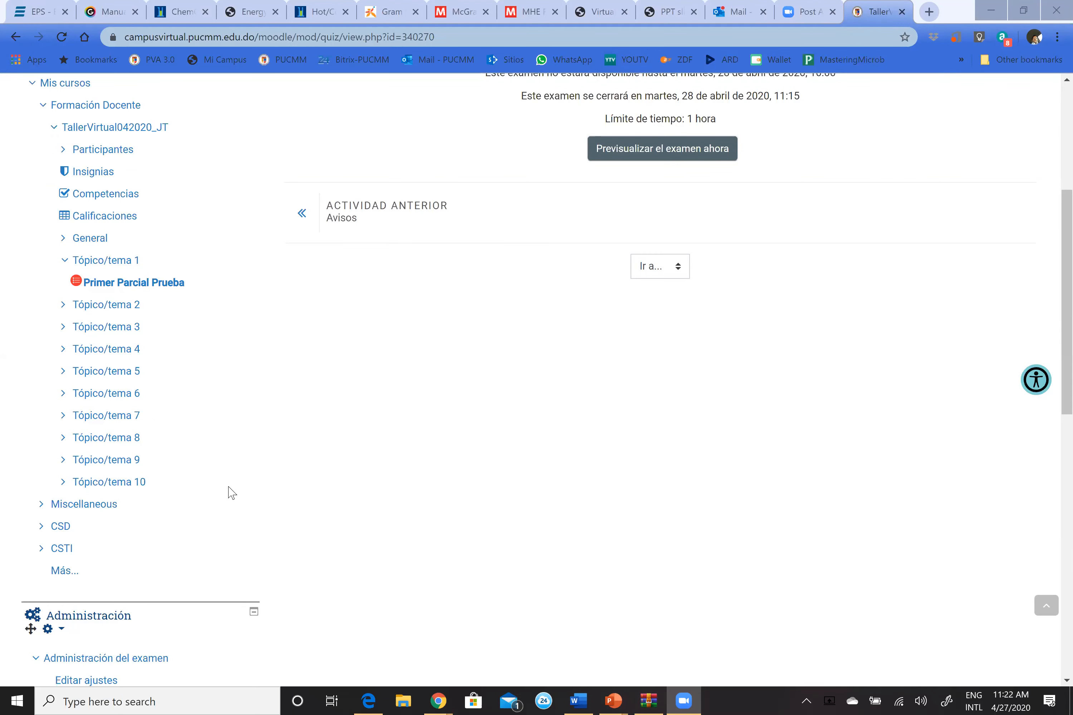
scroll(235, 488, "up", 4)
scroll(416, 319, "up", 2)
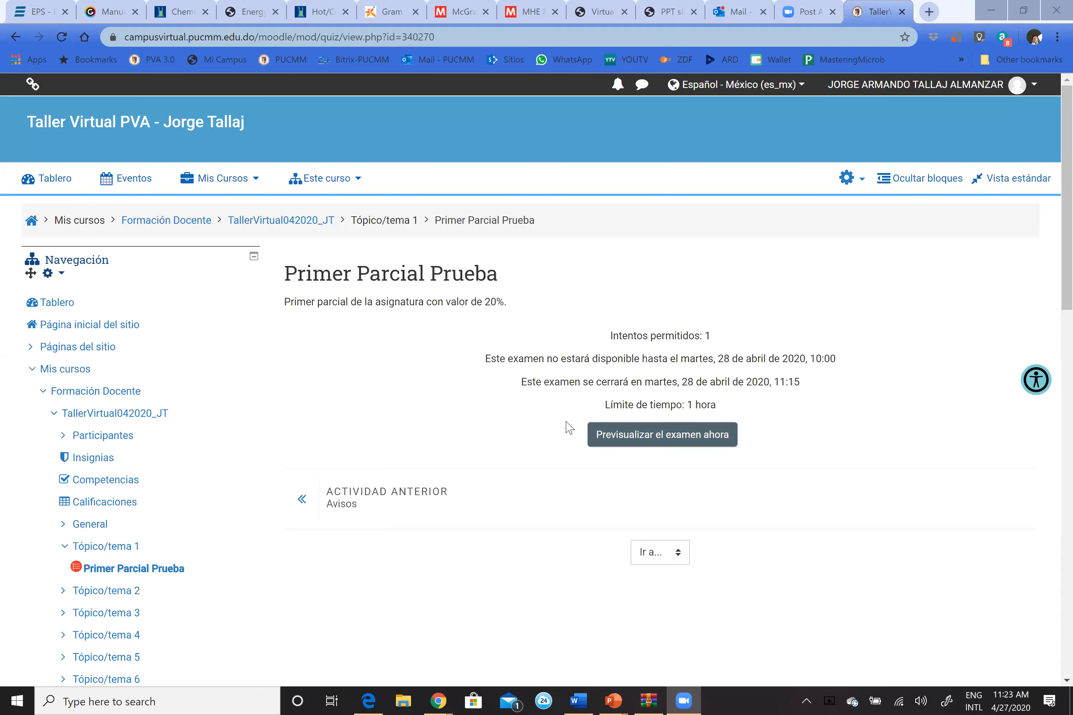
Open the question editing page of Primer Parcial Prueba from its exam administration options
scroll(389, 416, "down", 1)
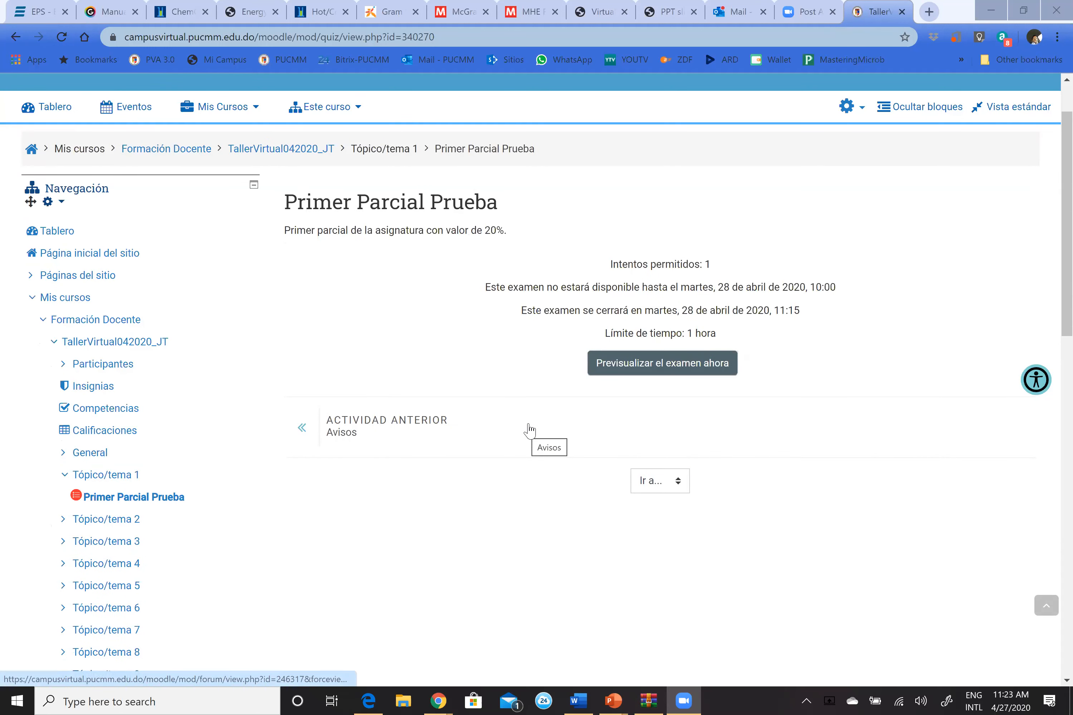
scroll(415, 448, "down", 5)
scroll(412, 447, "down", 4)
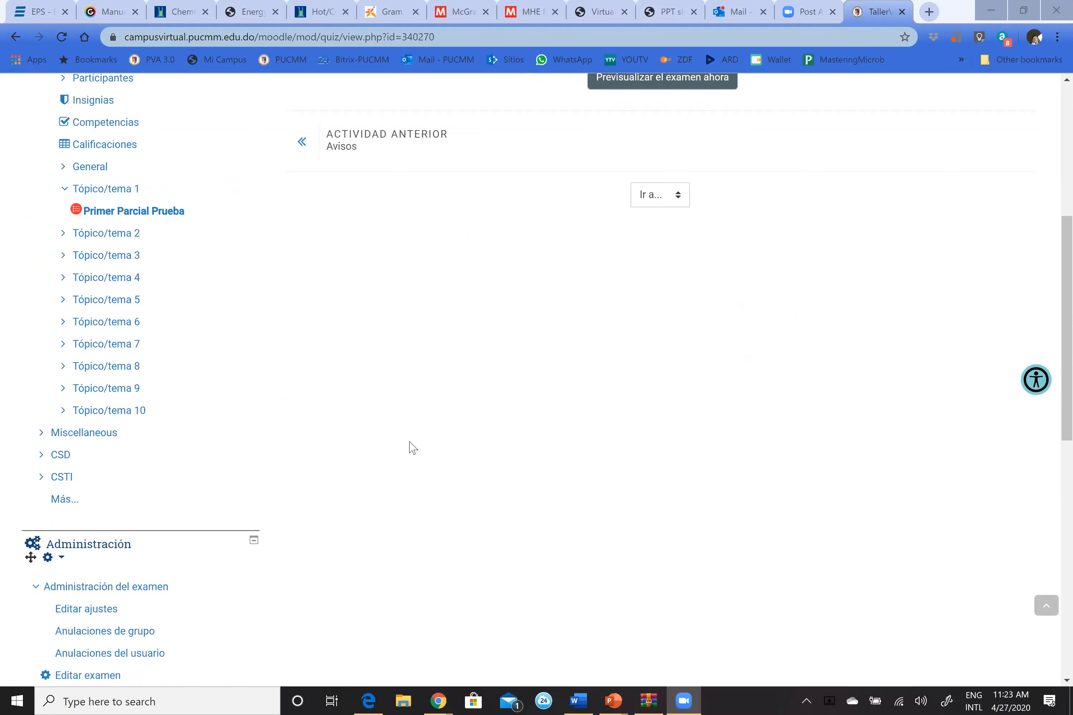
left_click(92, 538)
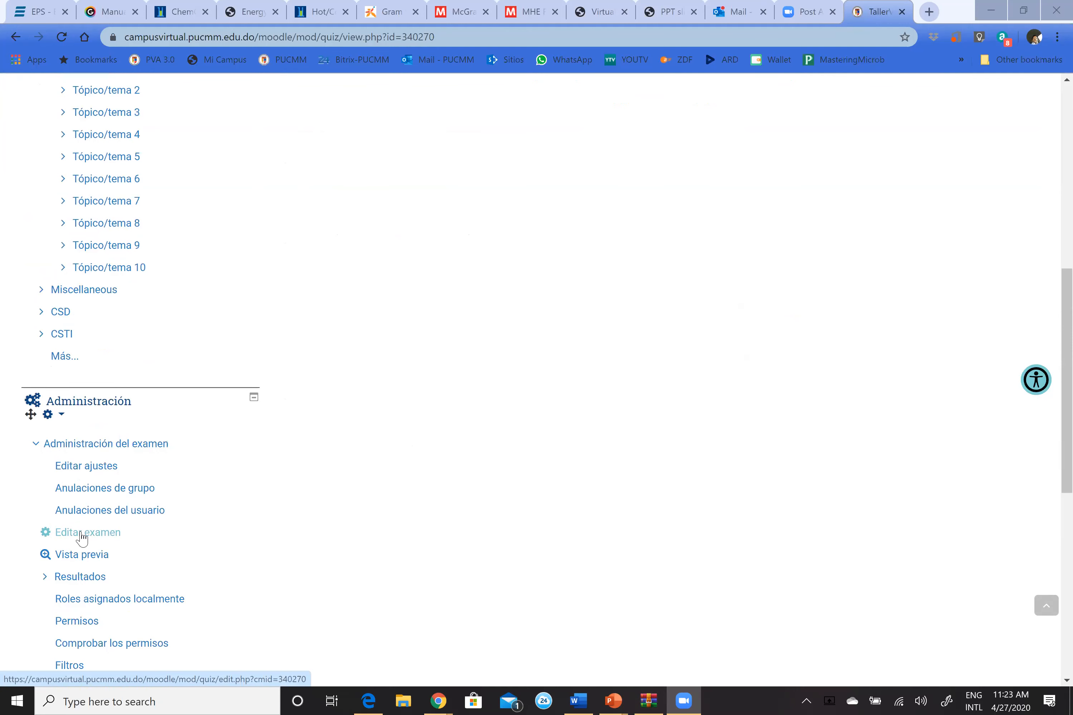
Save the maximum grade of 10.00 on the exam's question editing page and return to the course page
left_click(81, 537)
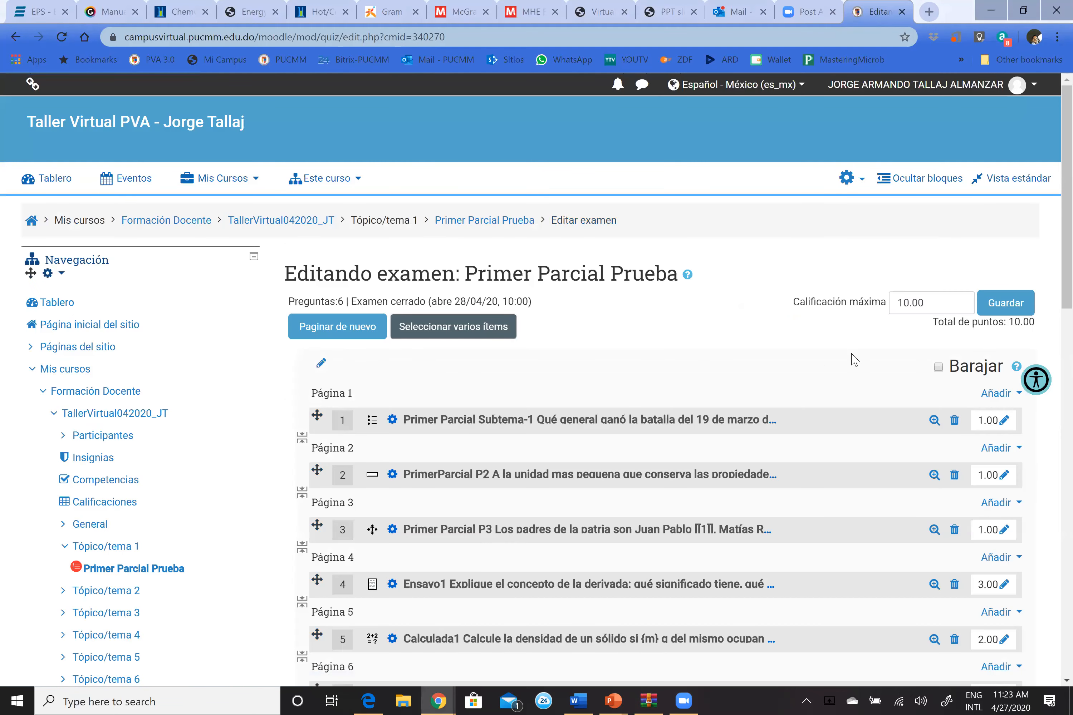
left_click(1006, 305)
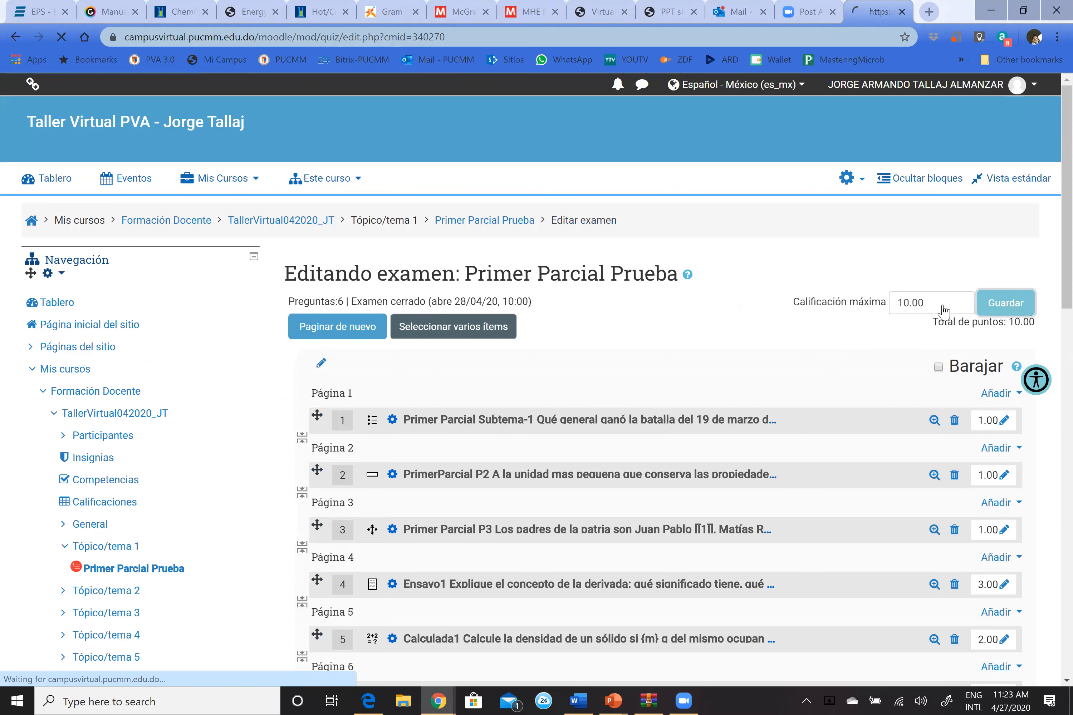
left_click(106, 418)
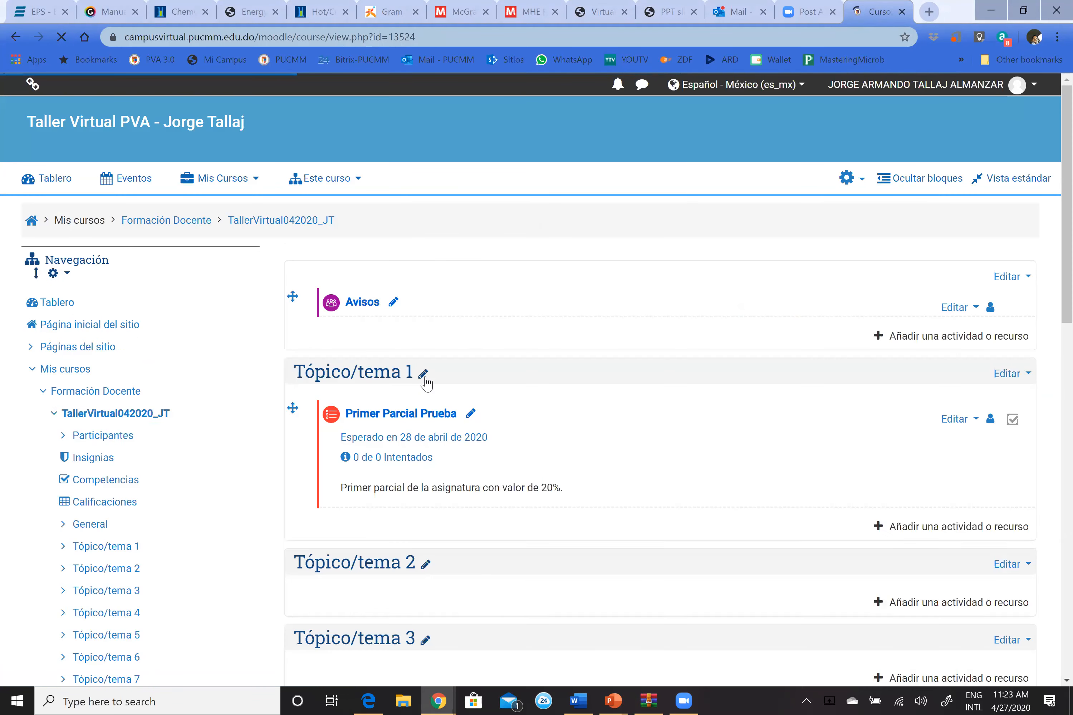
Add a Perfil del usuario access restriction in the settings of Primer Parcial Prueba
left_click(956, 420)
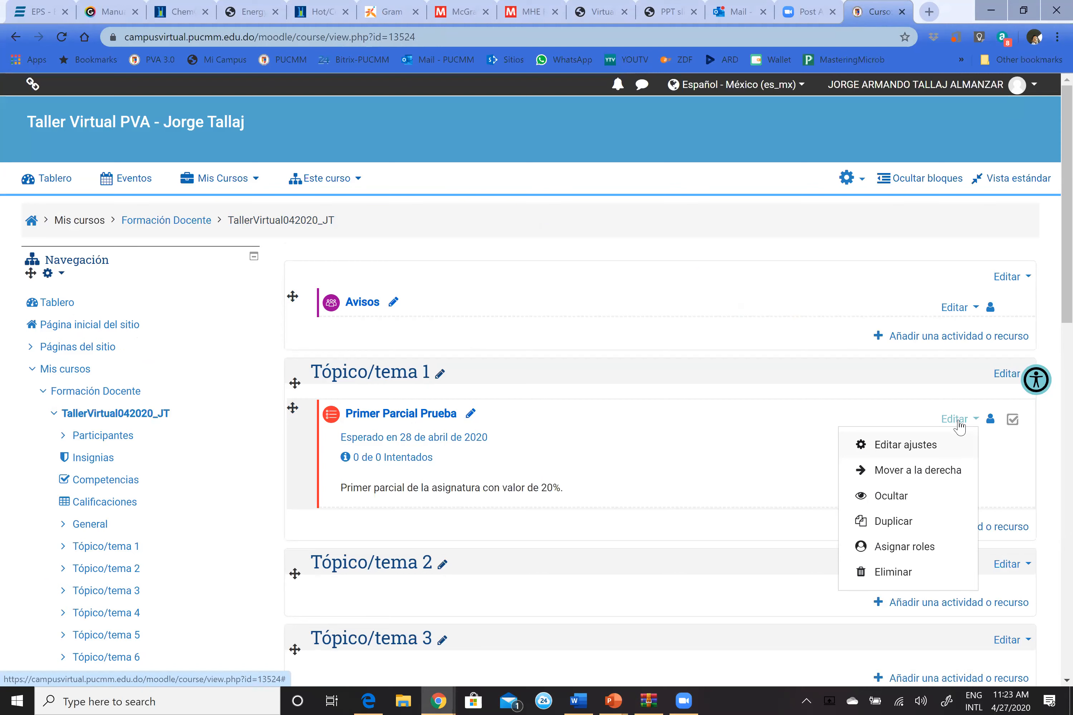
left_click(921, 446)
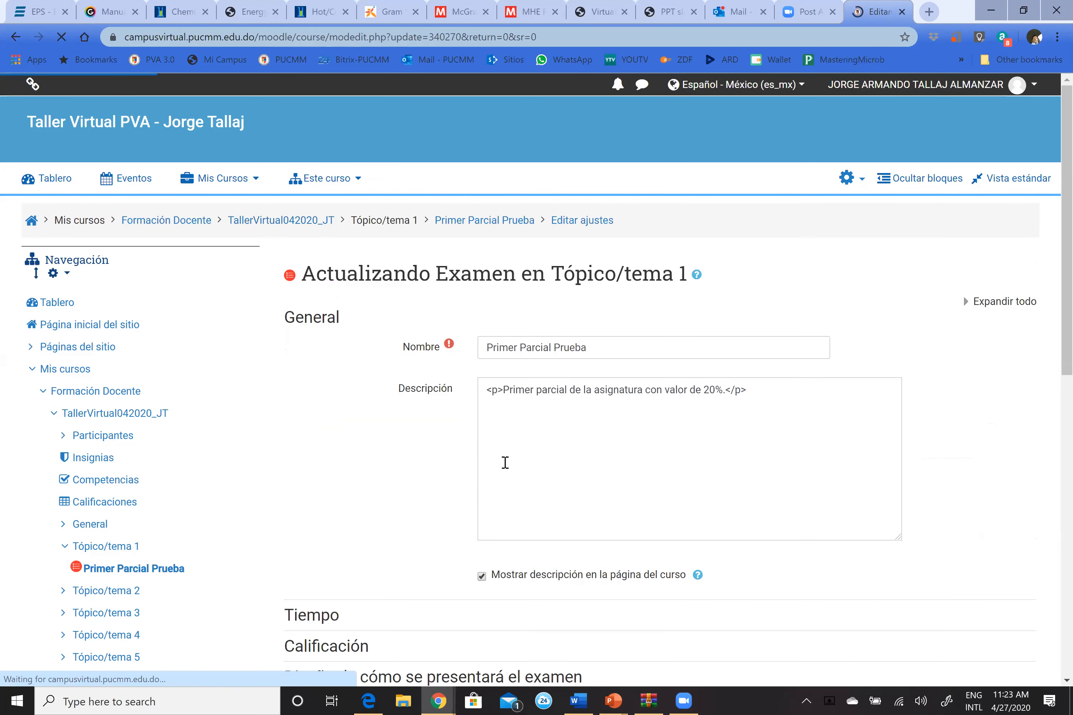
scroll(475, 470, "down", 5)
scroll(372, 360, "down", 3)
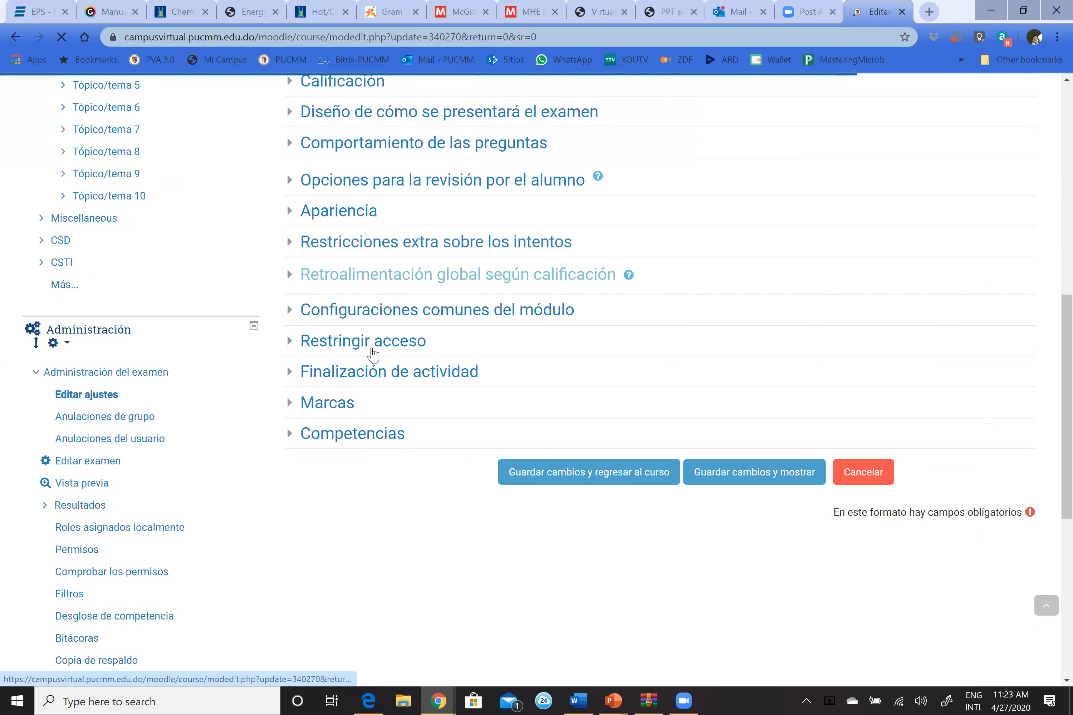
left_click(373, 341)
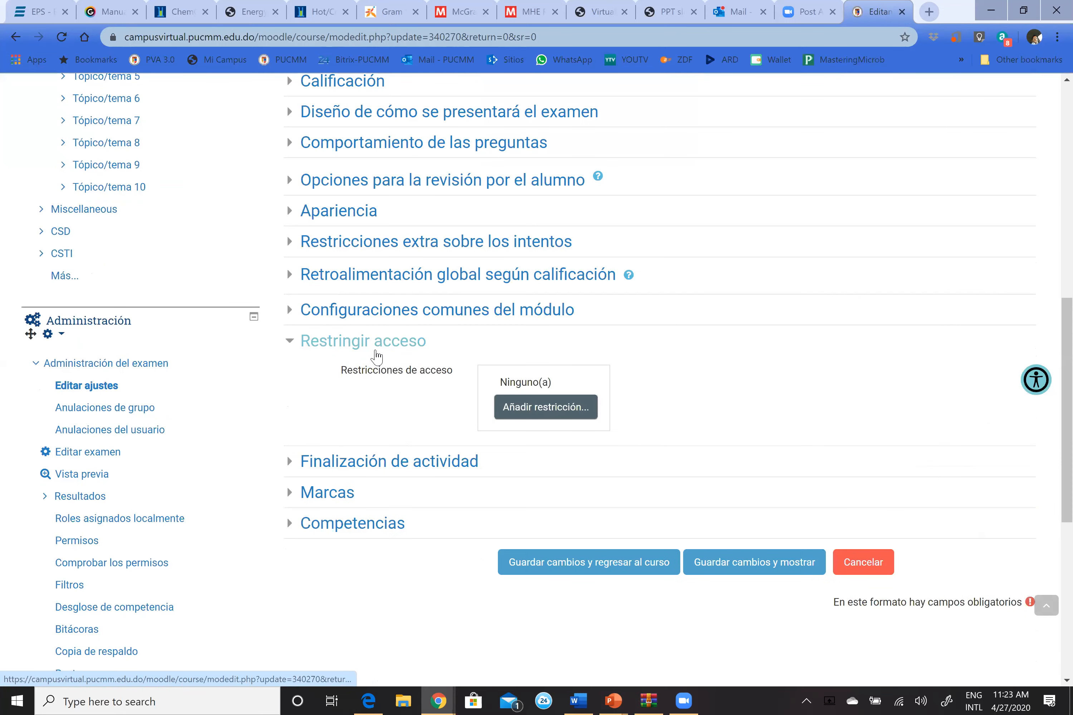
left_click(537, 413)
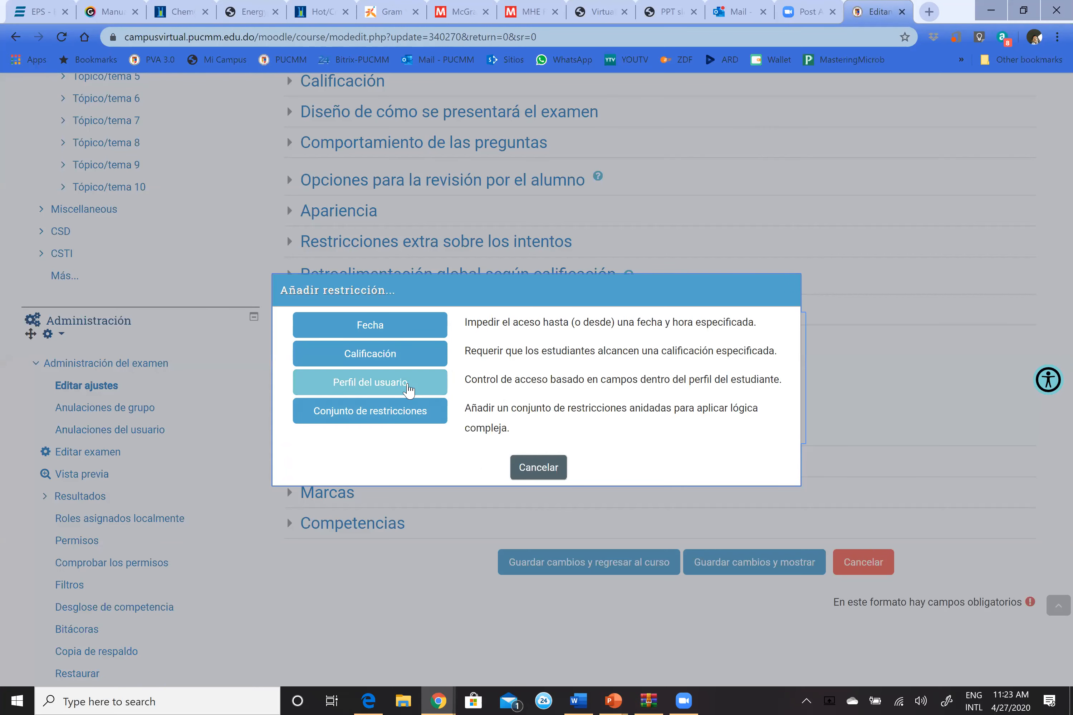
left_click(408, 389)
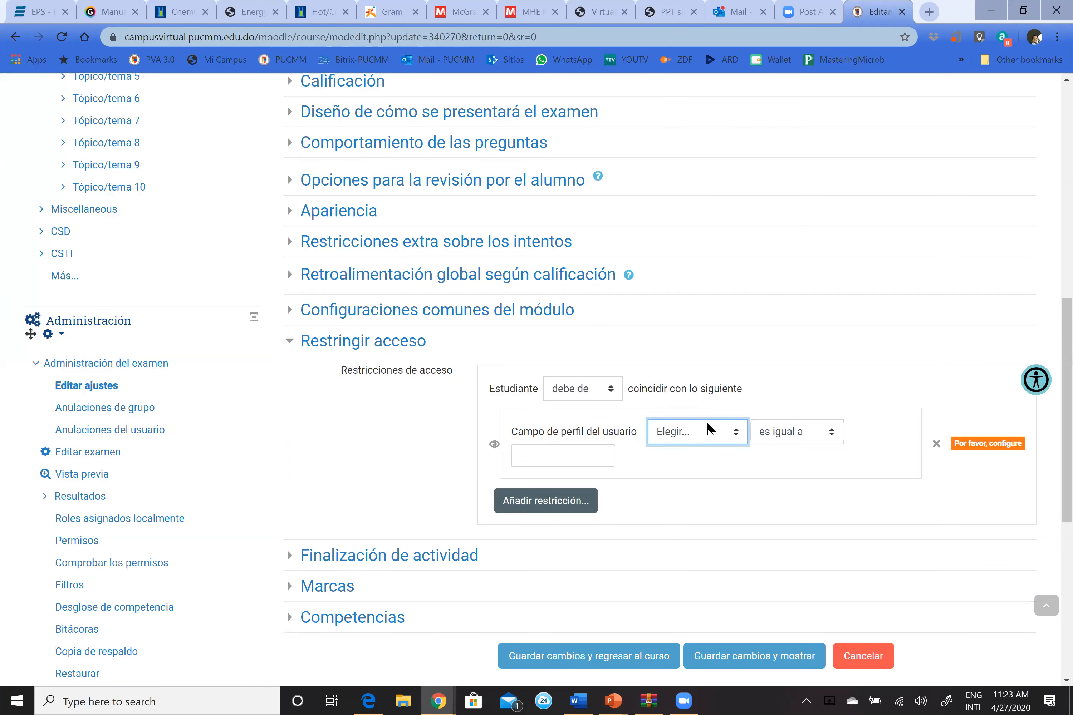
left_click(581, 458)
type("Manuel")
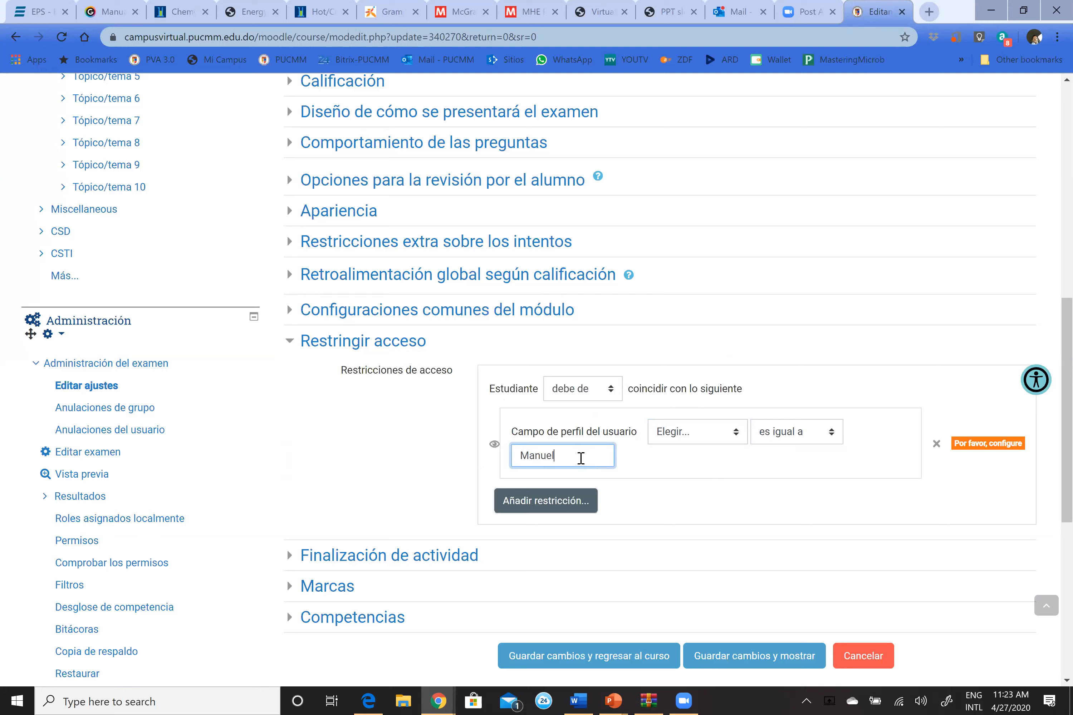
key("BackSpace")
key("BackSpace")
key("BackSpace")
key("BackSpace")
key("BackSpace")
key("BackSpace")
left_click(612, 391)
left_click(612, 391)
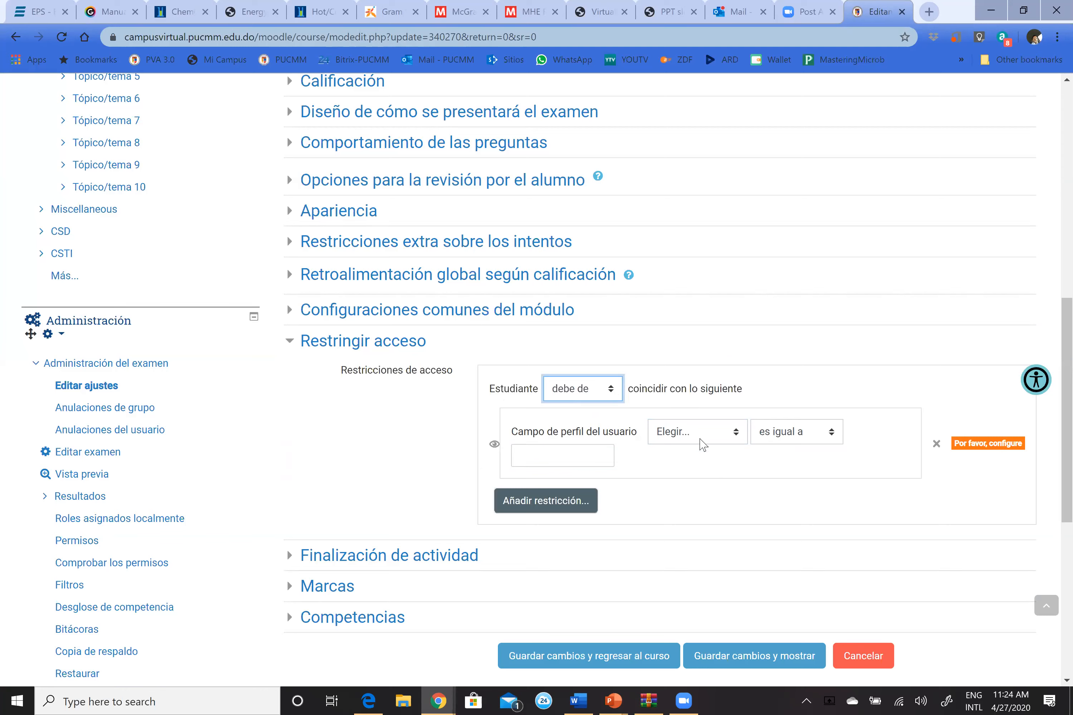
Set the restriction's user profile field to Apellido(s), enter a surname as its value and submit it
left_click(741, 436)
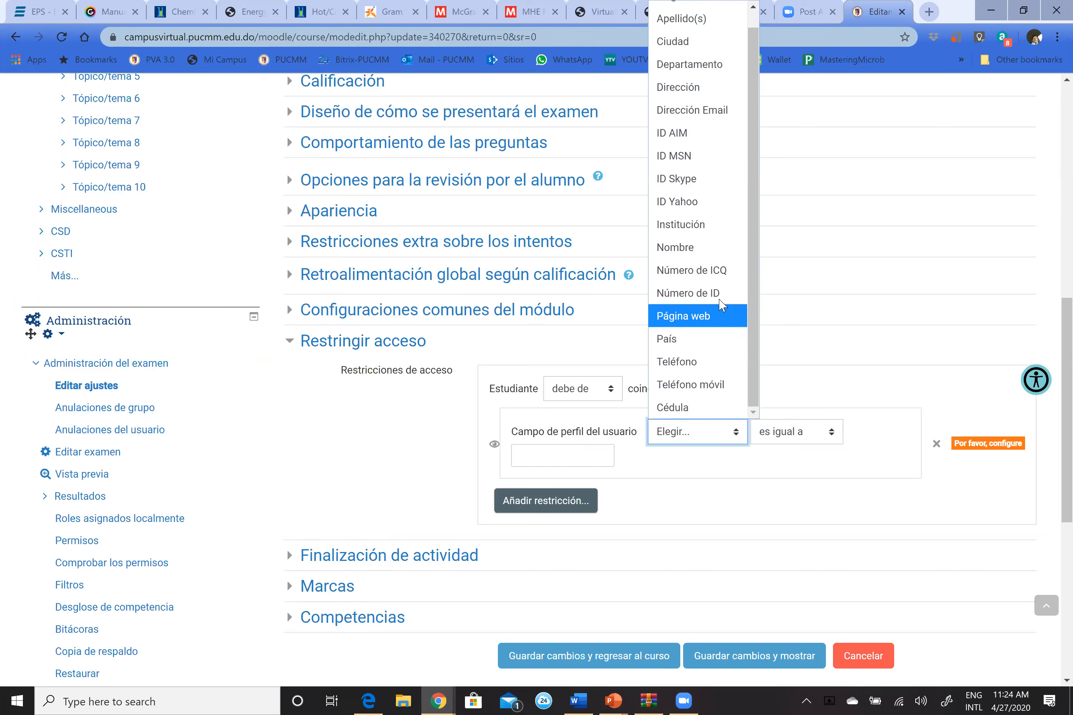
key("Up")
key("Up")
key("Up")
key("Up")
key("Return")
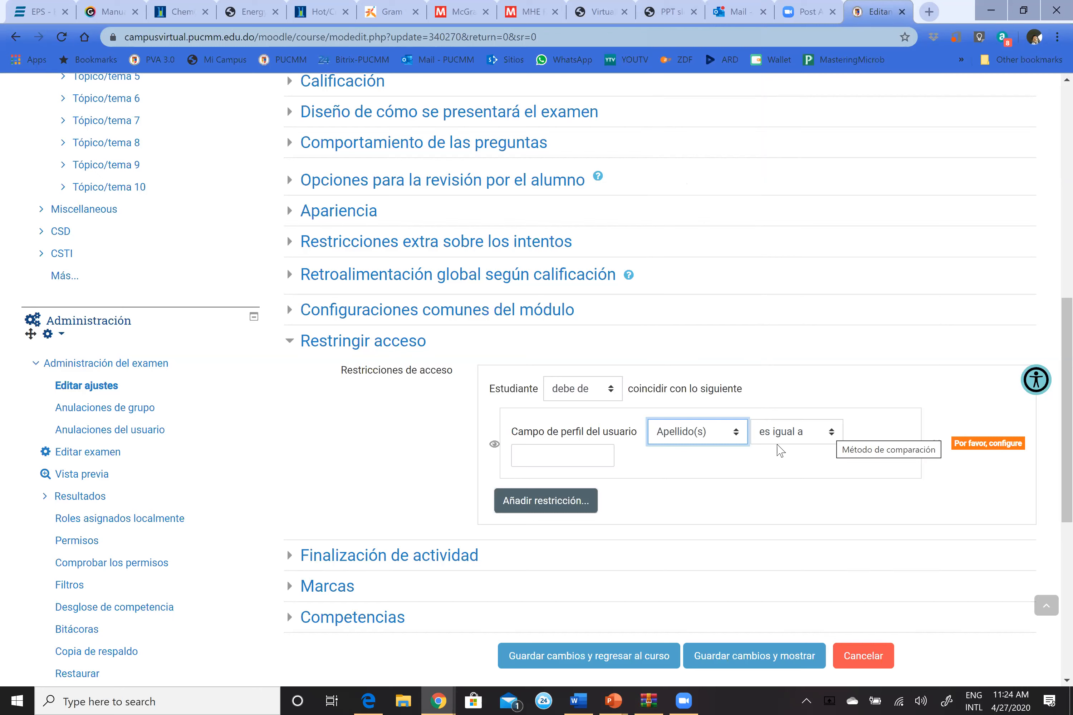
left_click(530, 460)
type("Tallaj")
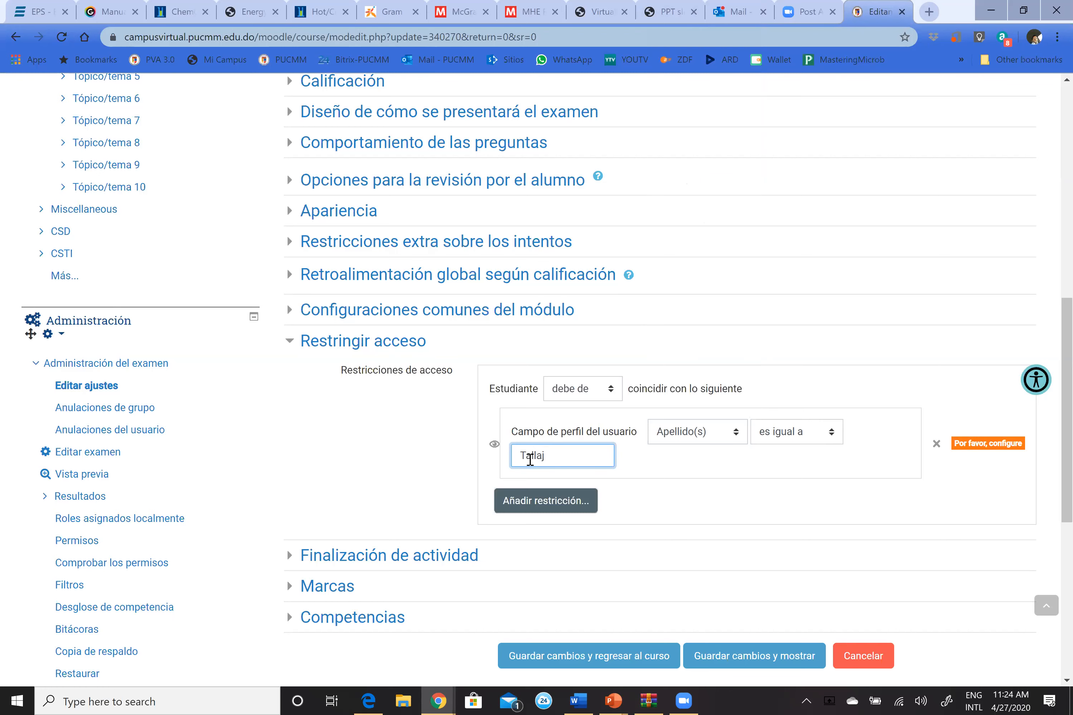
key("Return")
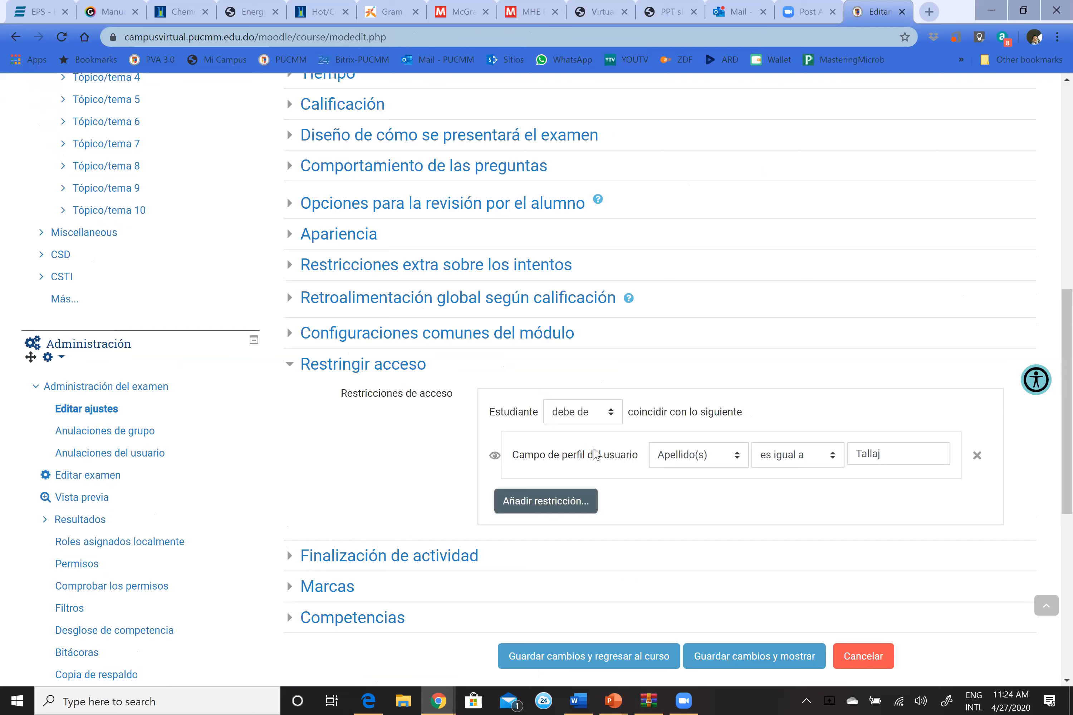
Examine the restriction's visibility toggle, its comparison methods and the debe de / no debe de condition choices
scroll(595, 455, "down", 1)
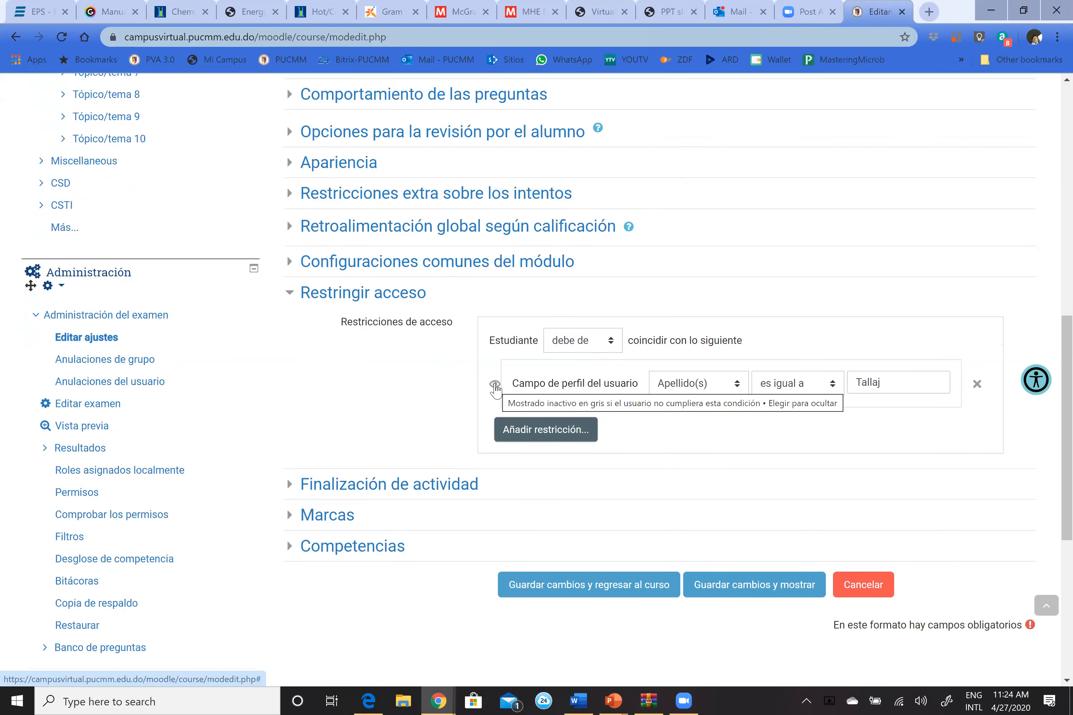
left_click(495, 386)
left_click(495, 386)
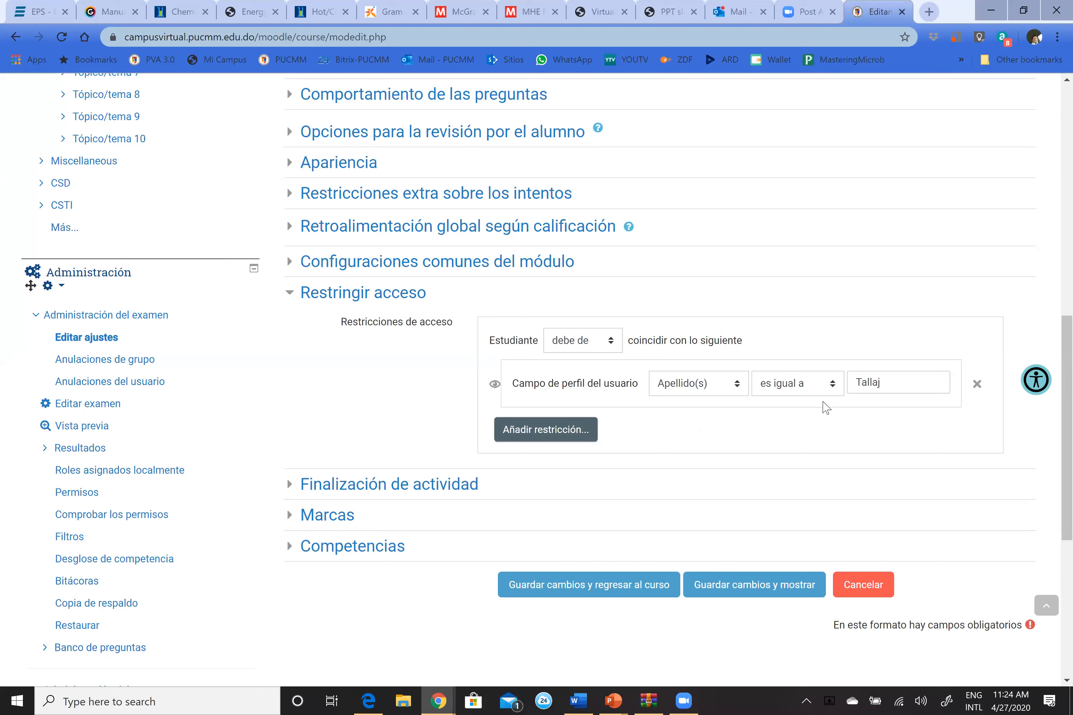
left_click(834, 391)
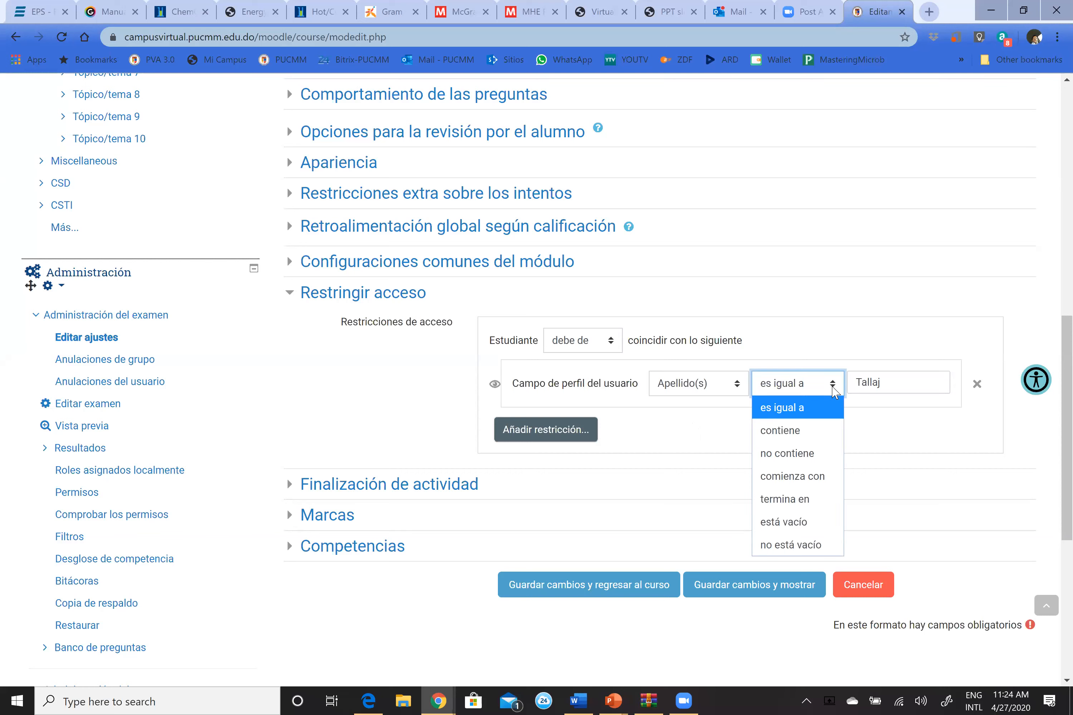
left_click(833, 391)
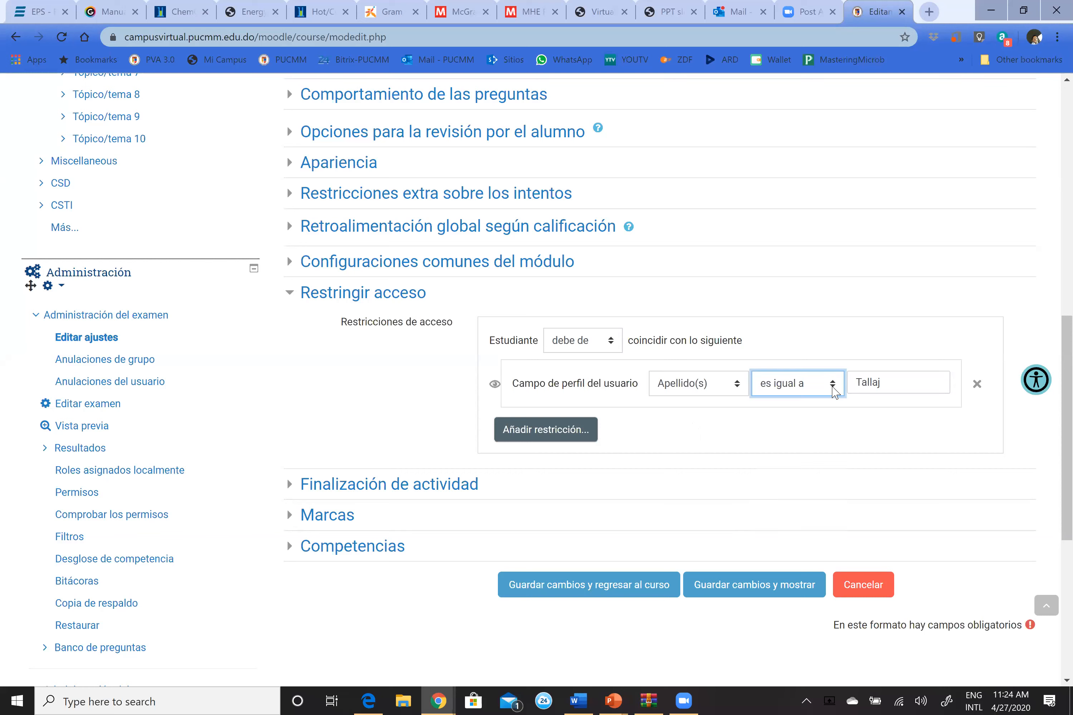
left_click(611, 345)
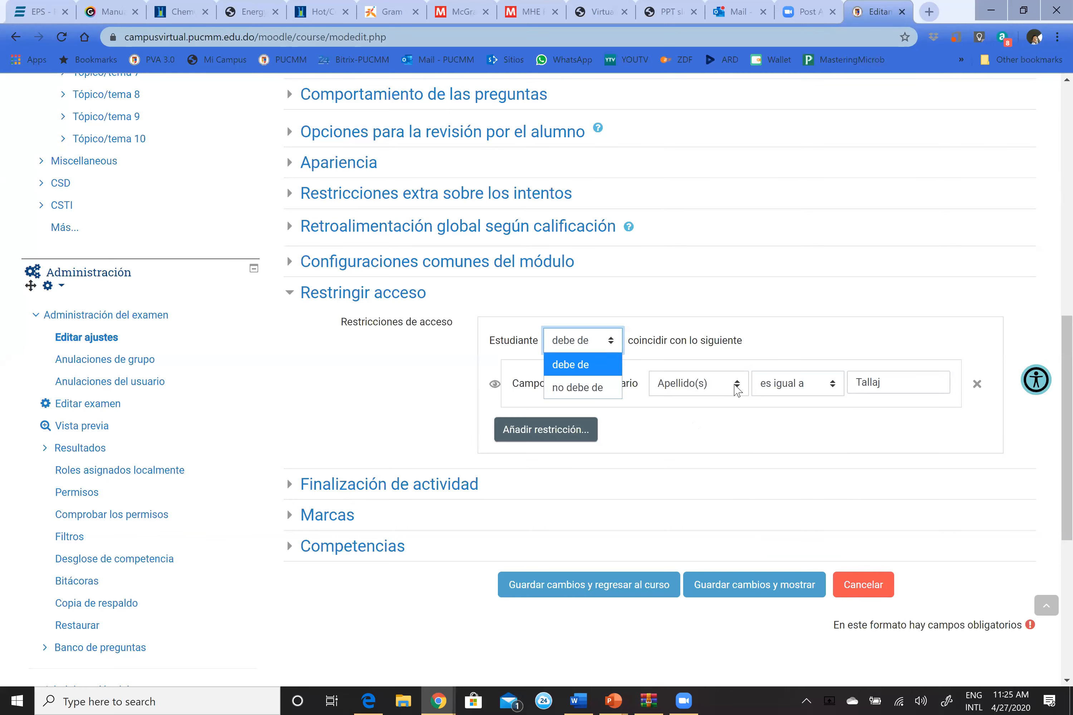
Try Número de ID as the restriction's profile field, then cancel the exam settings without saving
left_click(737, 388)
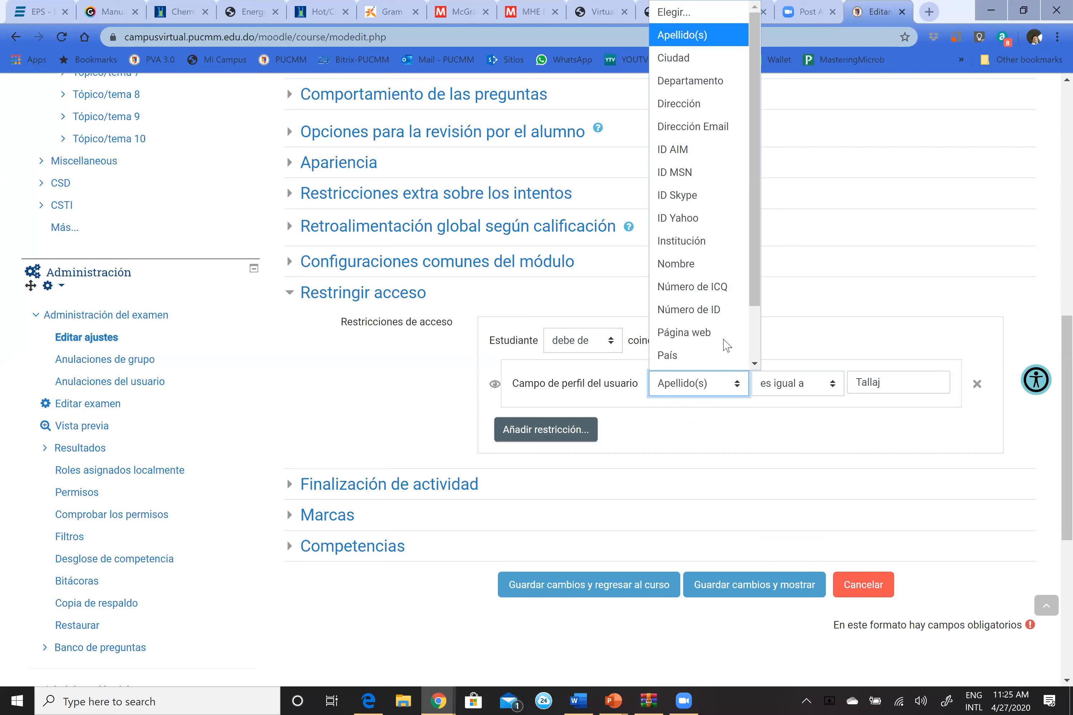
scroll(726, 338, "down", 1)
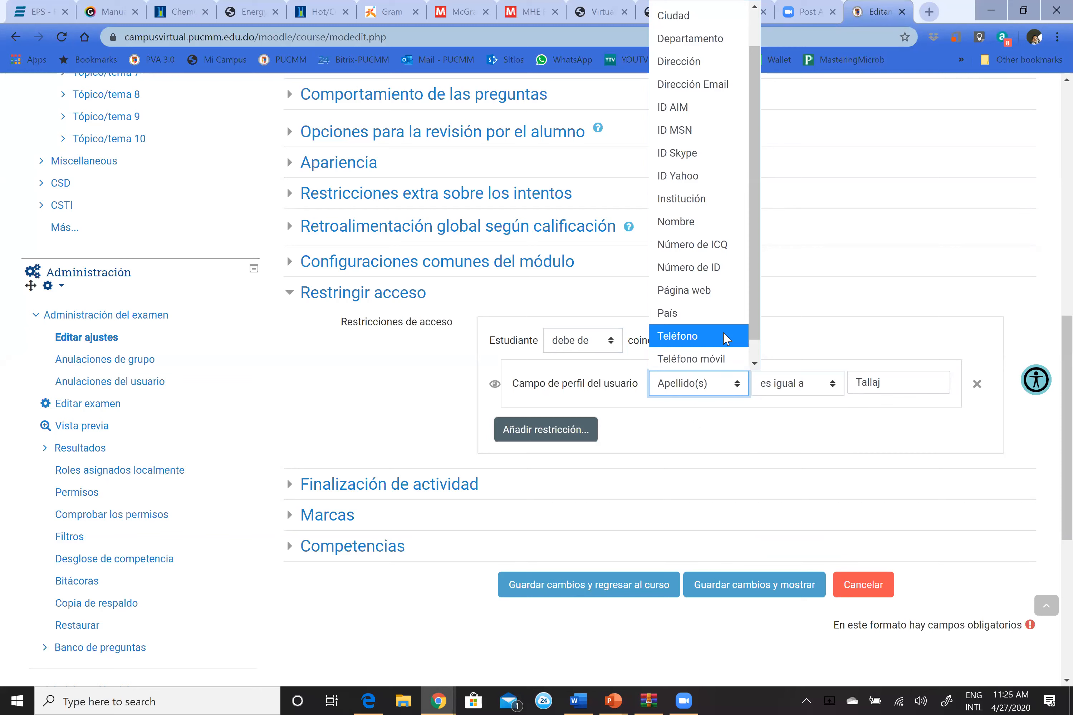
left_click(727, 276)
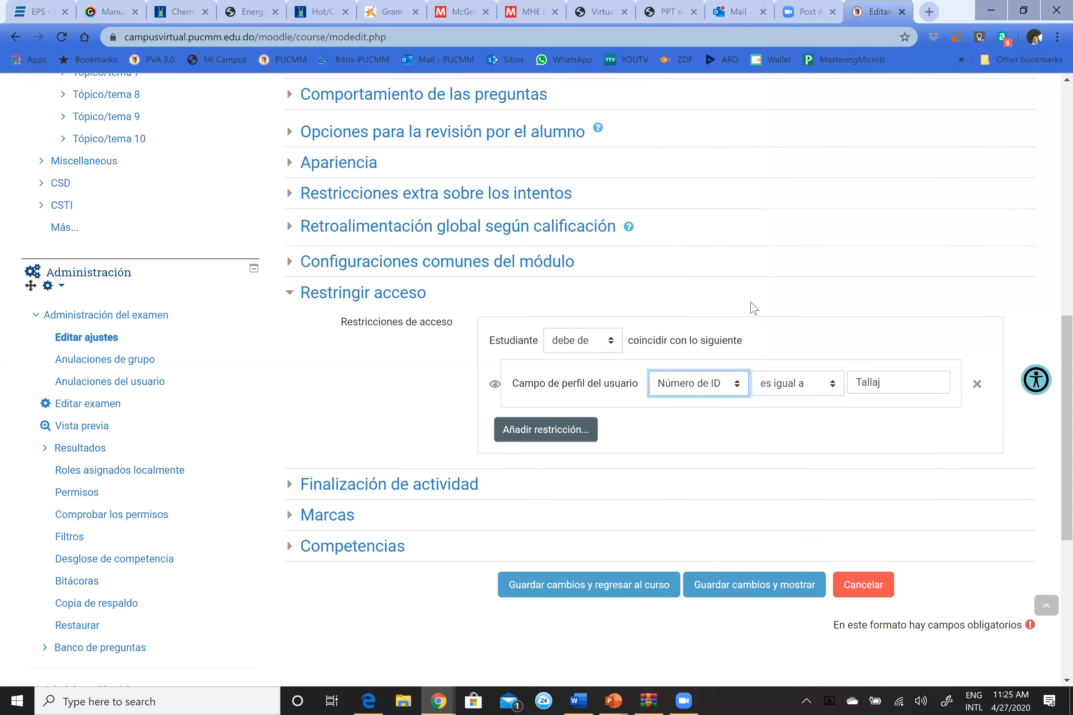
left_click_drag(889, 384, 847, 390)
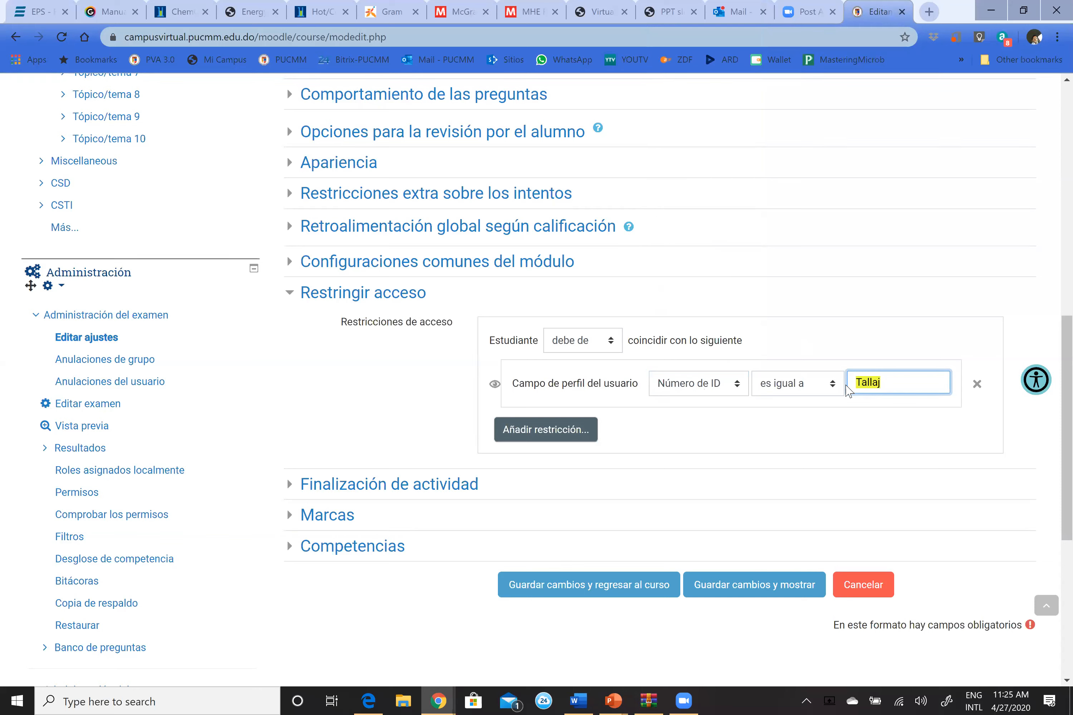
left_click(867, 585)
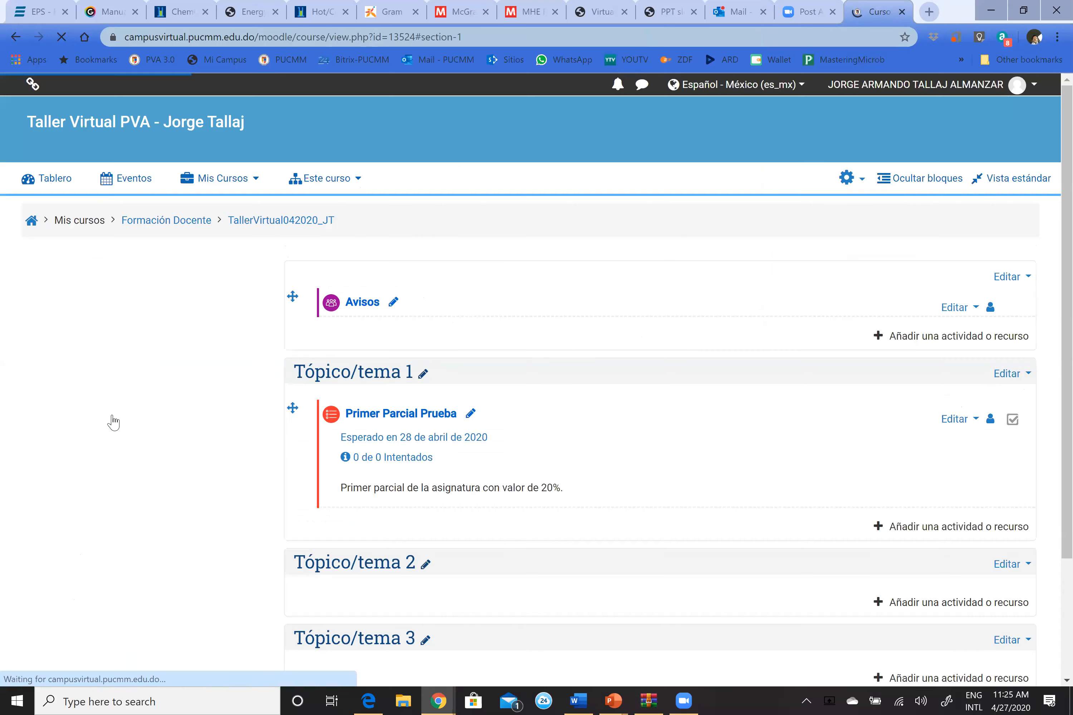
Open the course's Grupos page from its user administration options
scroll(72, 358, "down", 5)
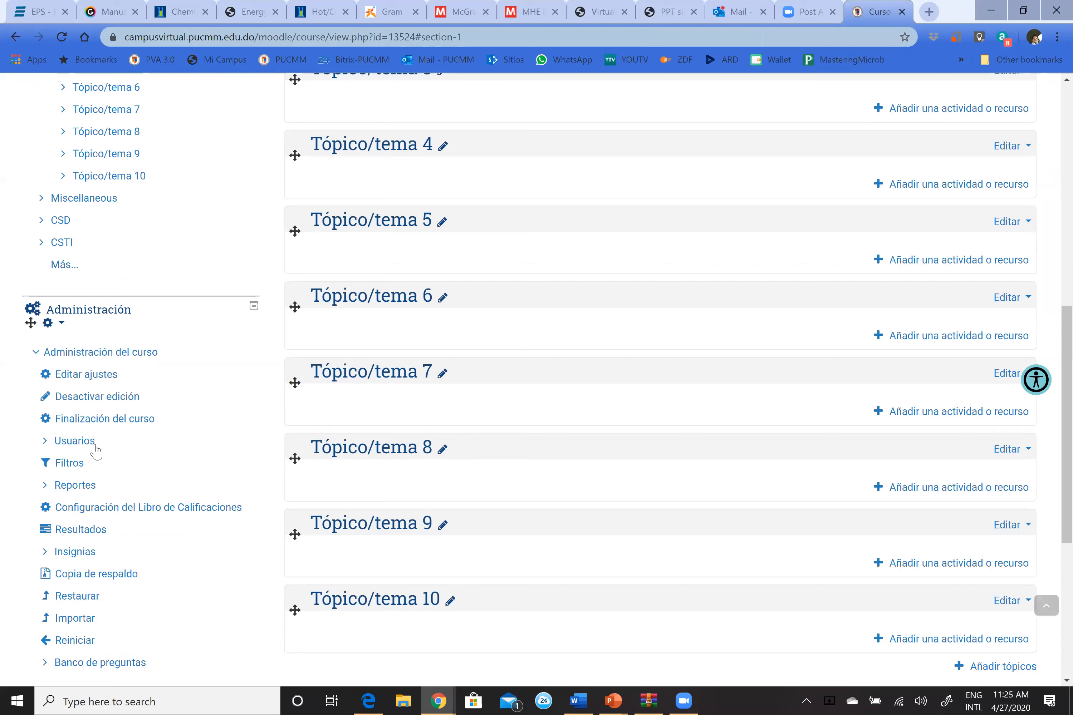
left_click(74, 441)
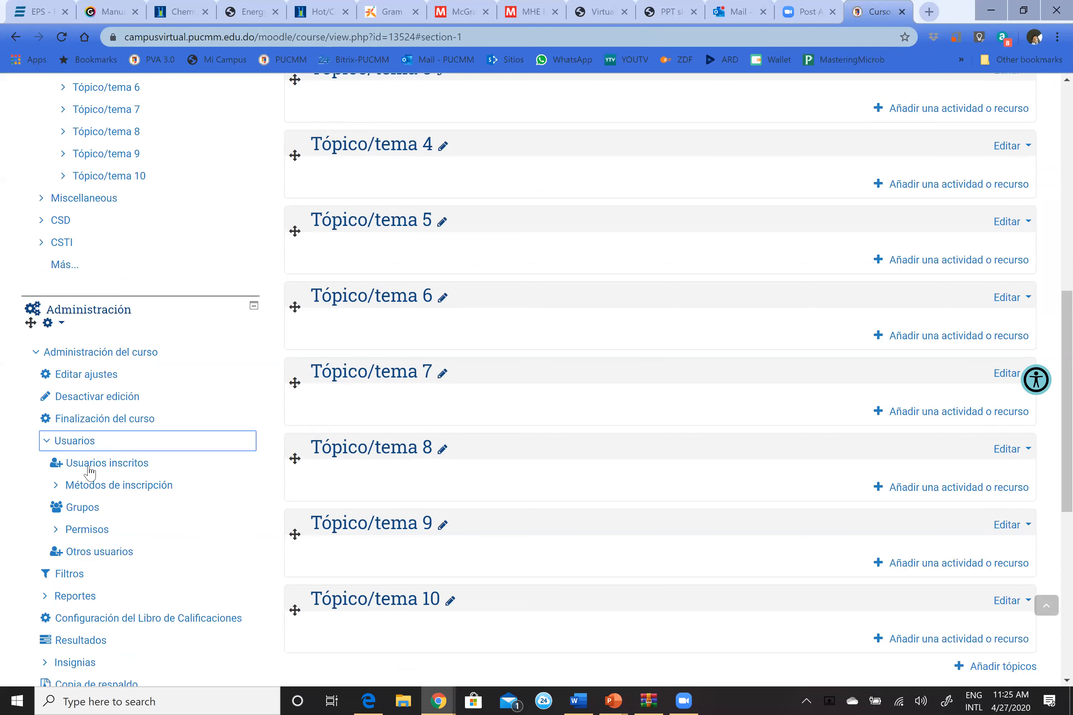
left_click(81, 508)
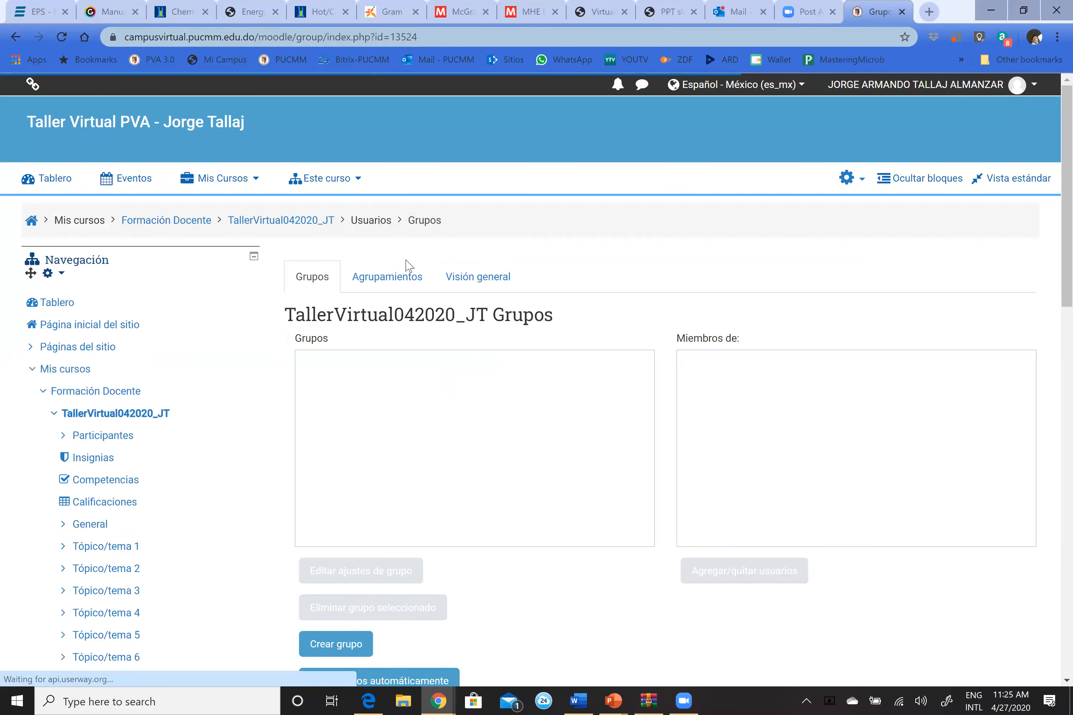
scroll(416, 277, "down", 3)
left_click(387, 231)
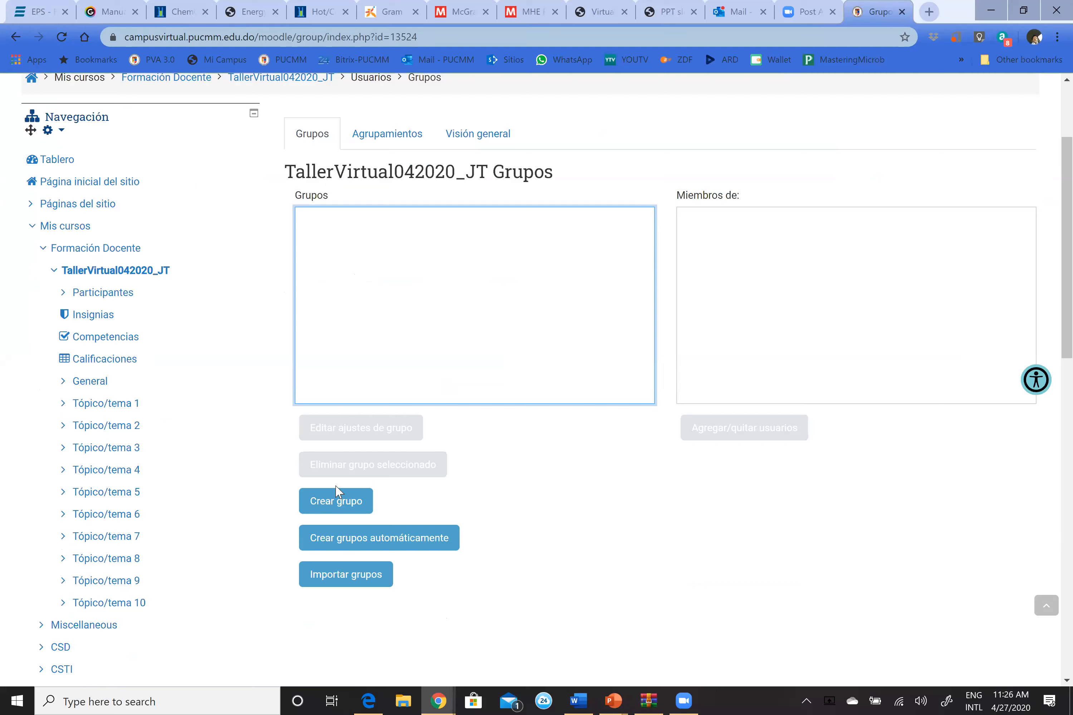
Create a course group named Grupo Incompleto and save it
left_click(337, 502)
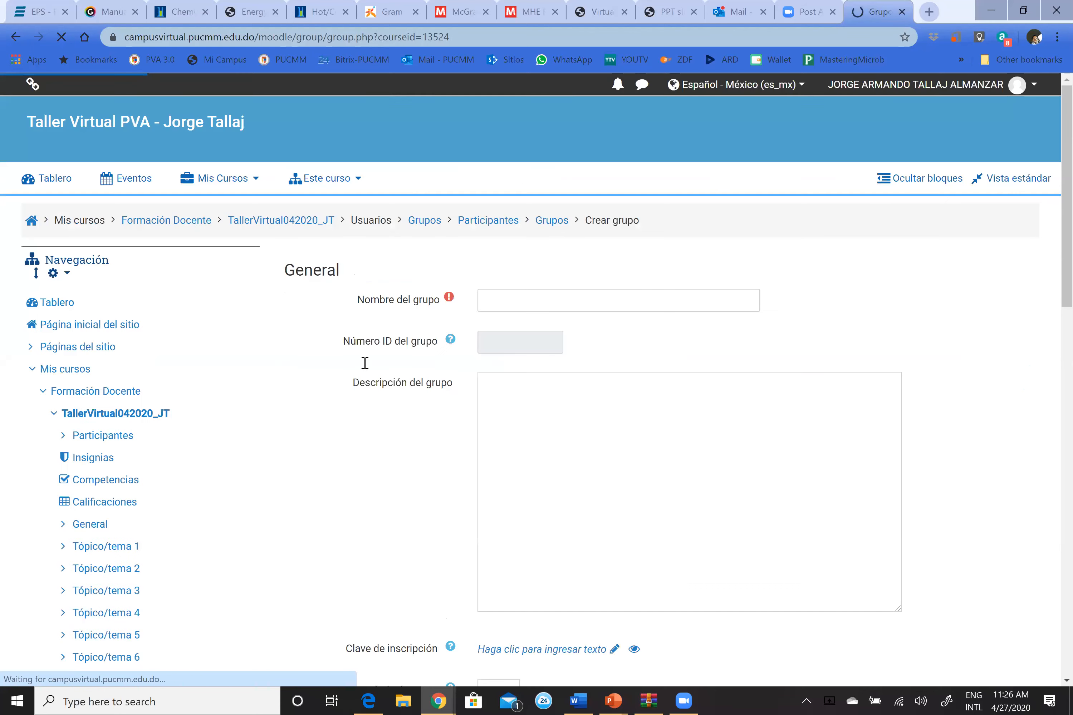
left_click(521, 302)
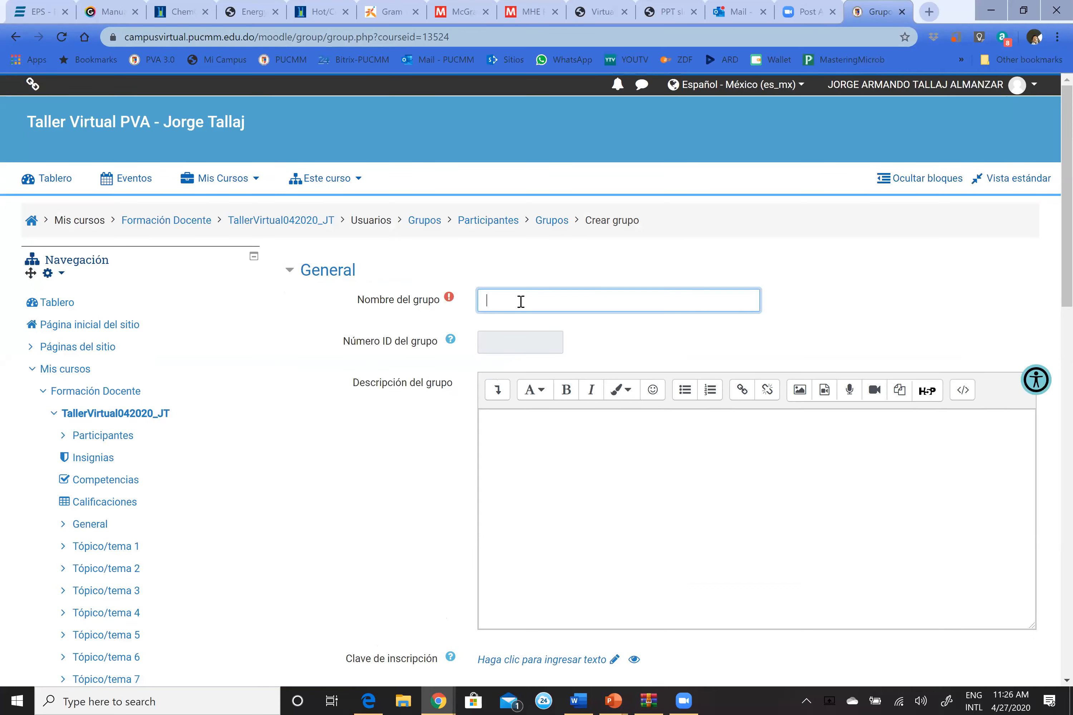
type("Grupo Incompeo")
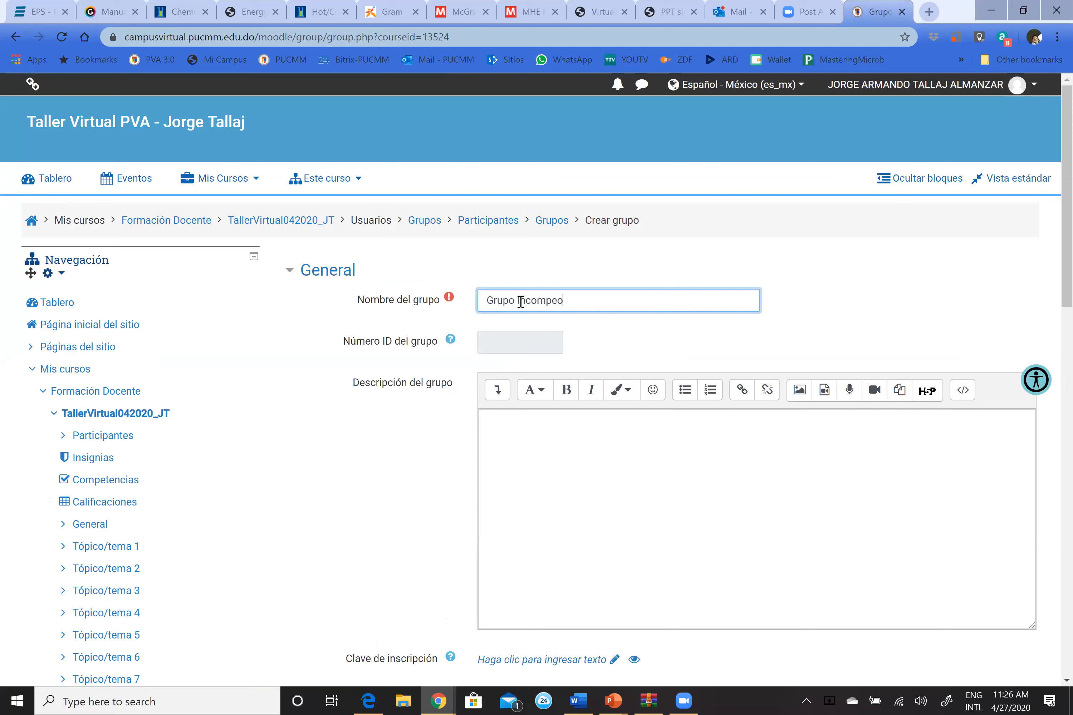
key("BackSpace")
type("leto")
scroll(531, 415, "down", 6)
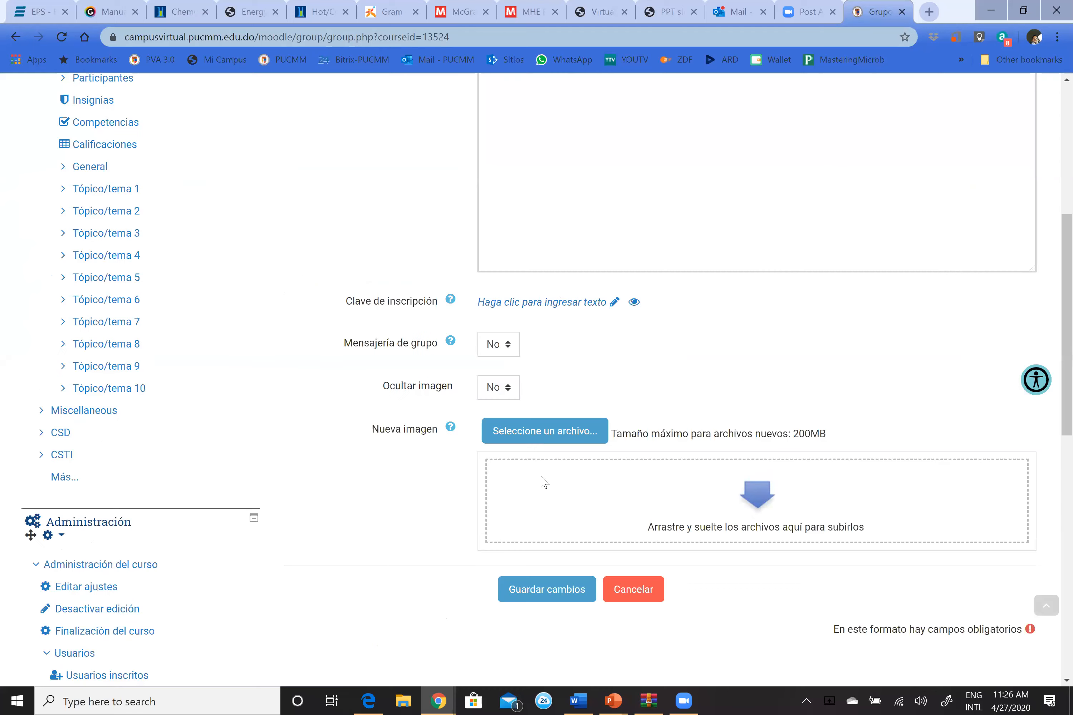
left_click(556, 589)
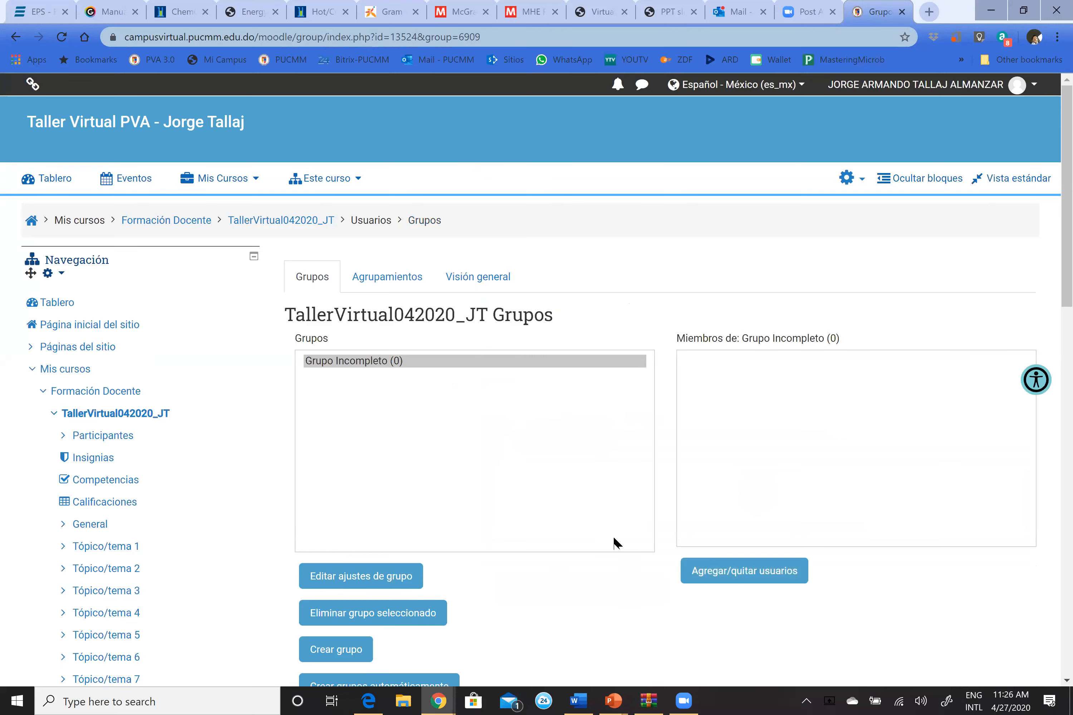
scroll(615, 542, "down", 3)
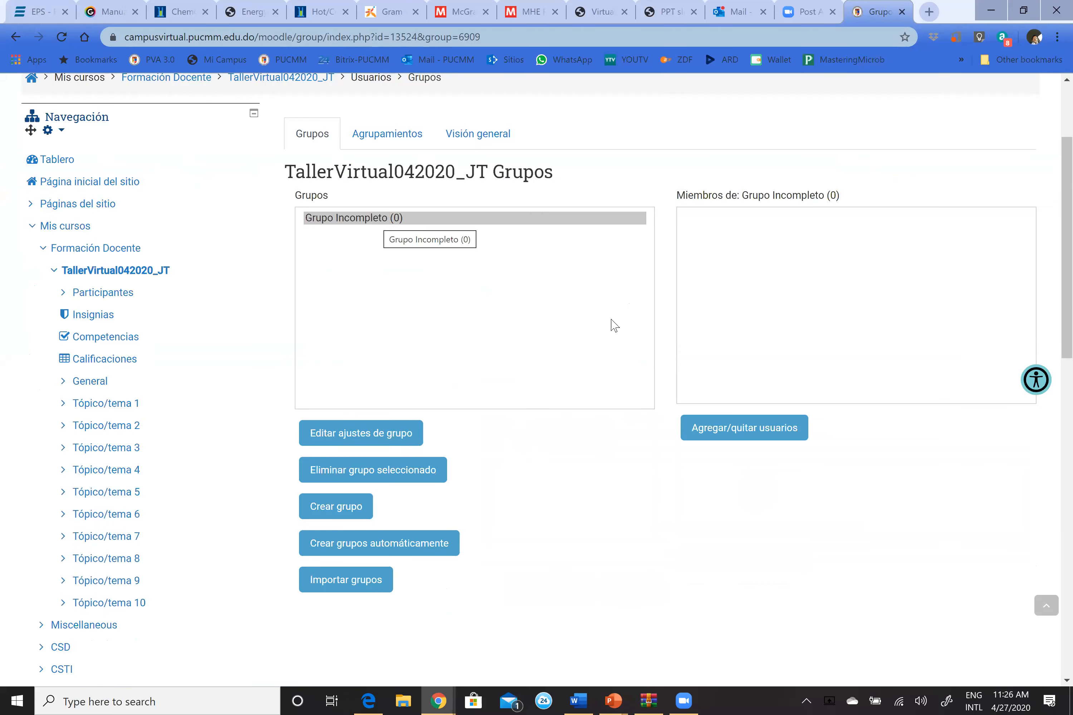
Add the participant listed under Roles múltiples to the Grupo Incompleto group
left_click(719, 431)
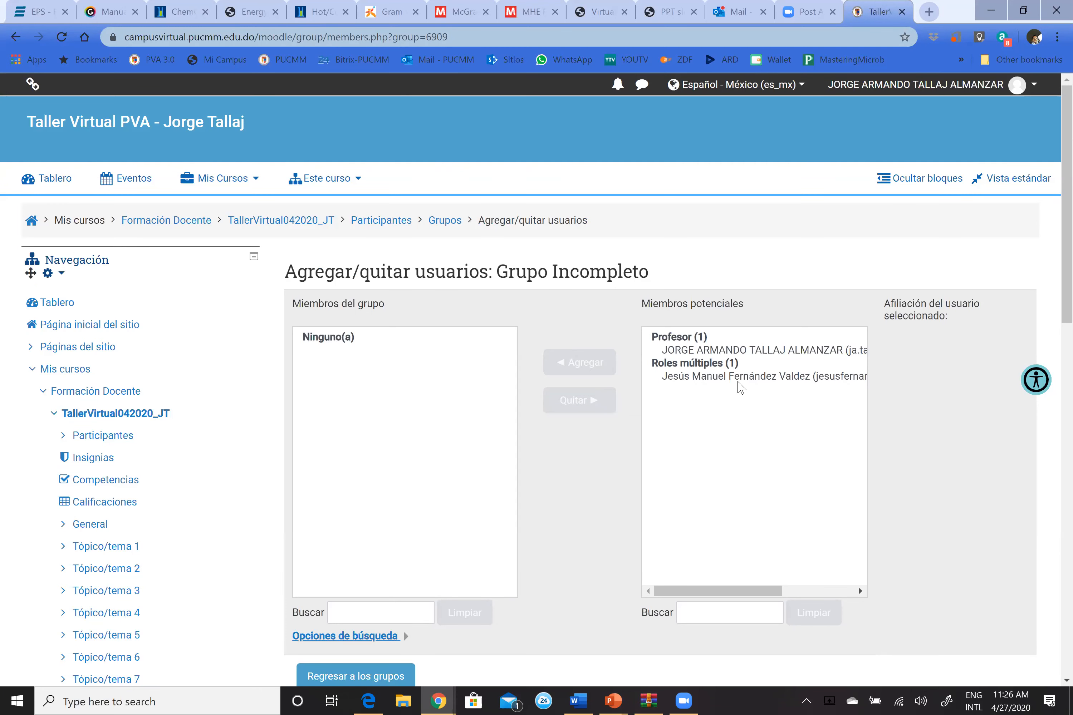
left_click(741, 377)
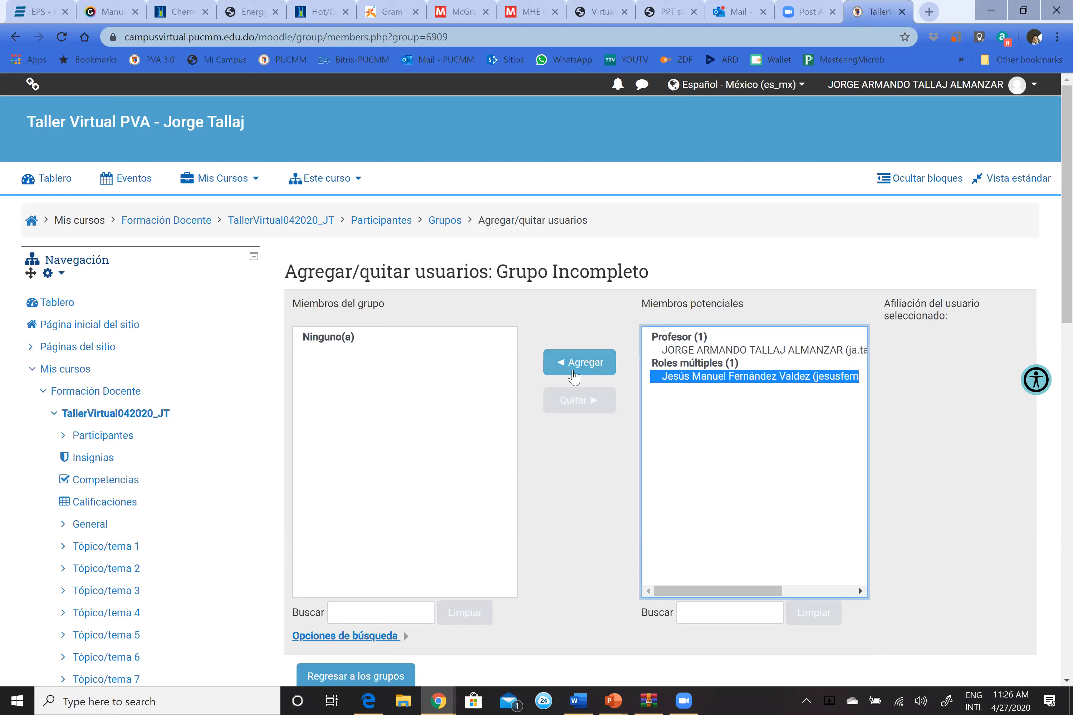
left_click(570, 367)
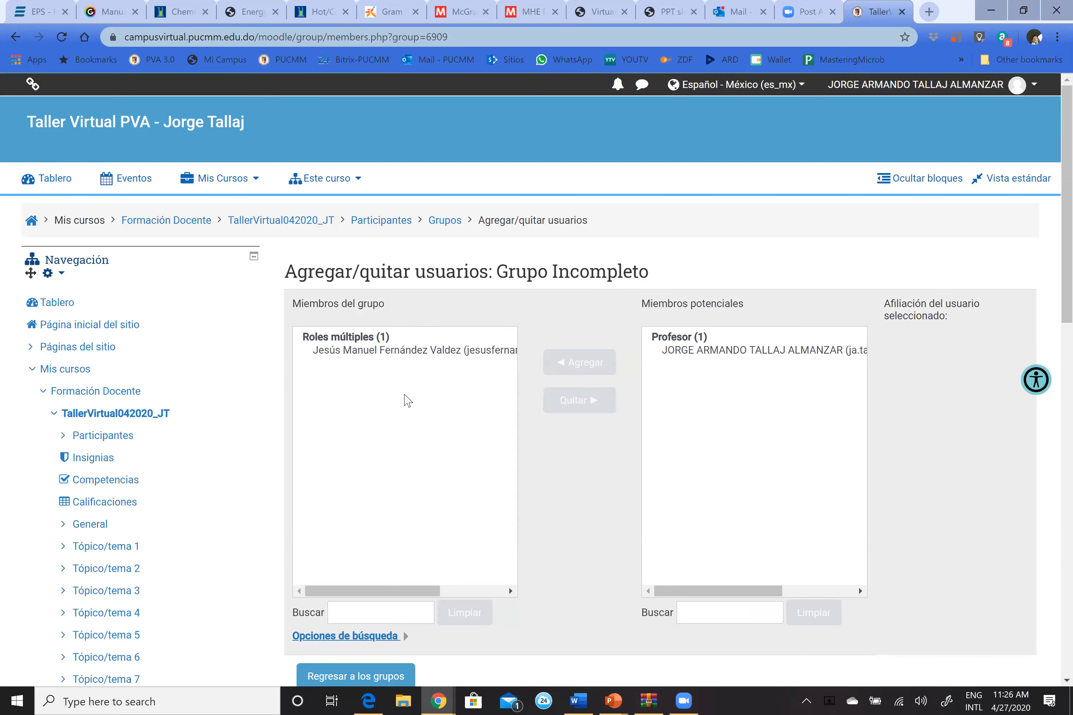
Return to the TallerVirtual042020_JT course page and open the Primer Parcial Prueba exam from its attempts link
scroll(404, 397, "down", 5)
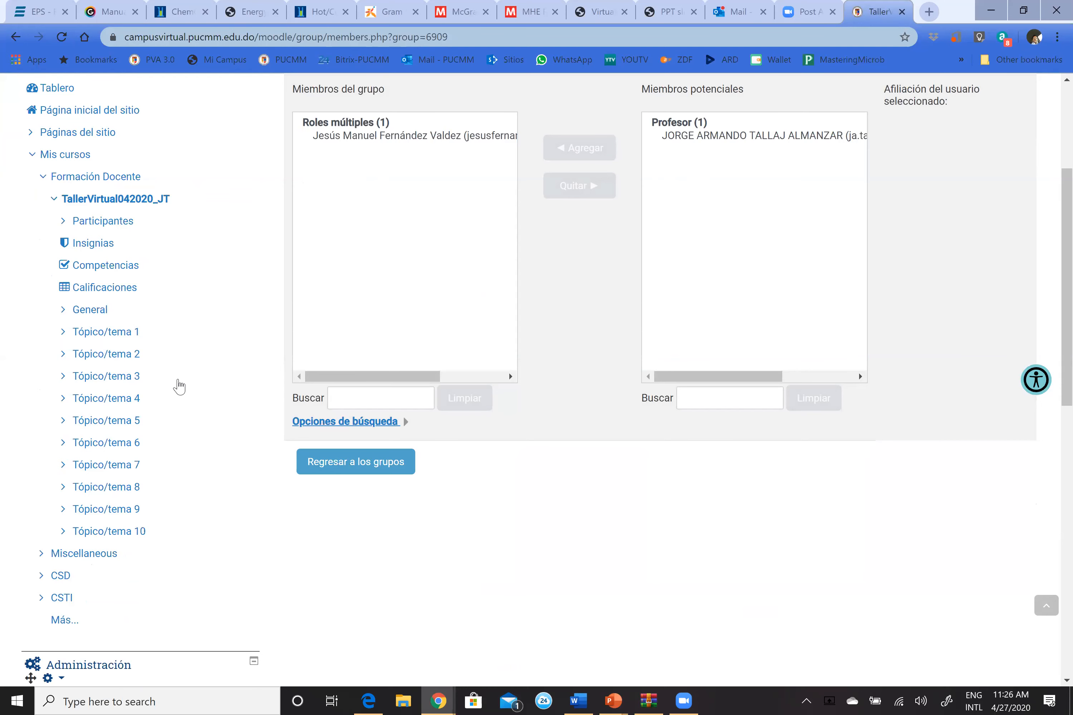
scroll(179, 386, "down", 5)
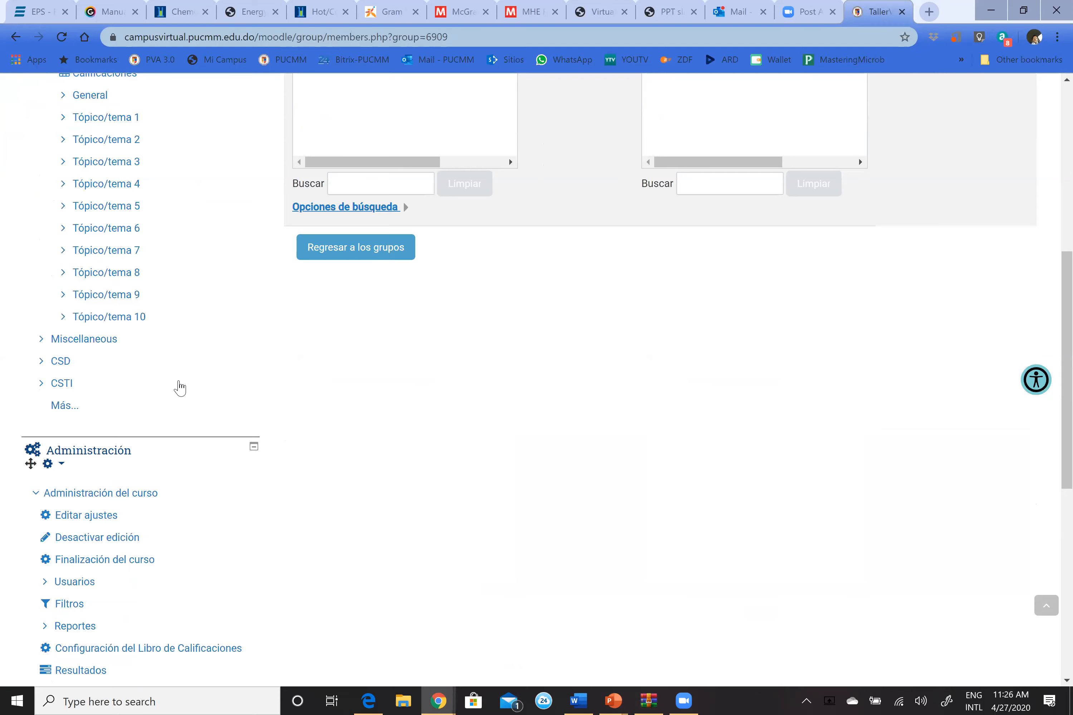
scroll(179, 387, "down", 5)
scroll(179, 387, "up", 15)
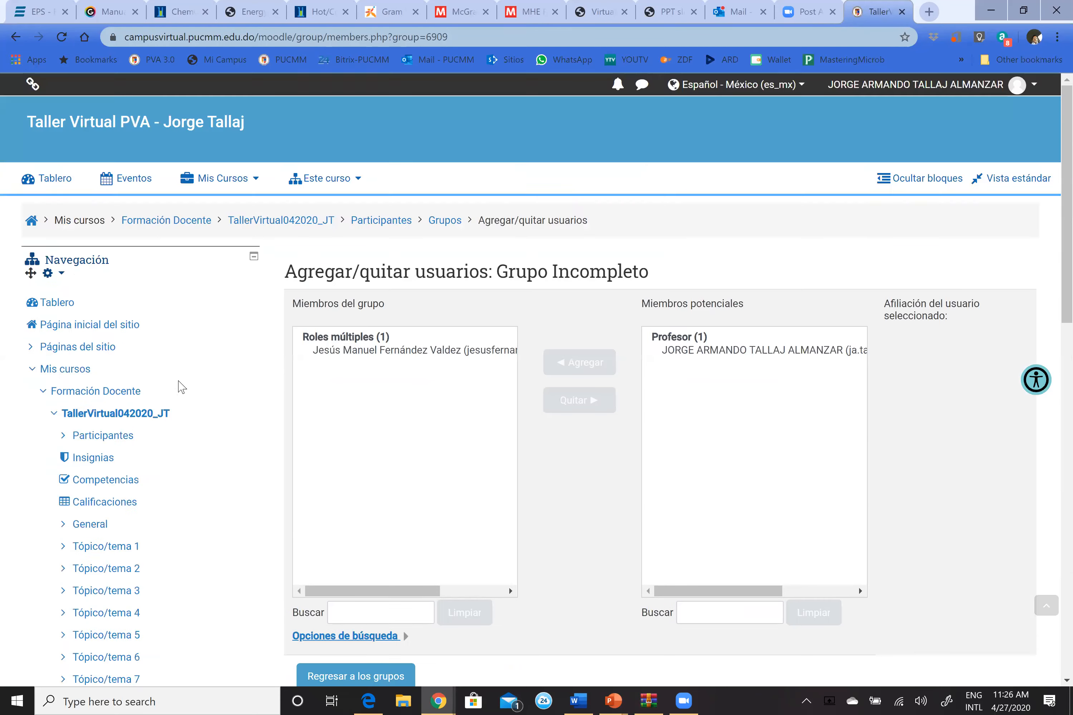
scroll(180, 385, "down", 10)
scroll(181, 387, "up", 2)
left_click(102, 413)
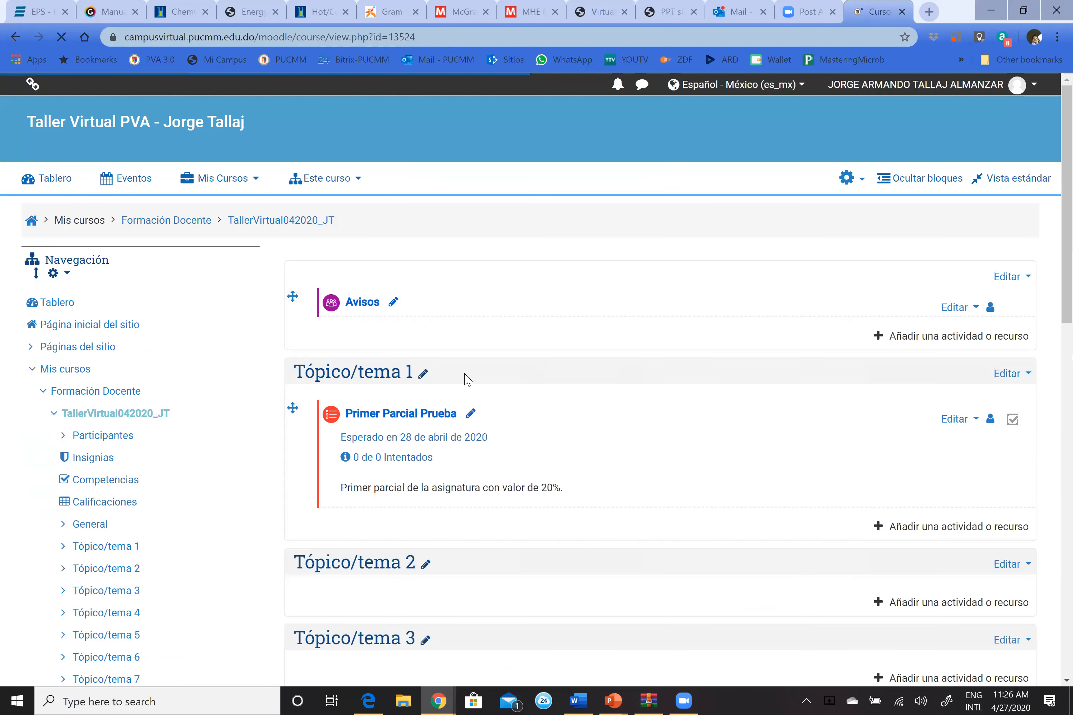
scroll(469, 380, "down", 3)
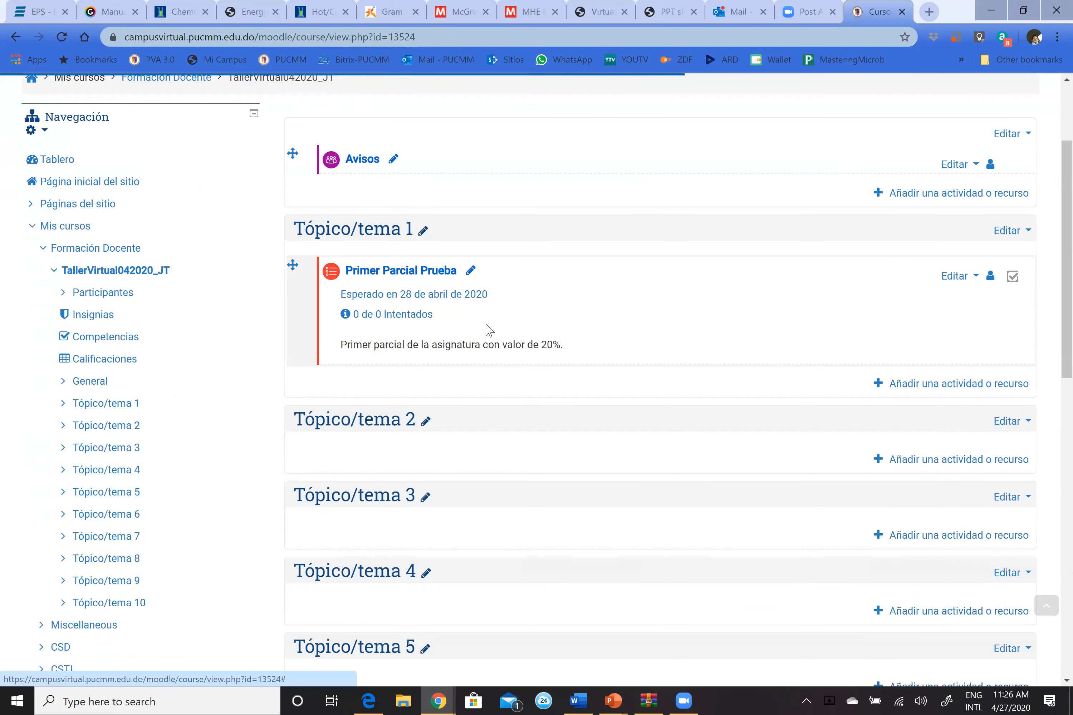
left_click(402, 316)
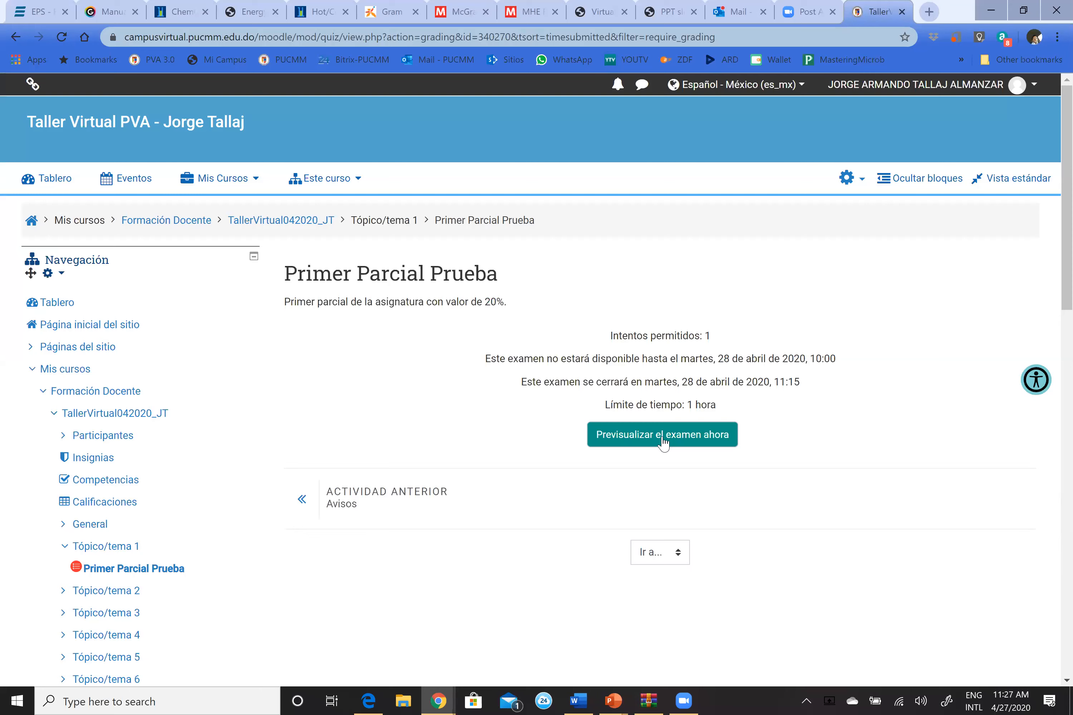
Start a timed preview attempt of the Primer Parcial Prueba exam
left_click(664, 442)
left_click(500, 445)
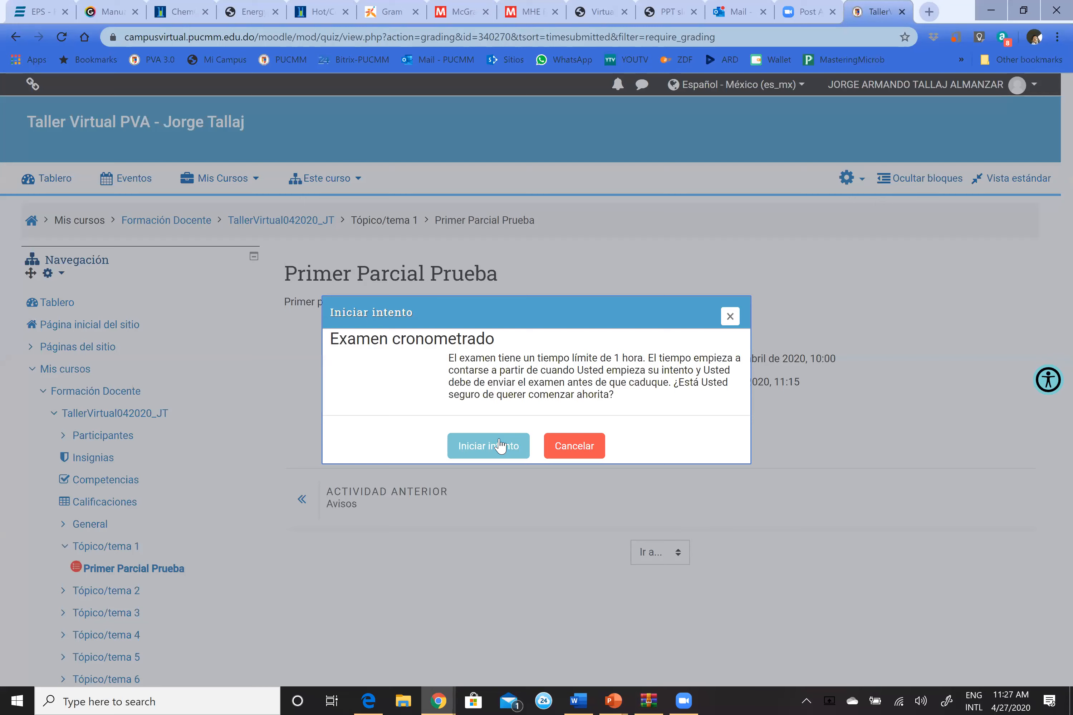
left_click(500, 446)
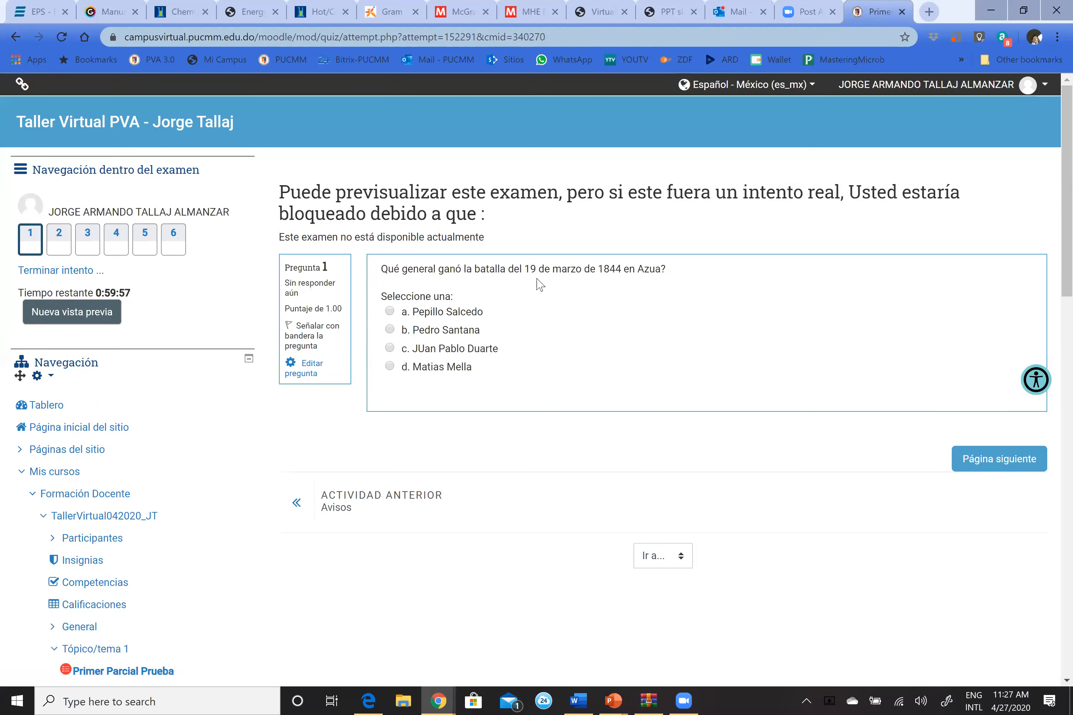
Answer question 1 with Pedro Santana and question 2 with átomo, advancing to question 3
left_click(450, 328)
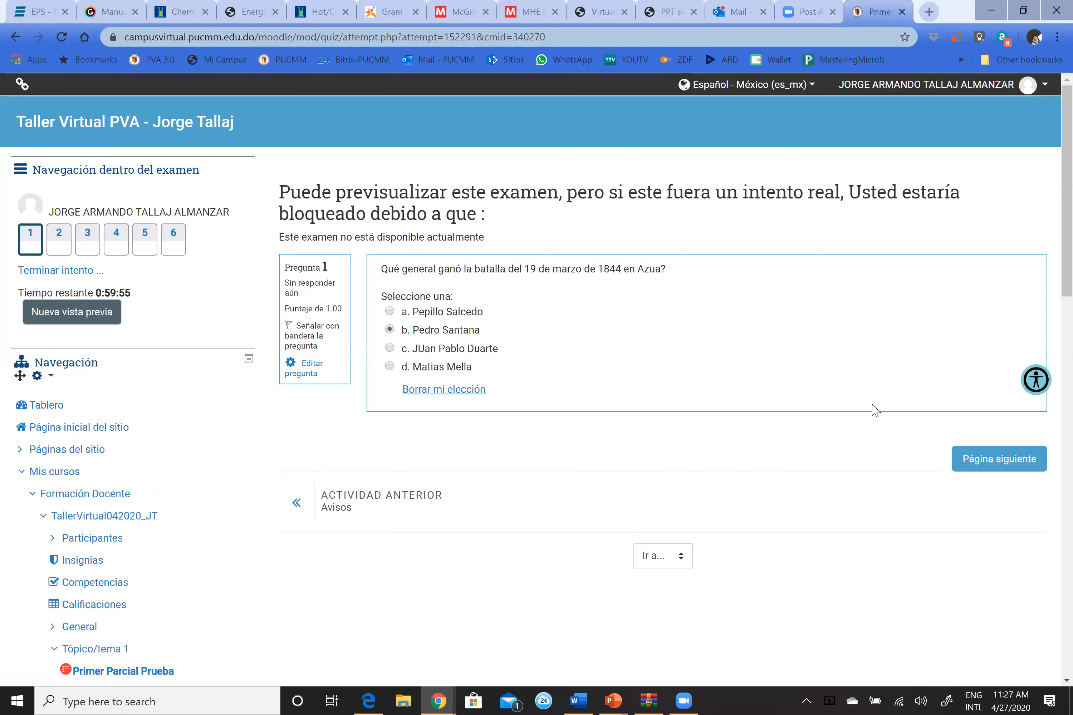
left_click(990, 463)
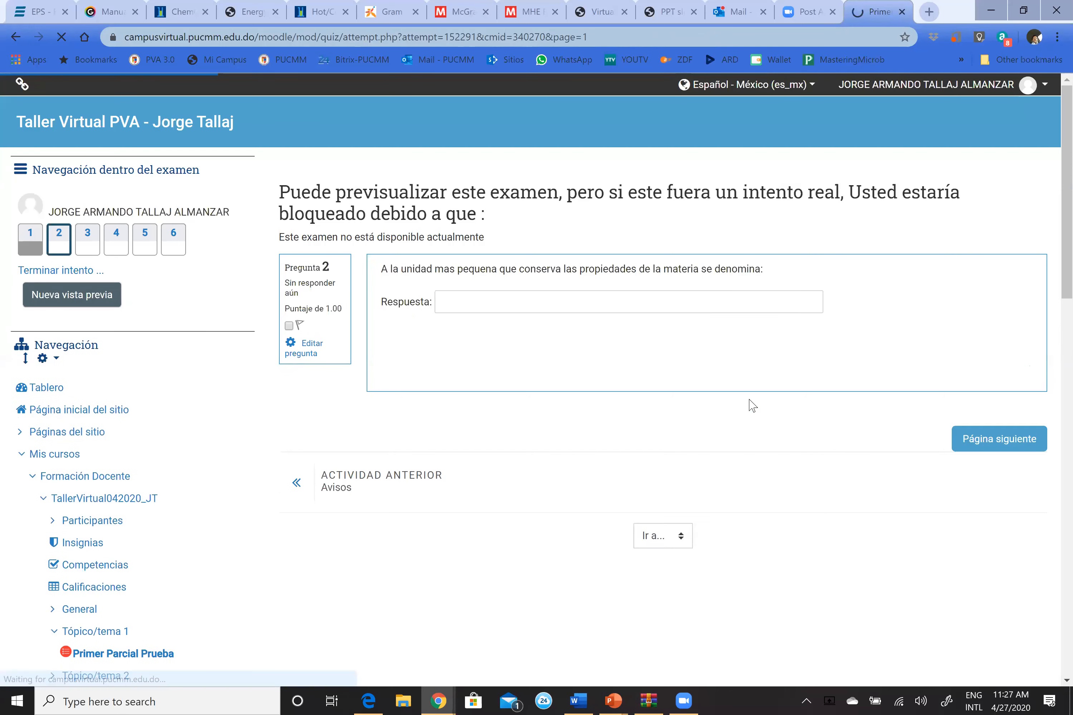
left_click(540, 302)
type("átomo")
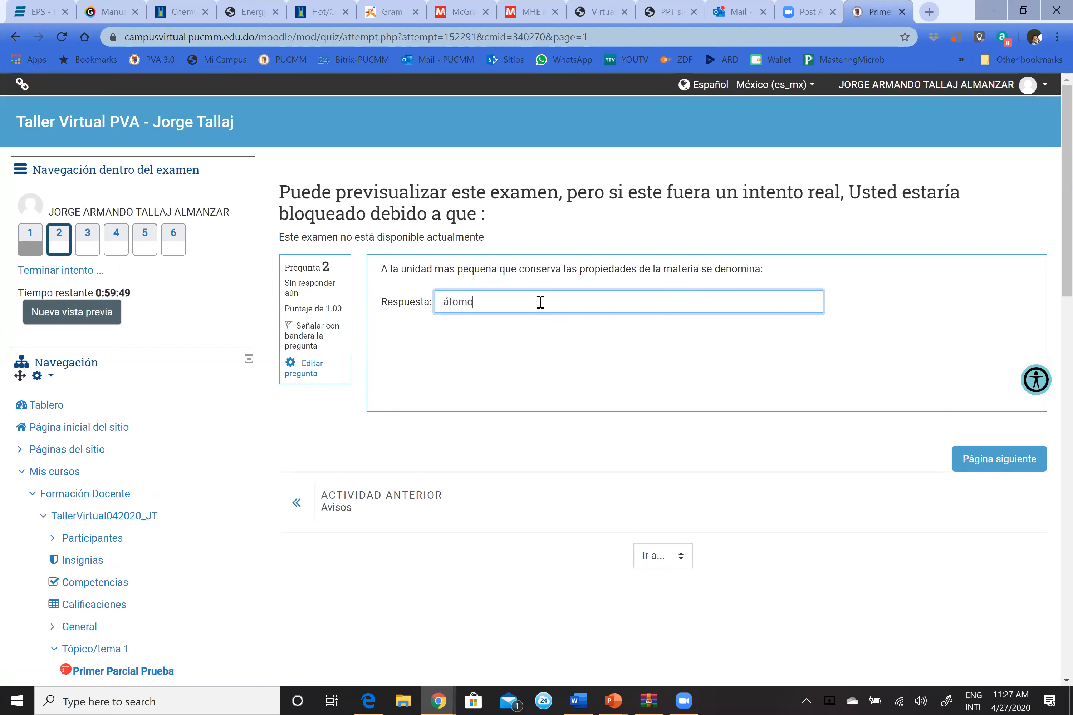
left_click(988, 461)
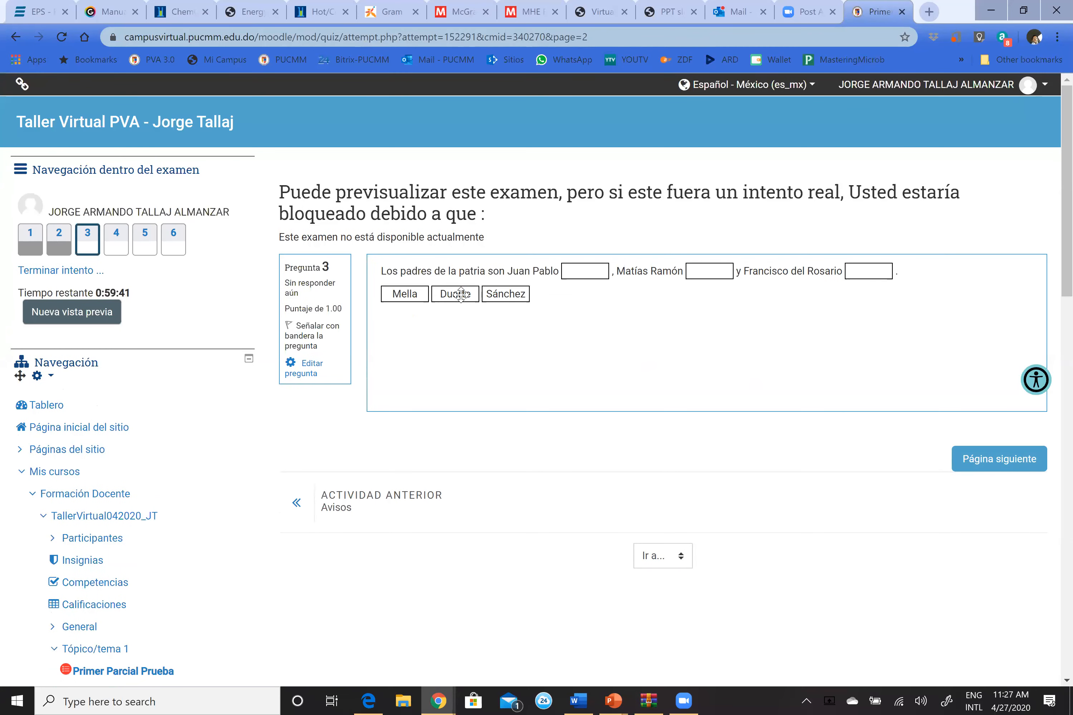
Fill question 3's blanks with Duarte, Mella and Sánchez in that order, and advance to question 4
left_click_drag(460, 294, 583, 271)
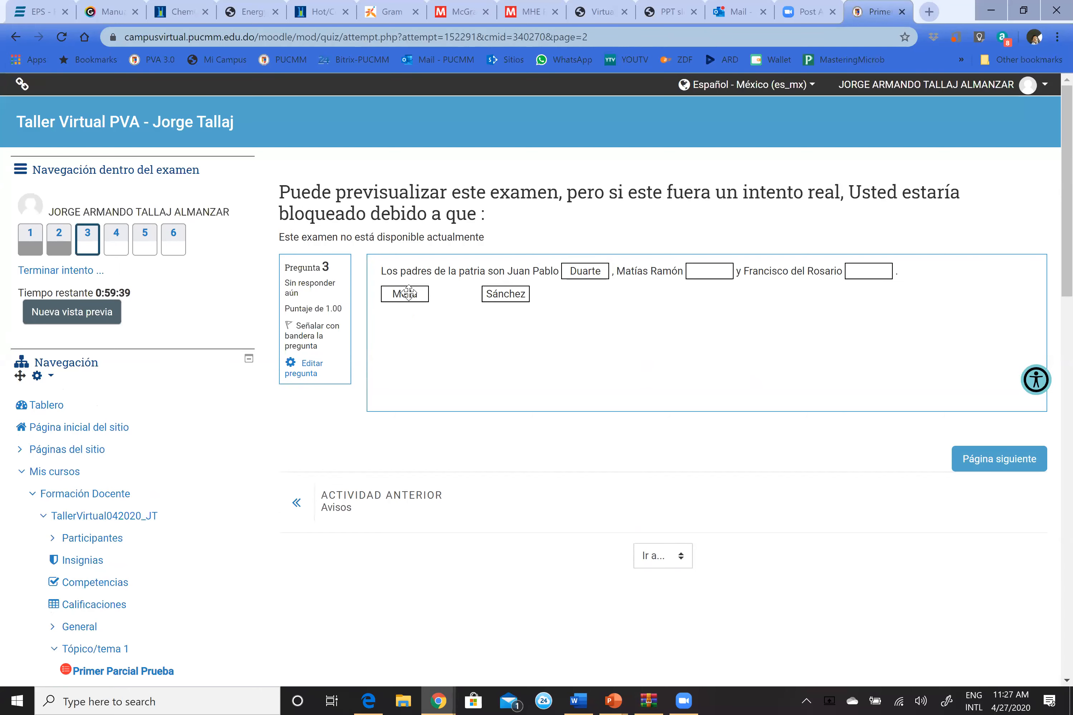
left_click_drag(408, 293, 709, 271)
left_click_drag(534, 294, 870, 271)
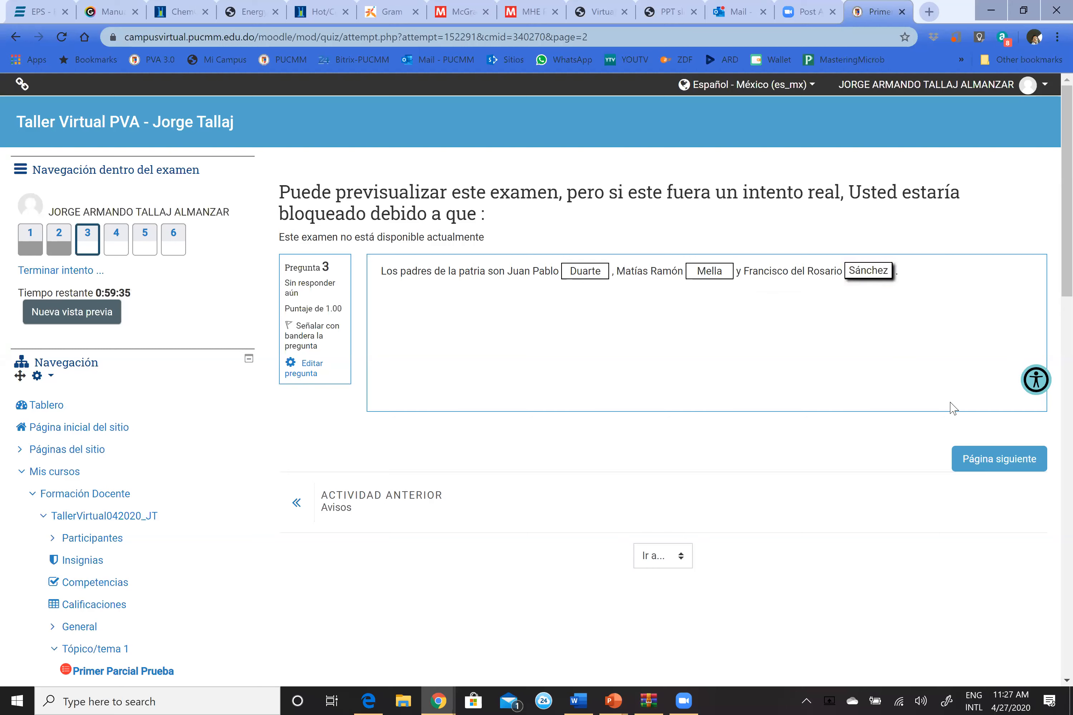
left_click(979, 462)
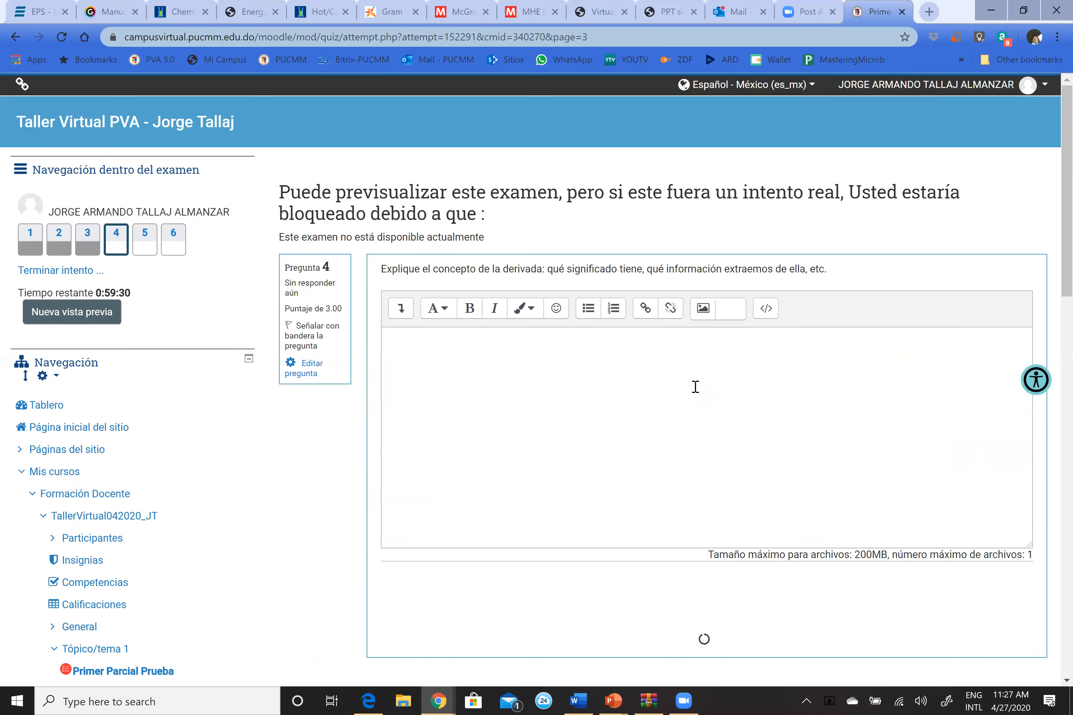
Enter the placeholder text "njsnkvns.v vm" as the essay answer to question 4 and advance to question 5
left_click(693, 387)
type("njsnkvns.v vm")
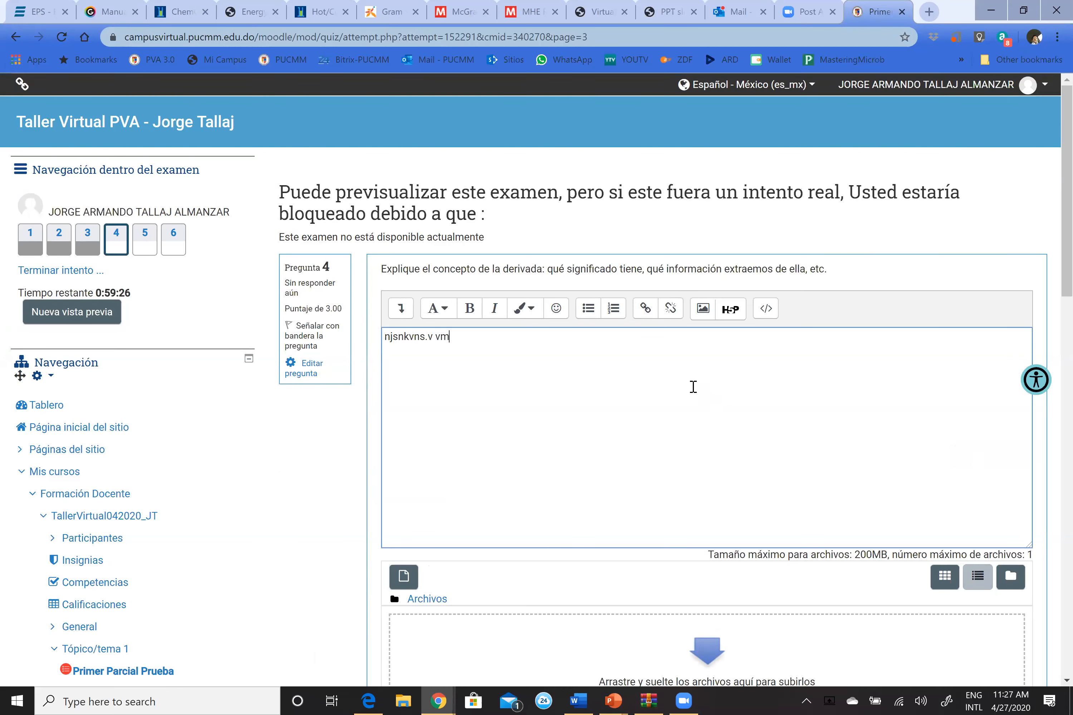
scroll(693, 403, "down", 6)
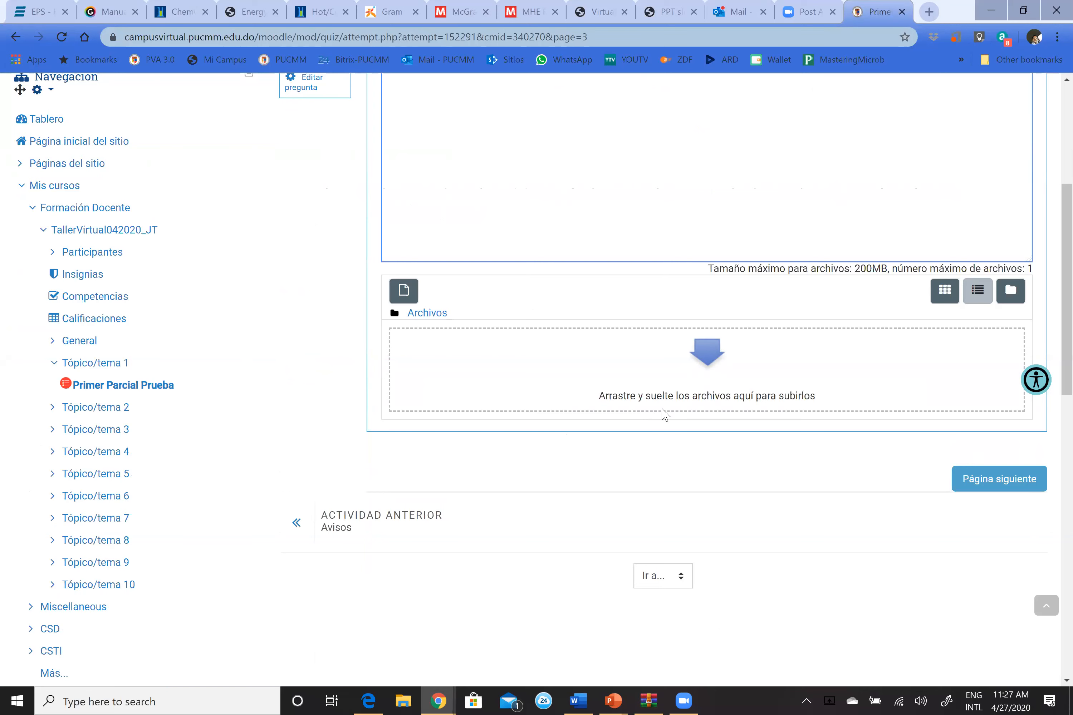
left_click(988, 473)
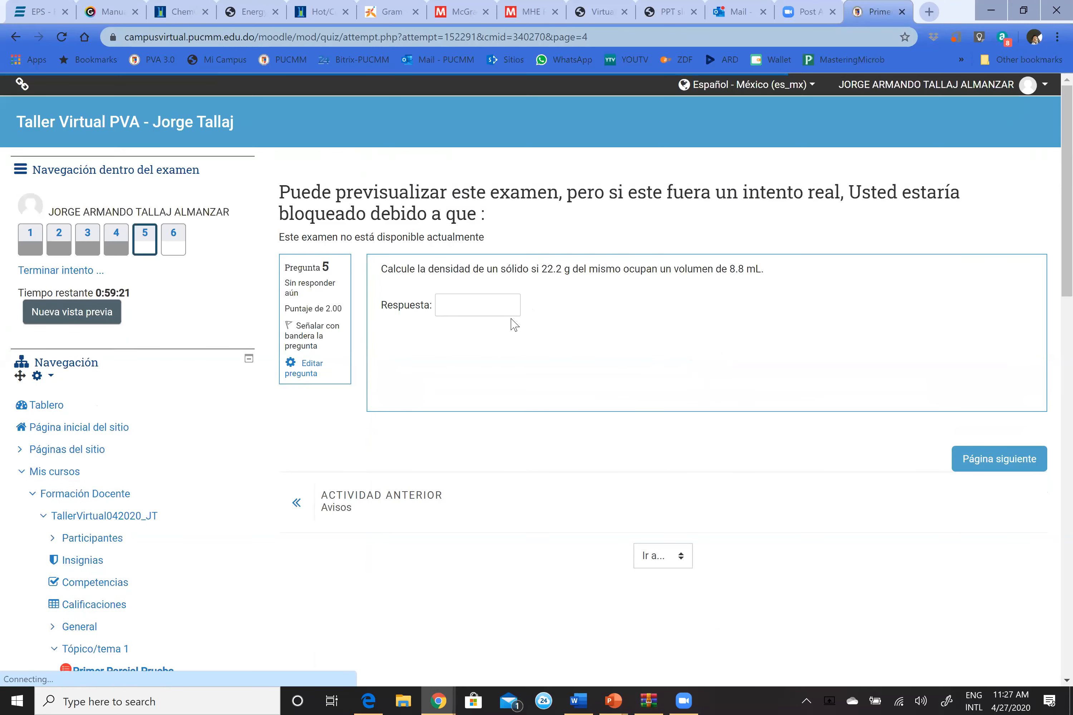
Answer question 5 with 2.25 and question 6 with 492.50, ending at the attempt summary
left_click(485, 305)
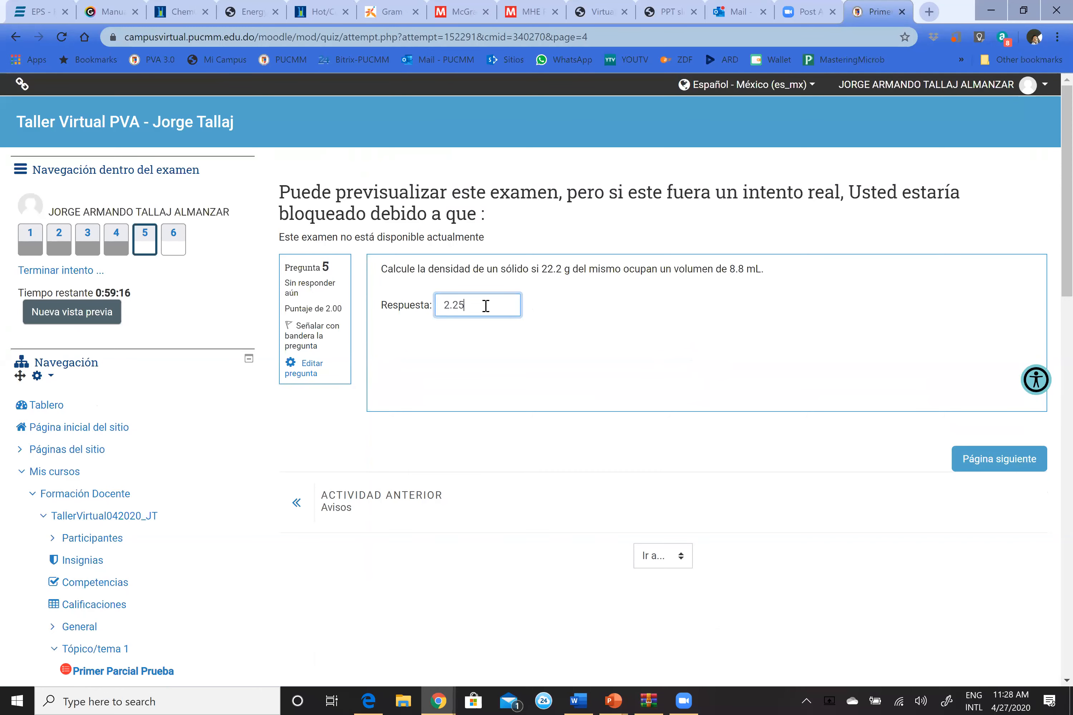
left_click(981, 460)
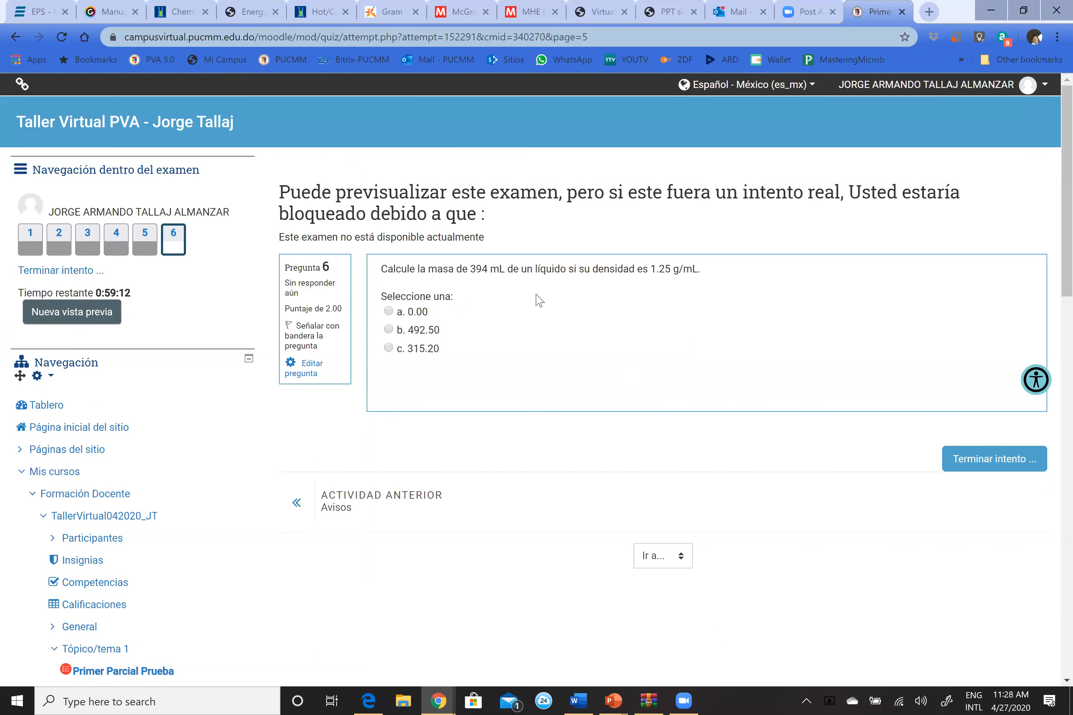
left_click(391, 330)
left_click(986, 459)
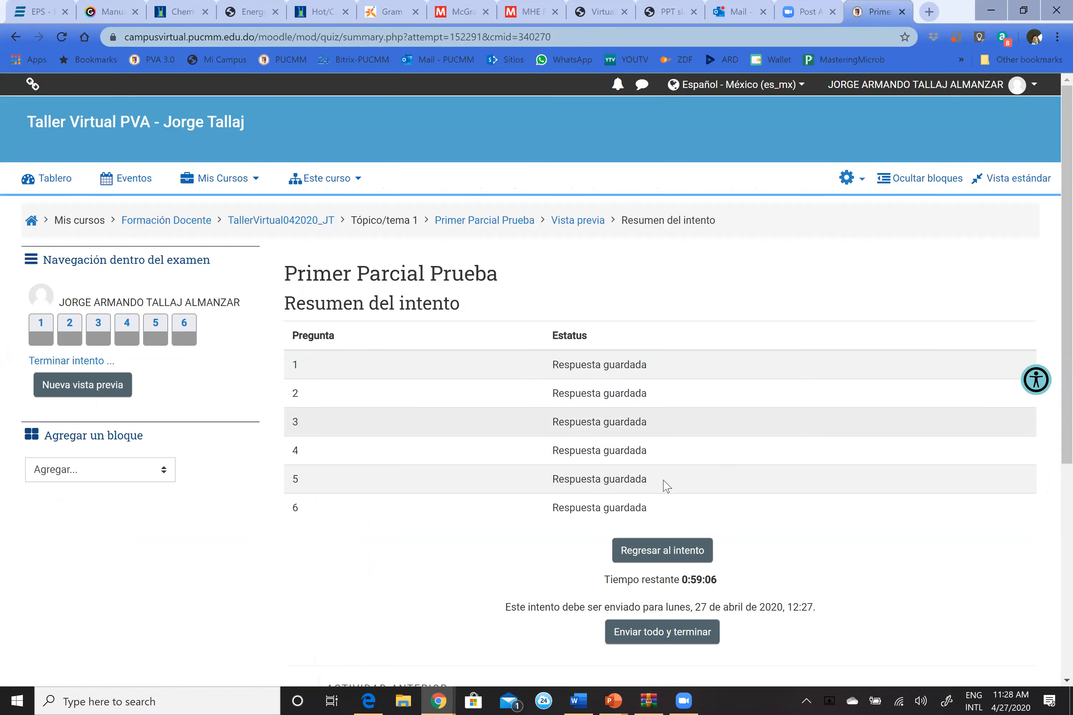
Submit all answers and finish the preview attempt, confirming the submission
scroll(690, 434, "down", 1)
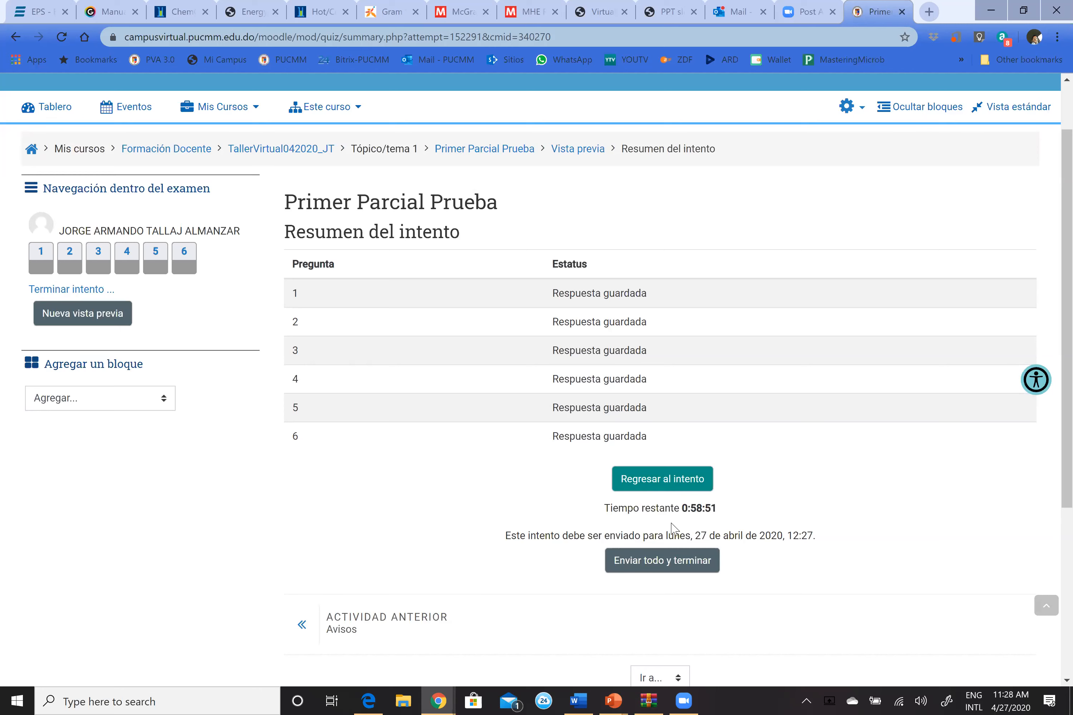
left_click(670, 569)
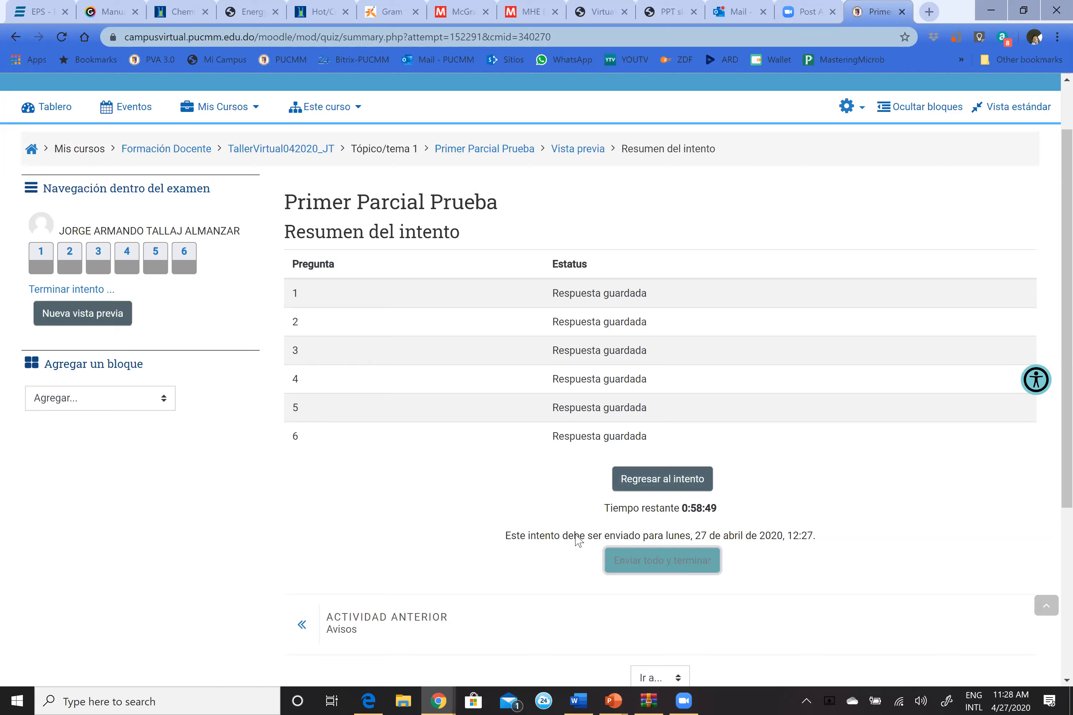
left_click(527, 456)
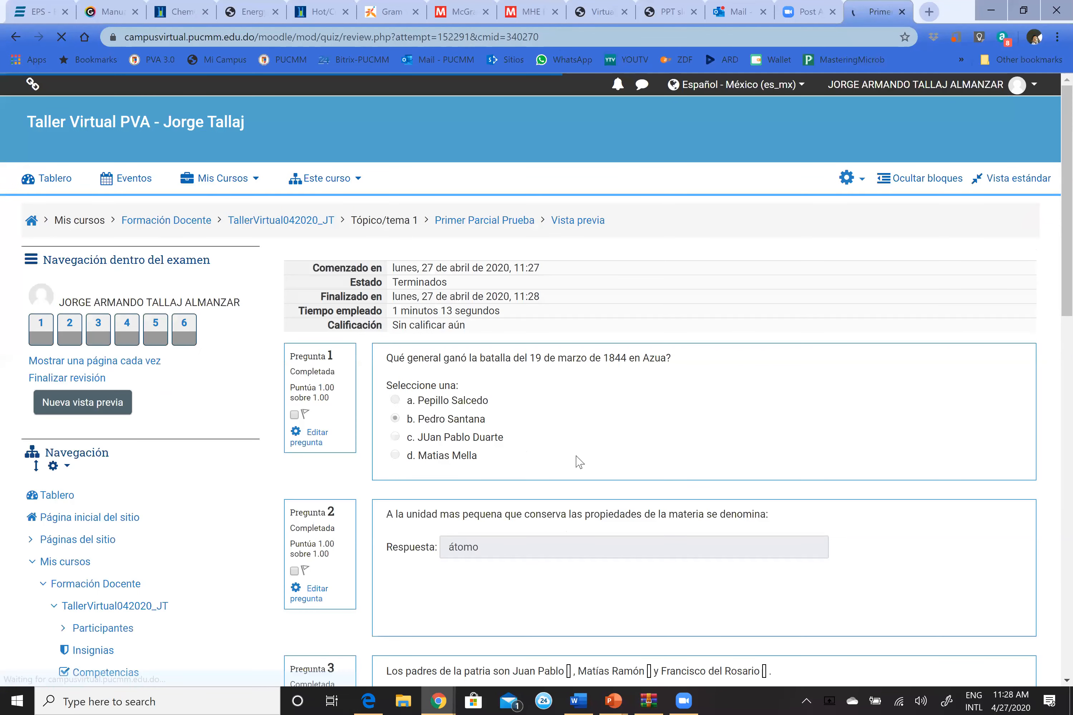
Examine the submitted answers and the score given to each of the six questions in the attempt review
scroll(576, 456, "down", 1)
scroll(438, 390, "down", 3)
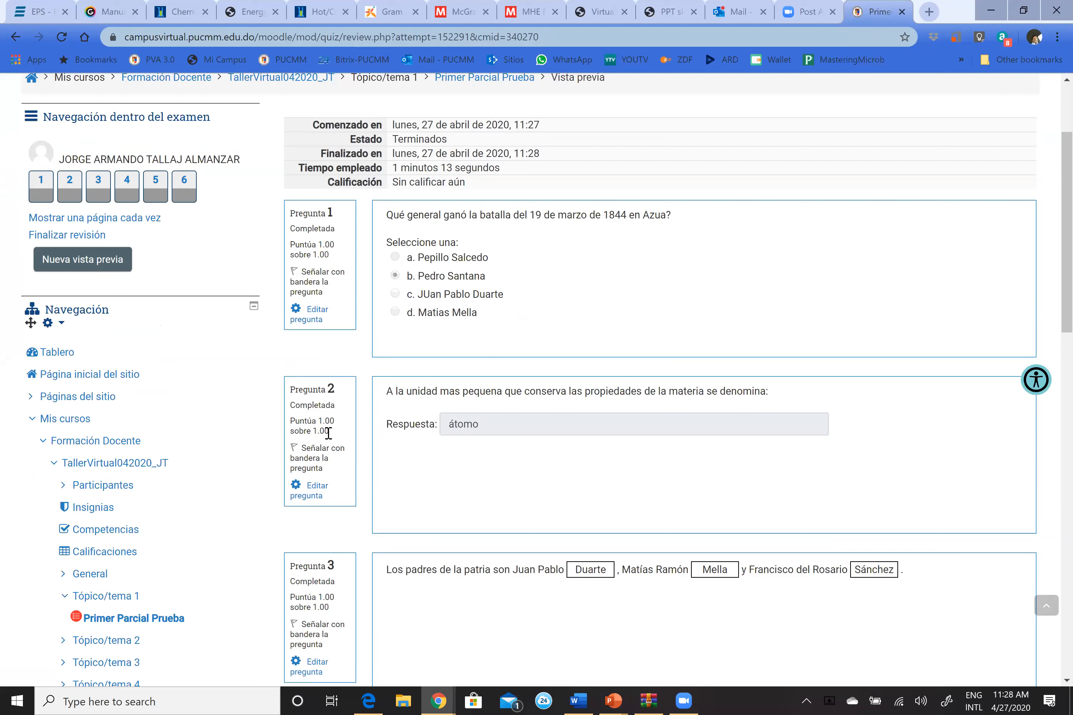
scroll(343, 391, "down", 3)
scroll(719, 303, "down", 3)
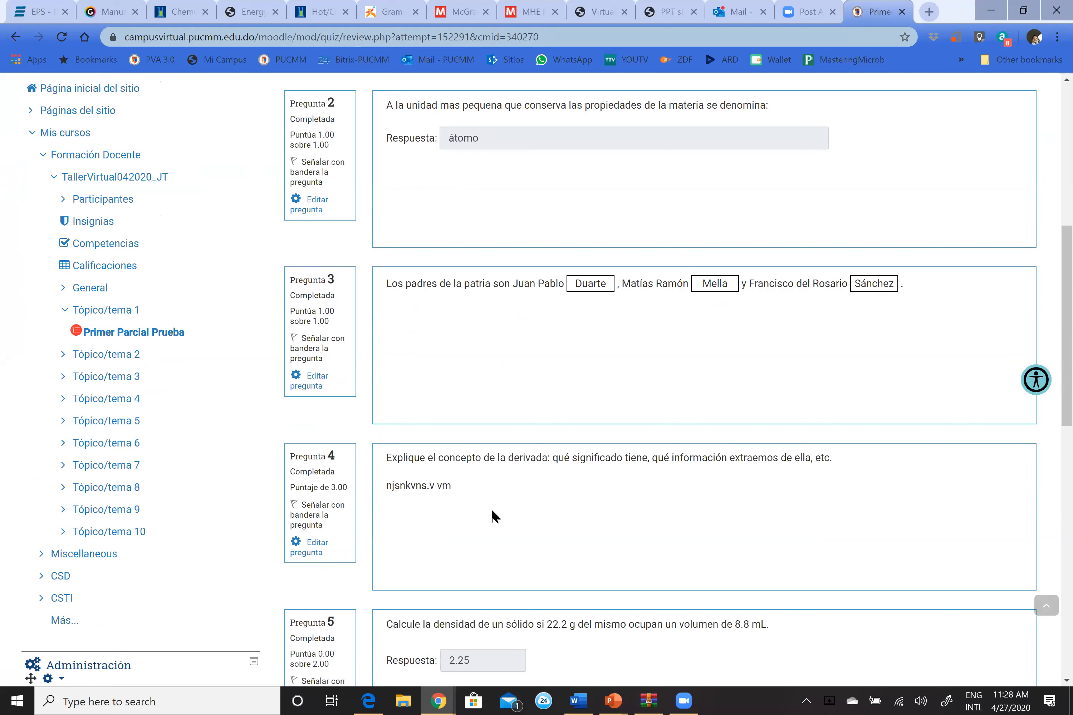
scroll(342, 447, "down", 3)
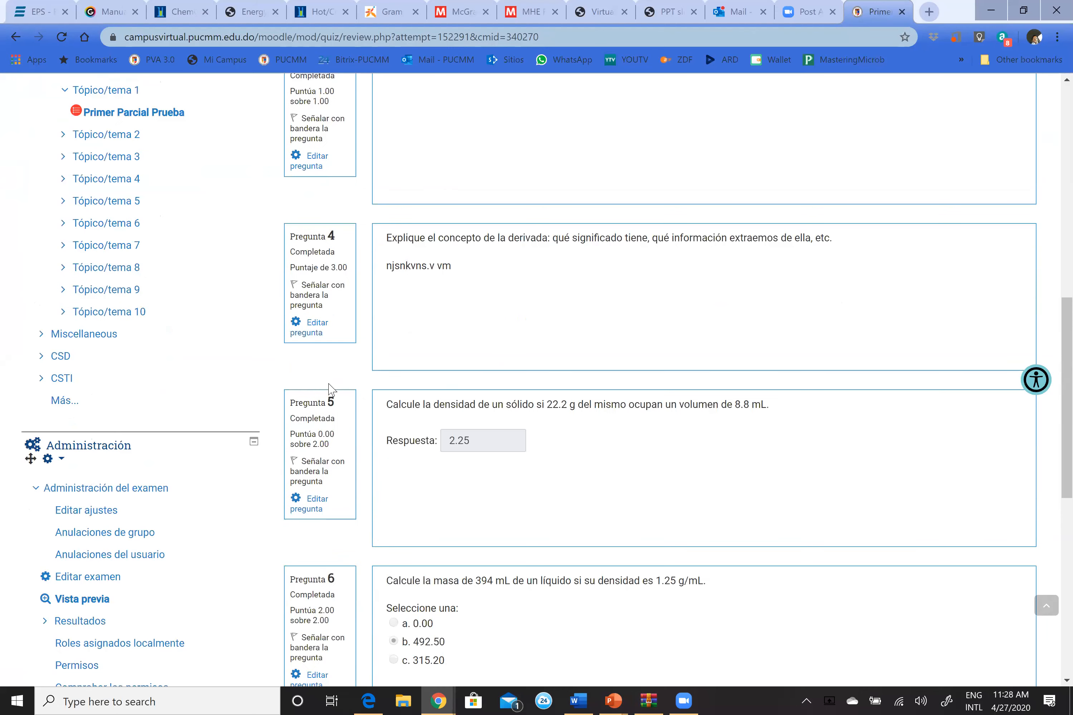
scroll(324, 365, "down", 1)
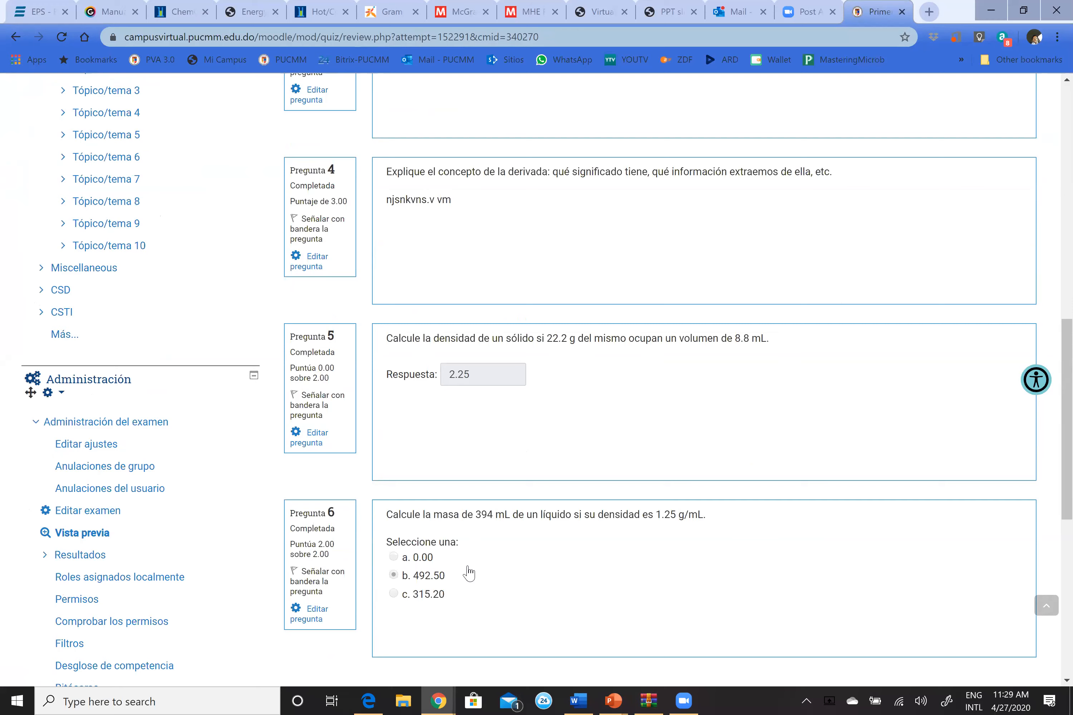
scroll(468, 572, "down", 3)
scroll(683, 532, "up", 5)
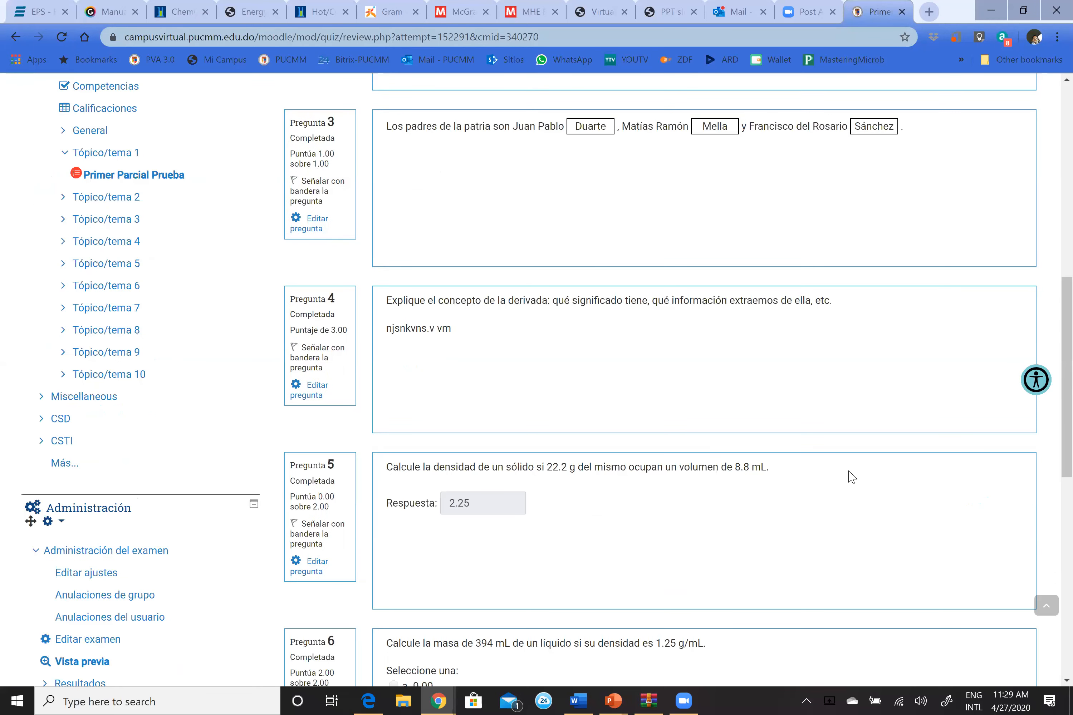
scroll(852, 477, "down", 5)
Finish the attempt review and return from the exam's attempt summary to the course page
left_click(980, 362)
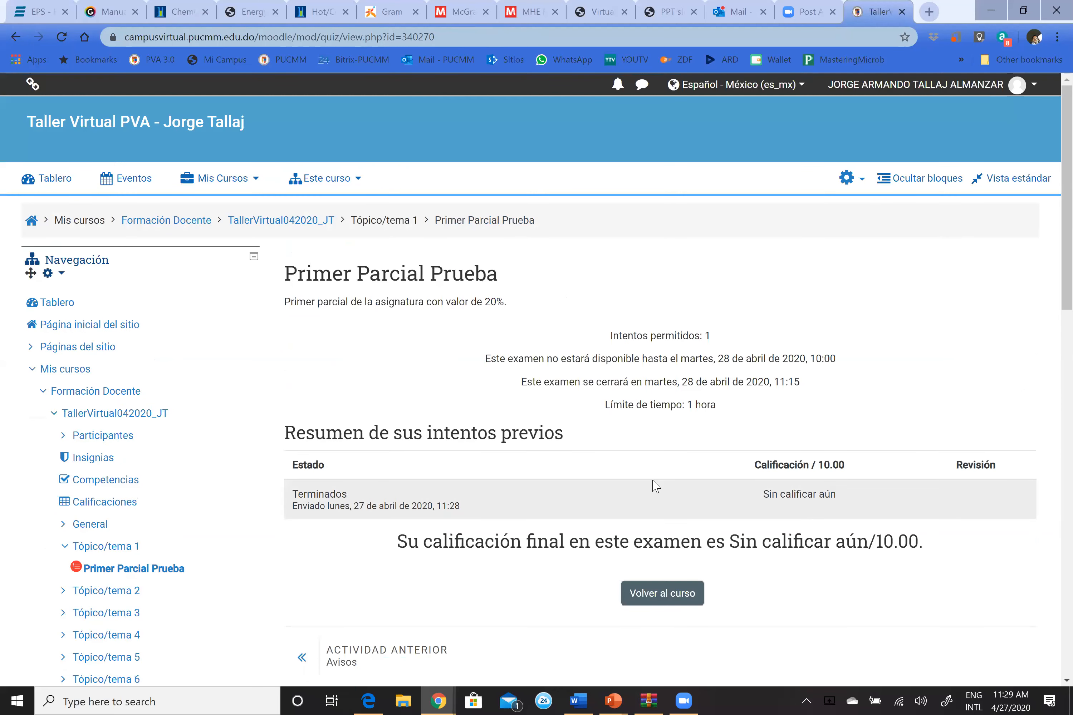
scroll(656, 486, "down", 3)
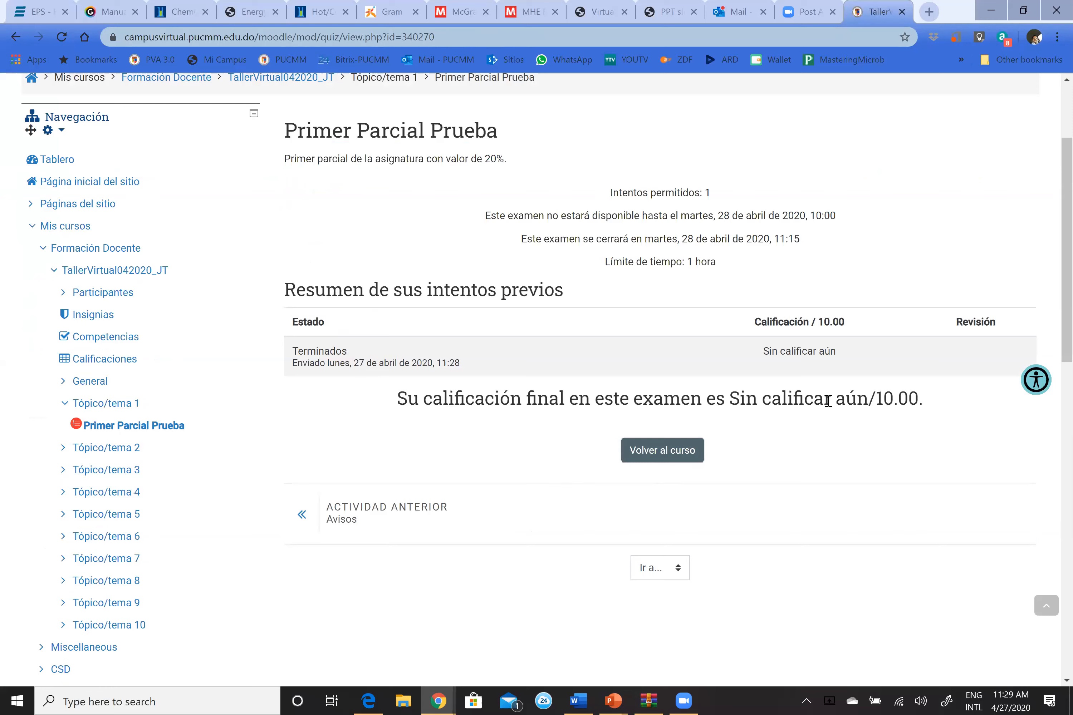
left_click(670, 455)
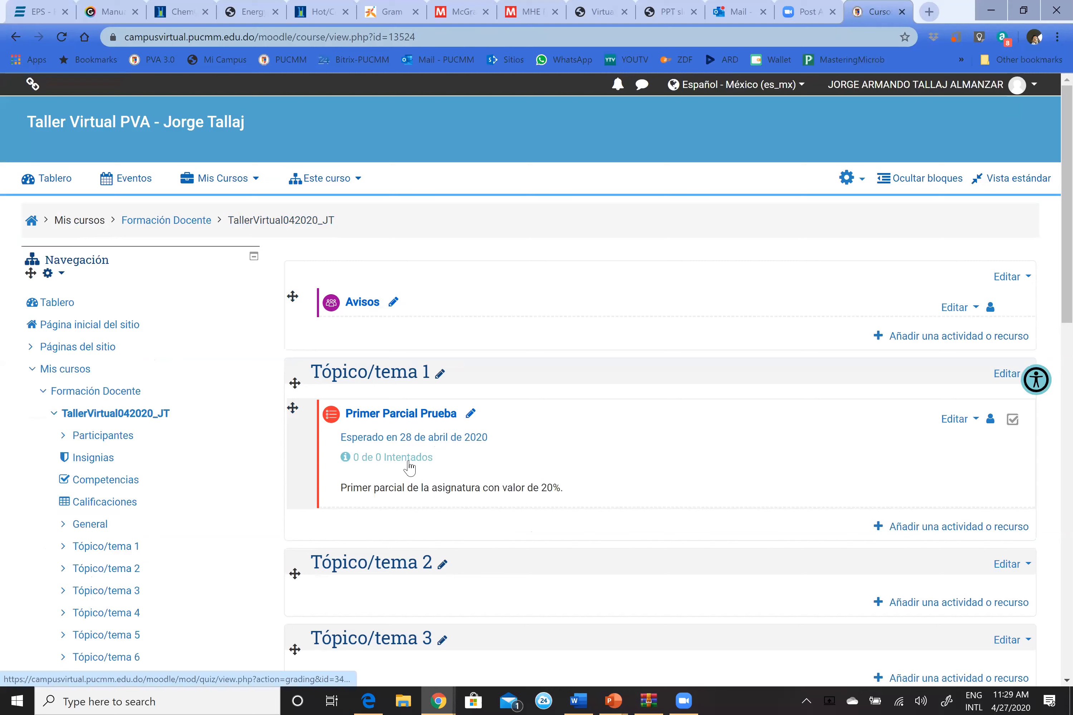
Open the Primer Parcial Prueba attempt summary from the course page, go back to the course, and reopen the summary
left_click(409, 461)
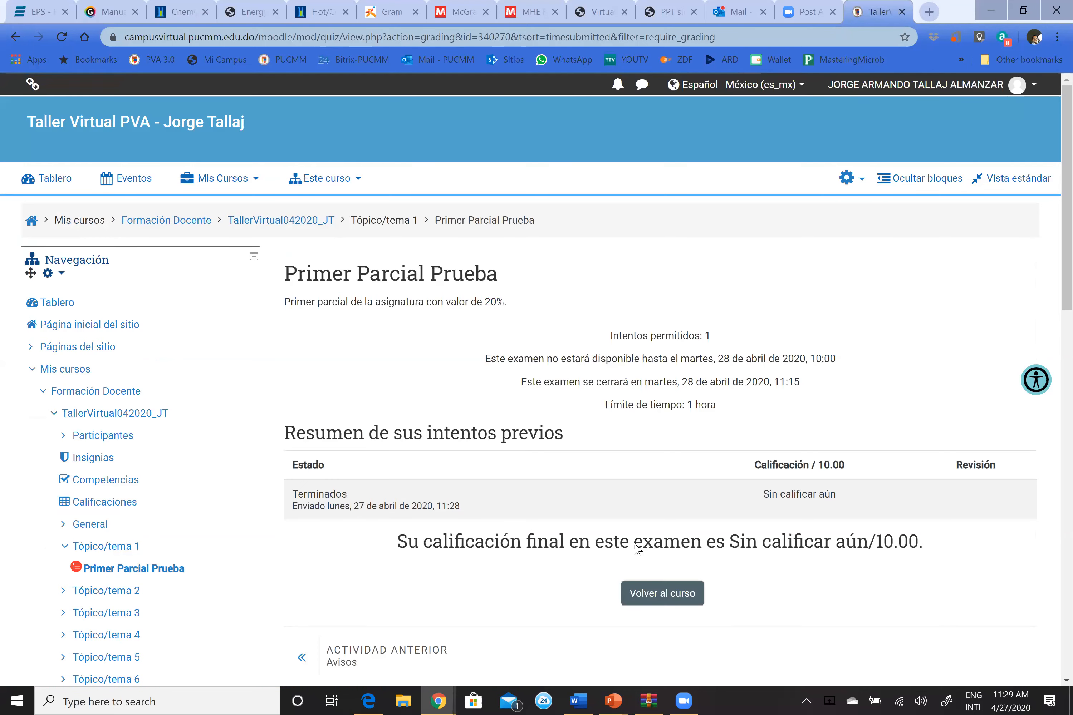
scroll(637, 549, "down", 5)
scroll(638, 547, "up", 5)
left_click(299, 221)
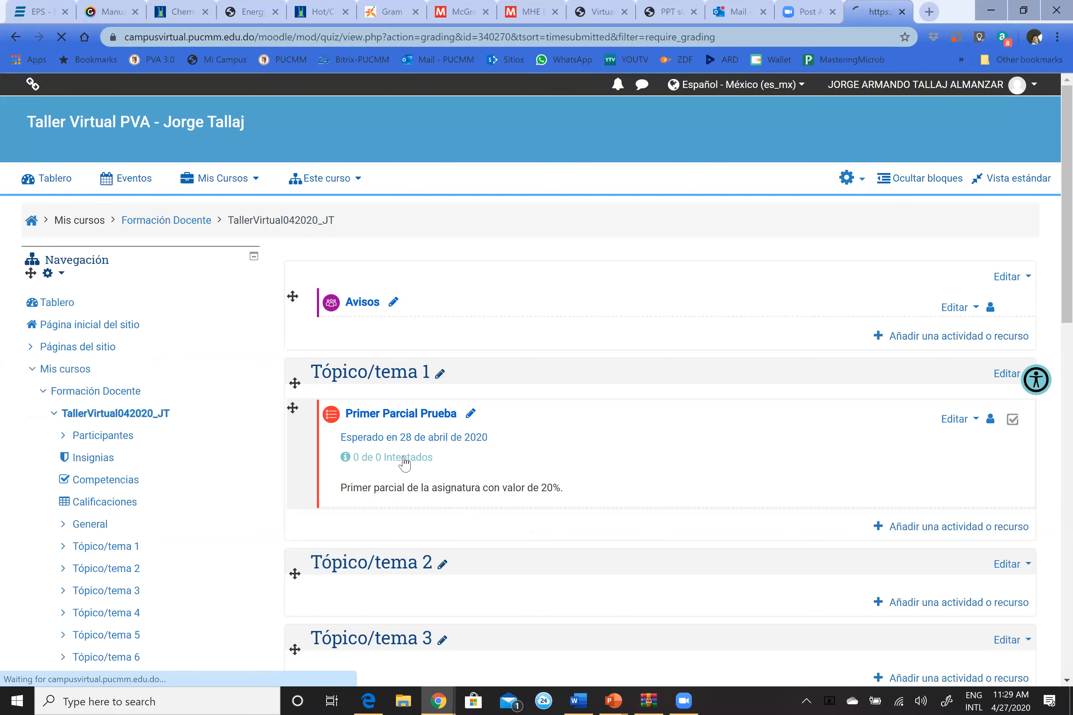
left_click(405, 462)
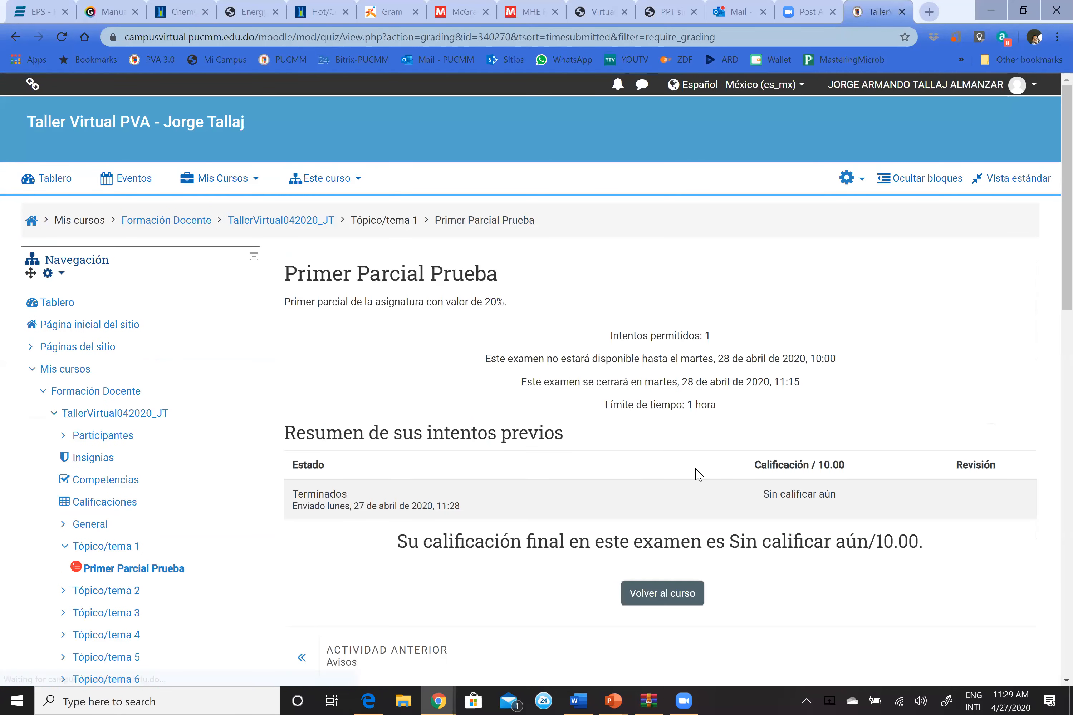
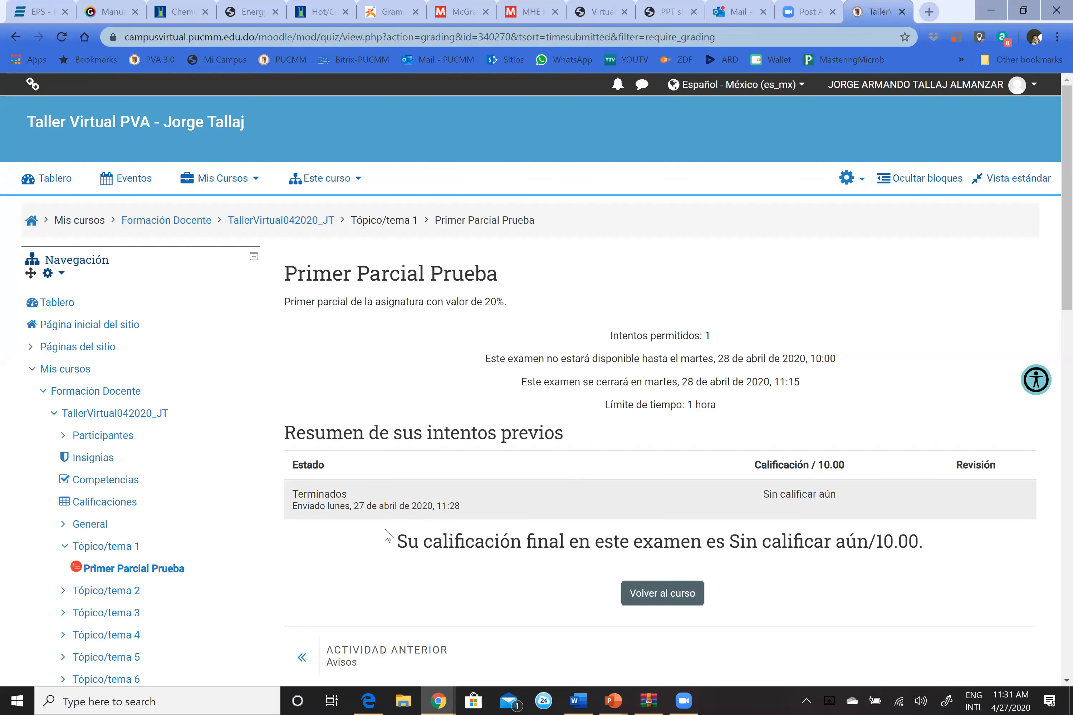
Examine the exam's attempt summary and the exam administration options available for it
scroll(314, 538, "down", 5)
scroll(273, 539, "down", 1)
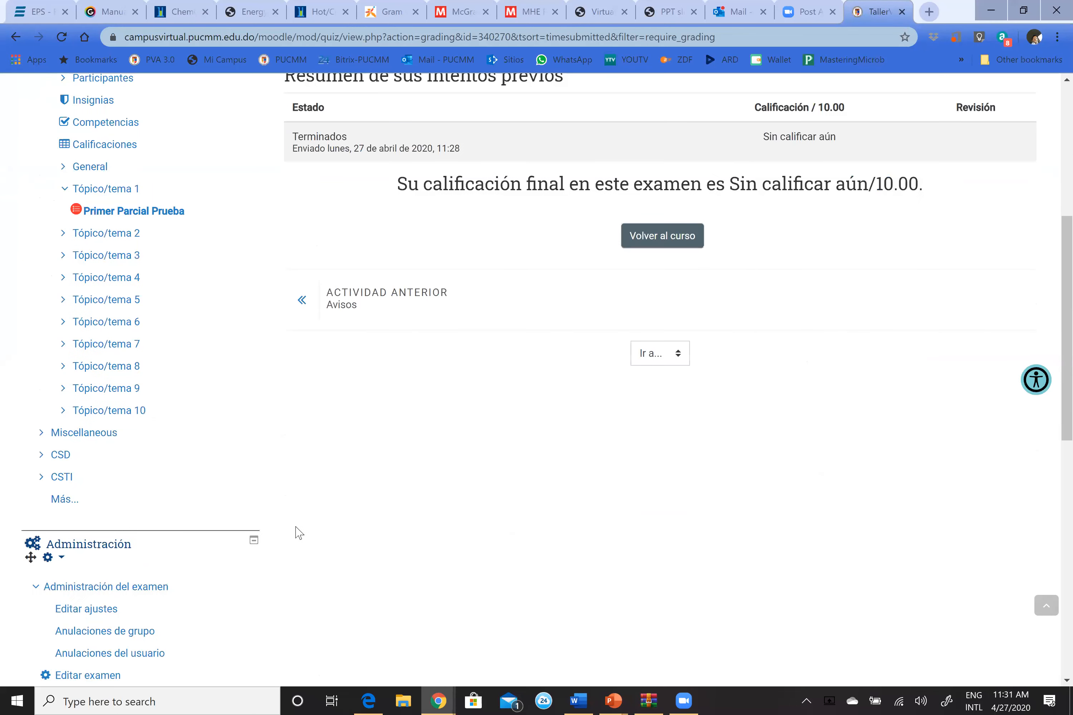
scroll(298, 533, "up", 8)
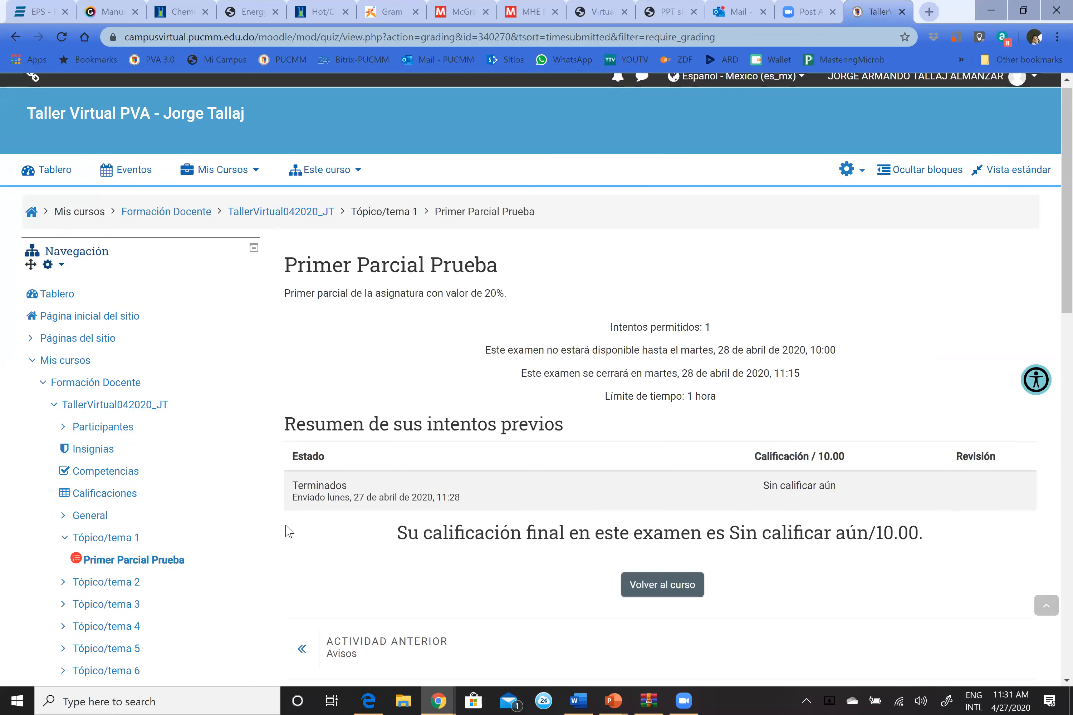
scroll(289, 531, "up", 1)
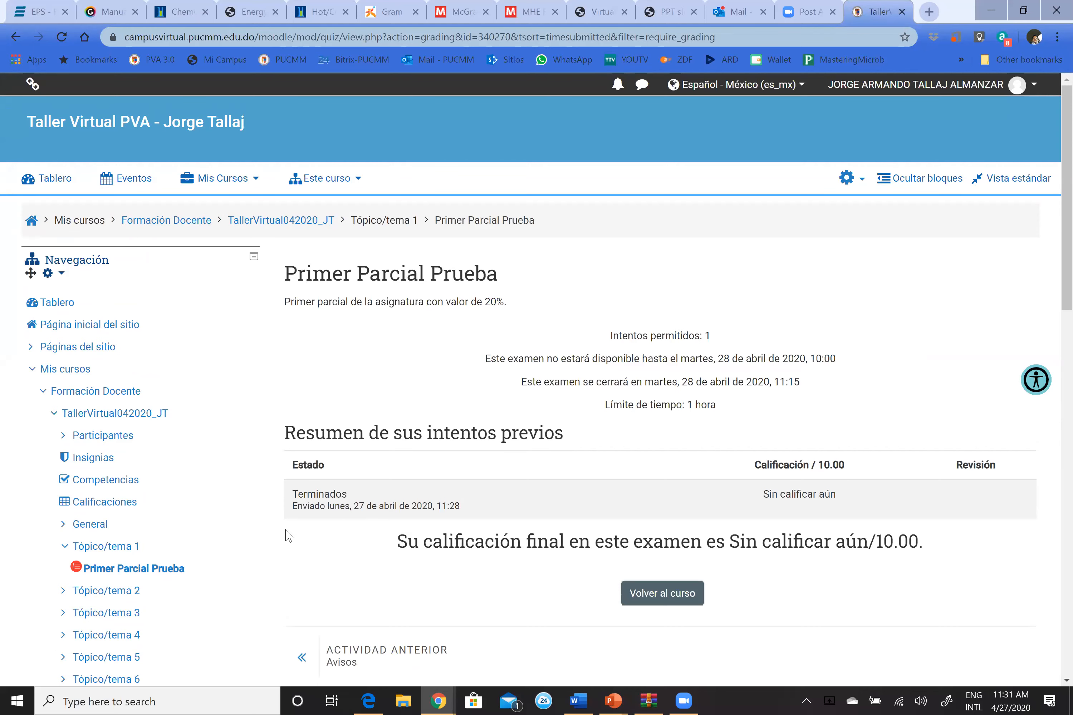
scroll(288, 535, "down", 10)
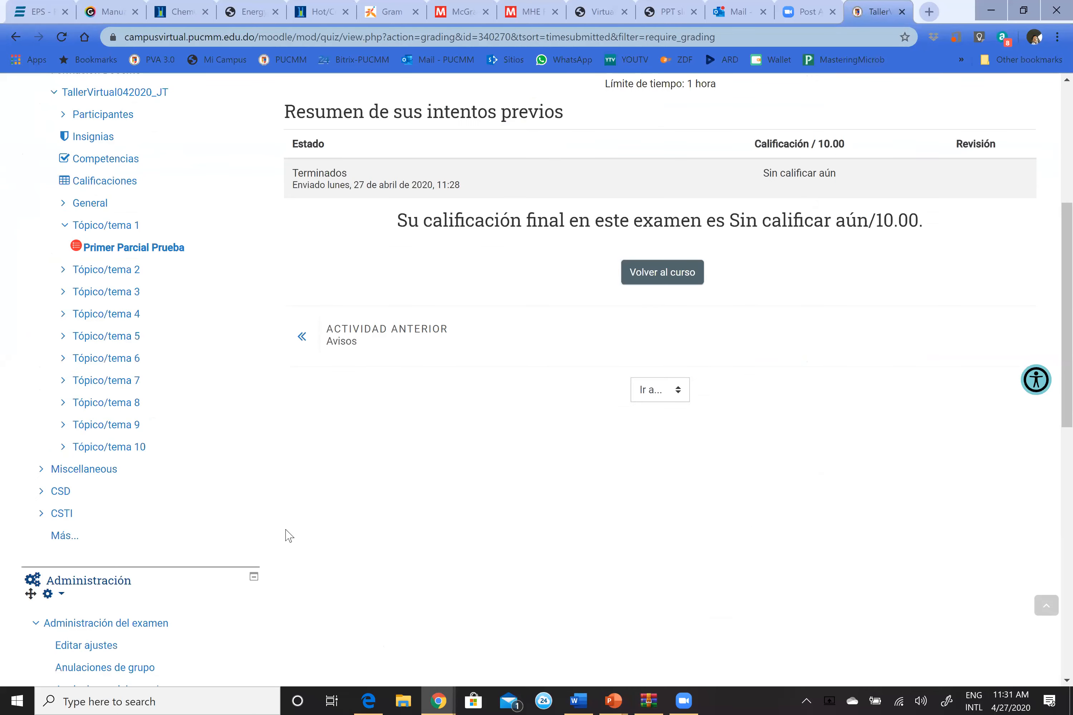
scroll(289, 536, "up", 6)
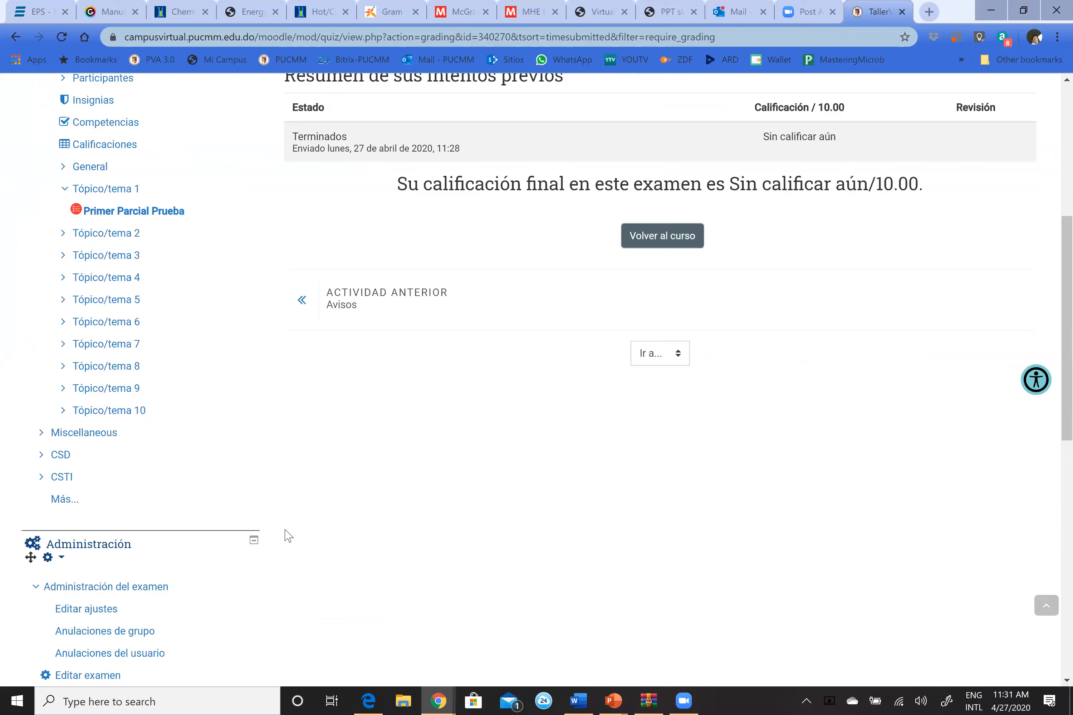
scroll(289, 536, "up", 8)
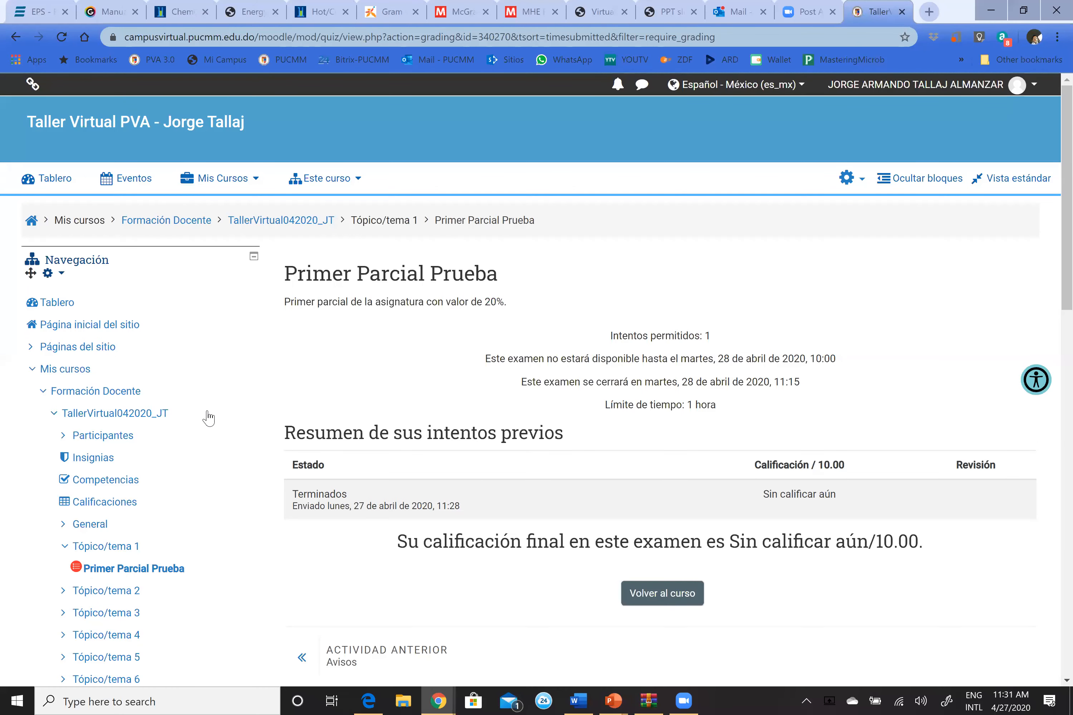
scroll(209, 418, "down", 12)
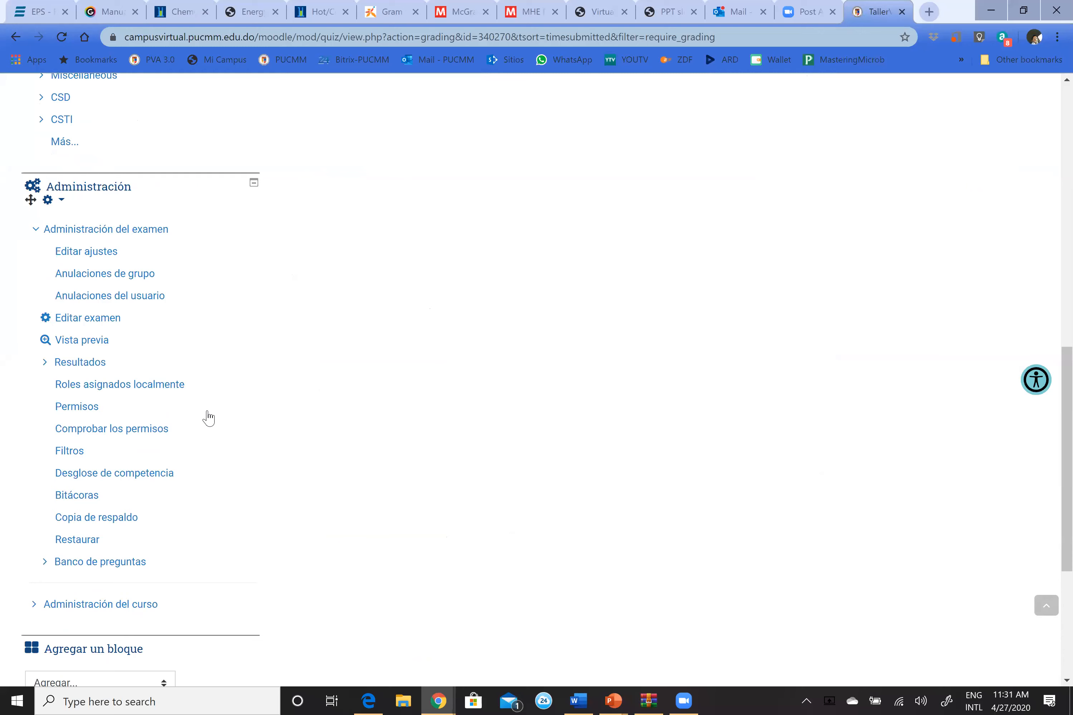
scroll(209, 418, "down", 4)
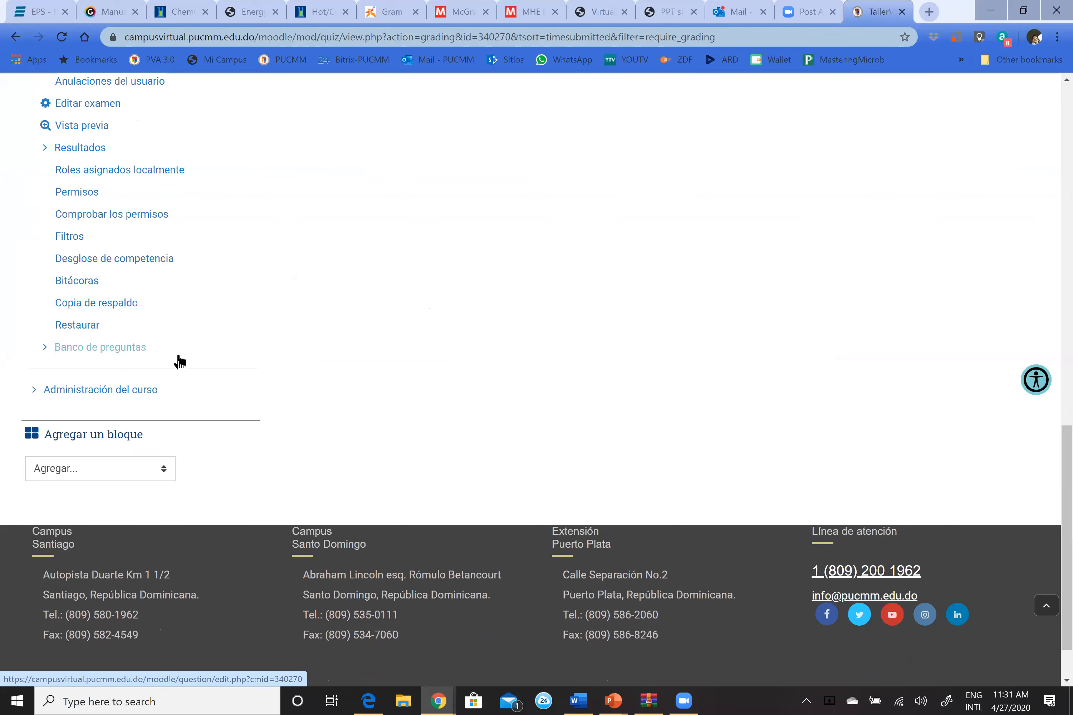
scroll(174, 360, "up", 15)
scroll(115, 277, "up", 2)
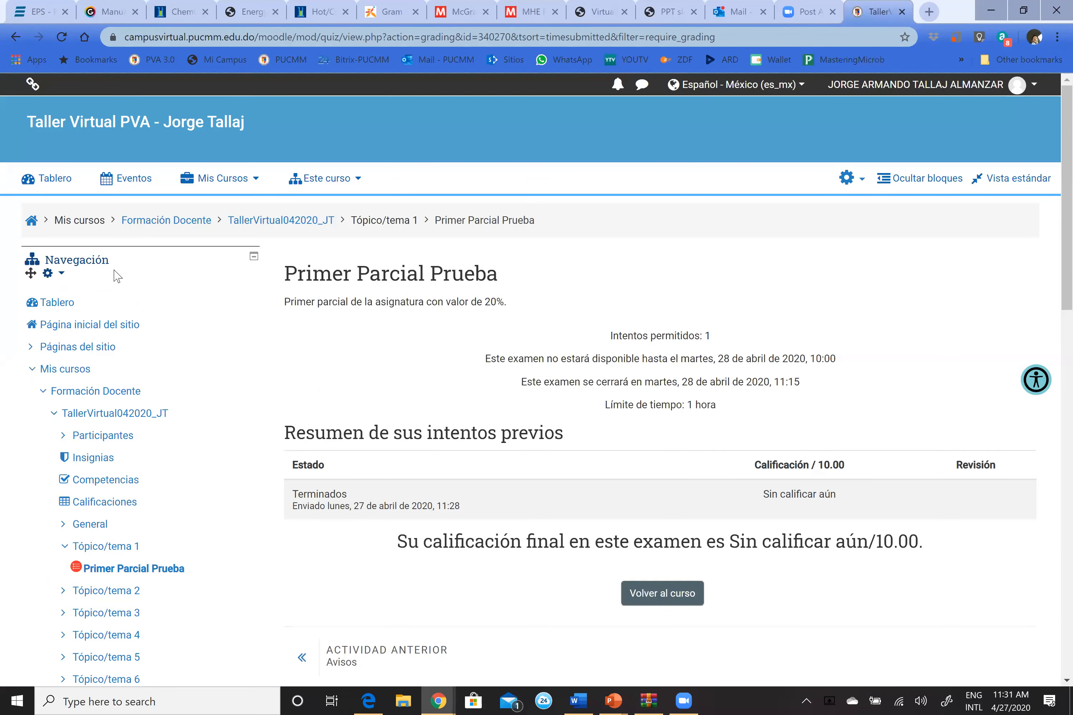
Open the exam's question bank and check which question categories can be selected
scroll(111, 459, "down", 3)
scroll(112, 464, "down", 9)
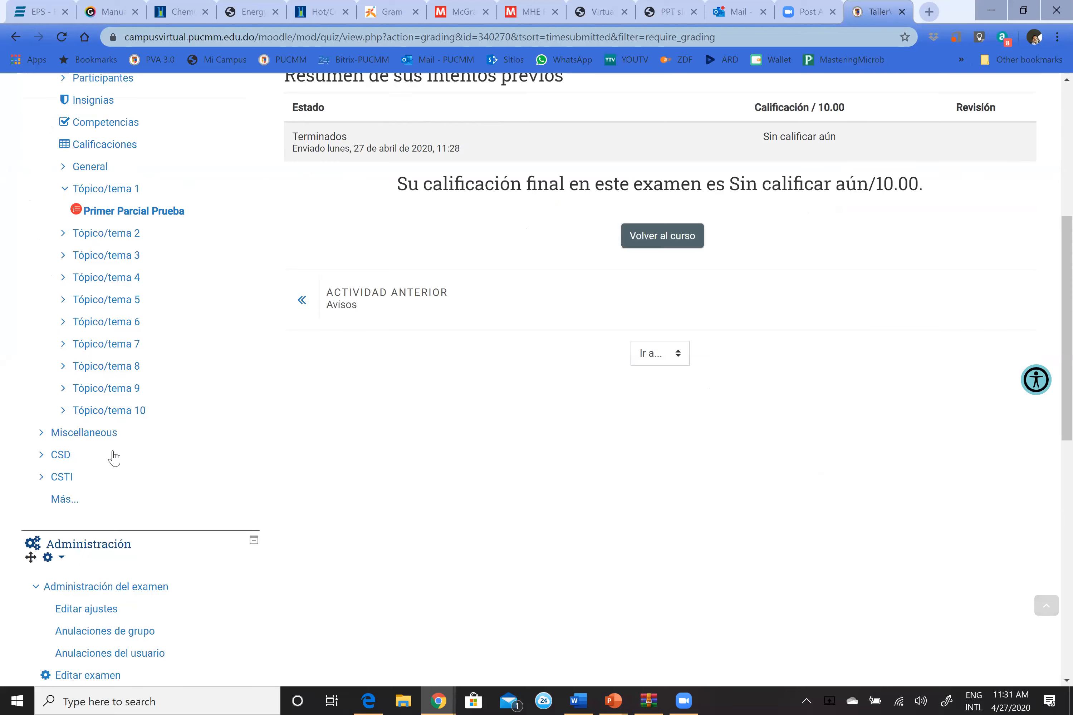
scroll(115, 397, "down", 8)
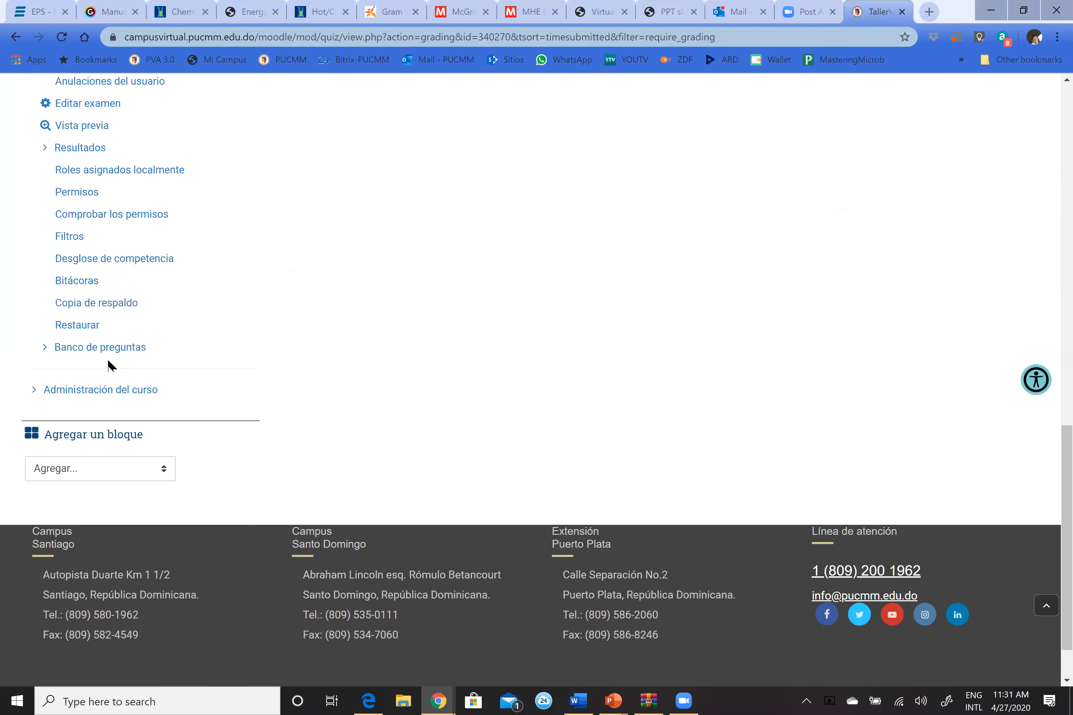
left_click(112, 353)
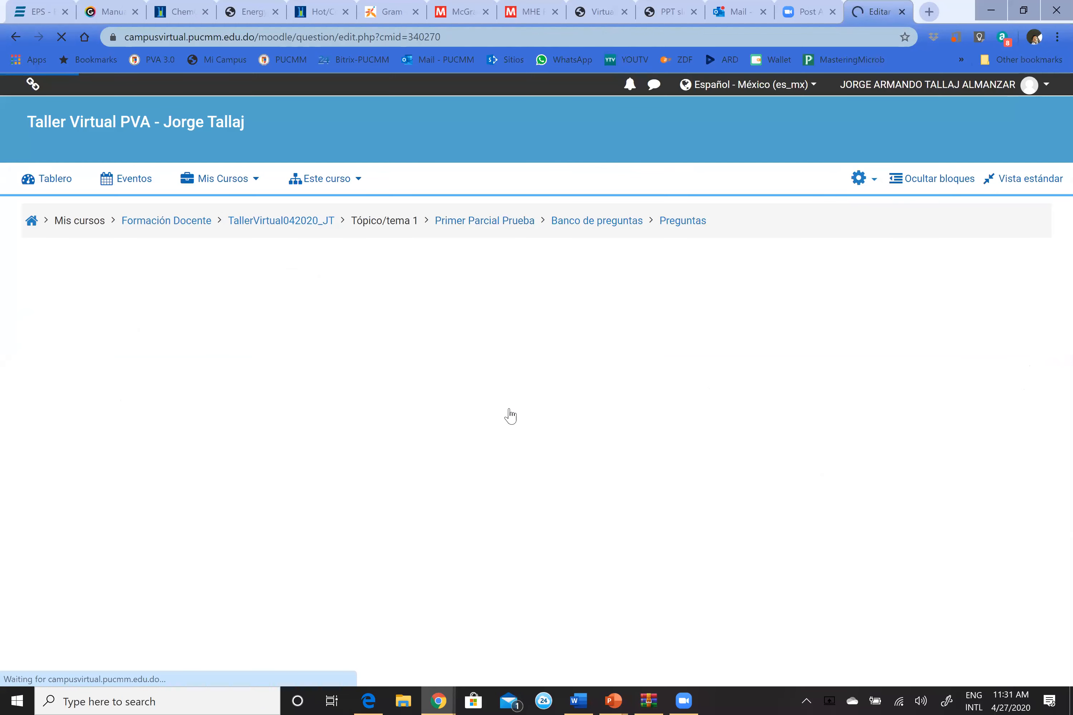
scroll(365, 513, "down", 3)
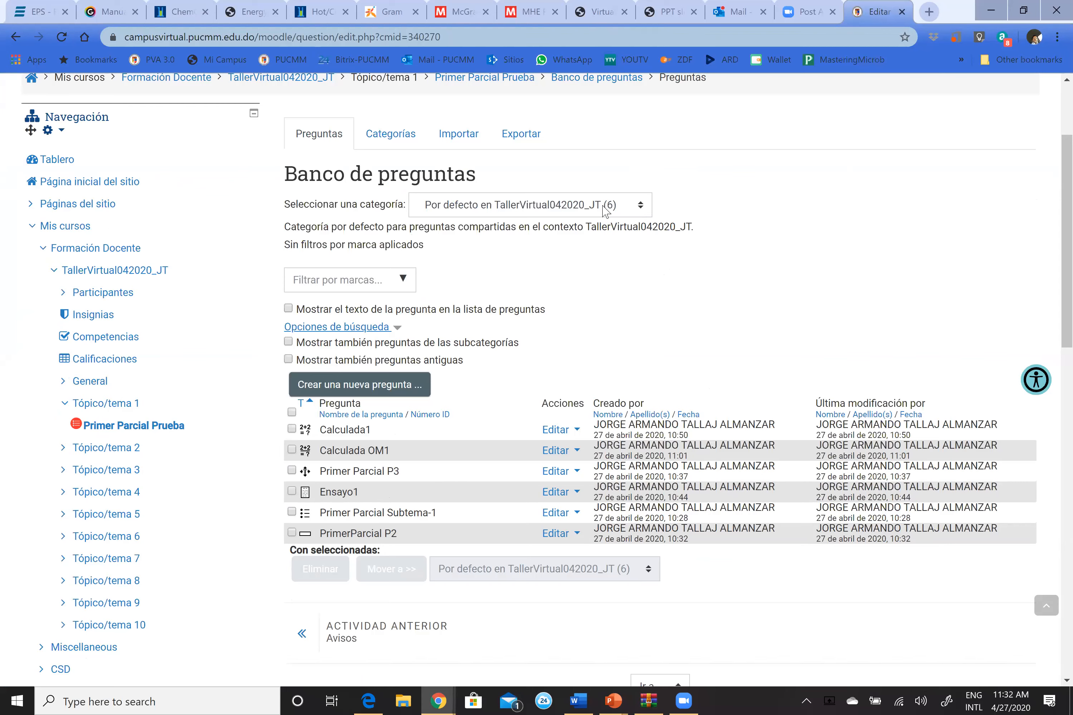
left_click(641, 213)
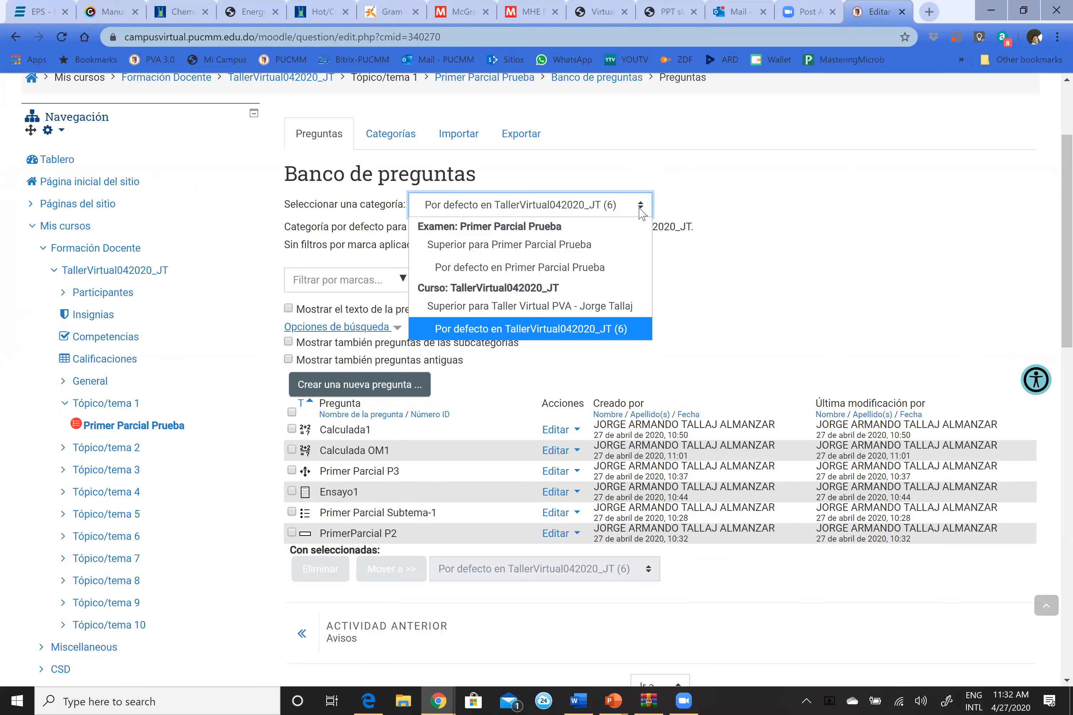
left_click(641, 214)
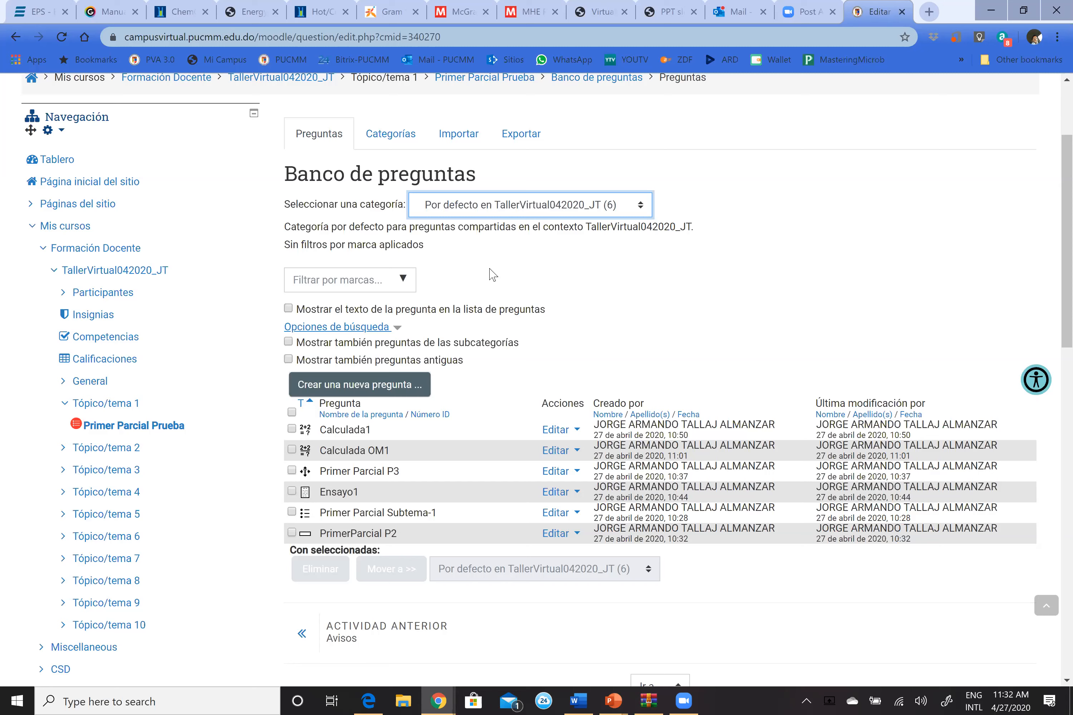
Add a question category named Unidad 1 under the default TallerVirtual042020_JT category
left_click(399, 146)
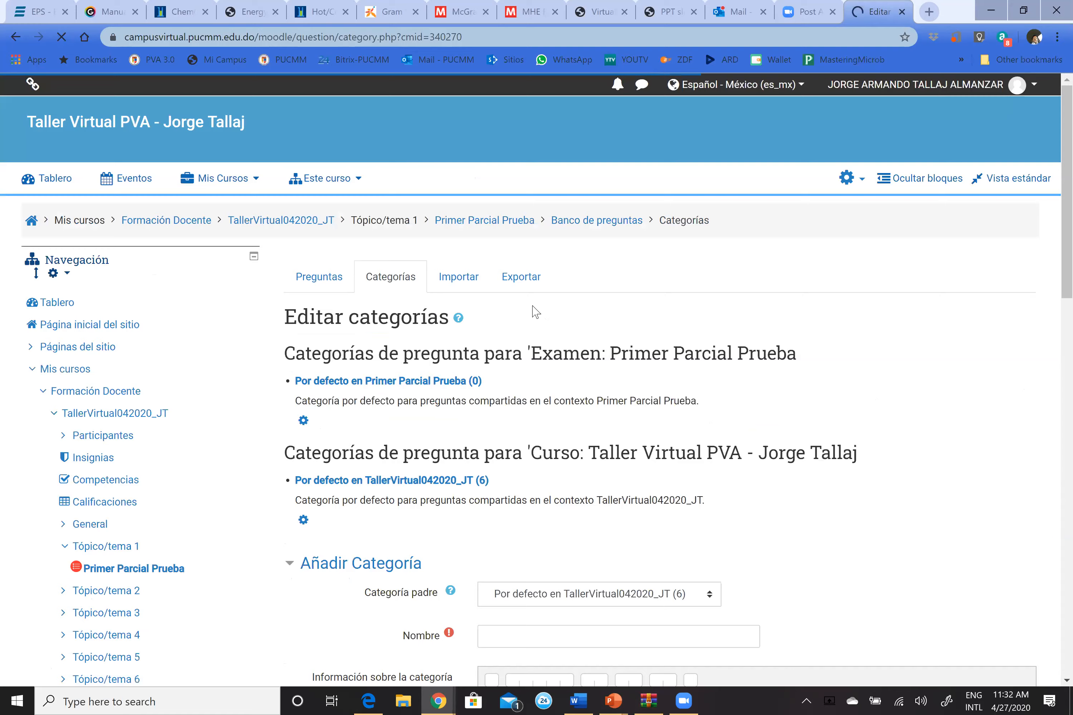
scroll(536, 323, "down", 5)
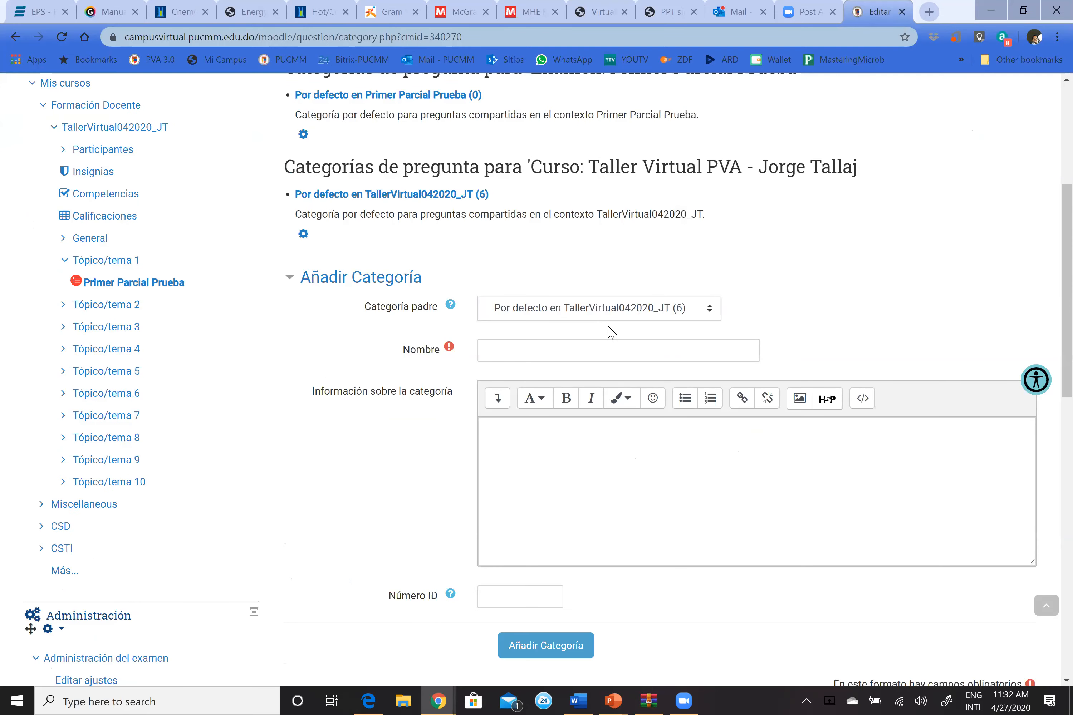
left_click(552, 351)
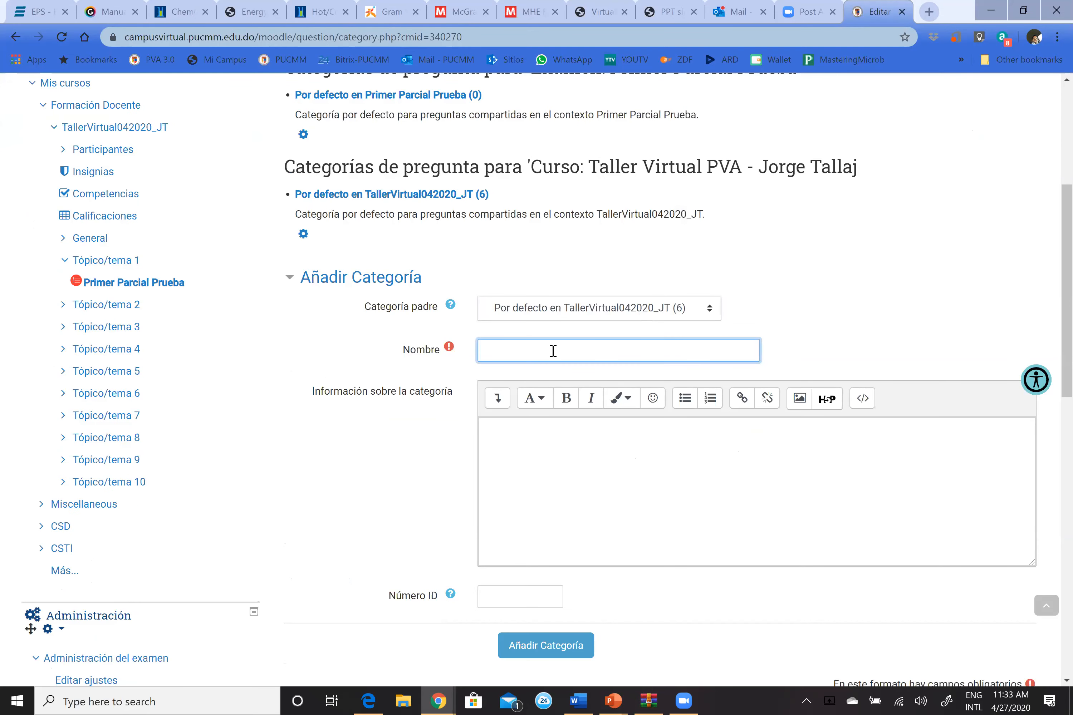
type("Unidad 1")
left_click(535, 651)
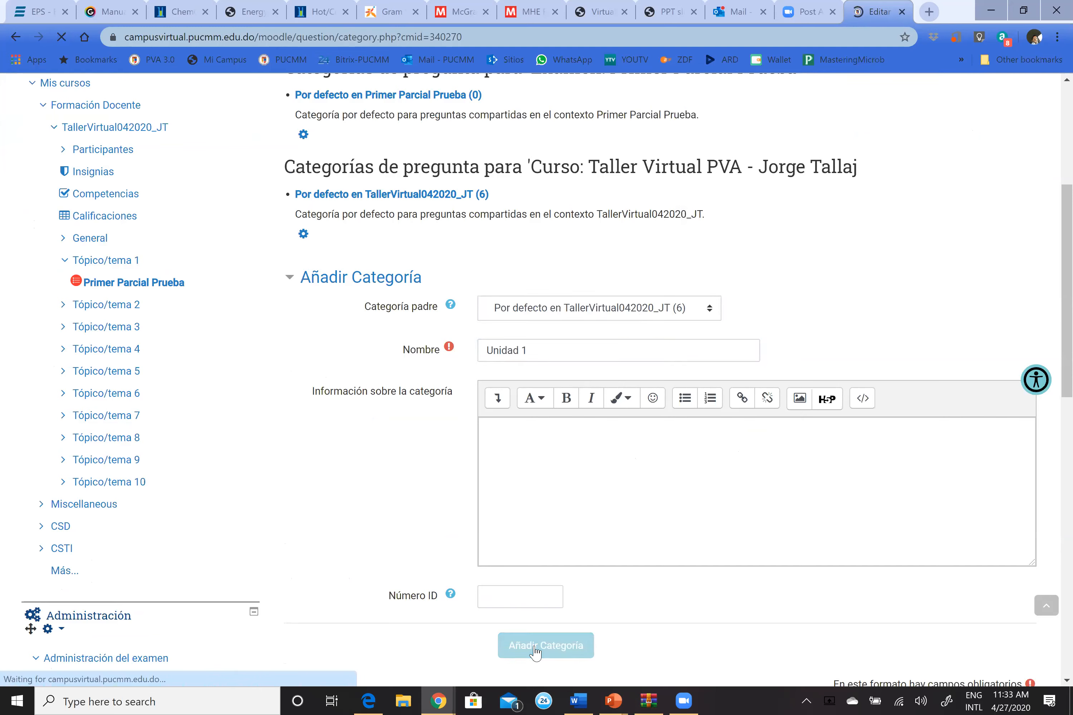
Add a second question category named Unidad 2 under the same default course category
scroll(535, 383, "down", 5)
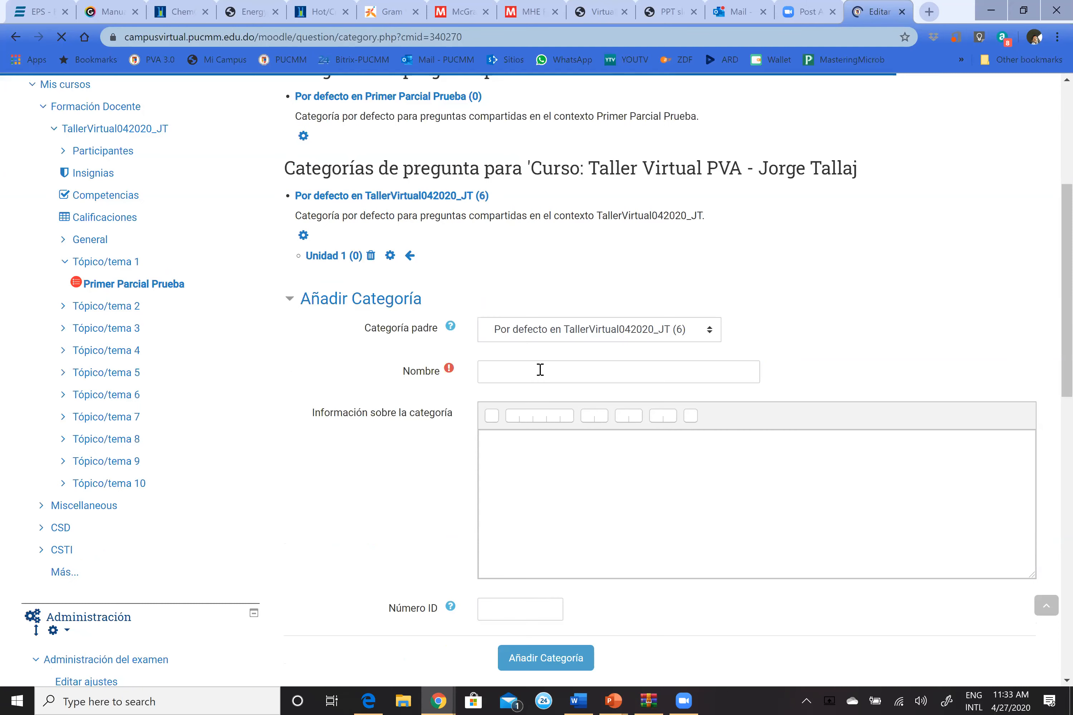
left_click(540, 370)
type("Unidad 2")
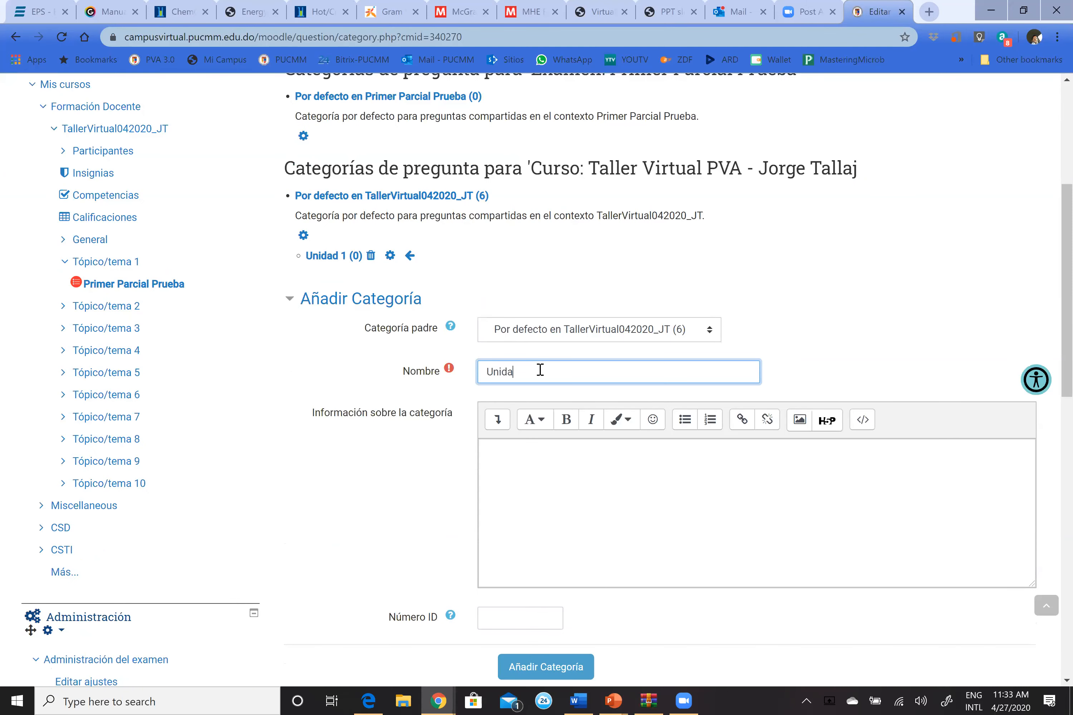
left_click(530, 665)
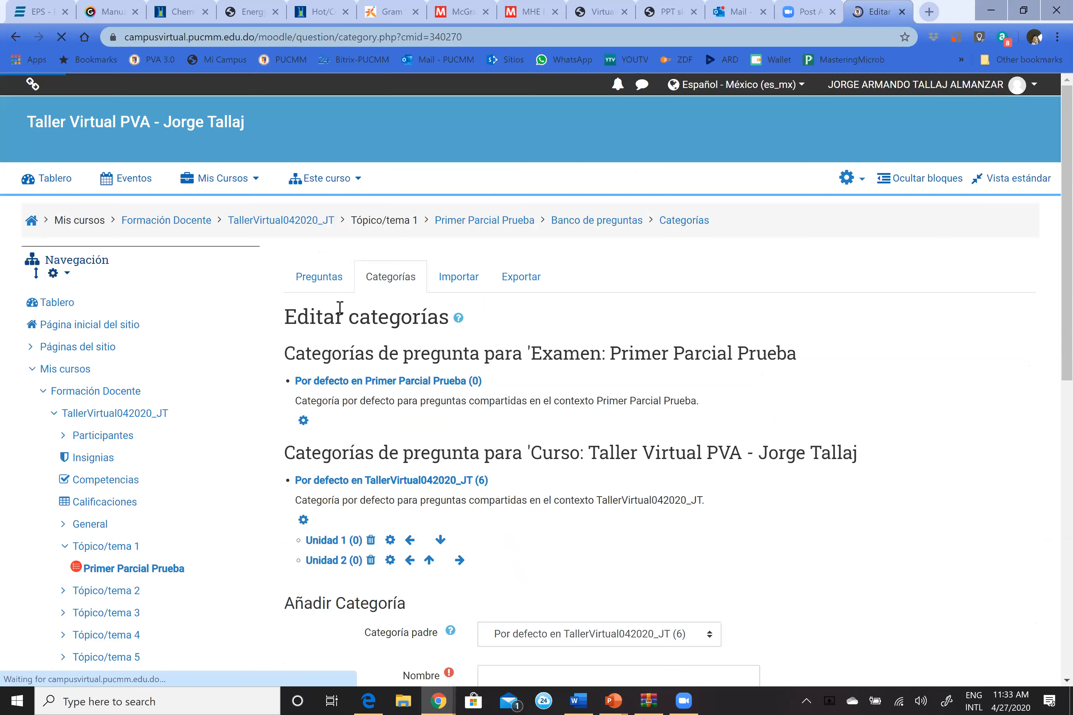
Show the Unidad 1 category in the question bank and start a new Falso/Verdadero question in it
left_click(326, 283)
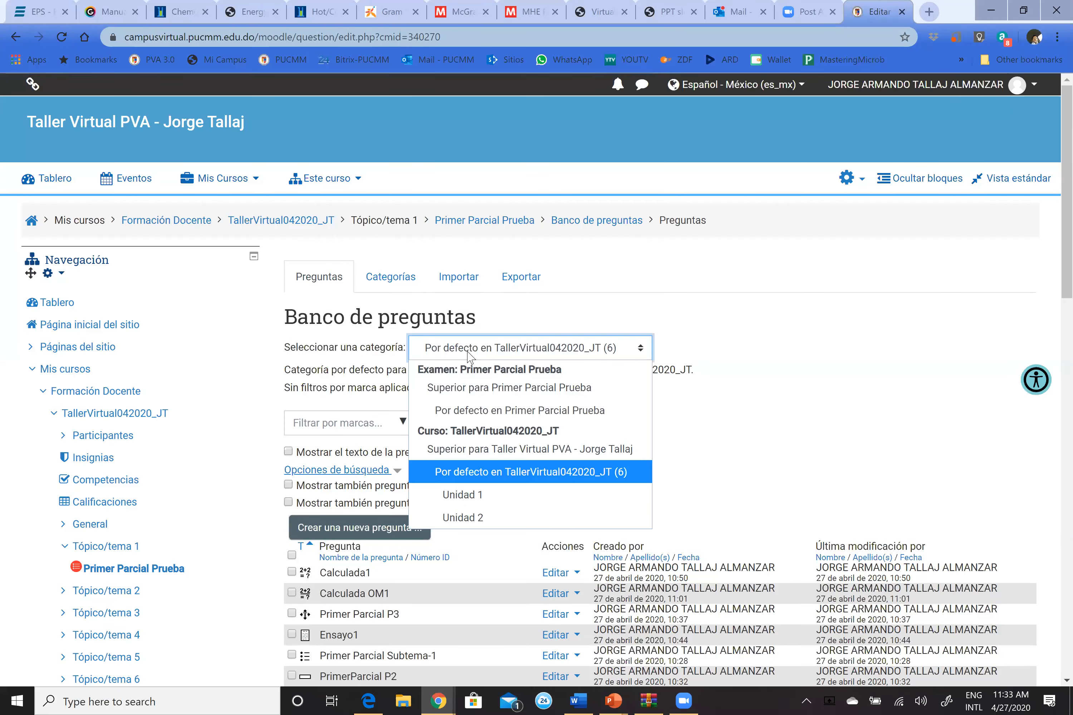
left_click(476, 500)
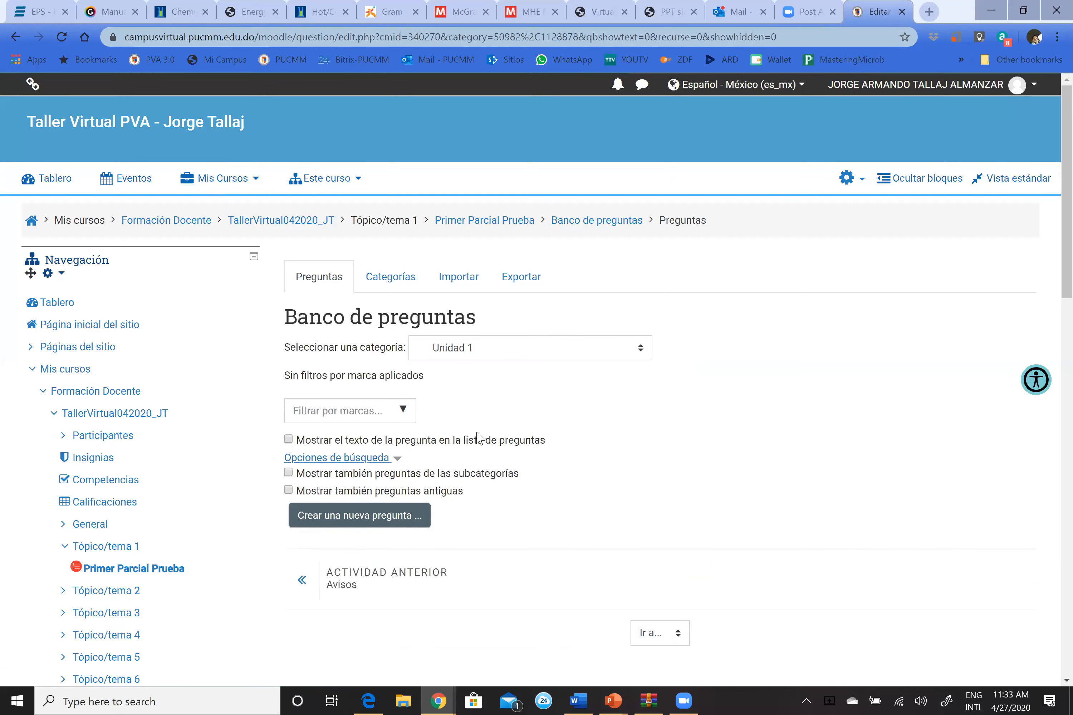
left_click(389, 515)
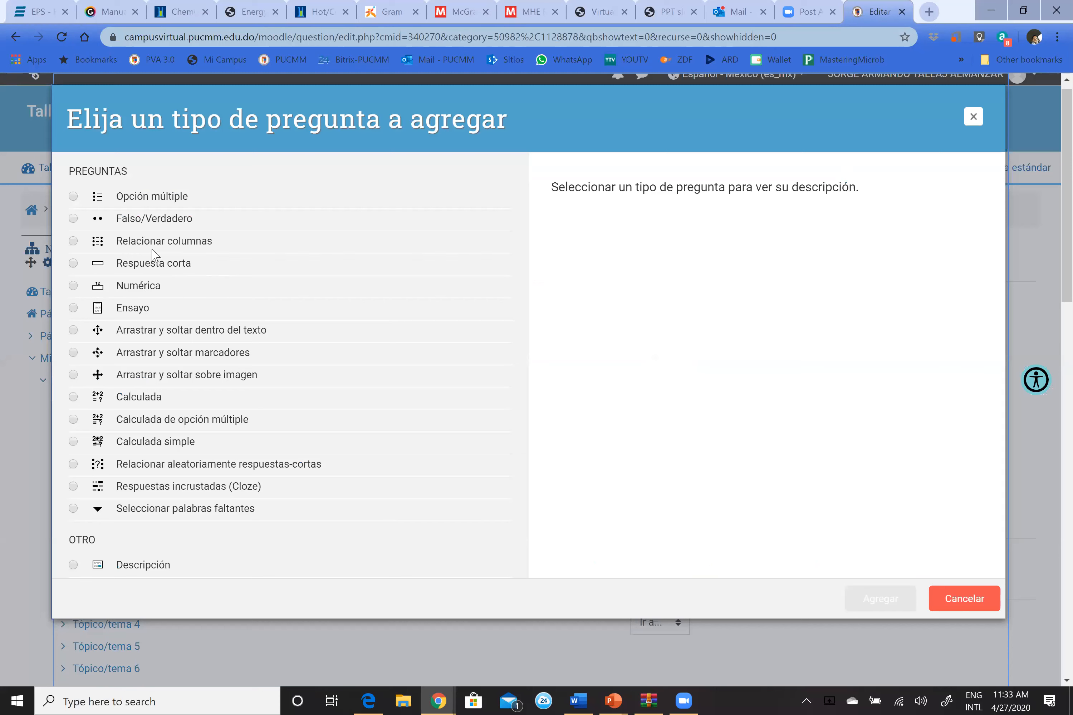
left_click(155, 200)
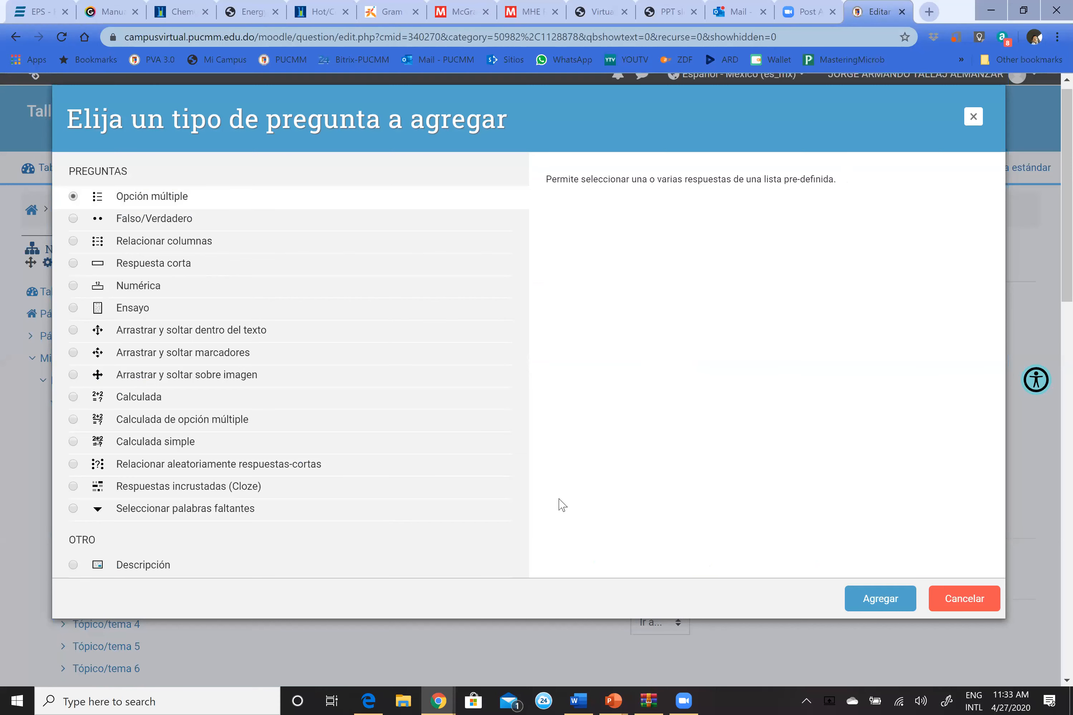
left_click(133, 221)
left_click(852, 598)
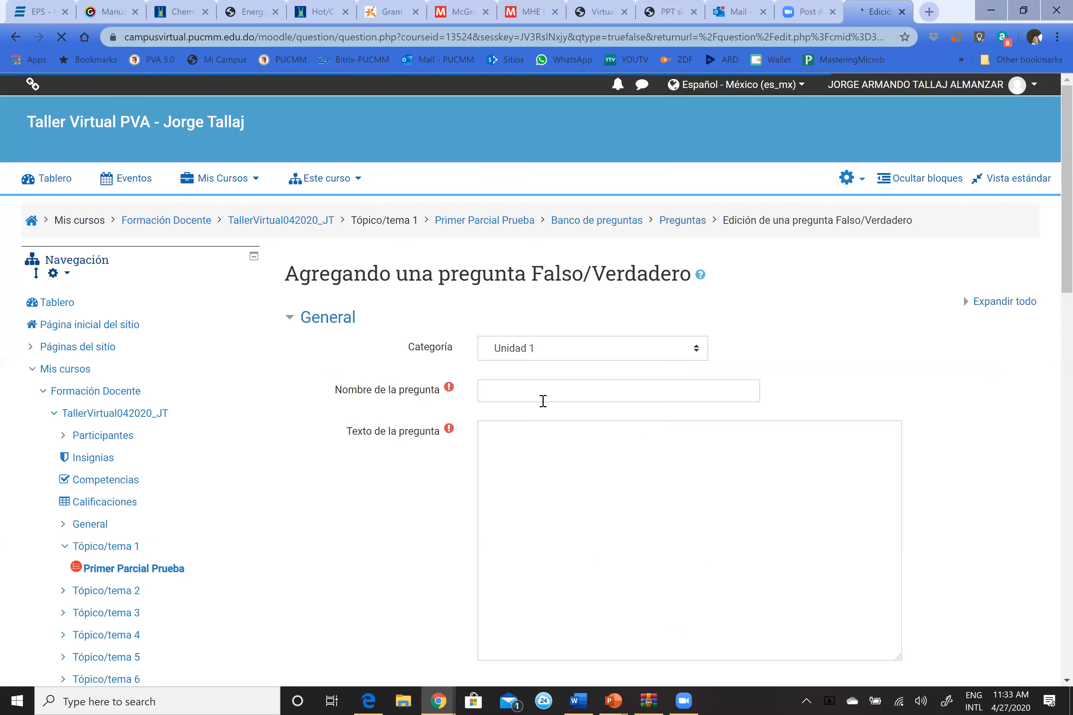
Name the true/false question U1-1 and enter "Duarte falleció en Venezuela" as its question text
scroll(545, 452, "down", 3)
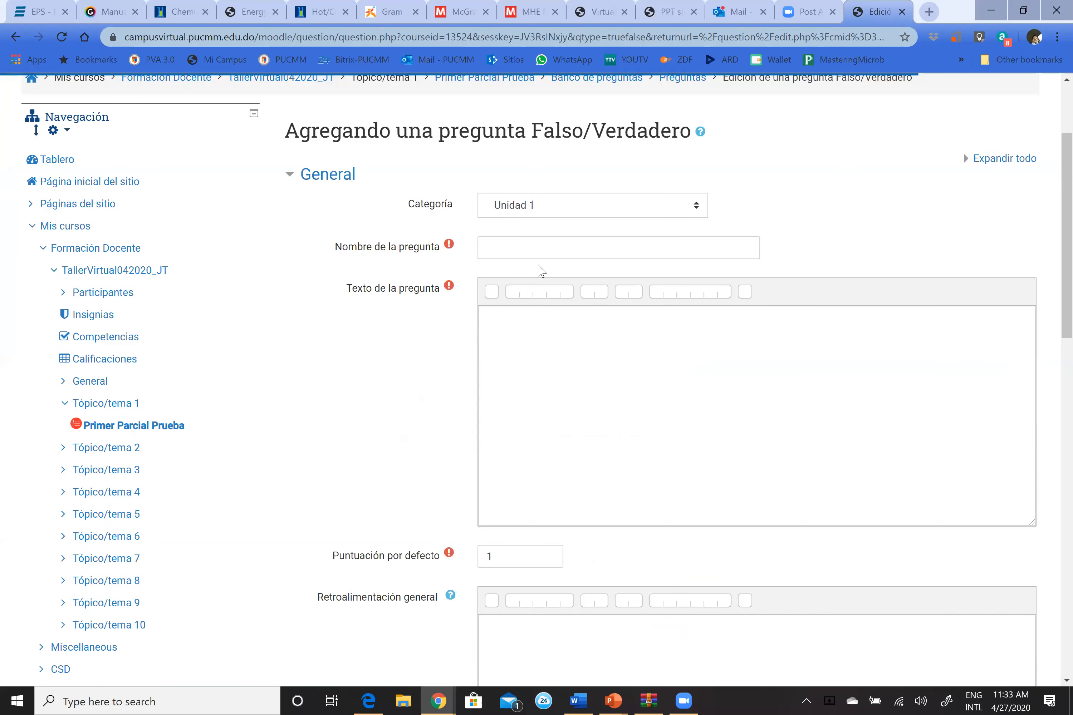
left_click(545, 248)
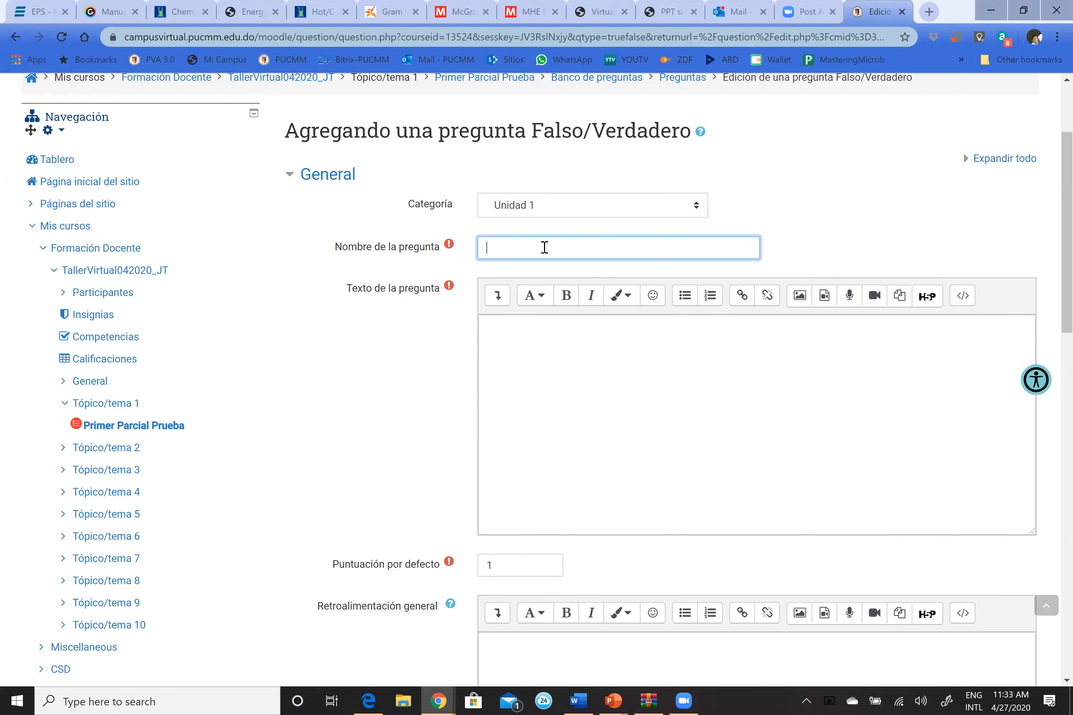
type("U1-1")
left_click(583, 336)
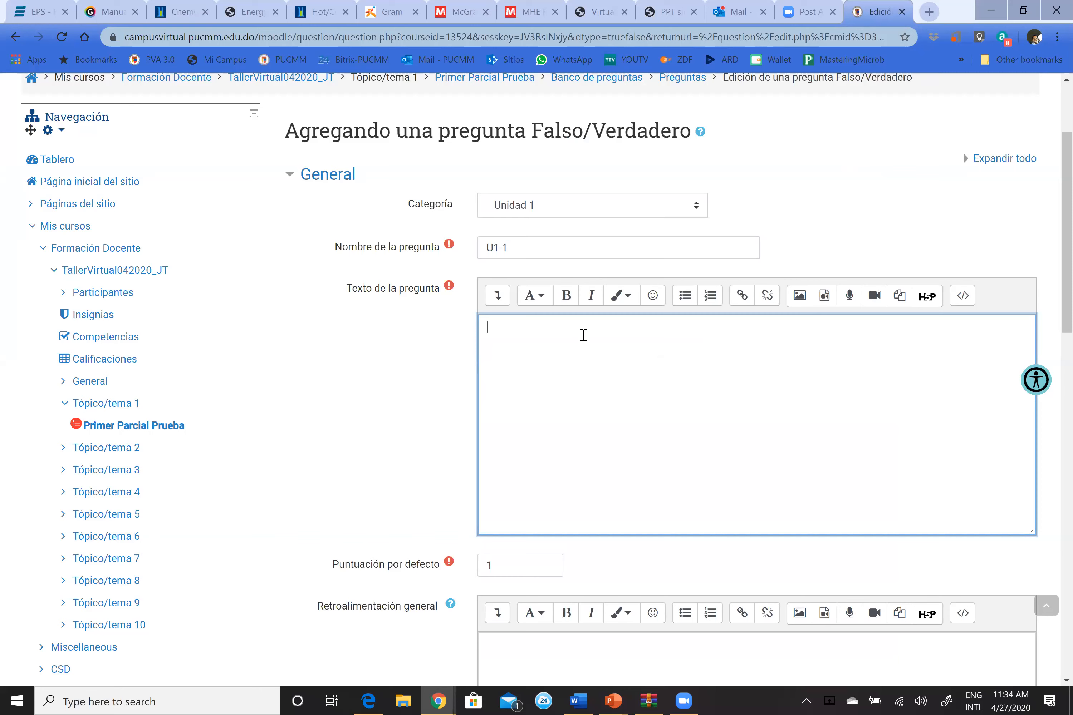
type("Duarte fale")
key("BackSpace")
type("lleció en Vne")
key("BackSpace")
key("BackSpace")
type("enezuela")
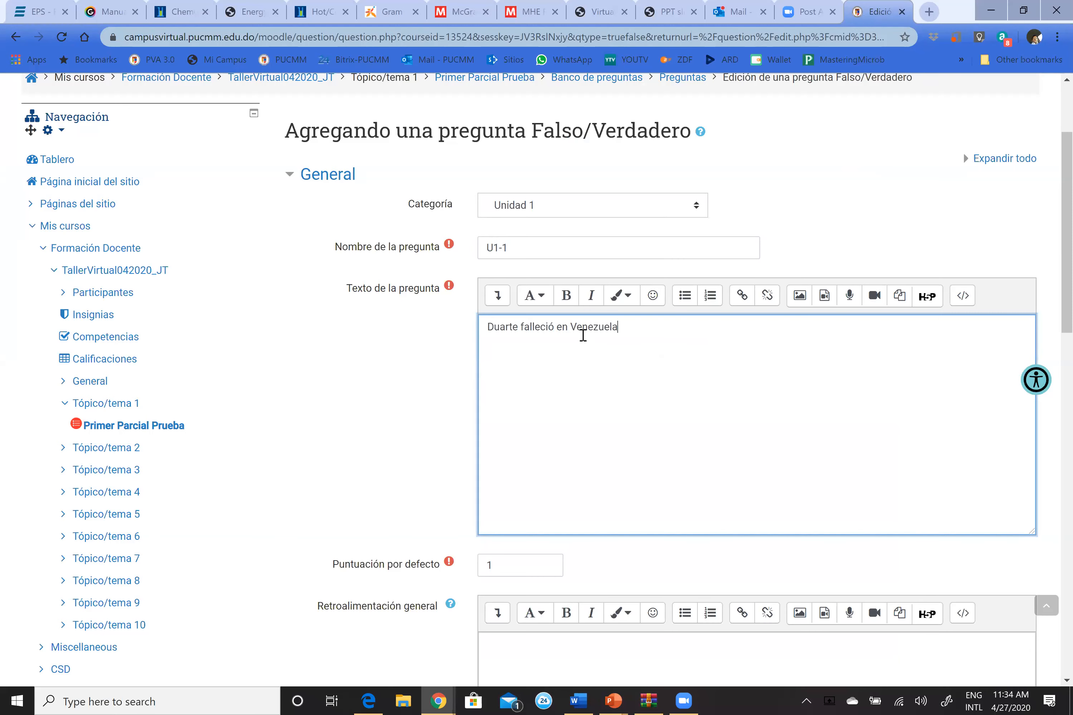
End the question text with a period and set the question's correct answer to Verdadero
type(".")
scroll(578, 391, "down", 10)
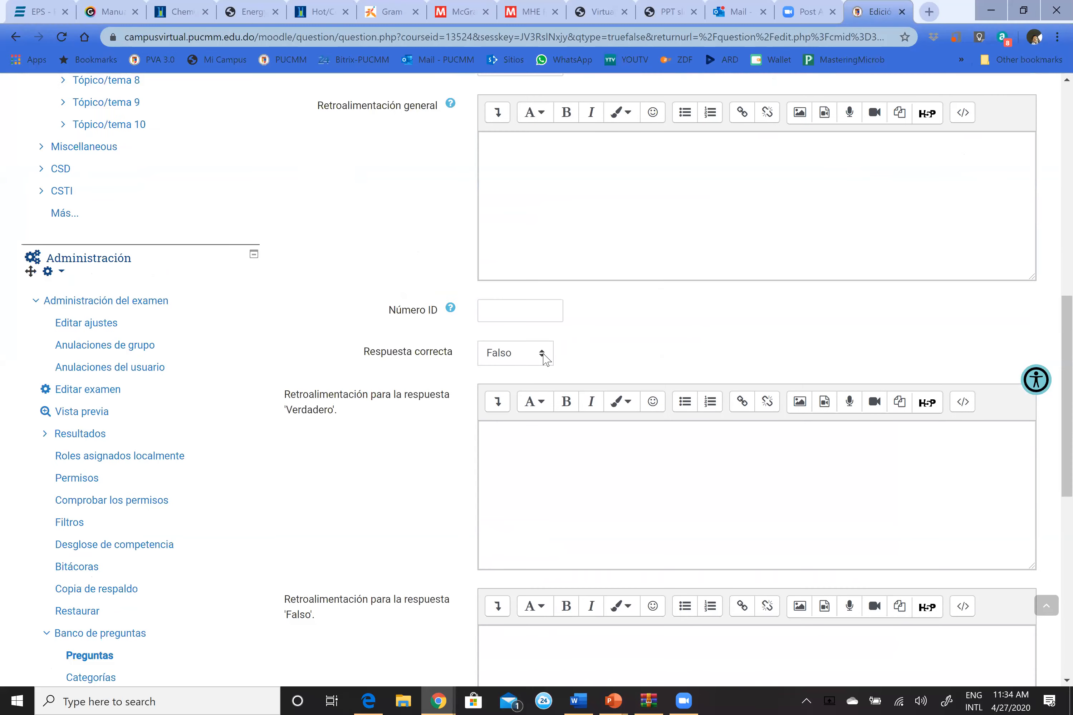
left_click(542, 356)
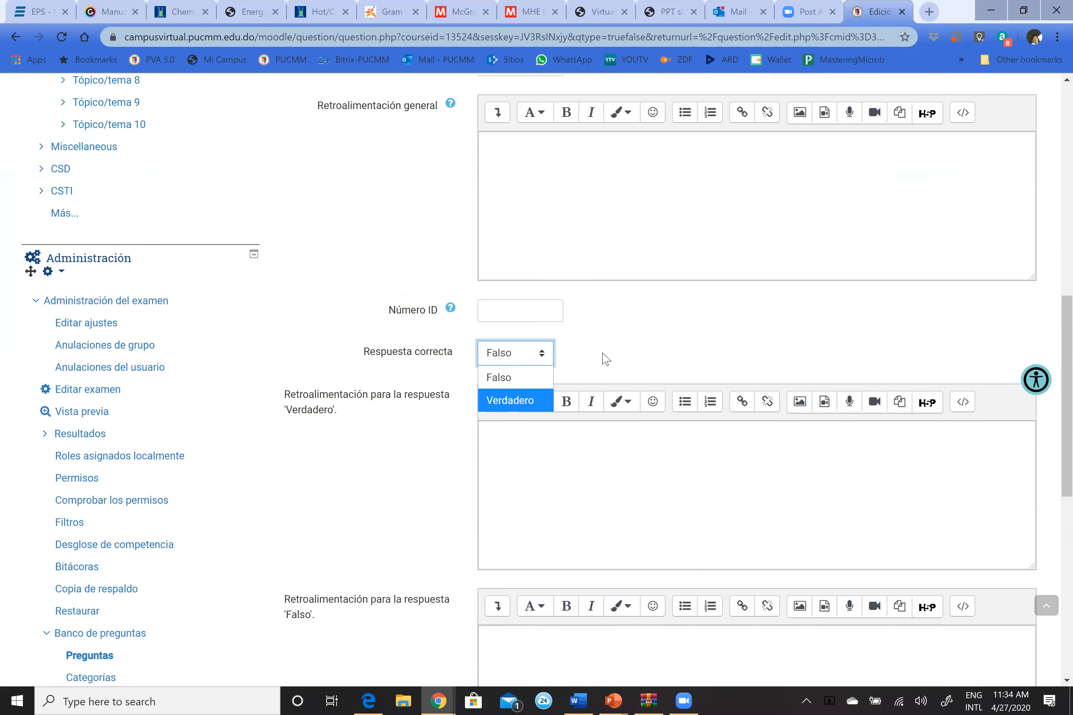
left_click(545, 400)
Enter "Es correcto, Juan Pablo Duarte murió en Venezuela en 1876." as the feedback for the Verdadero answer
left_click(564, 444)
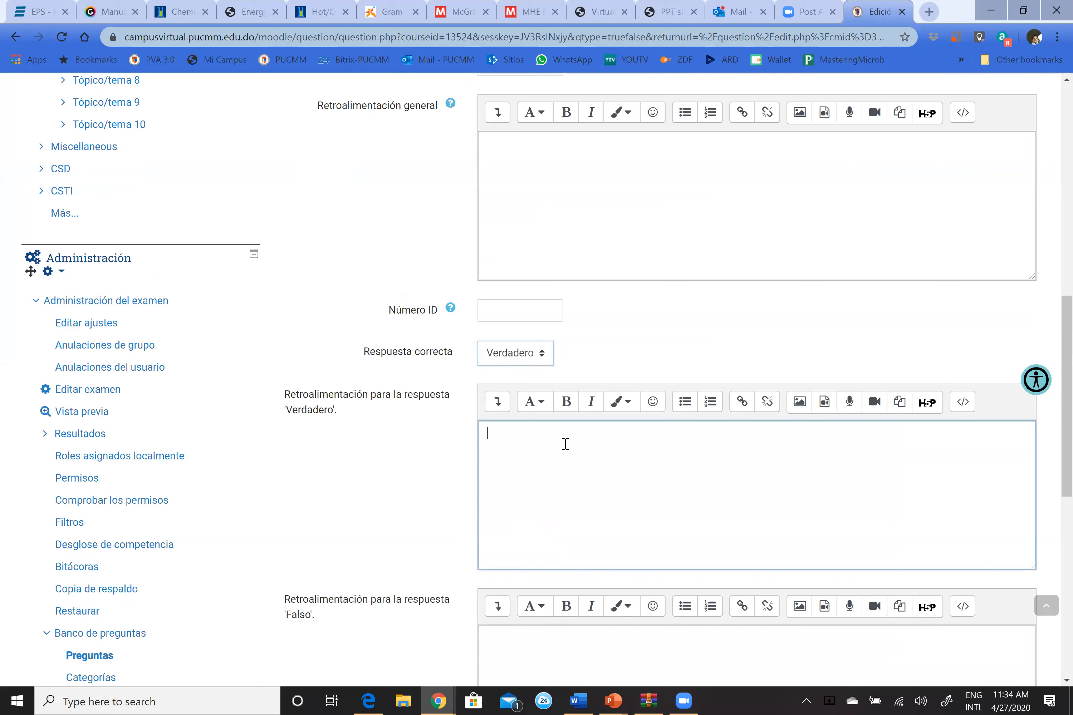
scroll(524, 249, "down", 4)
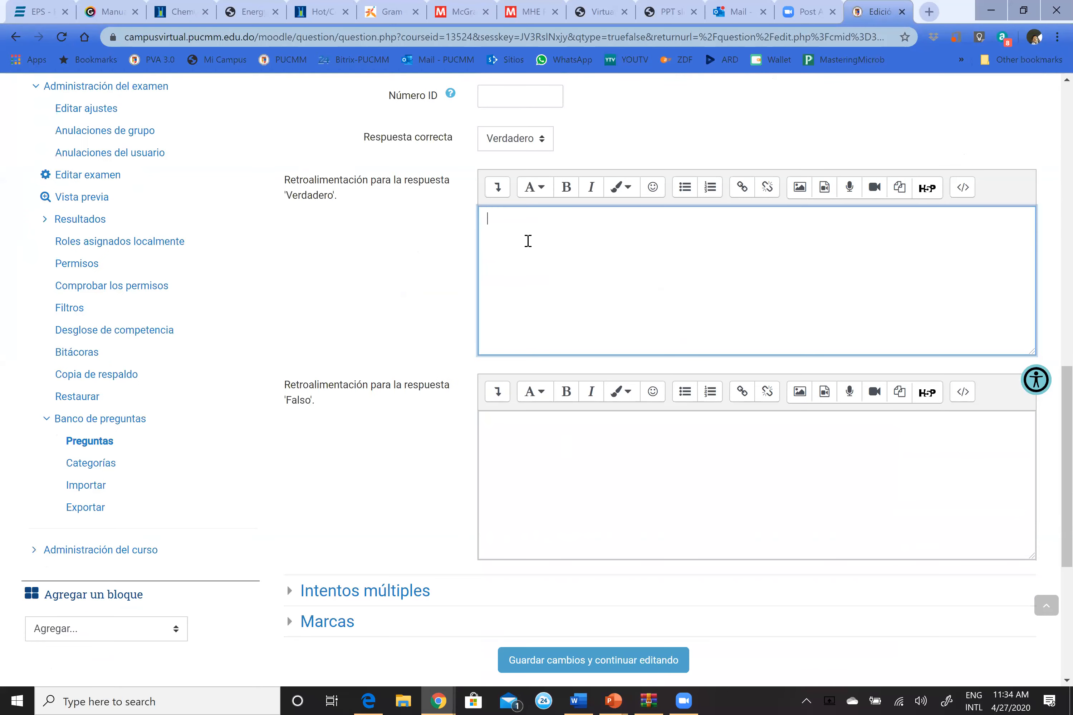
type("Es correcto, Juan Pablo Duarte murió en")
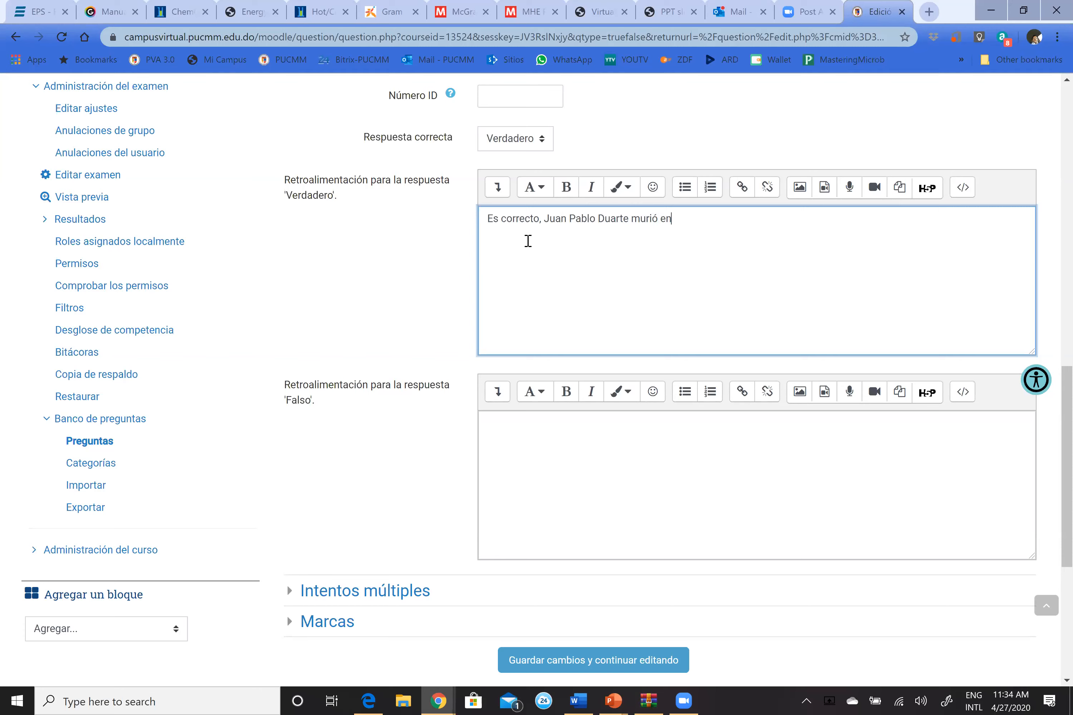
type(" Venezuela en 1876.")
Copy the Verdadero feedback into the Falso answer's feedback and change "correcto" to "incorrecto" there
left_click(558, 437)
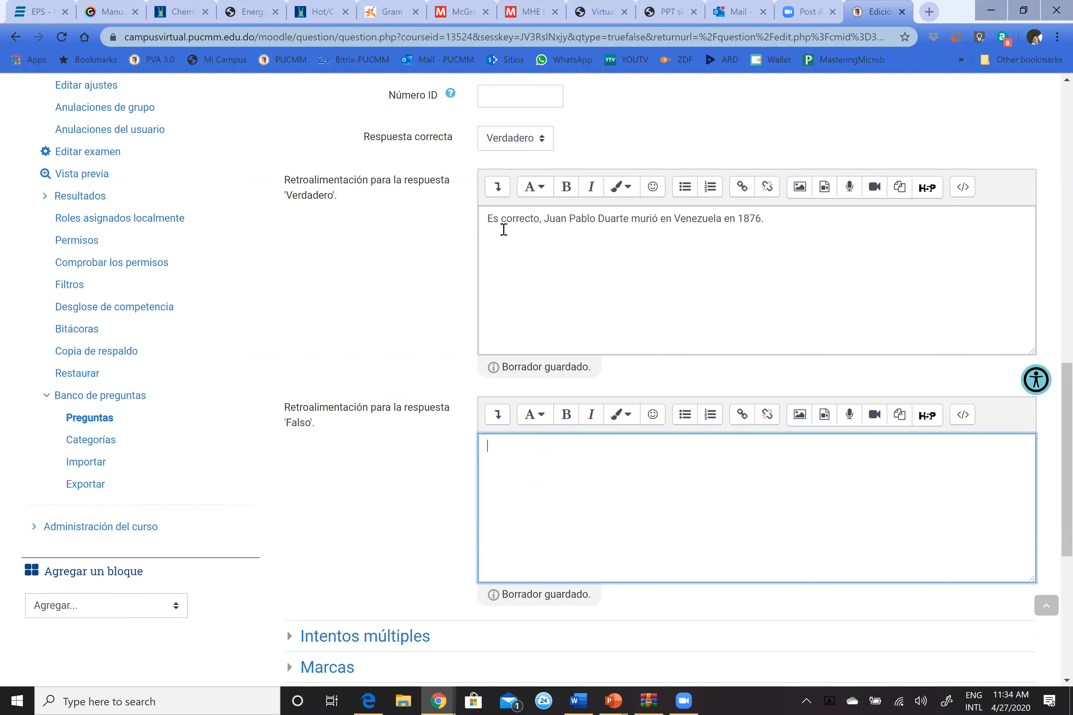
left_click_drag(489, 219, 744, 231)
right_click(743, 226)
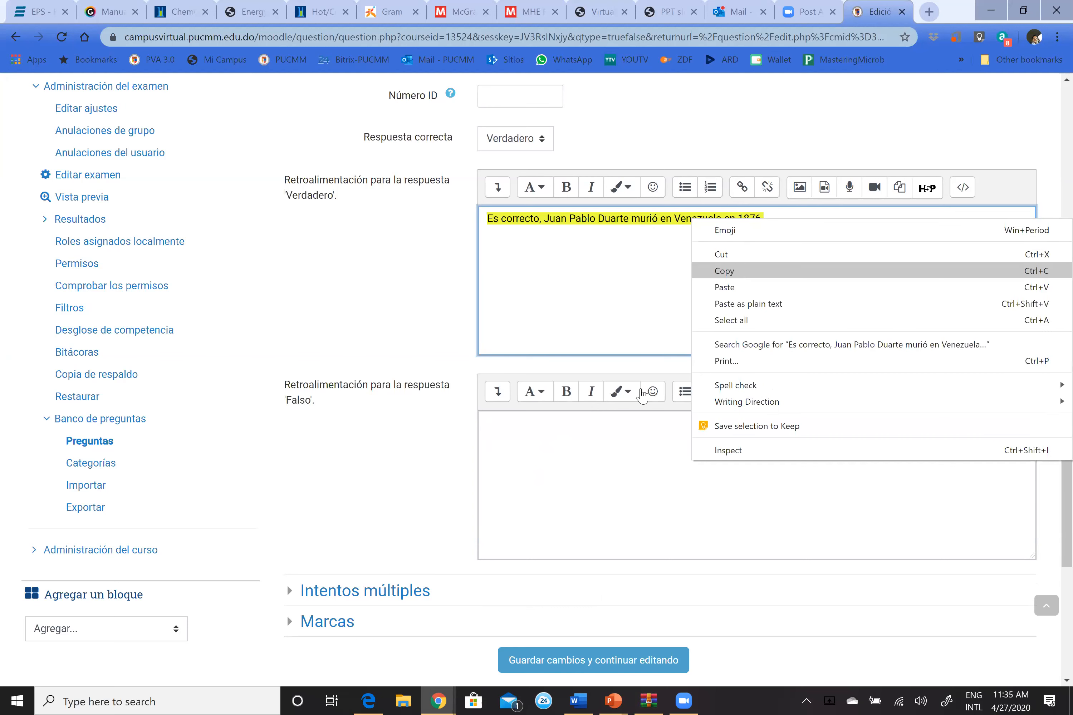
left_click(753, 270)
left_click(531, 431)
right_click(532, 433)
left_click(575, 537)
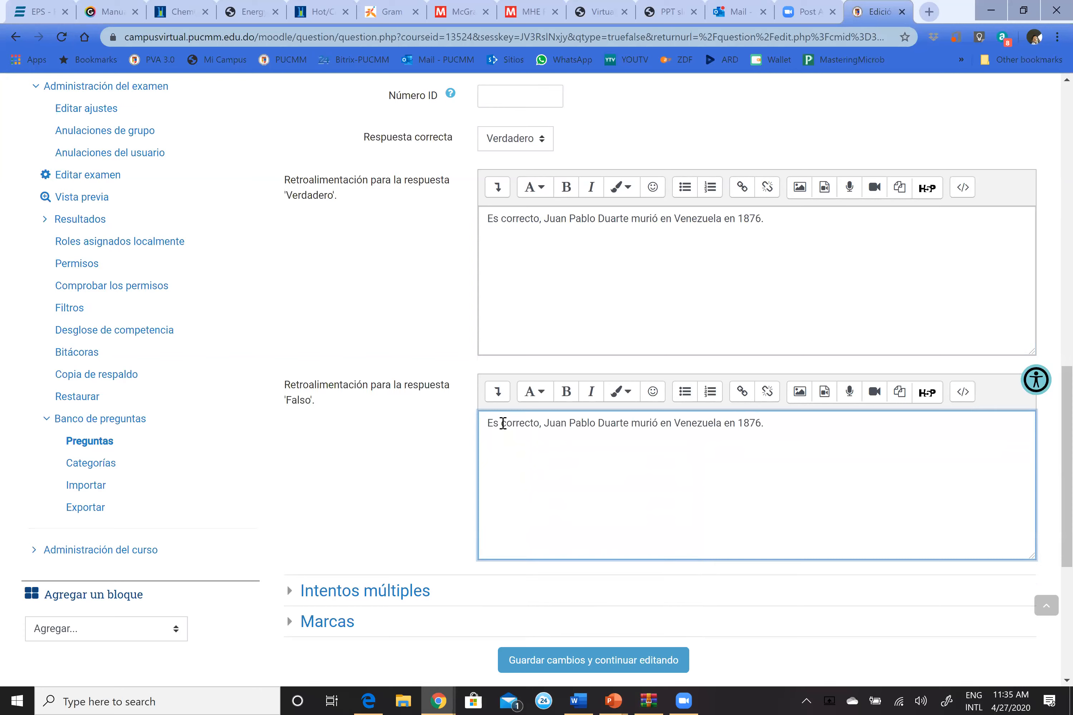
left_click(503, 423)
type("in")
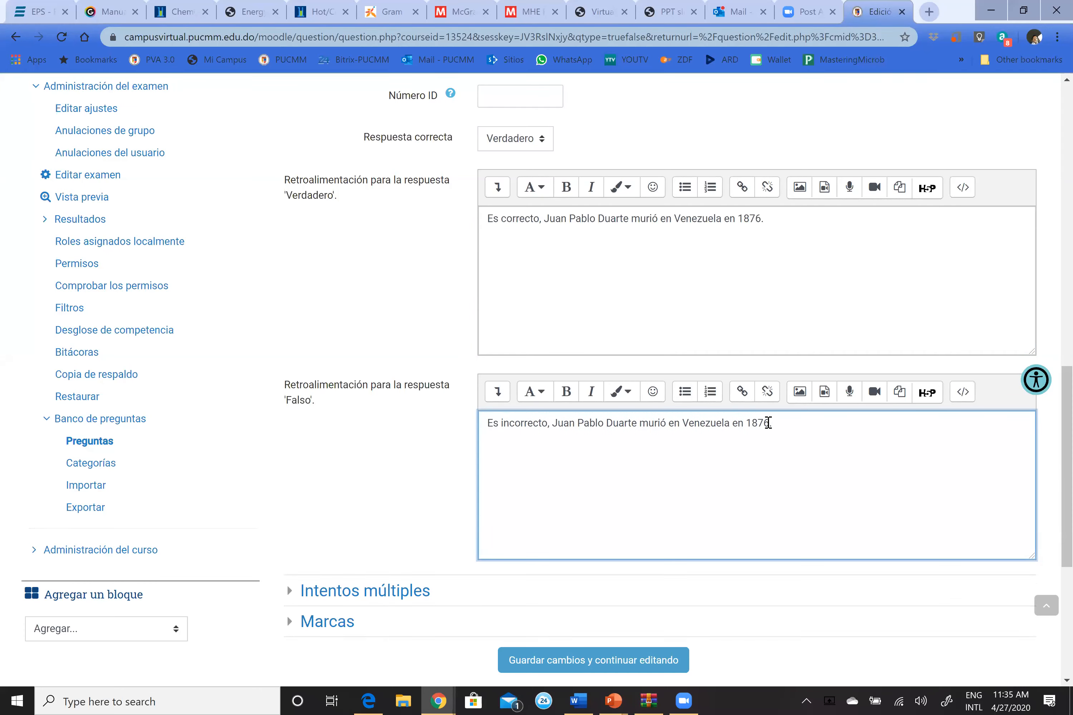
Tag the true/false question with PadresPatria and save it to the question bank
scroll(618, 476, "down", 5)
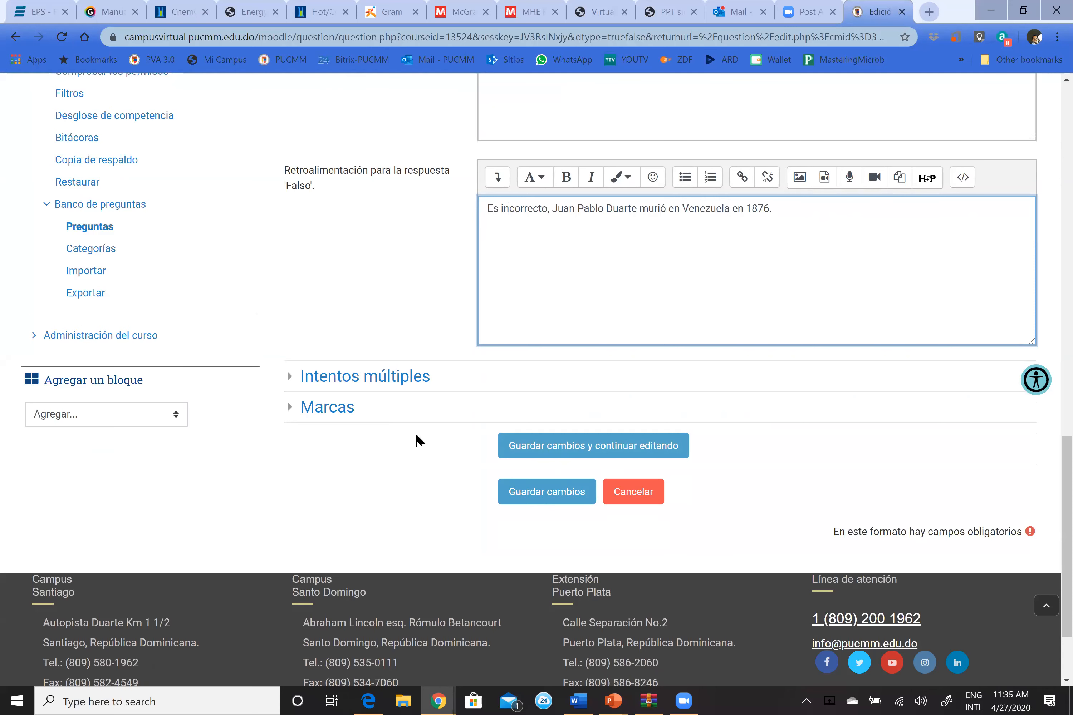
left_click(336, 418)
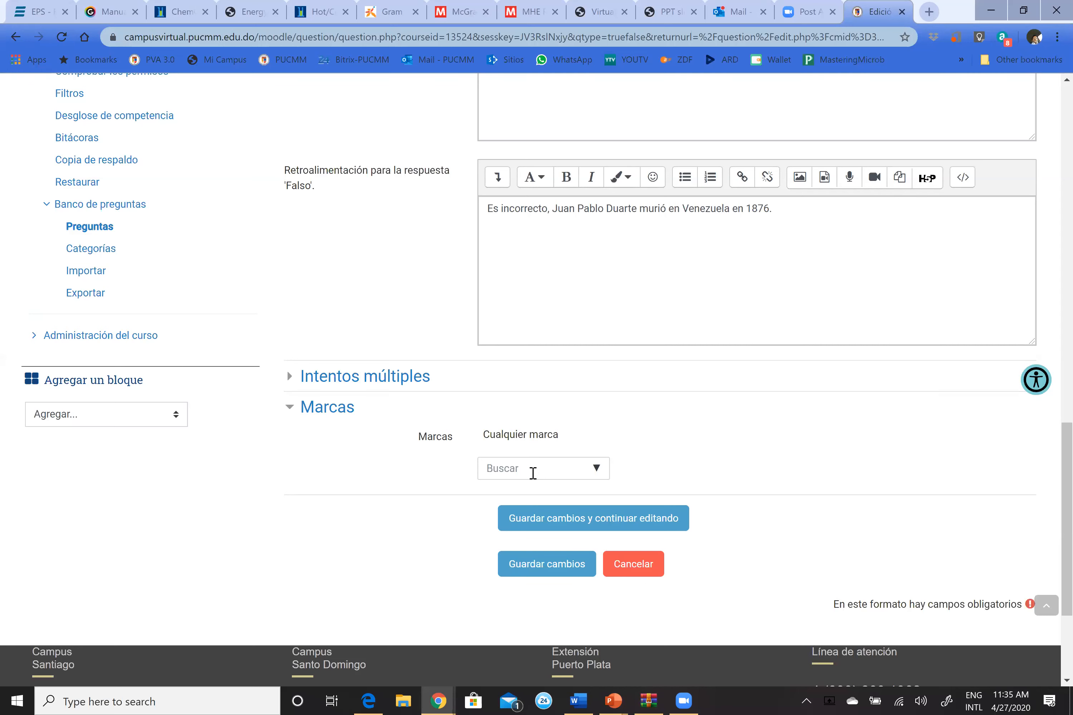
left_click(533, 473)
type("Padre")
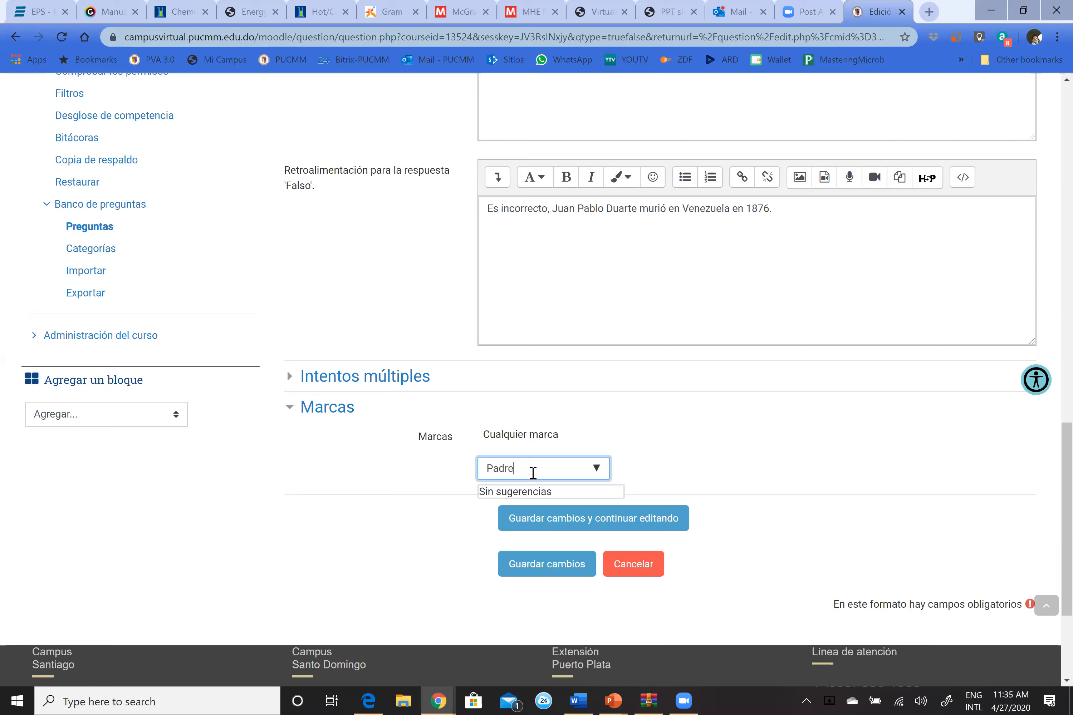
type("sPatria")
key("Return")
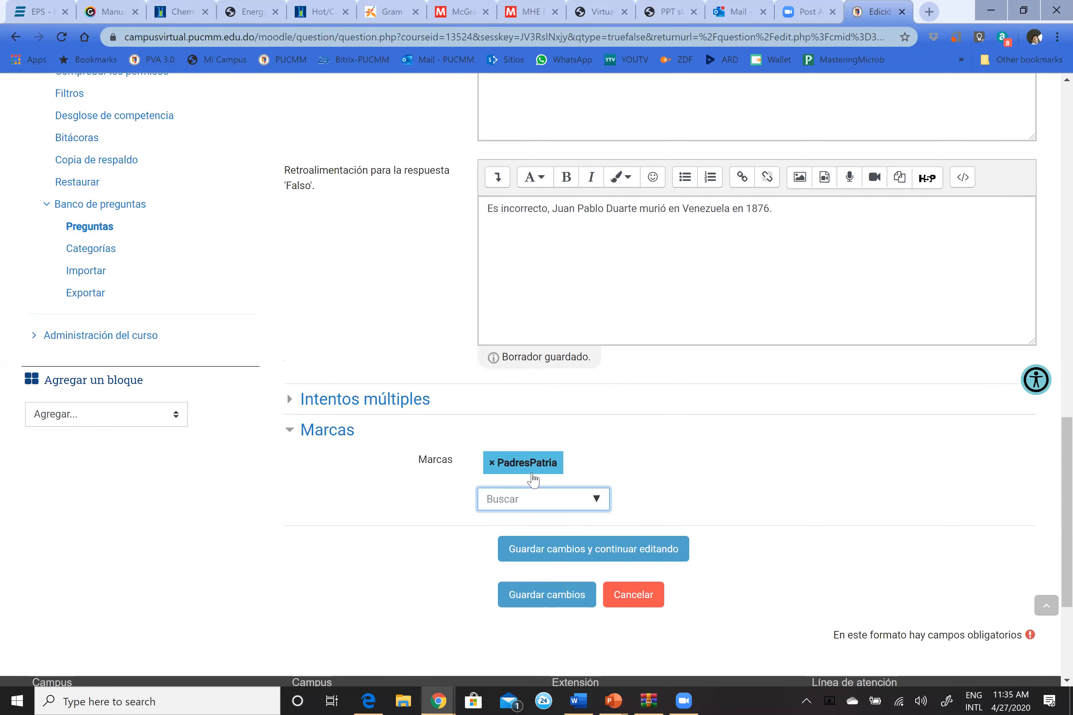
left_click(545, 598)
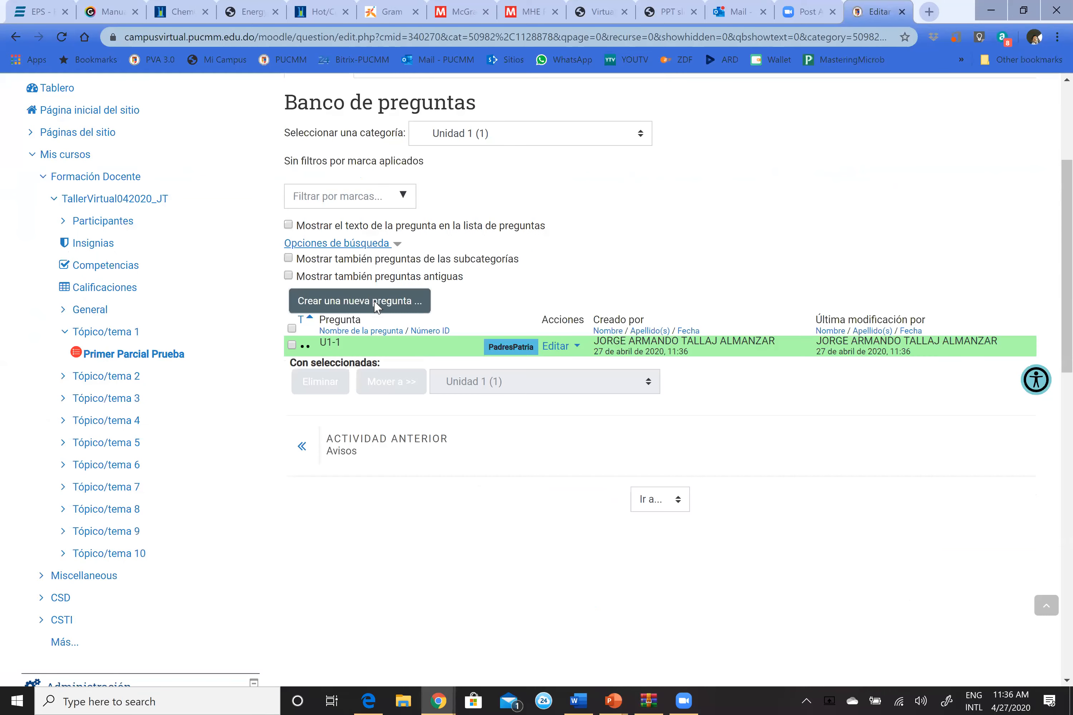
Start a new Opción múltiple question in the Unidad 1 category
left_click(375, 302)
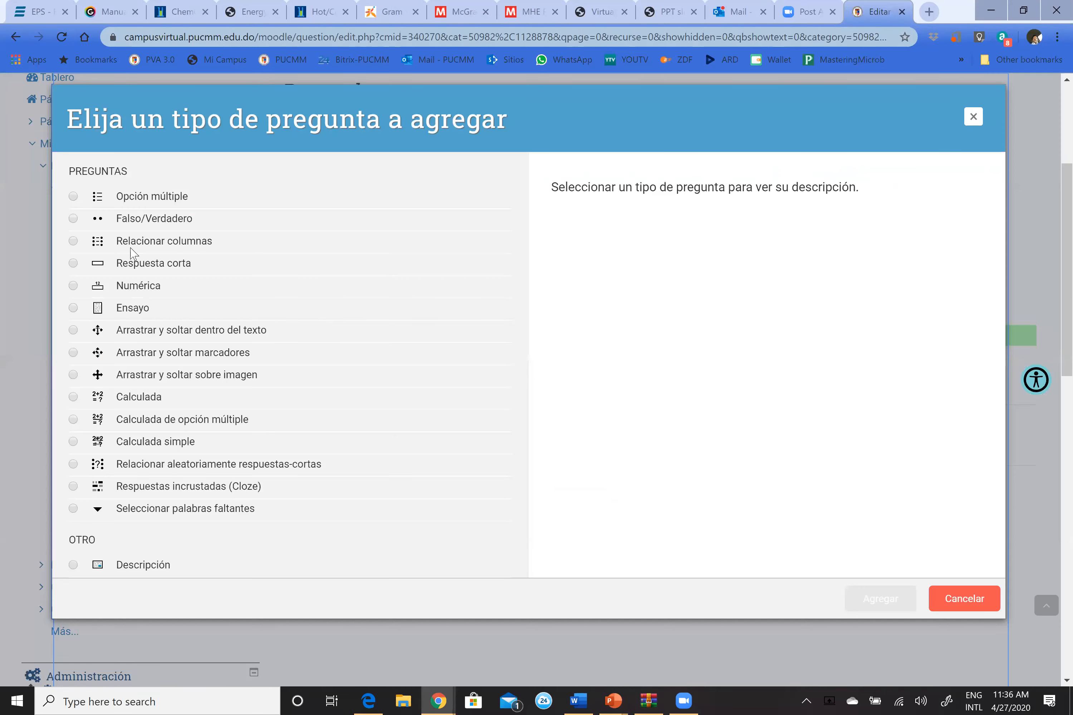
left_click(137, 206)
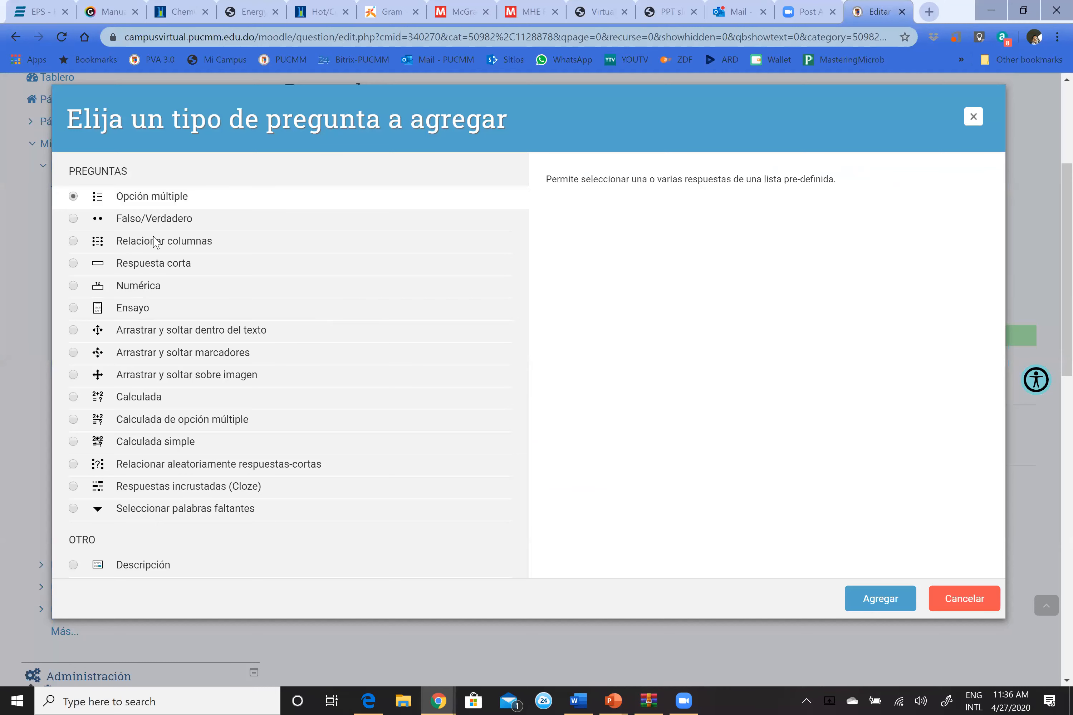
left_click(895, 606)
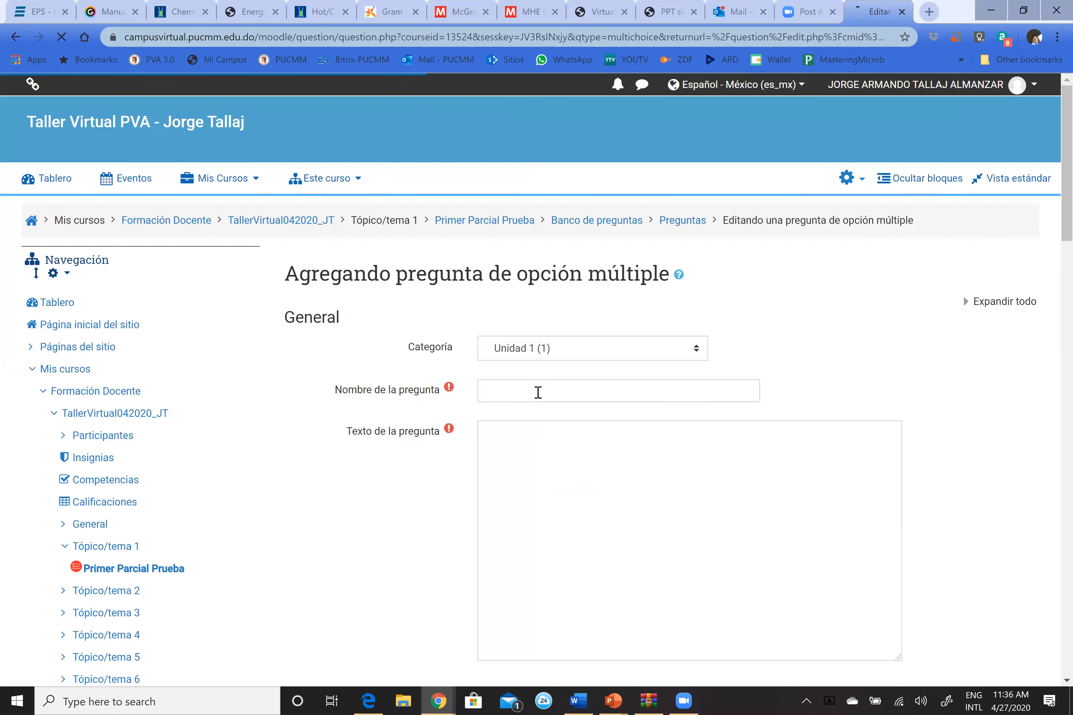
Name the multiple-choice question U1-2 and enter "Cual de los padres de la patria fue fusilado en Azua en 1861?" as its question text
left_click(538, 392)
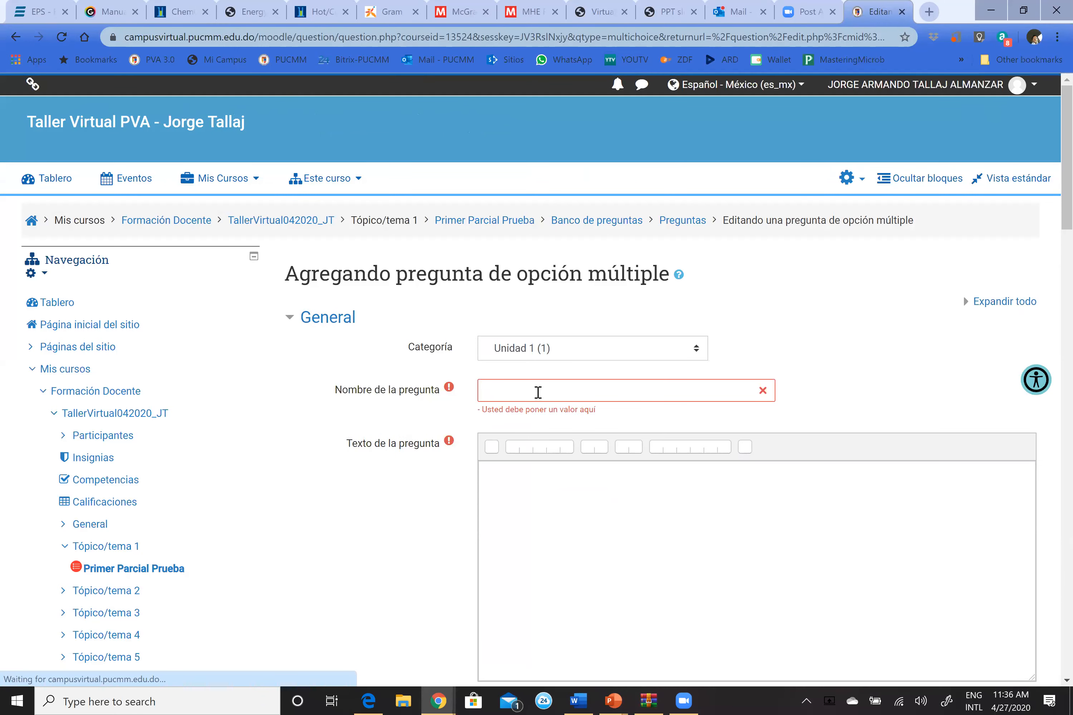
left_click(538, 392)
type("U1-2")
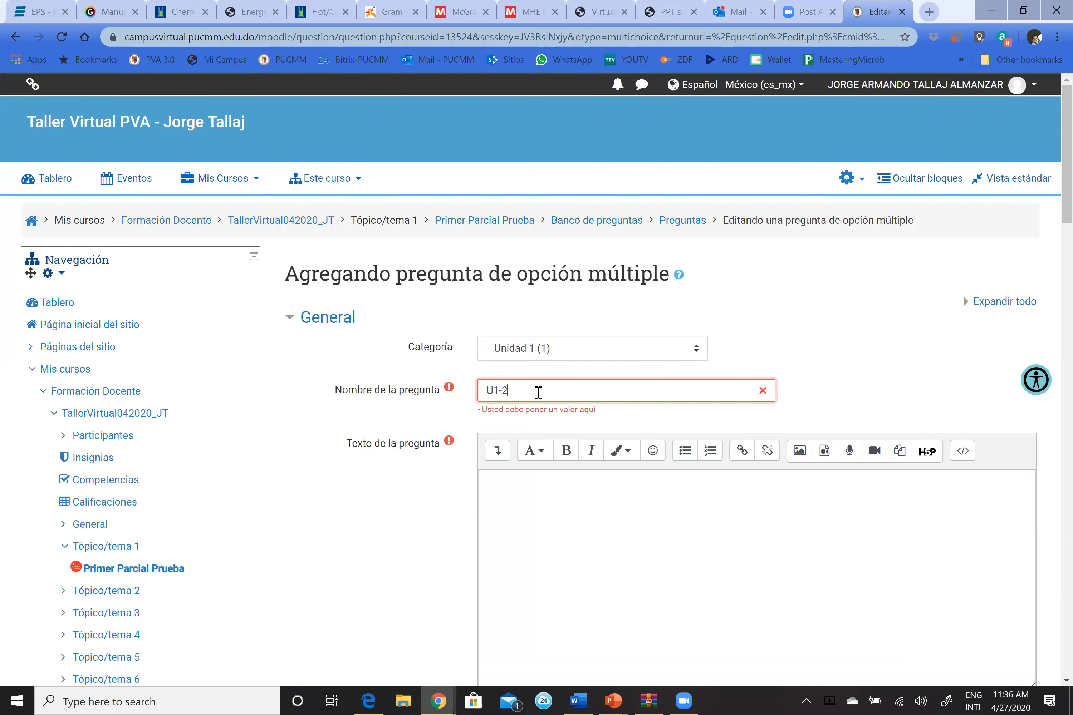
left_click(542, 500)
type("Cual")
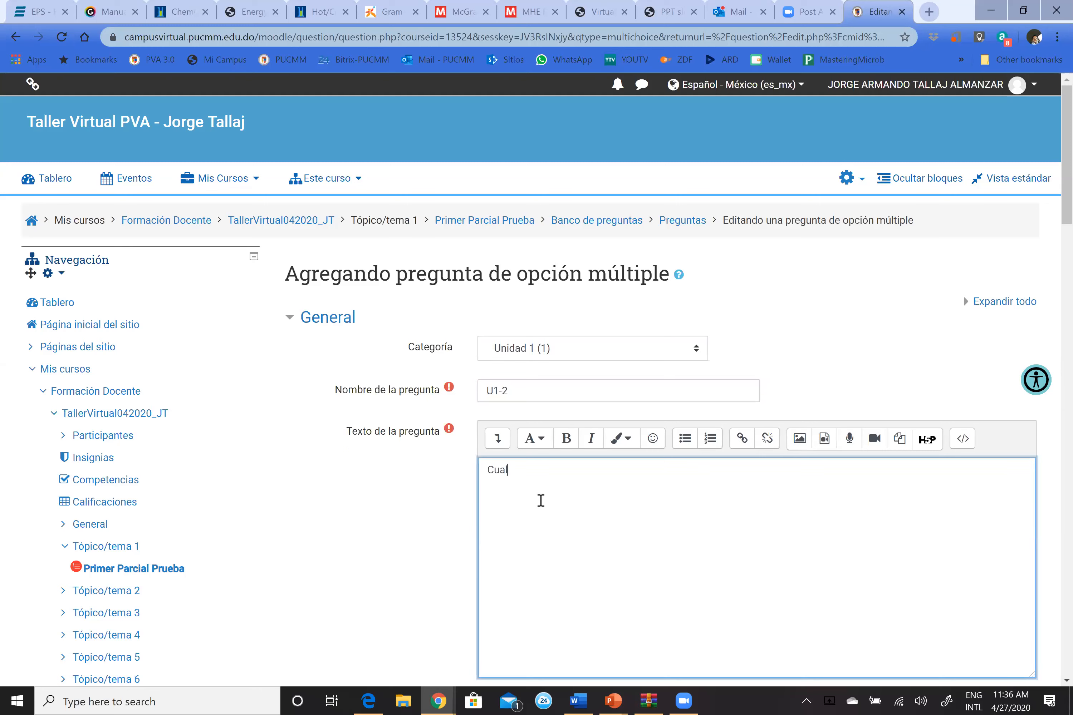
type(" de los pas")
key("BackSpace")
type("dres de la patria fue")
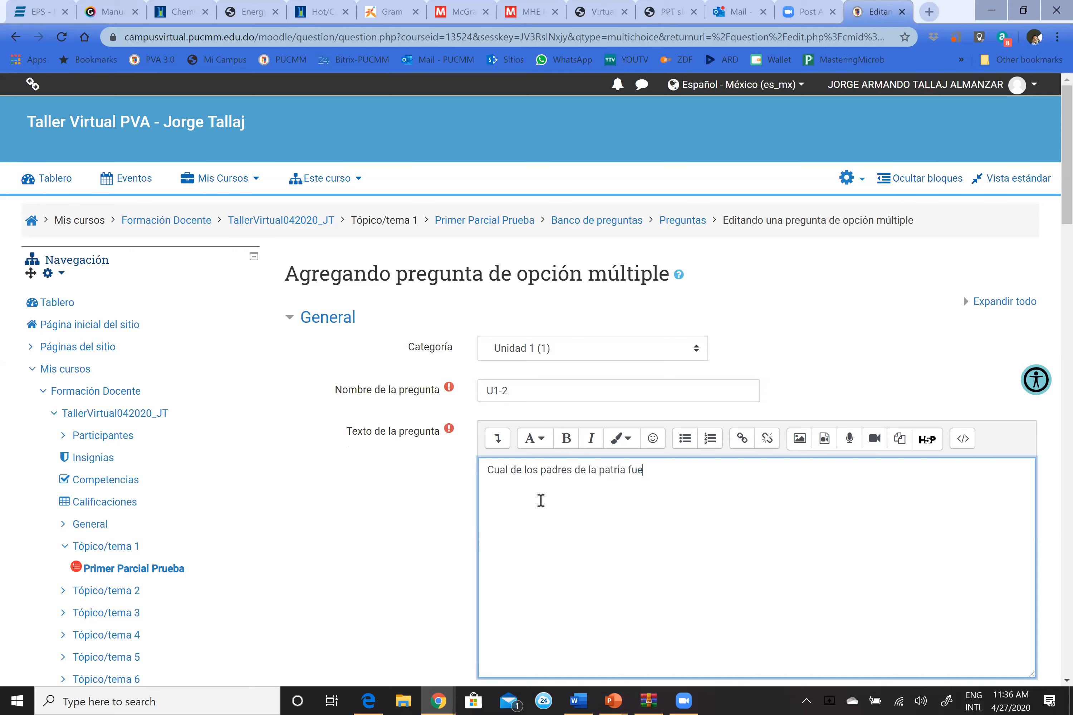
type(" fusilado en Azua en 1861?")
Enter Sanchez as answer option 1 and set its grade to 100%
scroll(543, 505, "down", 10)
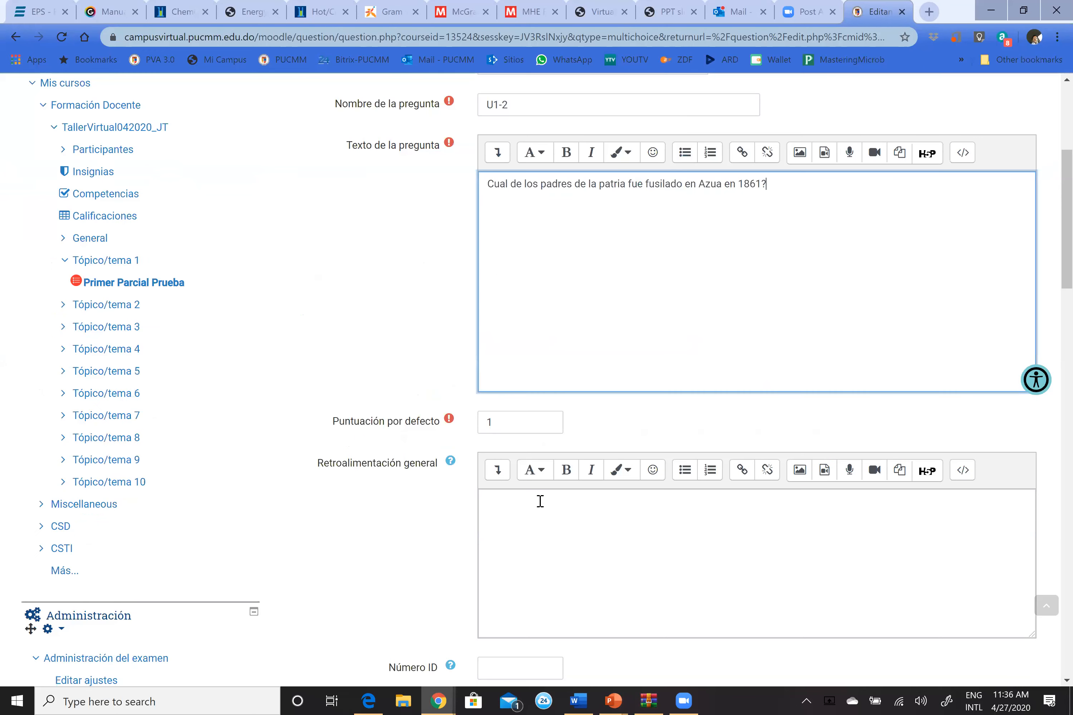
scroll(577, 443, "down", 3)
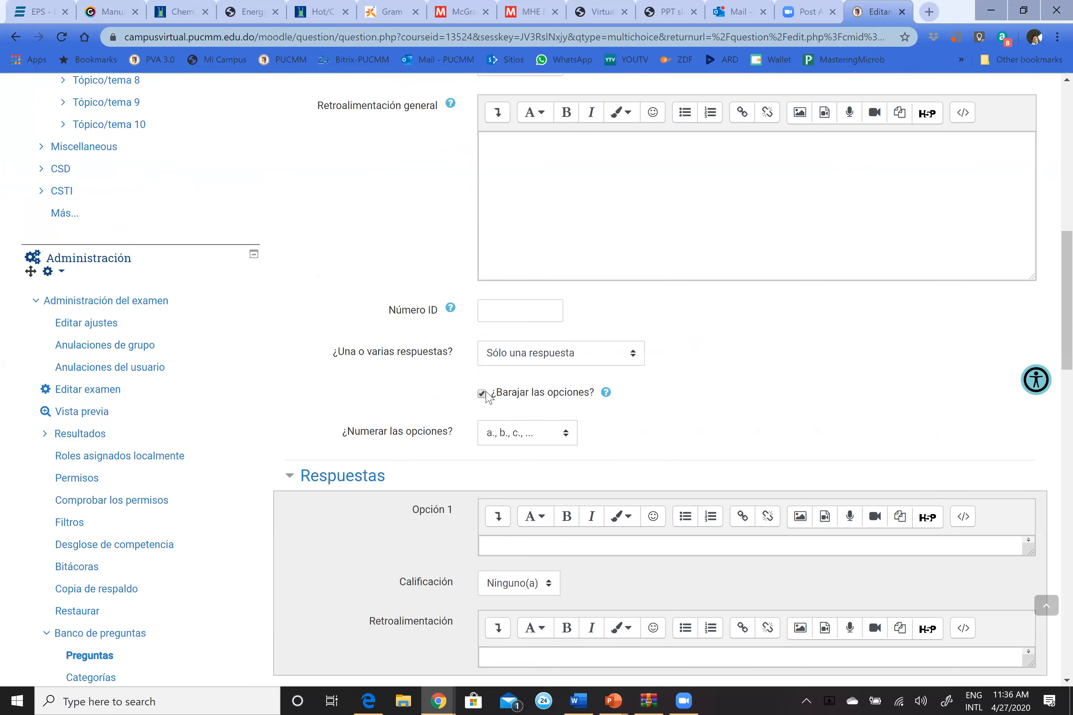
scroll(543, 402, "down", 3)
left_click(543, 403)
type("Sanchez")
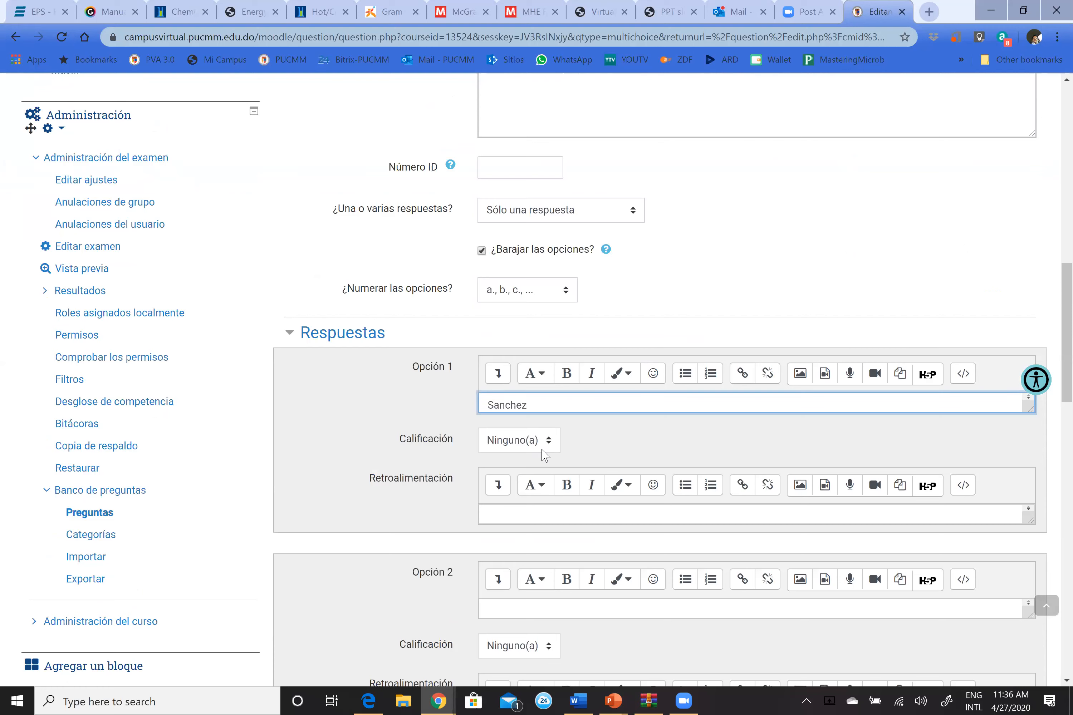
left_click(543, 450)
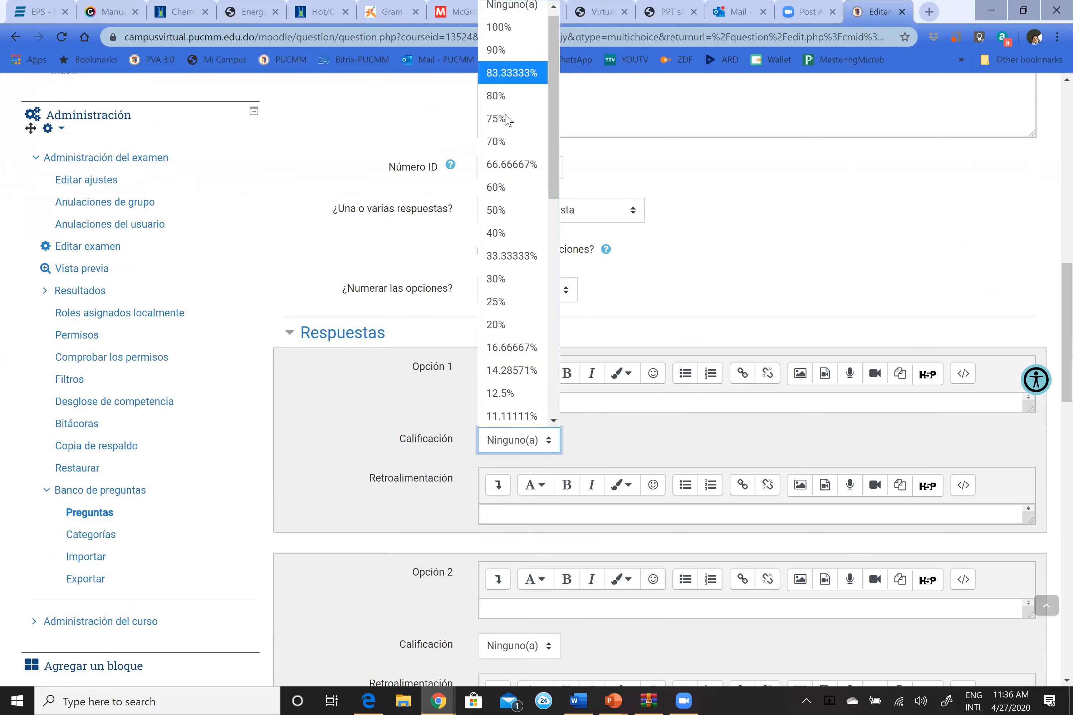
left_click(499, 27)
Enter Duarte as answer option 2 and Mella as answer option 3
scroll(510, 401, "down", 3)
left_click(510, 401)
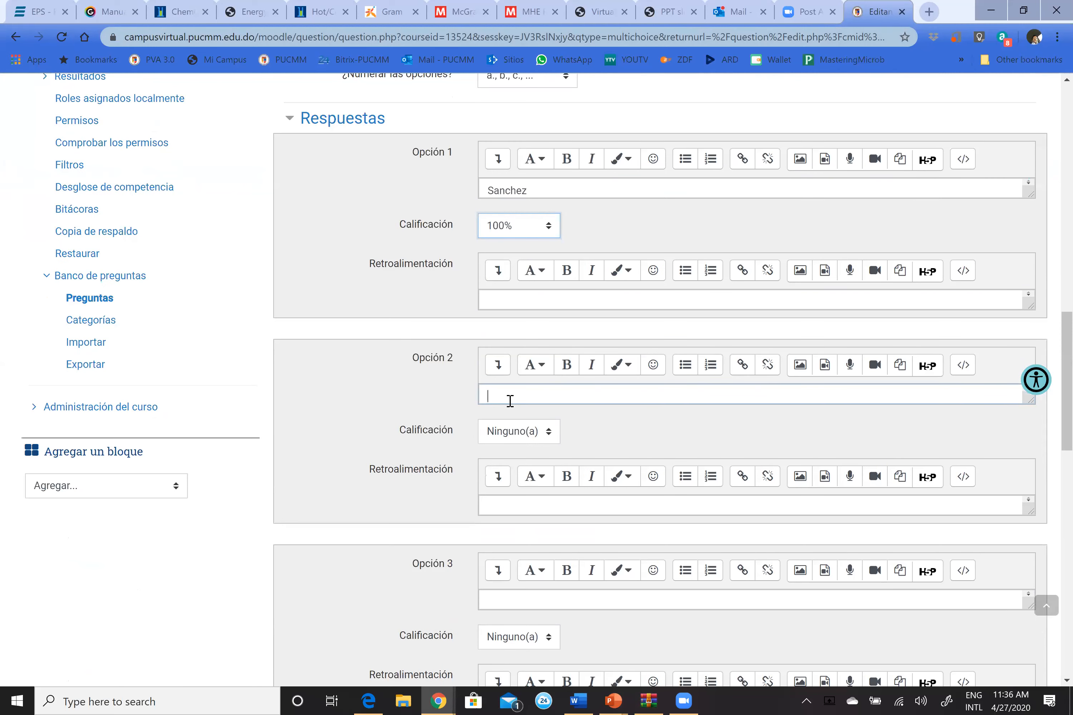
type("Duarte")
left_click(514, 598)
type("Mella")
Enter Luperón as answer option 4 and "Lilís." as answer option 5
scroll(514, 598, "down", 1)
scroll(508, 596, "up", 1)
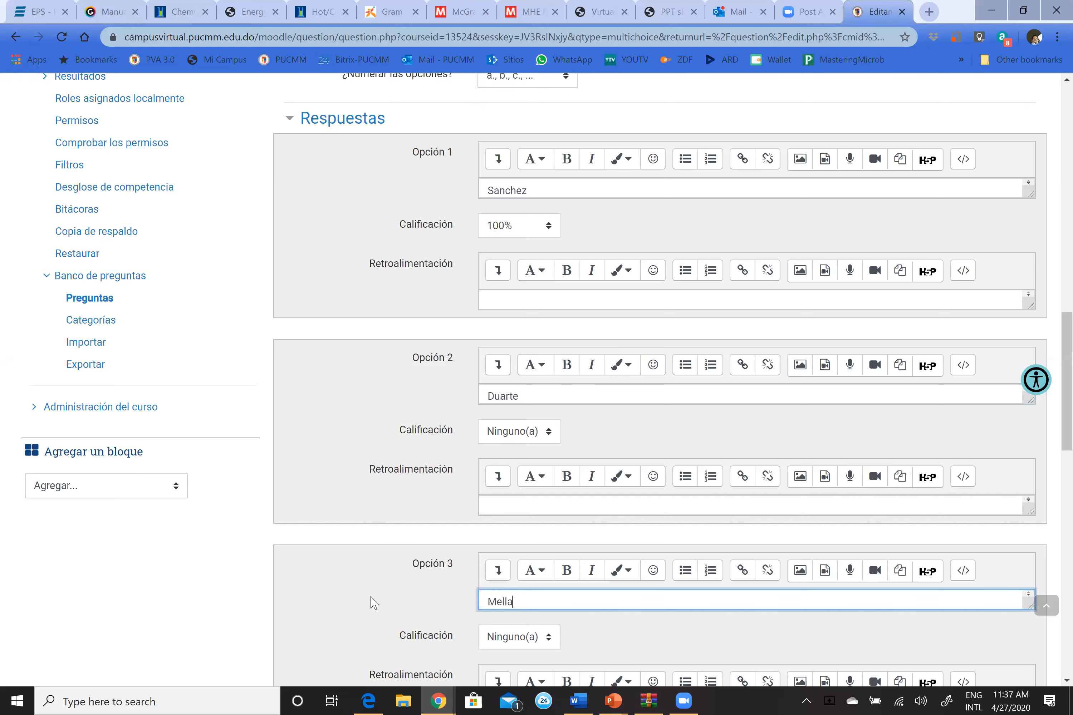
scroll(375, 603, "down", 6)
left_click(522, 445)
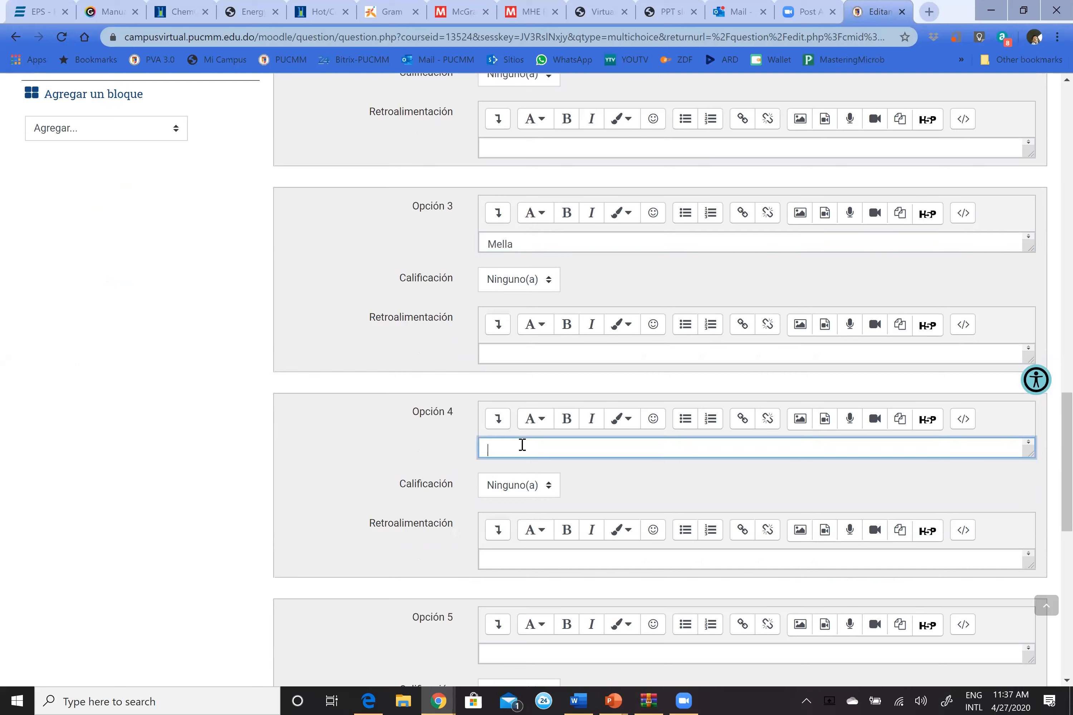
type("Luperón")
left_click(506, 654)
type("Lilís")
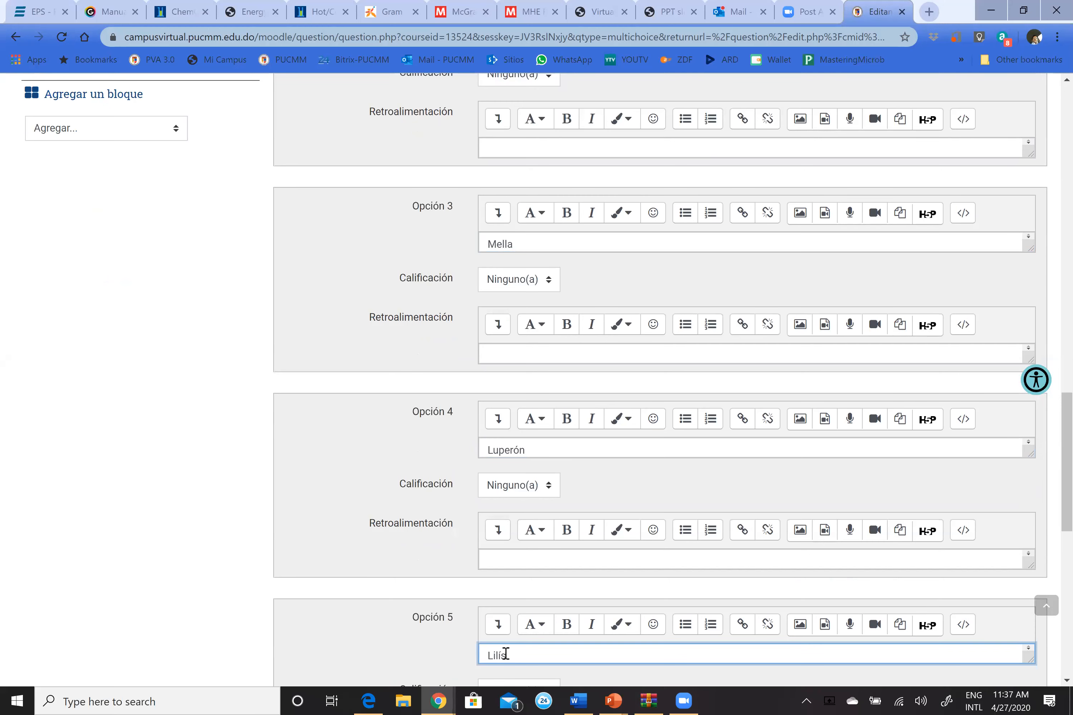
type(".")
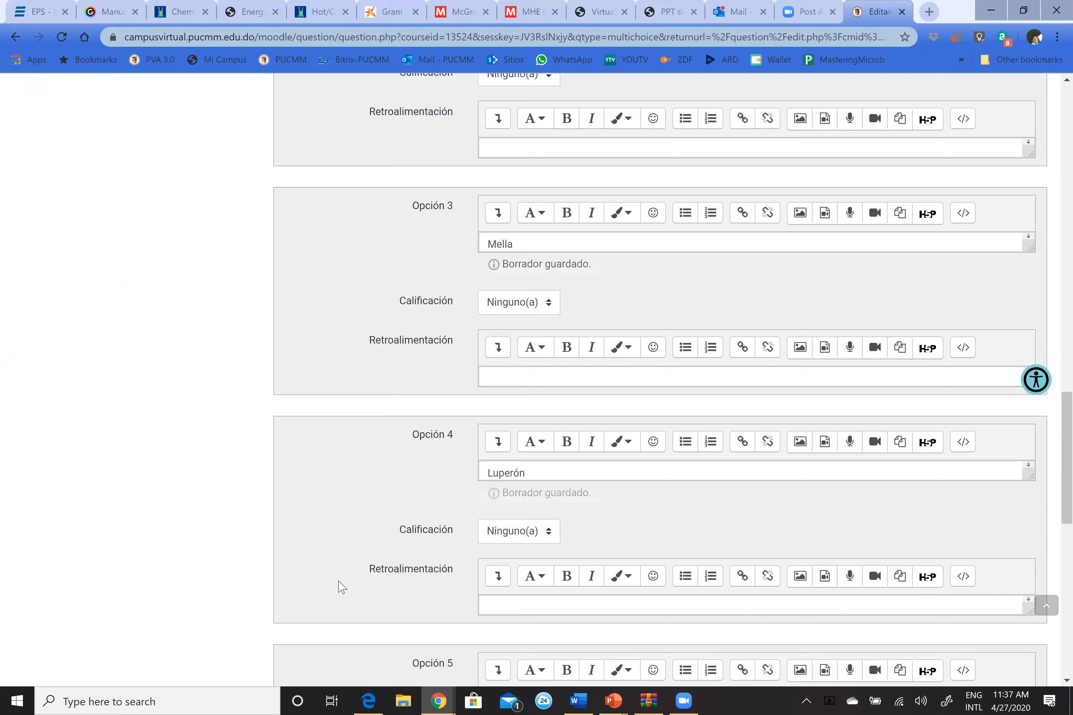
Tag the multiple-choice question with the existing padrespatria tag and save it to the question bank
scroll(333, 587, "down", 5)
scroll(333, 587, "down", 6)
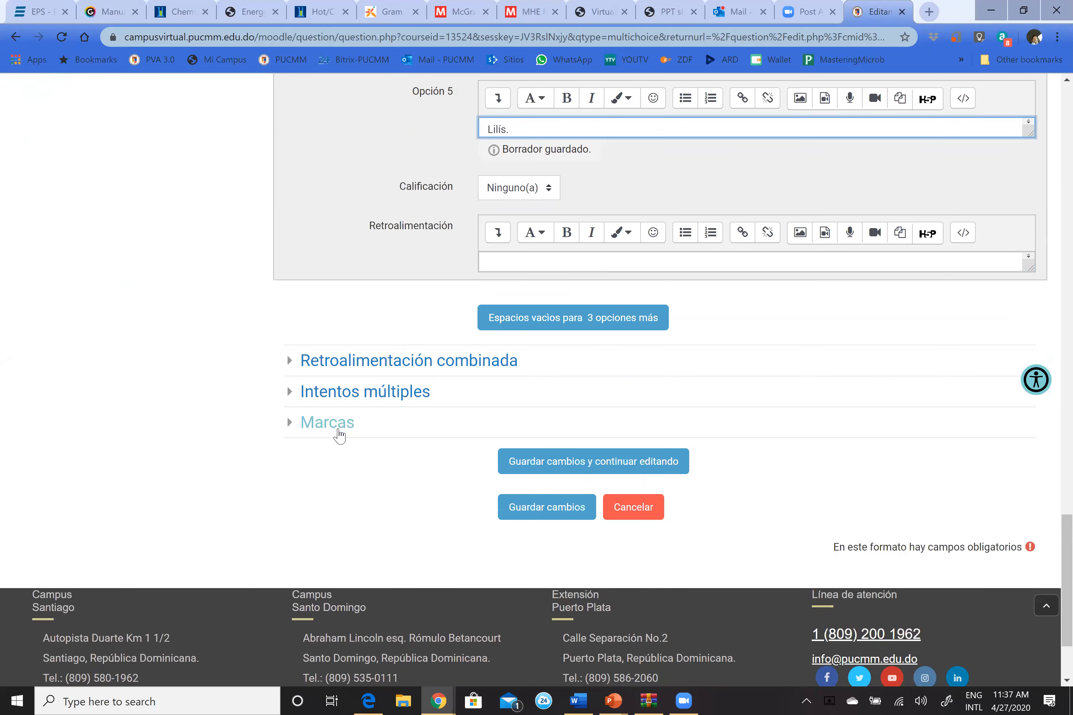
left_click(511, 483)
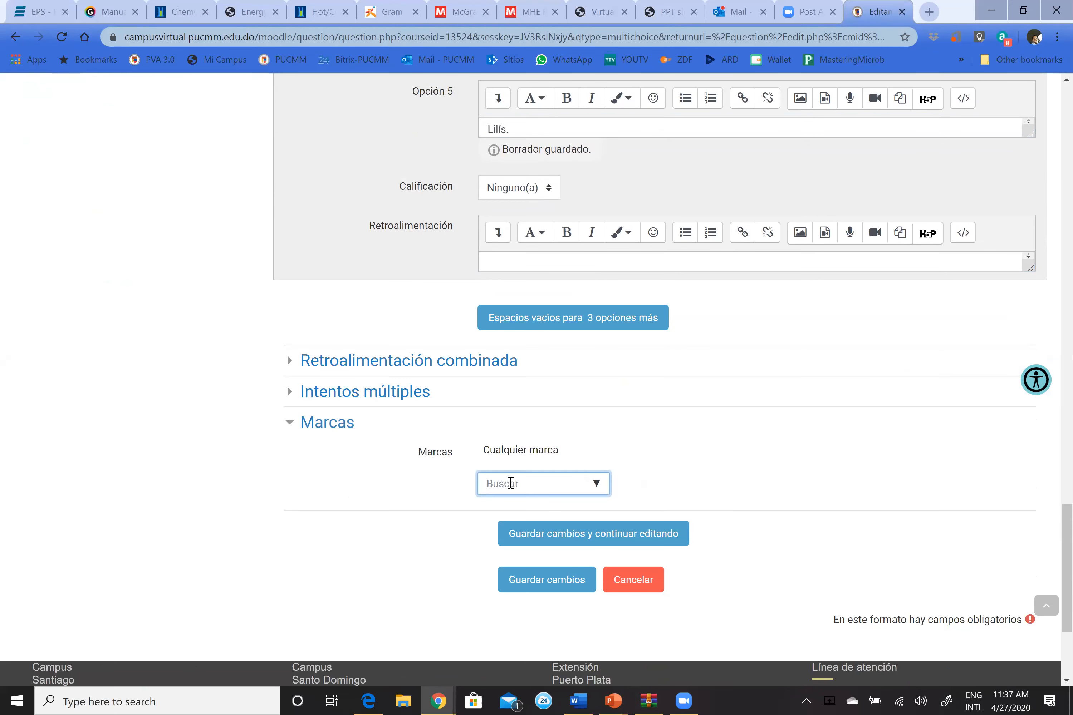
type("P")
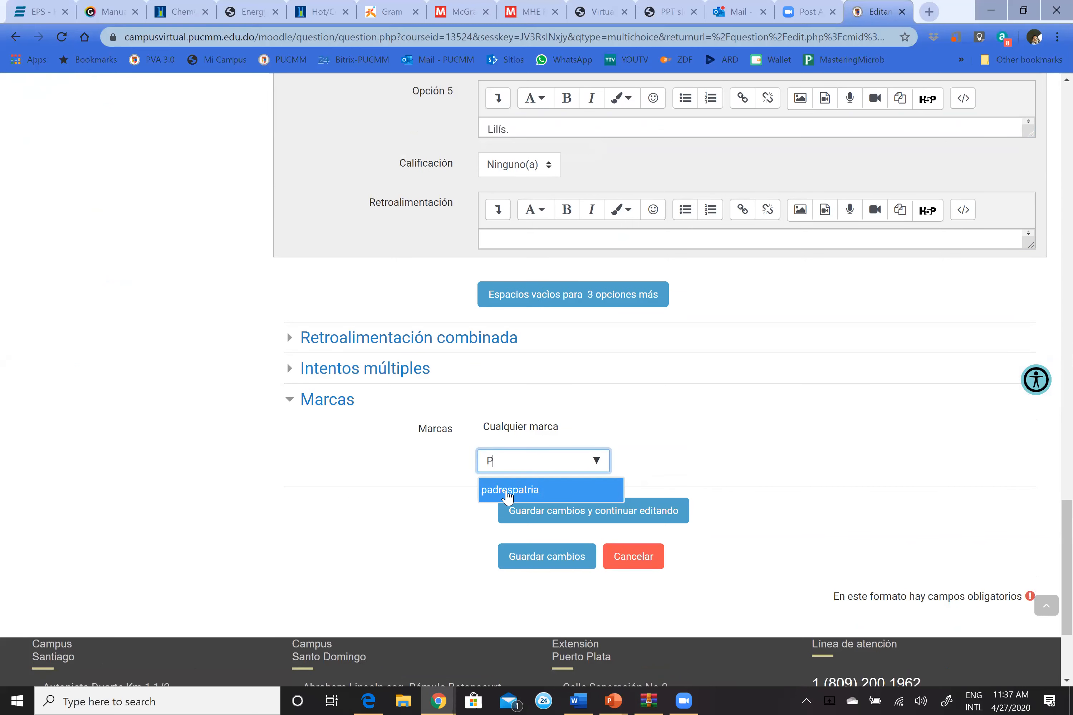
left_click(508, 494)
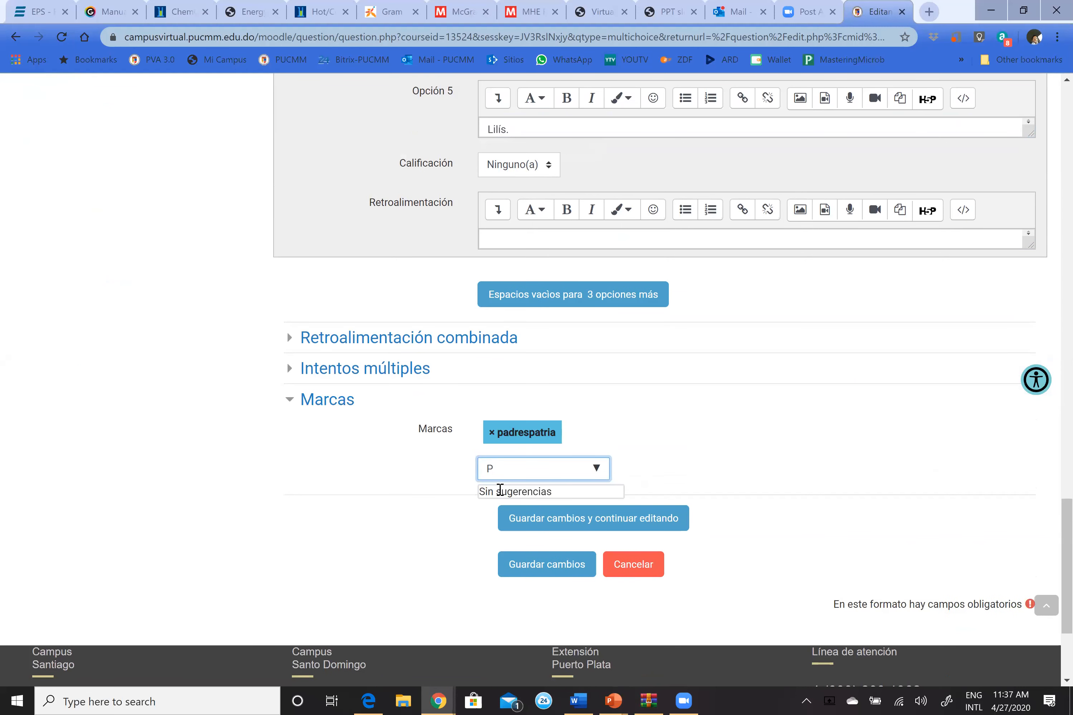
left_click(529, 575)
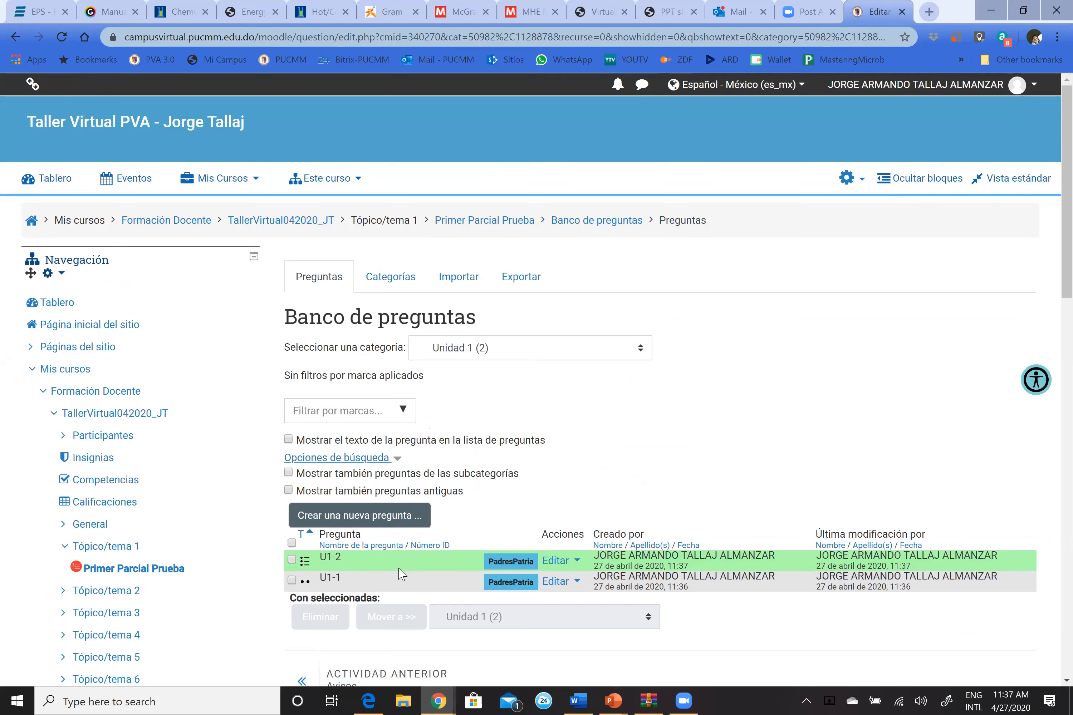
Open the Primer Parcial Prueba exam from the course navigation and edit its questions
scroll(400, 574, "down", 3)
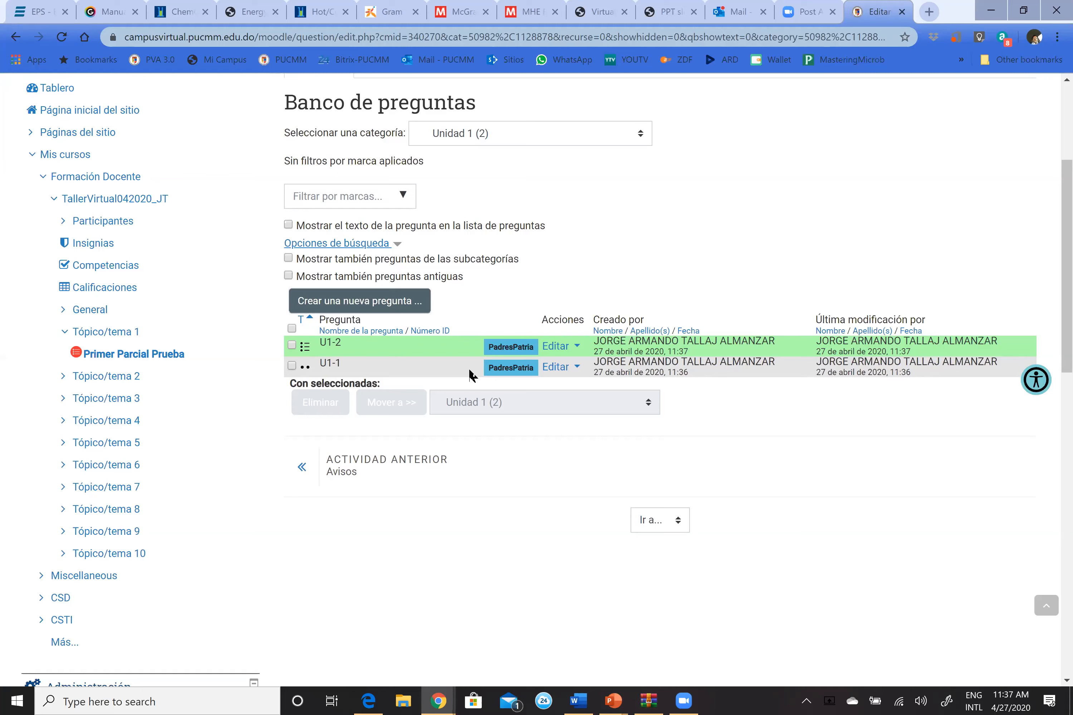
left_click(165, 359)
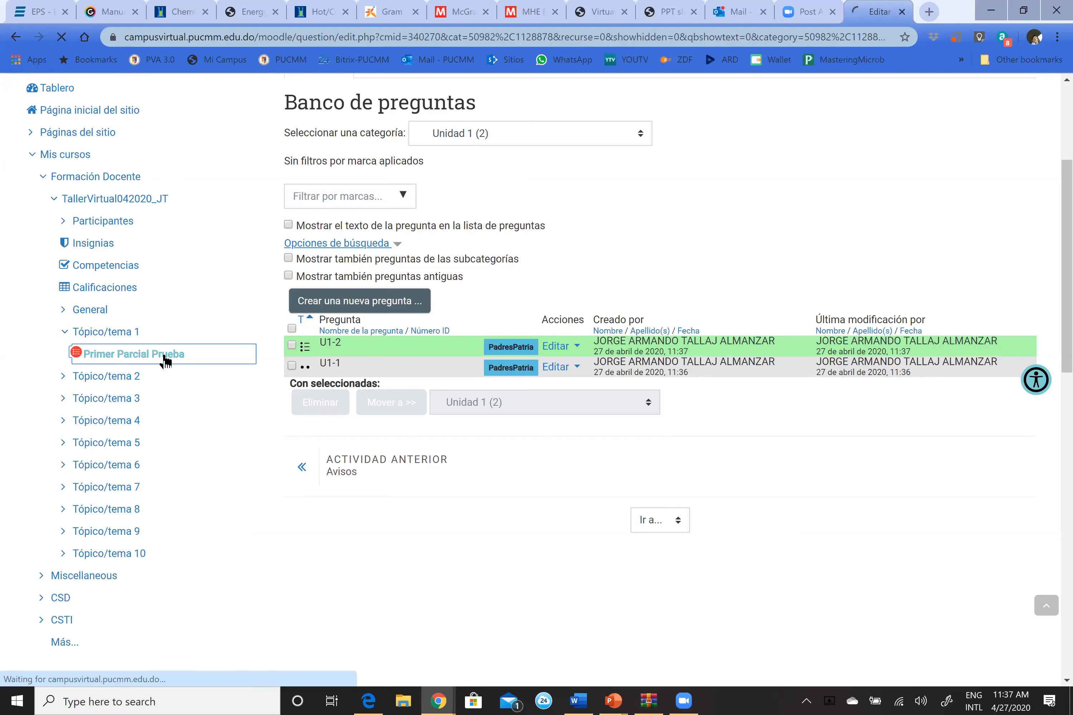
scroll(223, 512, "down", 10)
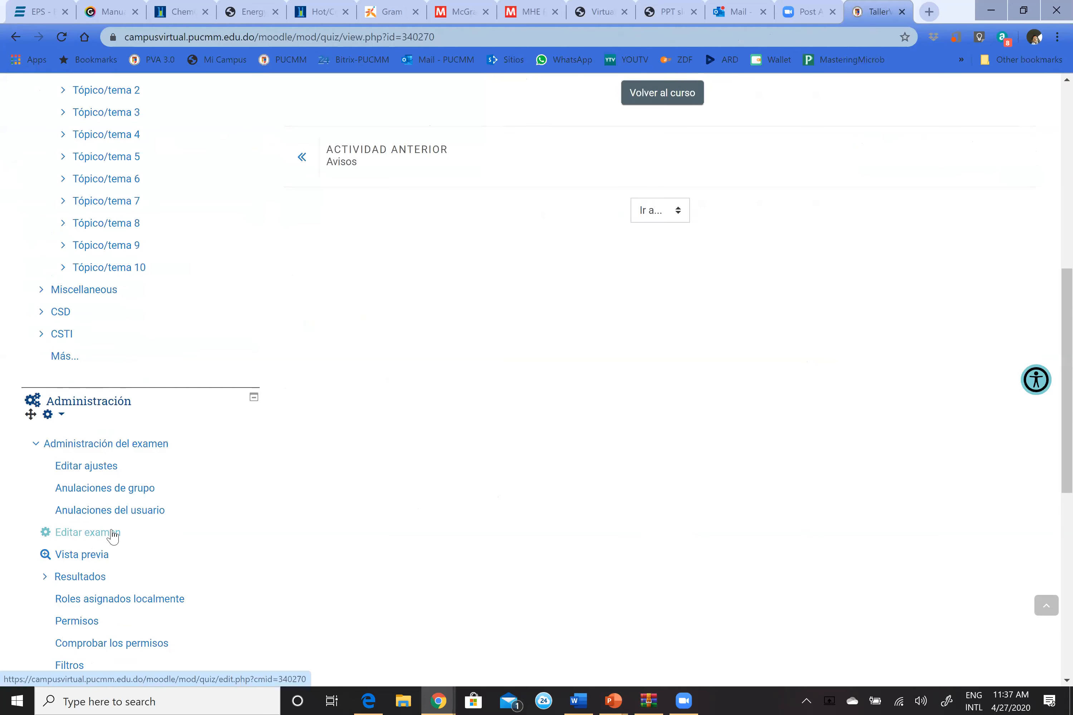
left_click(113, 534)
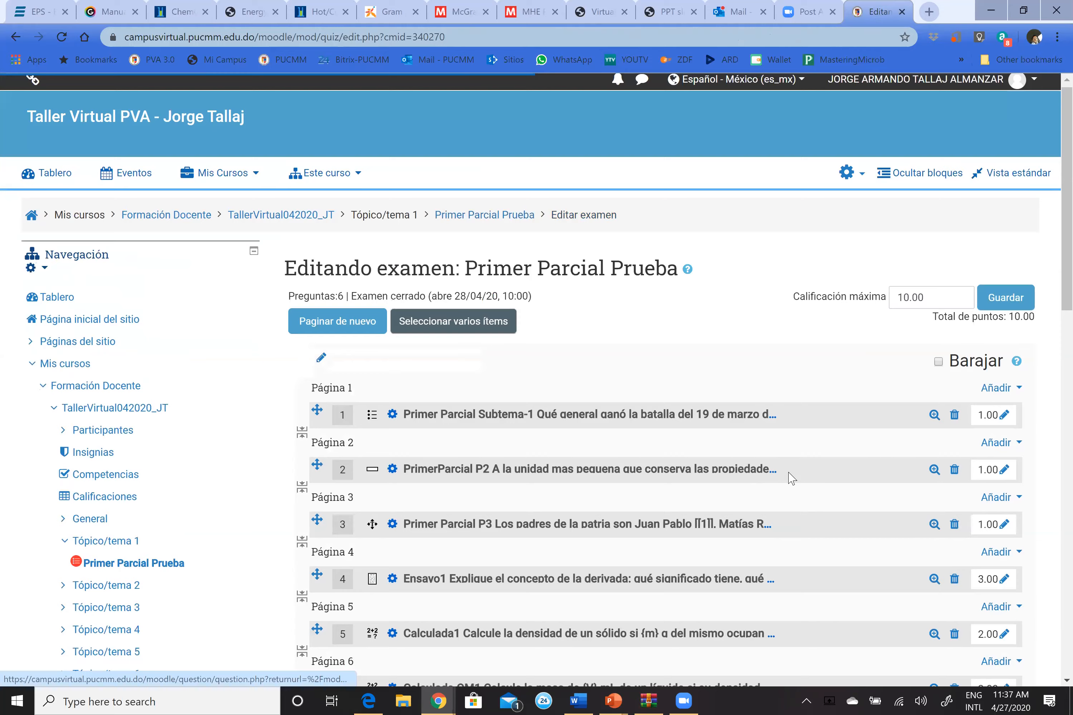
Start adding a random question at the end of the exam, drawn from the Unidad 1 category
scroll(961, 376, "down", 7)
left_click(991, 364)
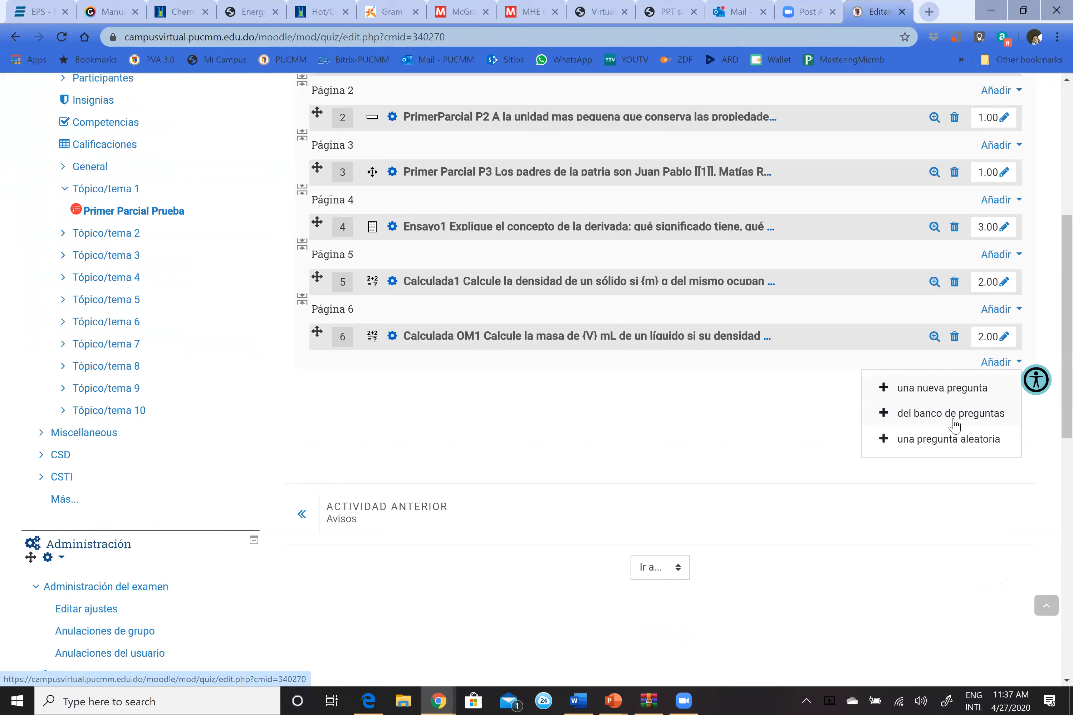
left_click(951, 448)
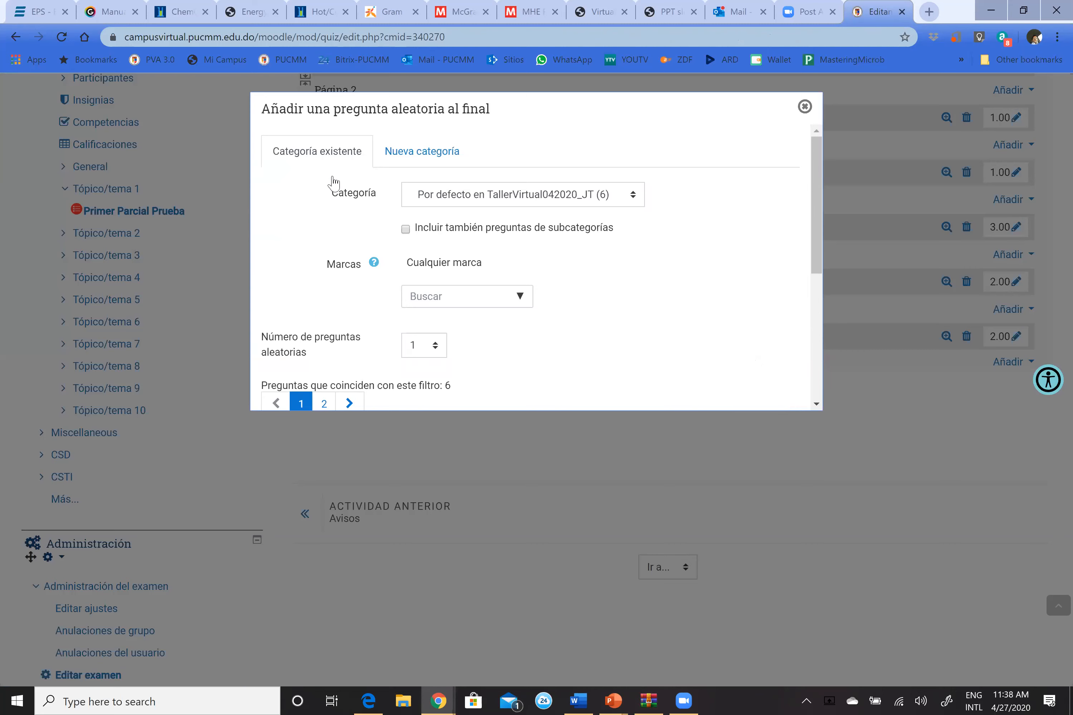
left_click(476, 203)
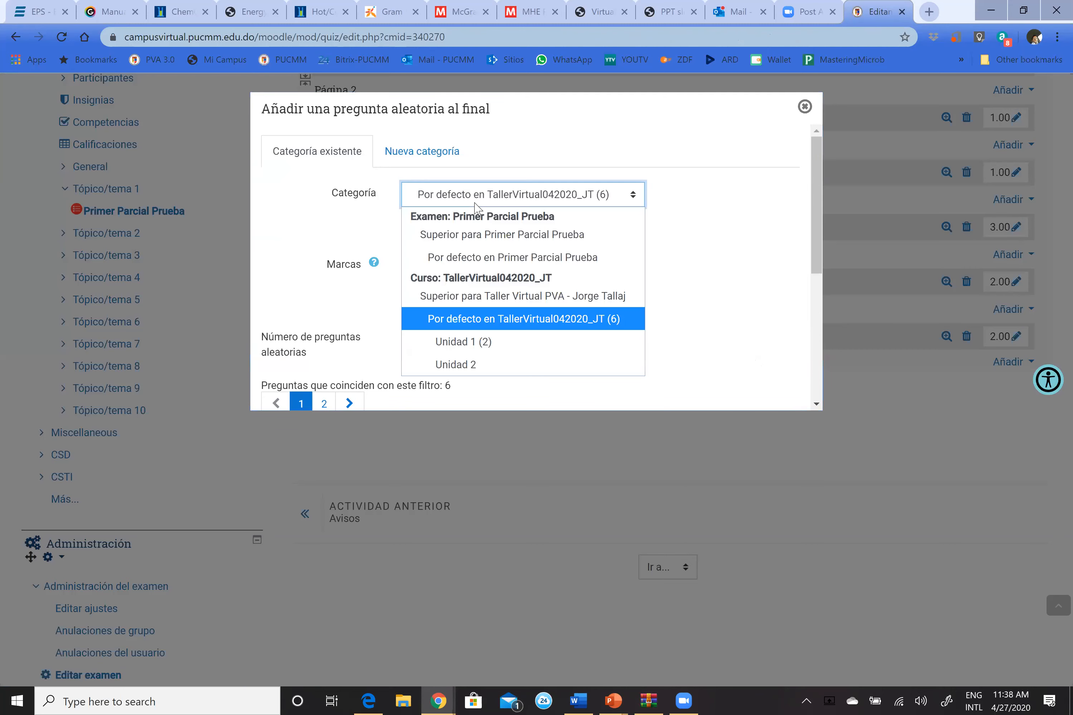
left_click(479, 344)
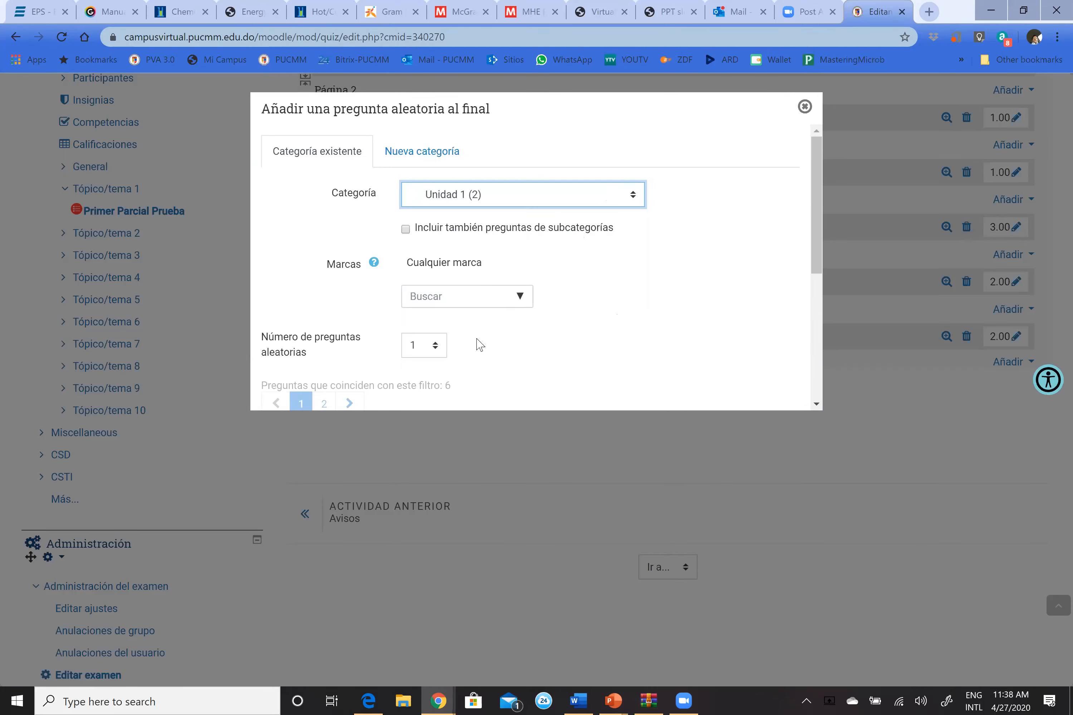
Restrict the random question to the padrespatria tag and add one such question to the exam
left_click(521, 301)
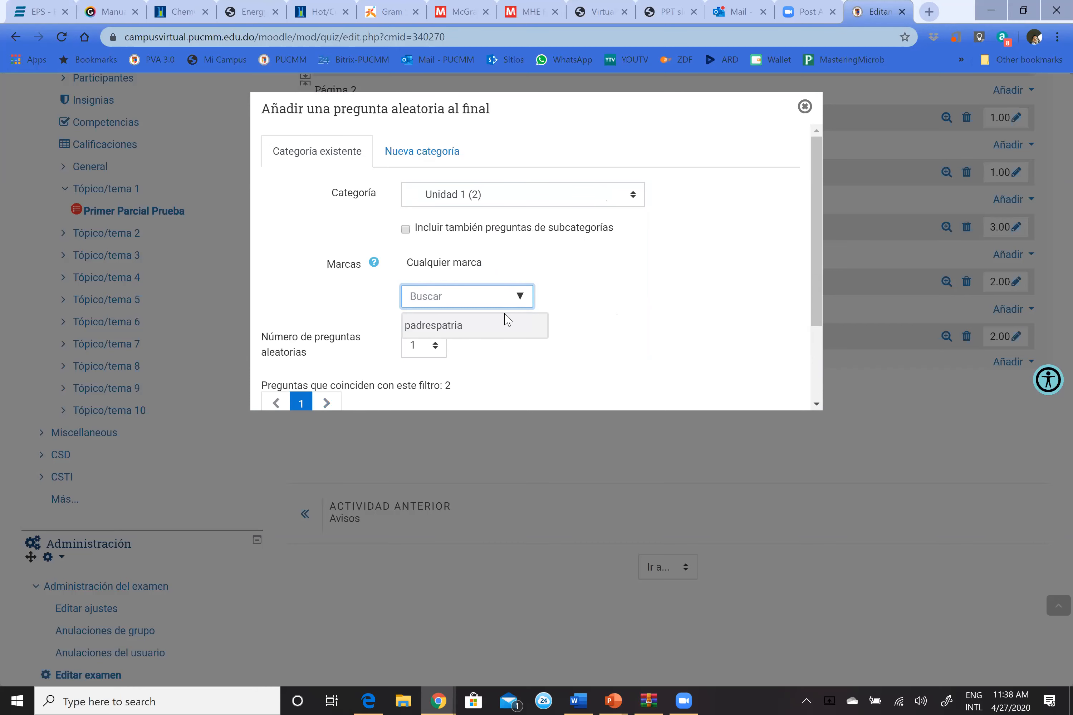
left_click(463, 326)
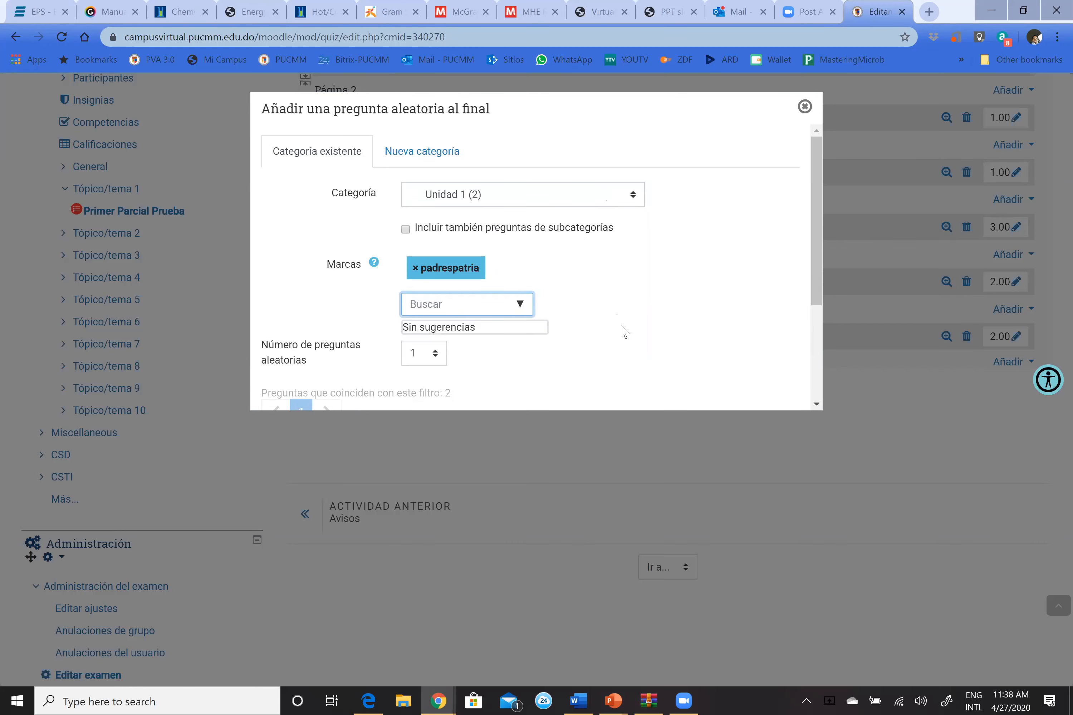
scroll(620, 331, "down", 1)
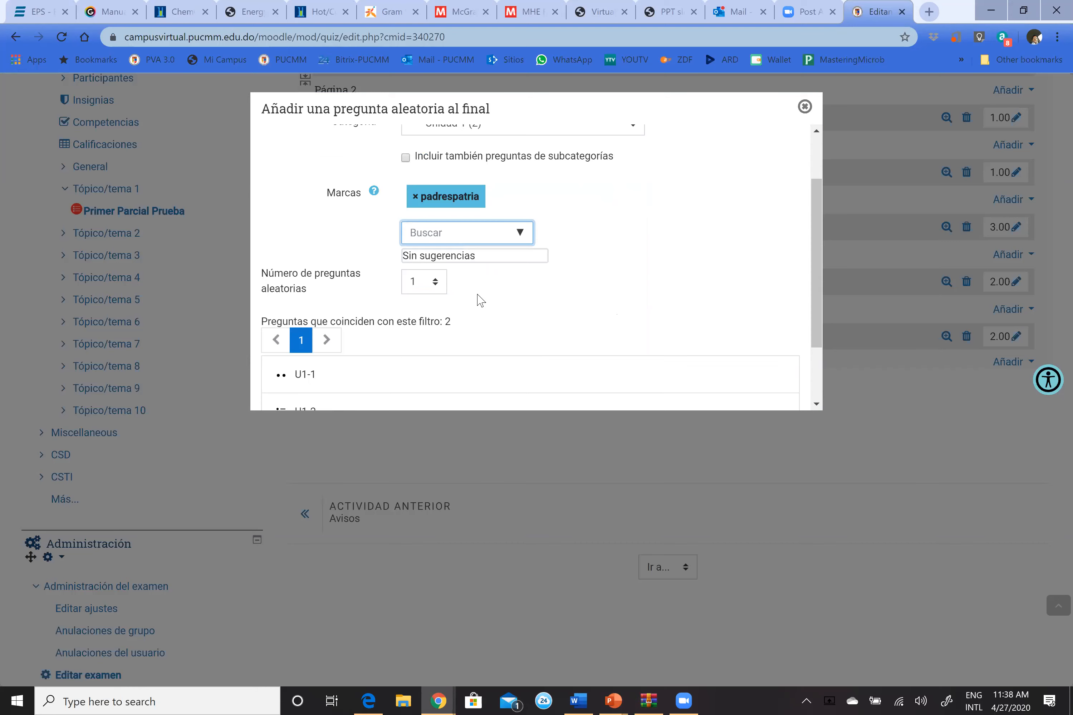
scroll(492, 303, "down", 1)
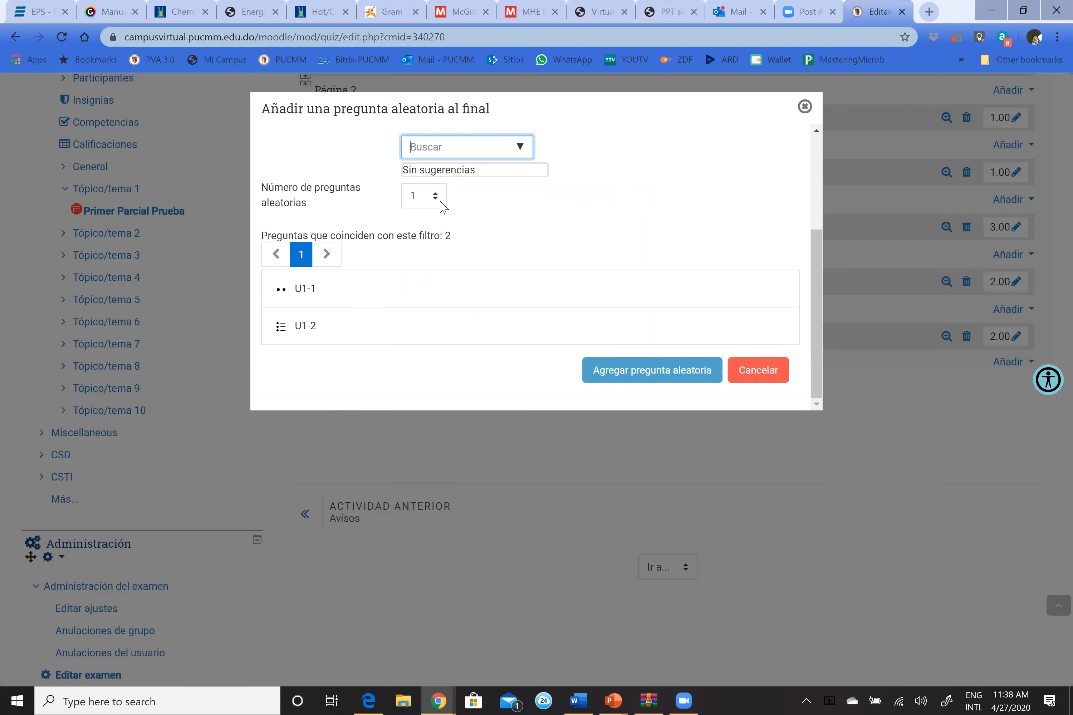
left_click(612, 372)
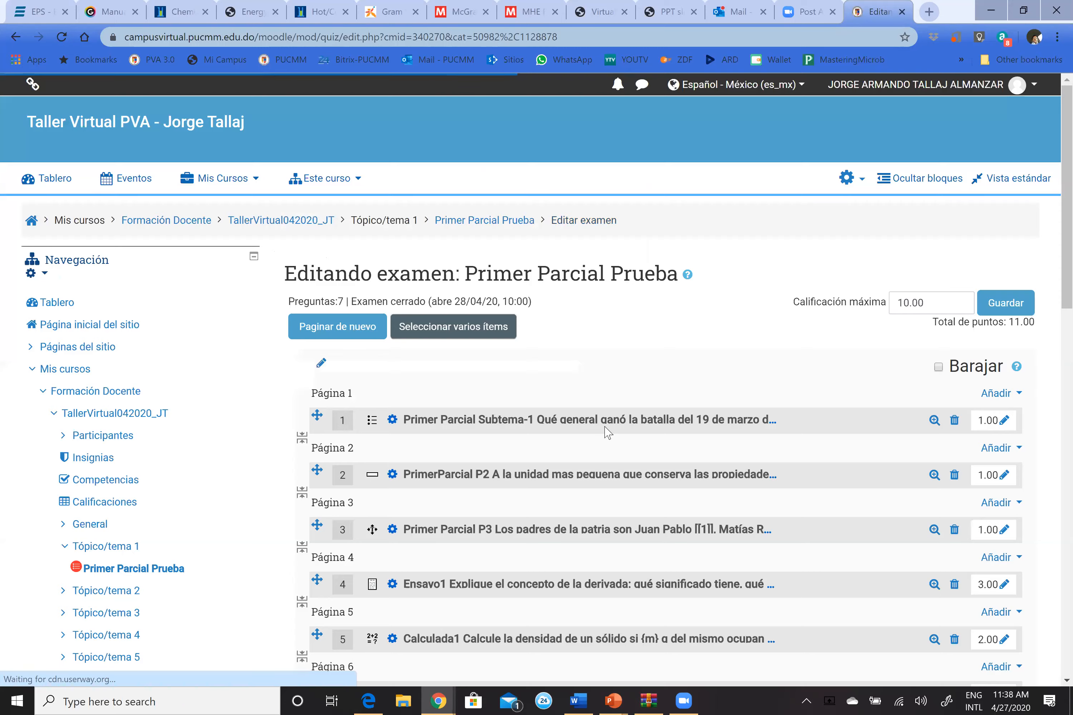
View the questions behind the random entry and preview U1-2 filled in with the correct answer
scroll(607, 431, "down", 4)
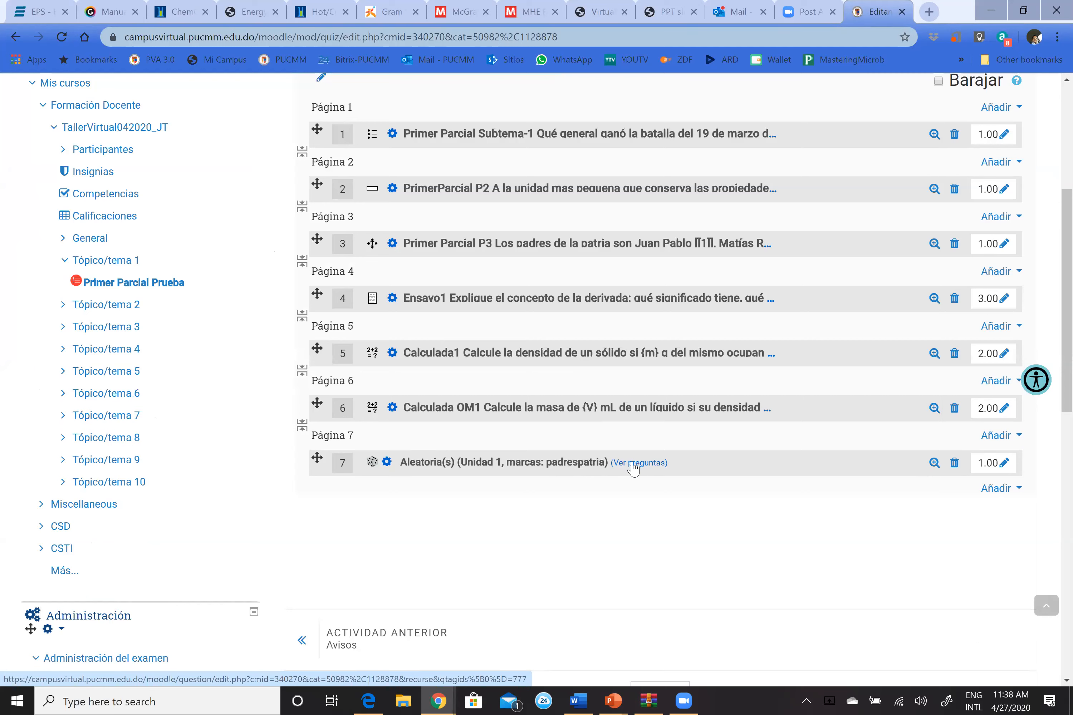
left_click(632, 463)
scroll(527, 439, "down", 3)
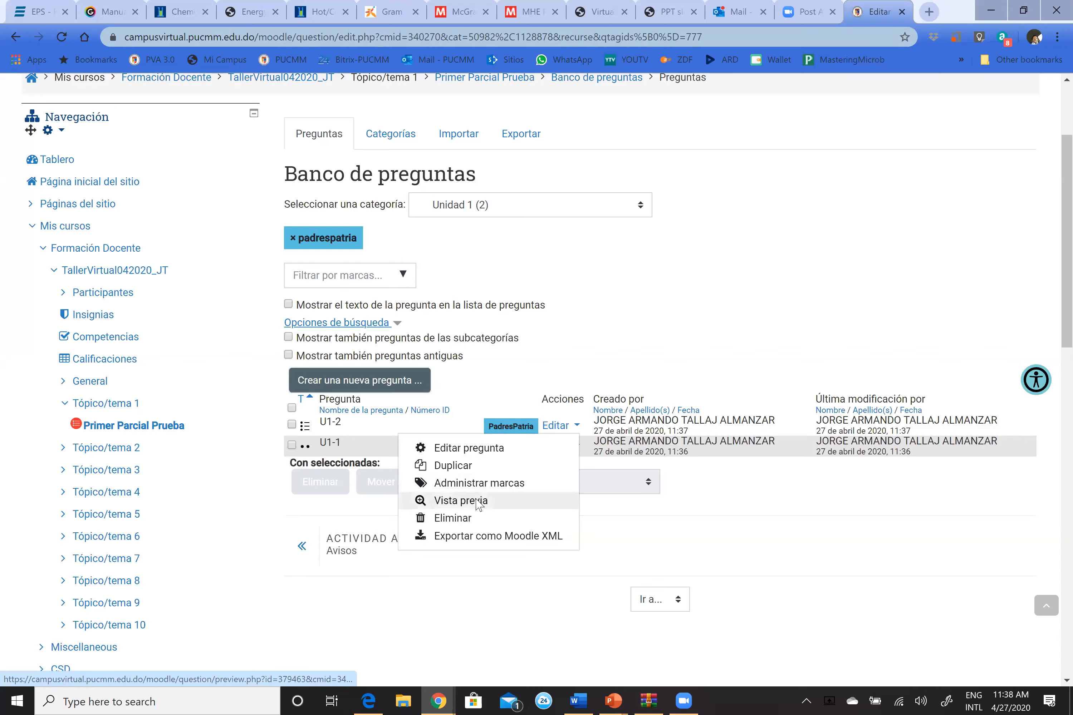
left_click(481, 502)
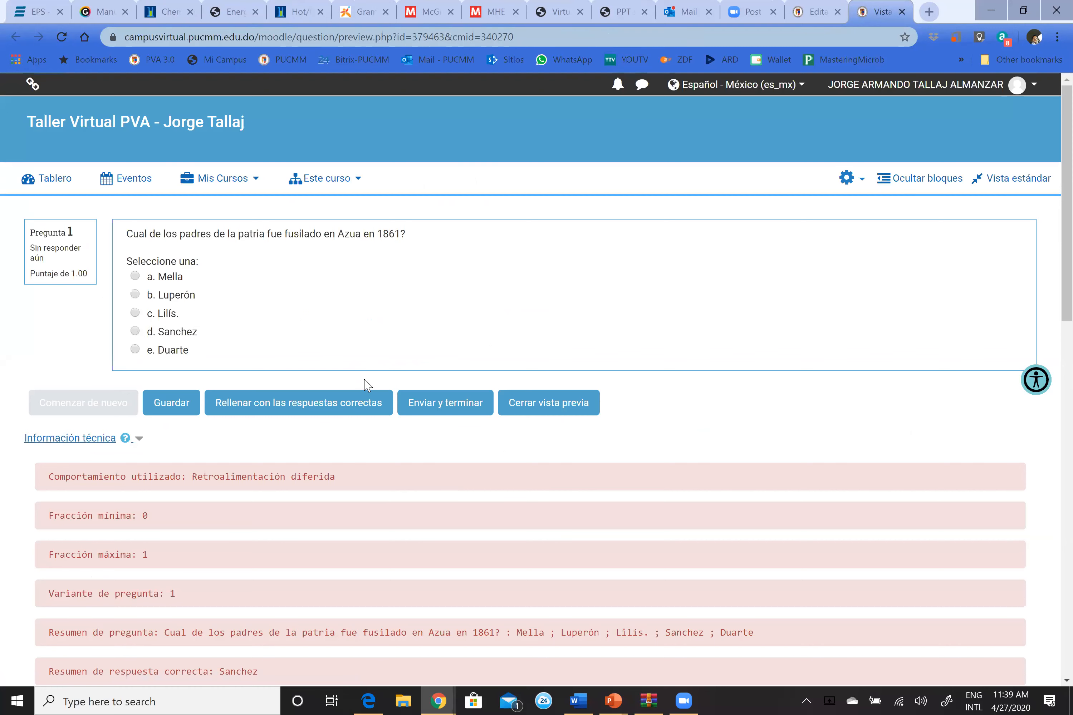
left_click(343, 410)
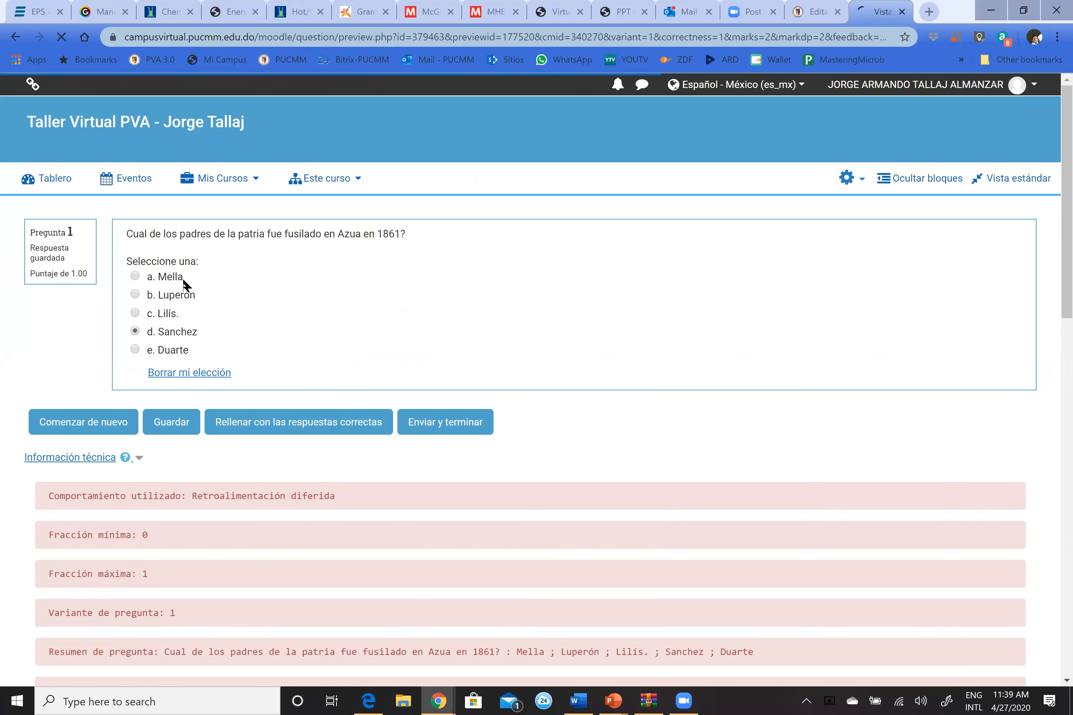
left_click(518, 425)
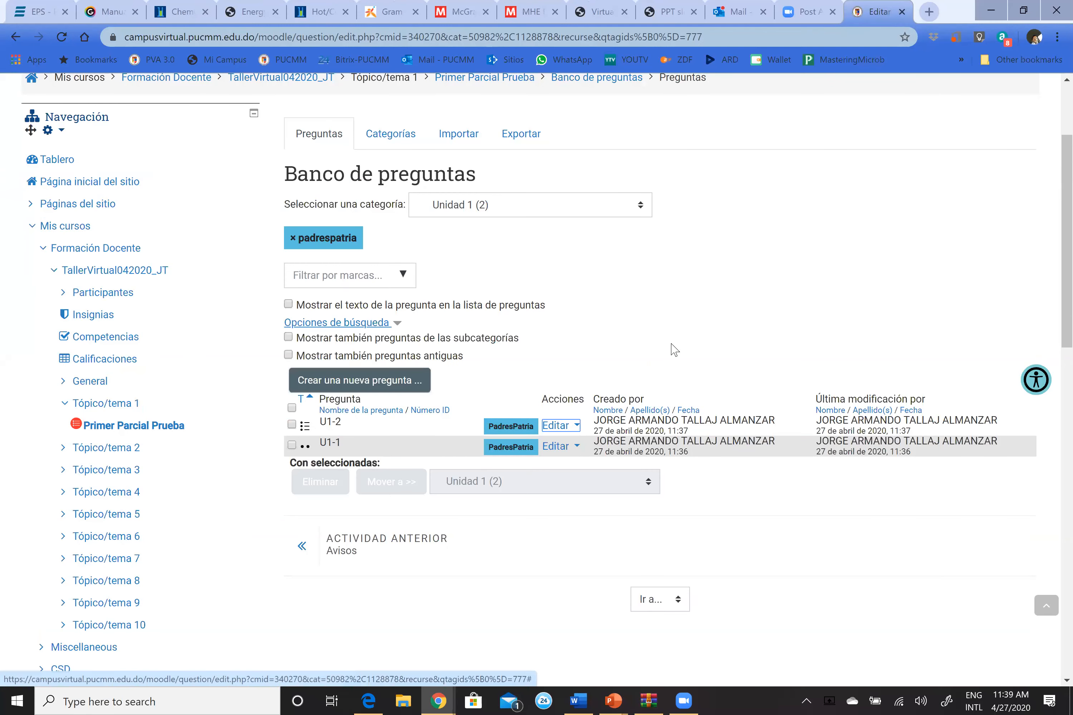
Preview question U1-1, choose Verdadero, fill in the correct answer and close the preview
left_click(568, 448)
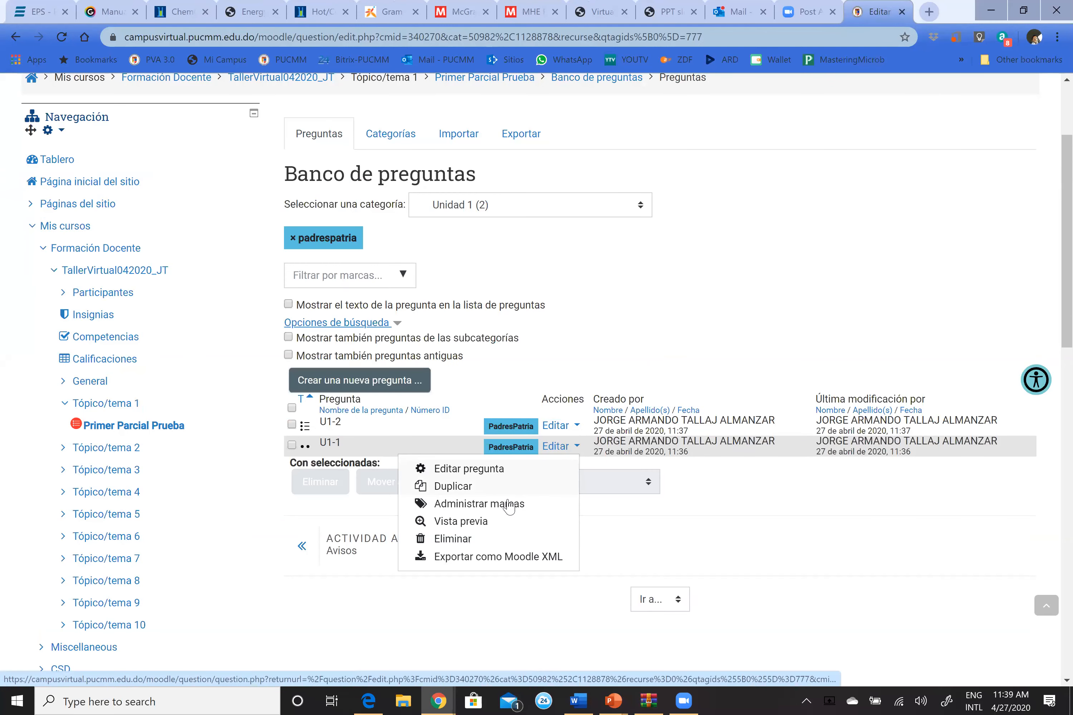
left_click(461, 521)
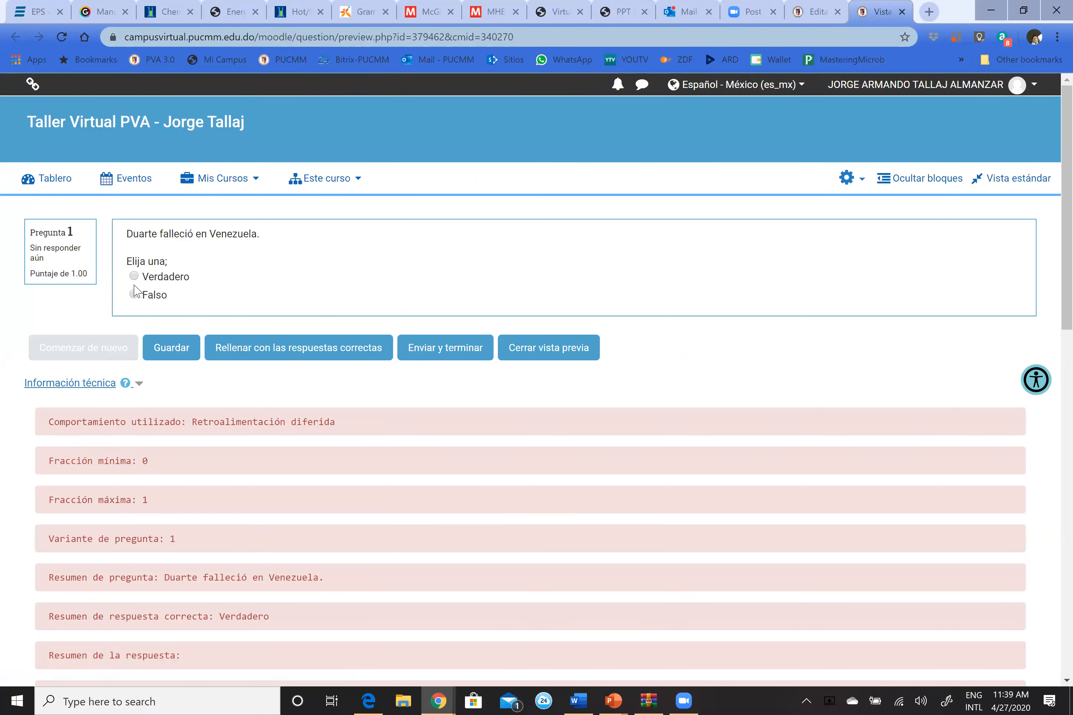
left_click(134, 277)
left_click(325, 351)
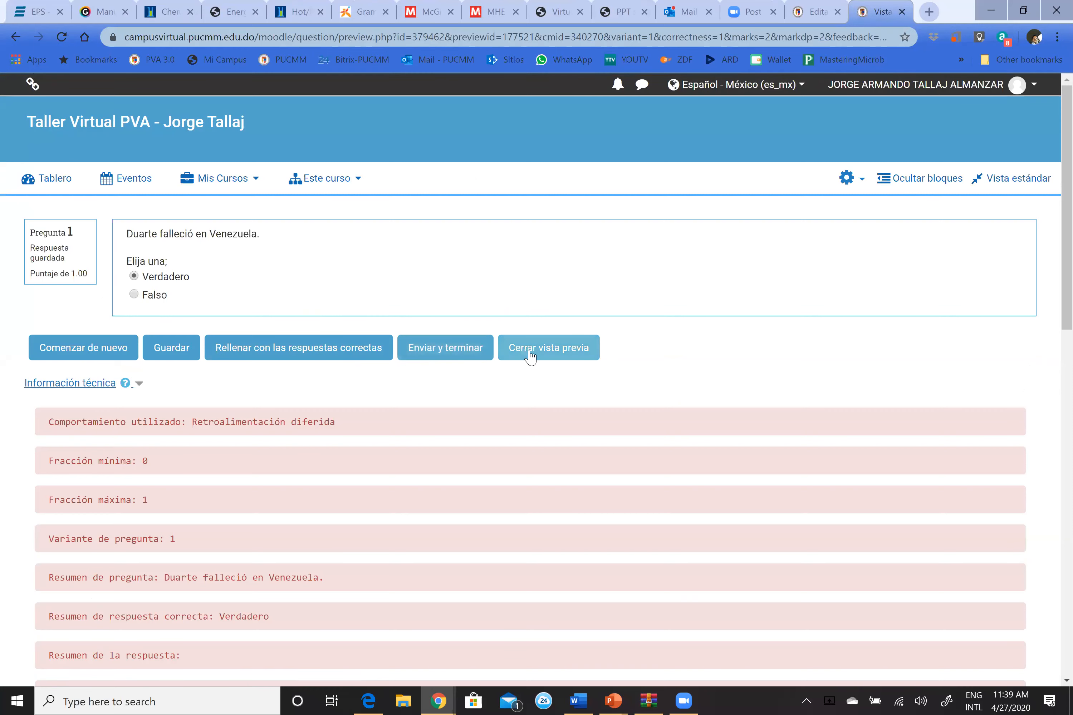
left_click(547, 353)
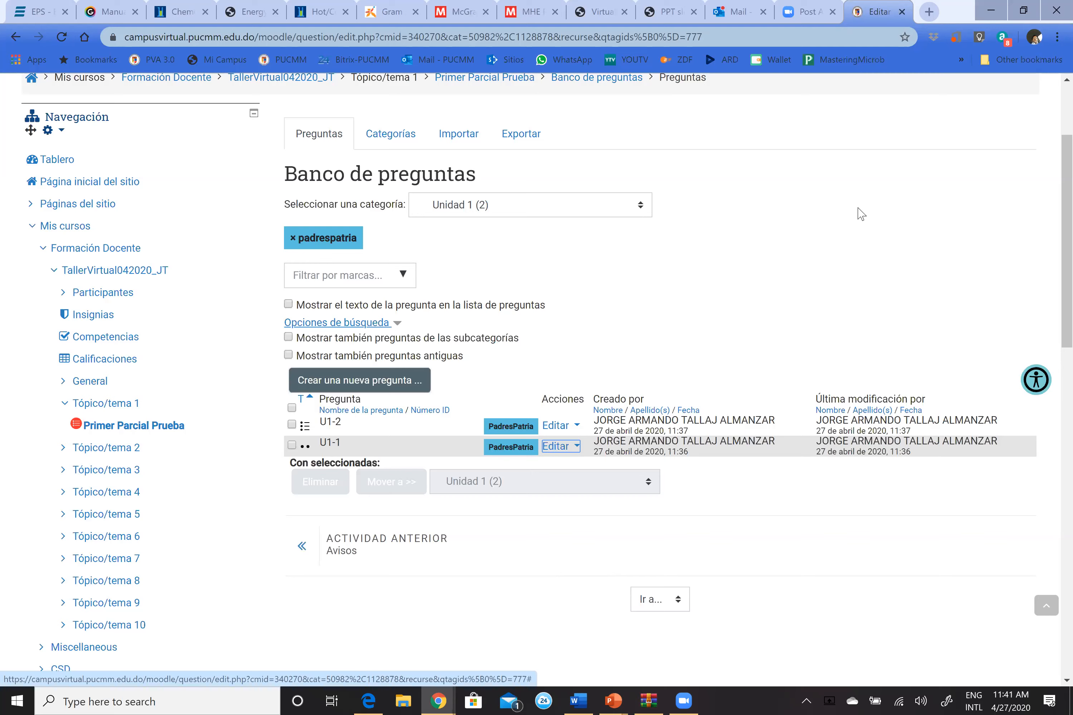
left_click(685, 700)
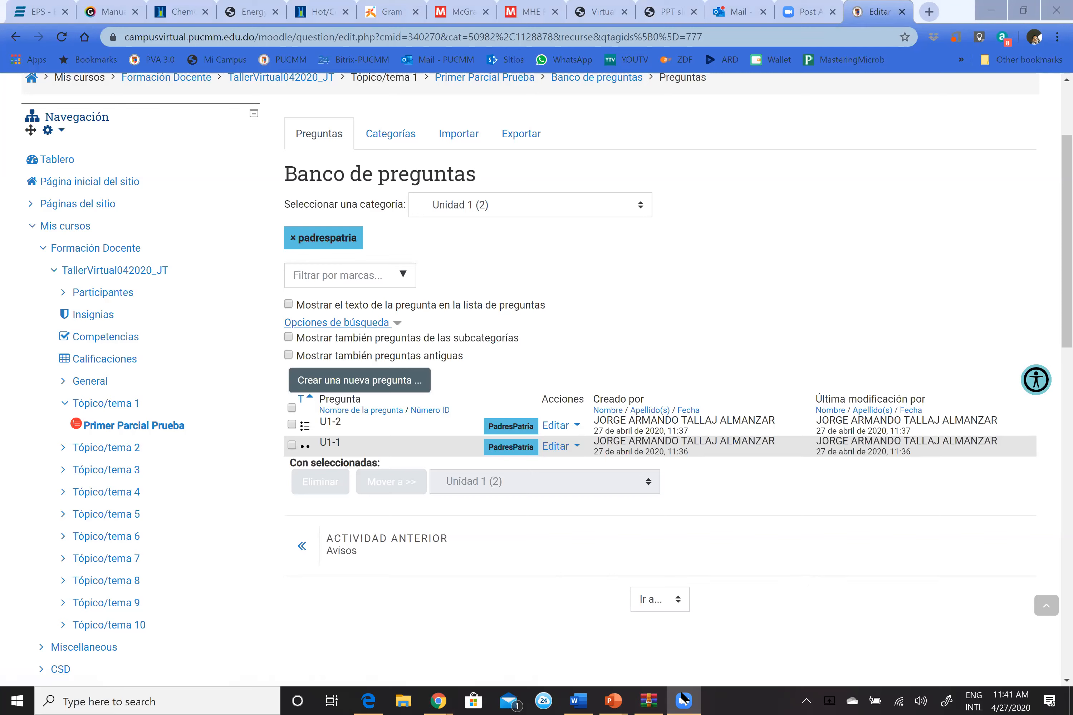
mouse_move(683, 699)
left_click(640, 208)
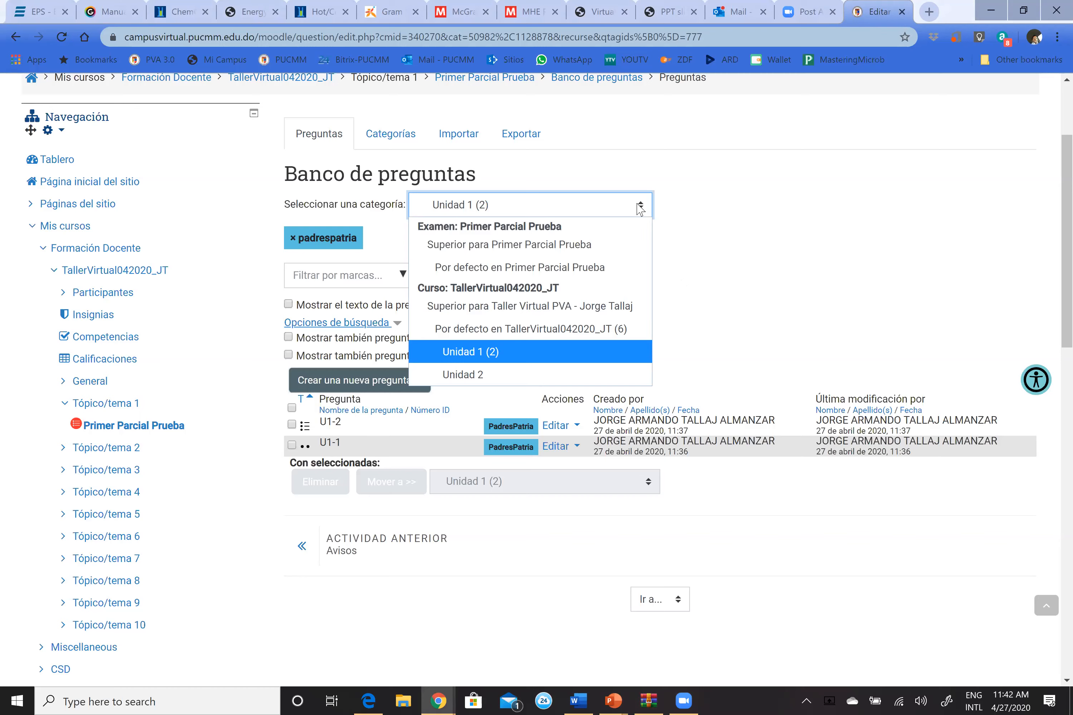
left_click(639, 208)
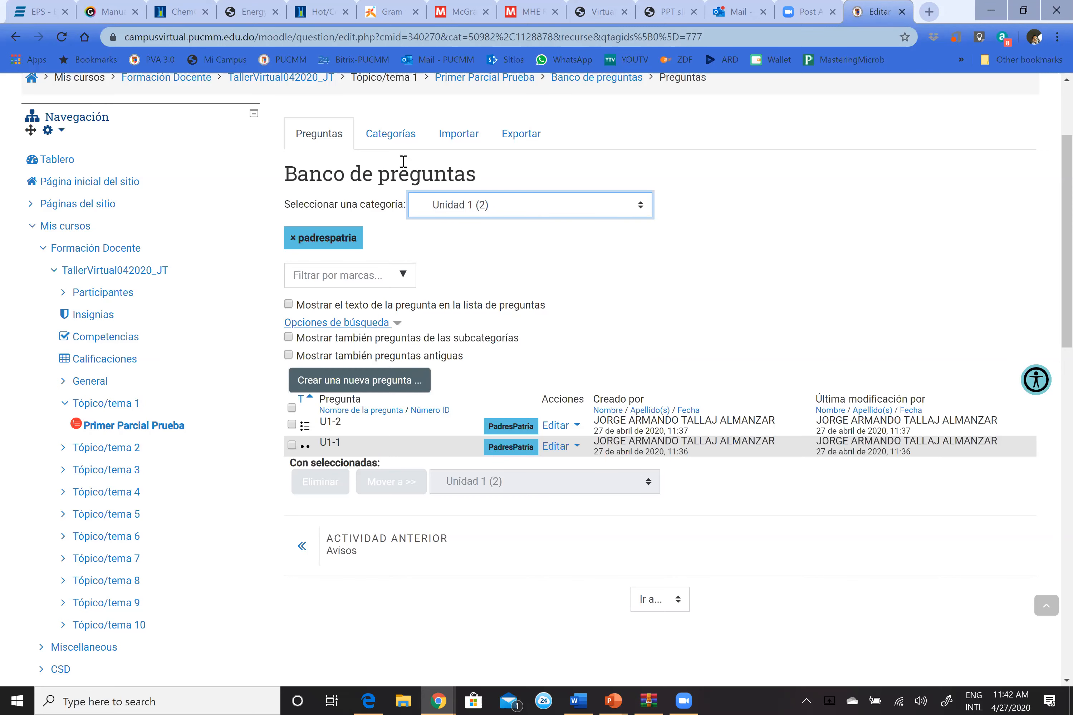
Reopen the exam's question bank without the tag filter and look over the available question categories
scroll(185, 510, "down", 5)
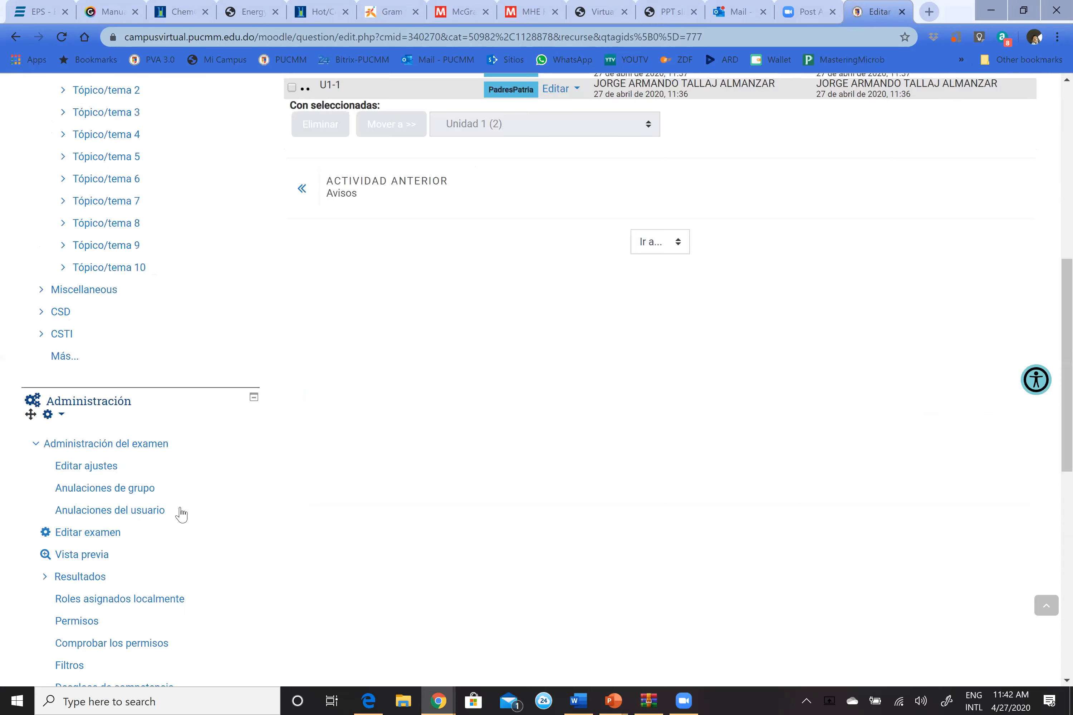
scroll(181, 514, "down", 7)
left_click(97, 352)
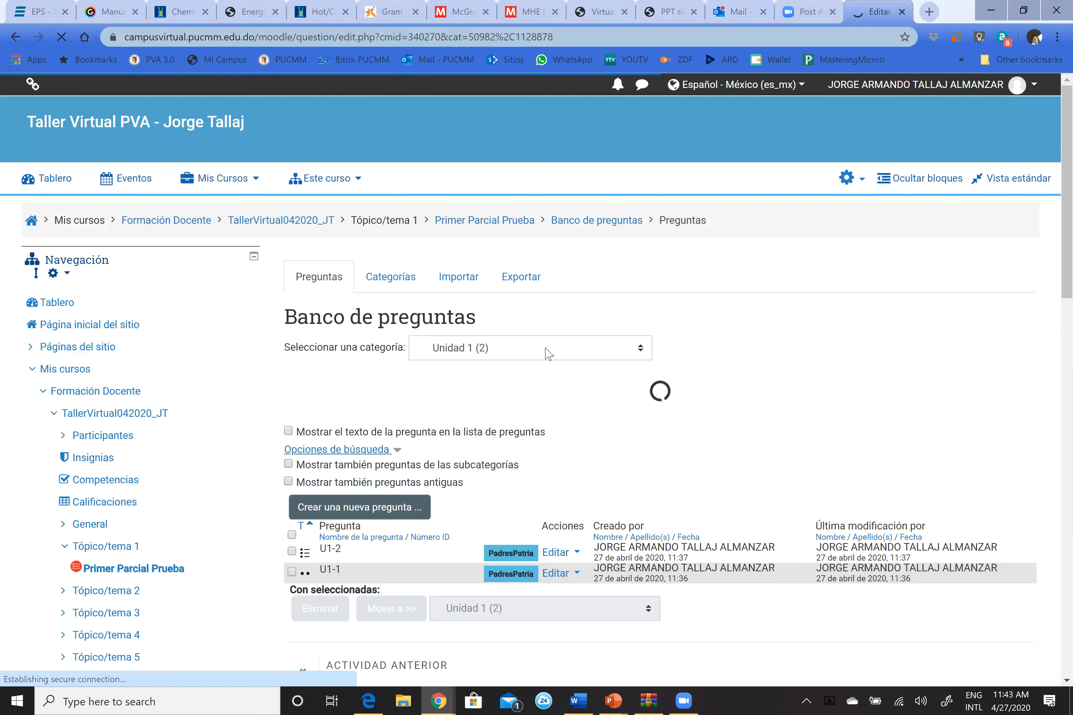
left_click(548, 355)
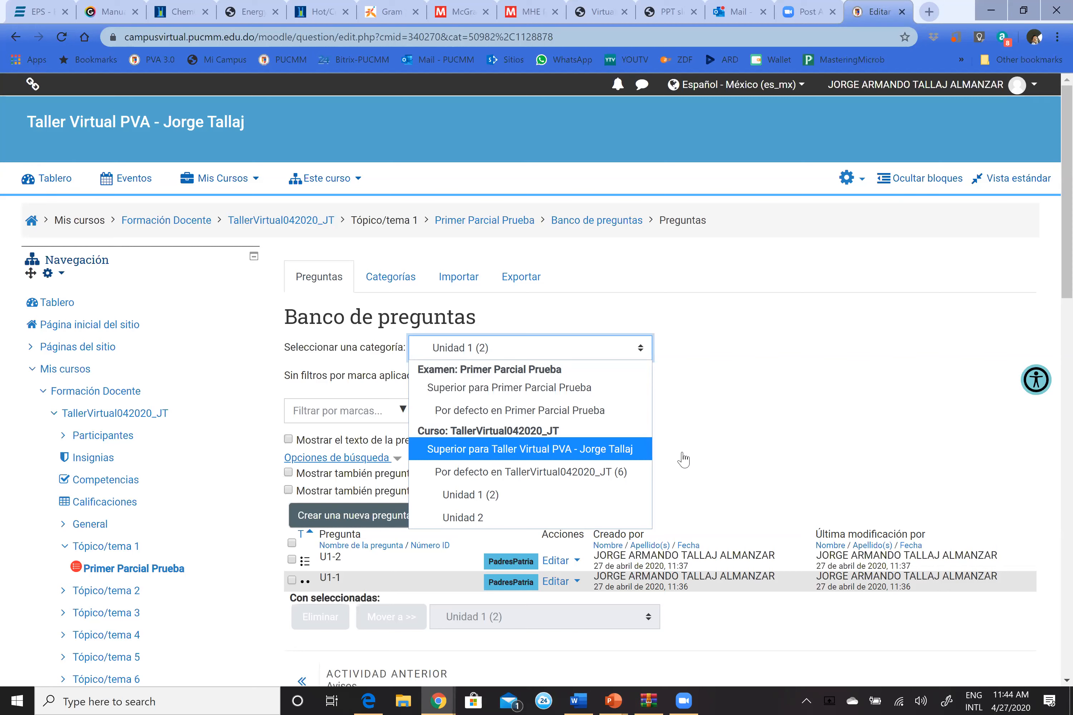
left_click(756, 440)
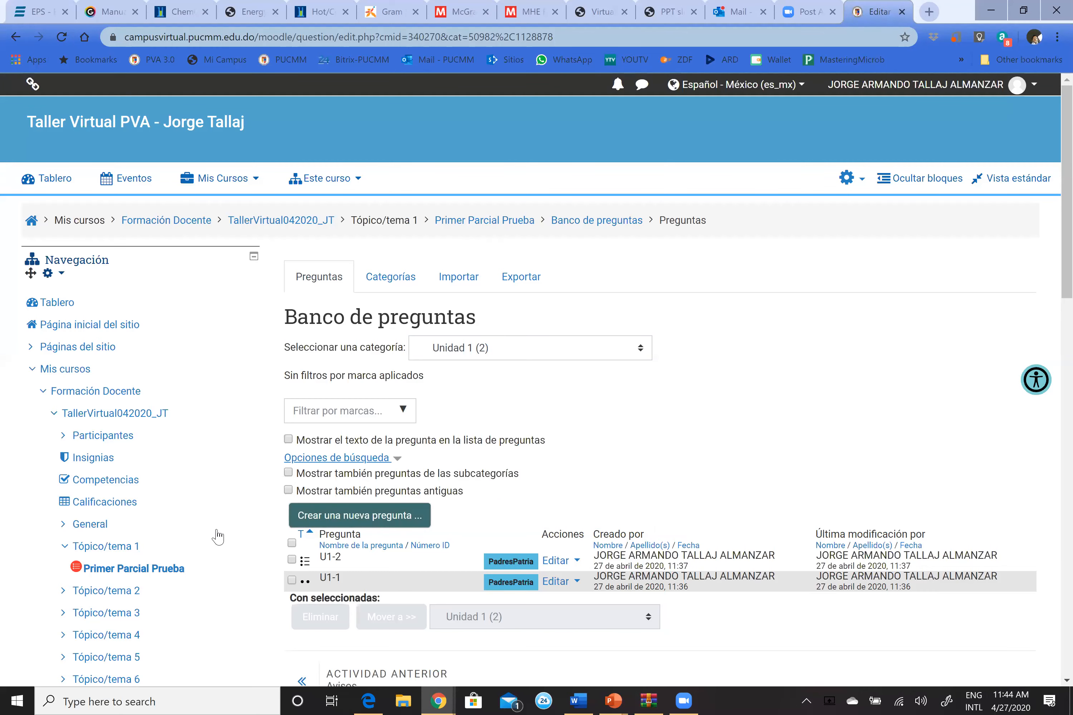
Return to the TallerVirtual042020_JT course page and locate the course administration options
scroll(214, 533, "down", 7)
scroll(184, 533, "down", 7)
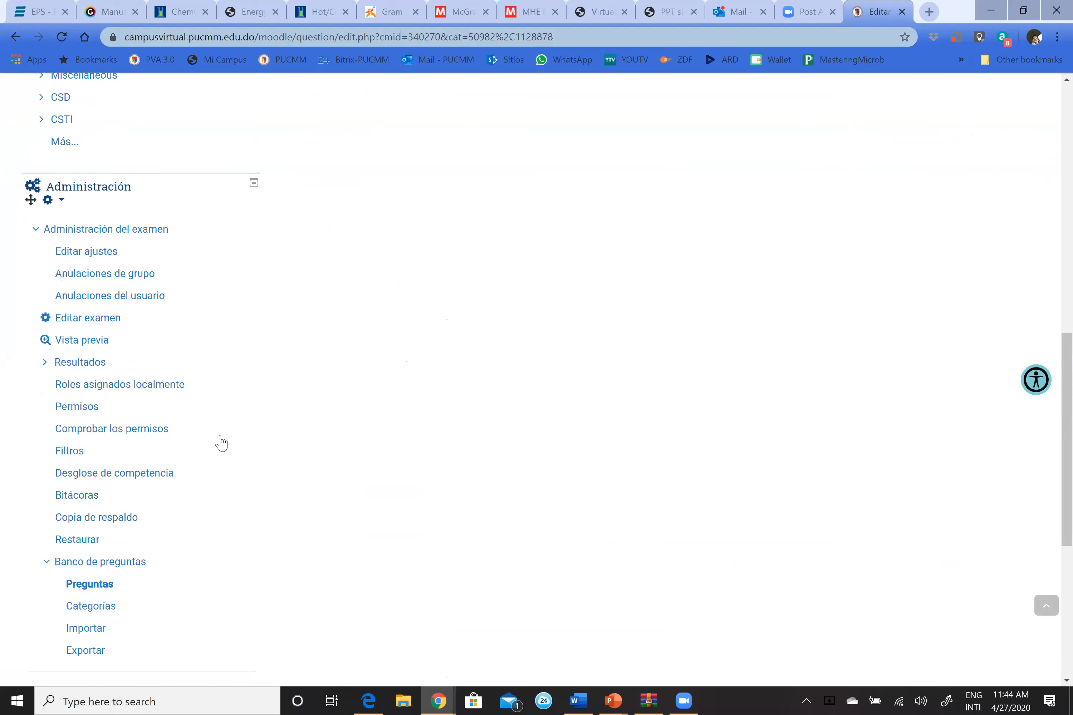
scroll(222, 444, "up", 3)
scroll(222, 444, "up", 6)
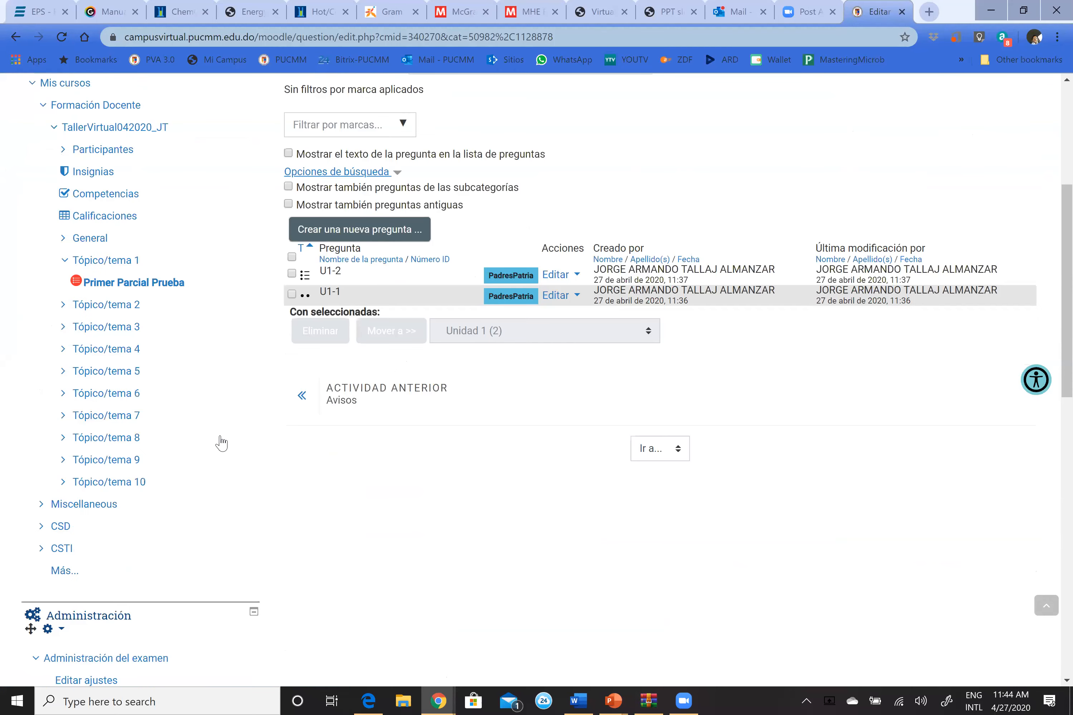
scroll(245, 277, "up", 6)
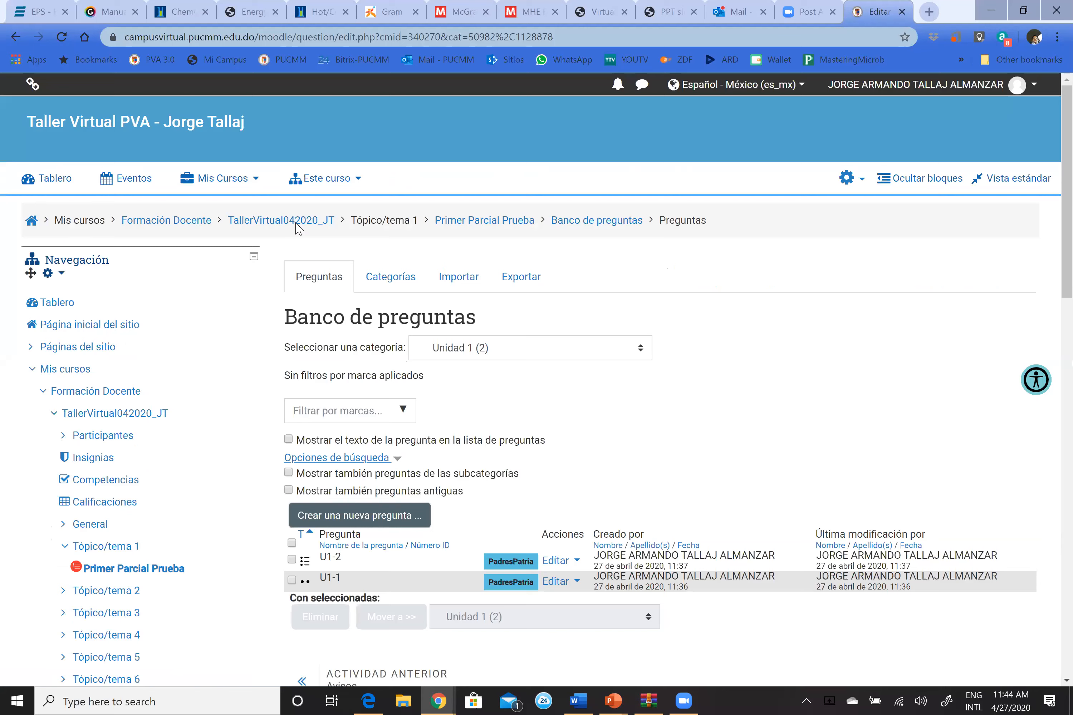
left_click(296, 231)
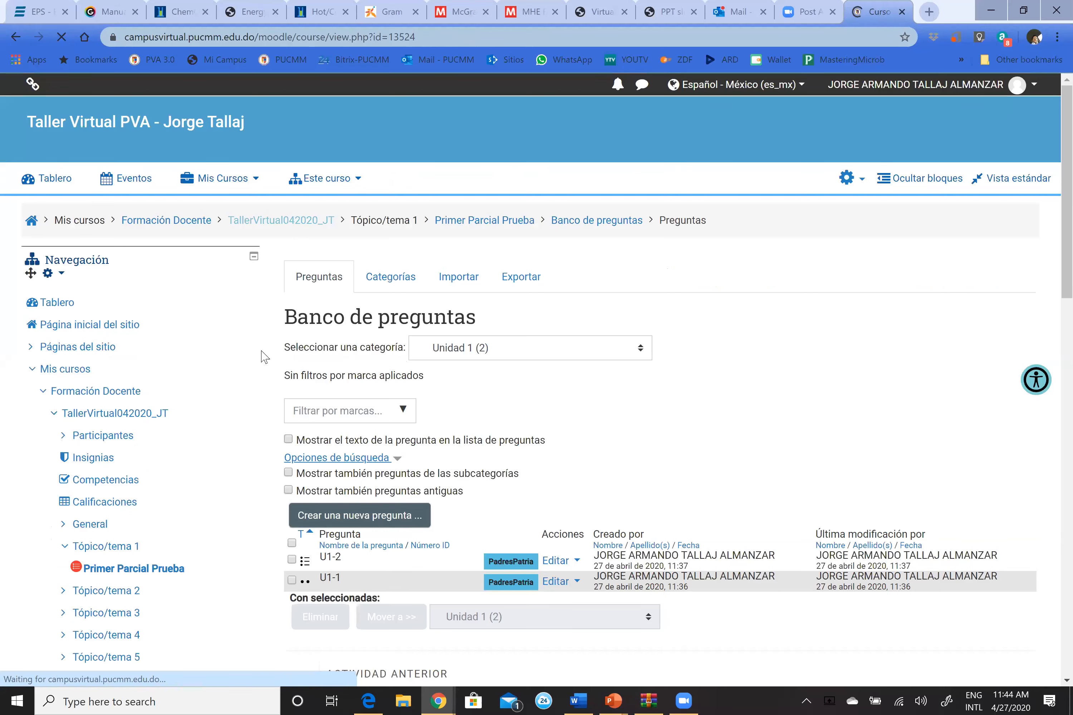
scroll(240, 422, "down", 13)
scroll(157, 439, "up", 3)
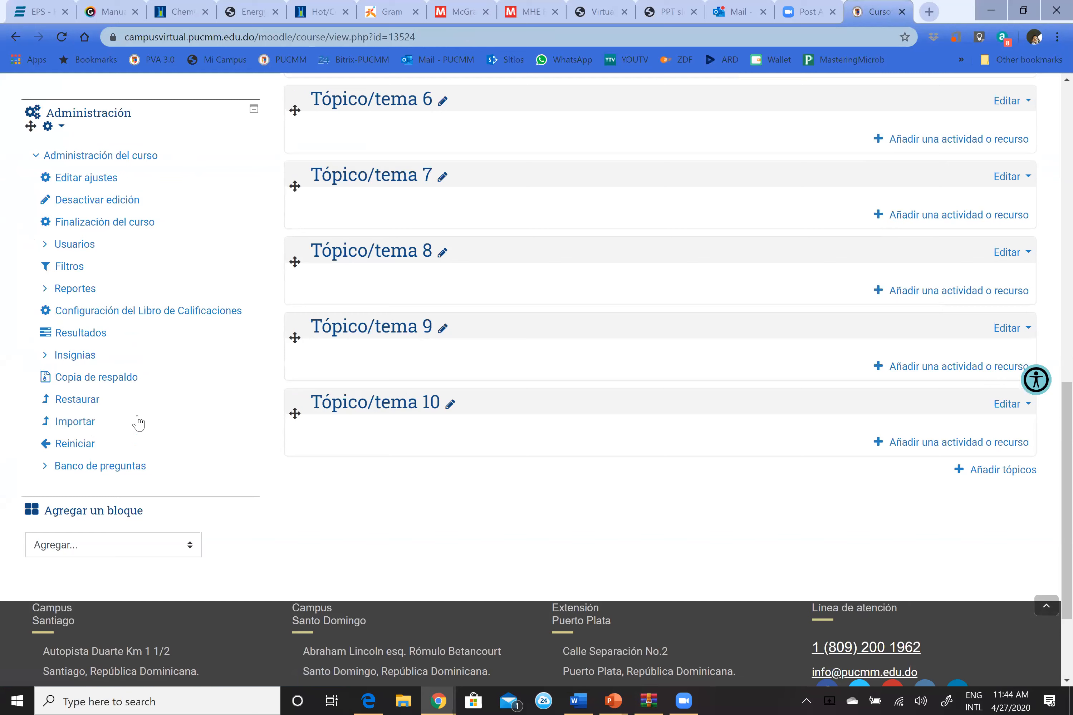